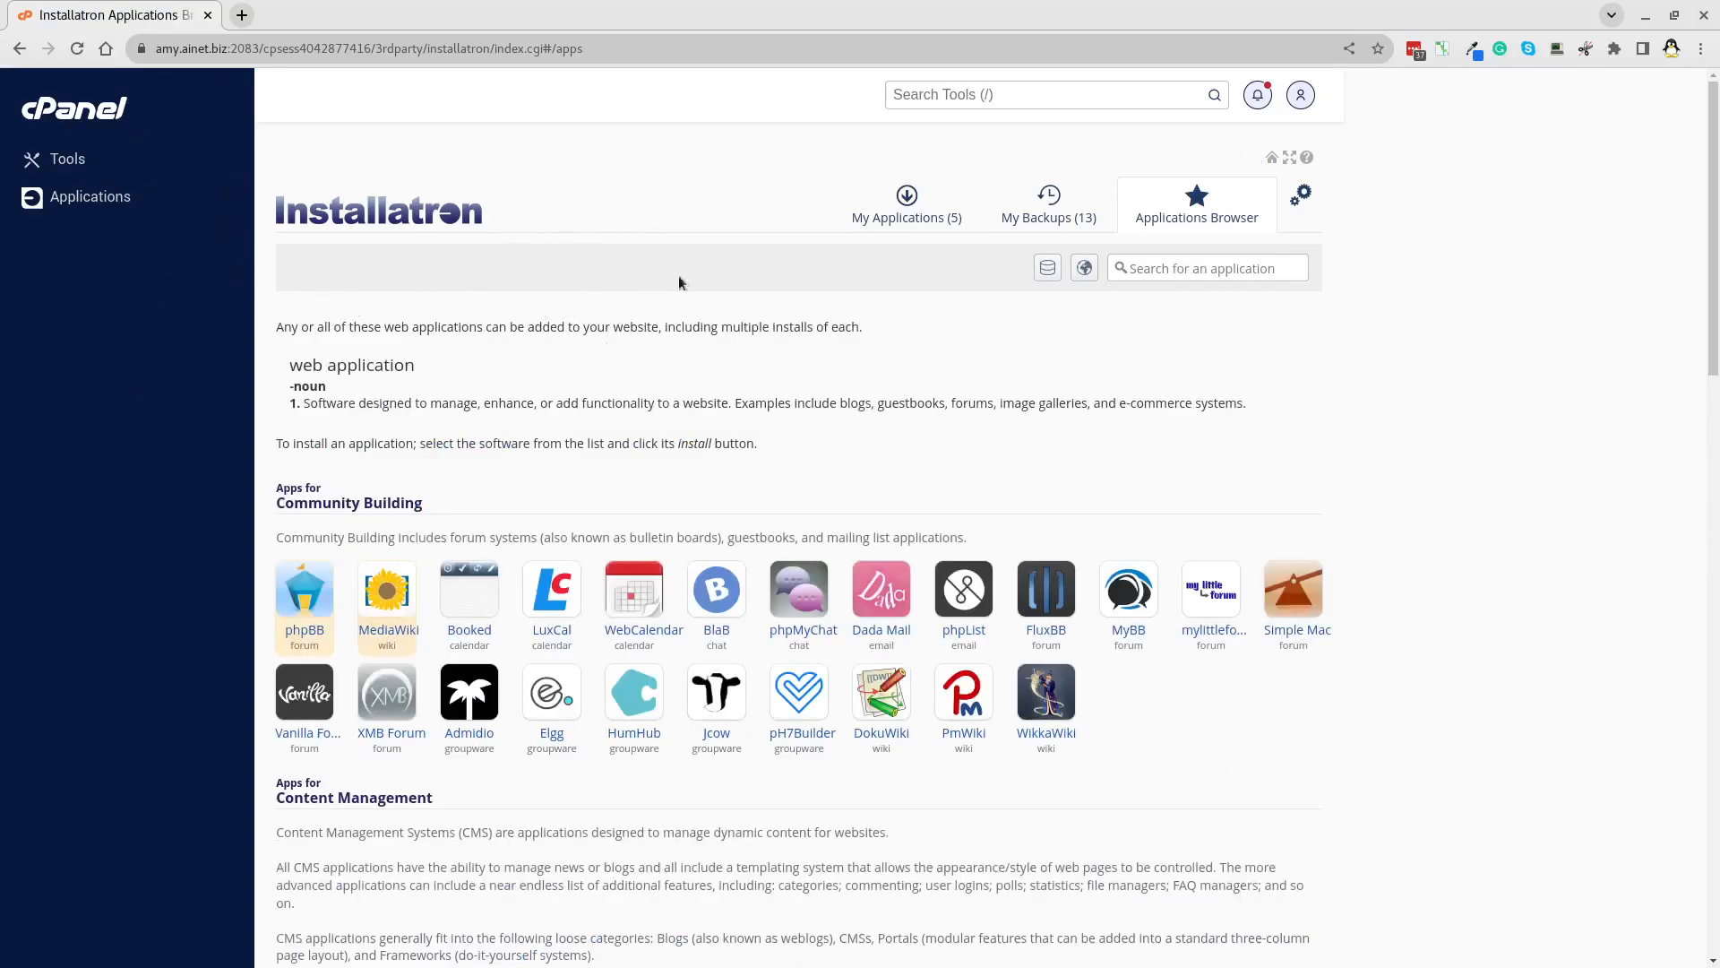
Start a new WordPress install from Installatron's Content Management applications.
scroll(463, 288, down, 6)
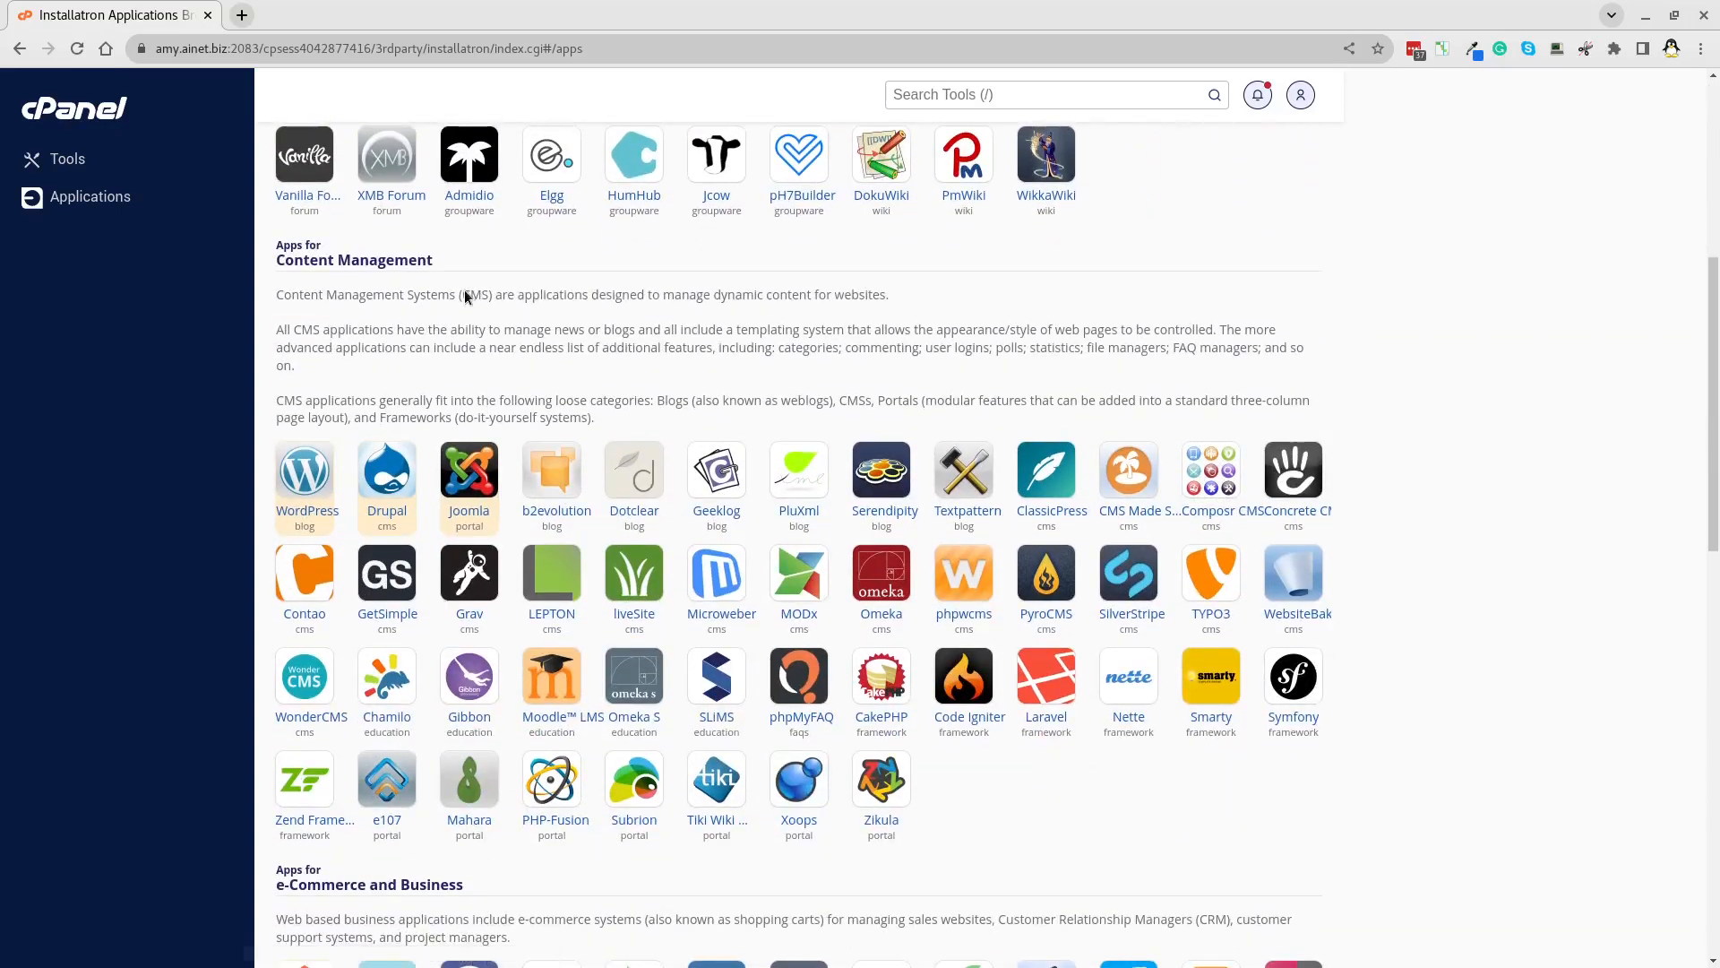
click(316, 510)
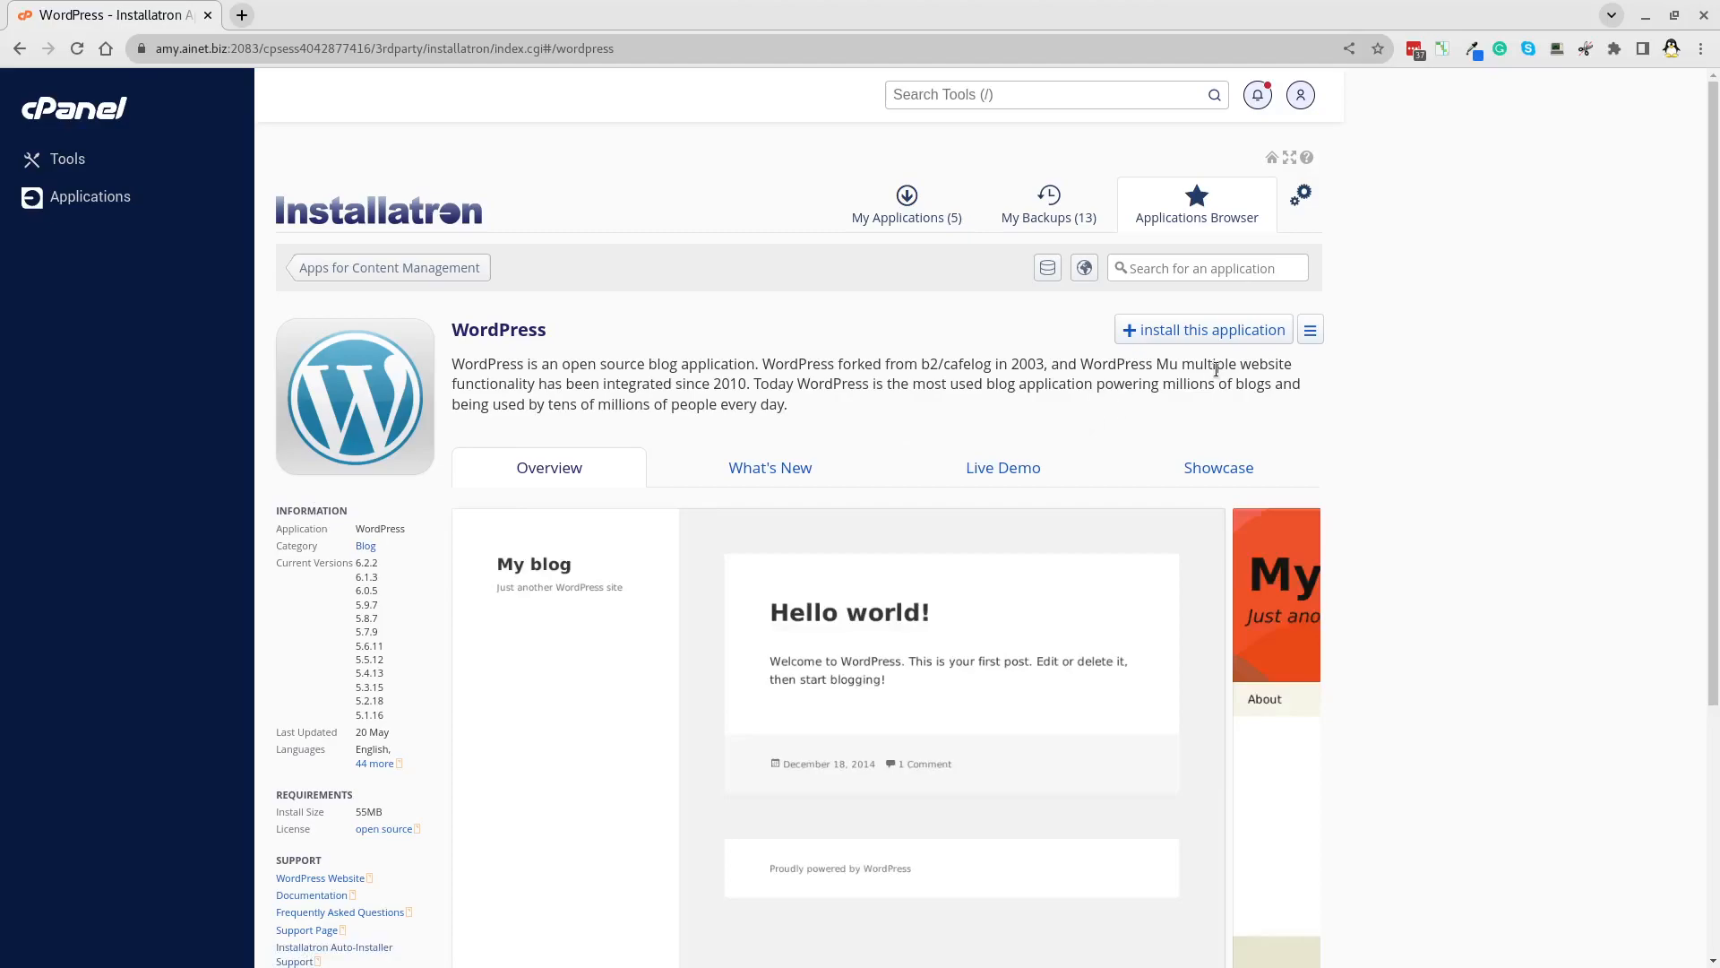
click(1231, 338)
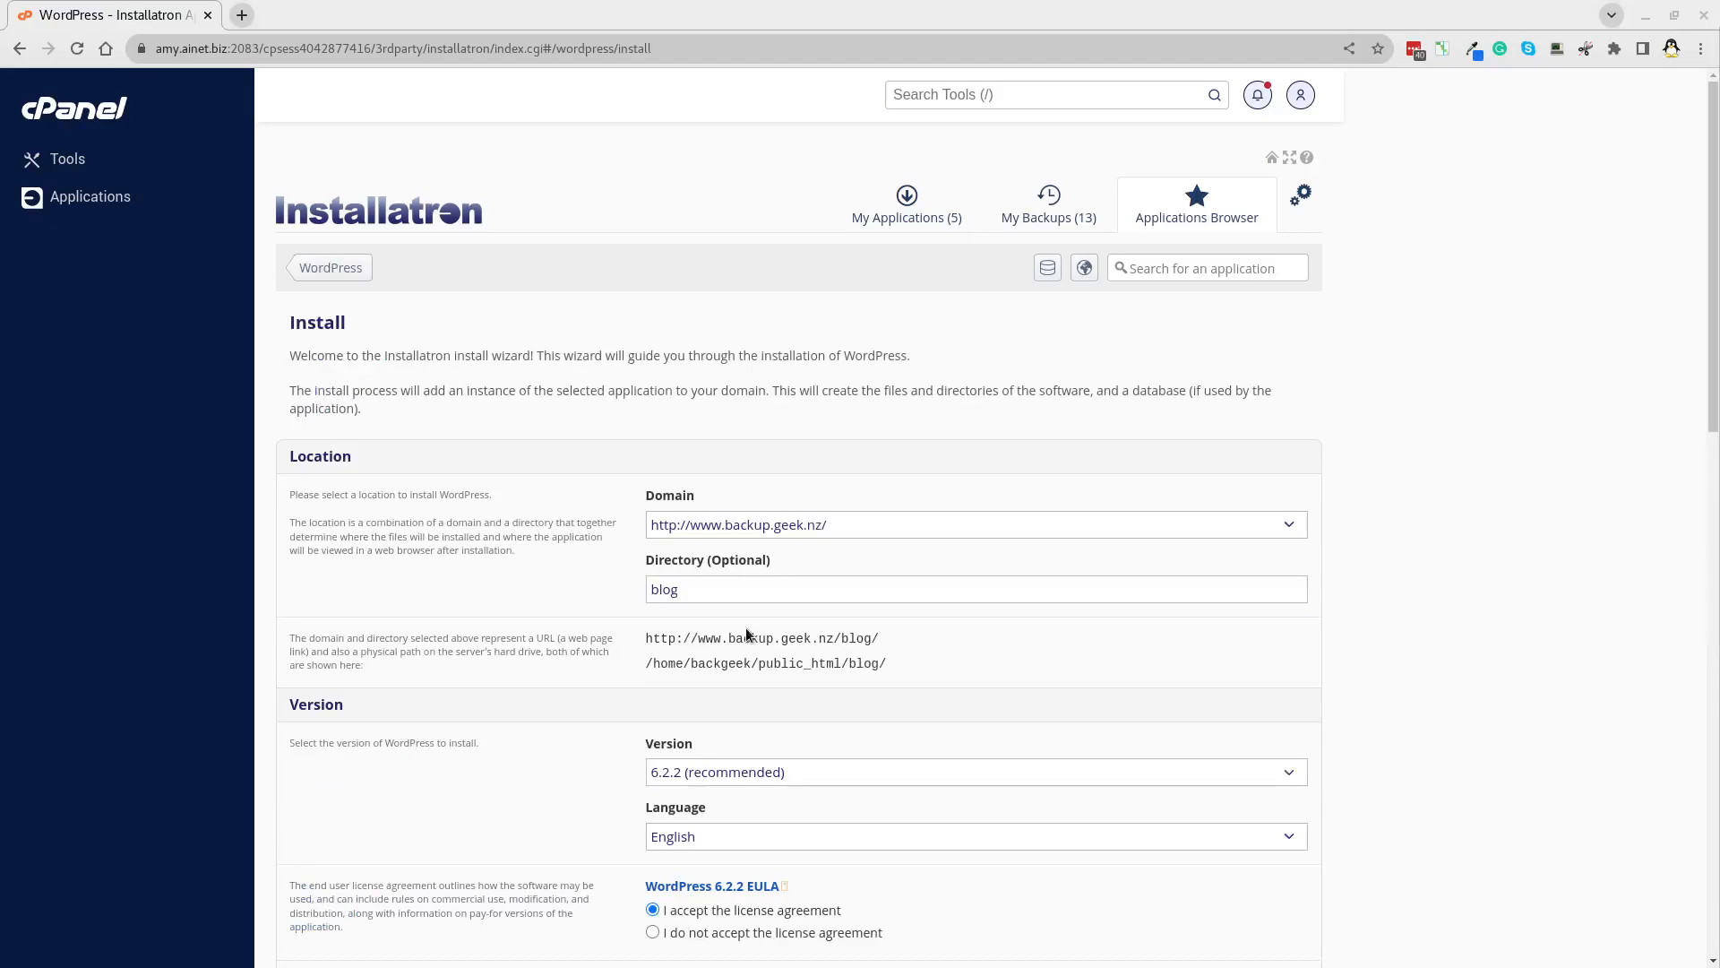
click(887, 524)
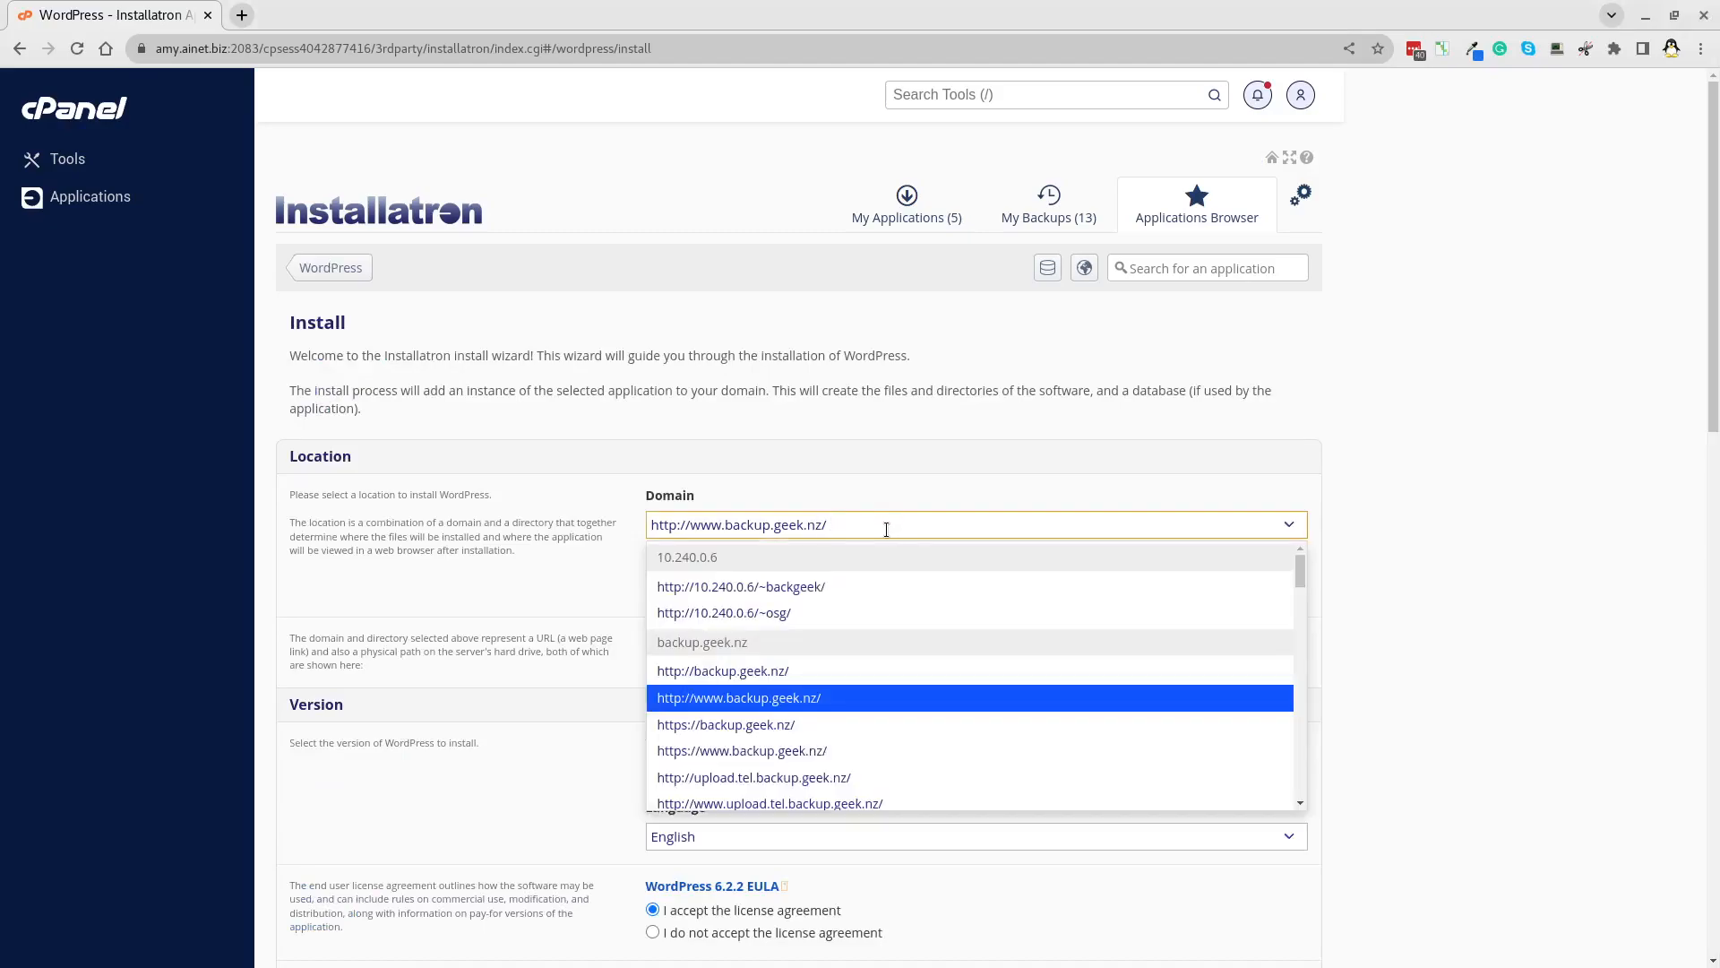
key(BackSpace)
text(ko)
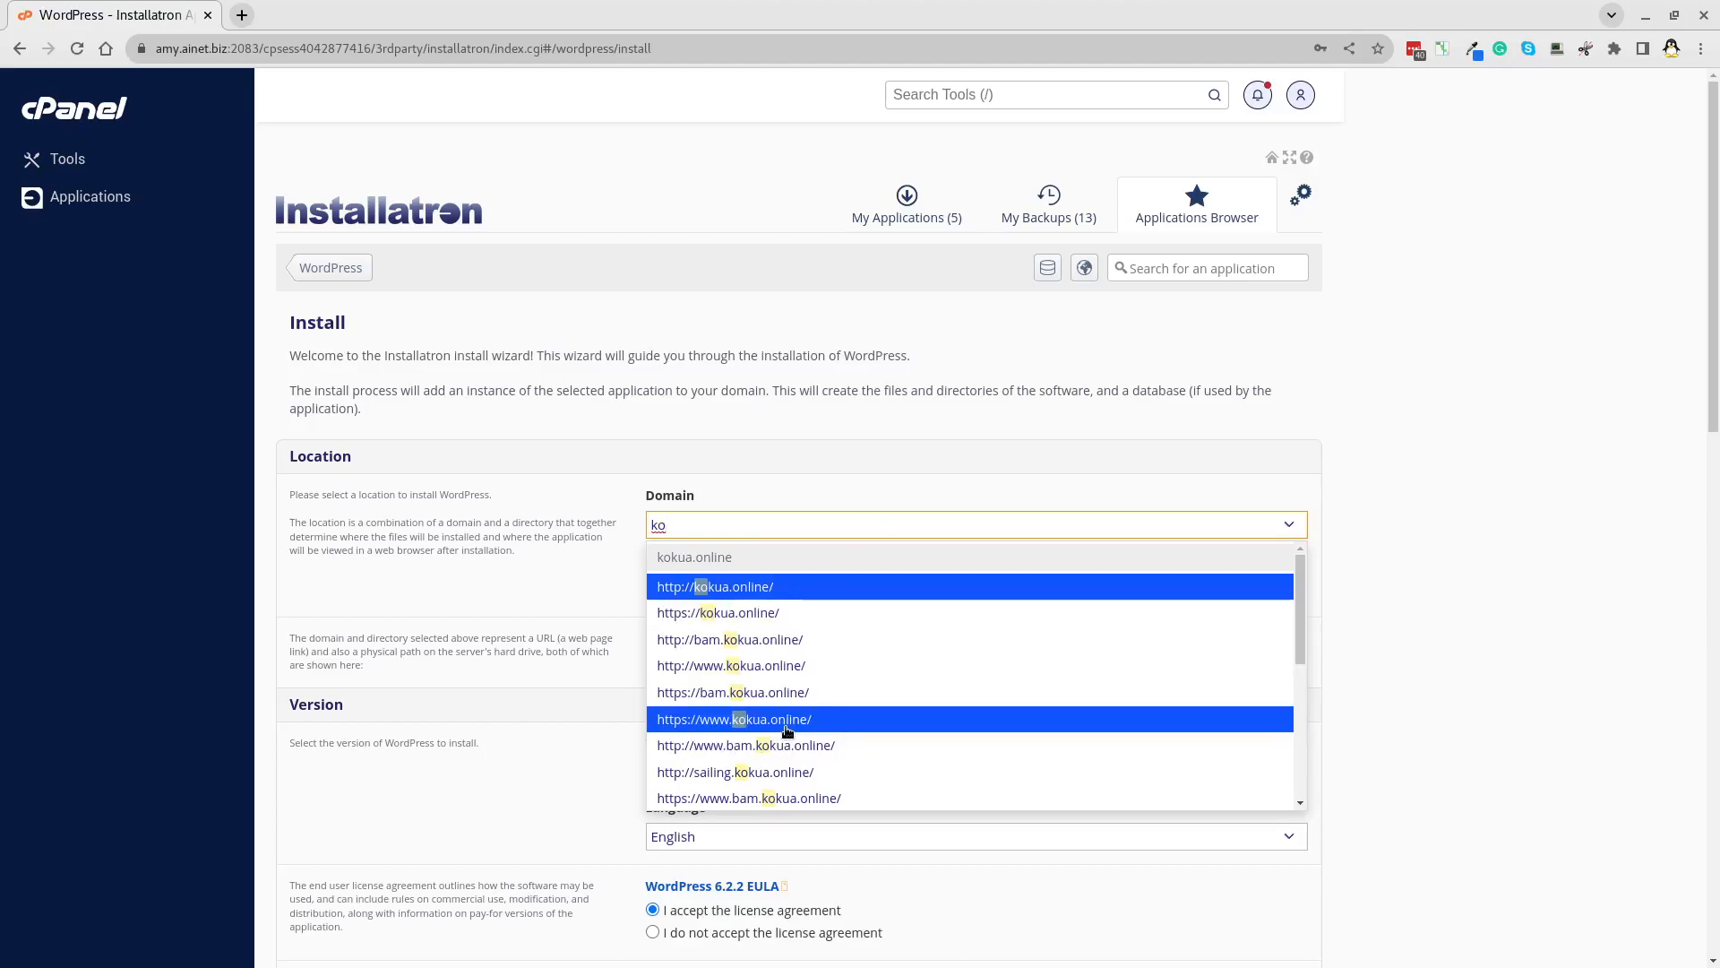
text(na)
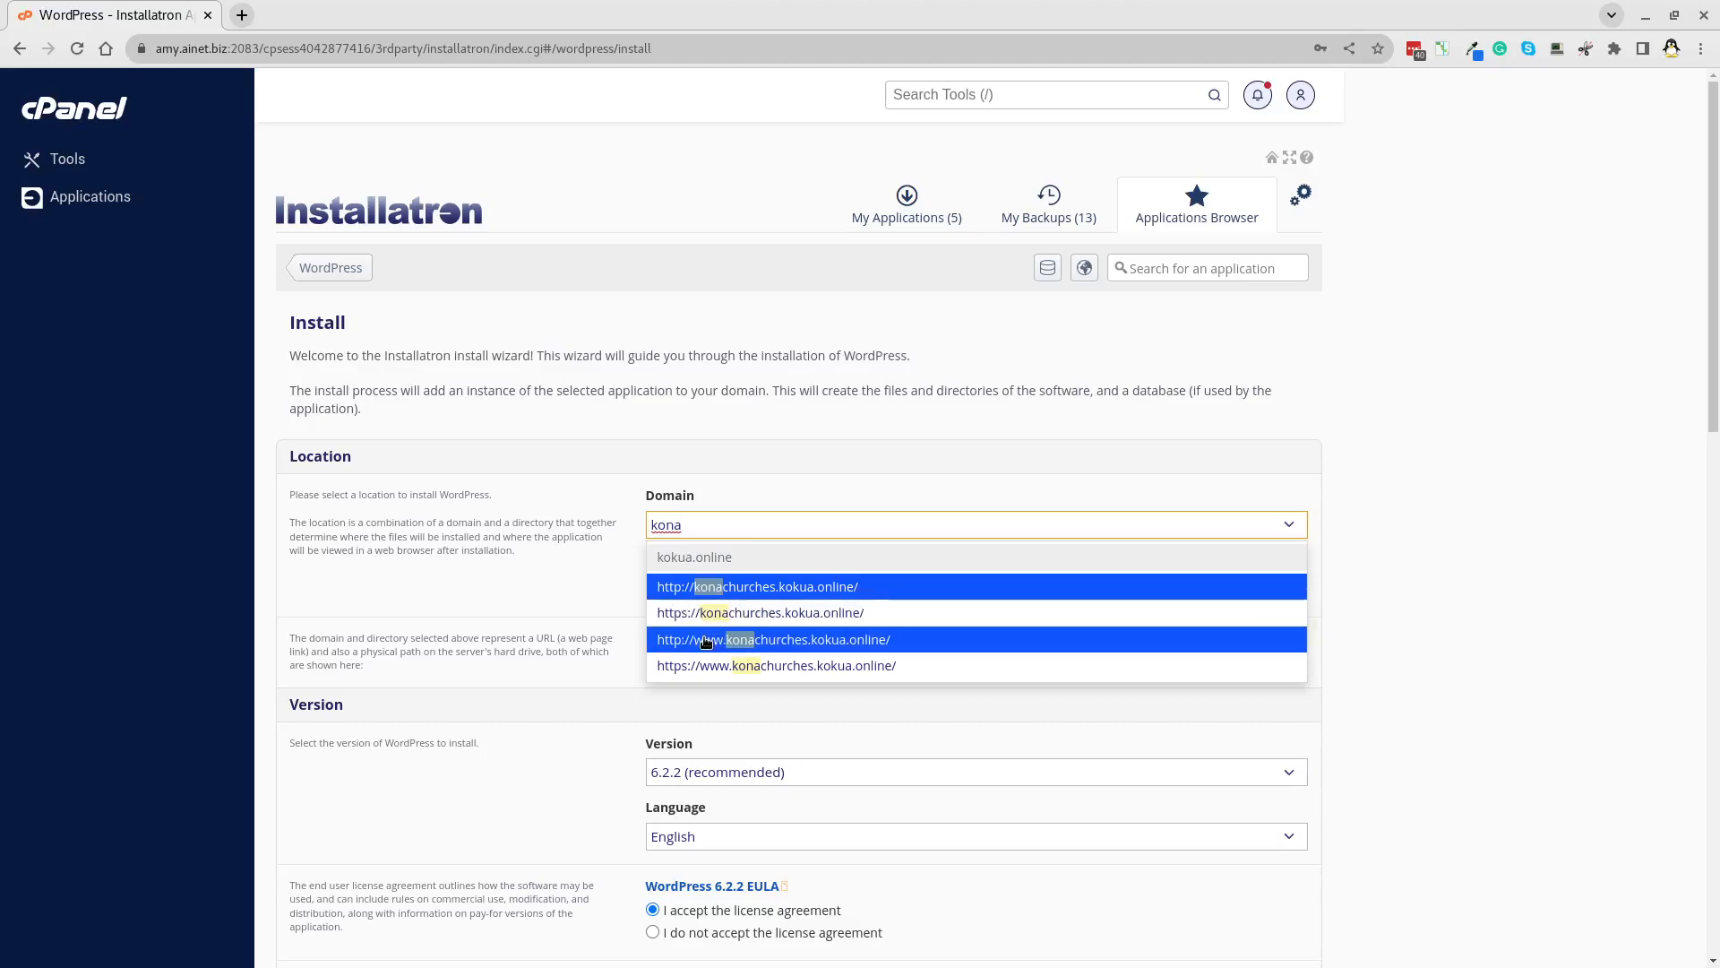
click(731, 622)
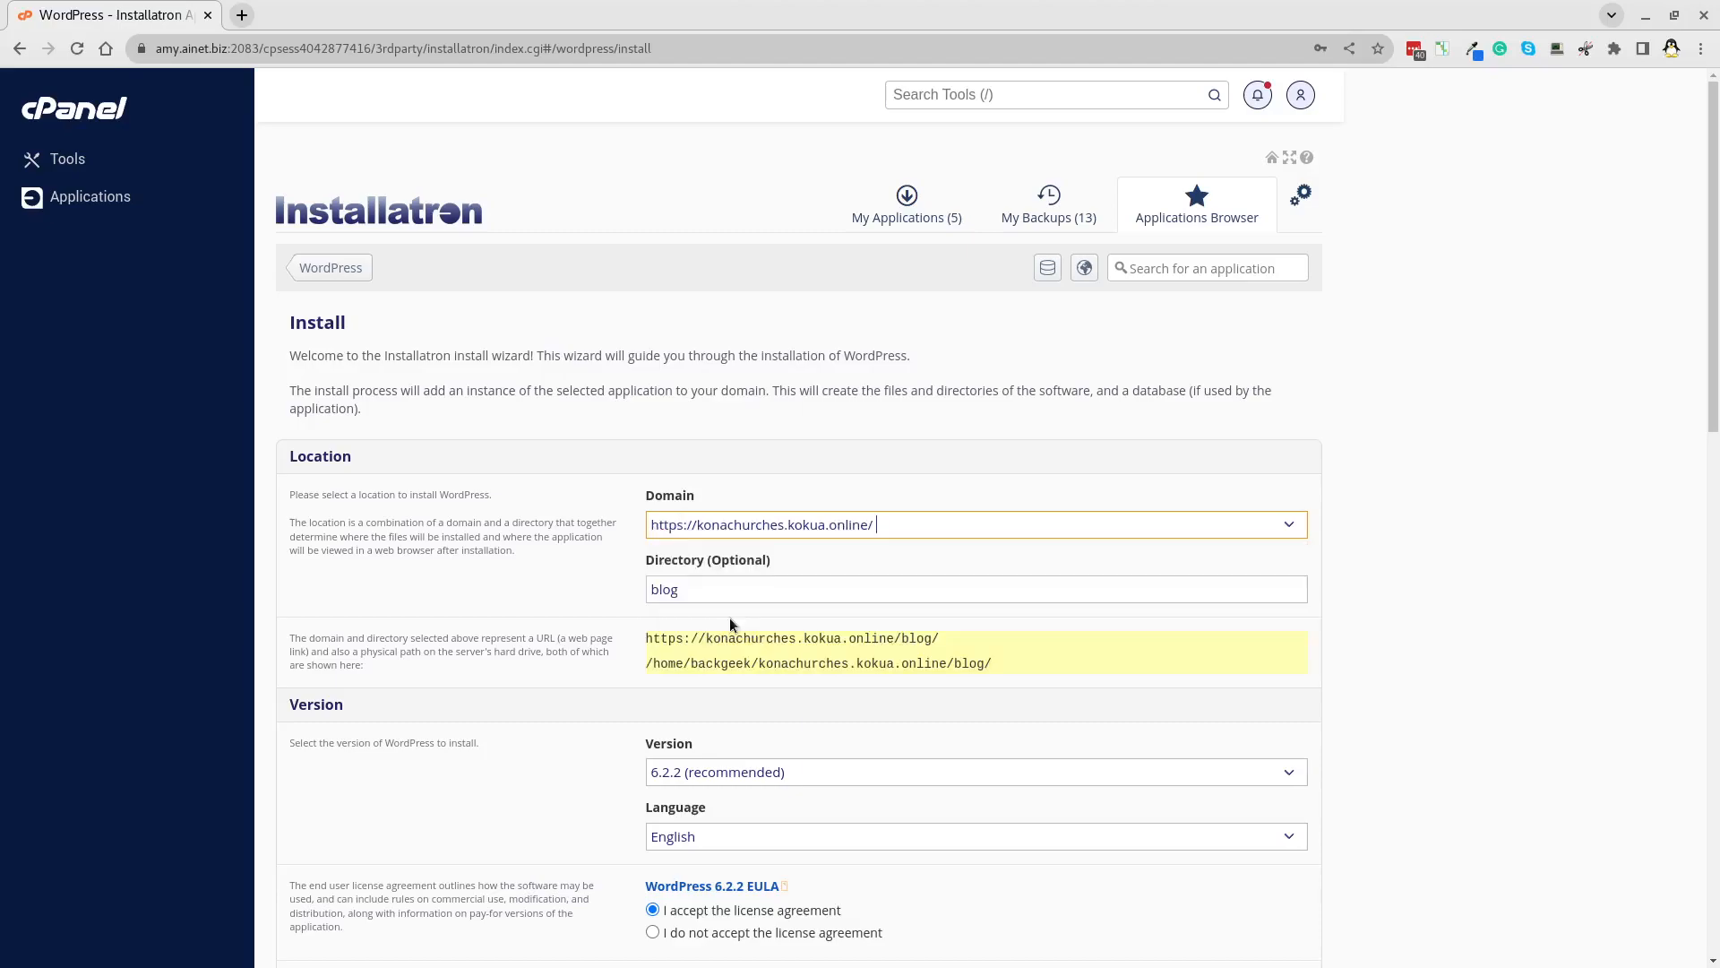
click(714, 593)
key(BackSpace)
key(BackSpace)
key(BackSpace)
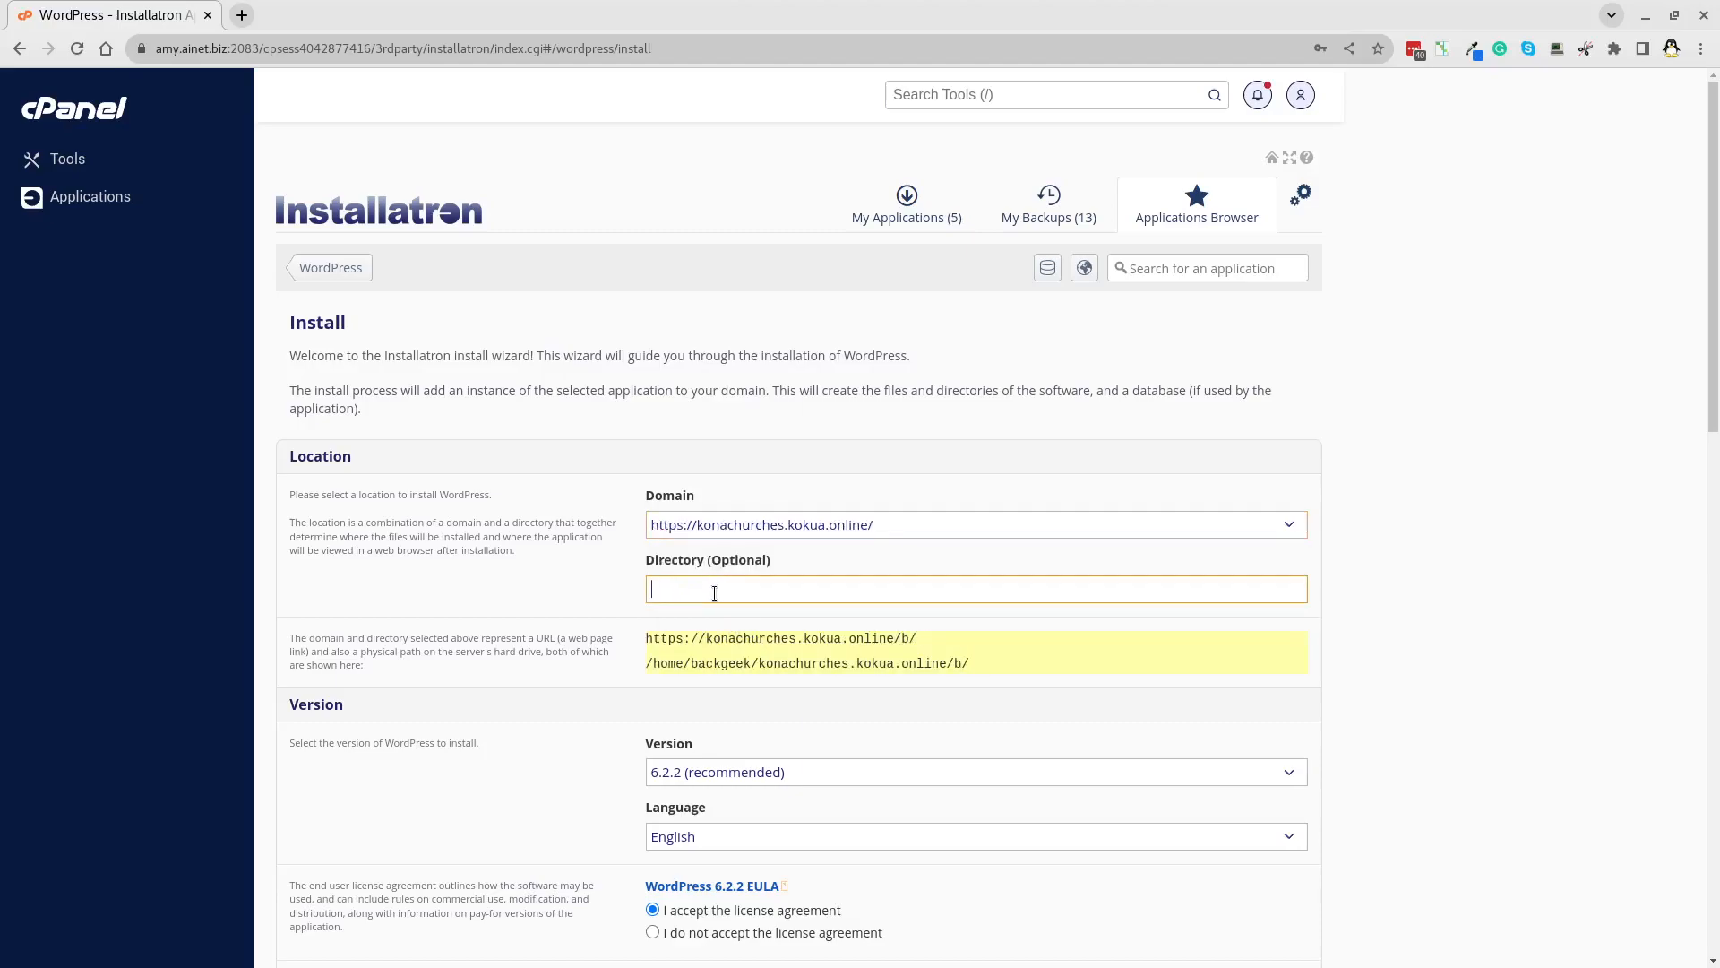
scroll(721, 603, down, 7)
Replace the generated administrator username and enter a new admin password.
scroll(720, 603, down, 3)
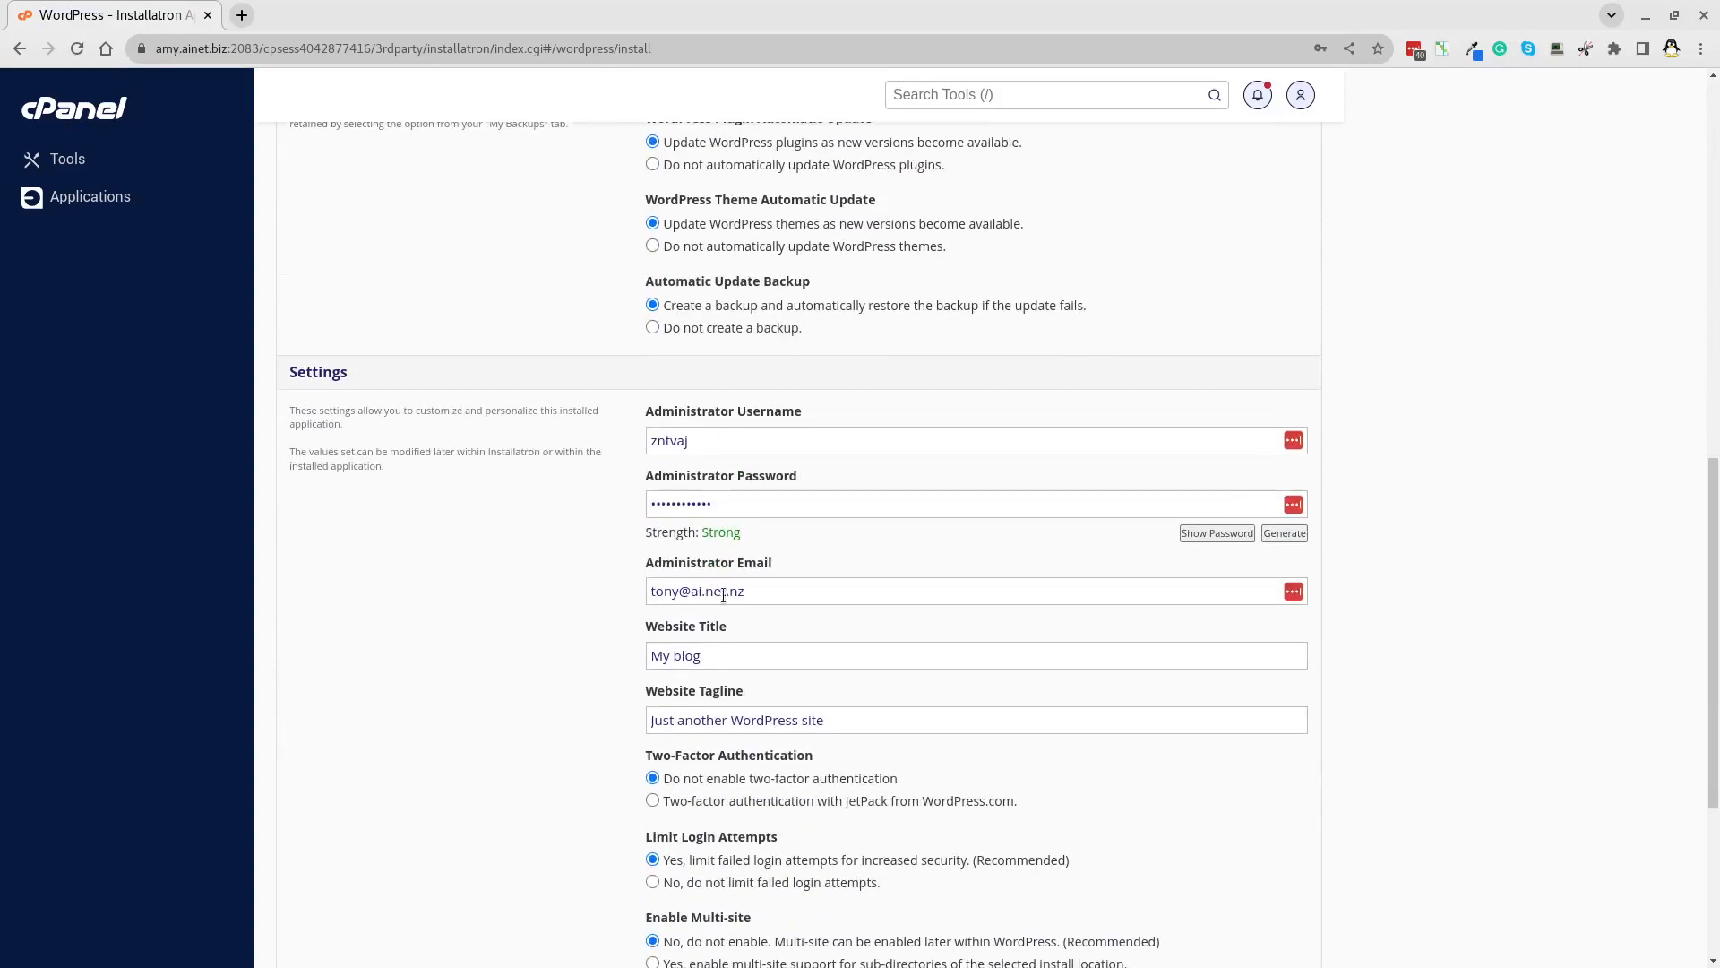
double_click(707, 440)
text(howlmc)
key(Tab)
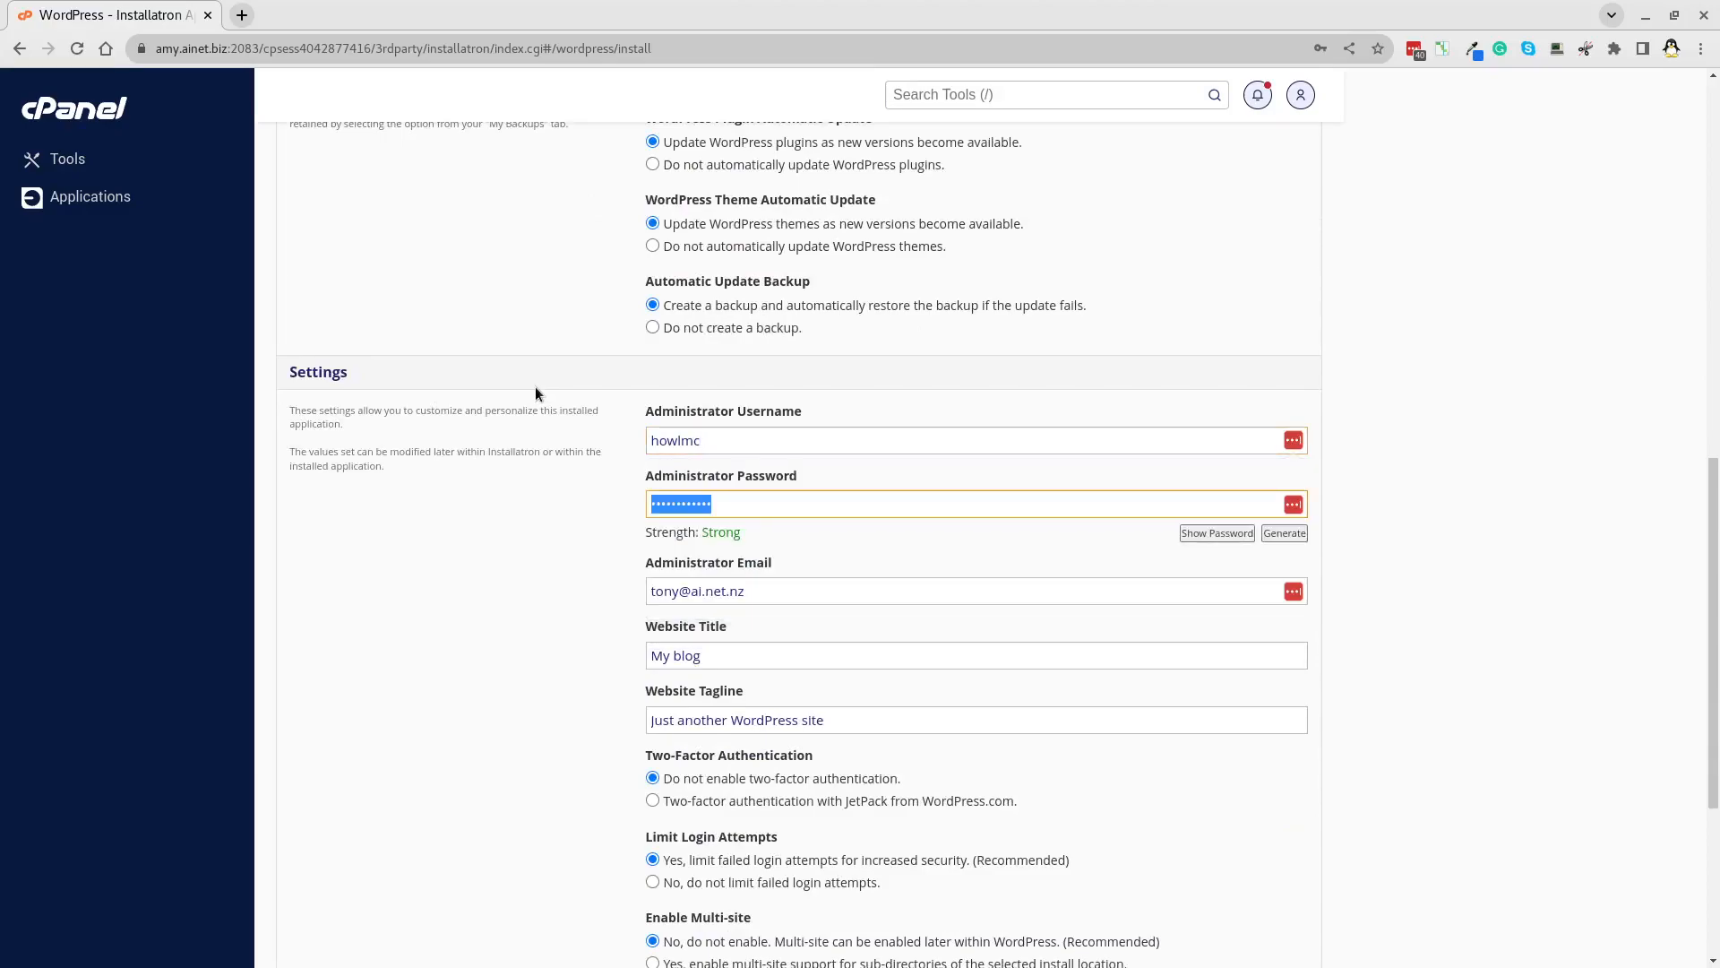
text(***)
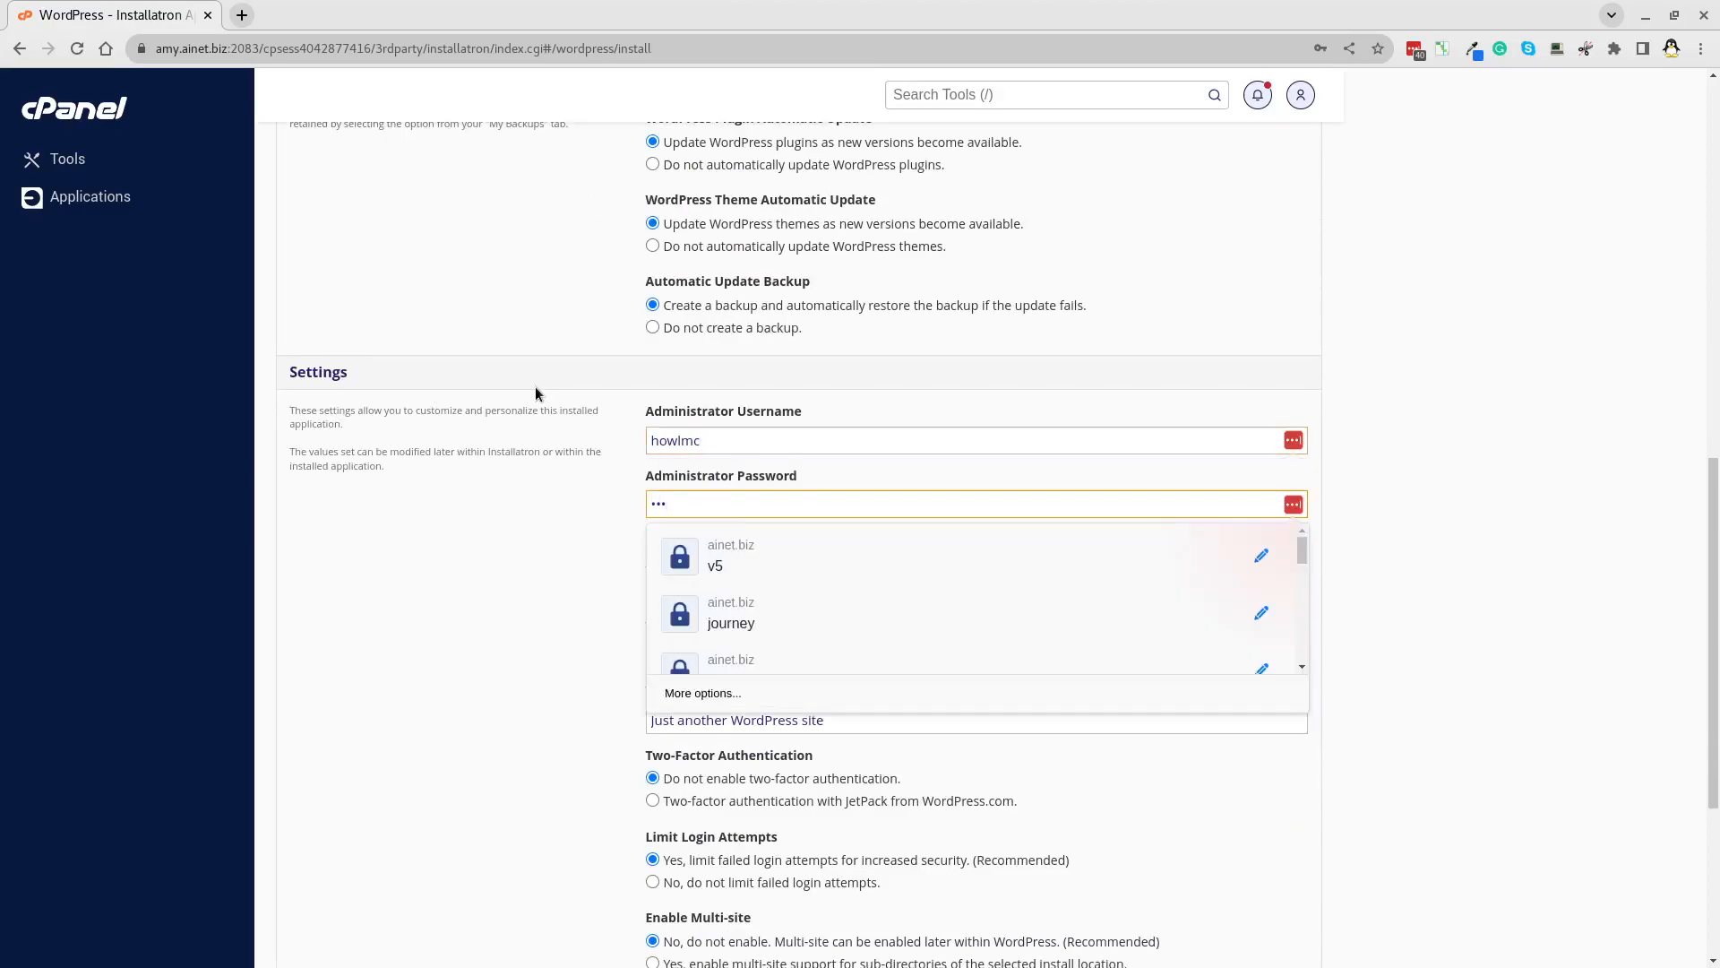
text(*********)
click(1388, 417)
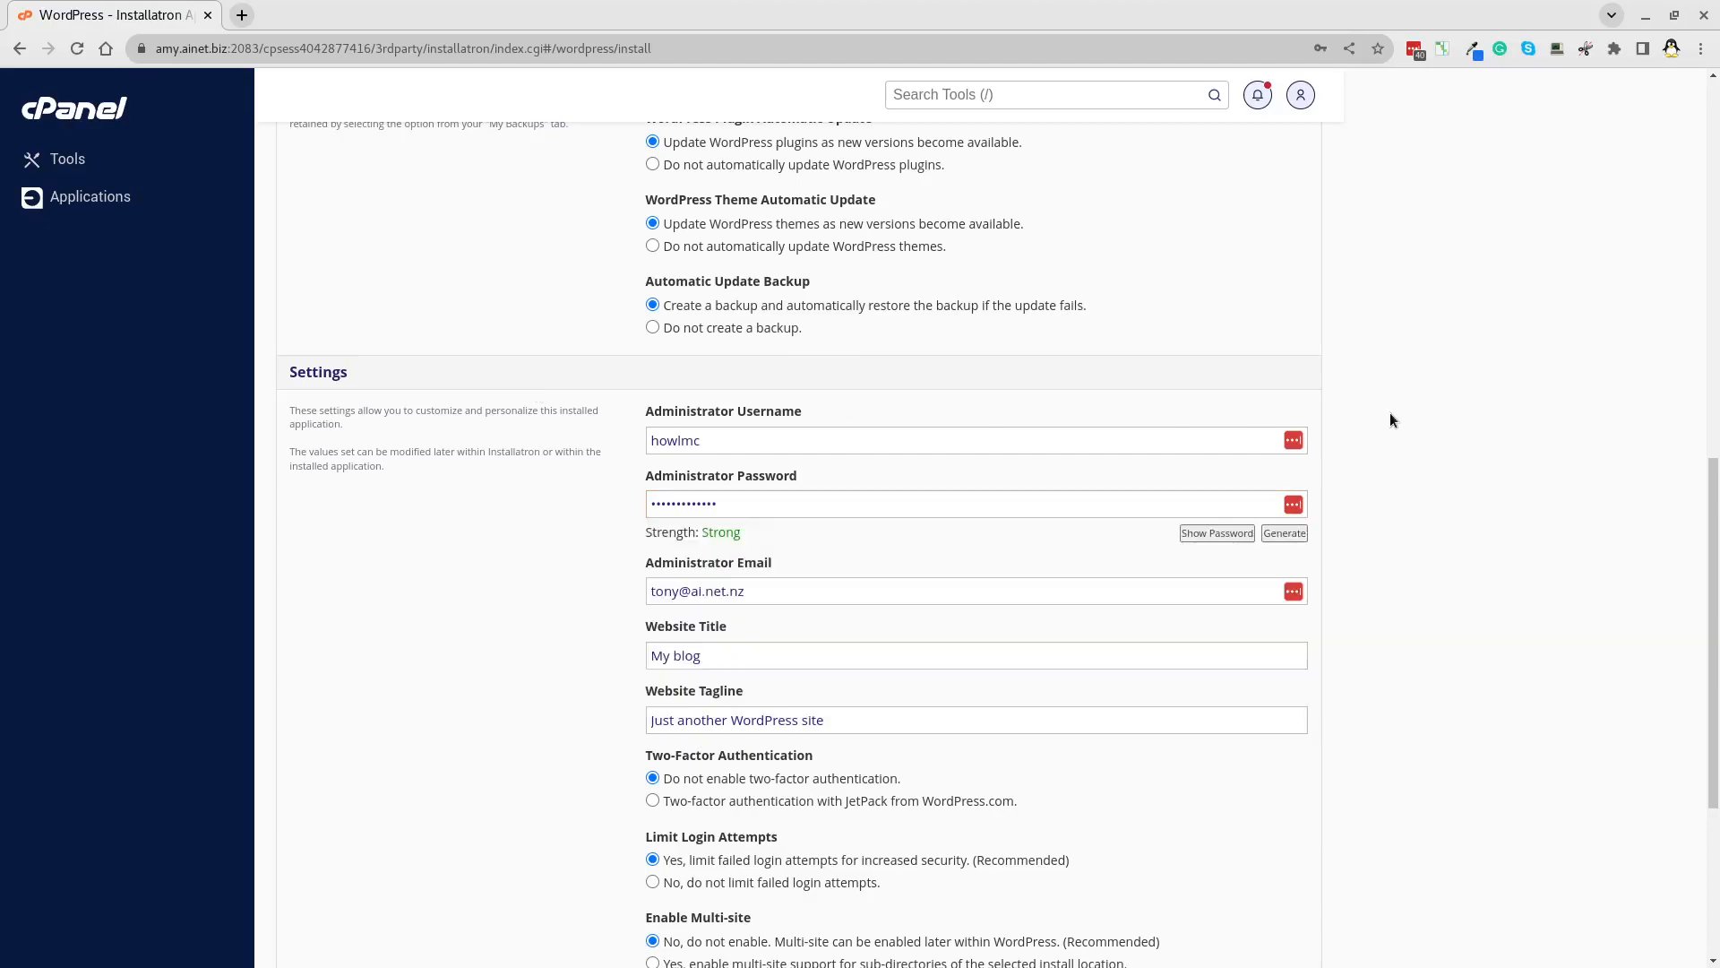
Set the website title to 'Kona Churches' and delete the default tagline.
triple_click(736, 662)
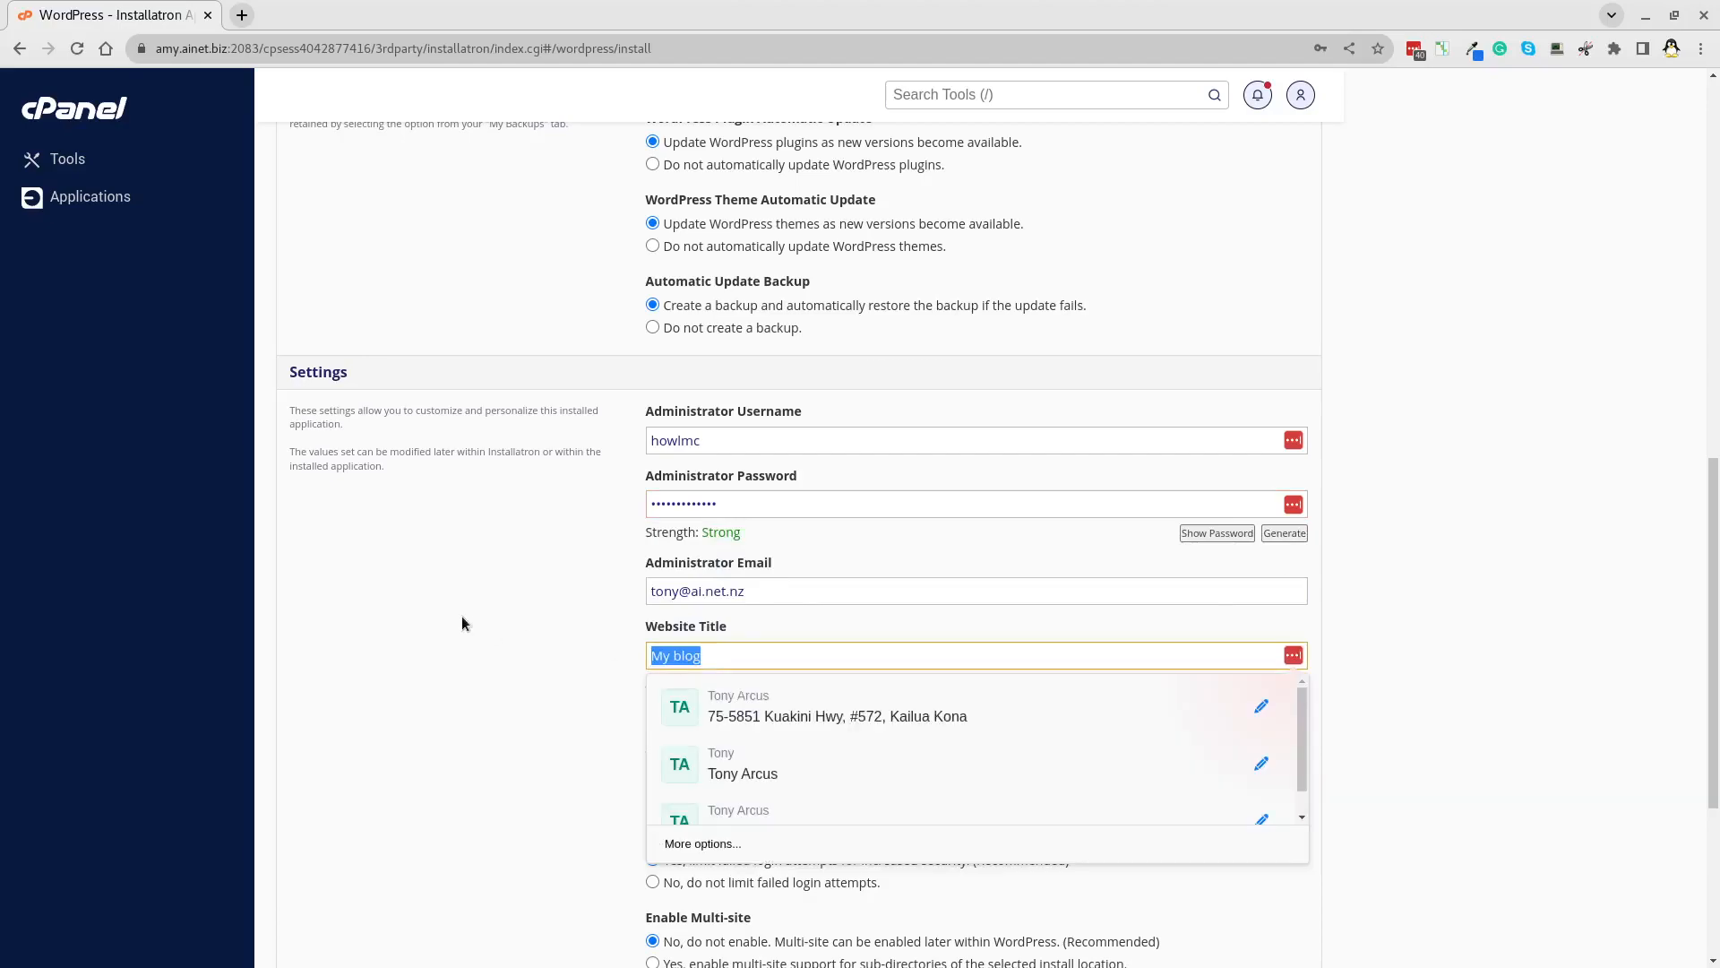
text(Kona Ch)
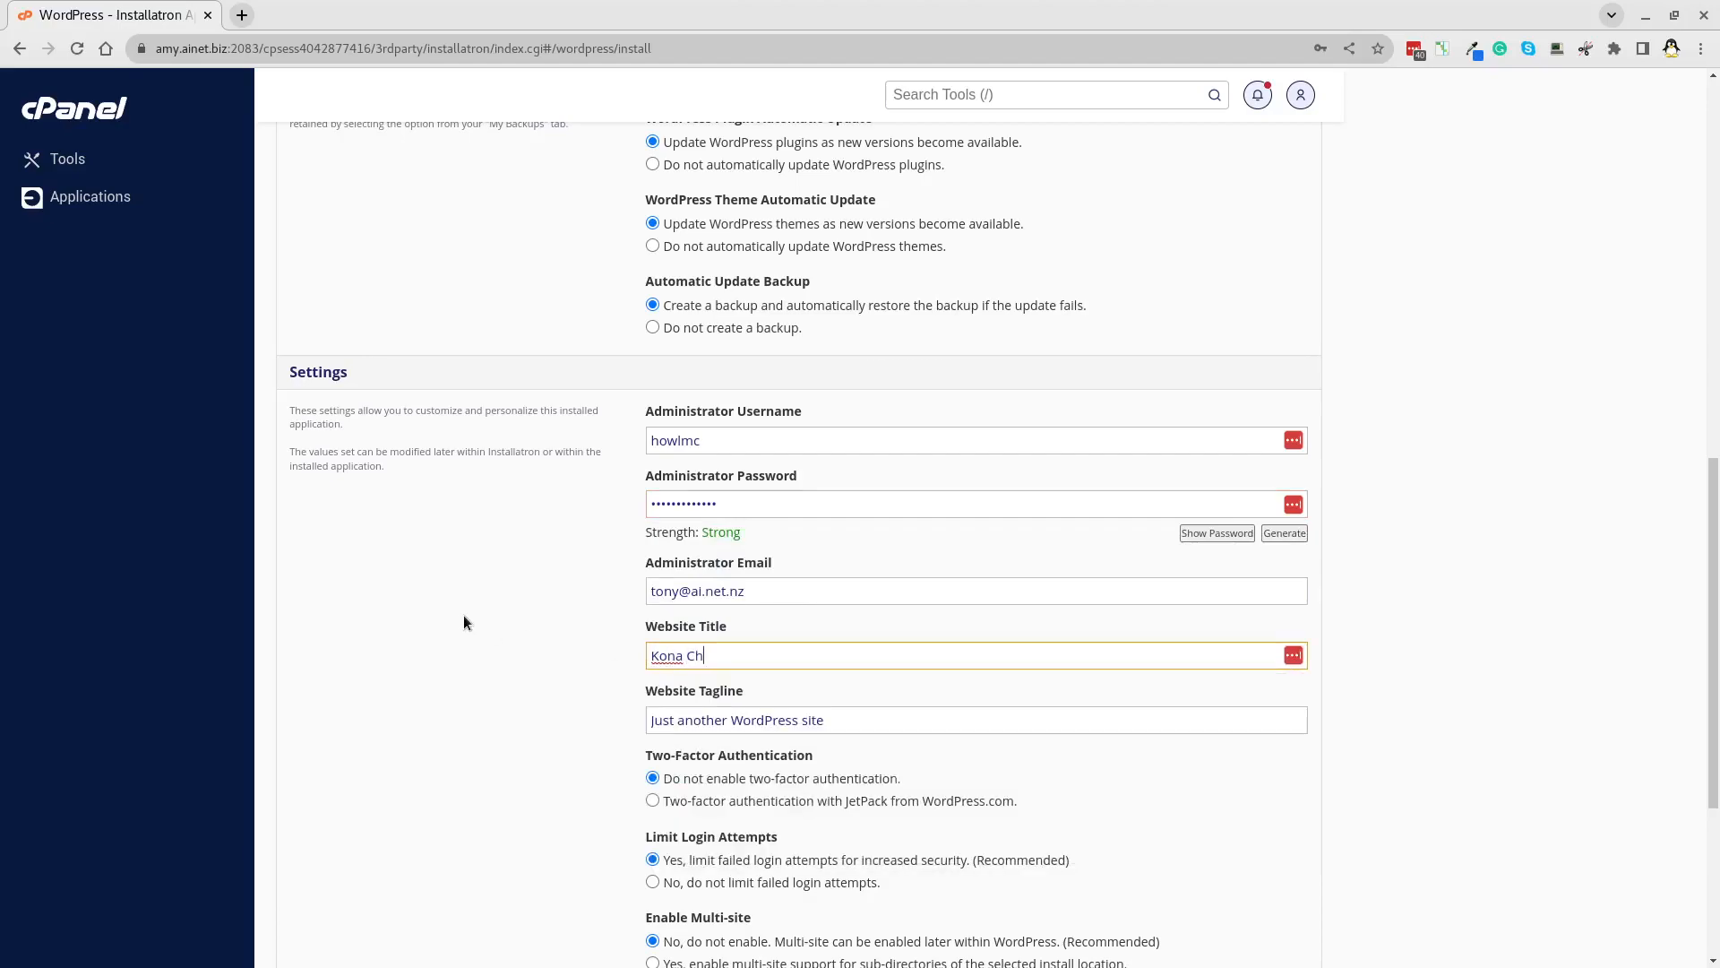
text(urches)
drag(846, 724, 656, 679)
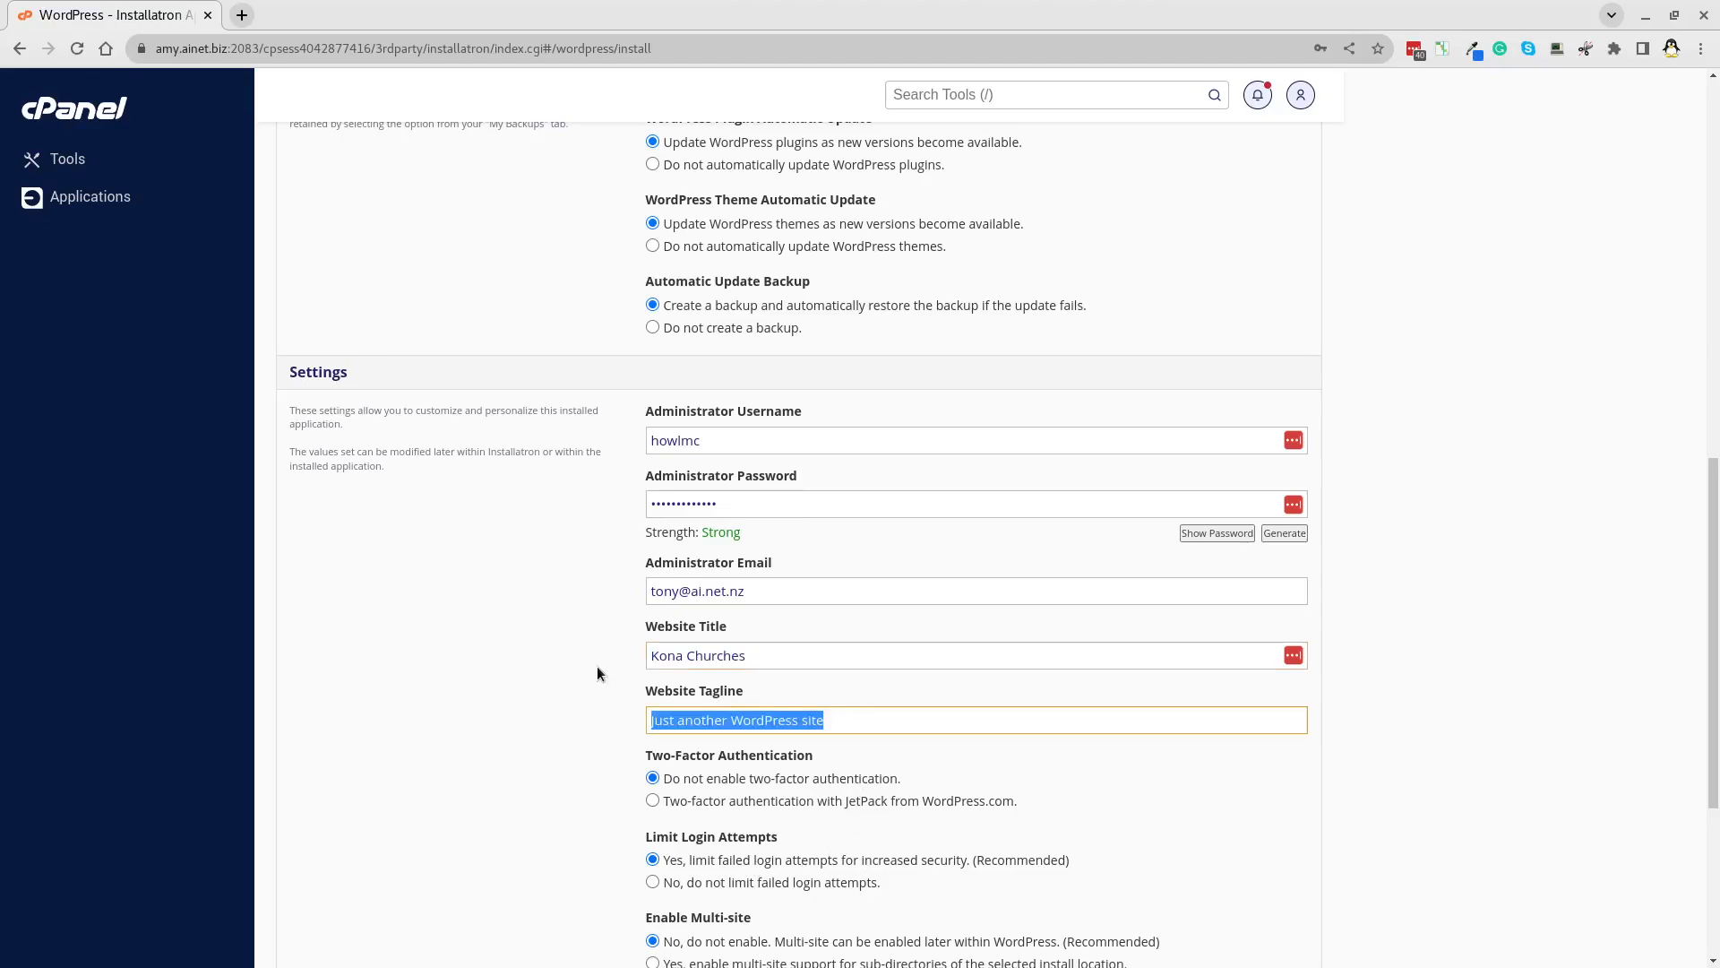
key(BackSpace)
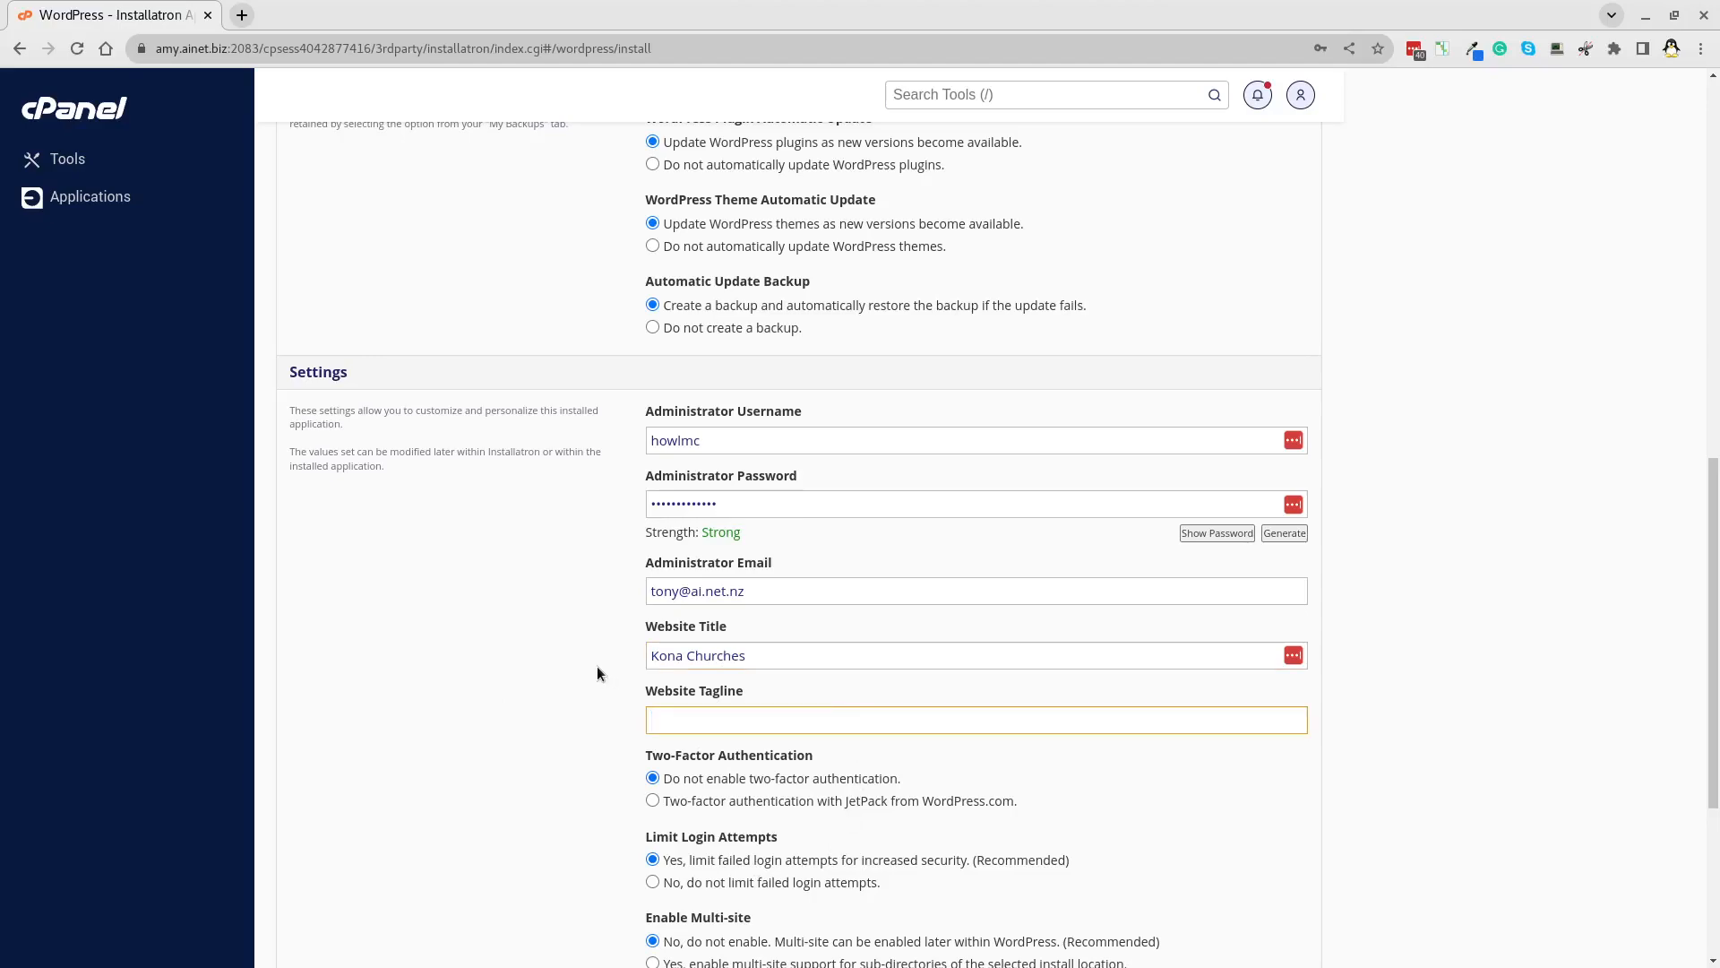
scroll(596, 665, down, 5)
scroll(586, 670, up, 6)
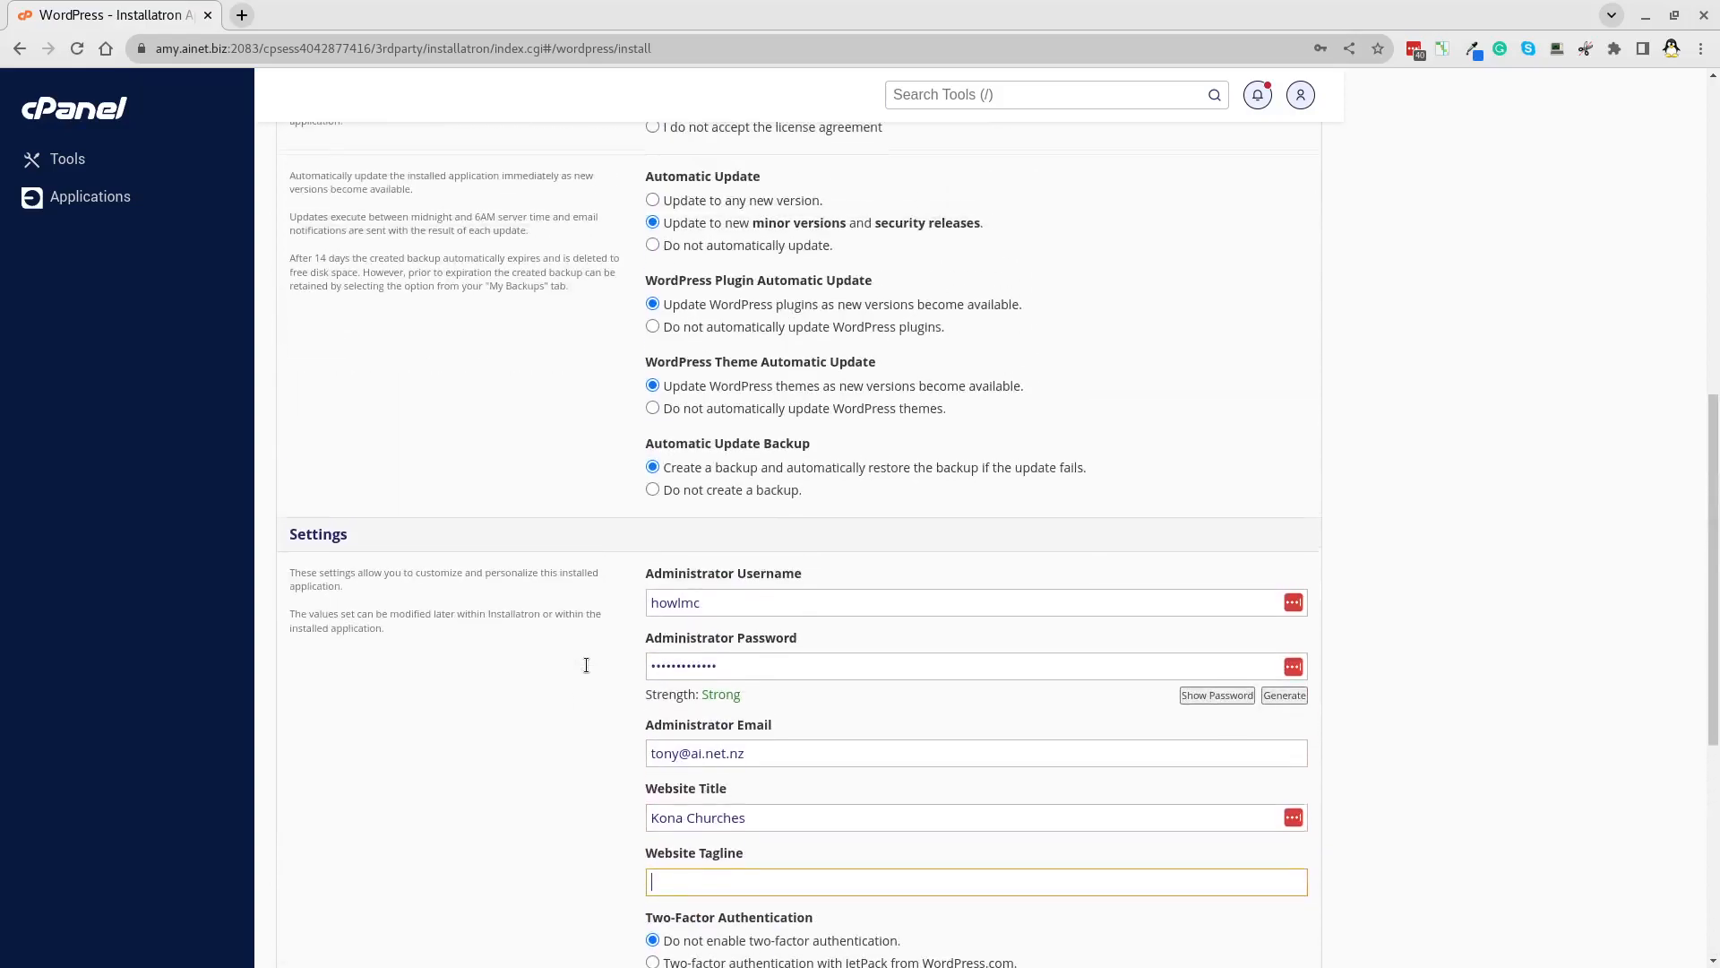
Choose not to create backups before automatic updates and start the WordPress installation.
click(651, 490)
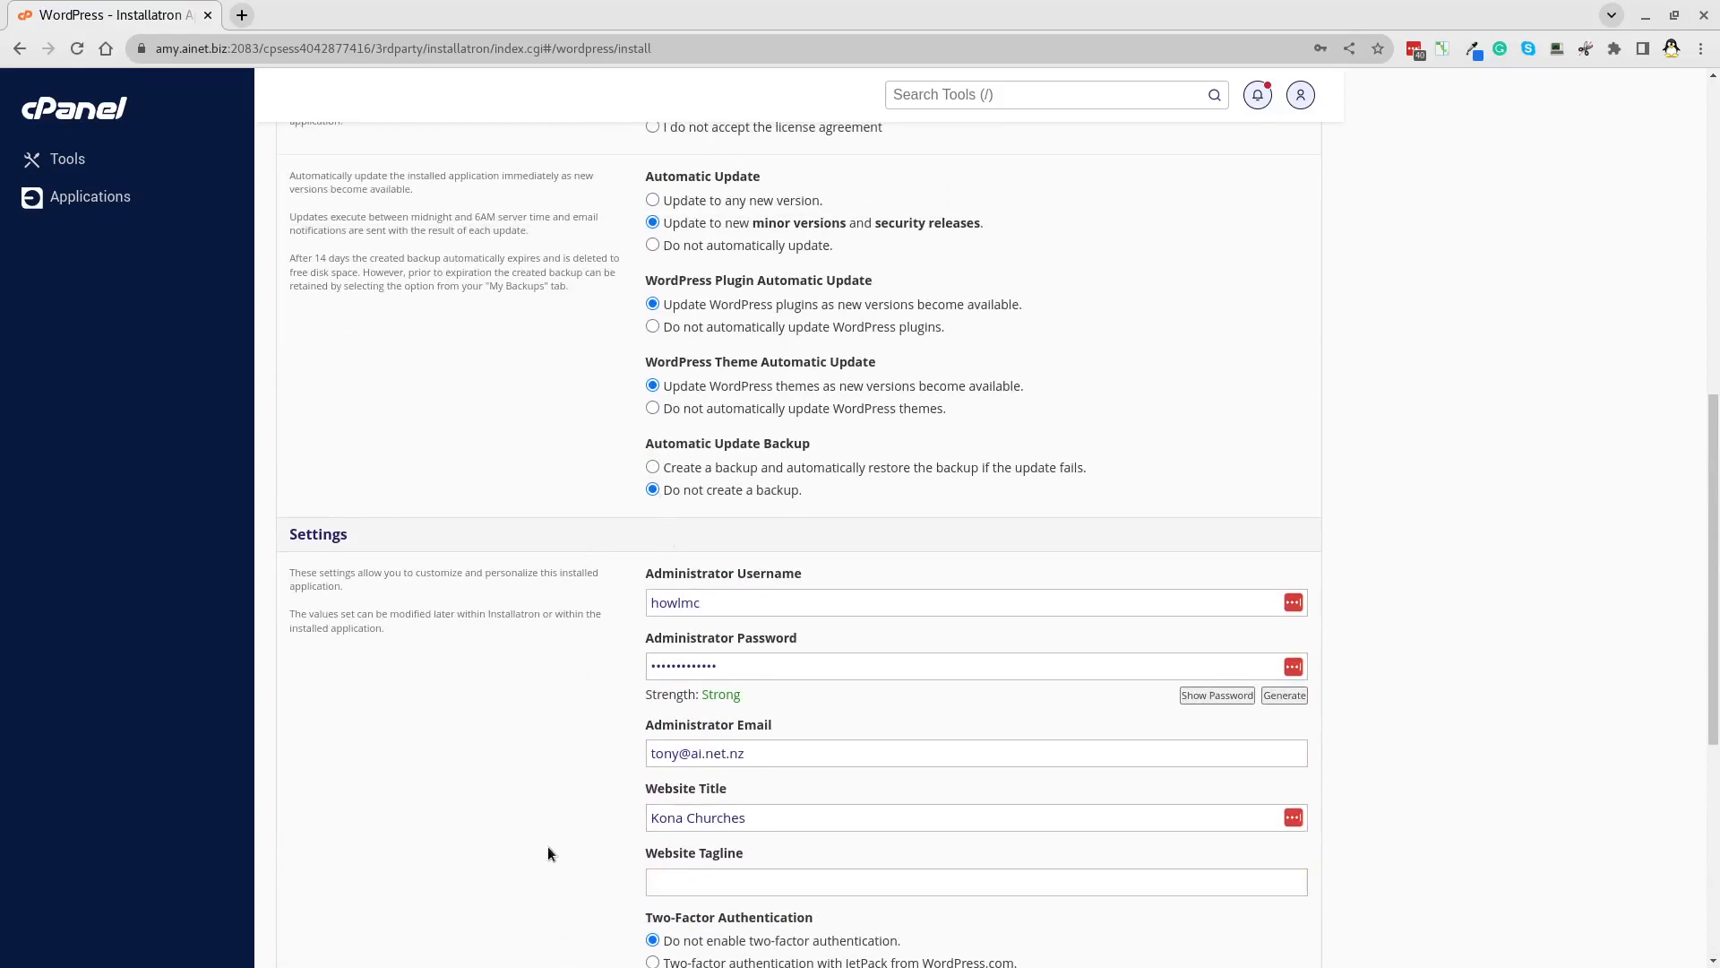
scroll(549, 851, up, 5)
scroll(549, 852, down, 11)
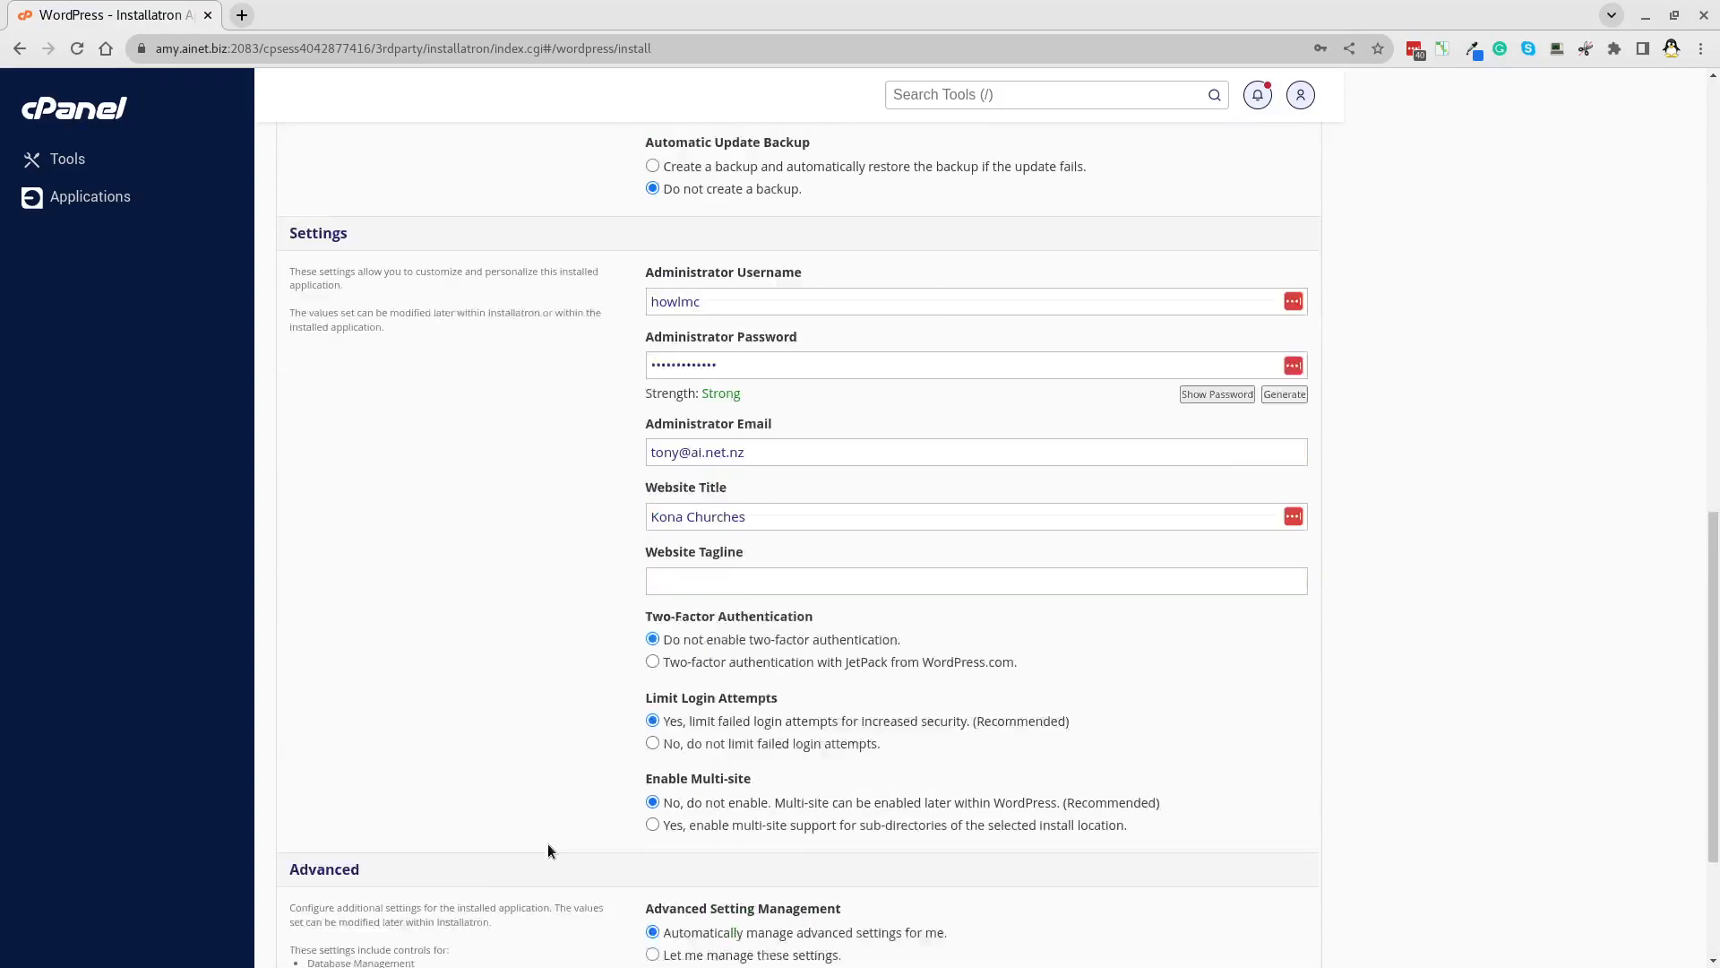
click(1293, 823)
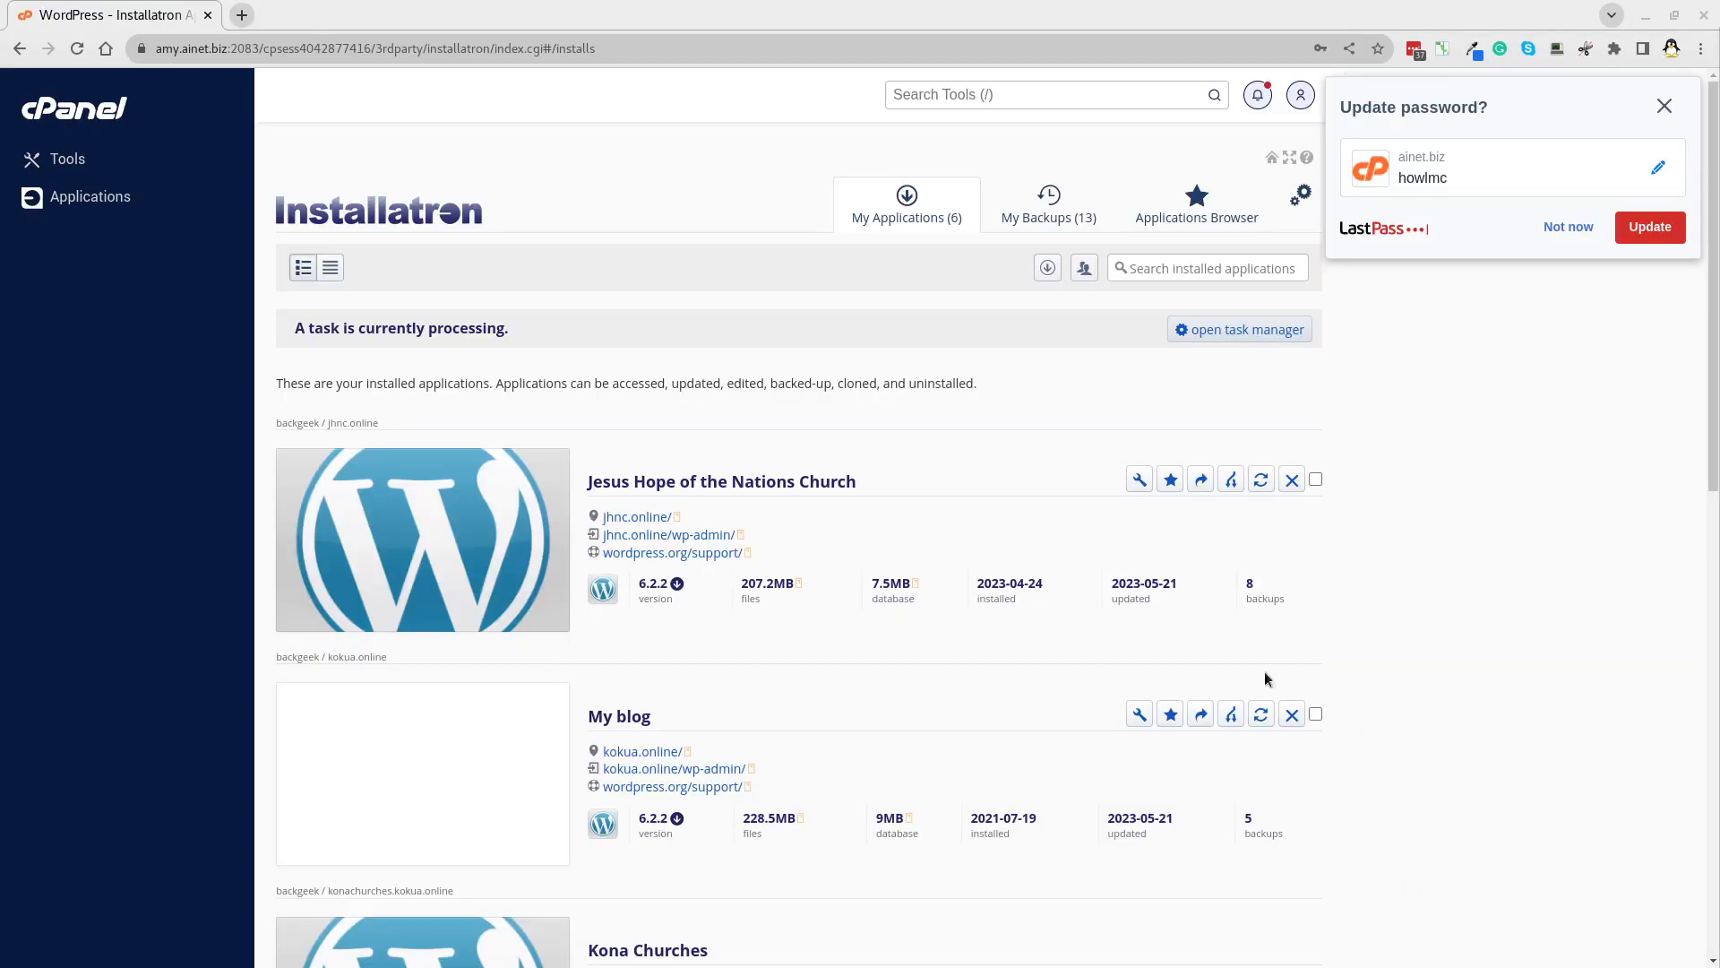
Open the Kona Churches wp-admin link from the My Applications list.
scroll(1498, 581, down, 3)
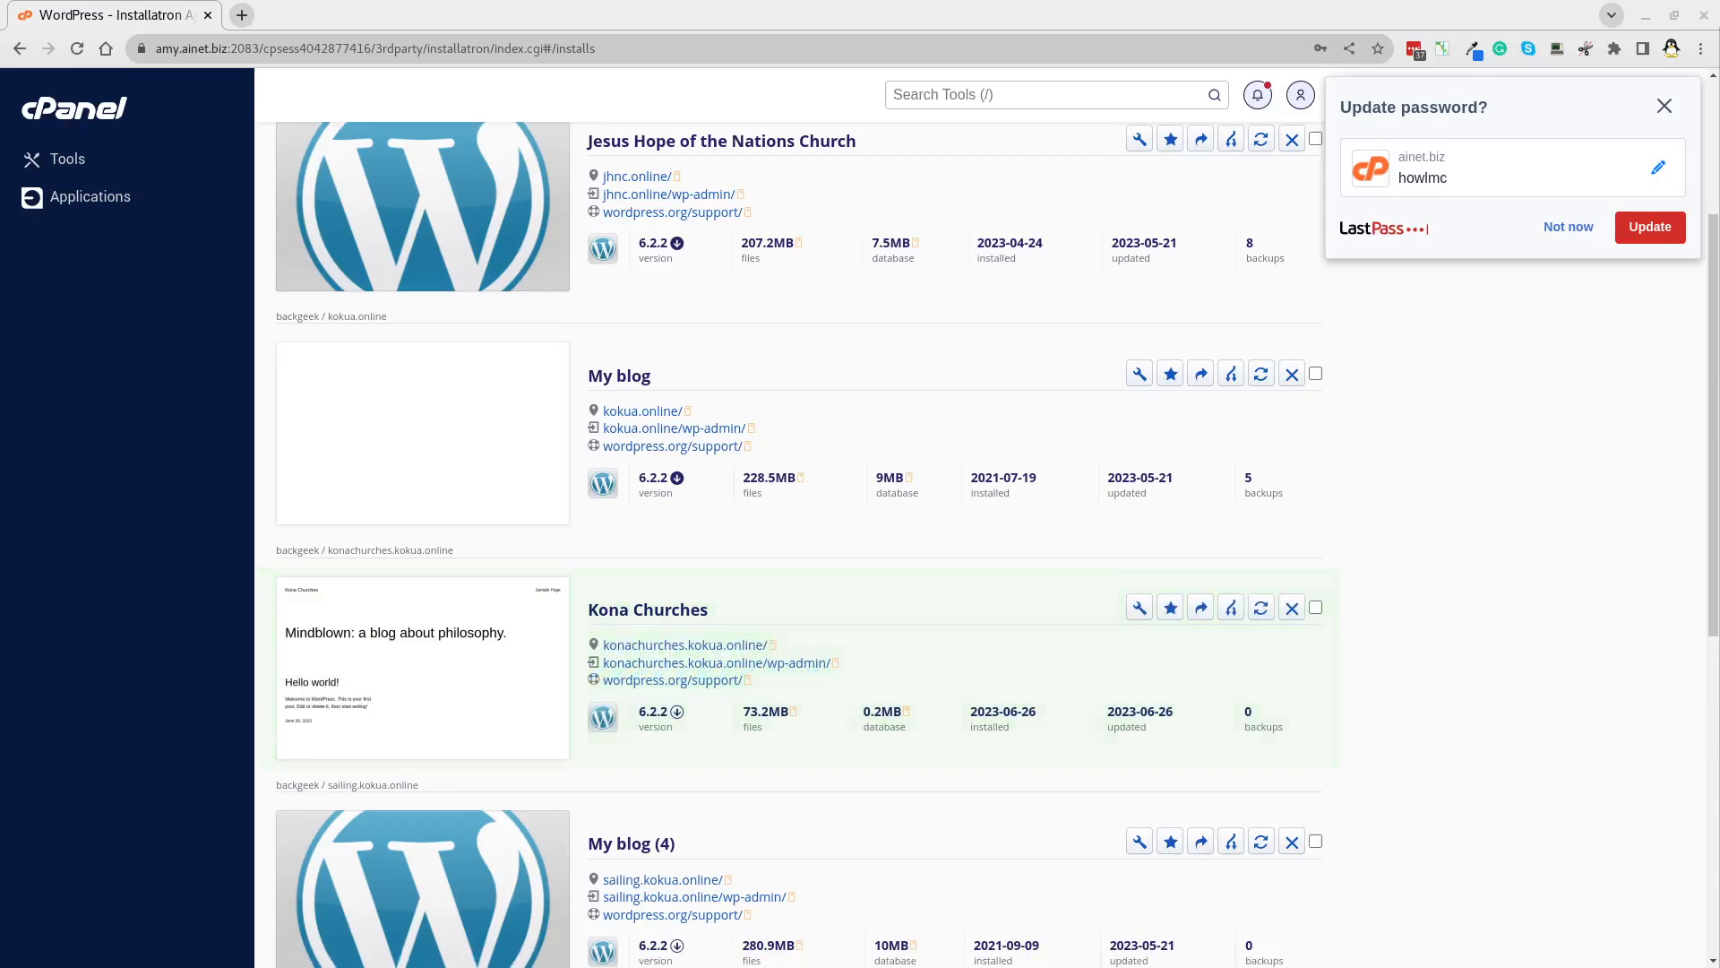
click(708, 665)
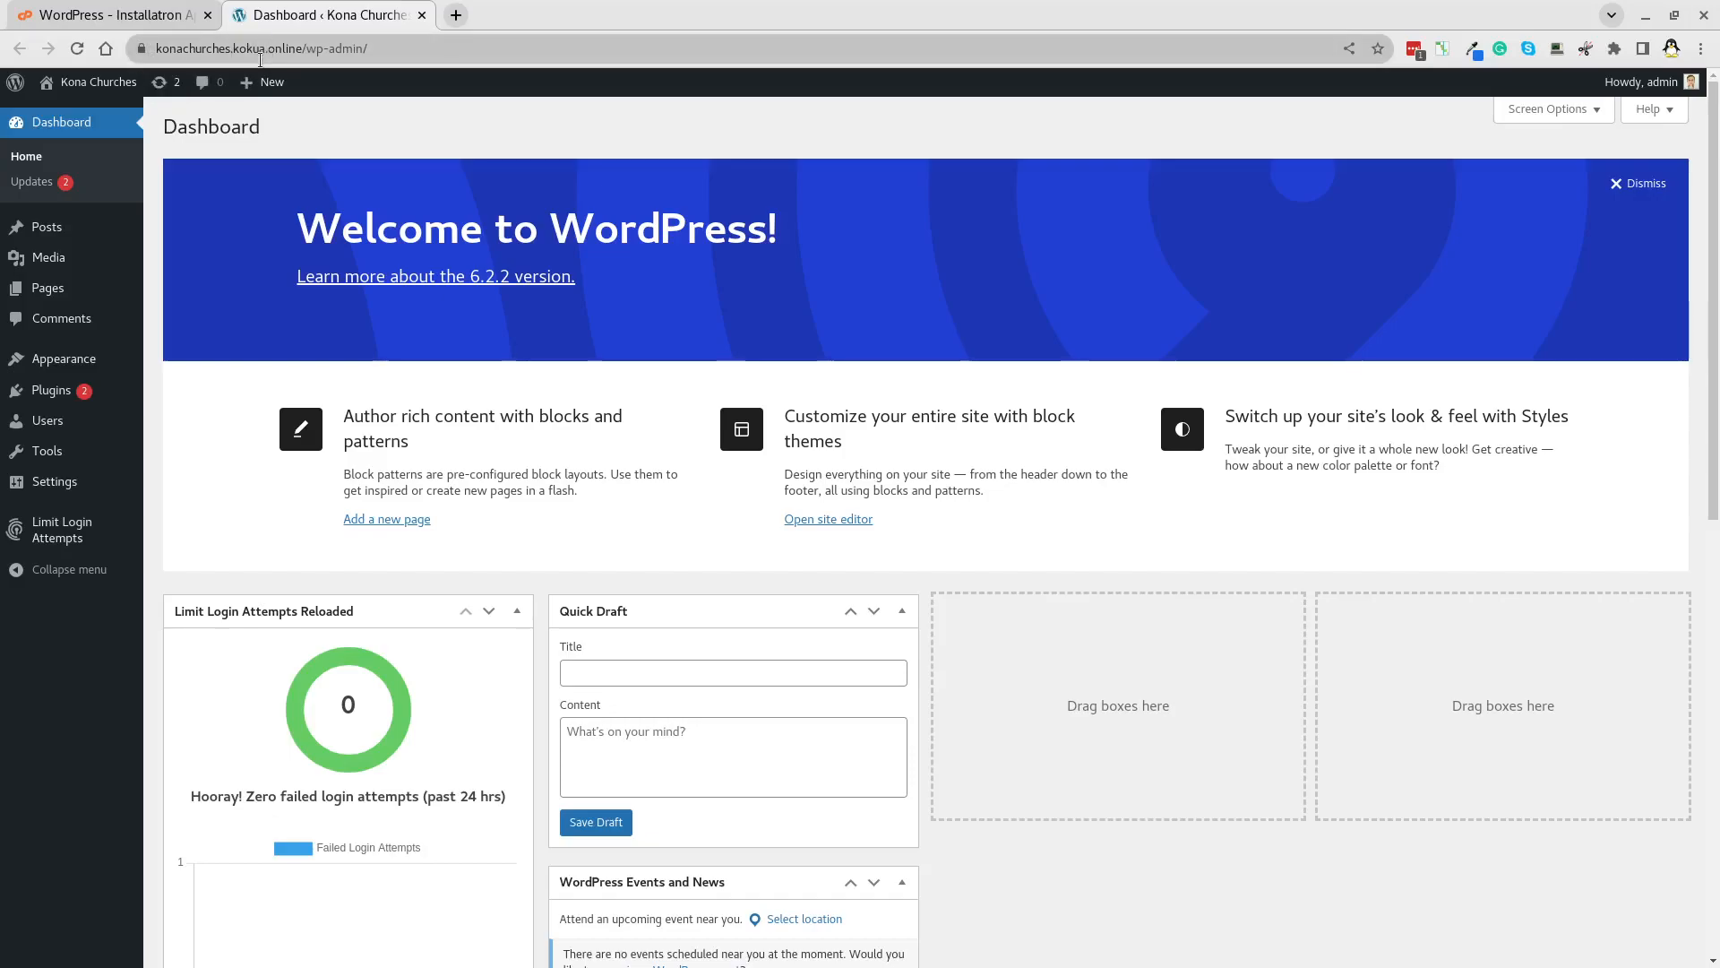
Delete Akismet and Hello Dolly, then update Limit Login Attempts Reloaded to 2.25.20.
click(51, 393)
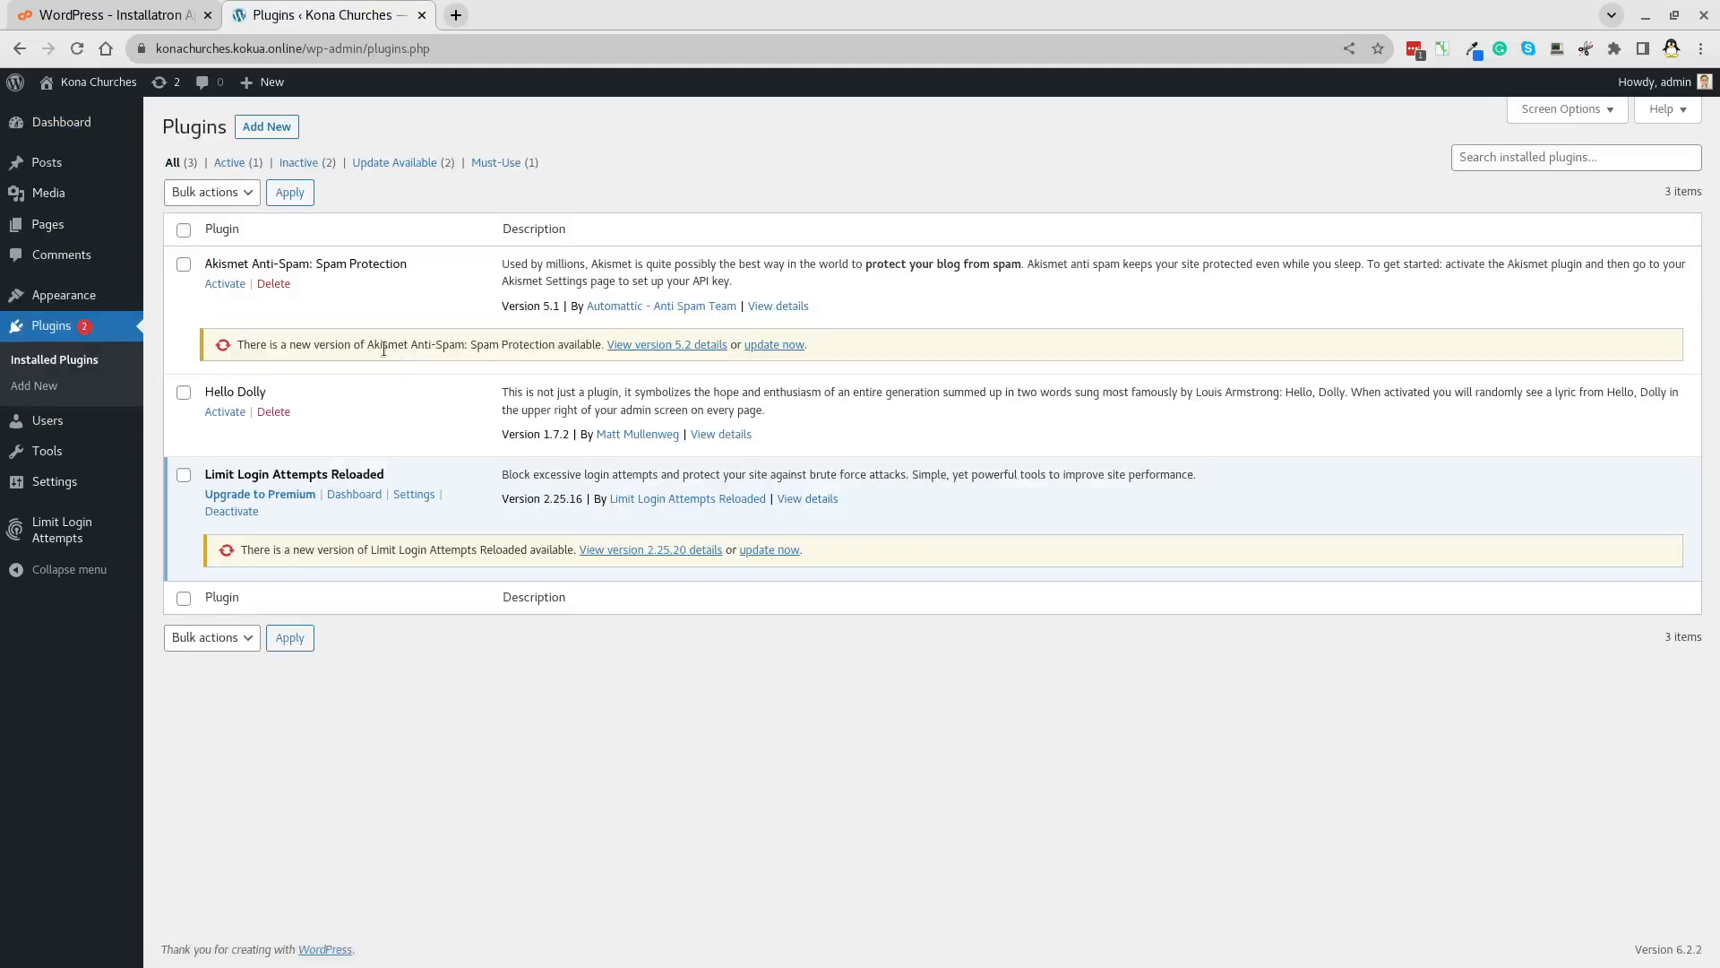
click(274, 284)
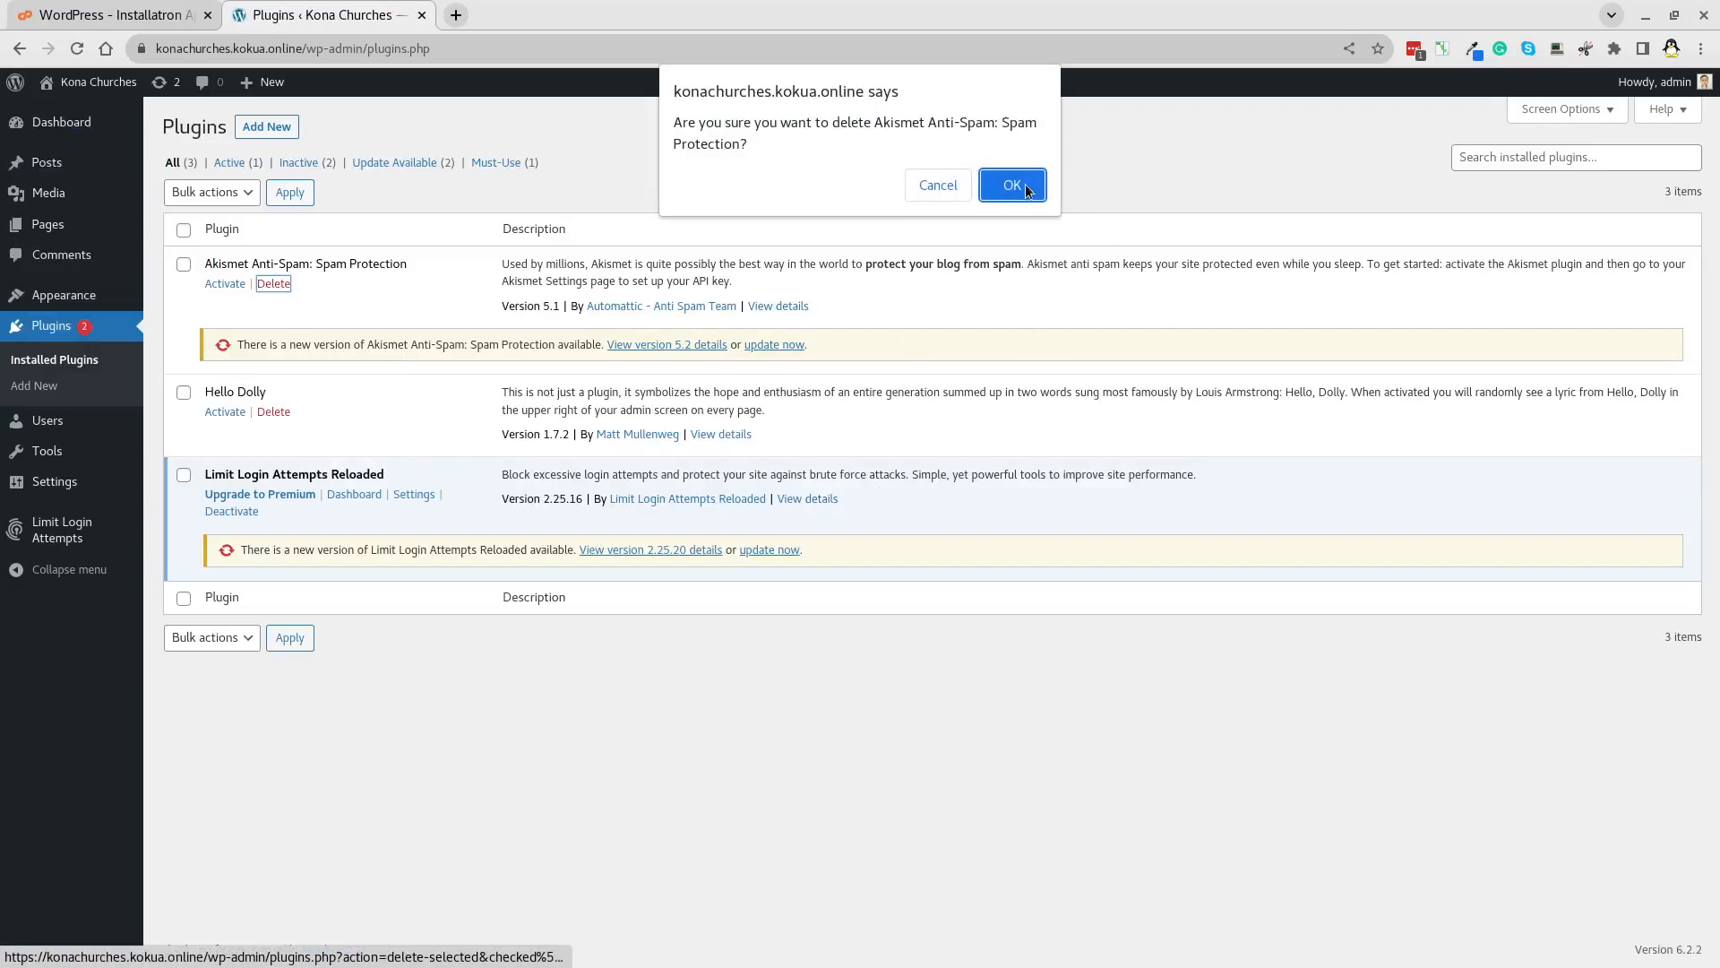
click(1014, 178)
click(274, 318)
click(1016, 163)
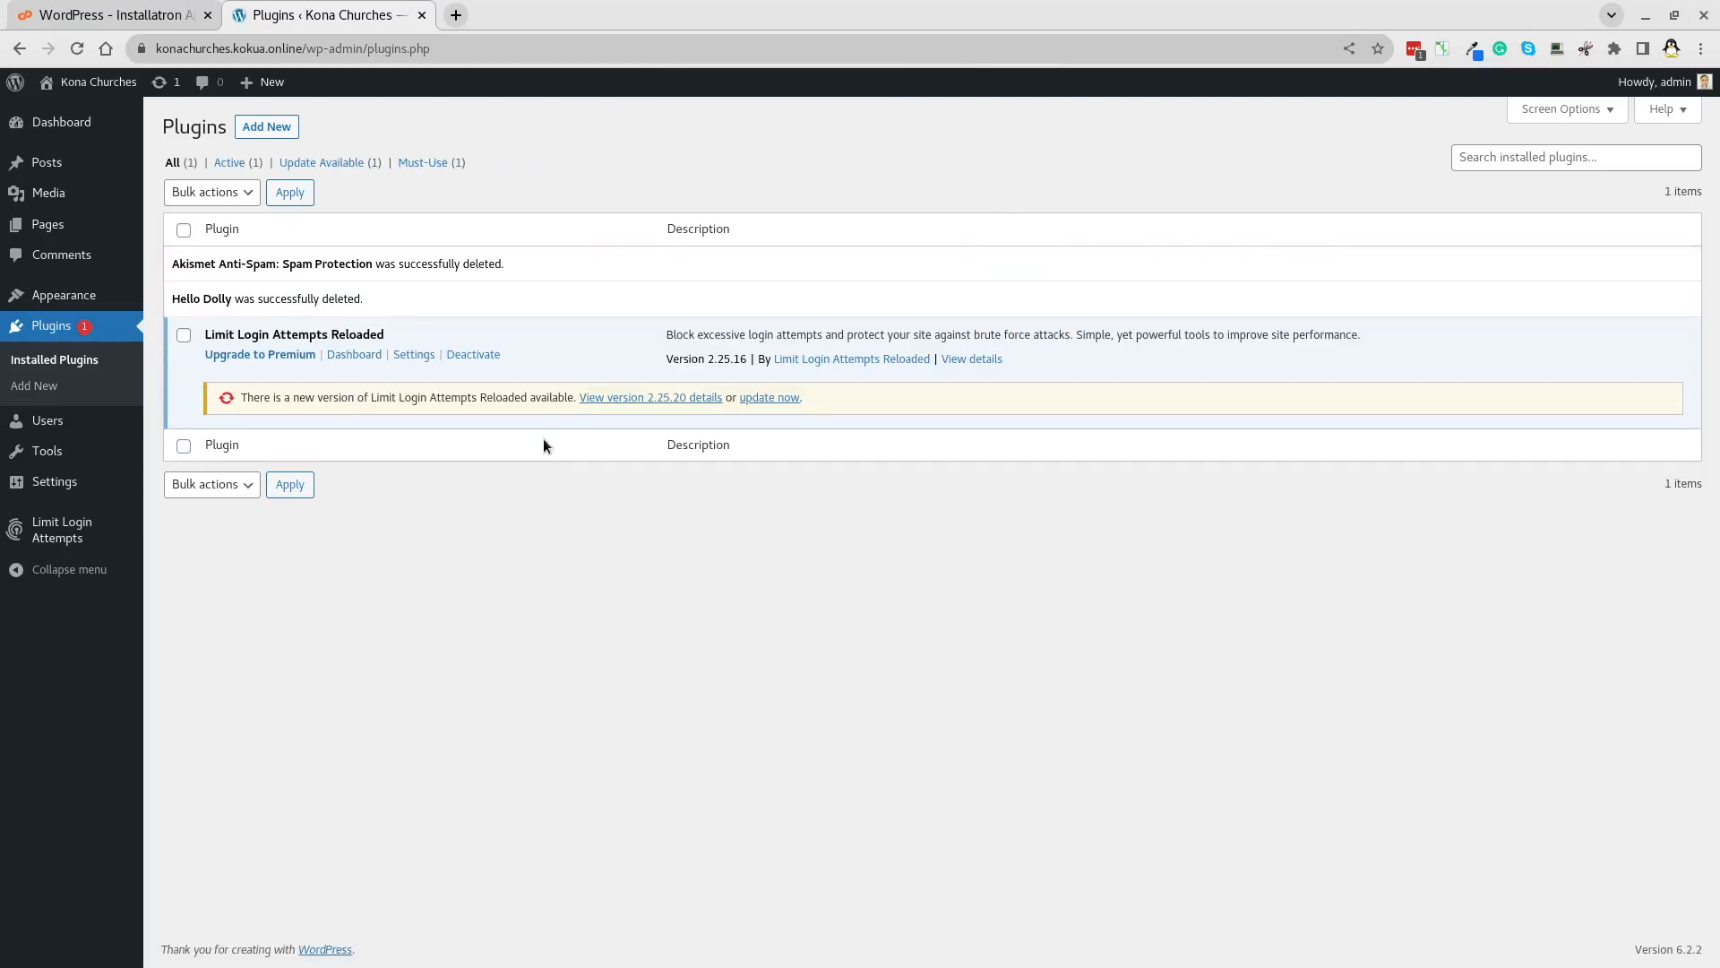
click(767, 397)
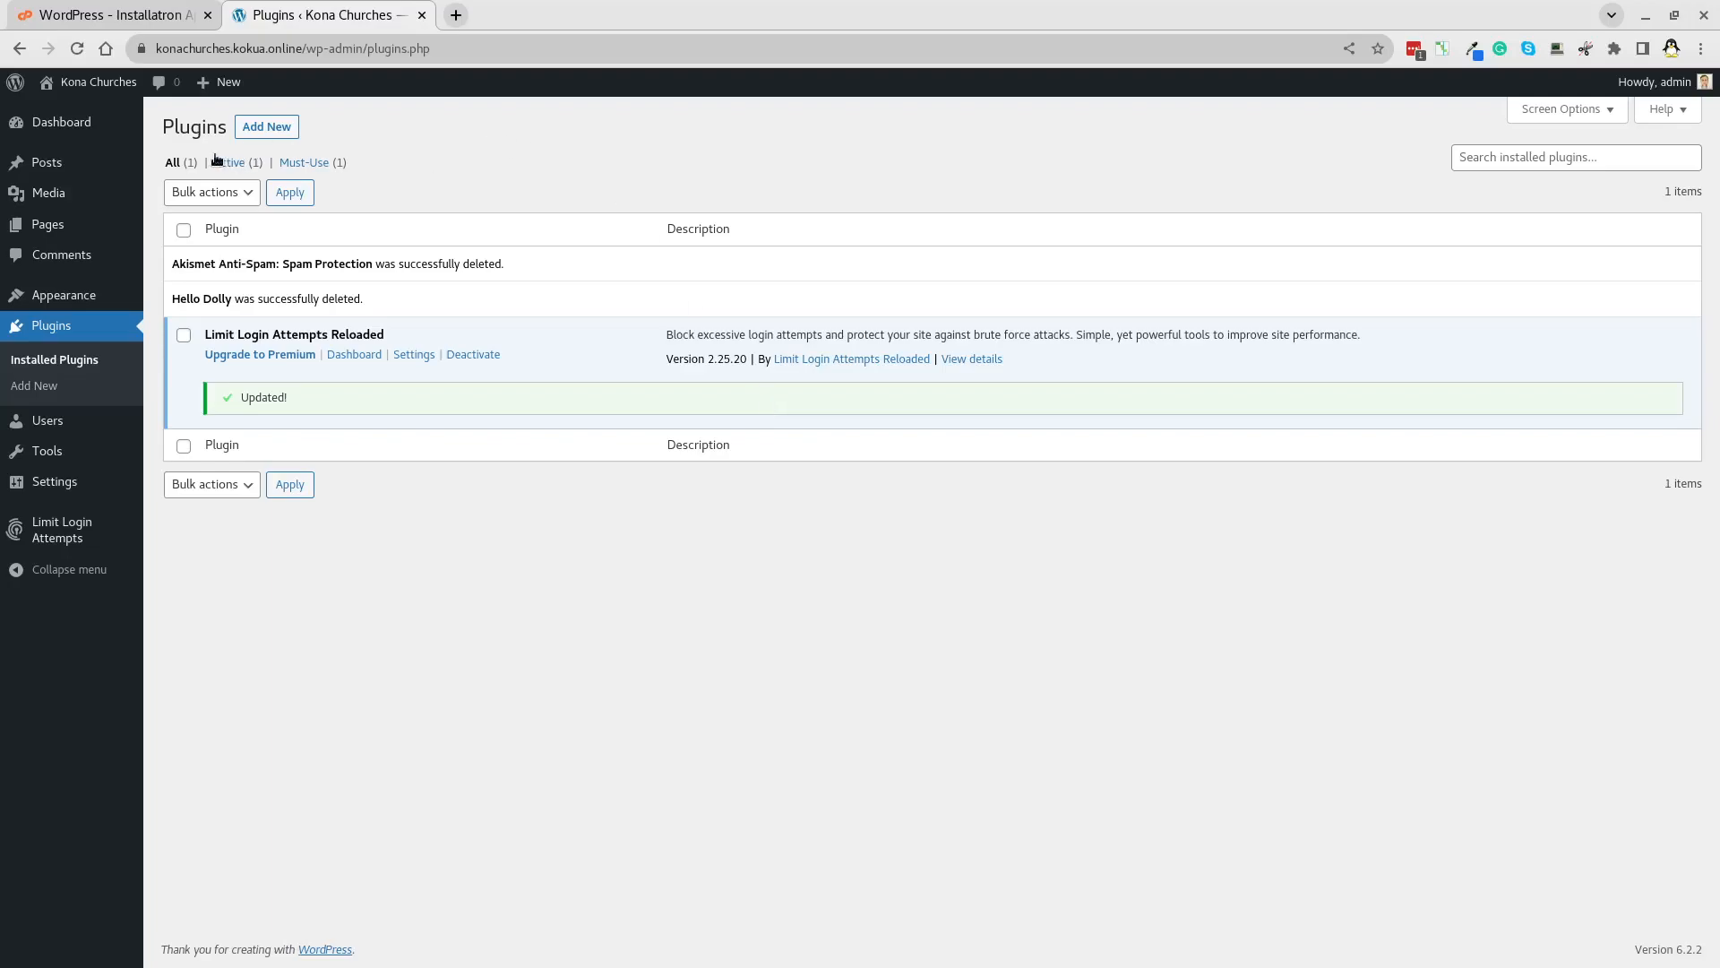
Open several Add Plugins tabs, search 'https', then install and activate Really Simple SSL.
middle_click(274, 128)
middle_click(274, 128)
middle_click(274, 128)
middle_click(274, 128)
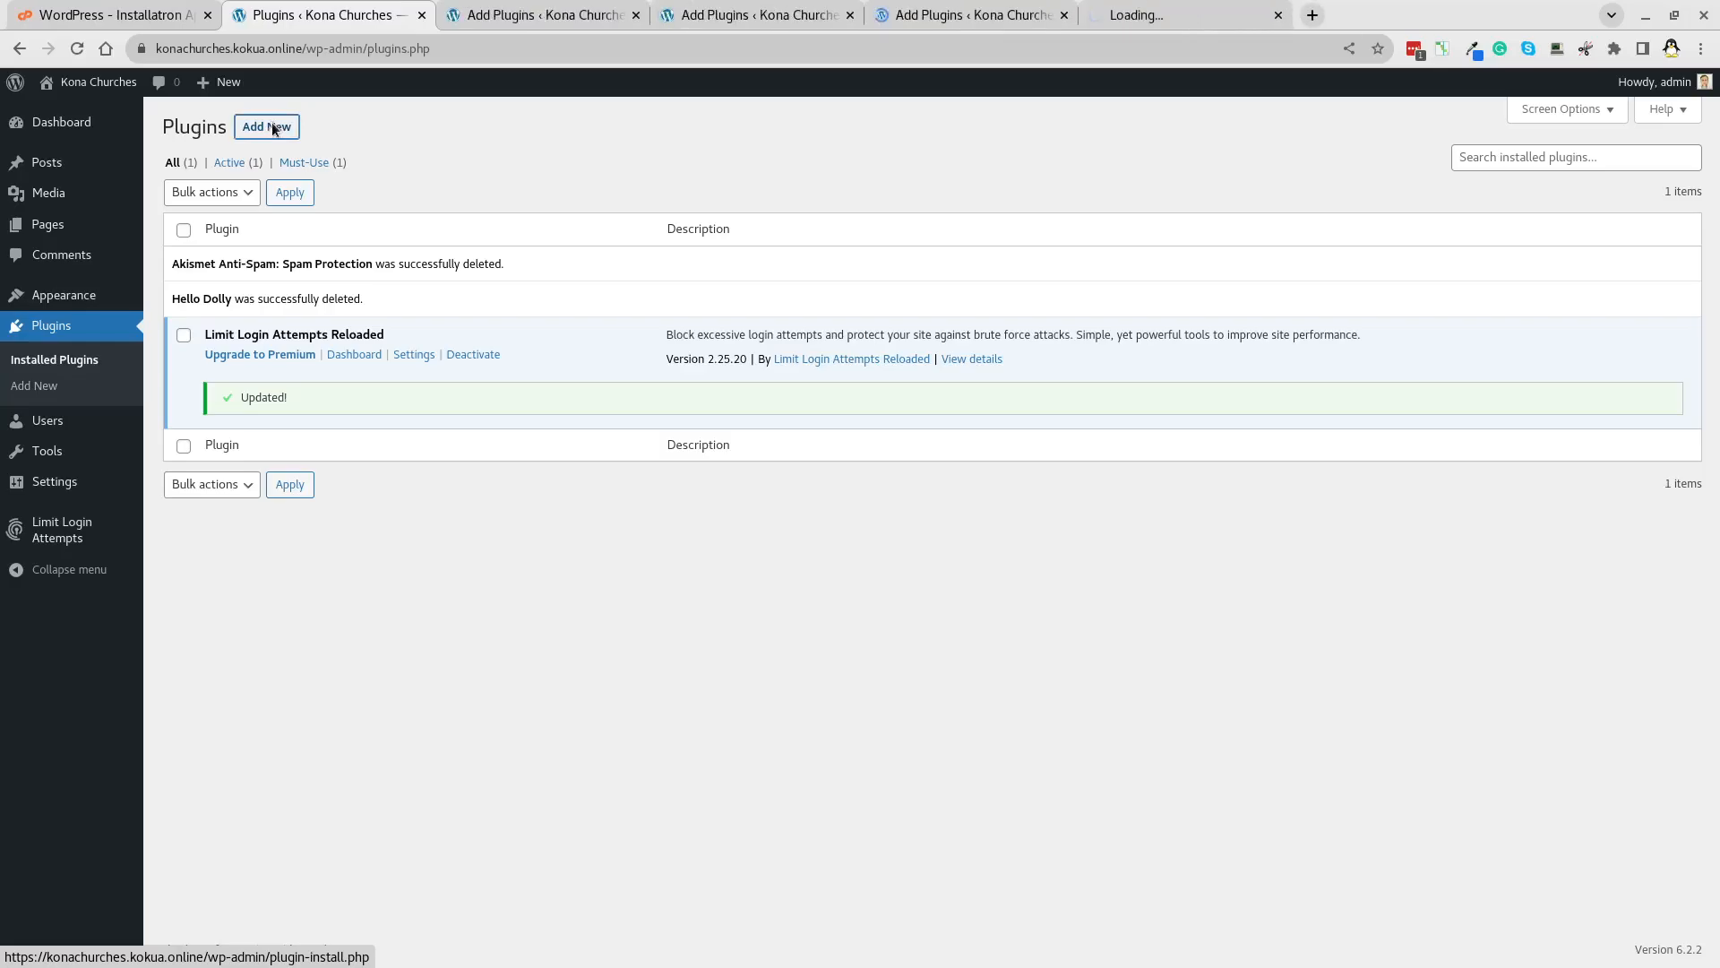
middle_click(274, 128)
click(555, 22)
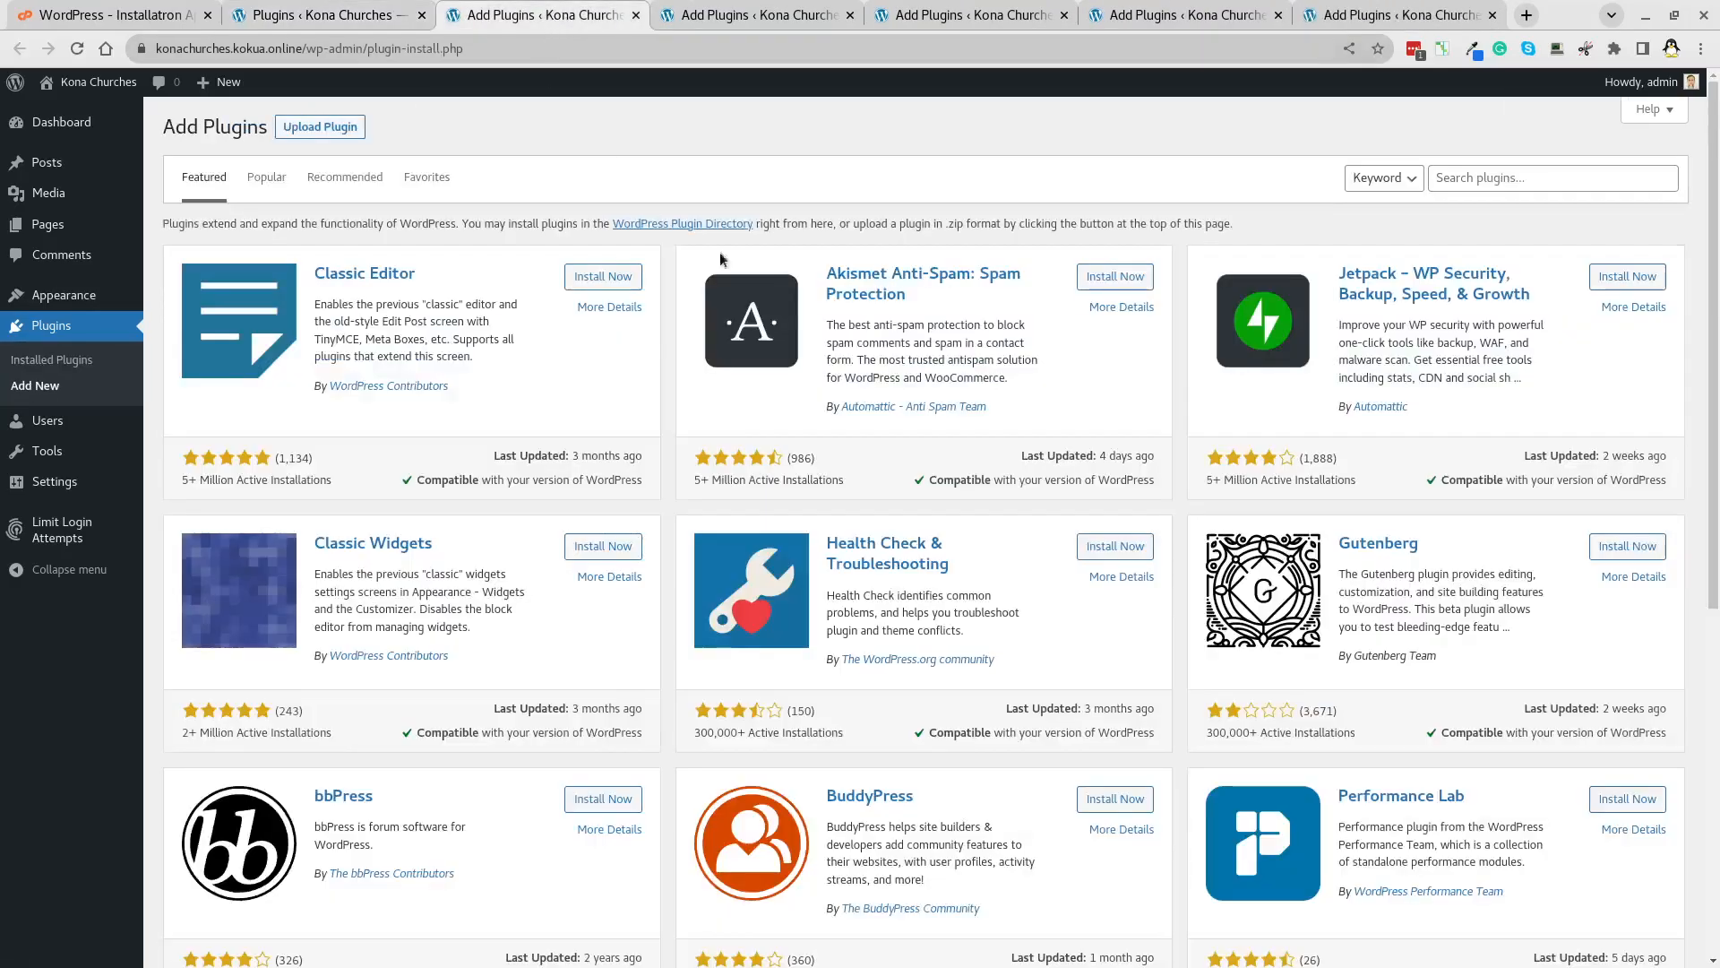
click(1582, 177)
text(https)
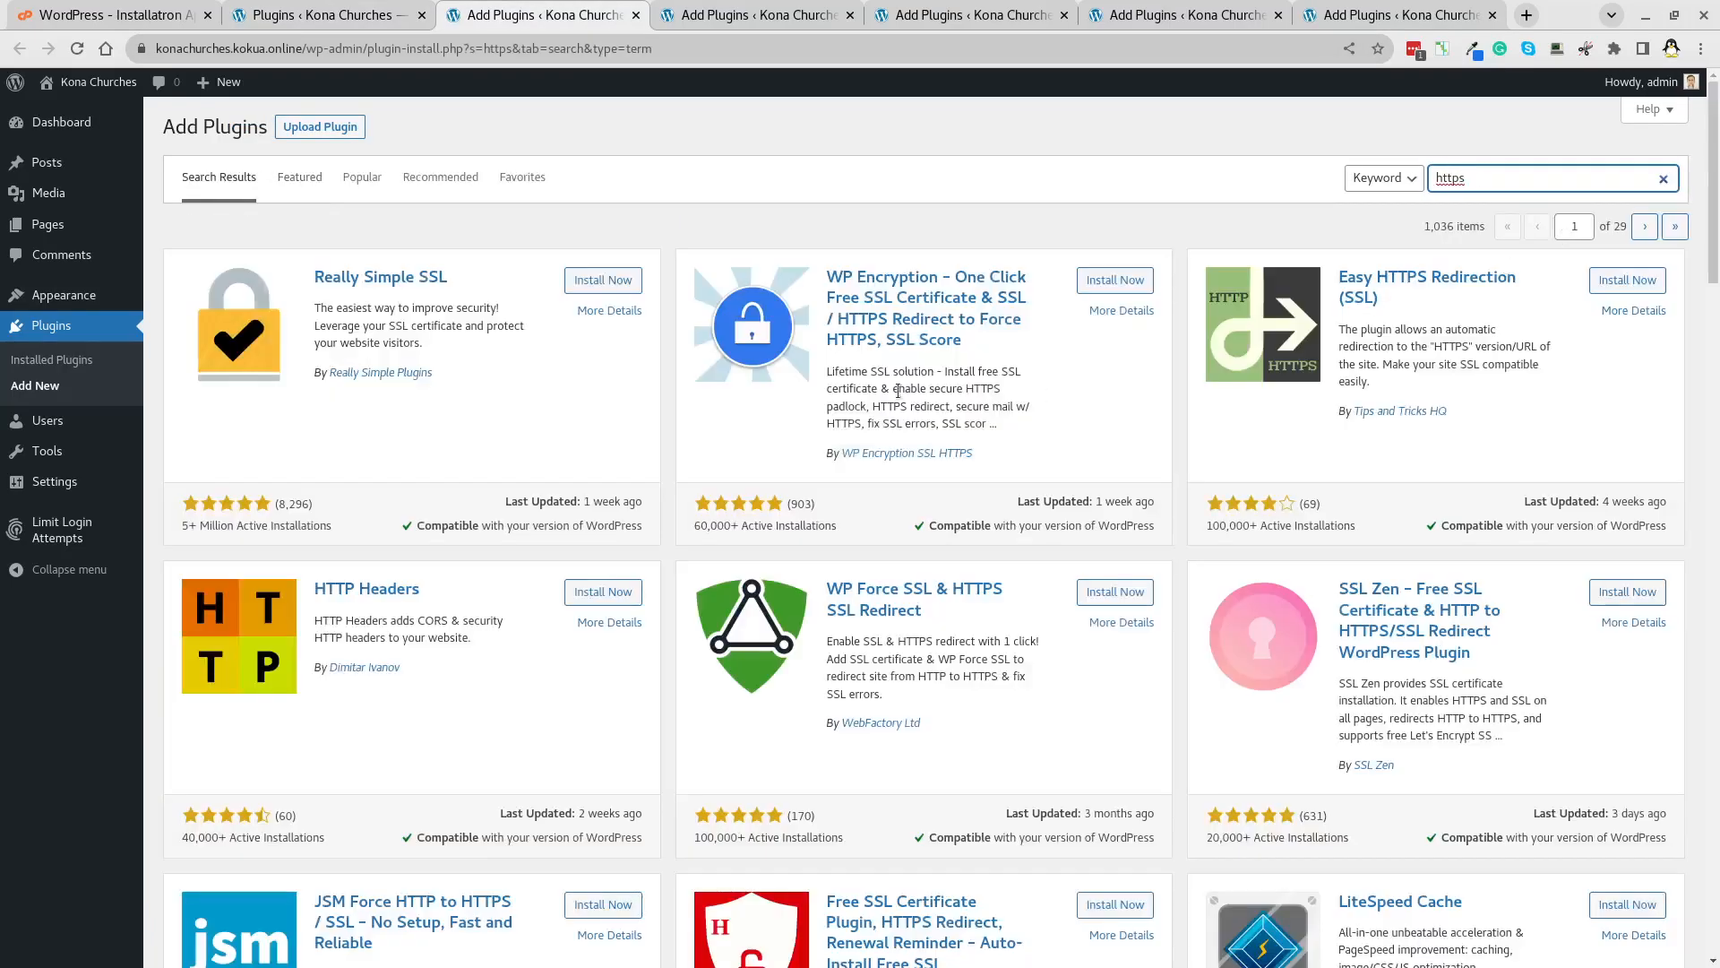
click(595, 281)
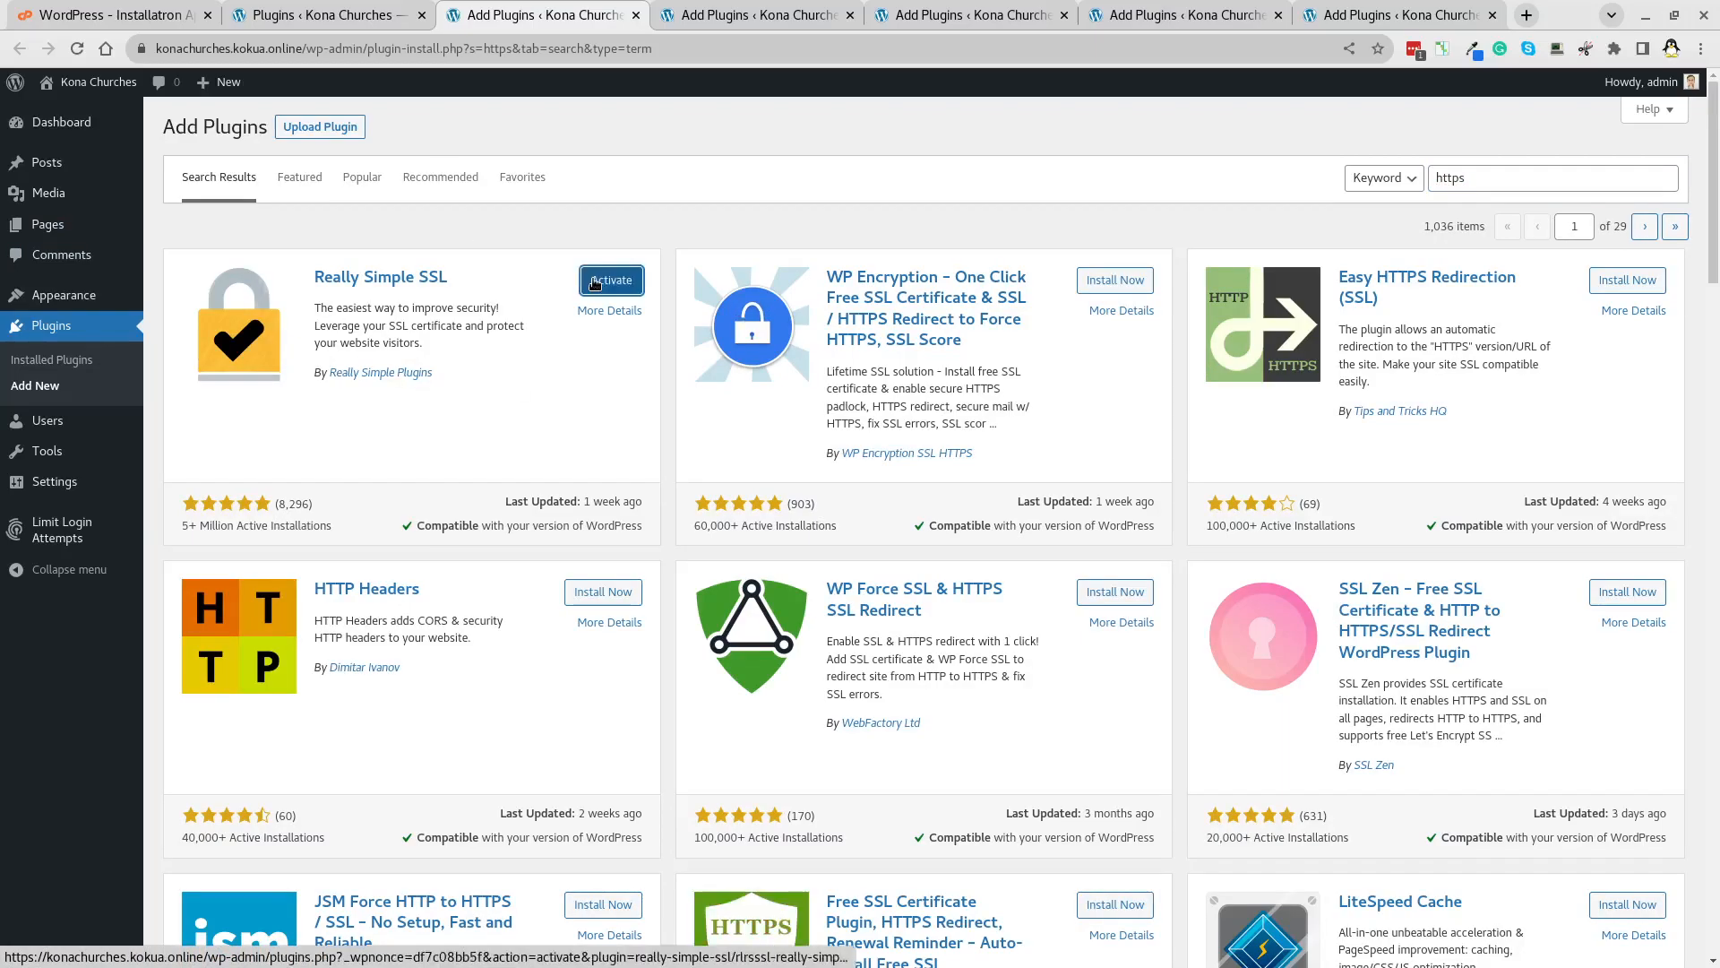
click(610, 280)
Search 'wordfence' in another tab, then install and activate Wordfence Security.
click(740, 27)
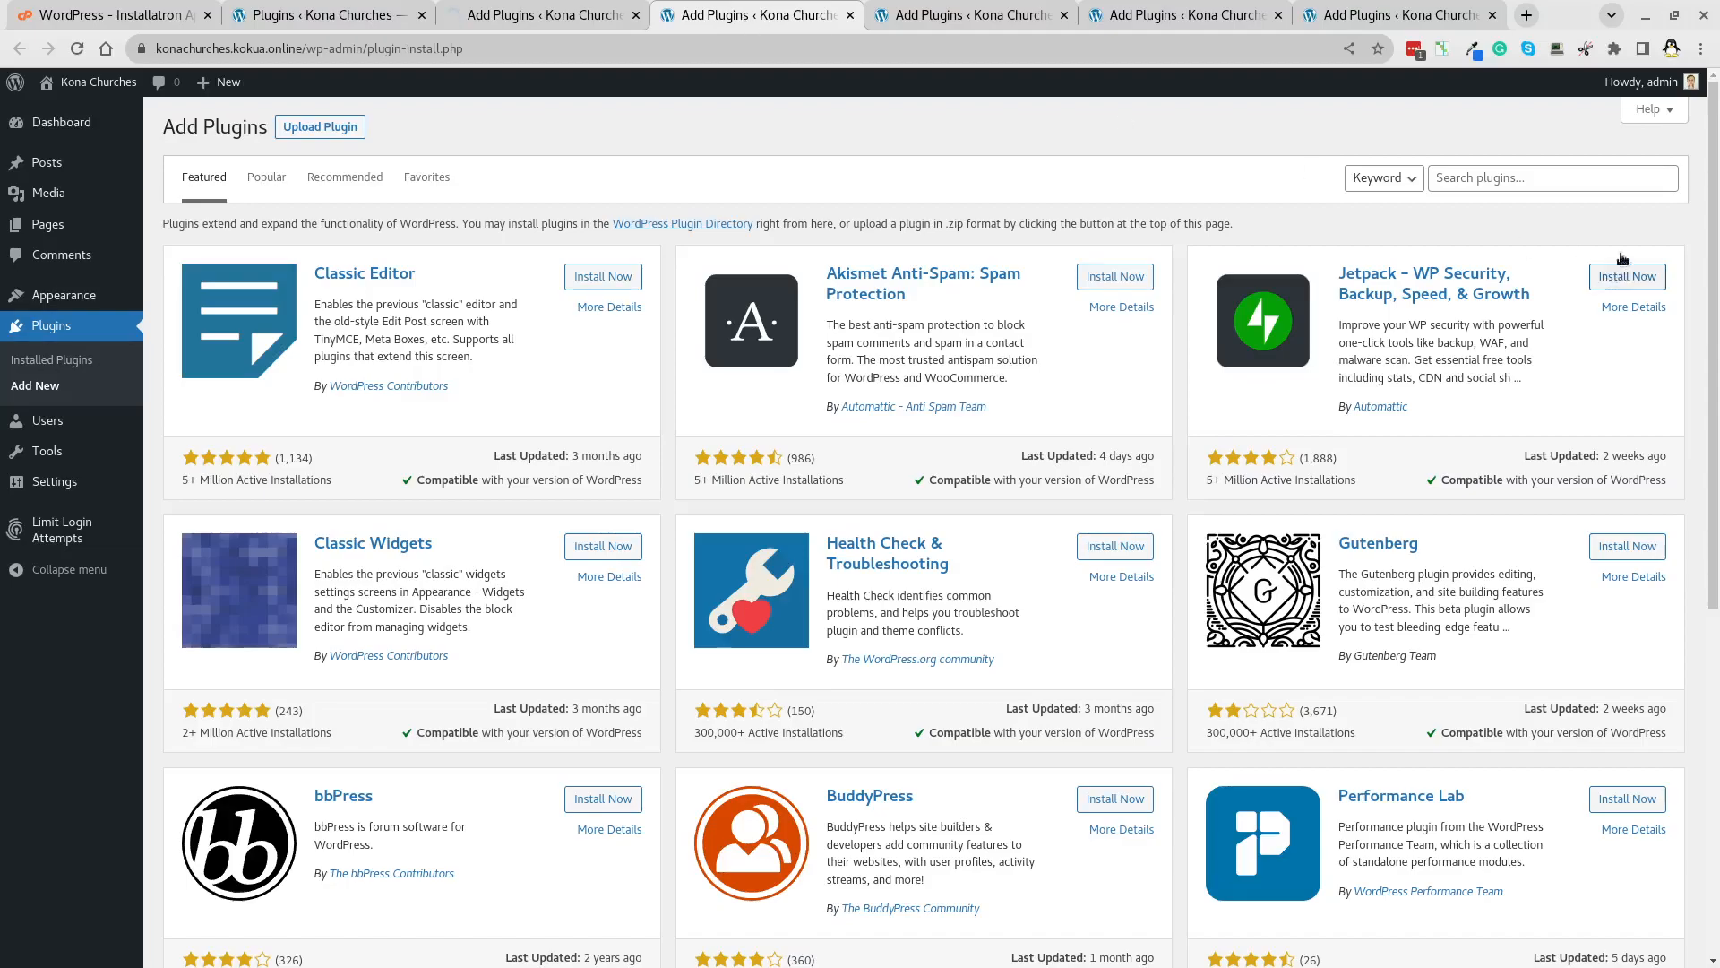
click(1553, 177)
text(wordfen)
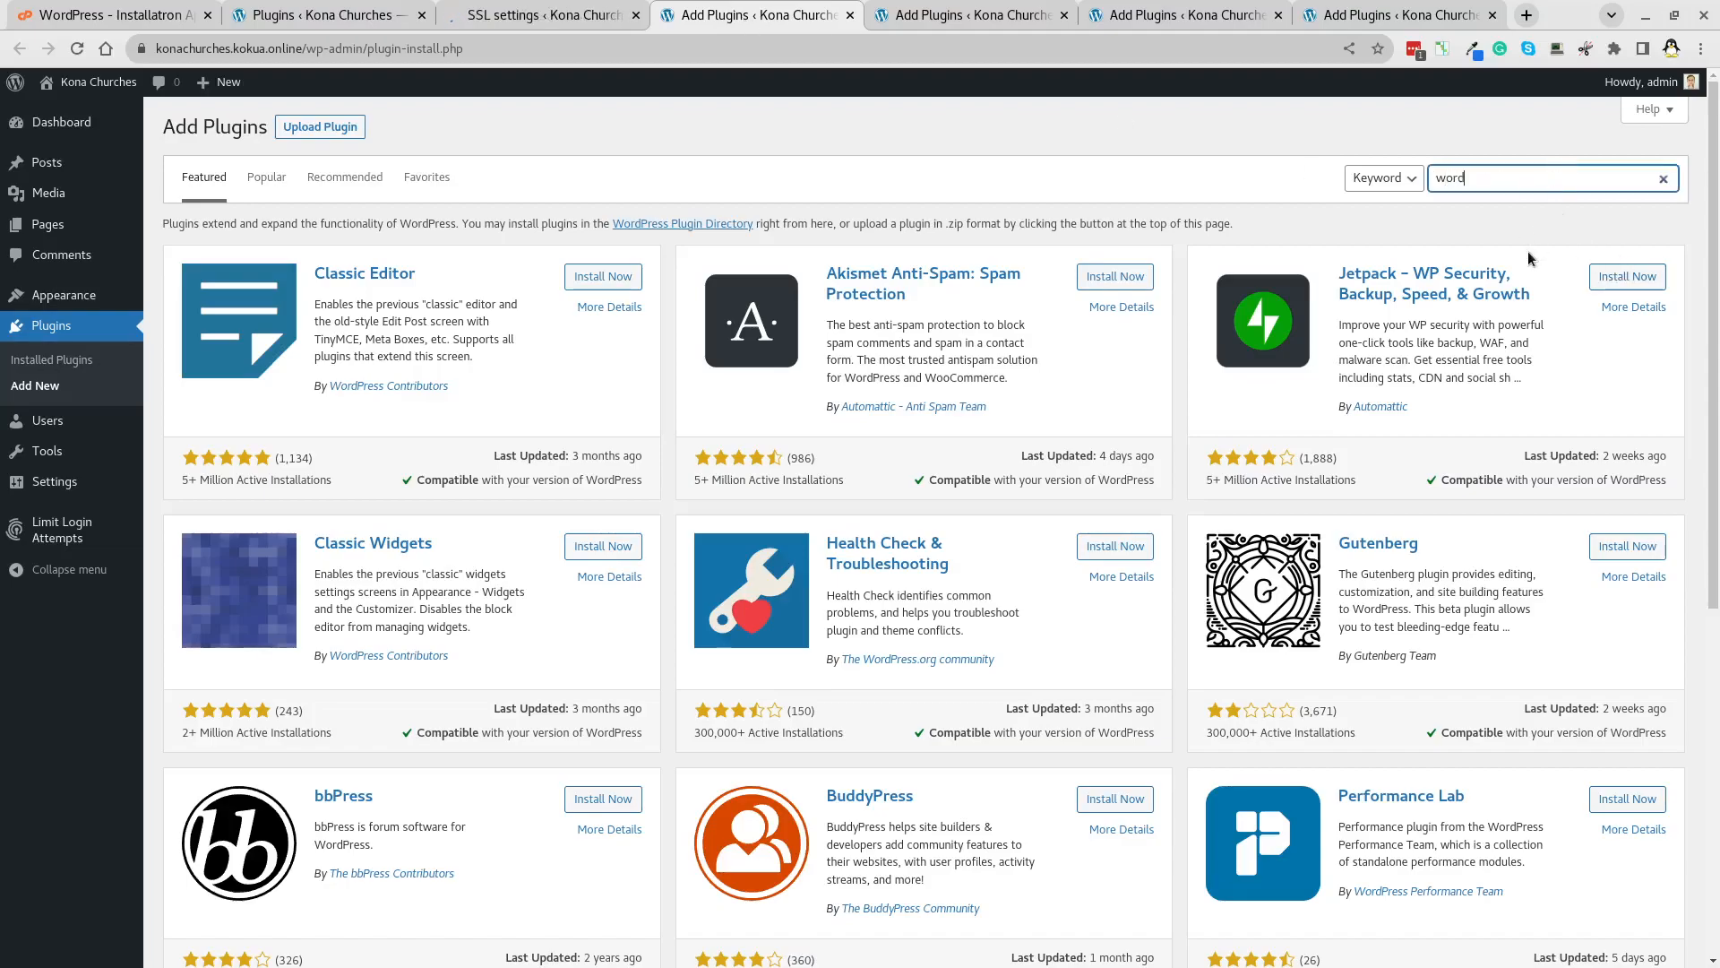
text(ce)
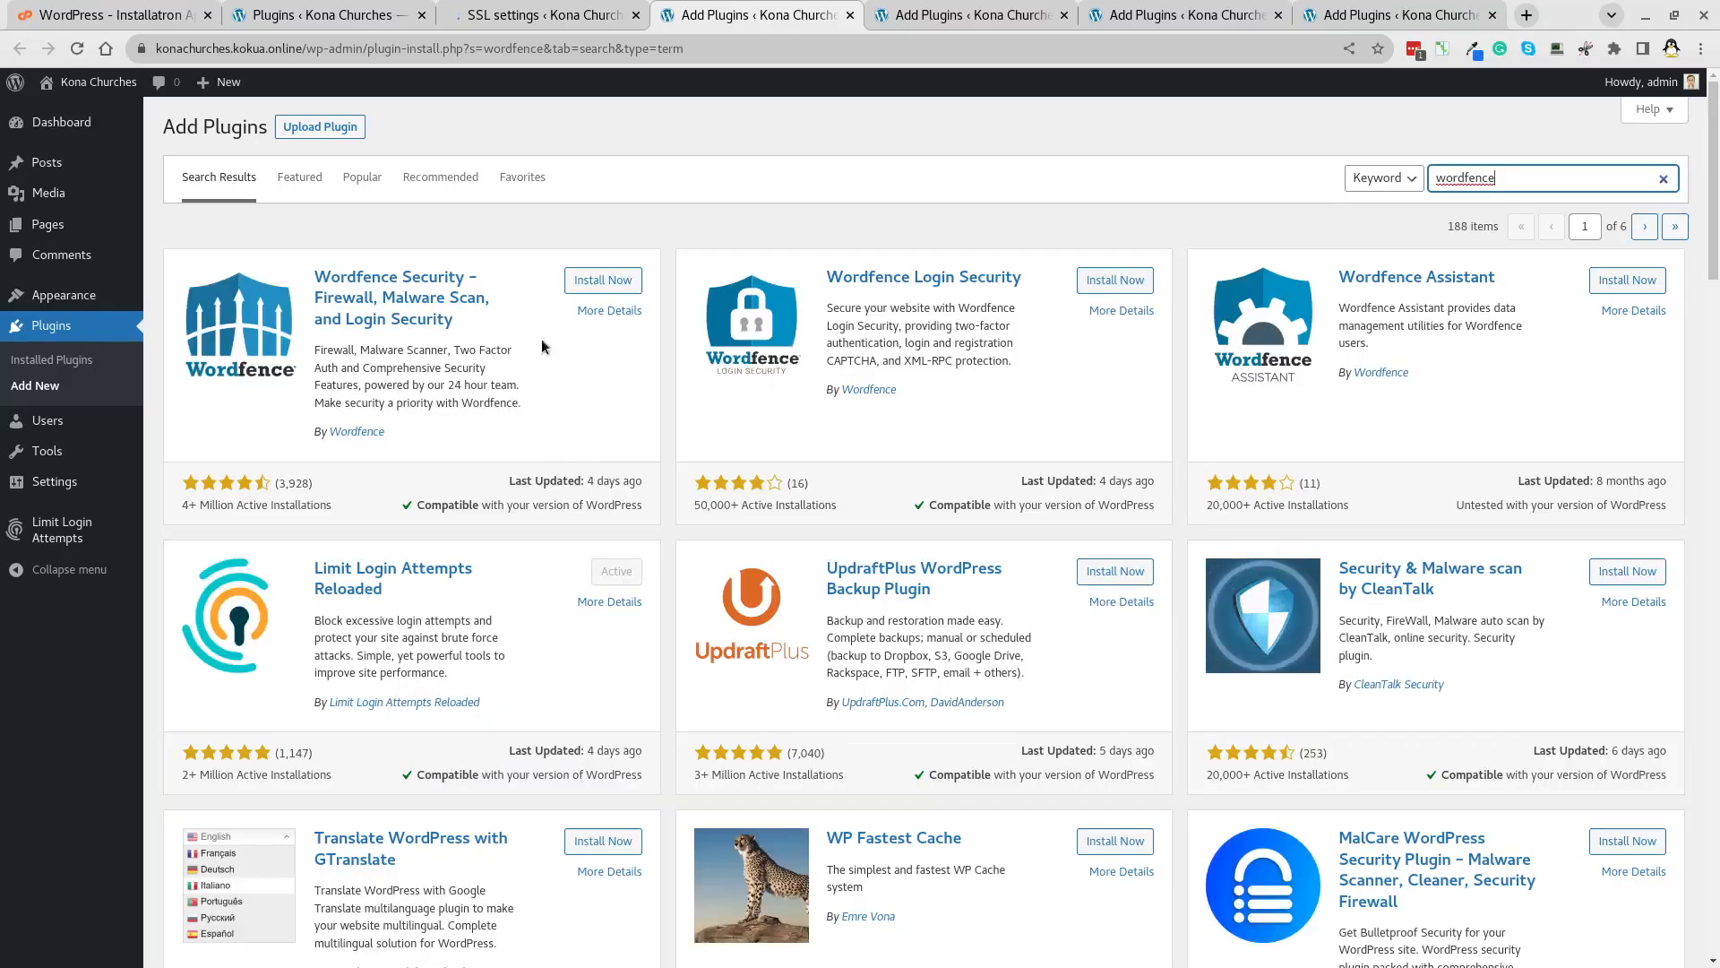
click(596, 282)
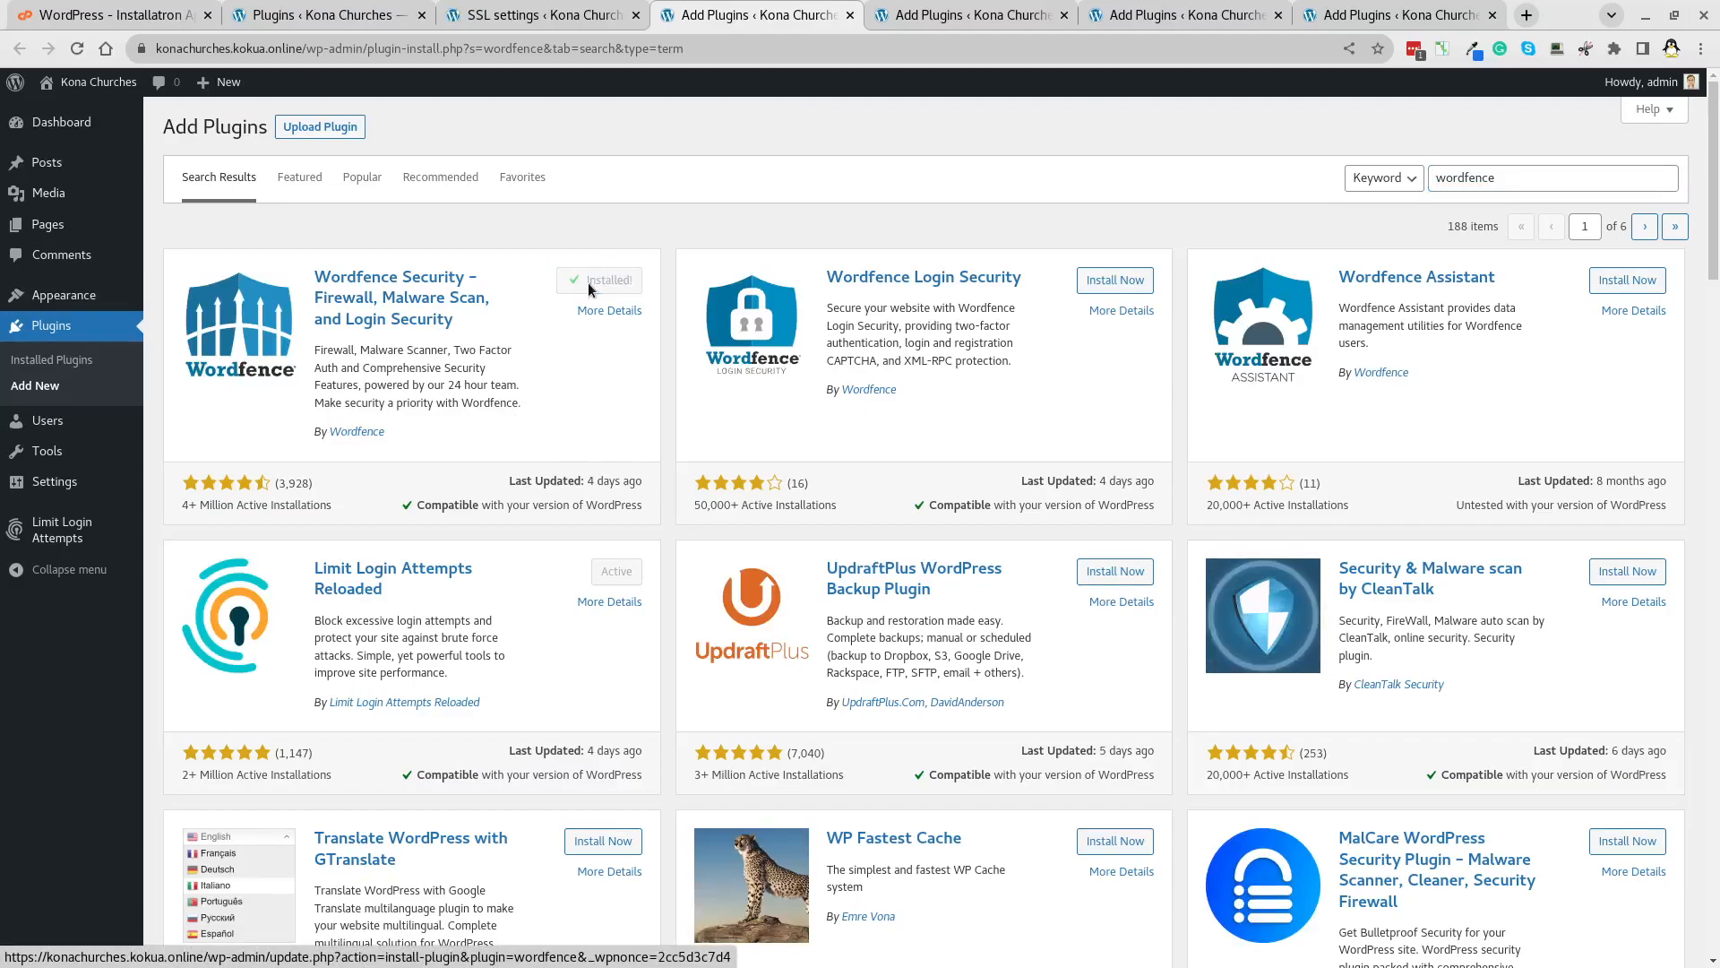
click(613, 287)
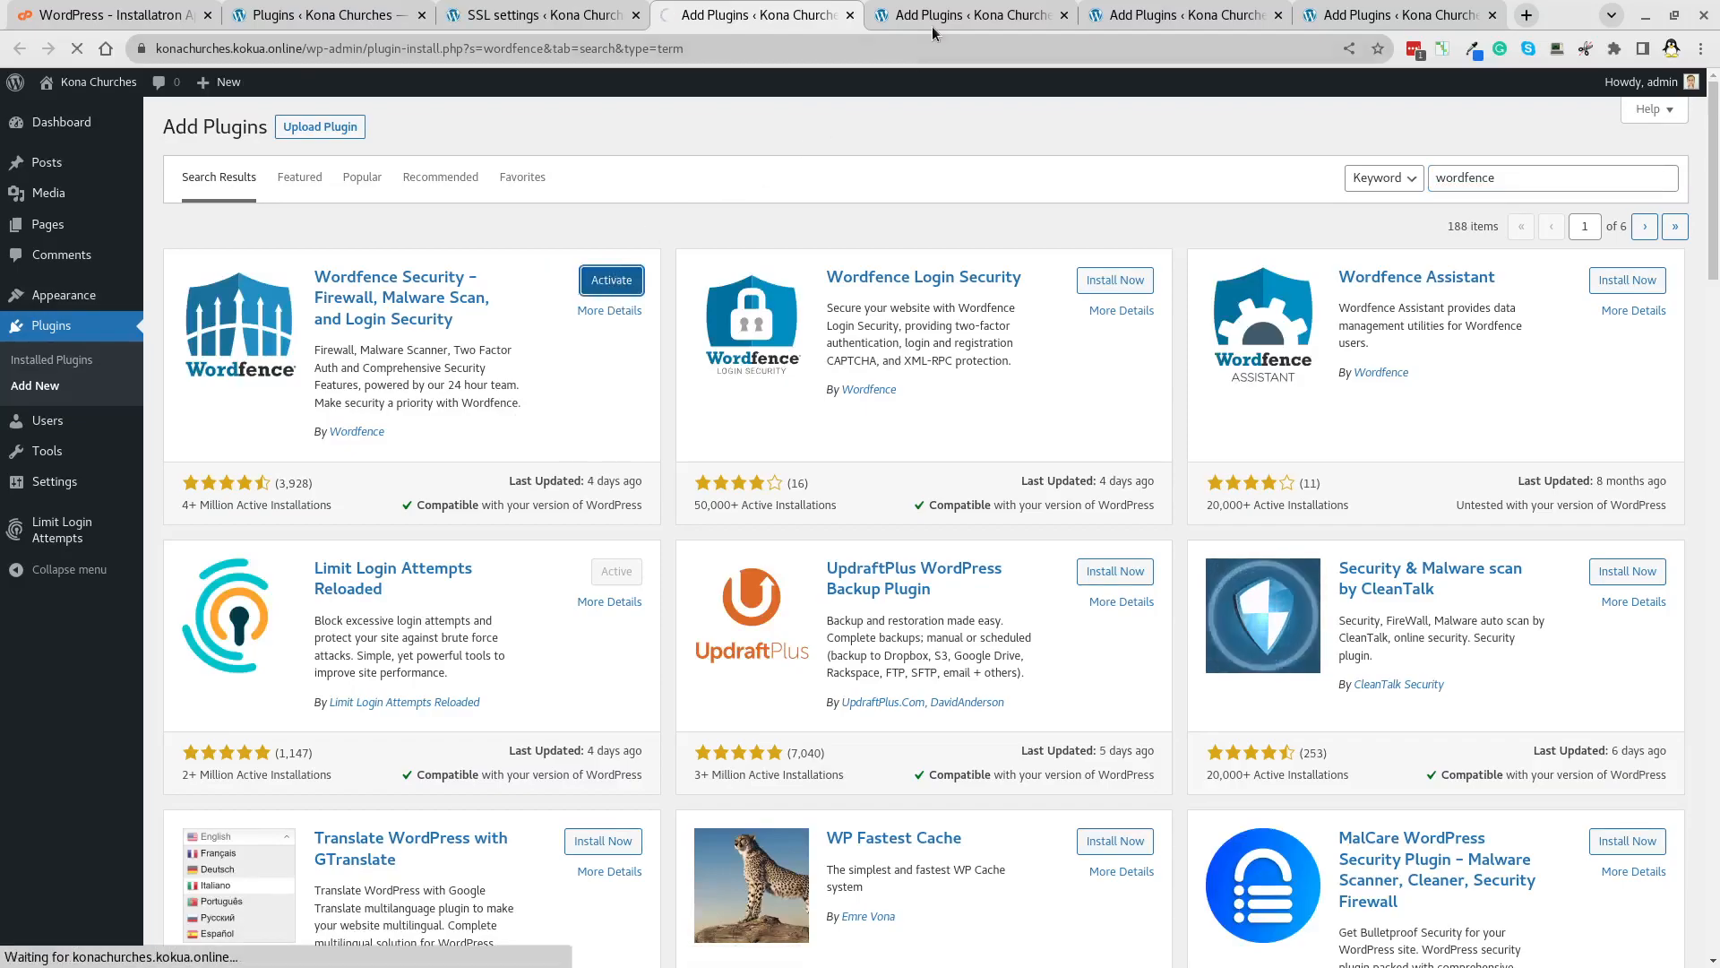
click(932, 18)
Search 'google', then install and activate Site Kit by Google.
click(1481, 184)
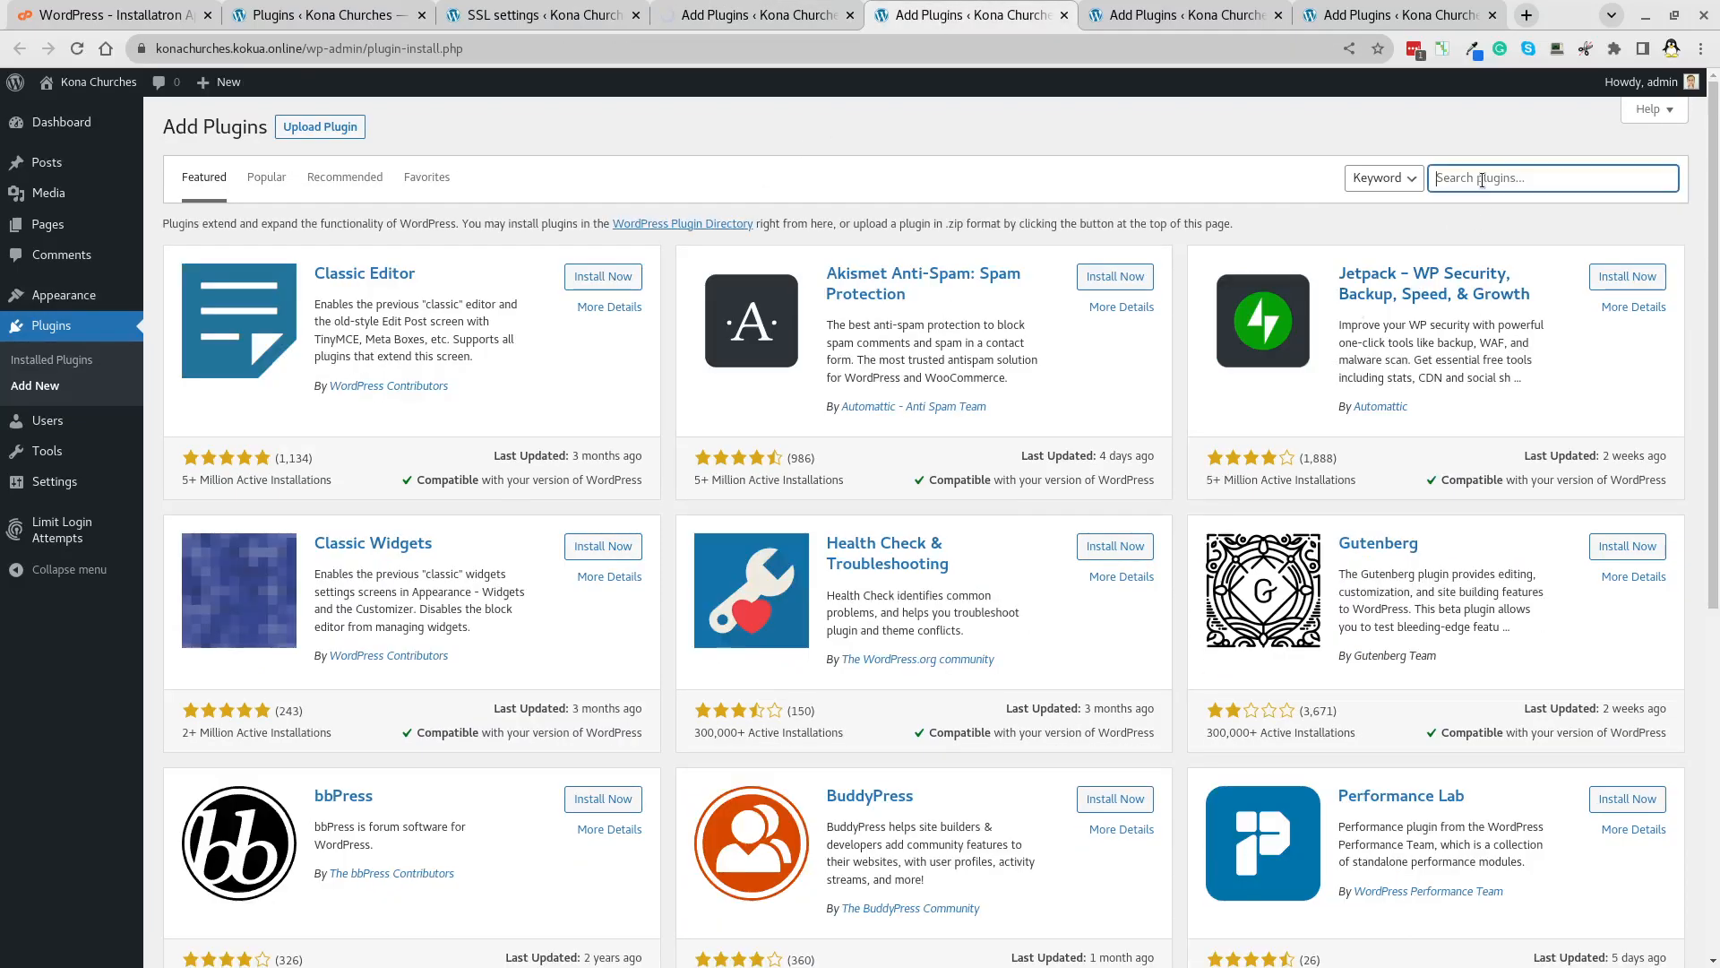
text(google)
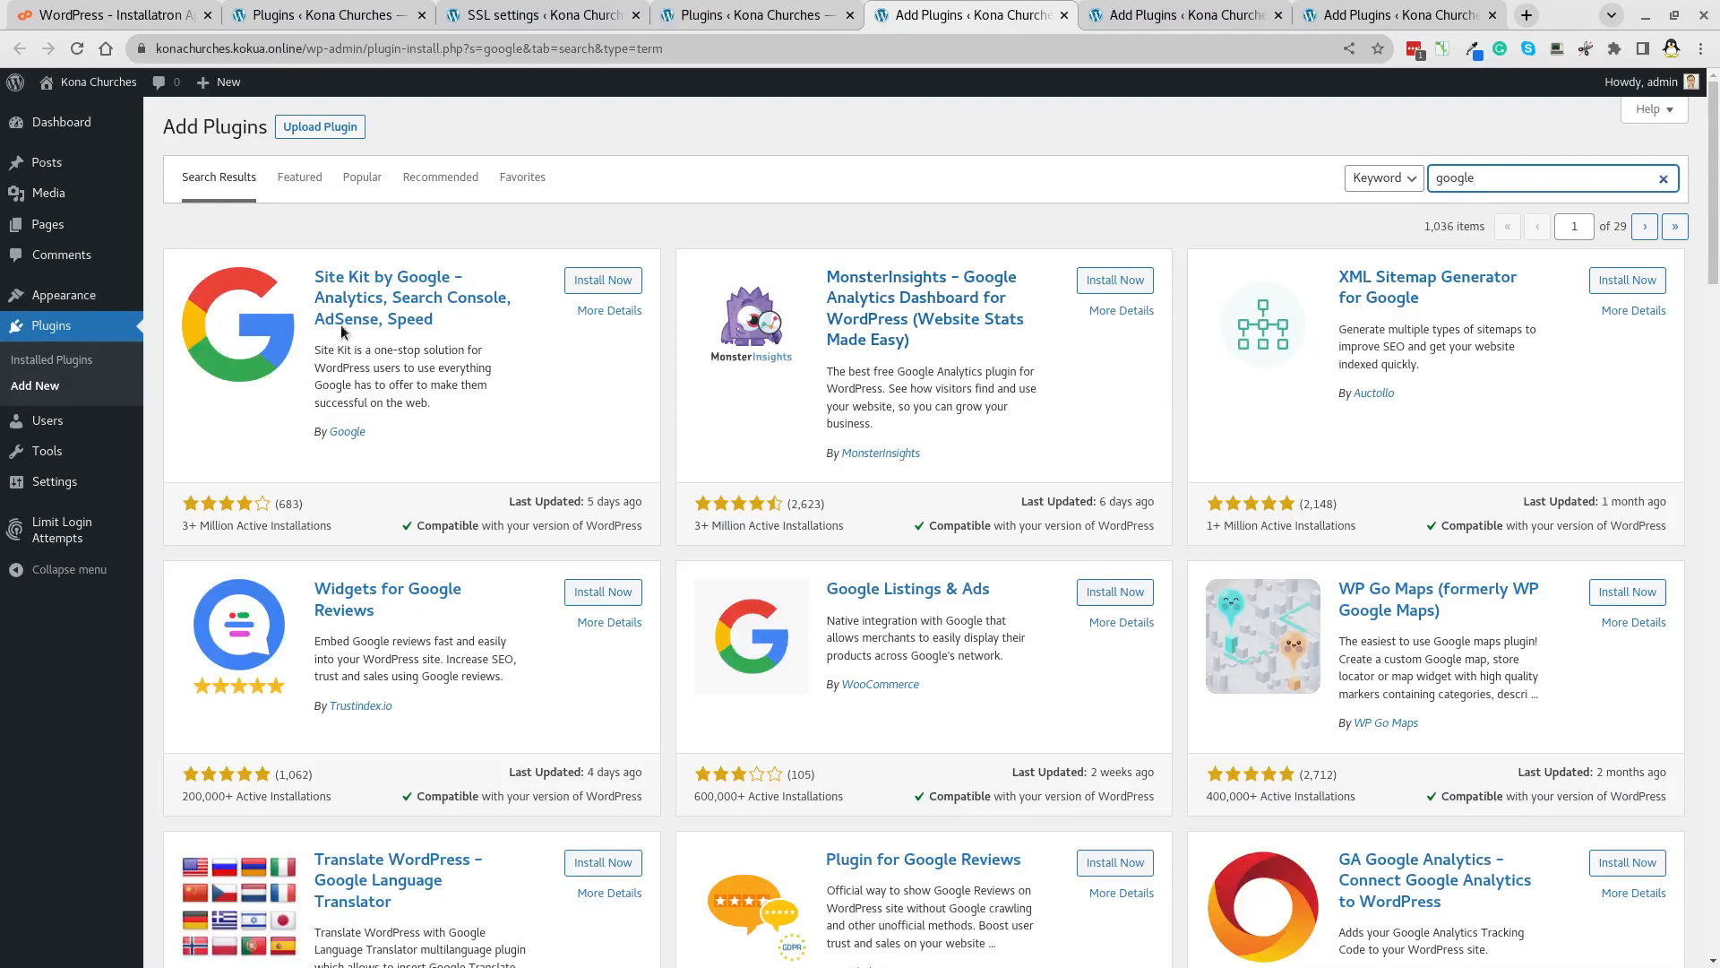
click(595, 280)
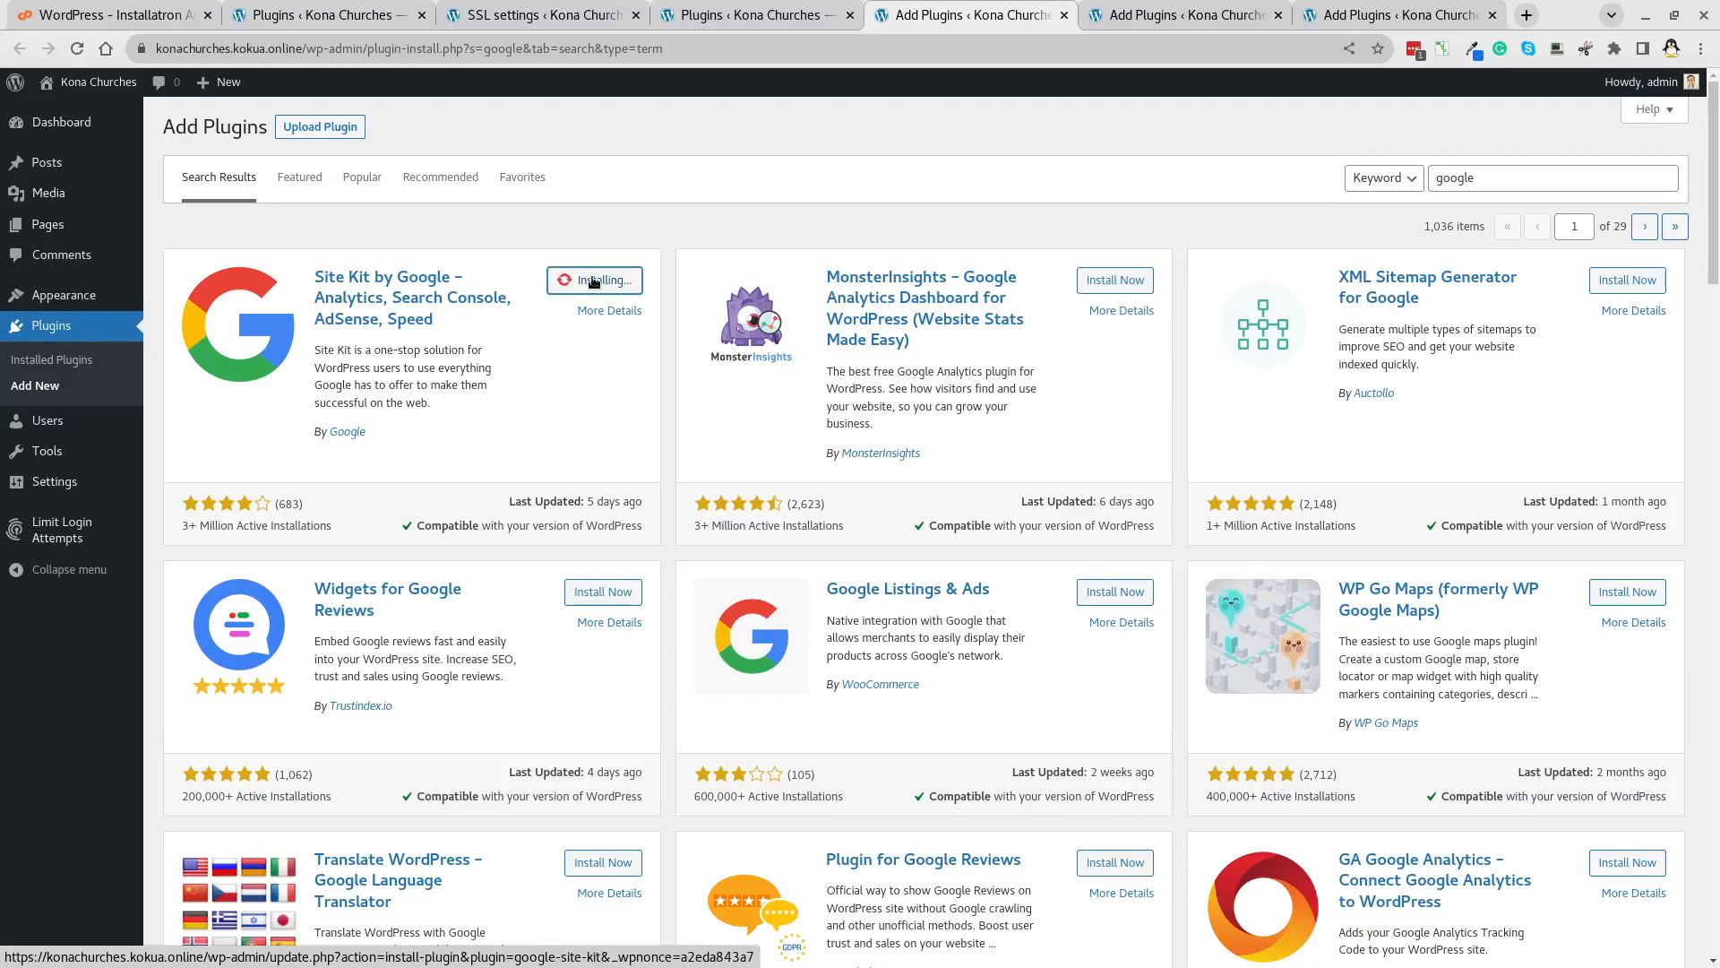
click(595, 281)
click(1179, 18)
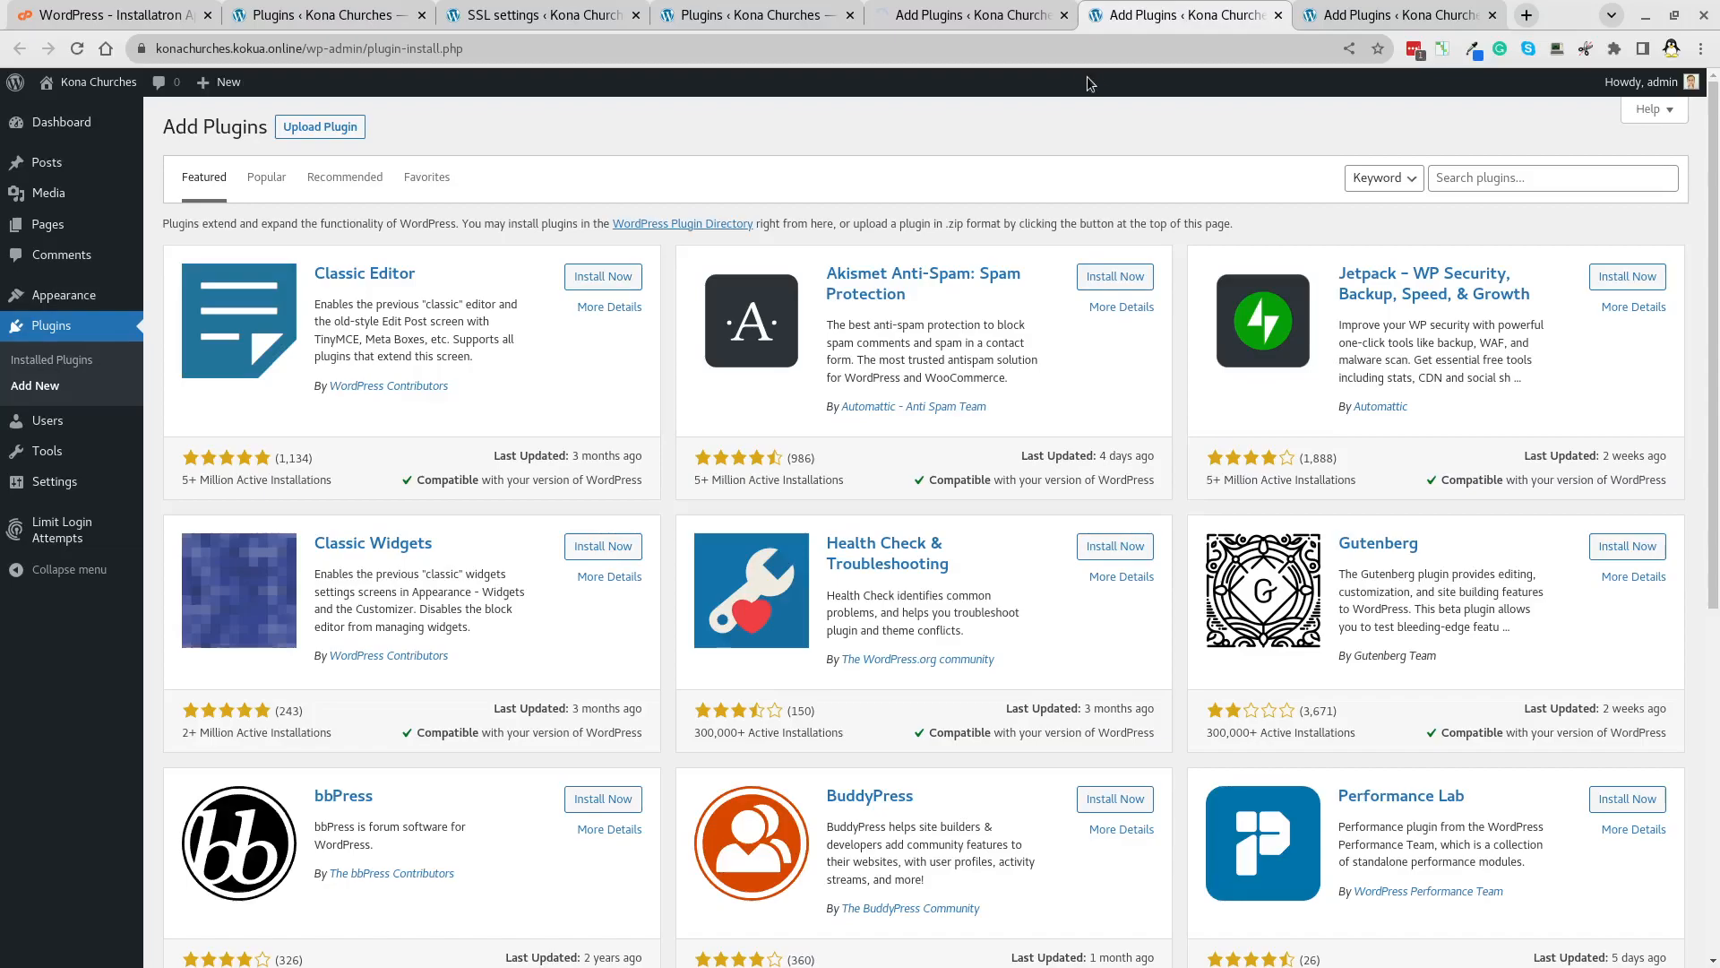
click(1504, 178)
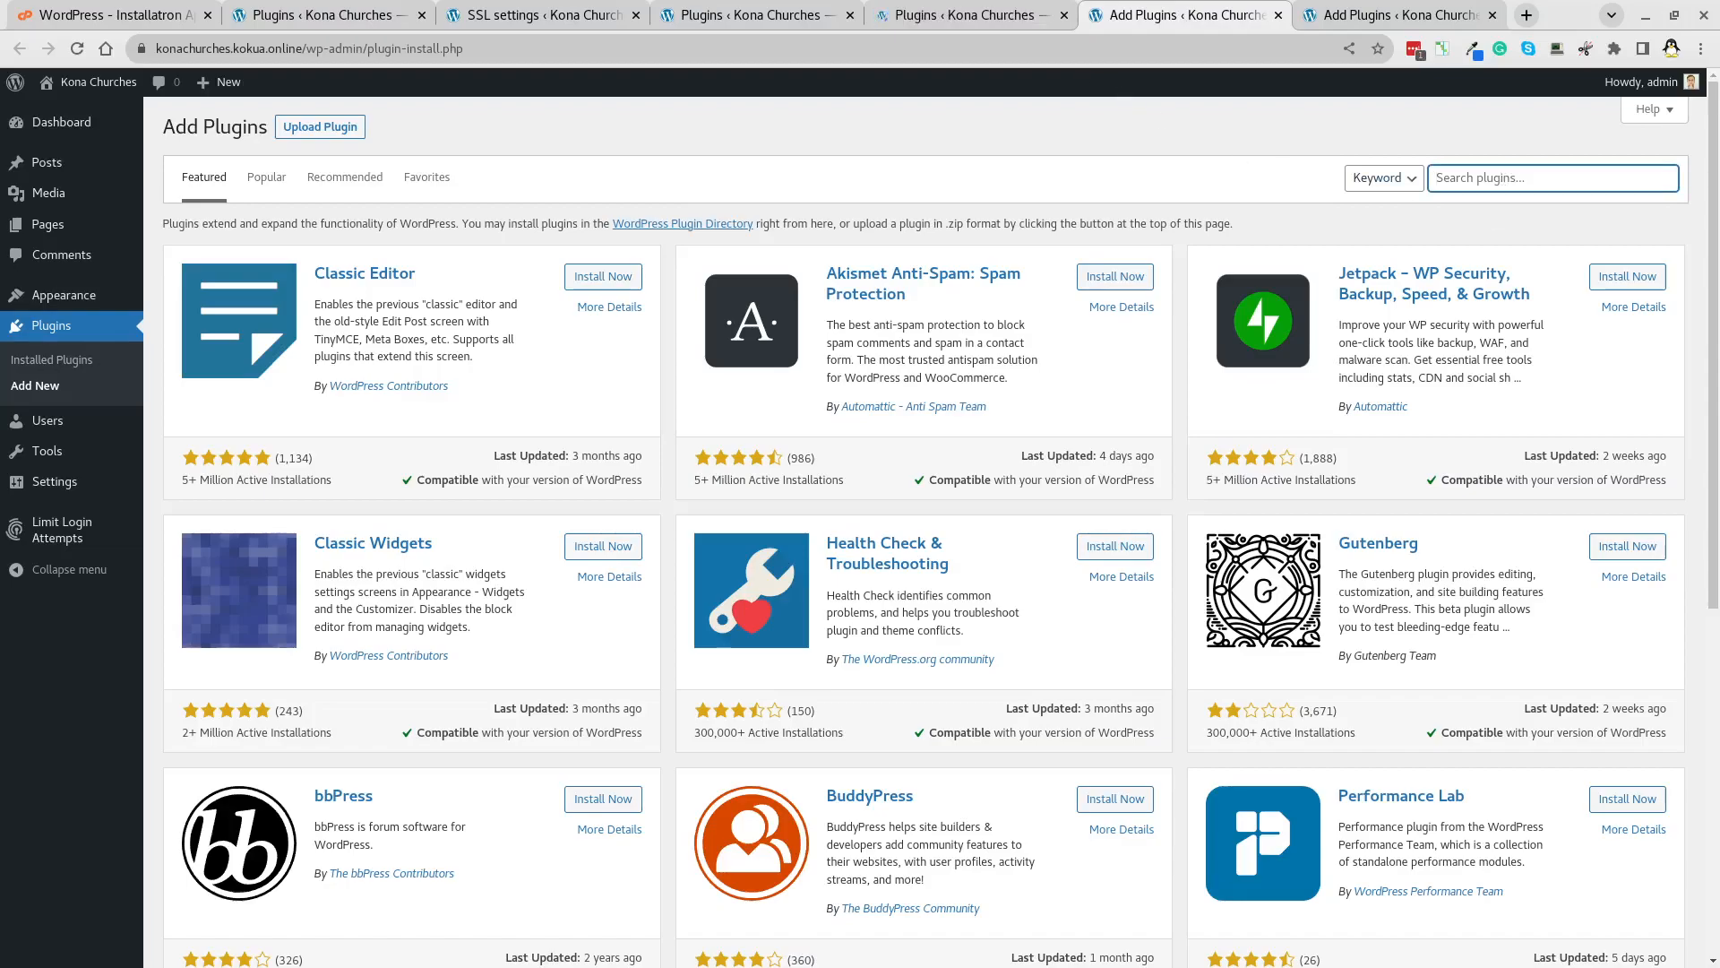
key(alt+Tab)
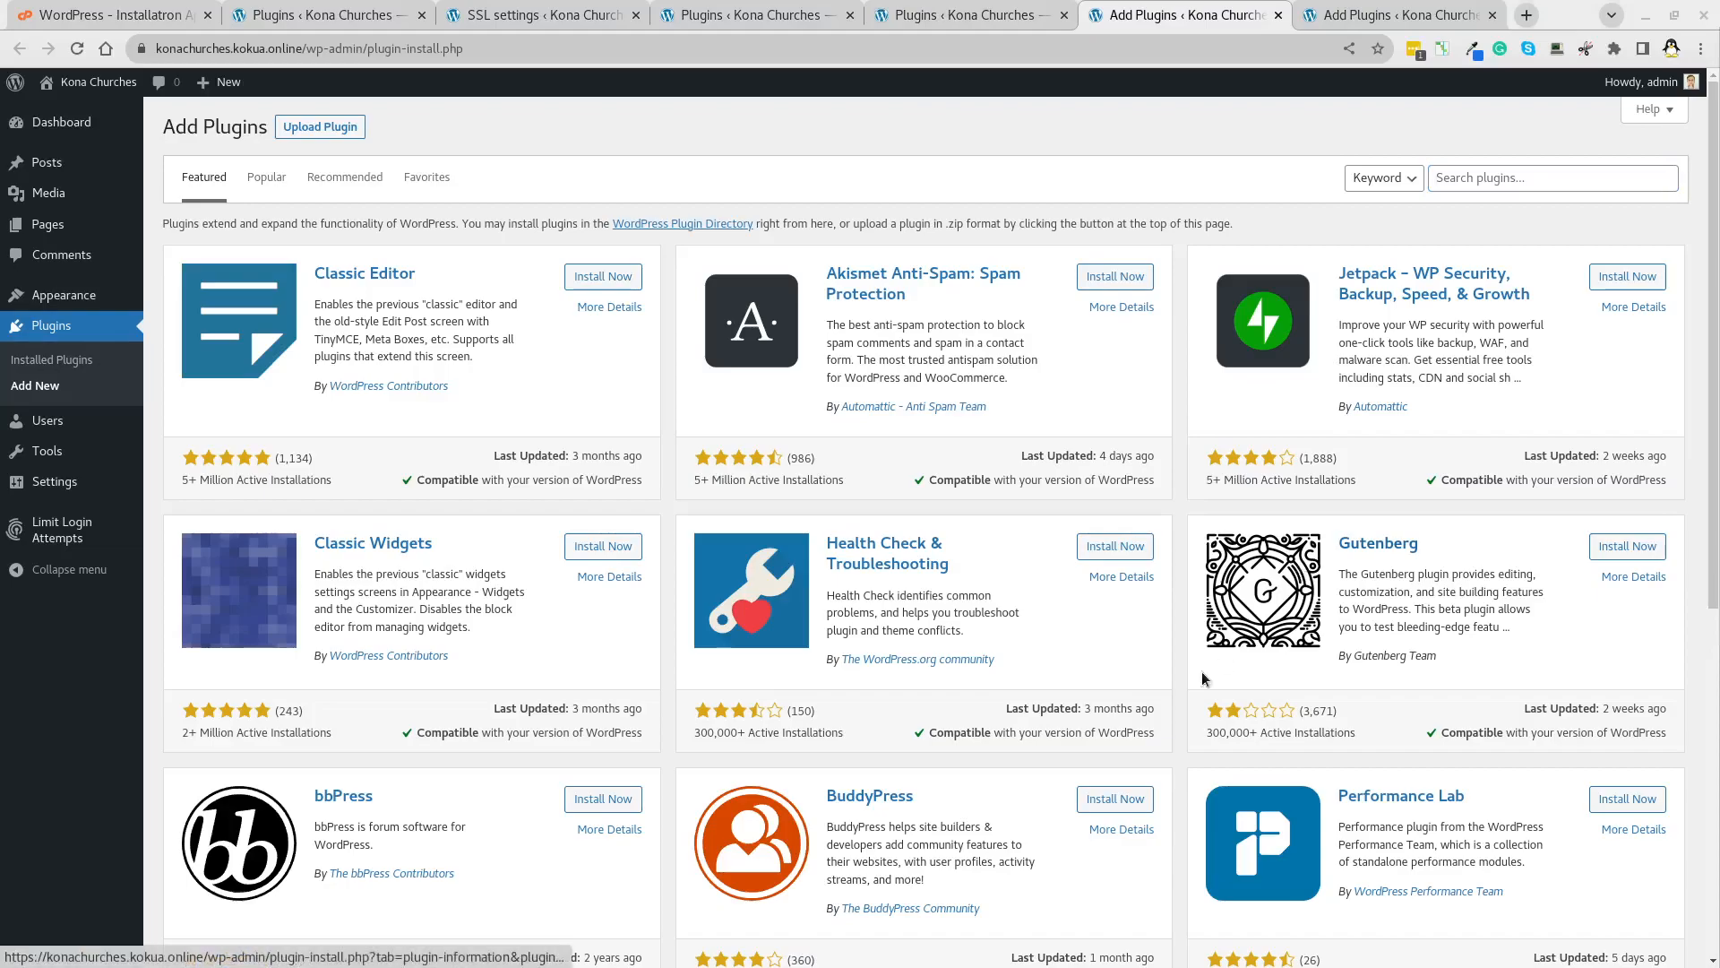
Search 'yoast', install Yoast Duplicate Post, Yoast SEO and WP Fastest Cache, and activate Yoast SEO.
click(1502, 181)
text(yoast)
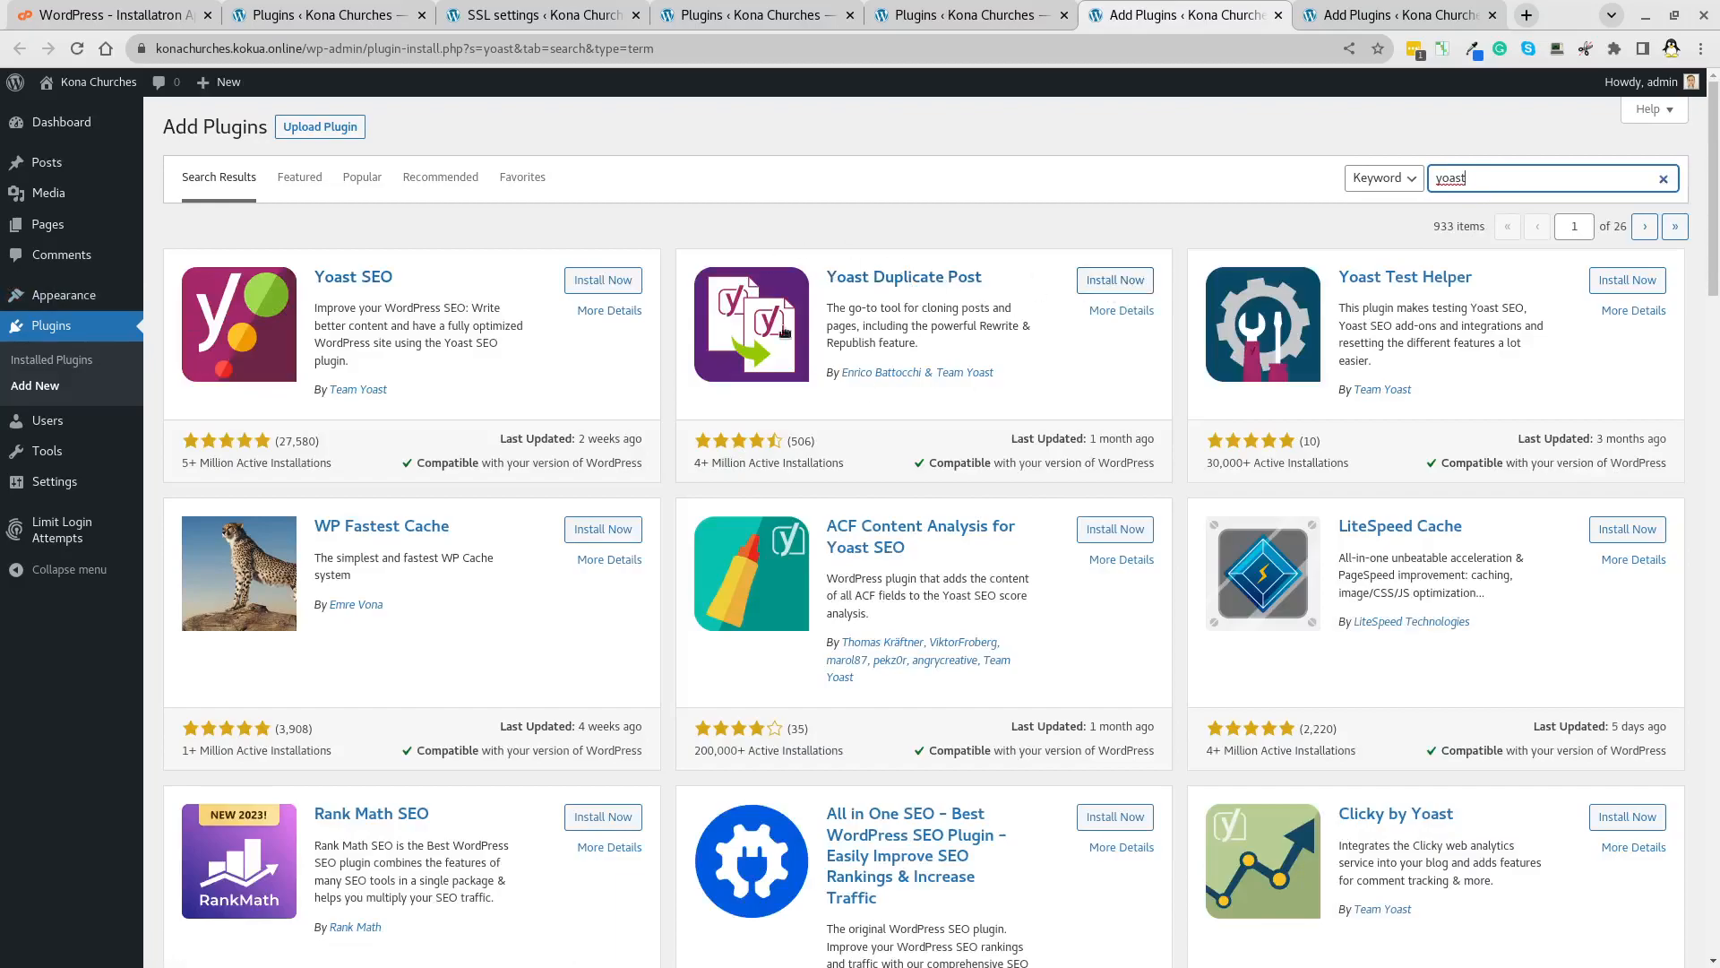
click(1112, 281)
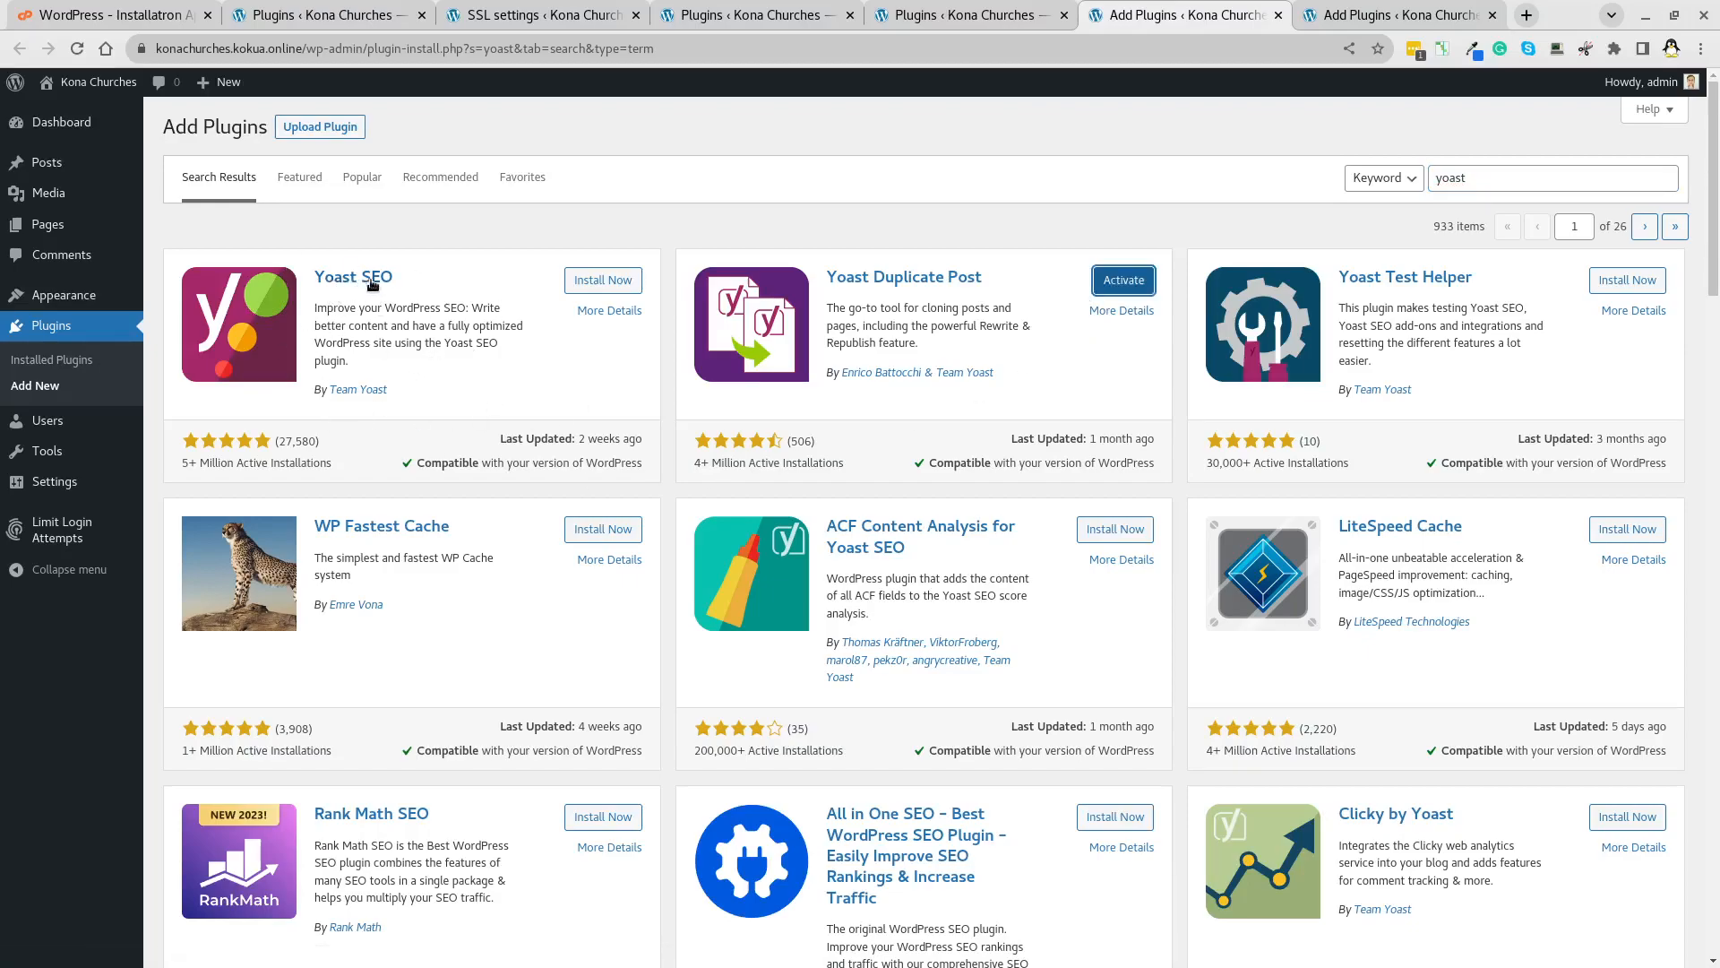
click(588, 281)
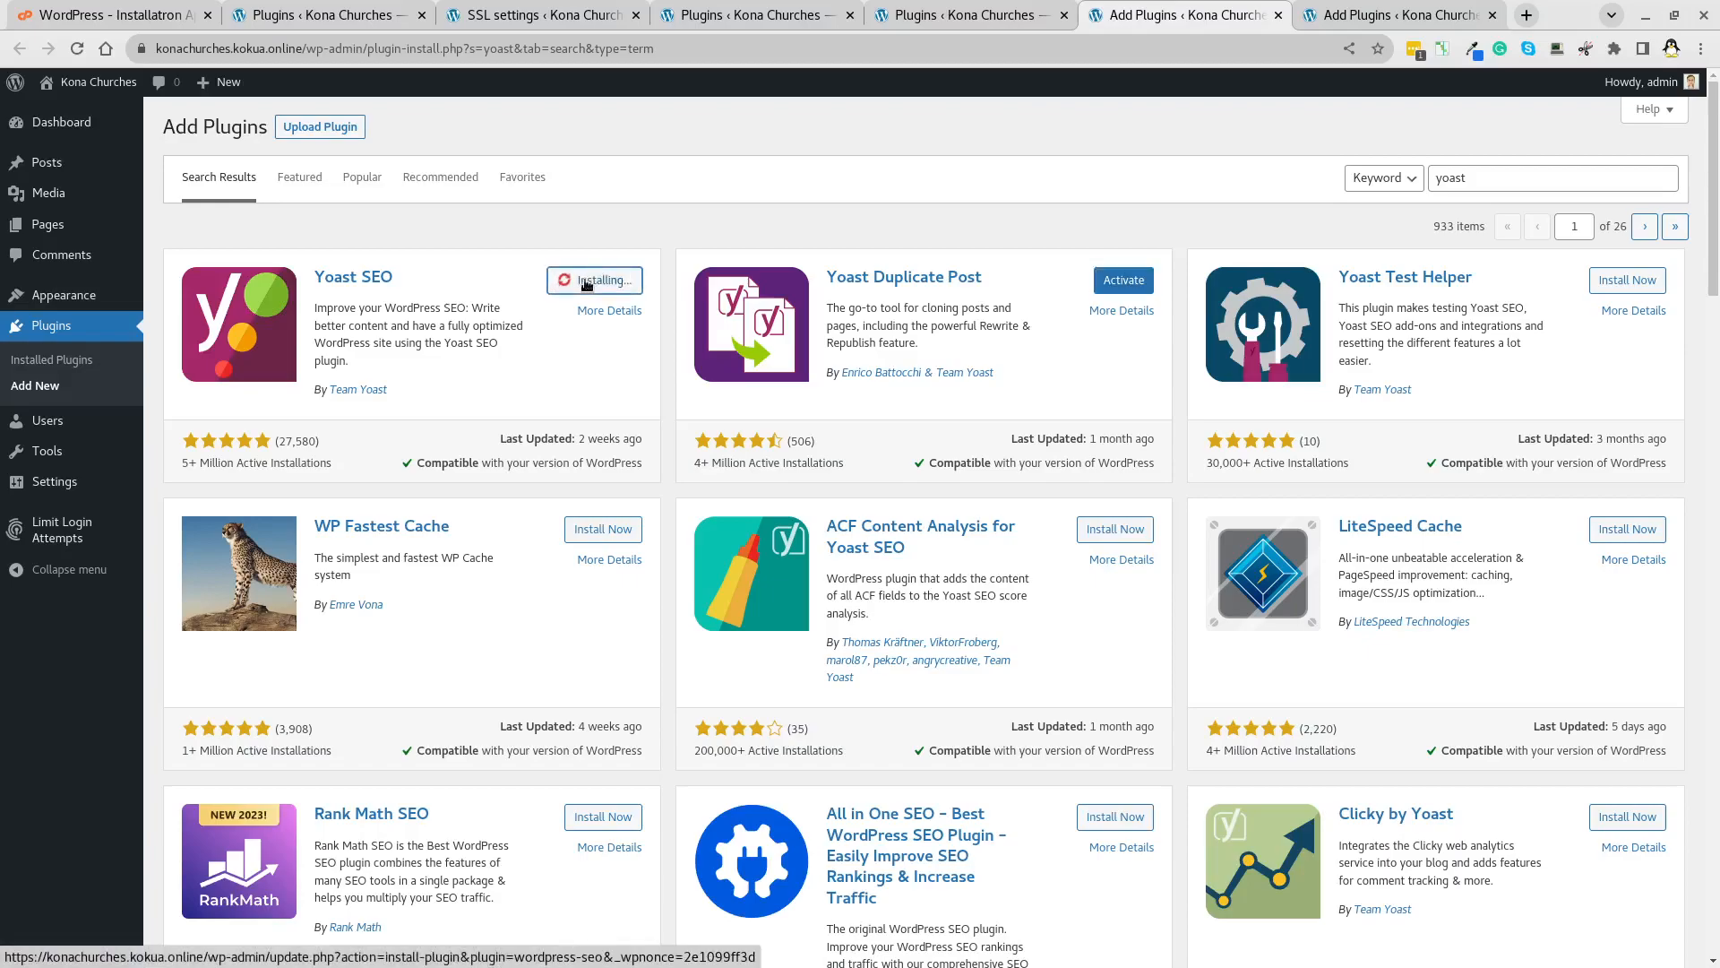
click(620, 531)
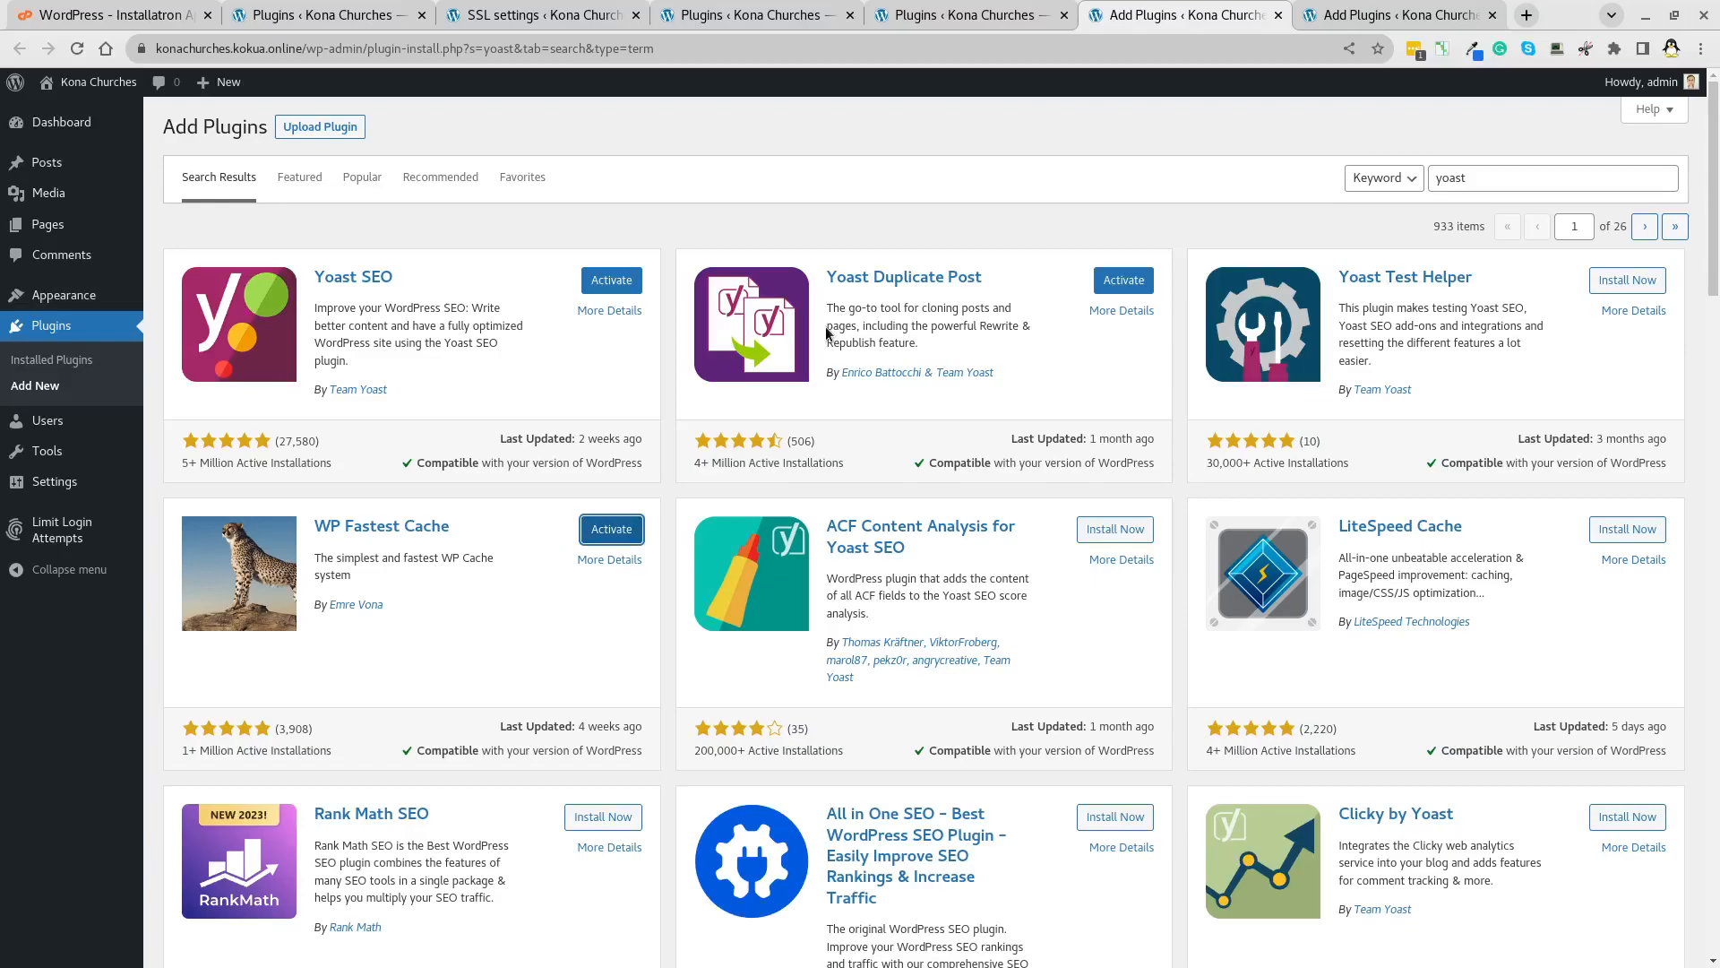
click(603, 281)
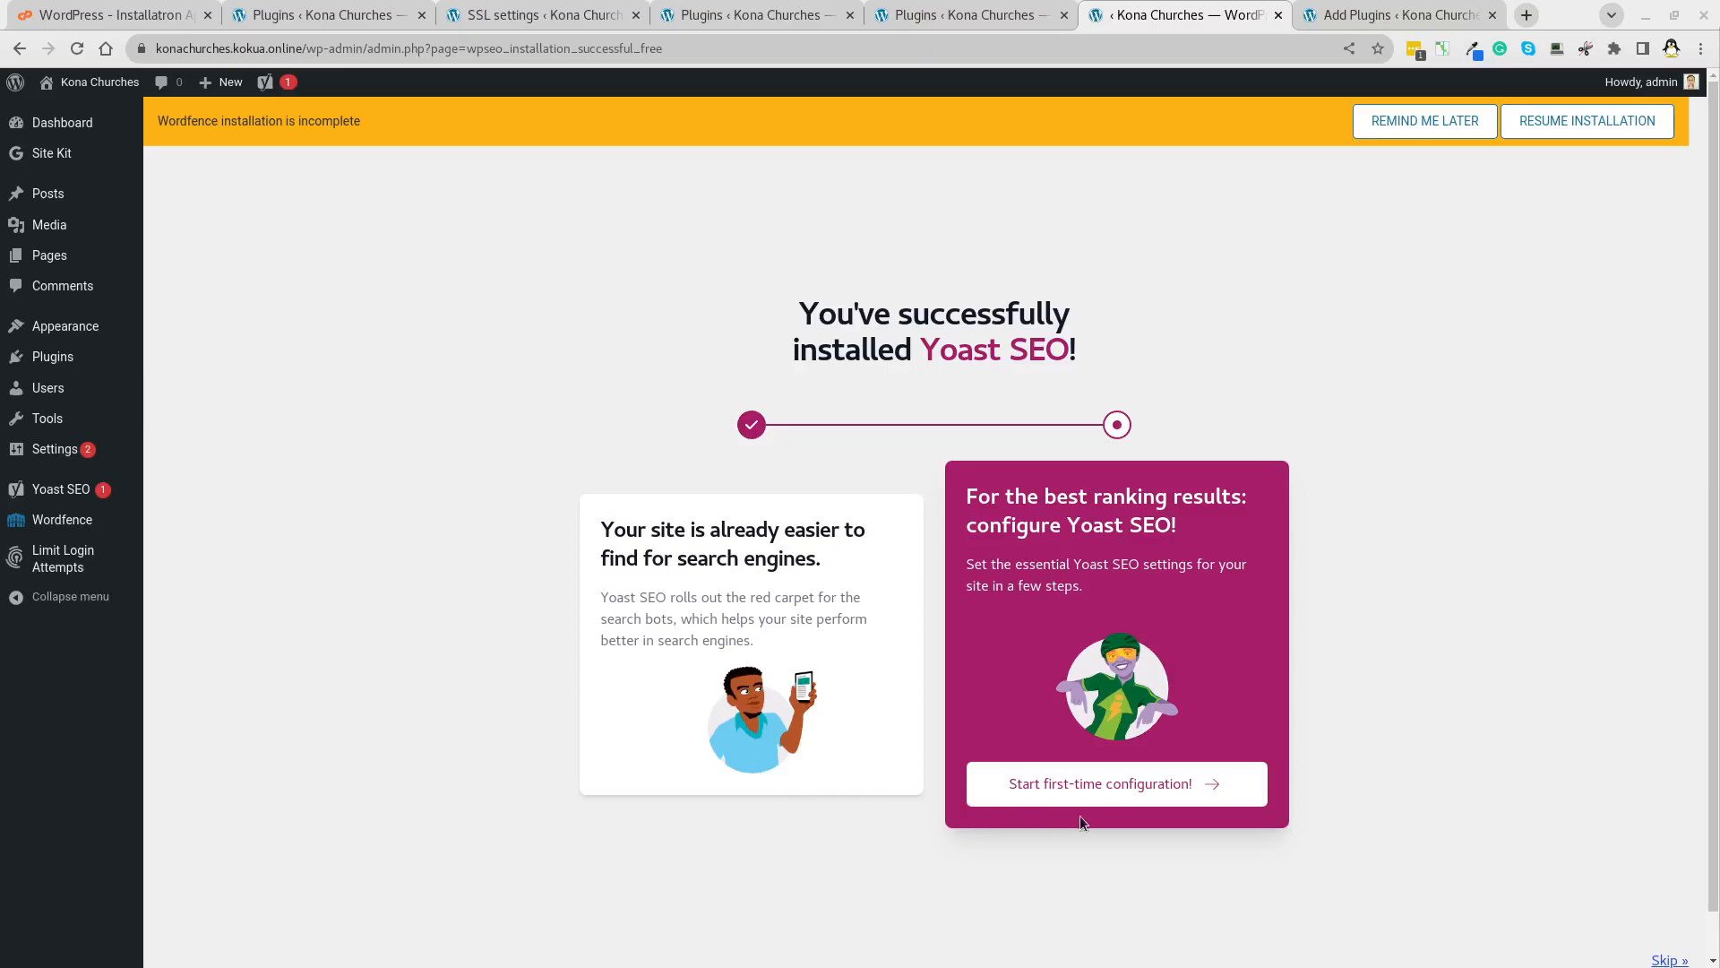
Activate WP Fastest Cache and Yoast Duplicate Post from Installed Plugins.
click(38, 357)
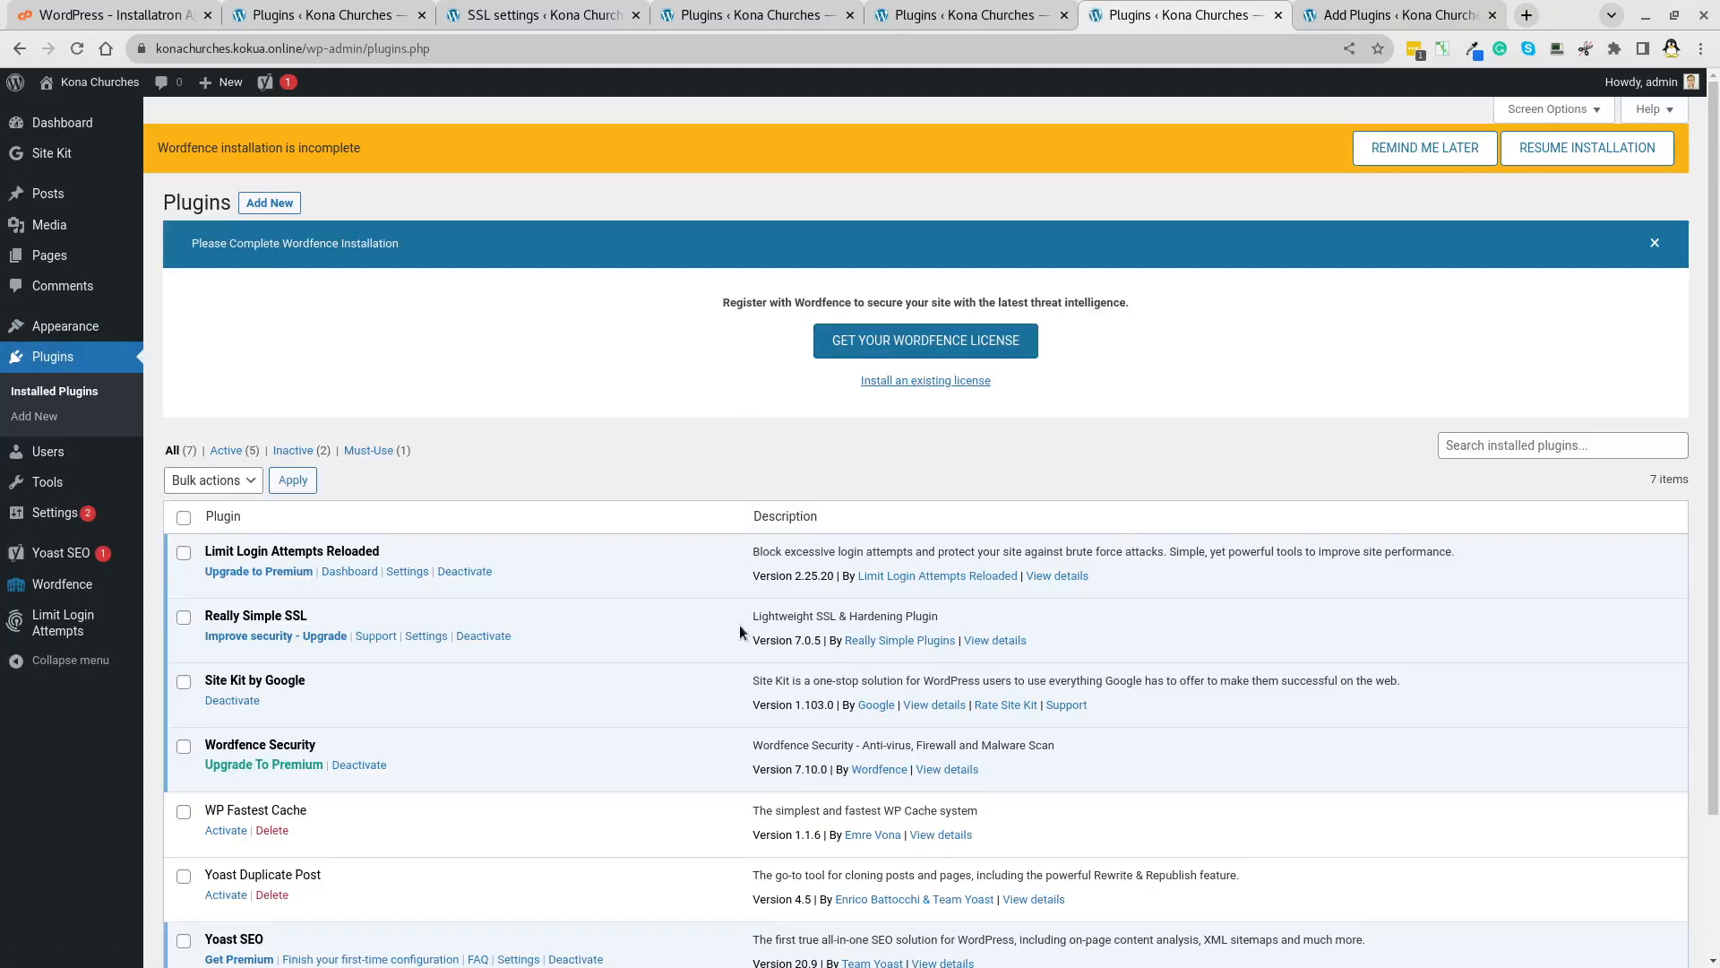
scroll(279, 645, down, 3)
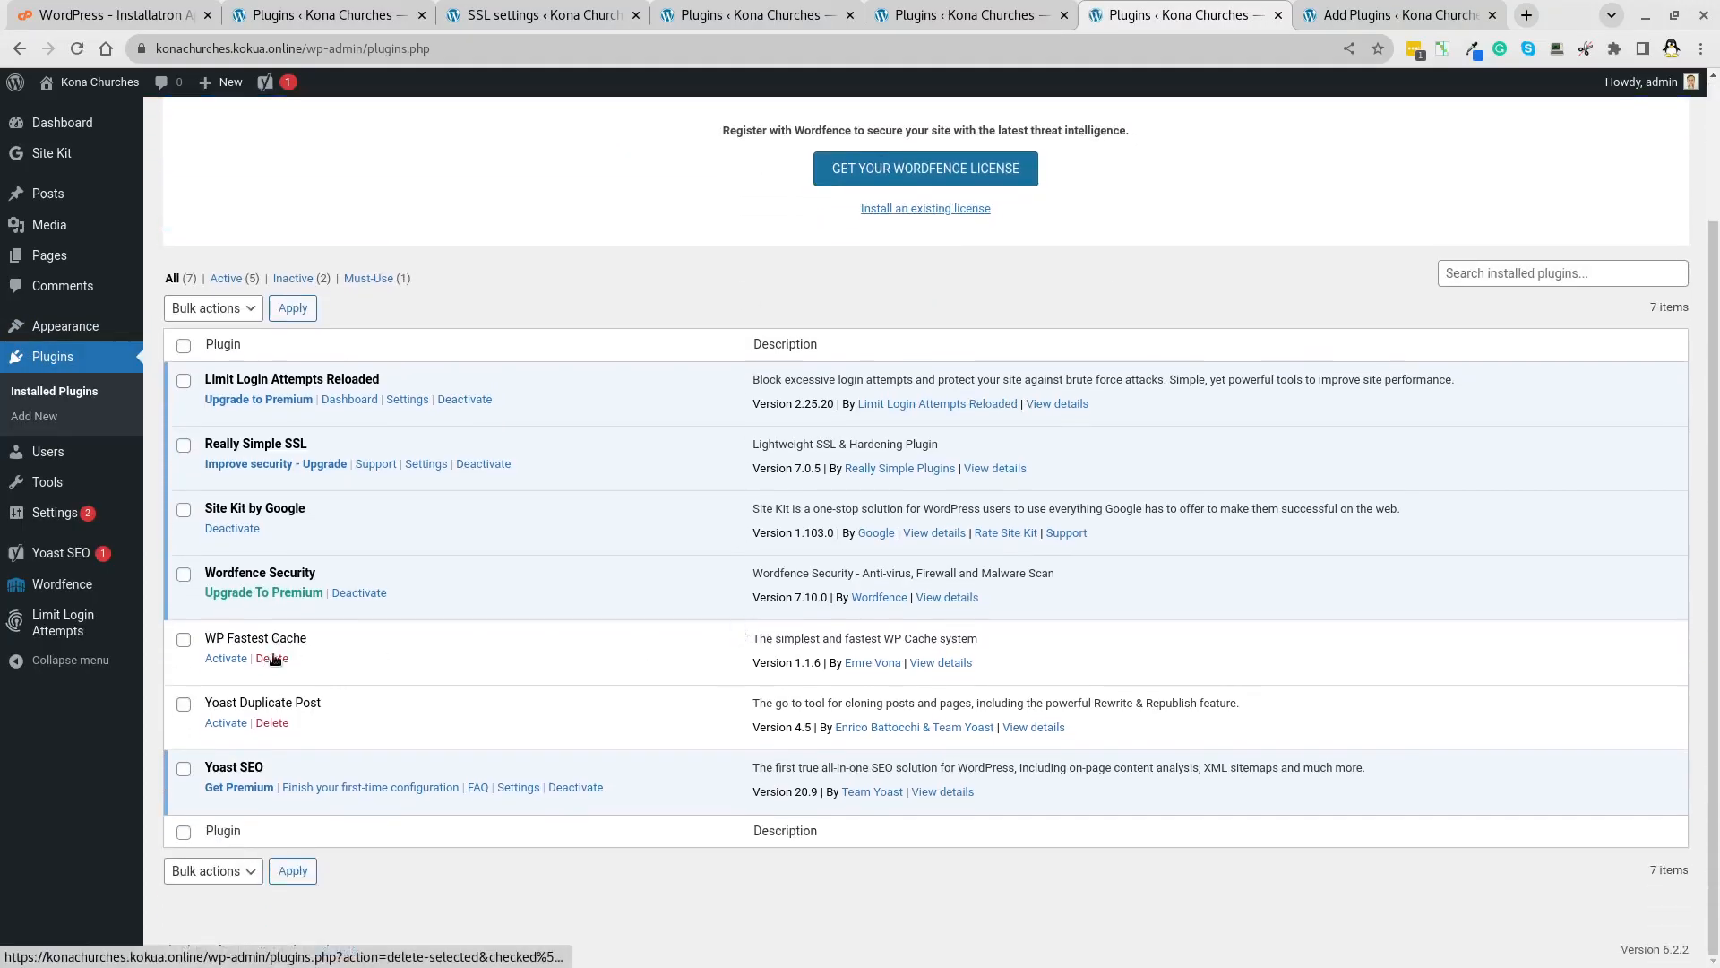
click(224, 659)
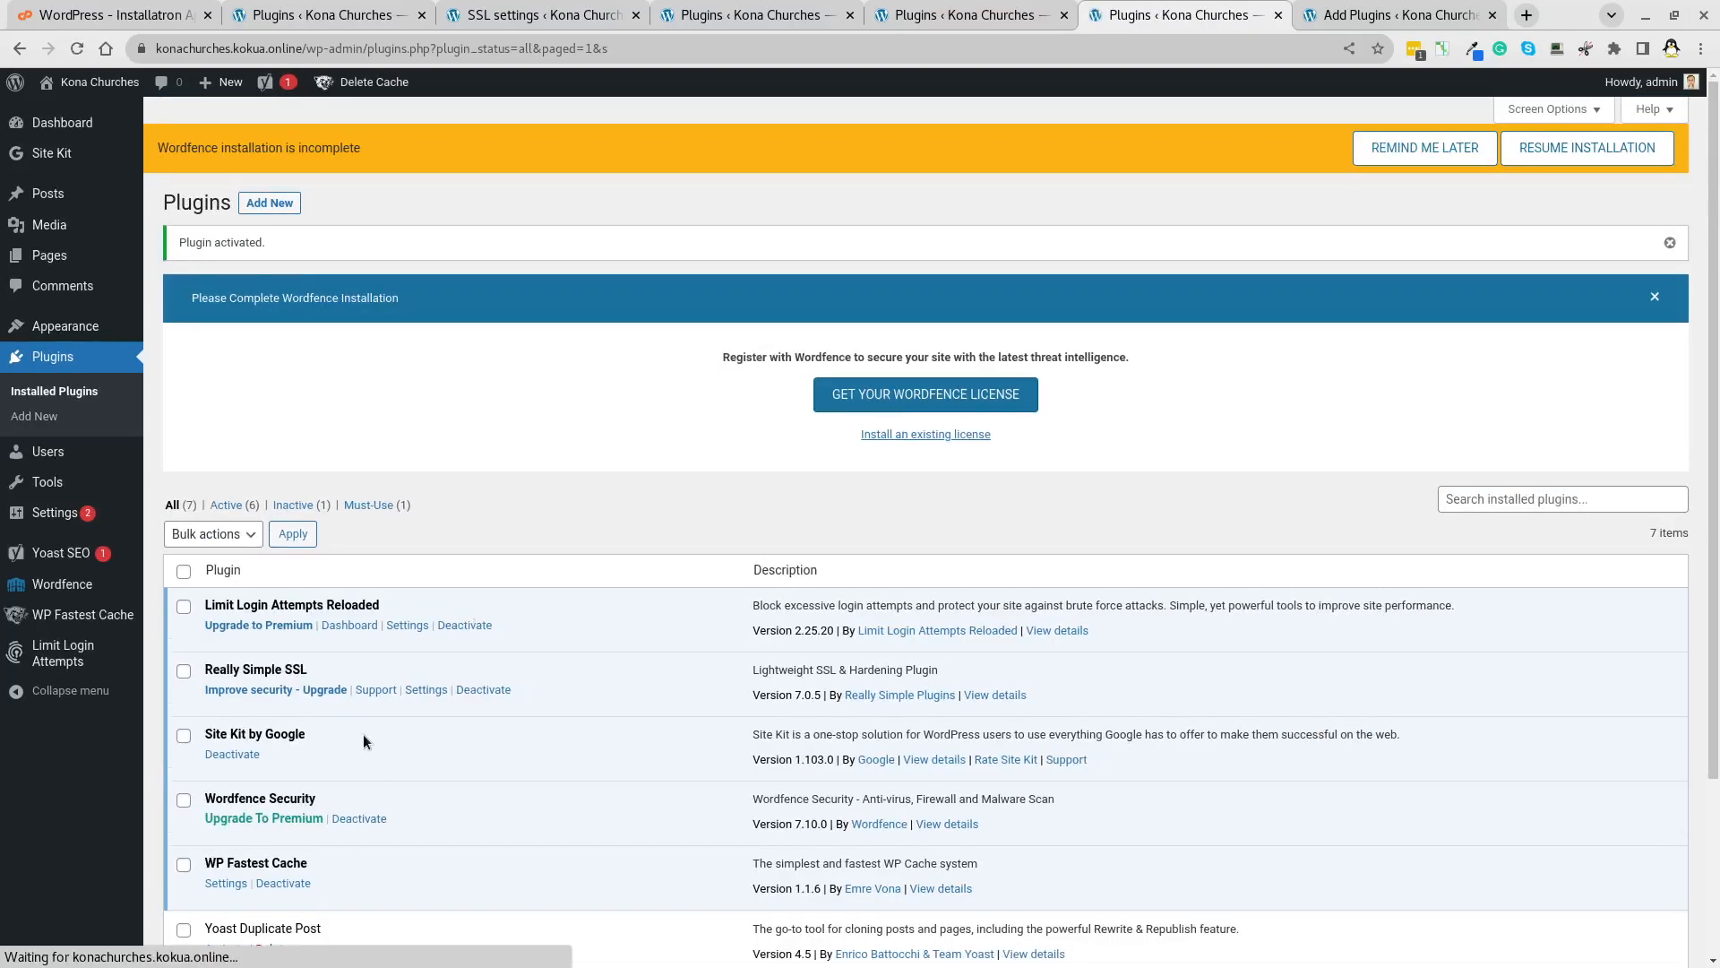
scroll(363, 734, down, 2)
click(226, 723)
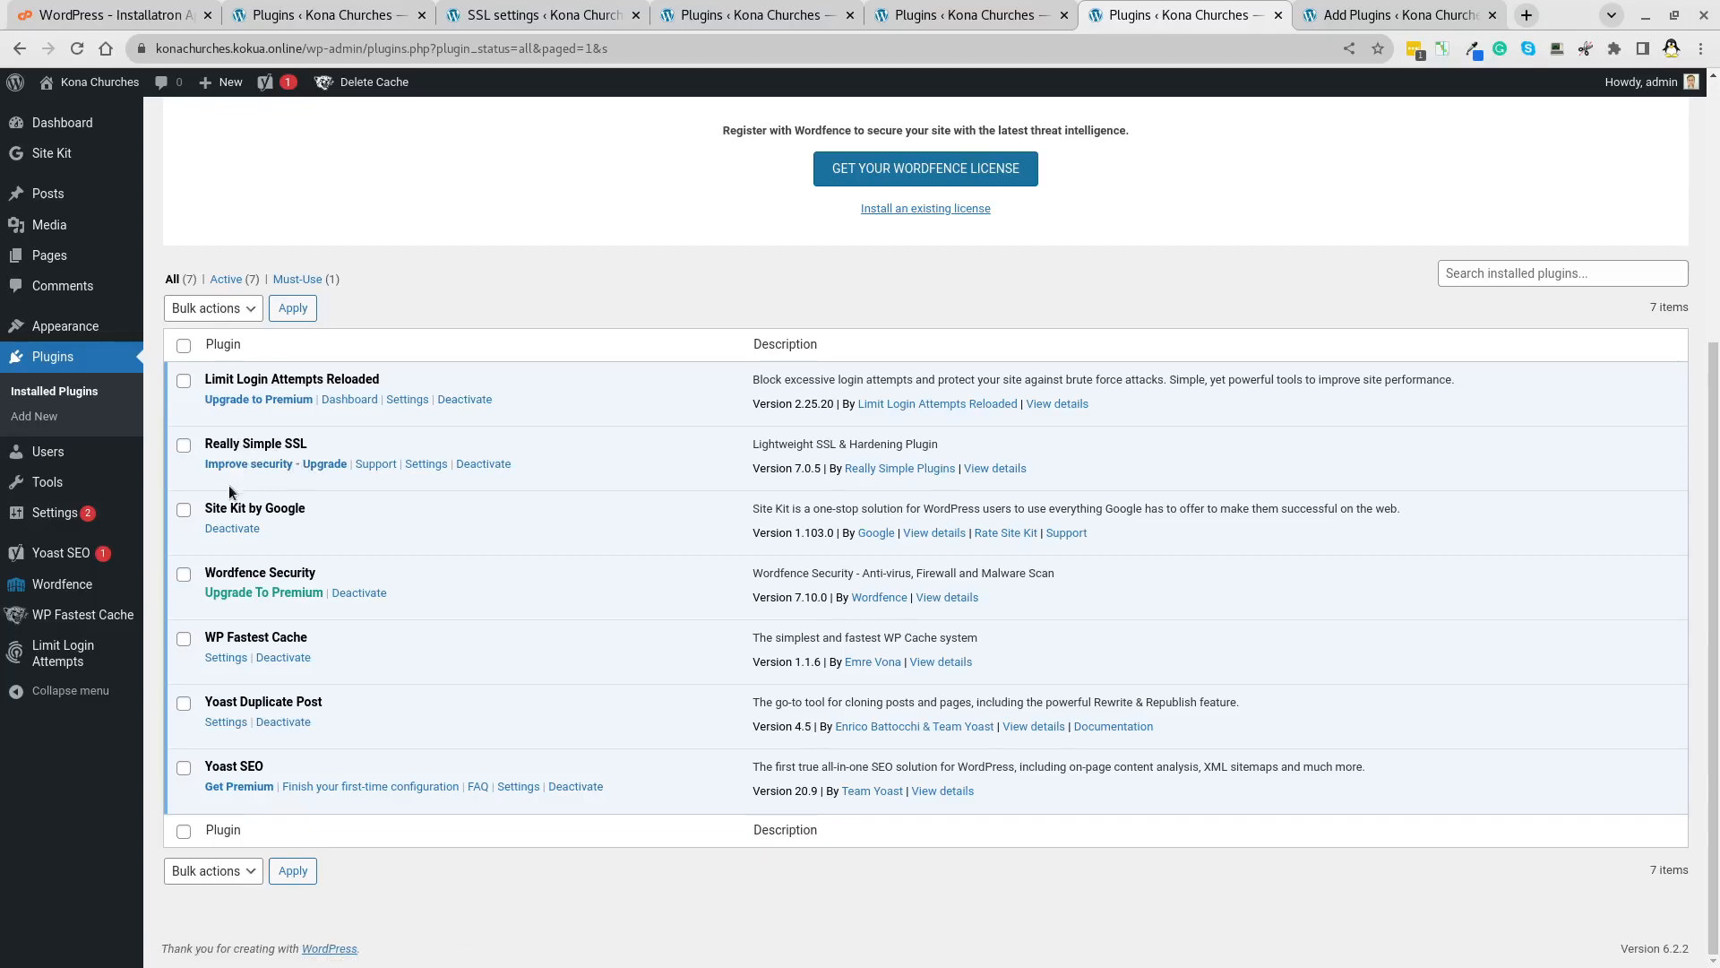
scroll(228, 486, up, 5)
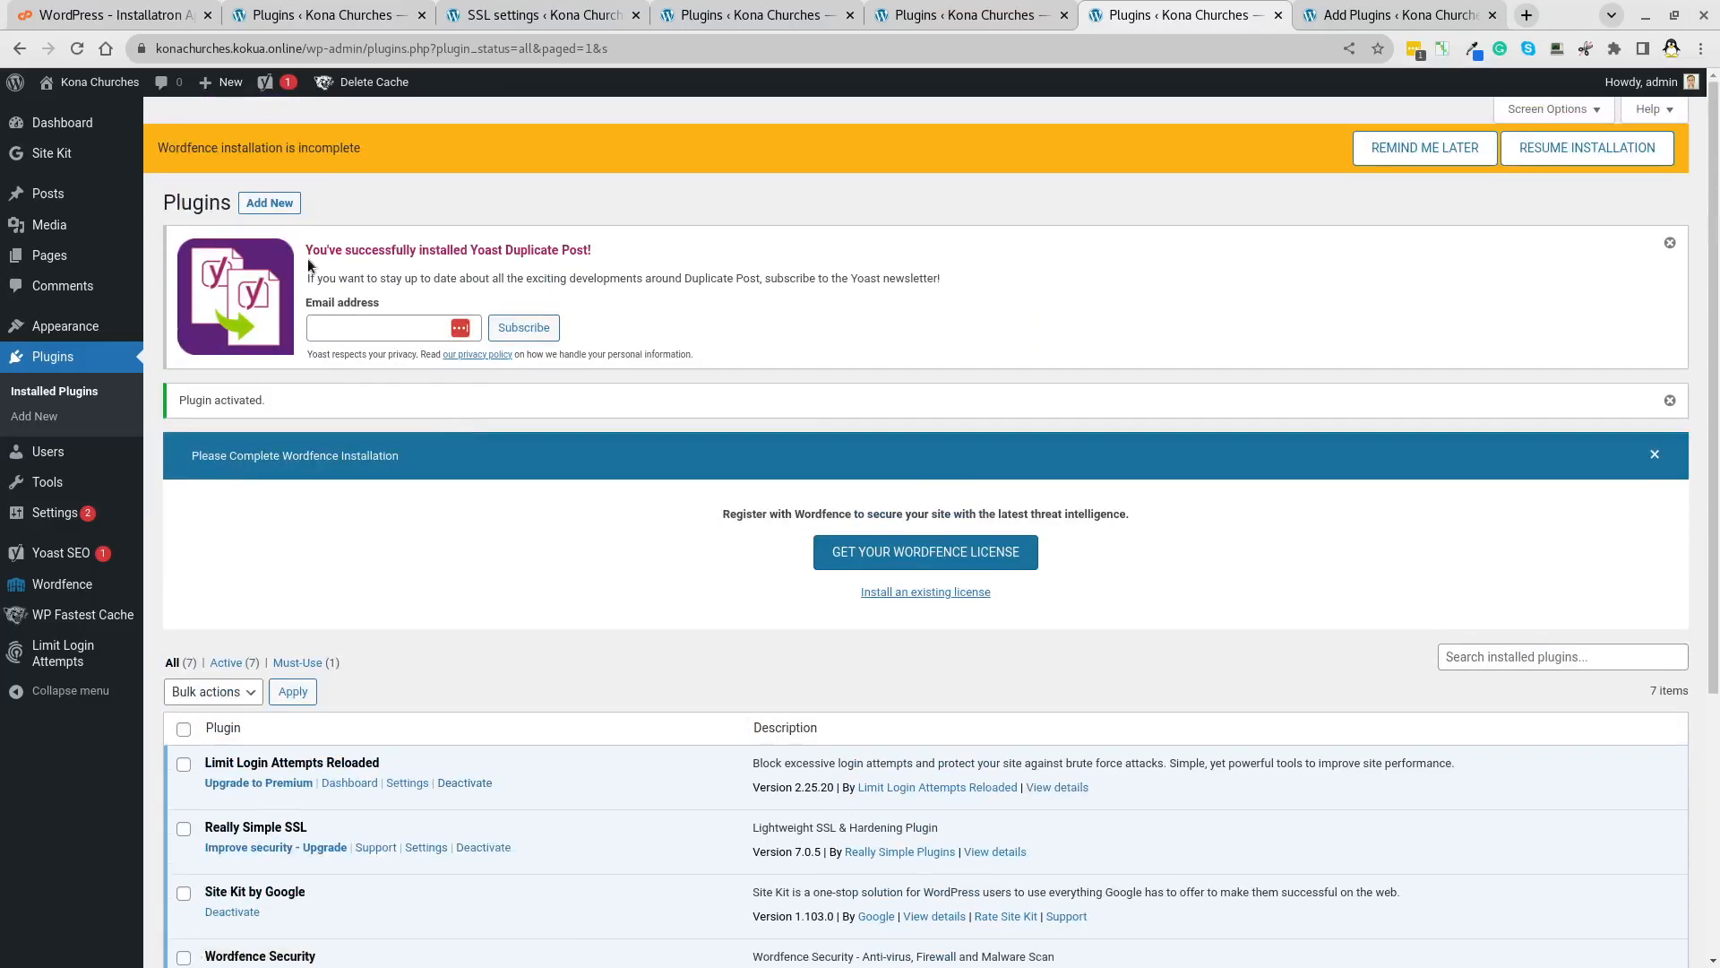
Upload really-simple-ssl-pro-multisite-7.0.1.zip from Downloads as a plugin and activate it.
click(269, 202)
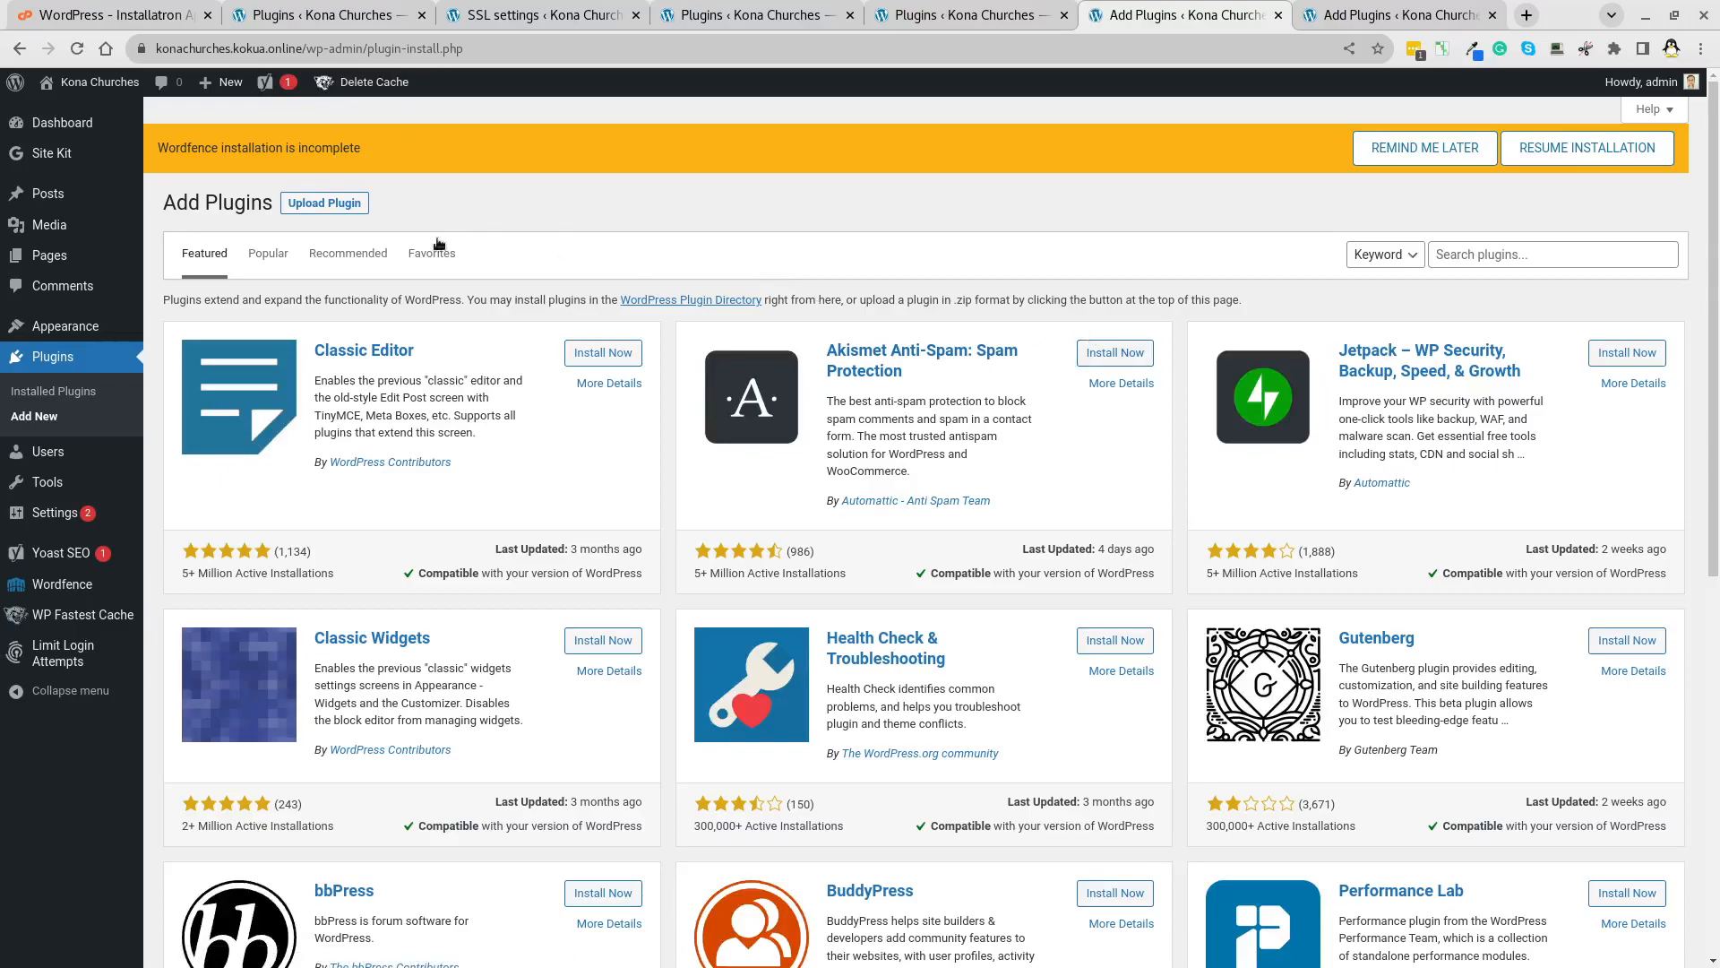
click(324, 203)
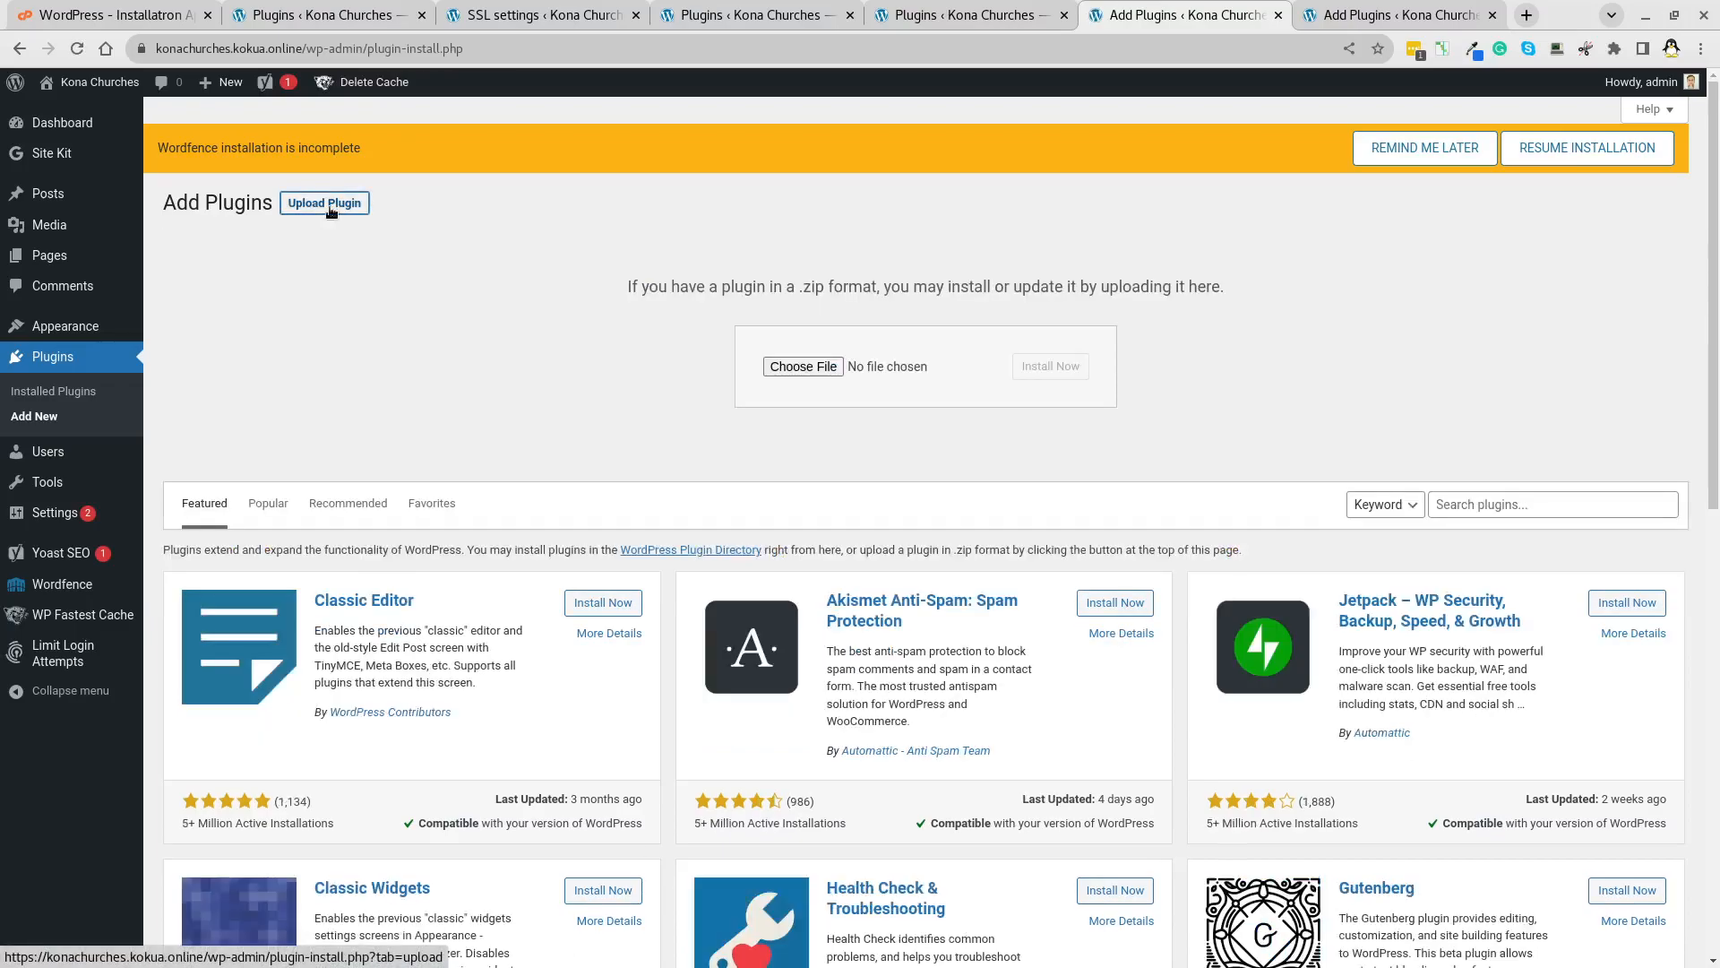
click(804, 367)
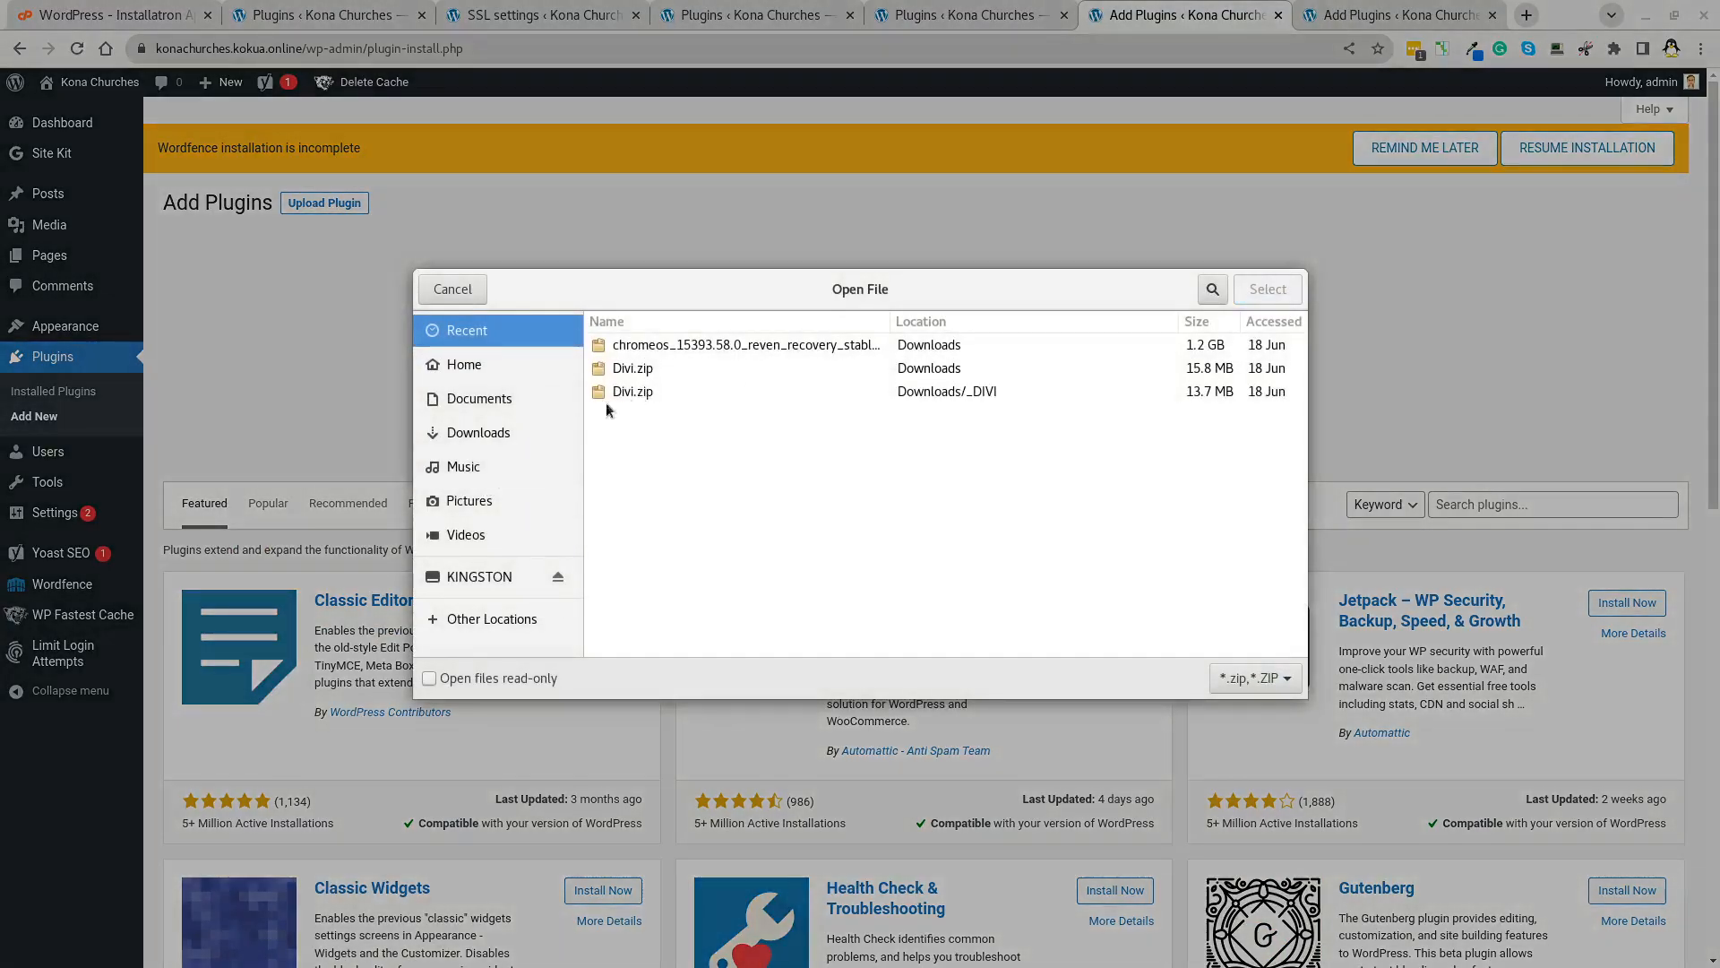
click(481, 433)
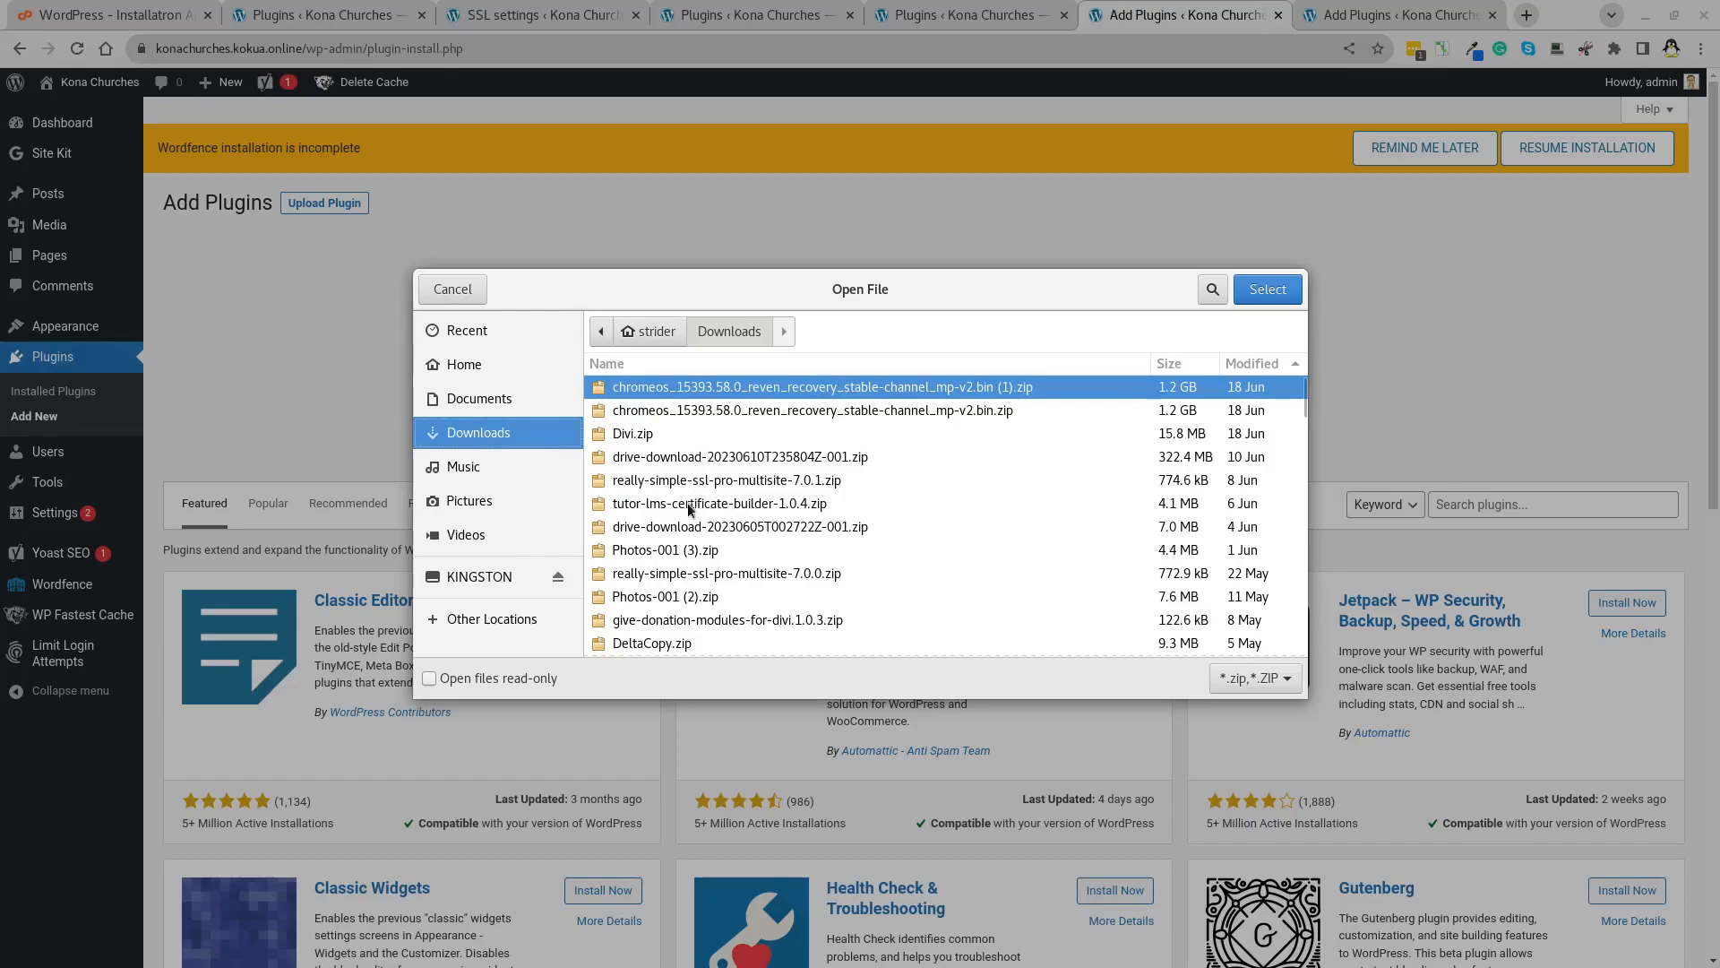
click(723, 574)
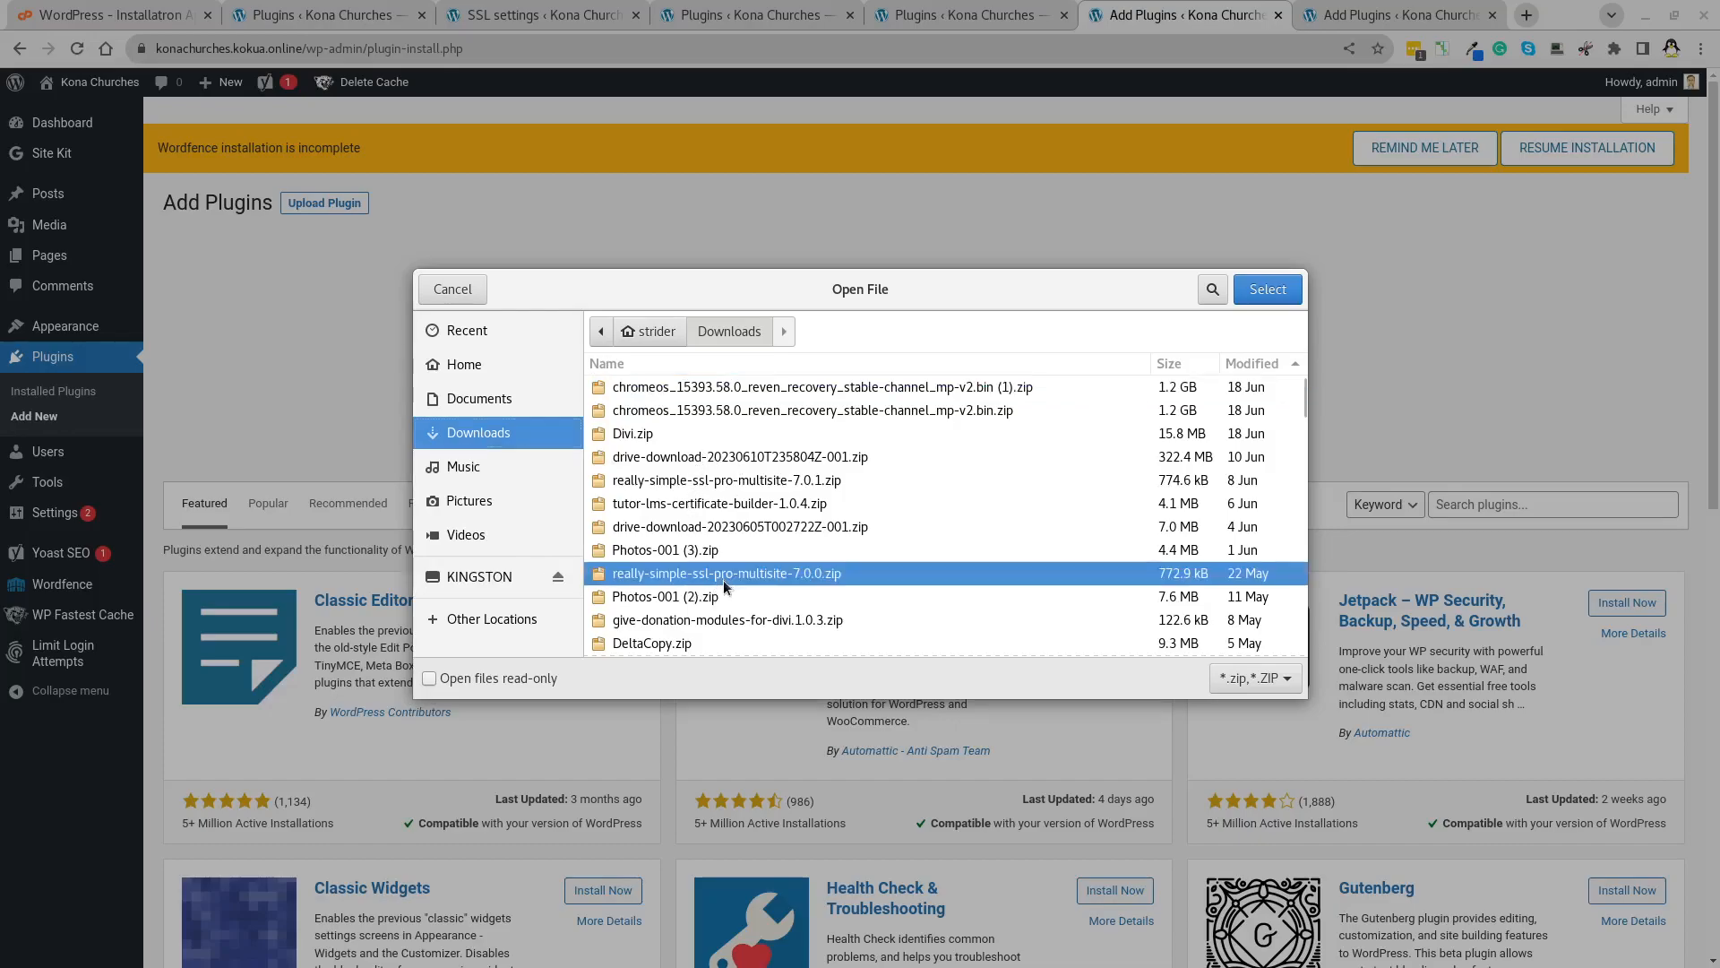
click(710, 483)
double_click(733, 482)
click(1050, 365)
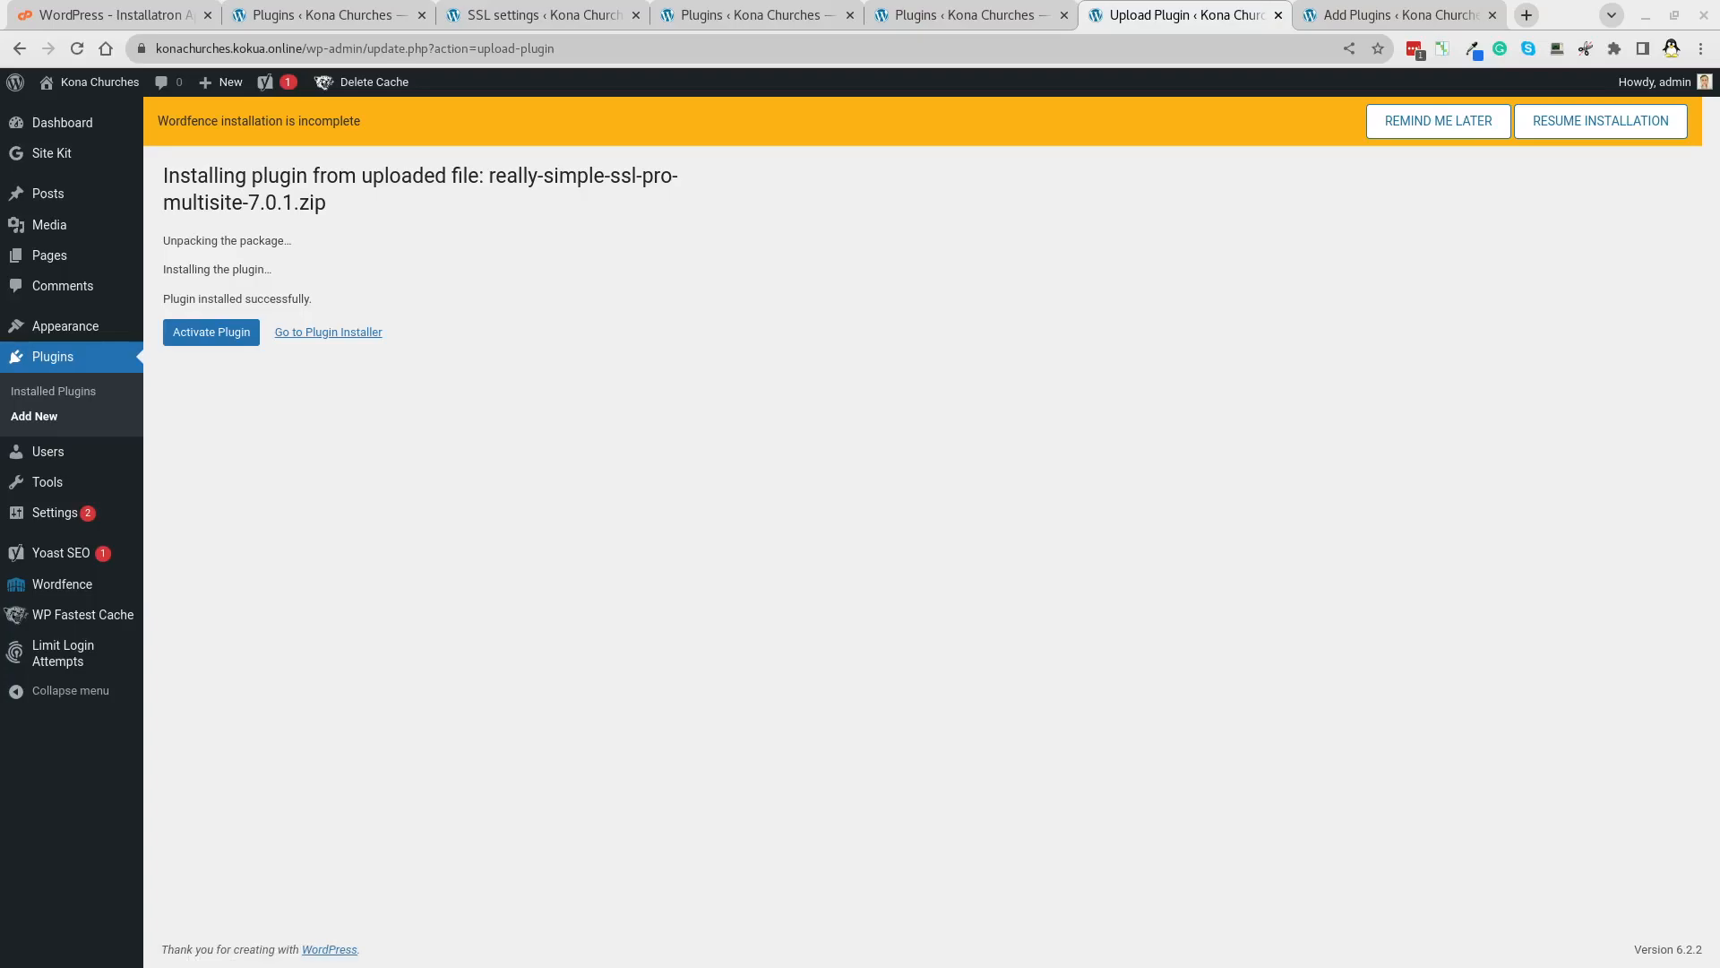
click(199, 333)
click(221, 340)
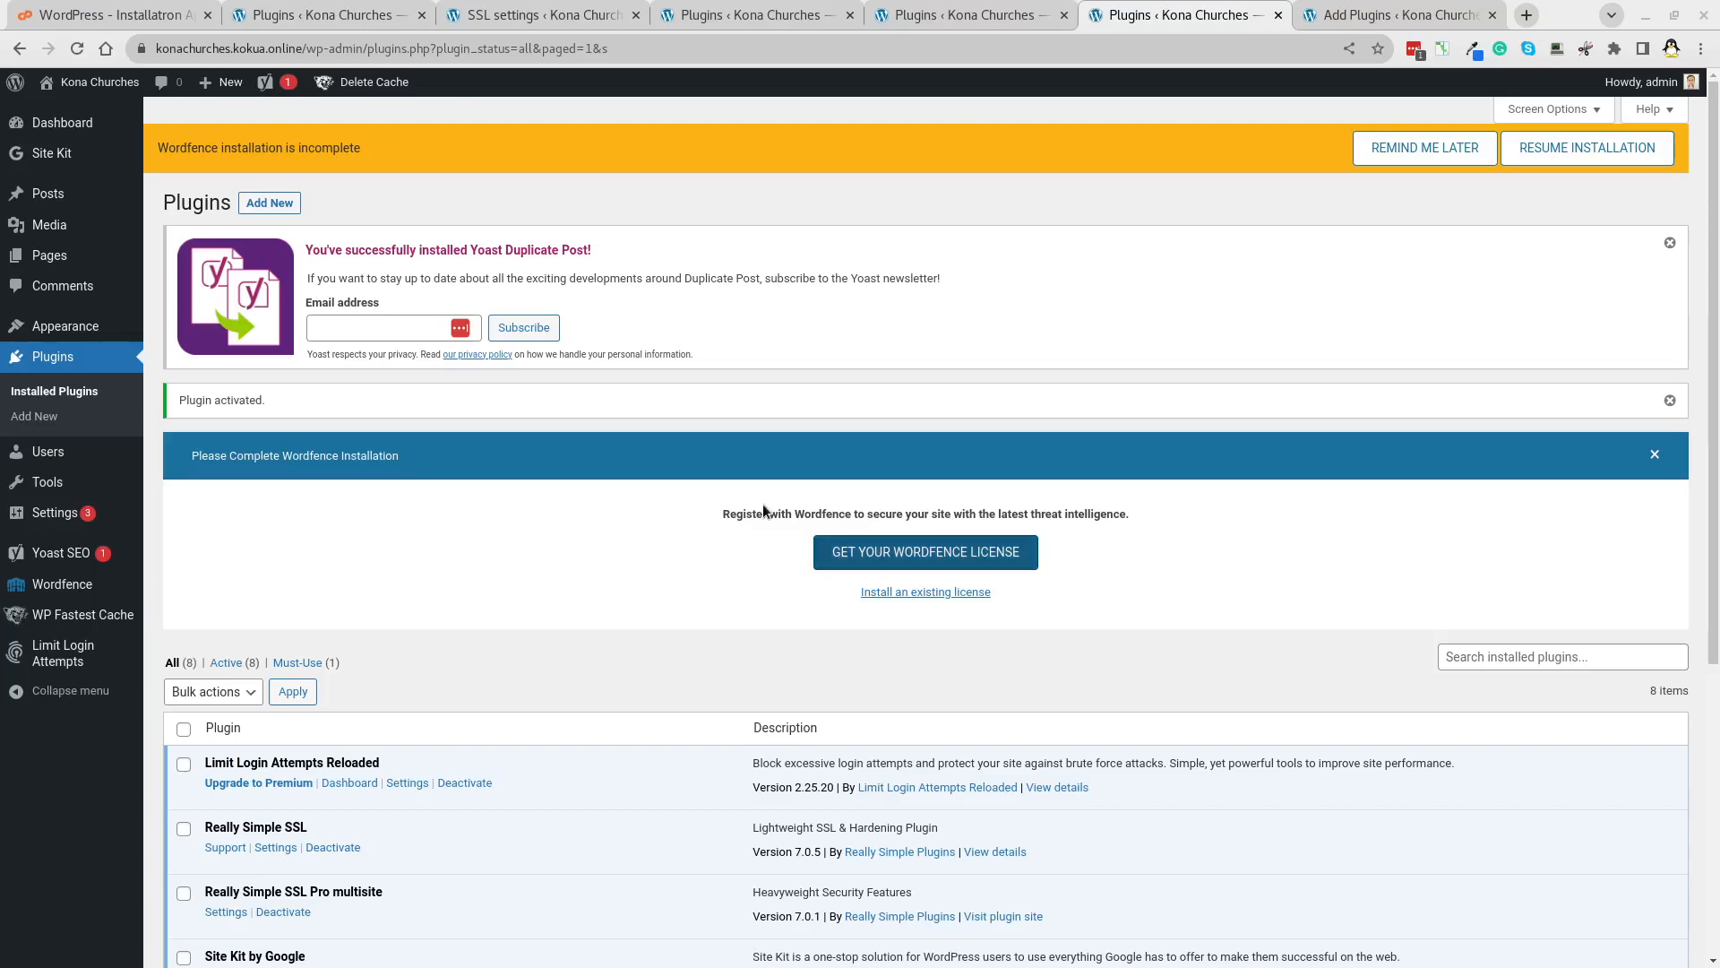
Open Settings > SSL and dismiss the SSL migration prompt.
mouse_move(59, 556)
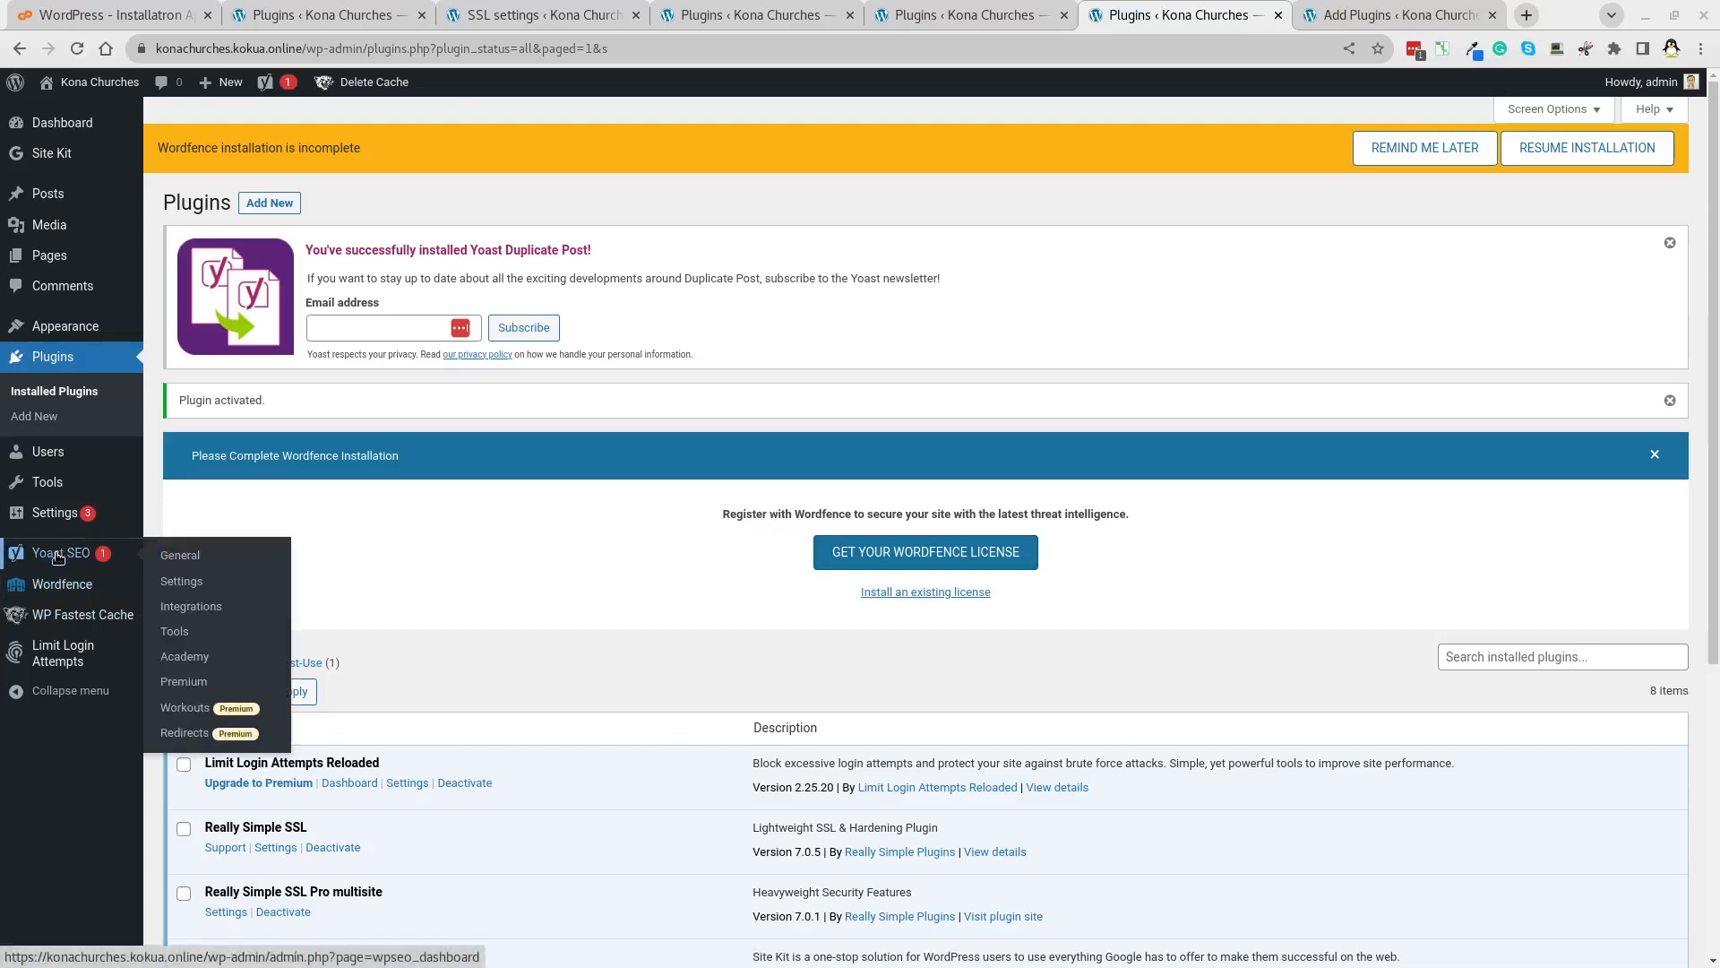
mouse_move(54, 513)
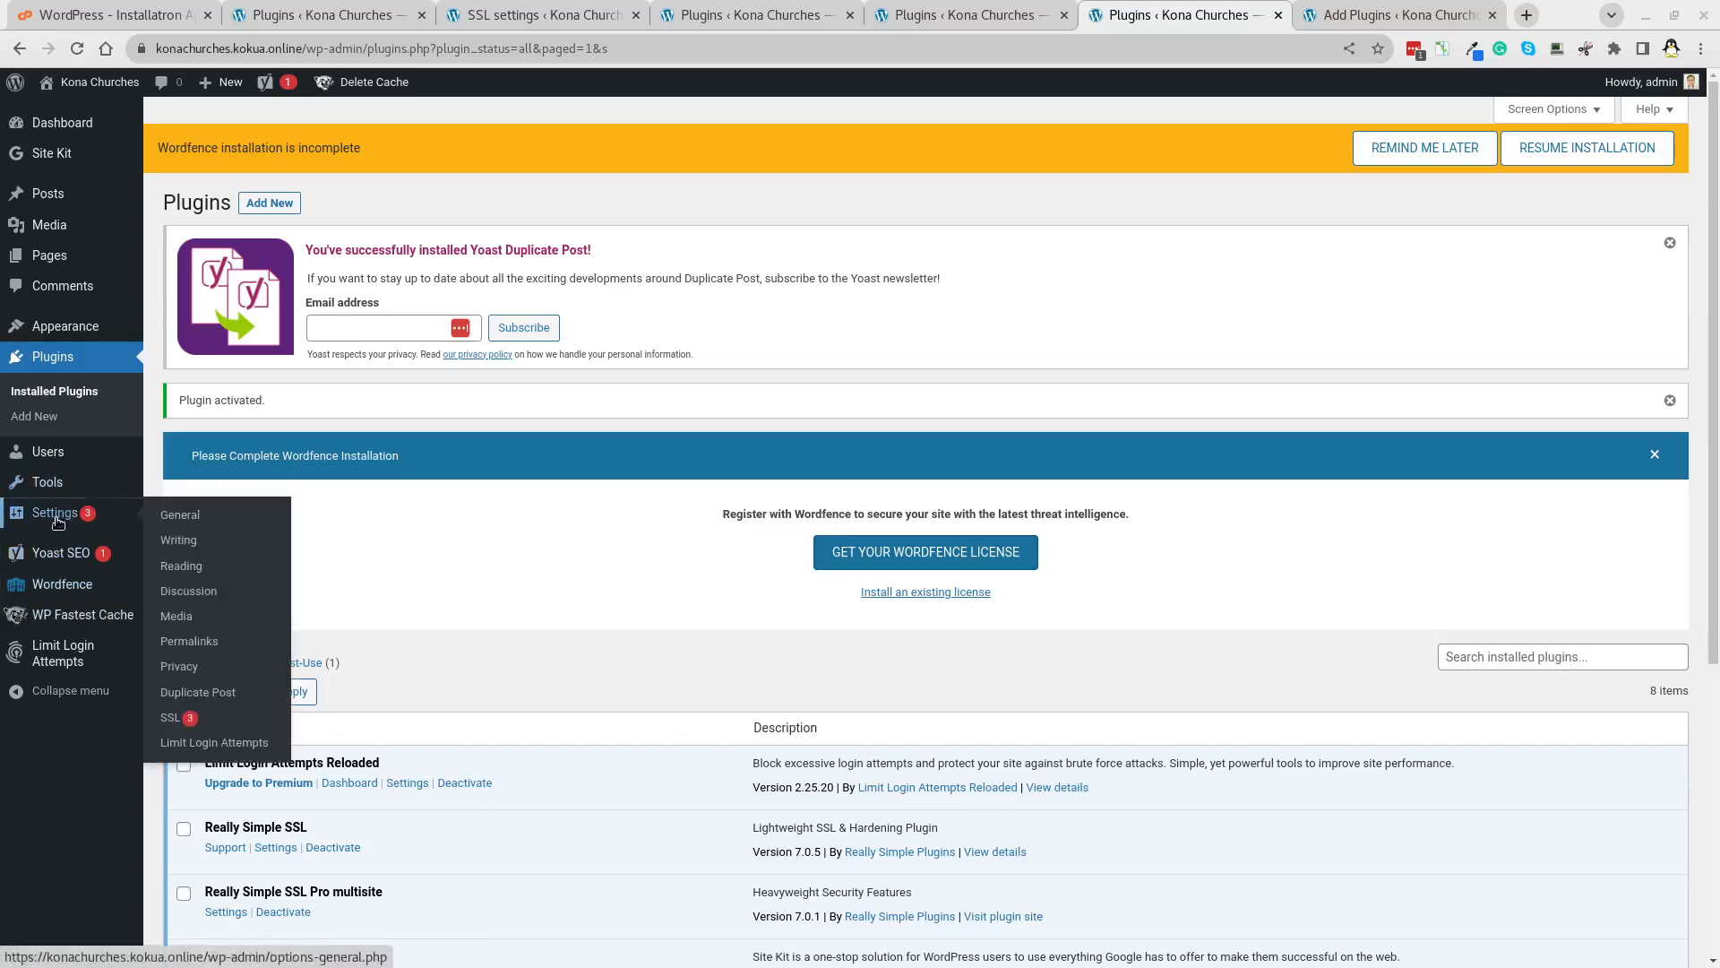
click(170, 716)
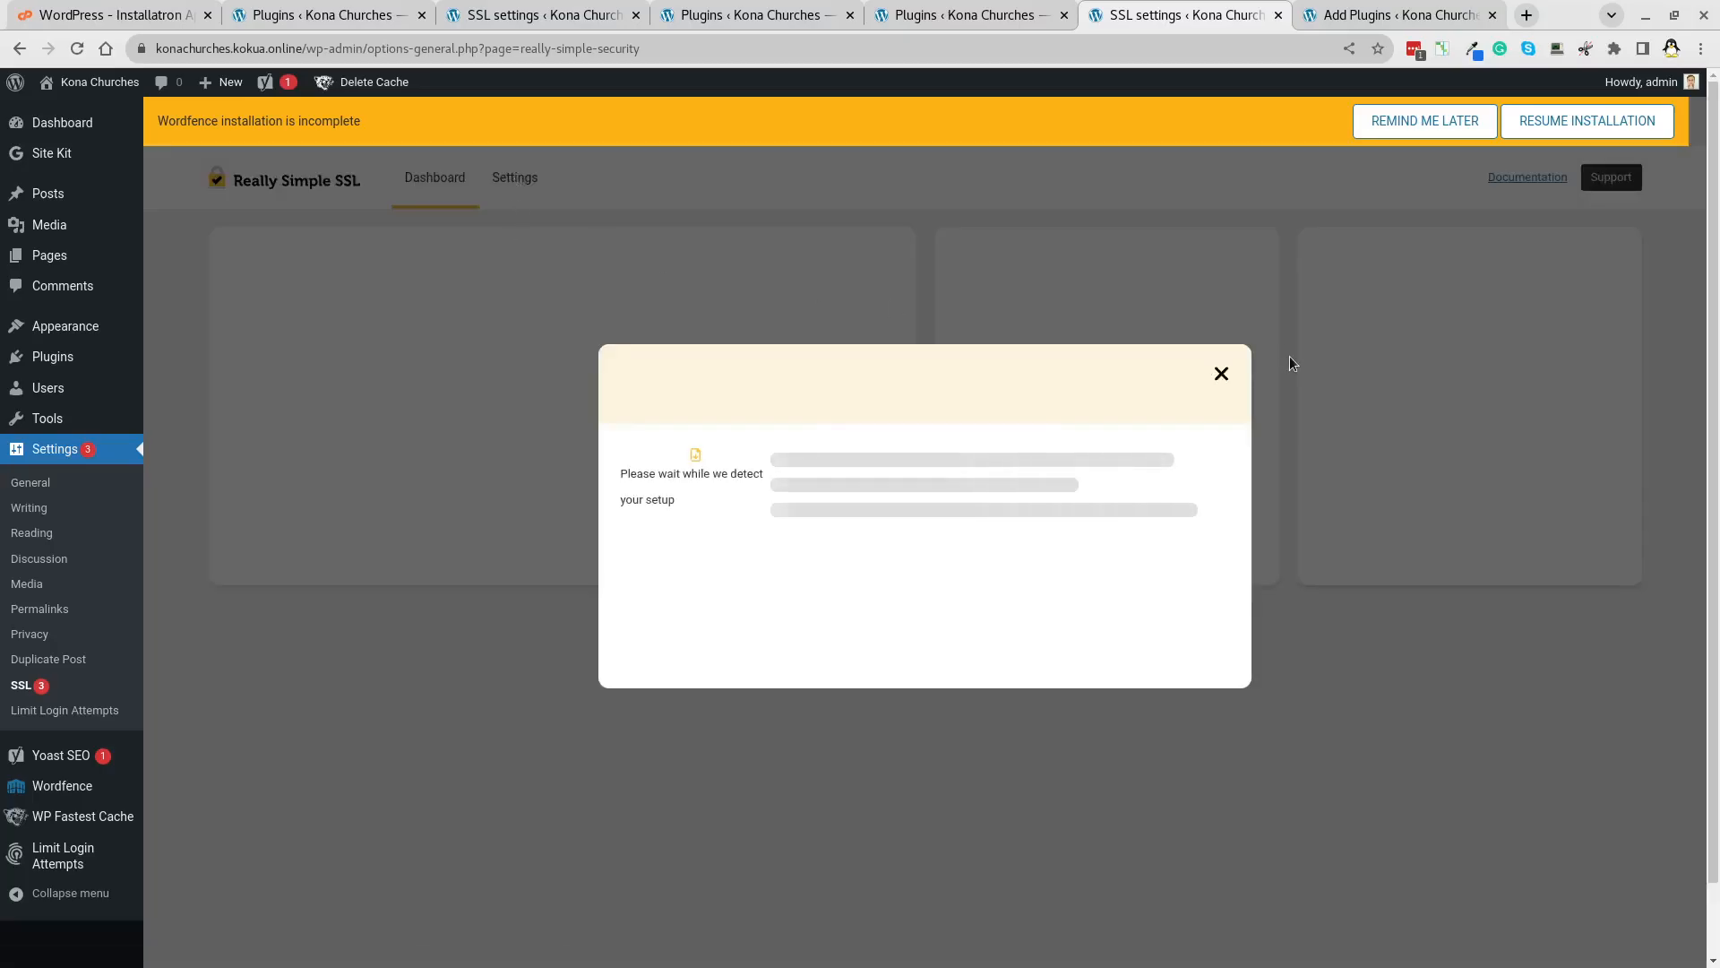
click(1221, 373)
Paste the Really Simple SSL Pro license key in the License section and activate it.
click(520, 176)
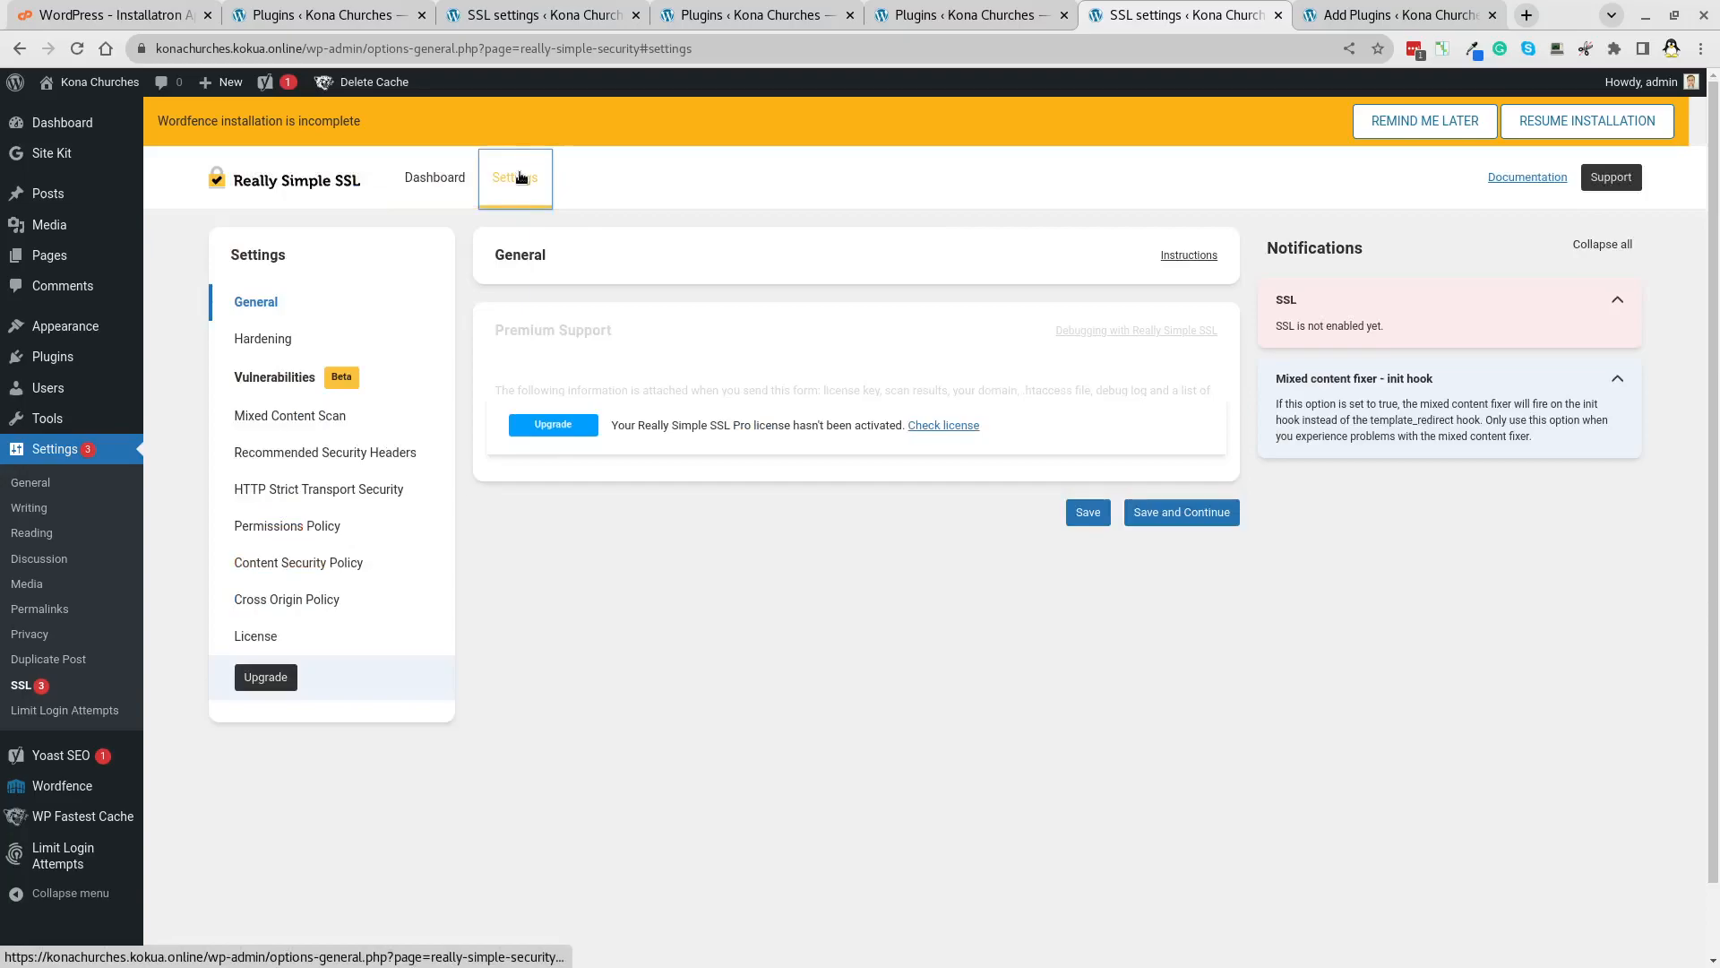
click(254, 636)
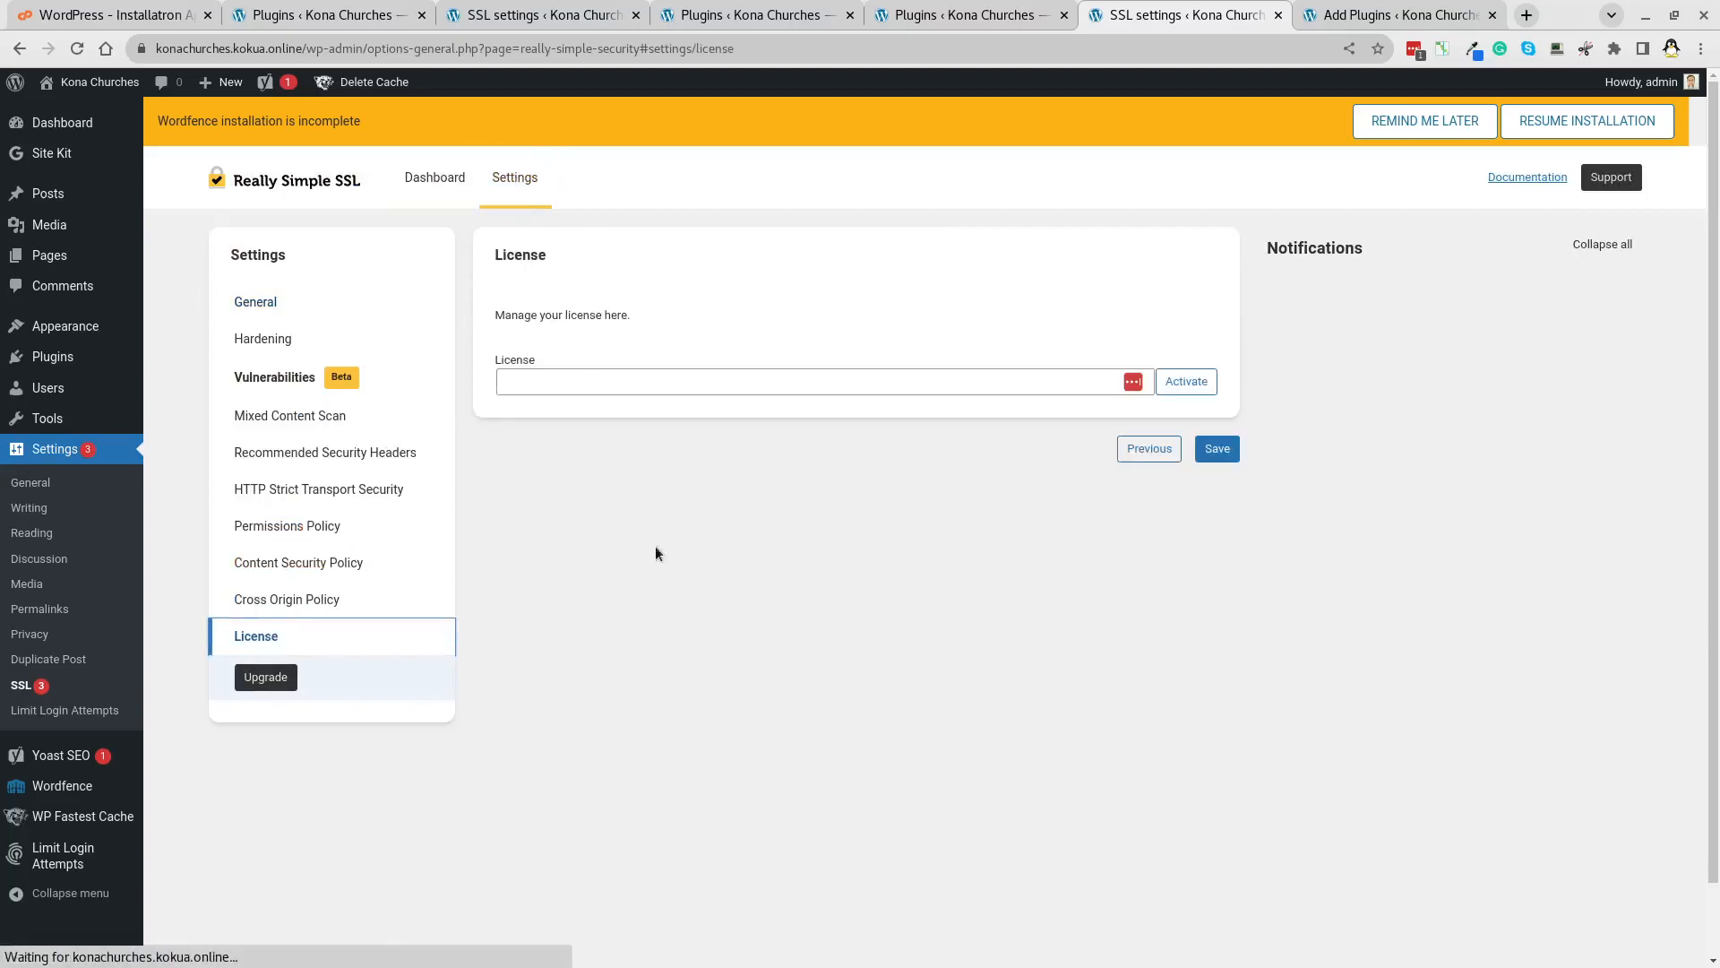
click(665, 377)
key(ctrl+v)
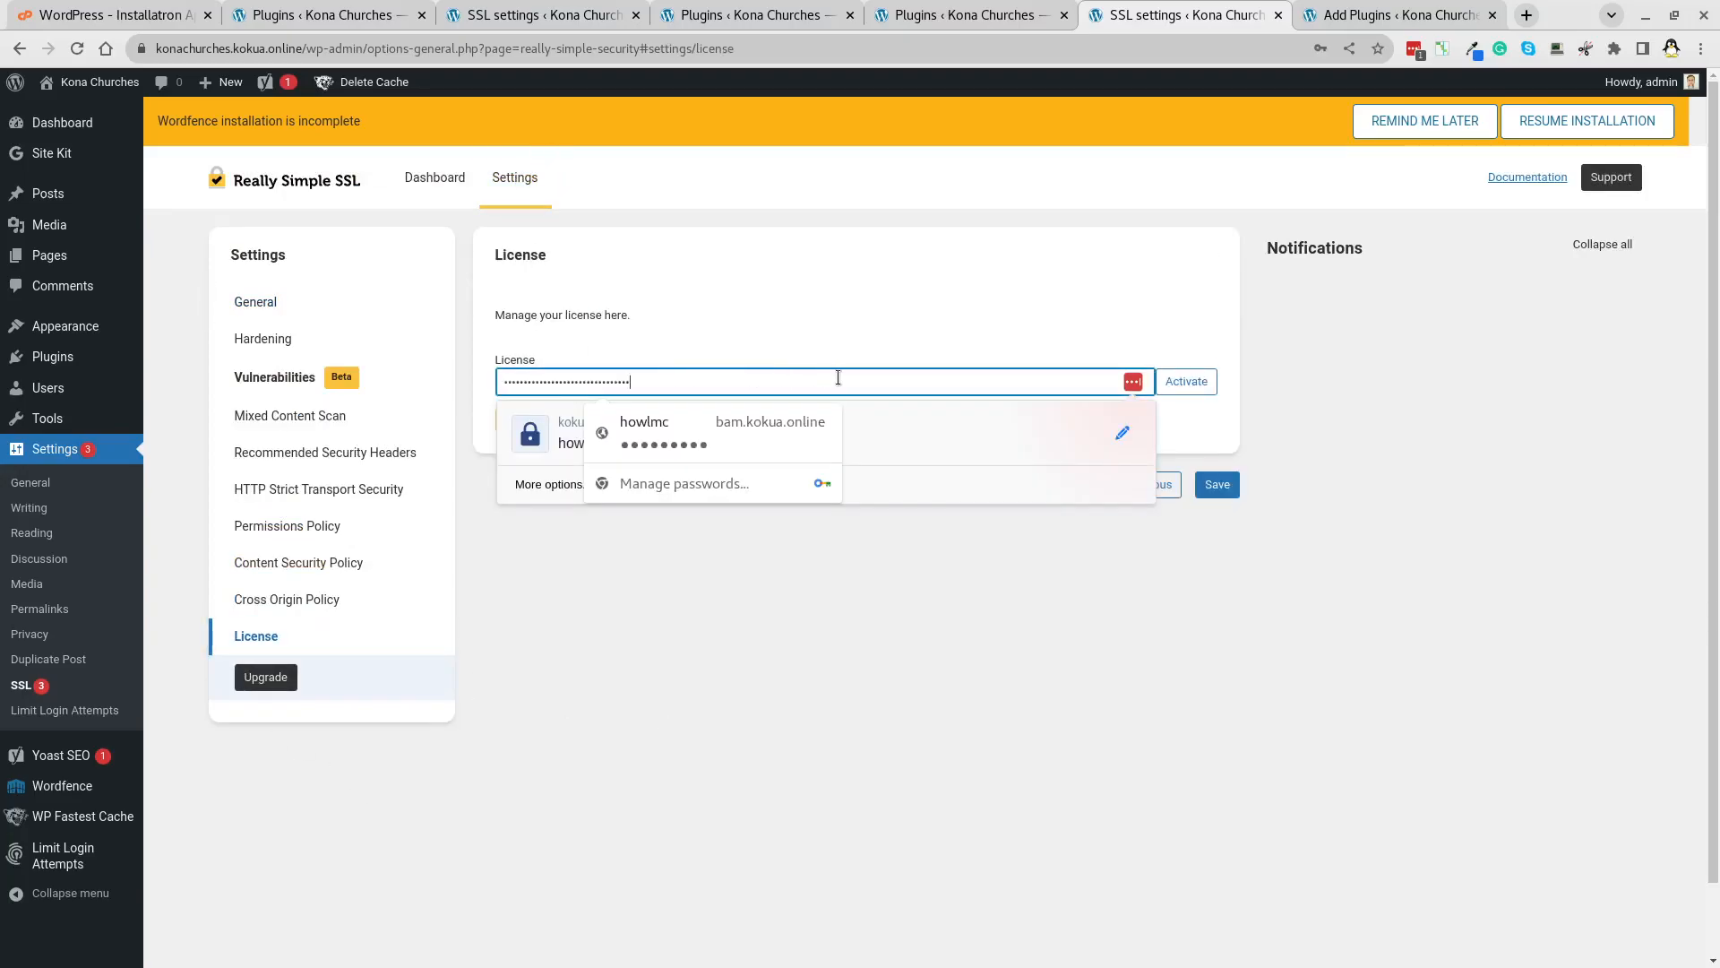
click(914, 276)
click(1197, 383)
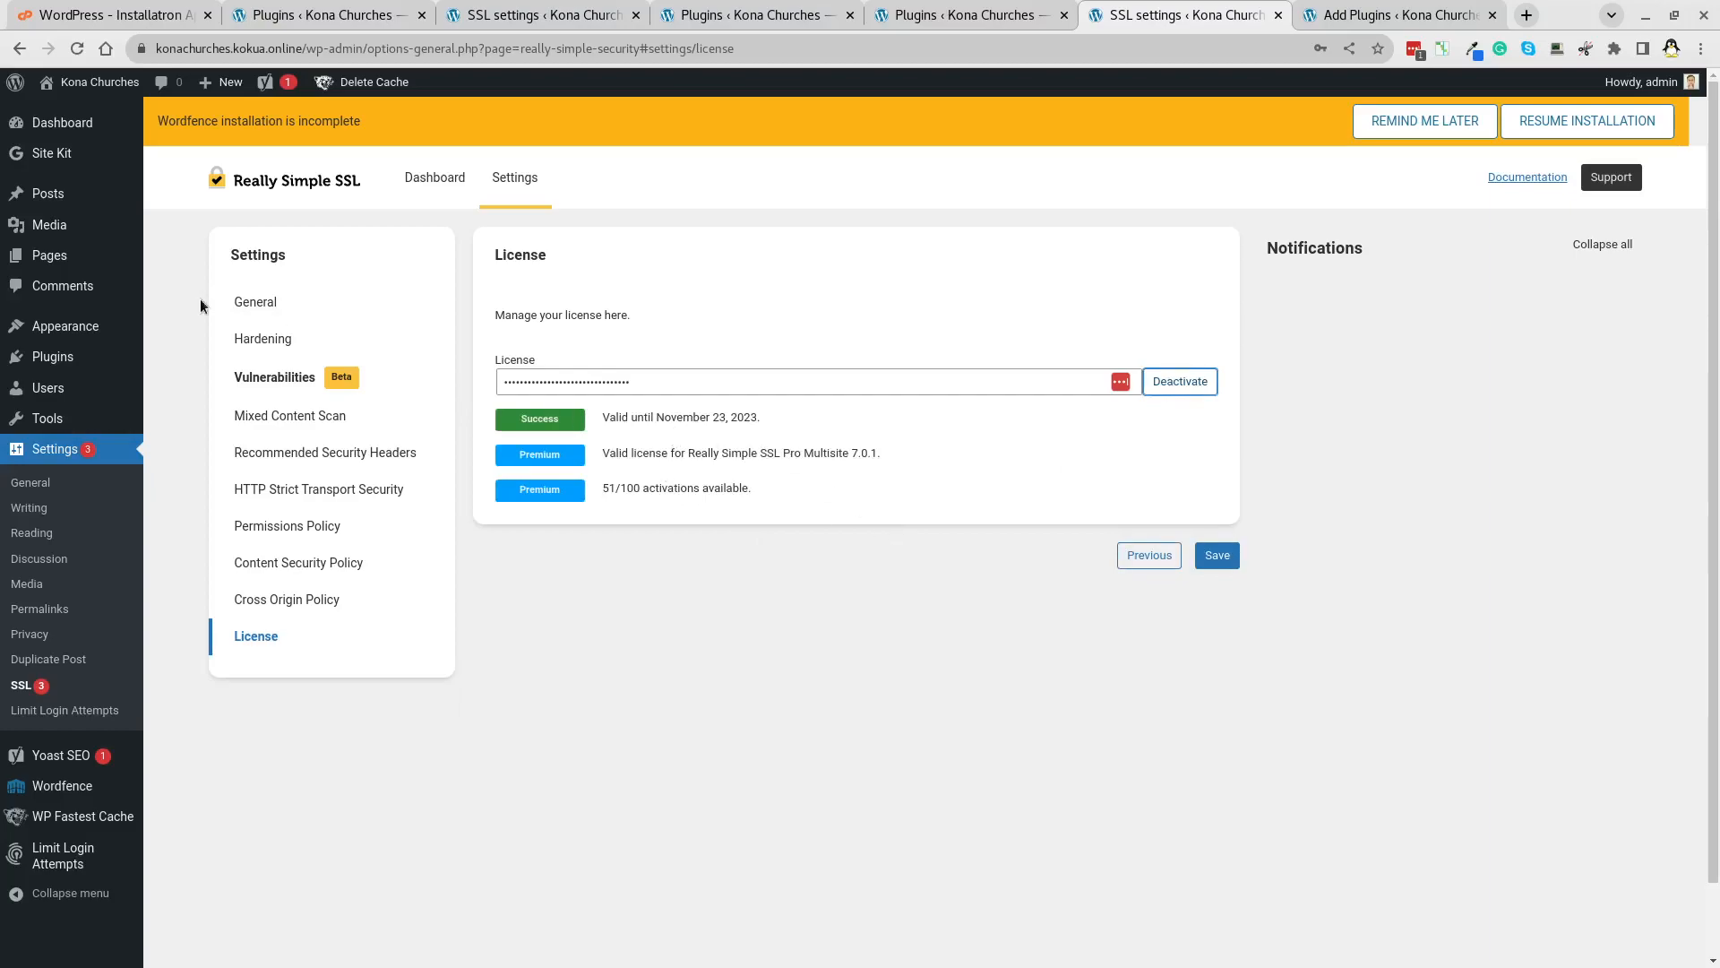
Return to the General settings and dismiss the browser's password-saving prompts.
click(250, 295)
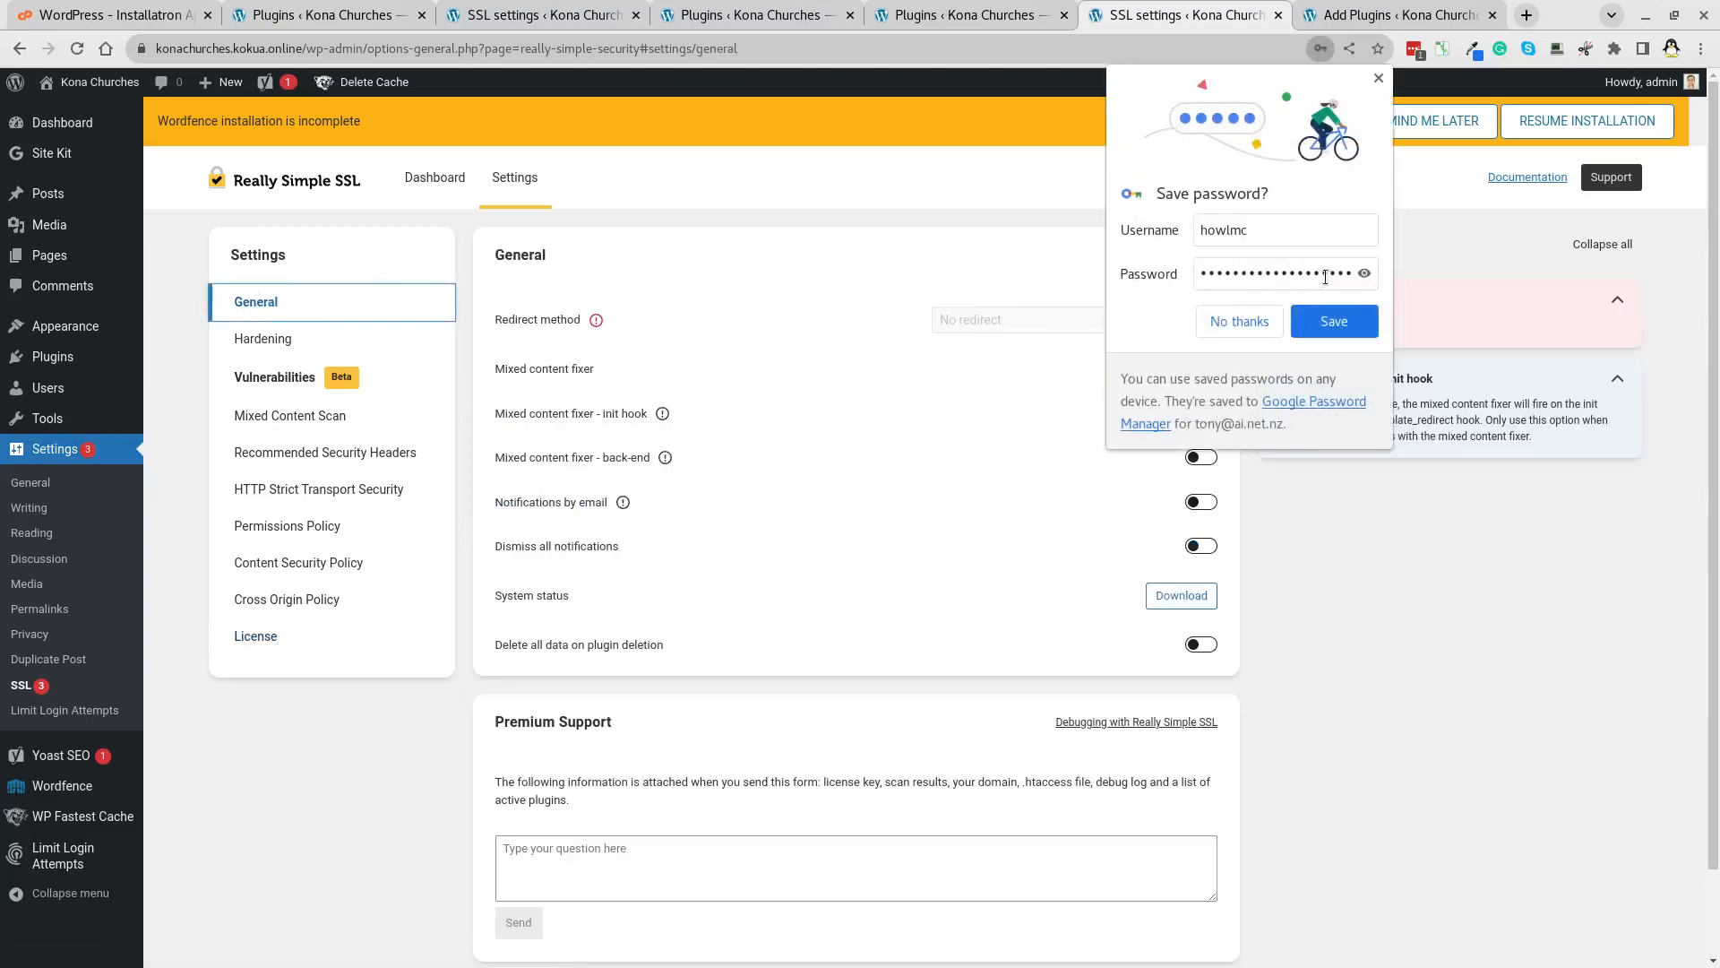
click(1379, 78)
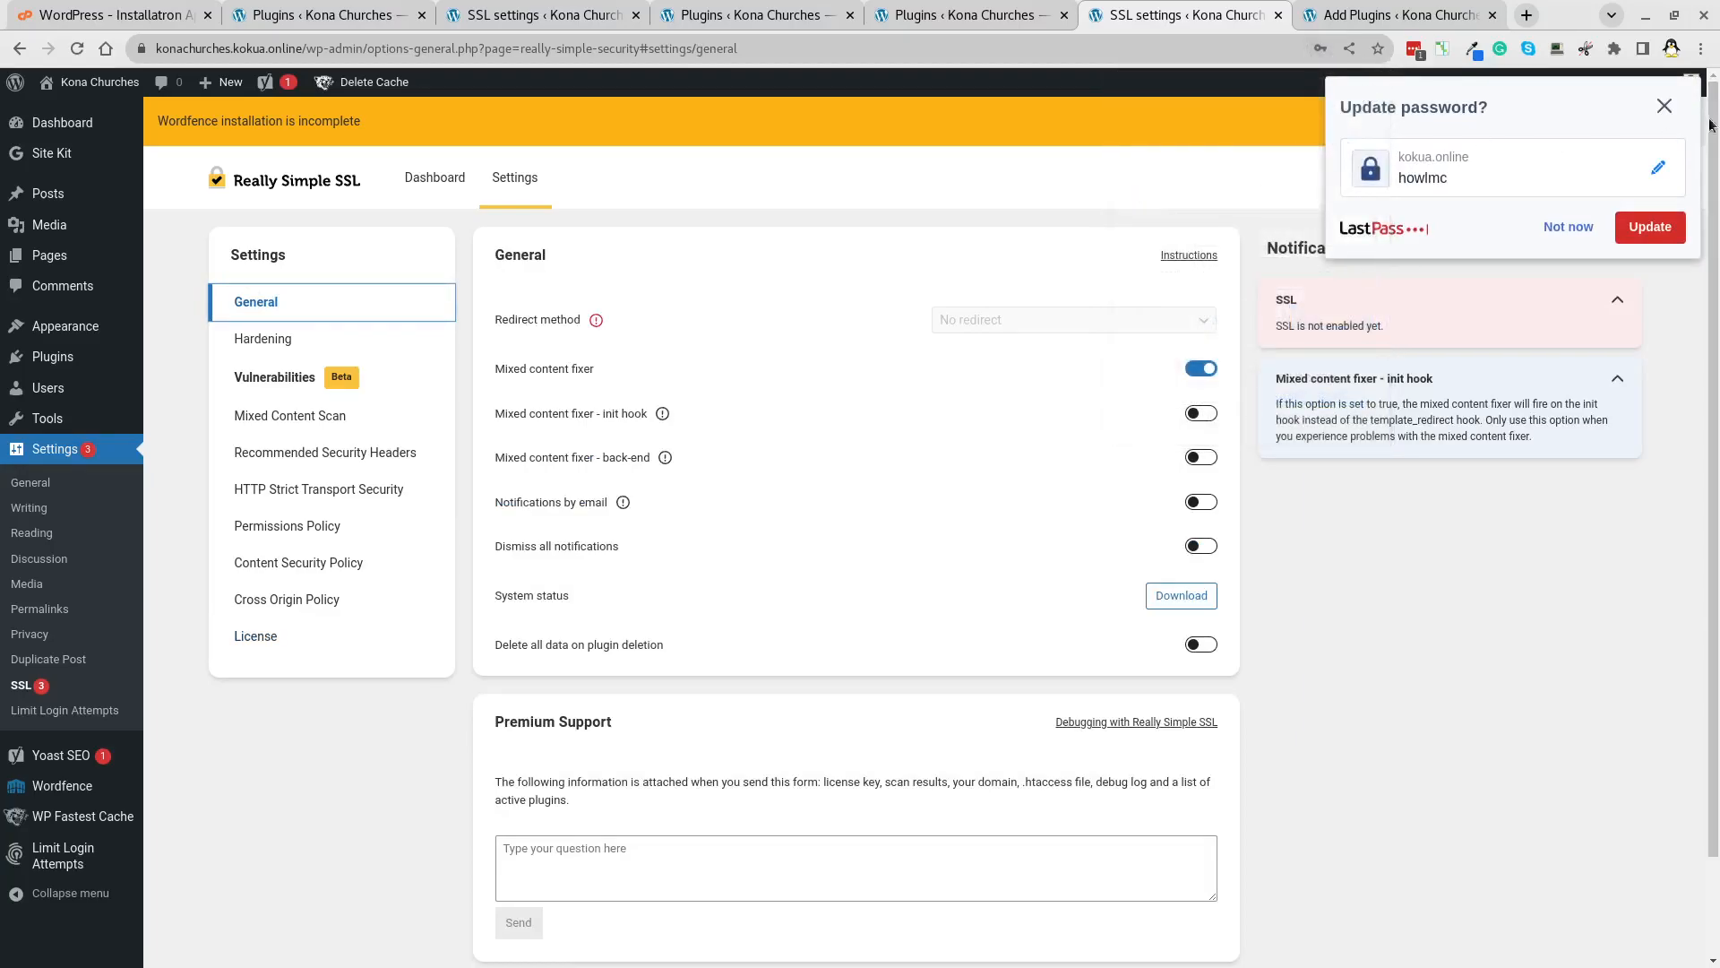
click(1664, 107)
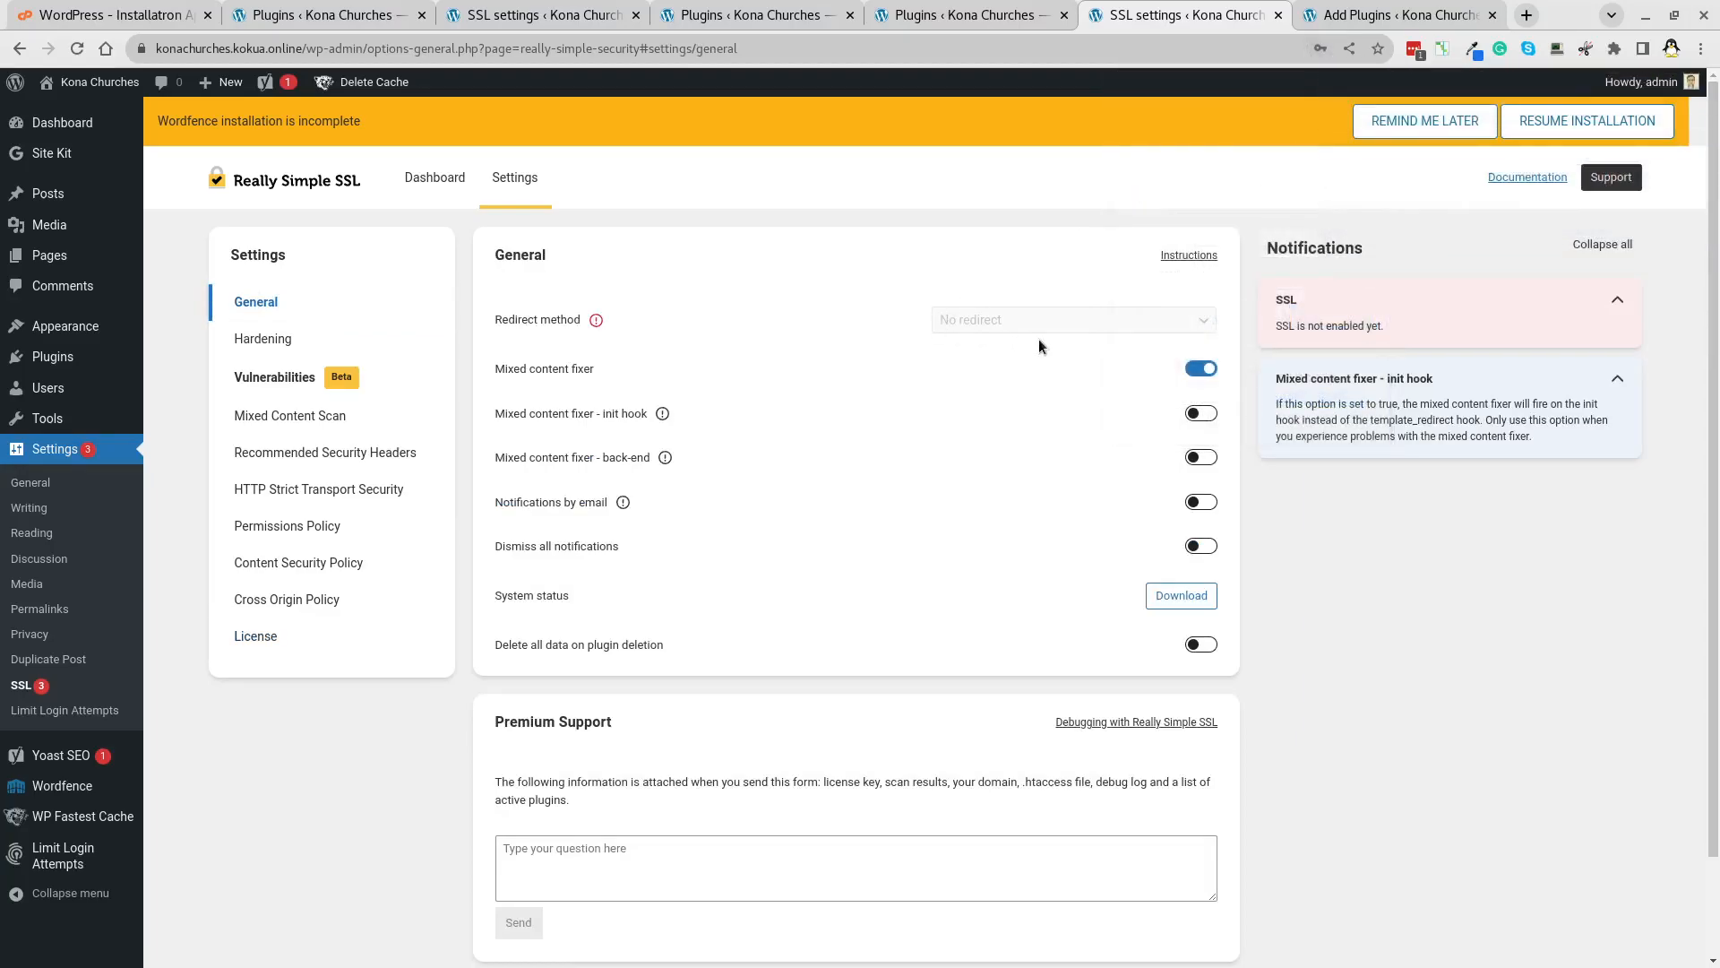
Look over the Really Simple SSL dashboard and settings views, then go back to the dashboard.
click(434, 177)
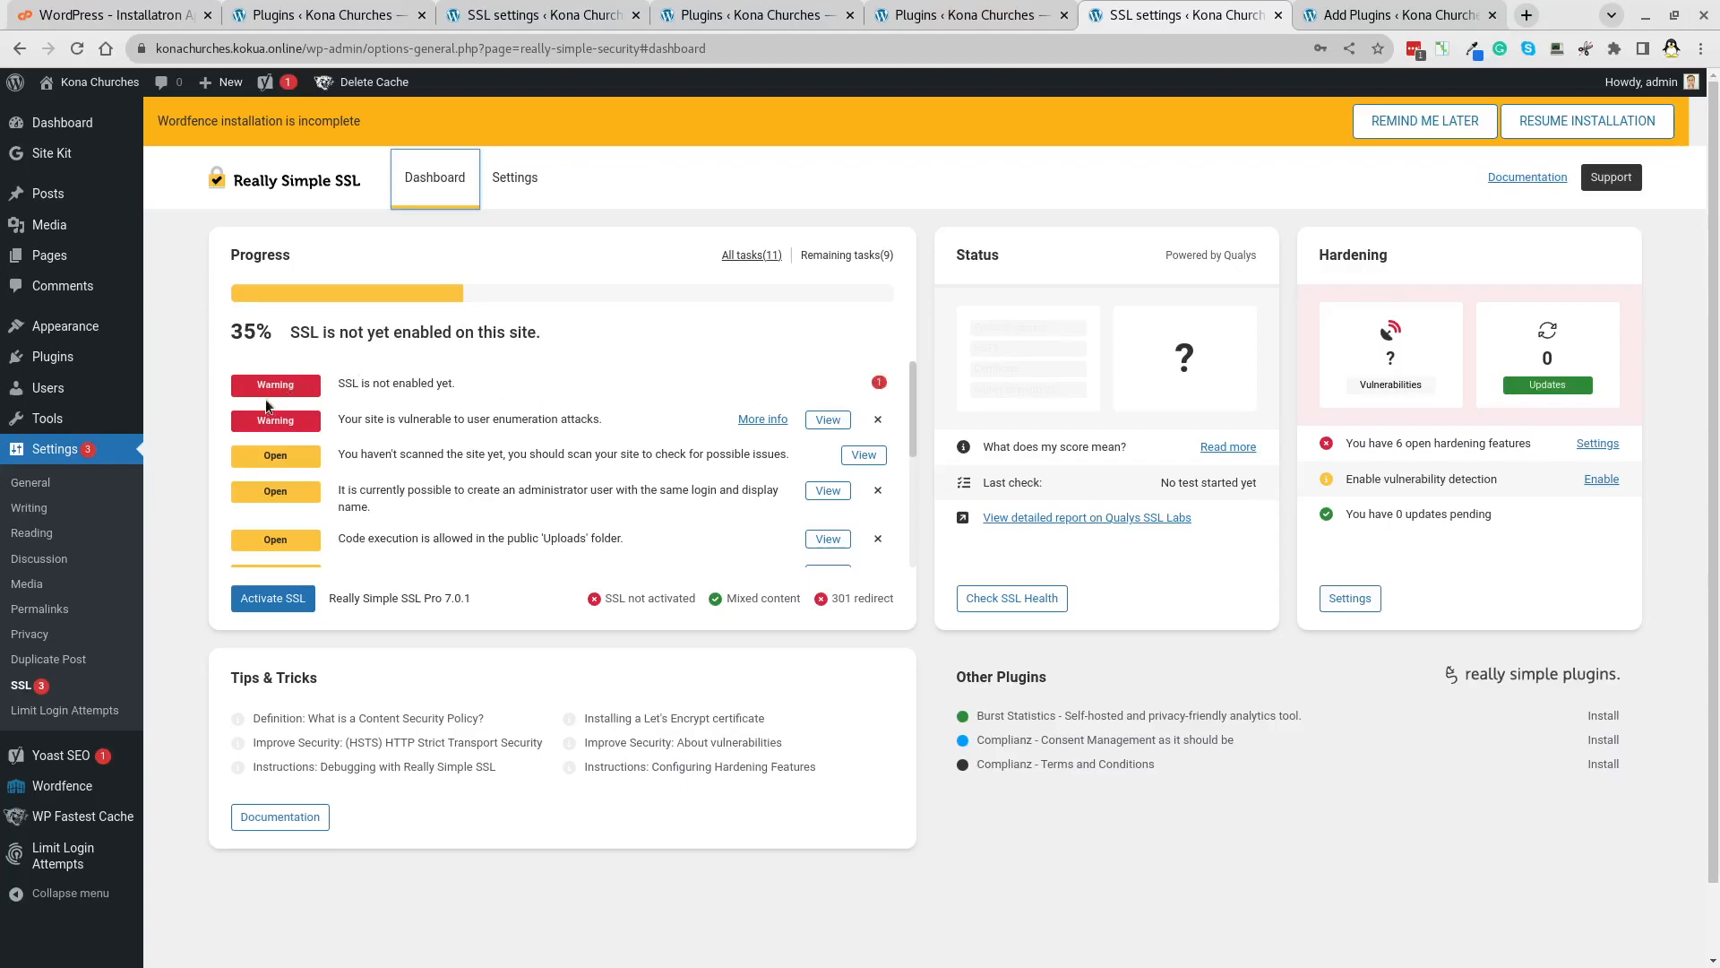
click(508, 180)
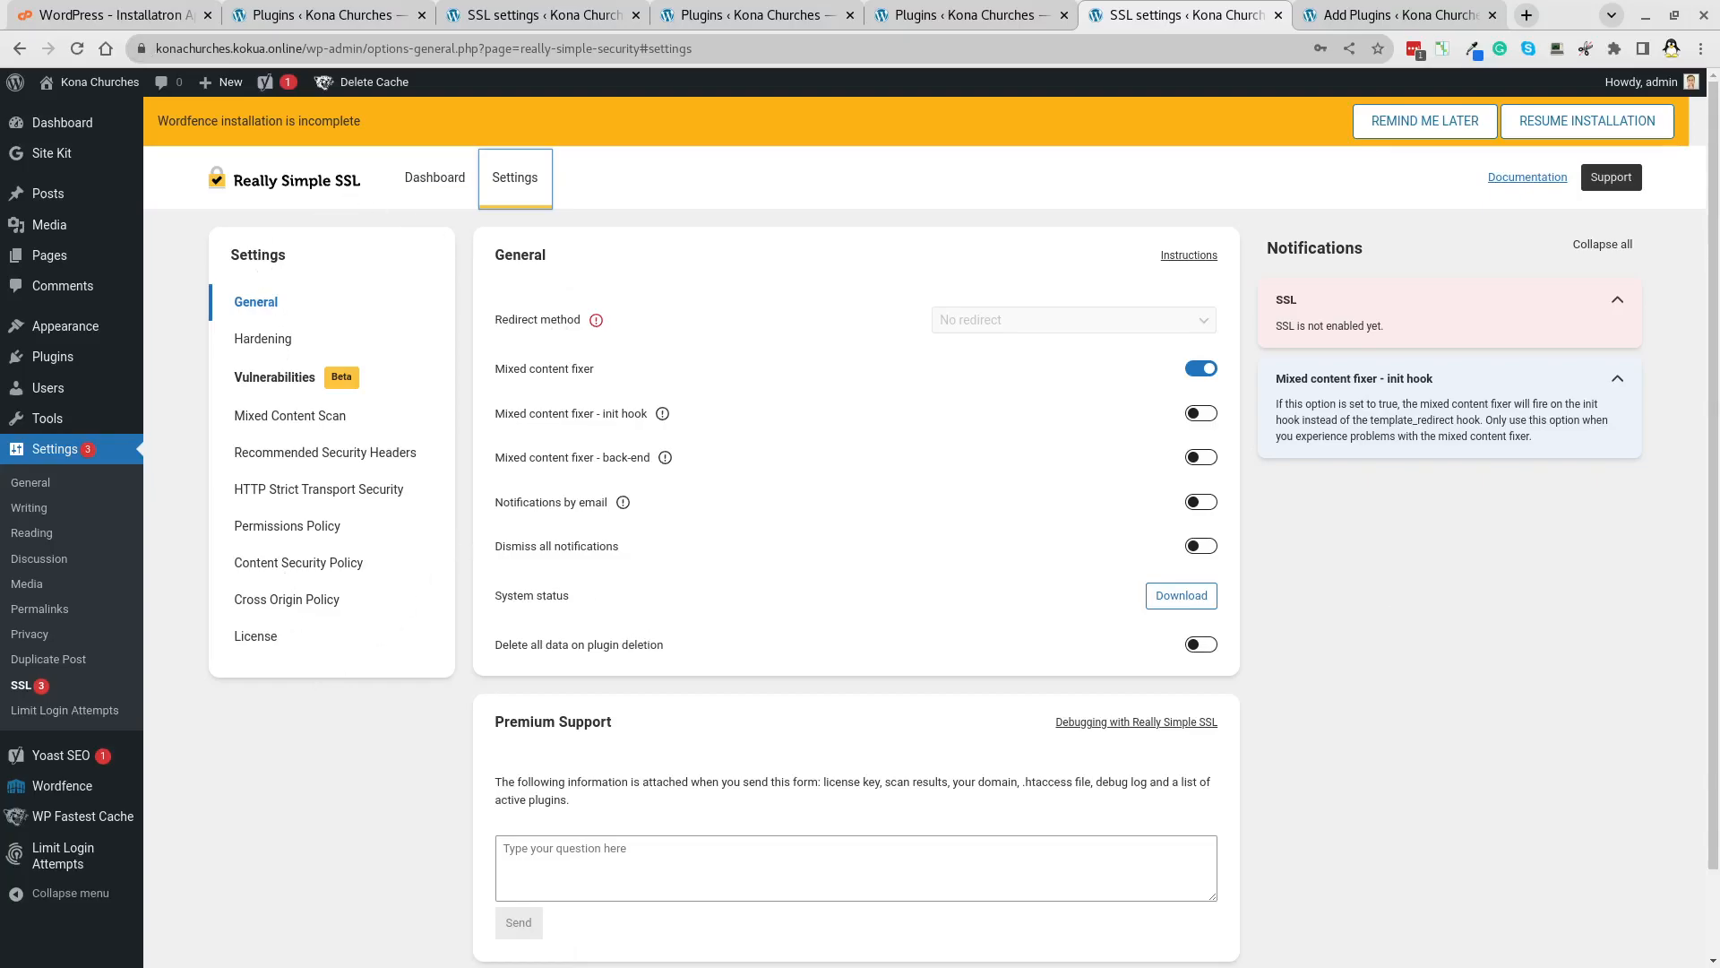
key(alt+Left)
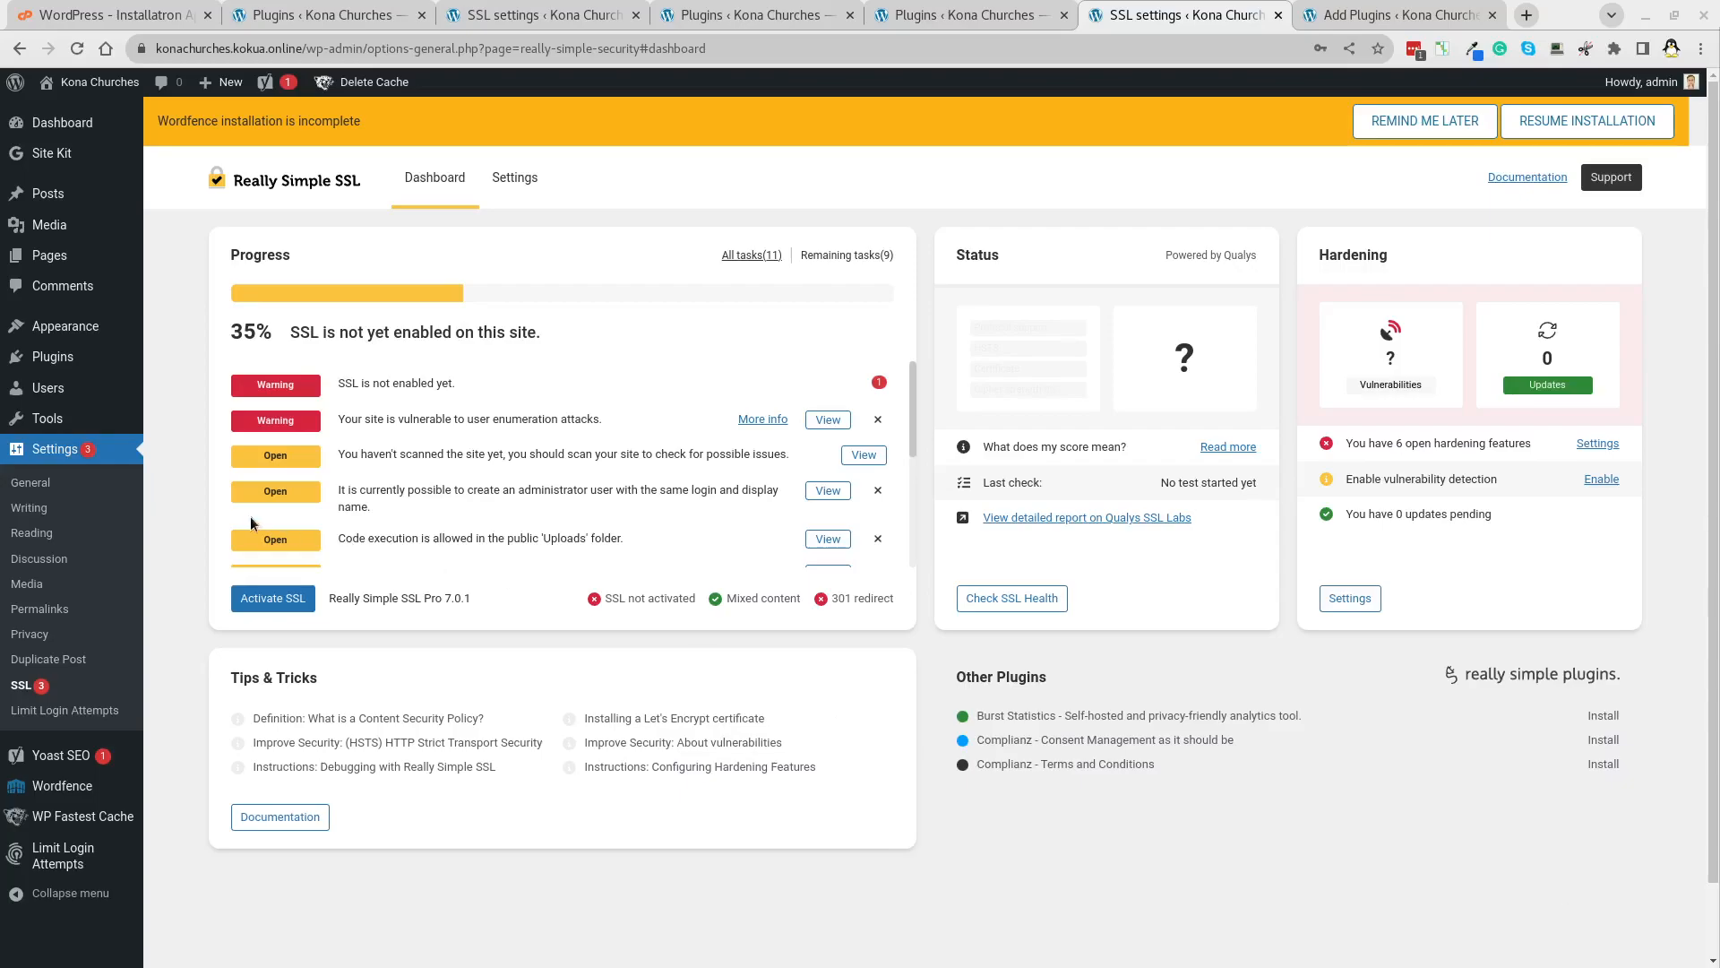
Activate SSL with the test notification email unchecked, then return to the dashboard.
click(274, 598)
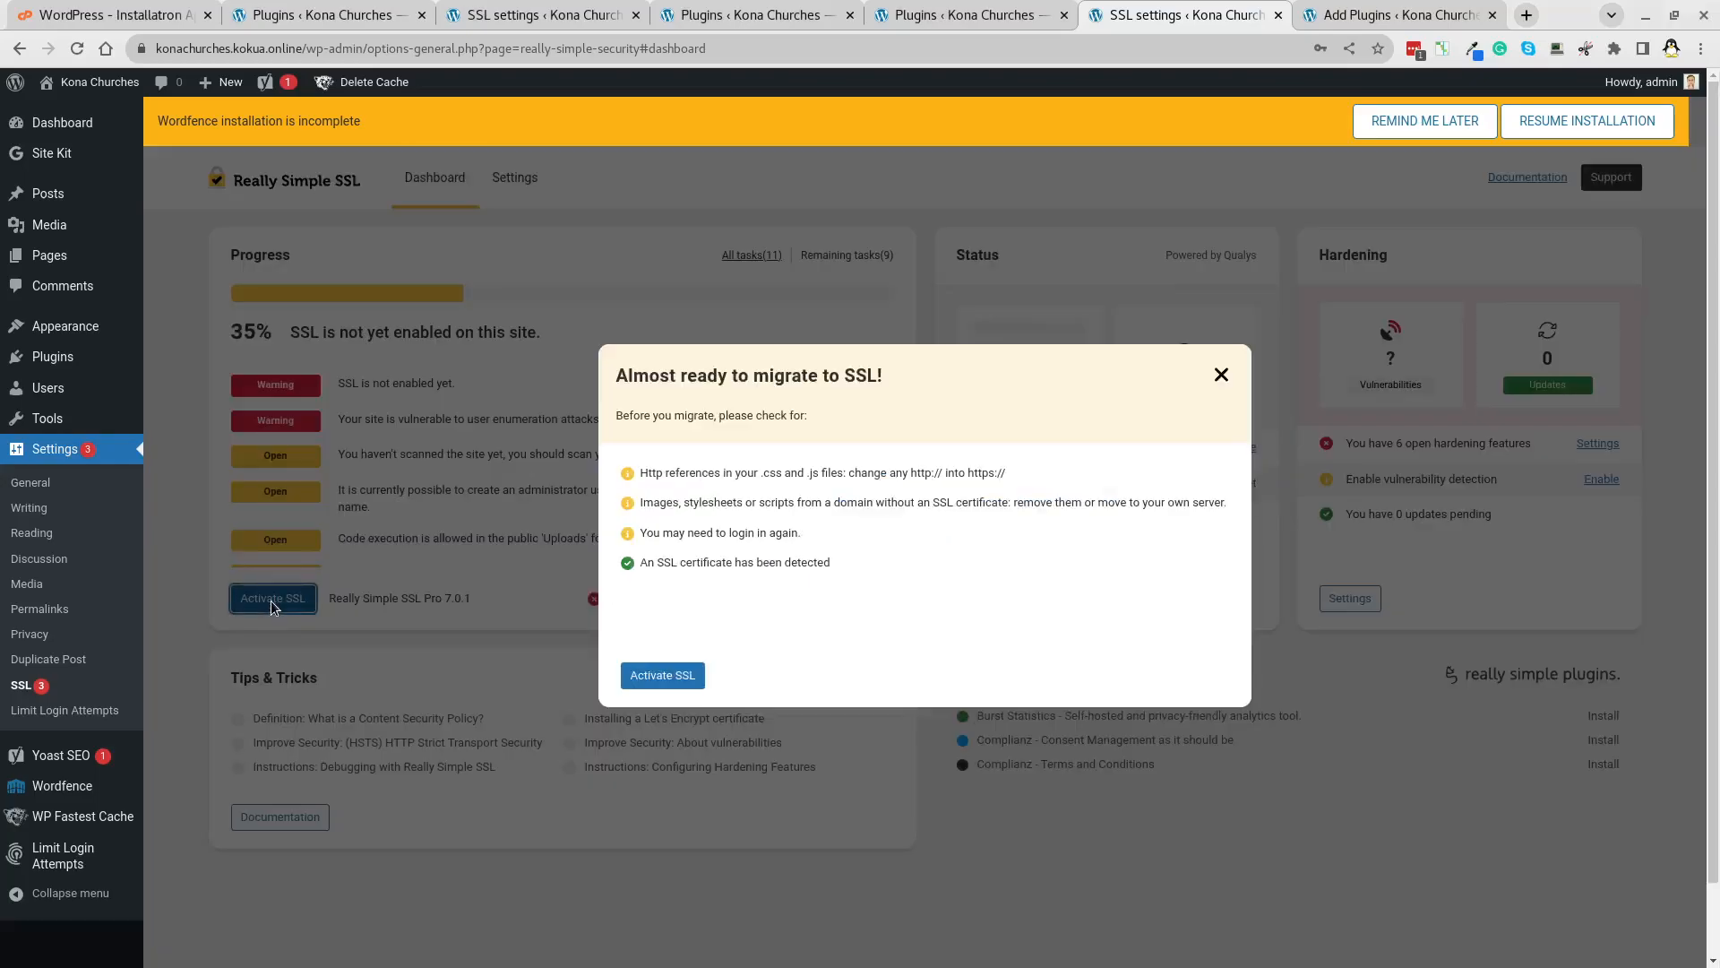
click(659, 675)
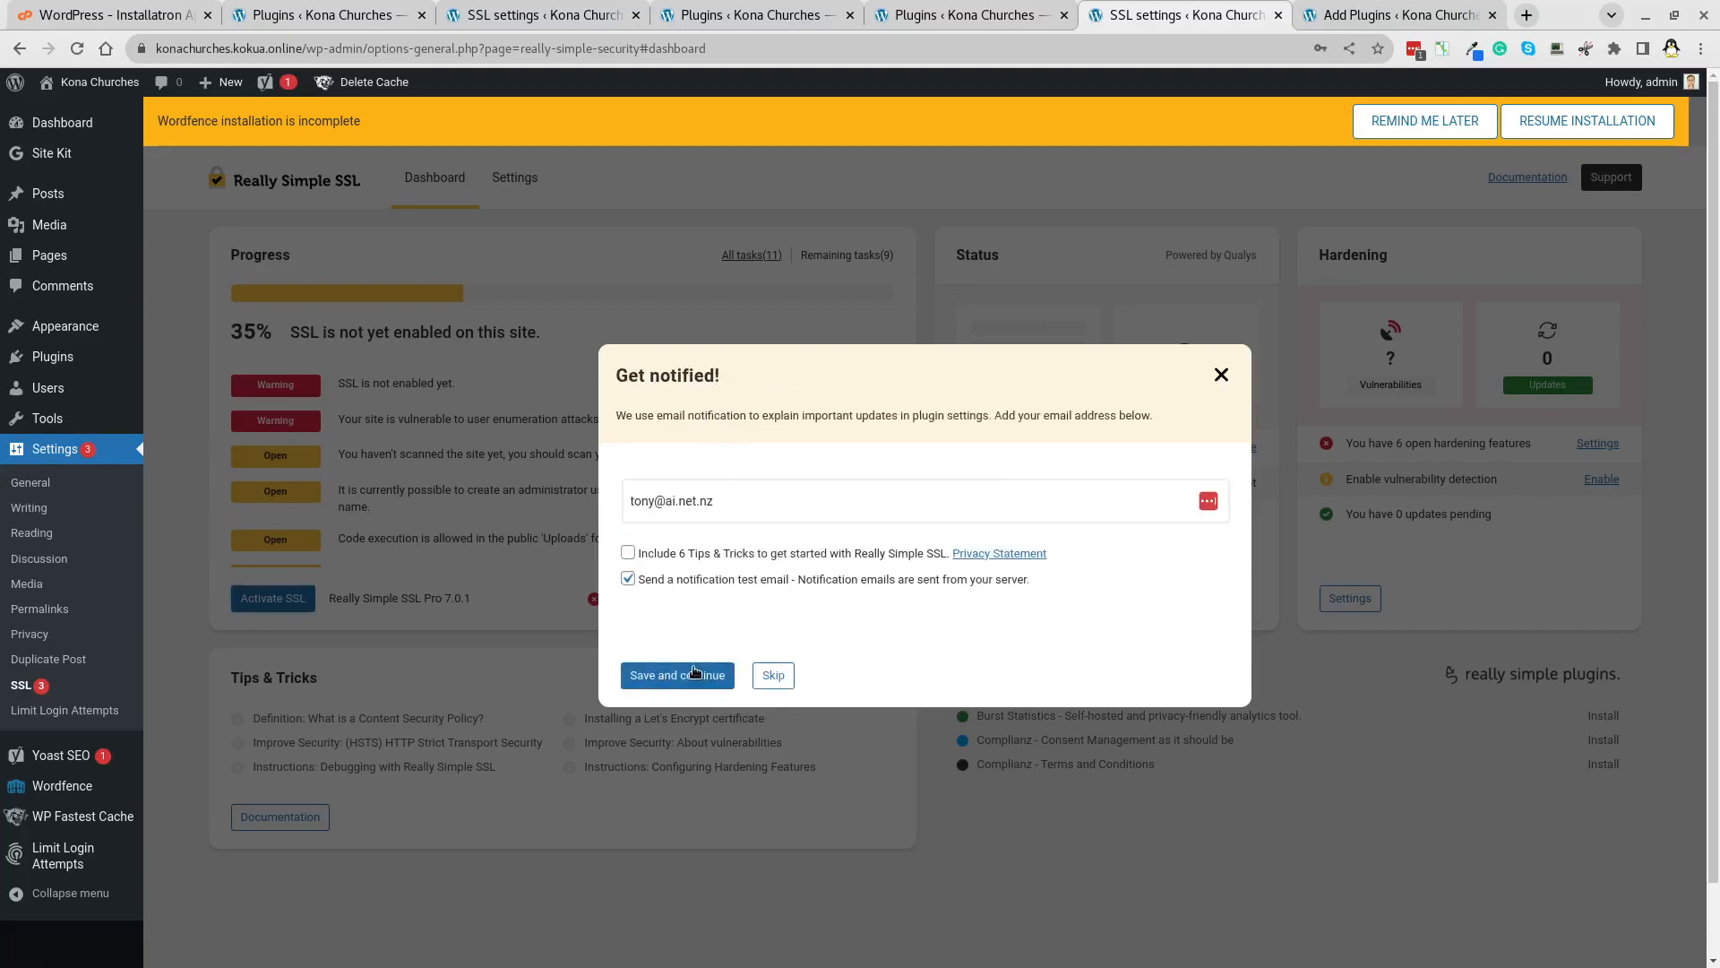
click(628, 578)
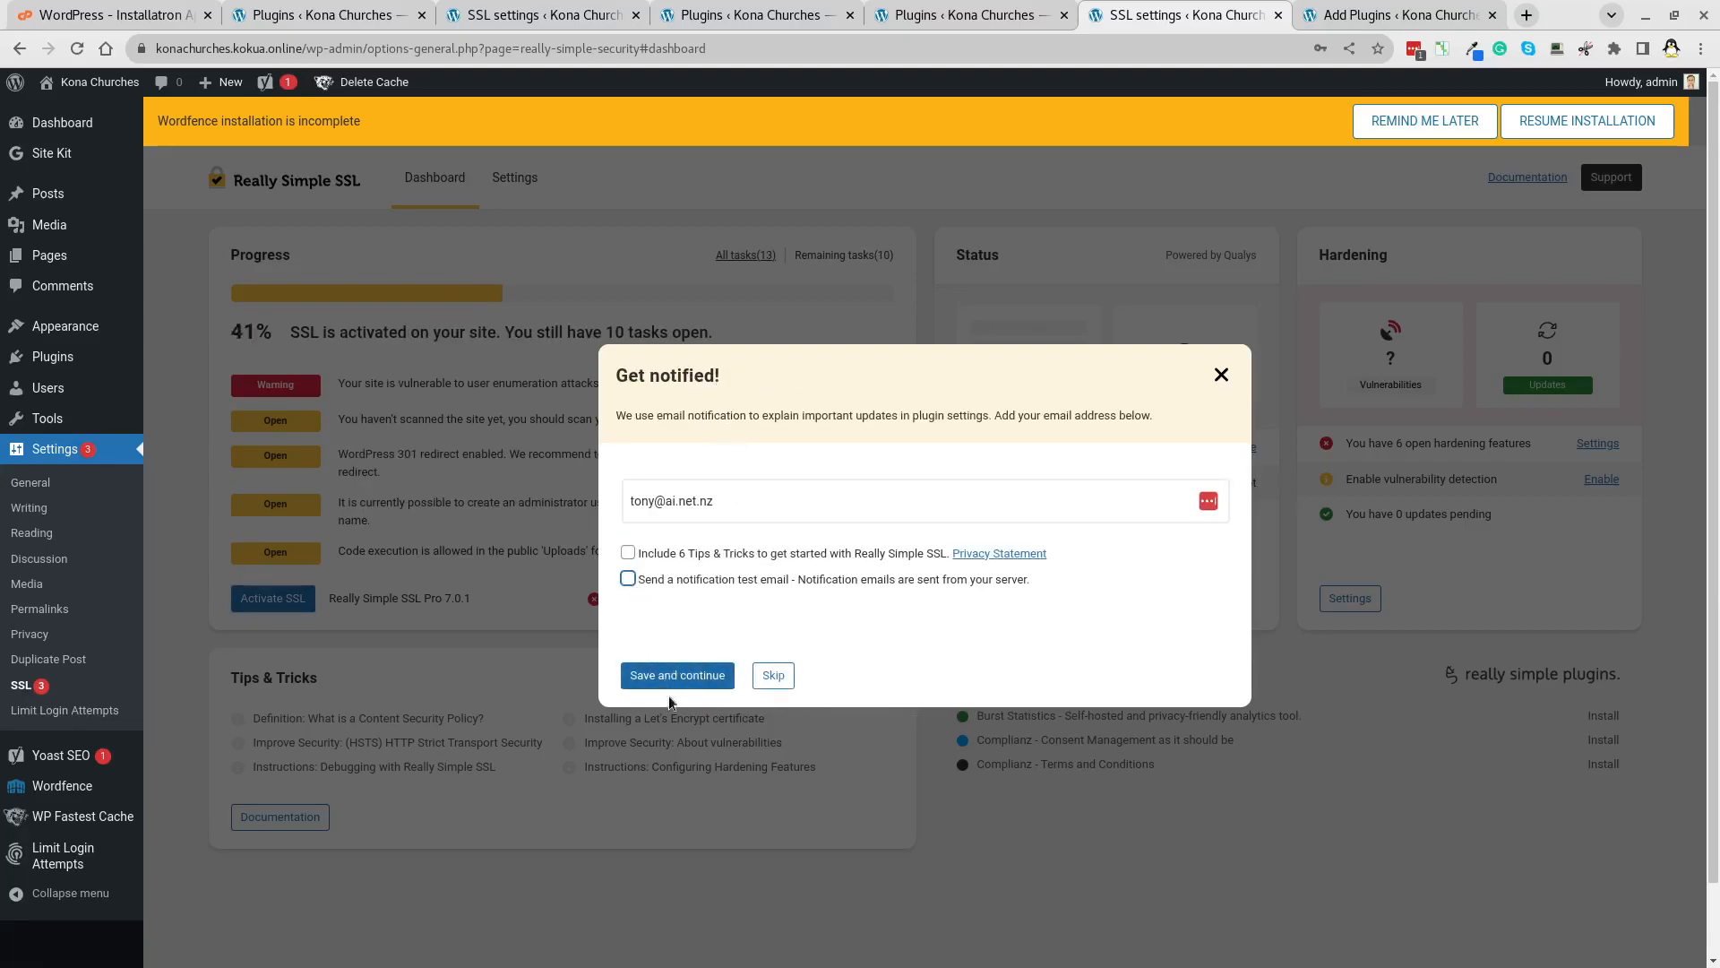
click(701, 686)
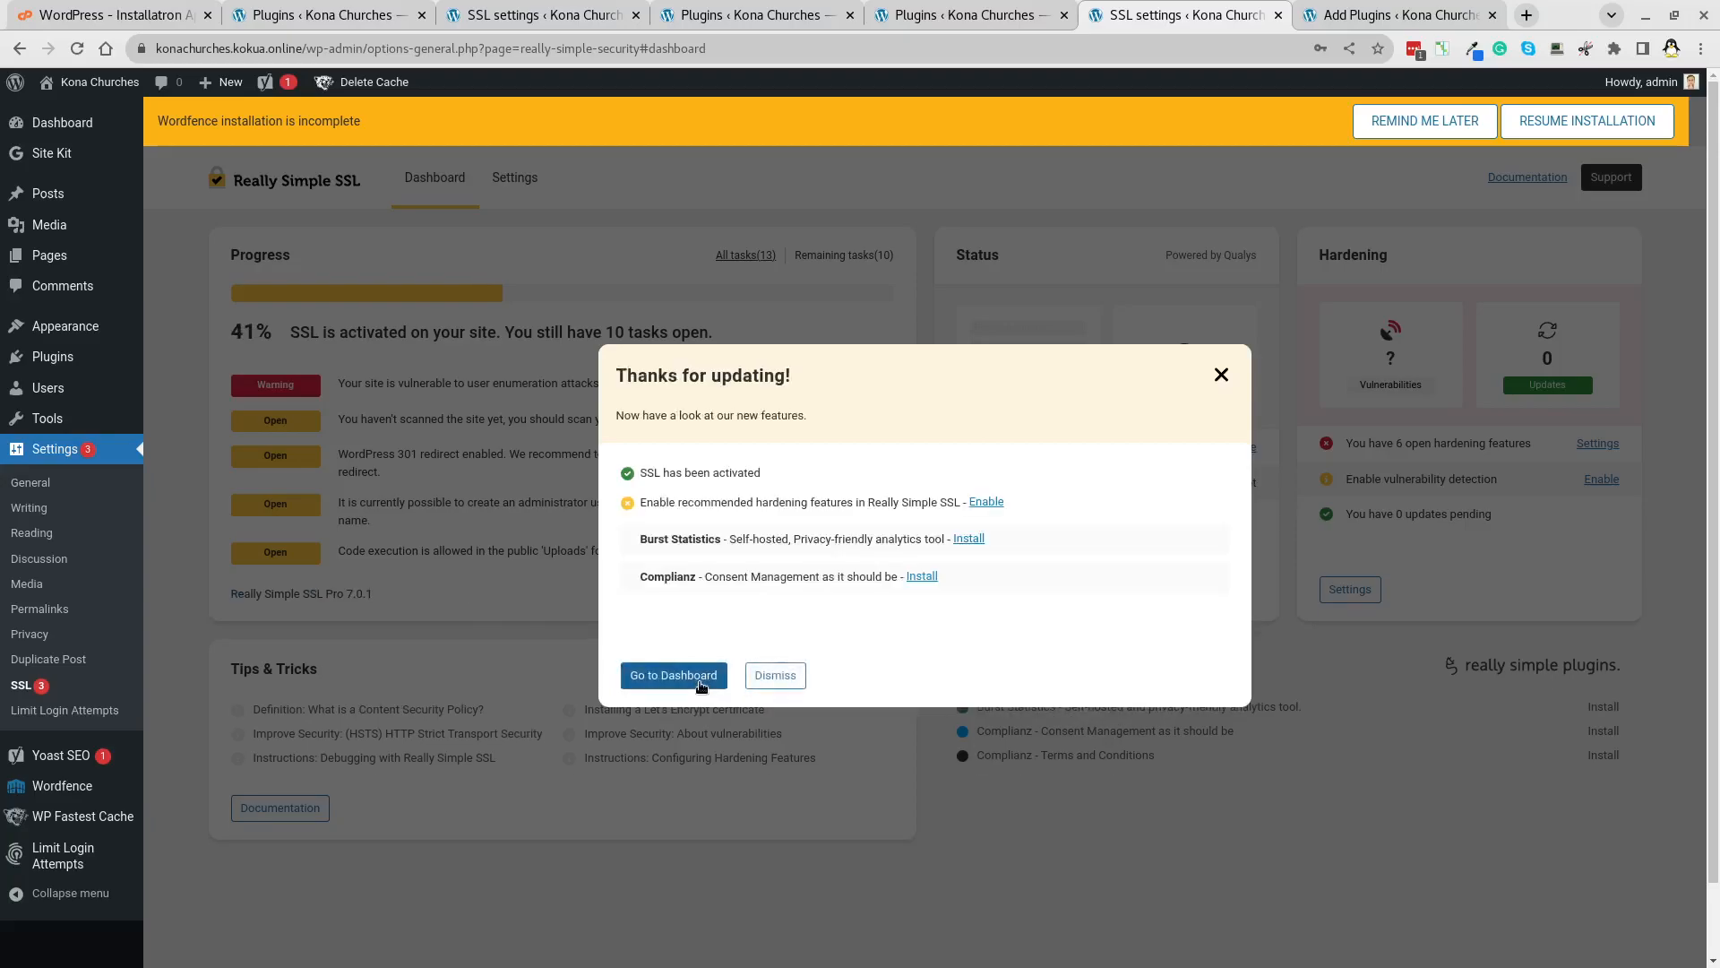
click(701, 686)
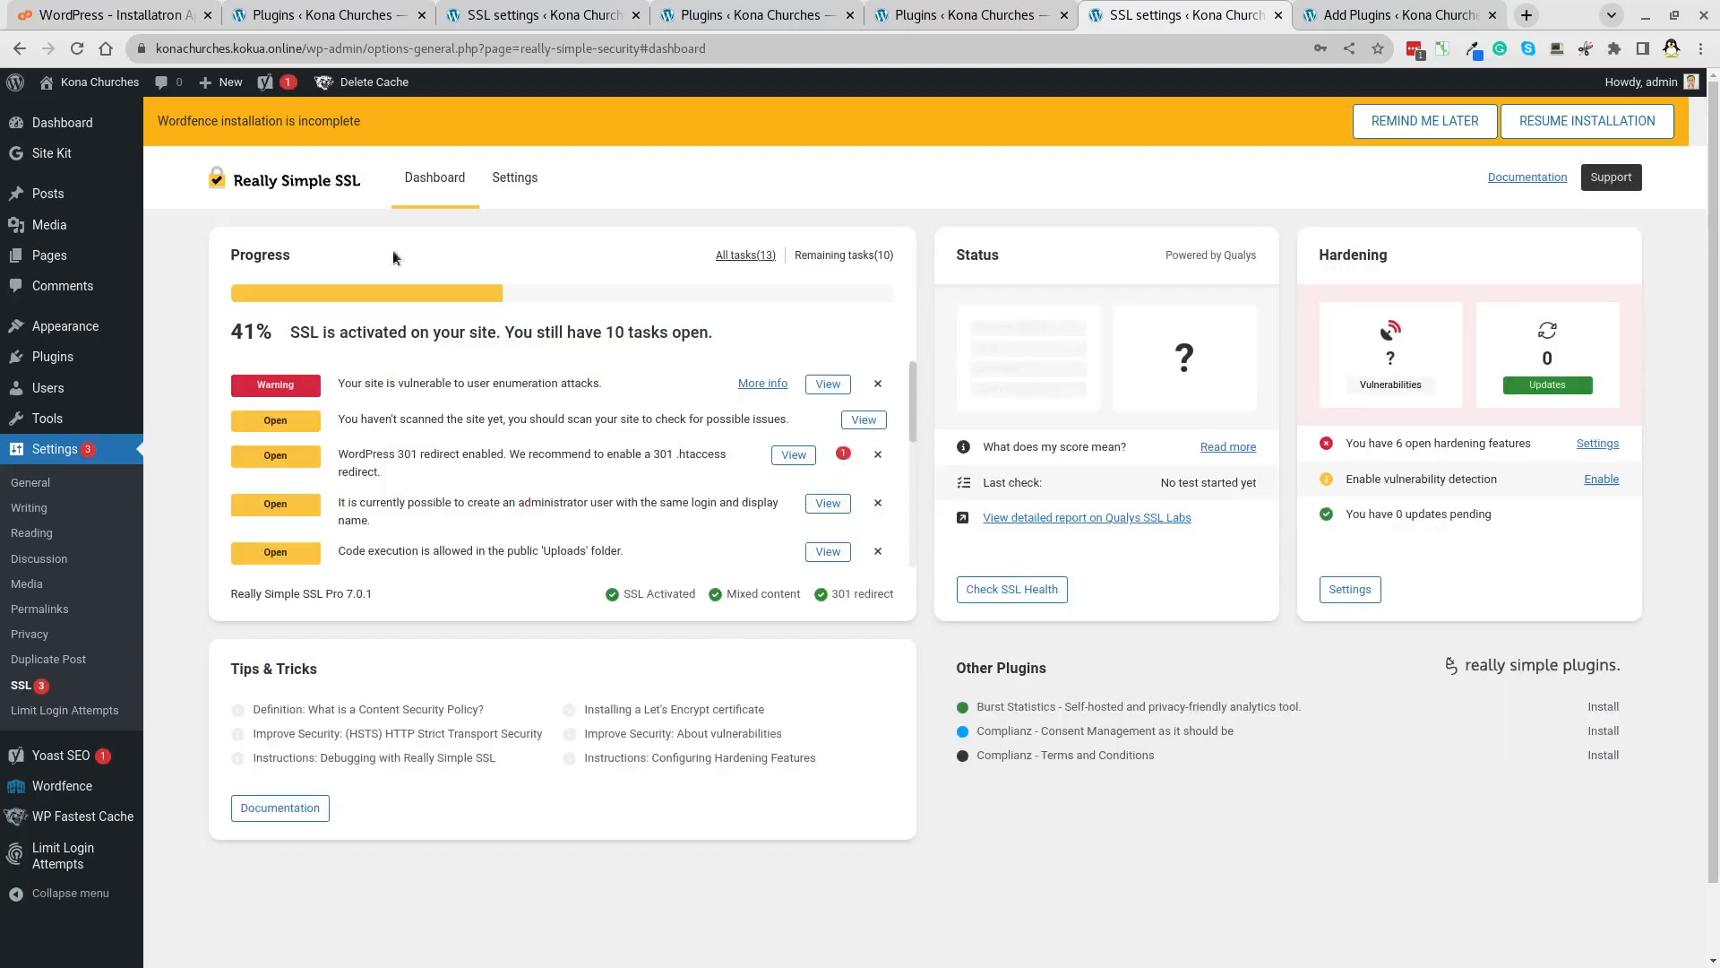
Set the SSL redirect method to 301 .htaccess and save the general settings.
click(527, 186)
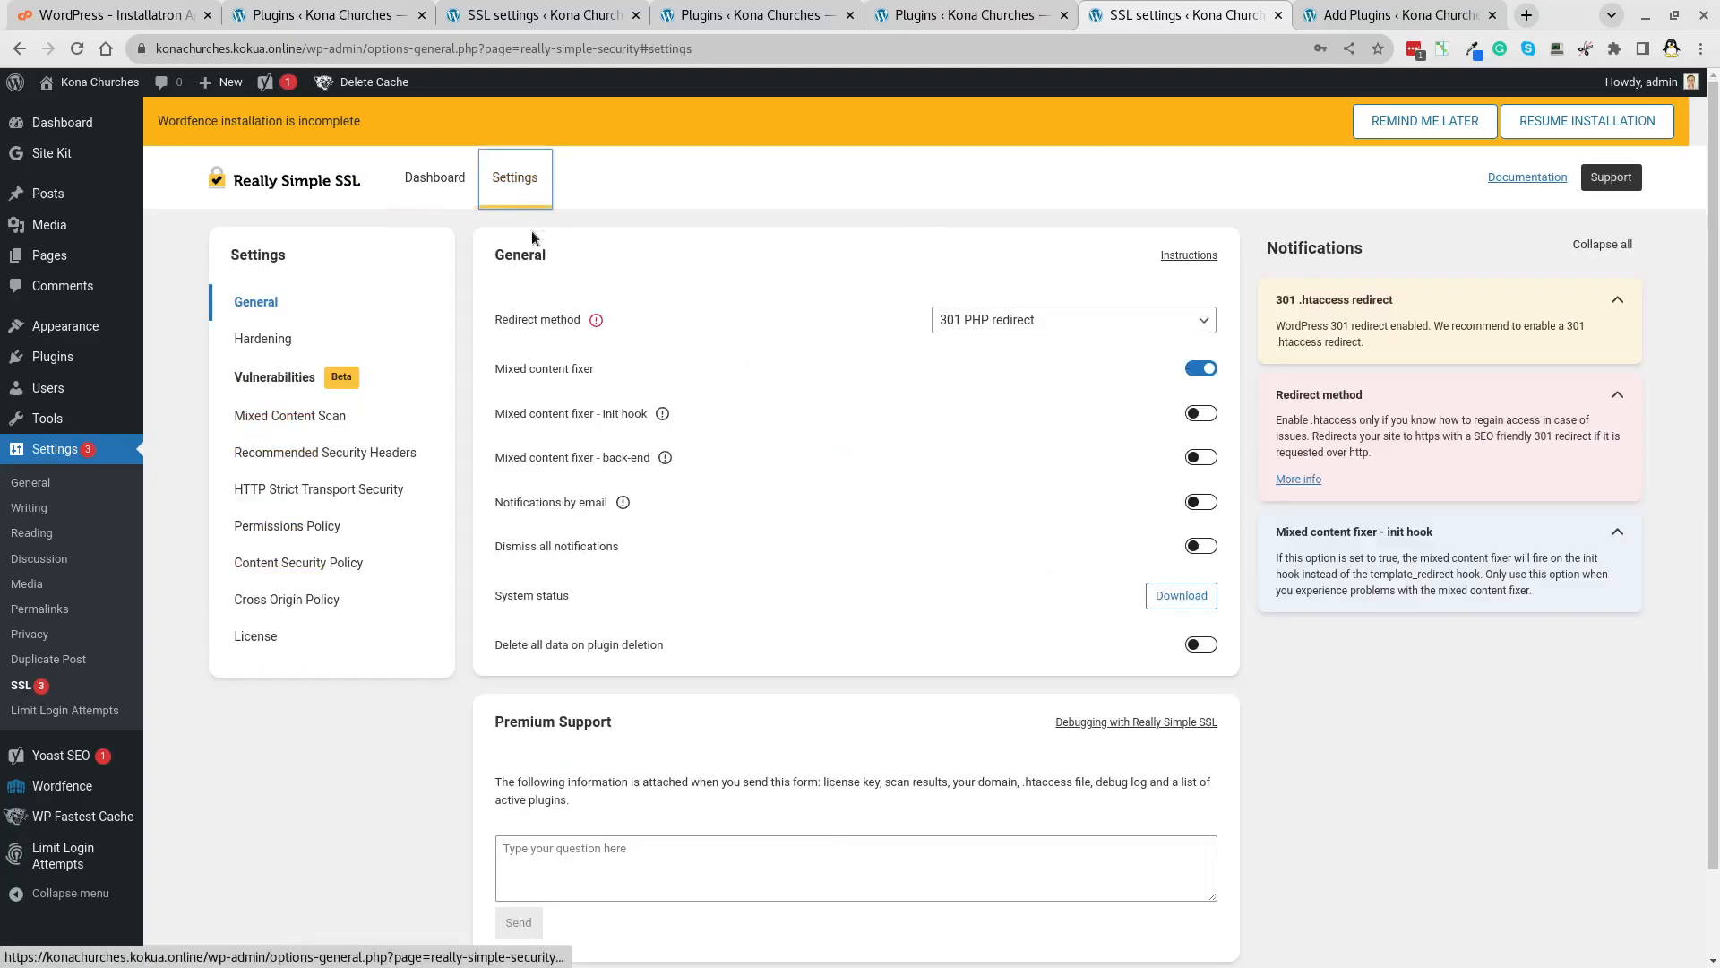
click(1095, 321)
click(1080, 370)
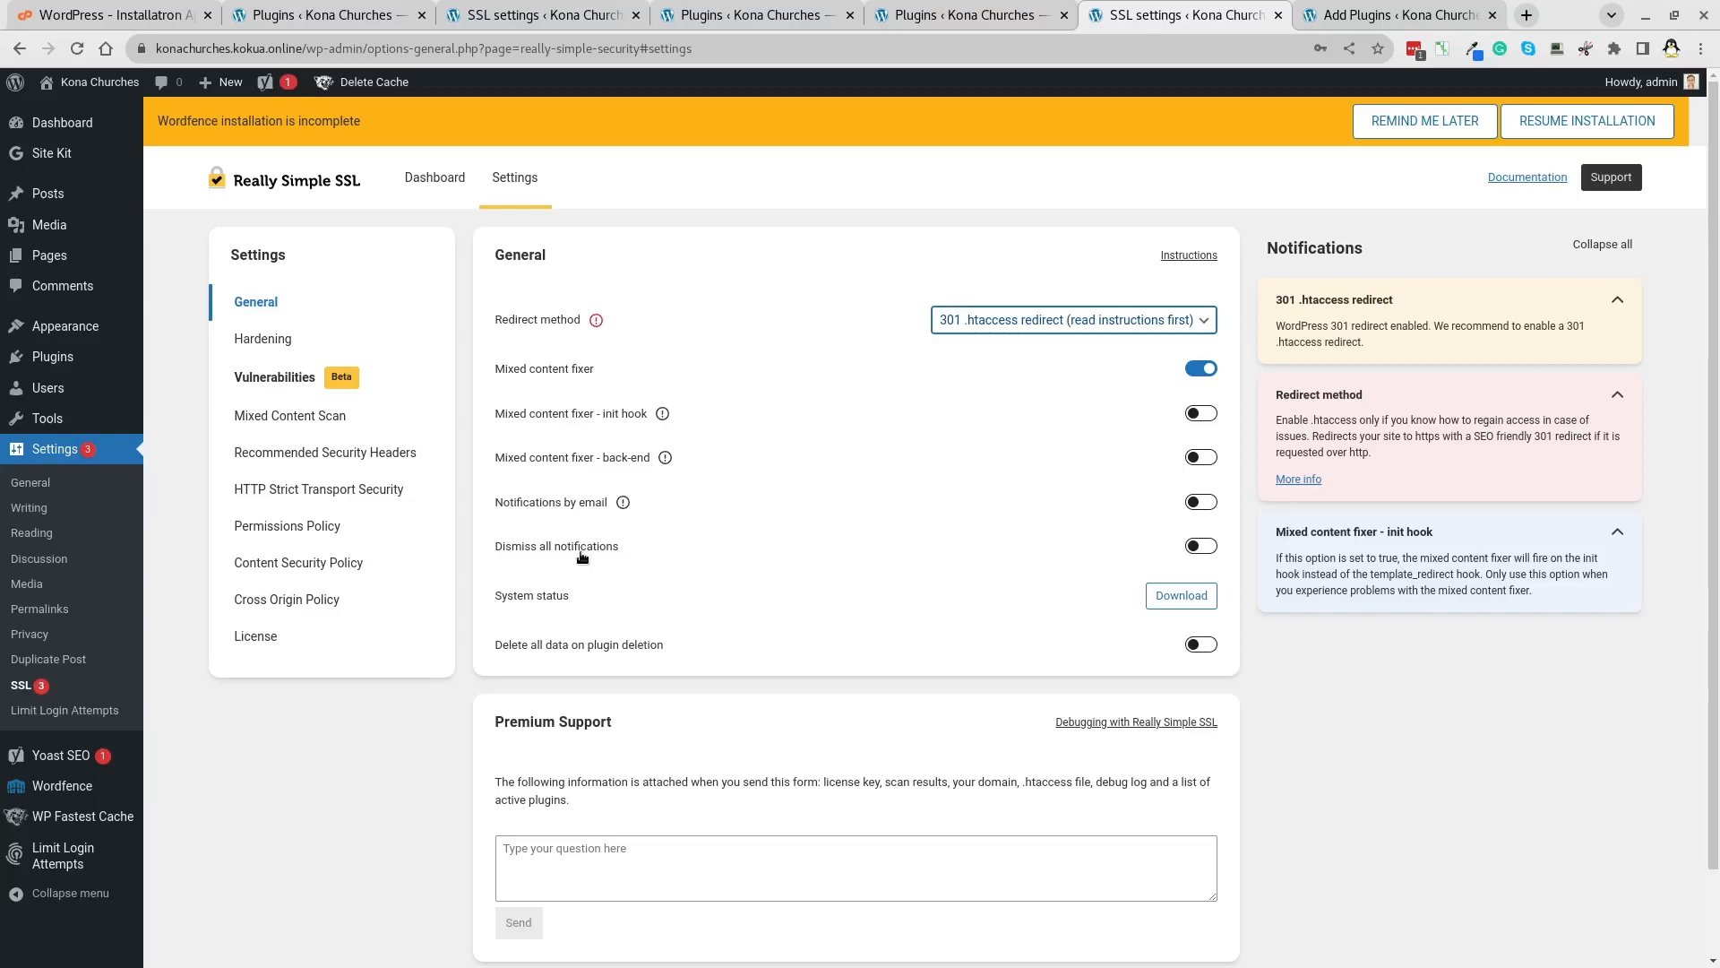
scroll(964, 739, down, 1)
click(1184, 895)
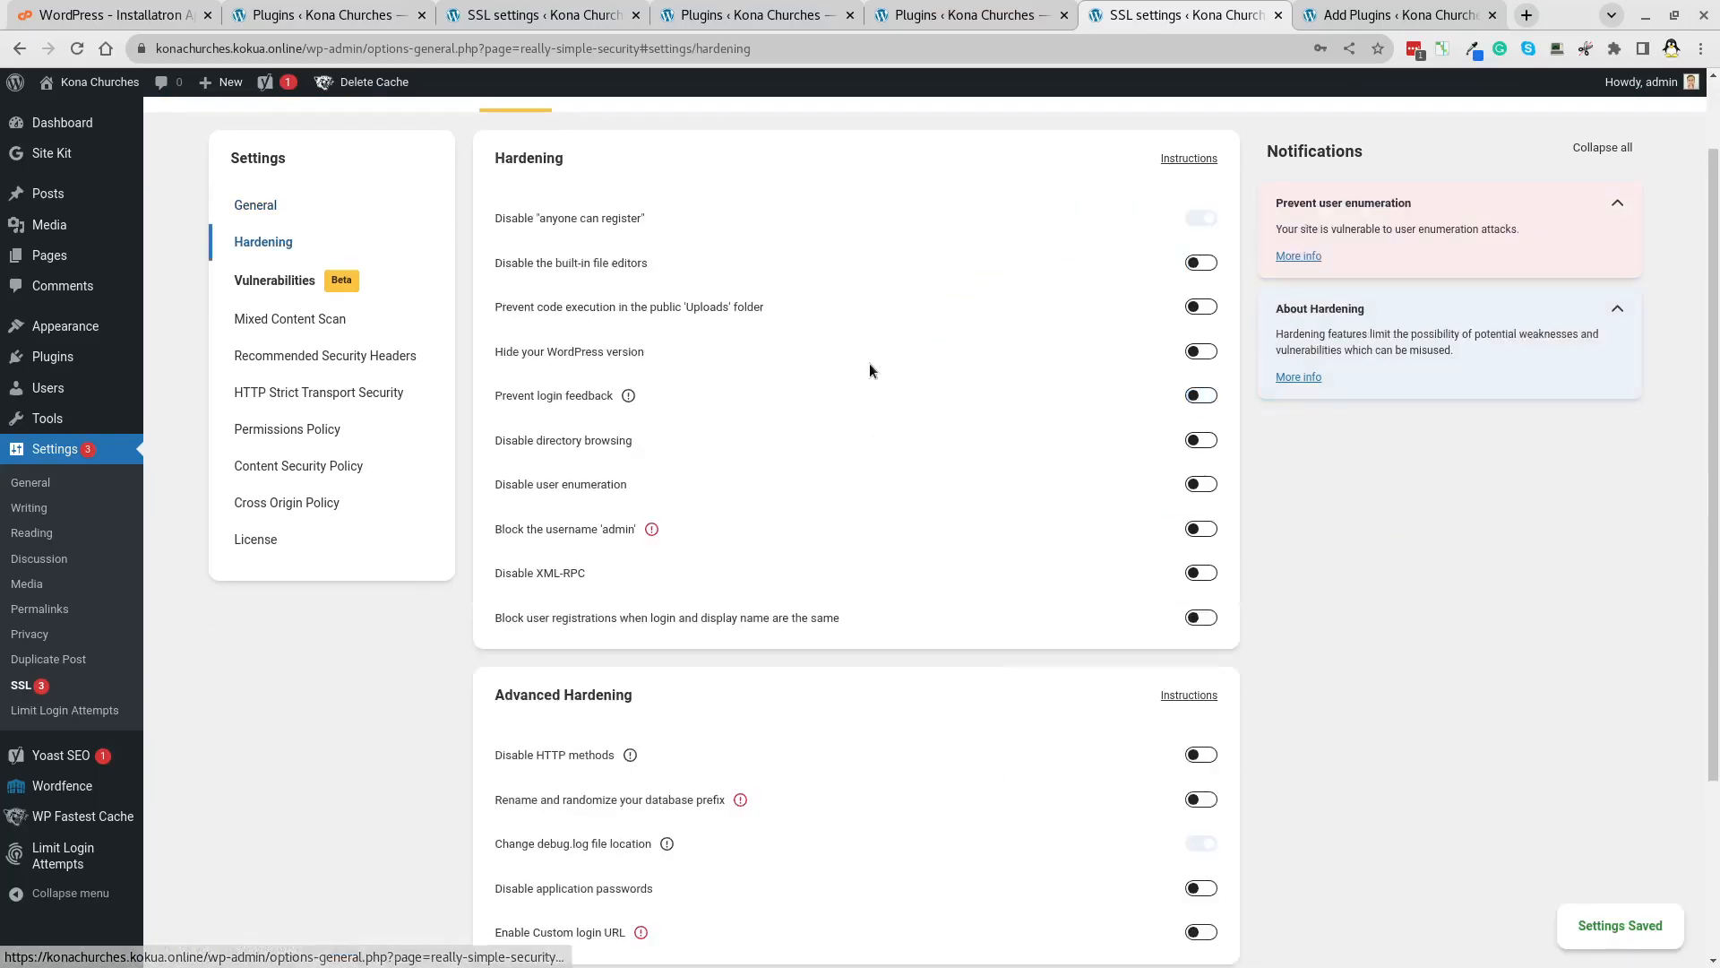
Turn on all nine basic hardening options, including disabling XML-RPC and user enumeration.
click(1200, 262)
click(1200, 307)
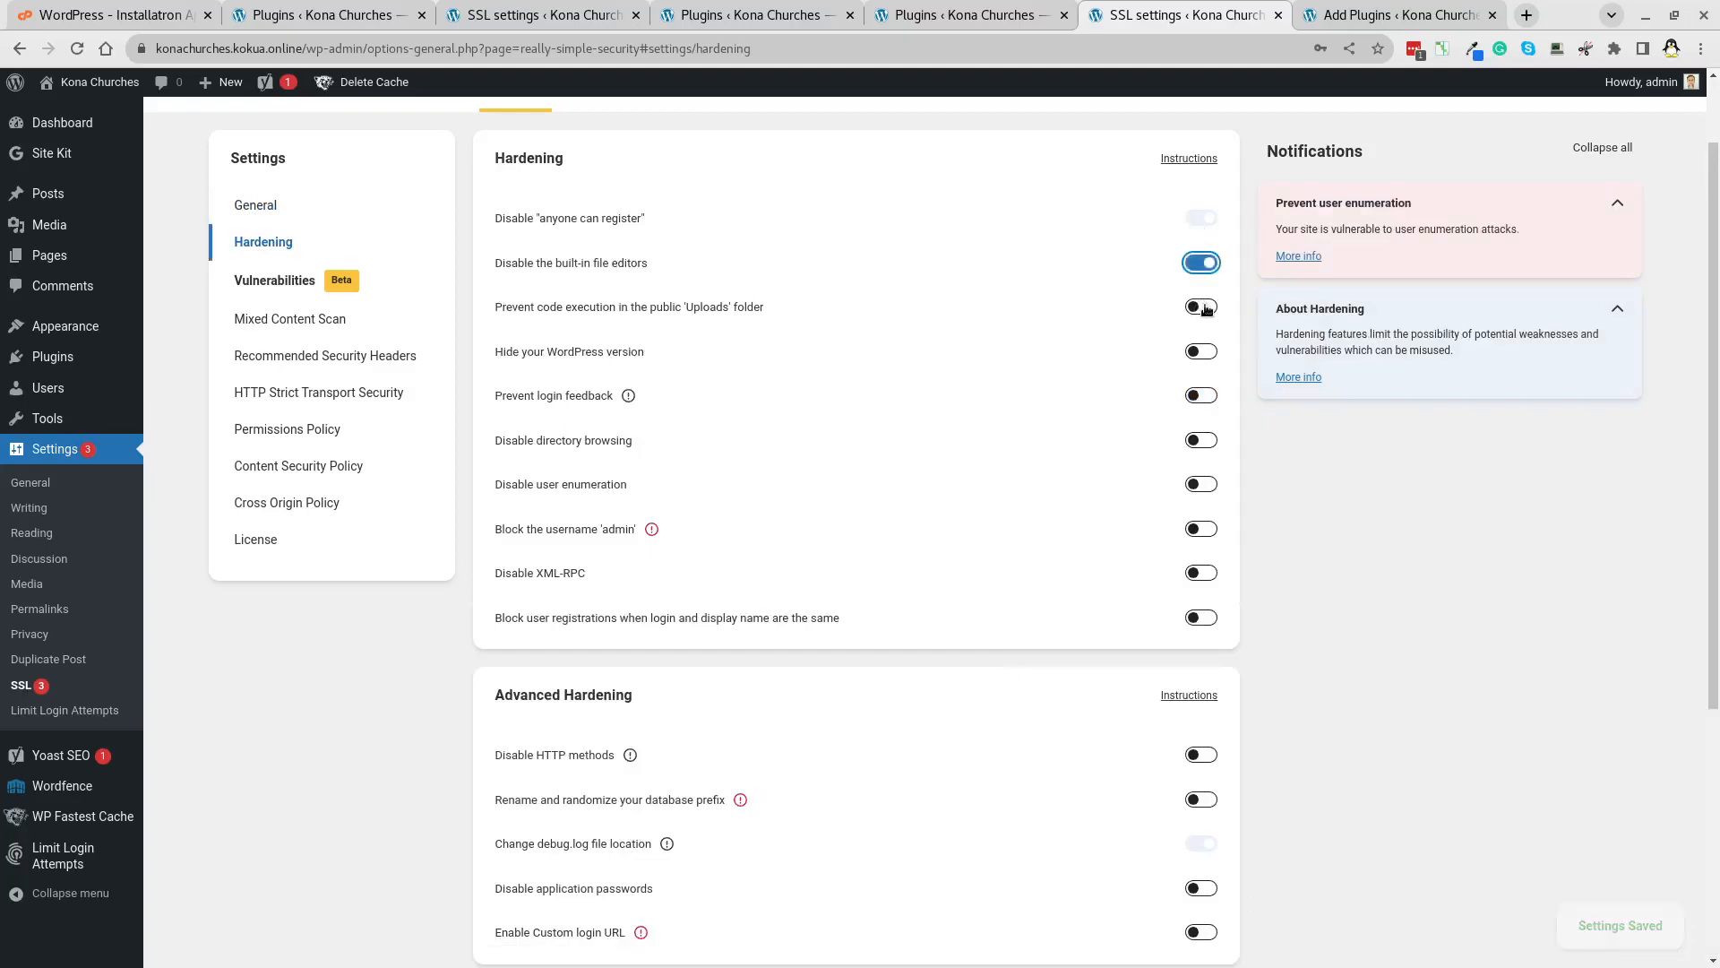
click(1207, 353)
click(1194, 397)
click(1198, 443)
click(1204, 489)
click(1203, 531)
click(1206, 578)
click(1207, 624)
Enable disabling HTTP methods and renaming the database prefix, then save the hardening settings.
scroll(1138, 427, down, 4)
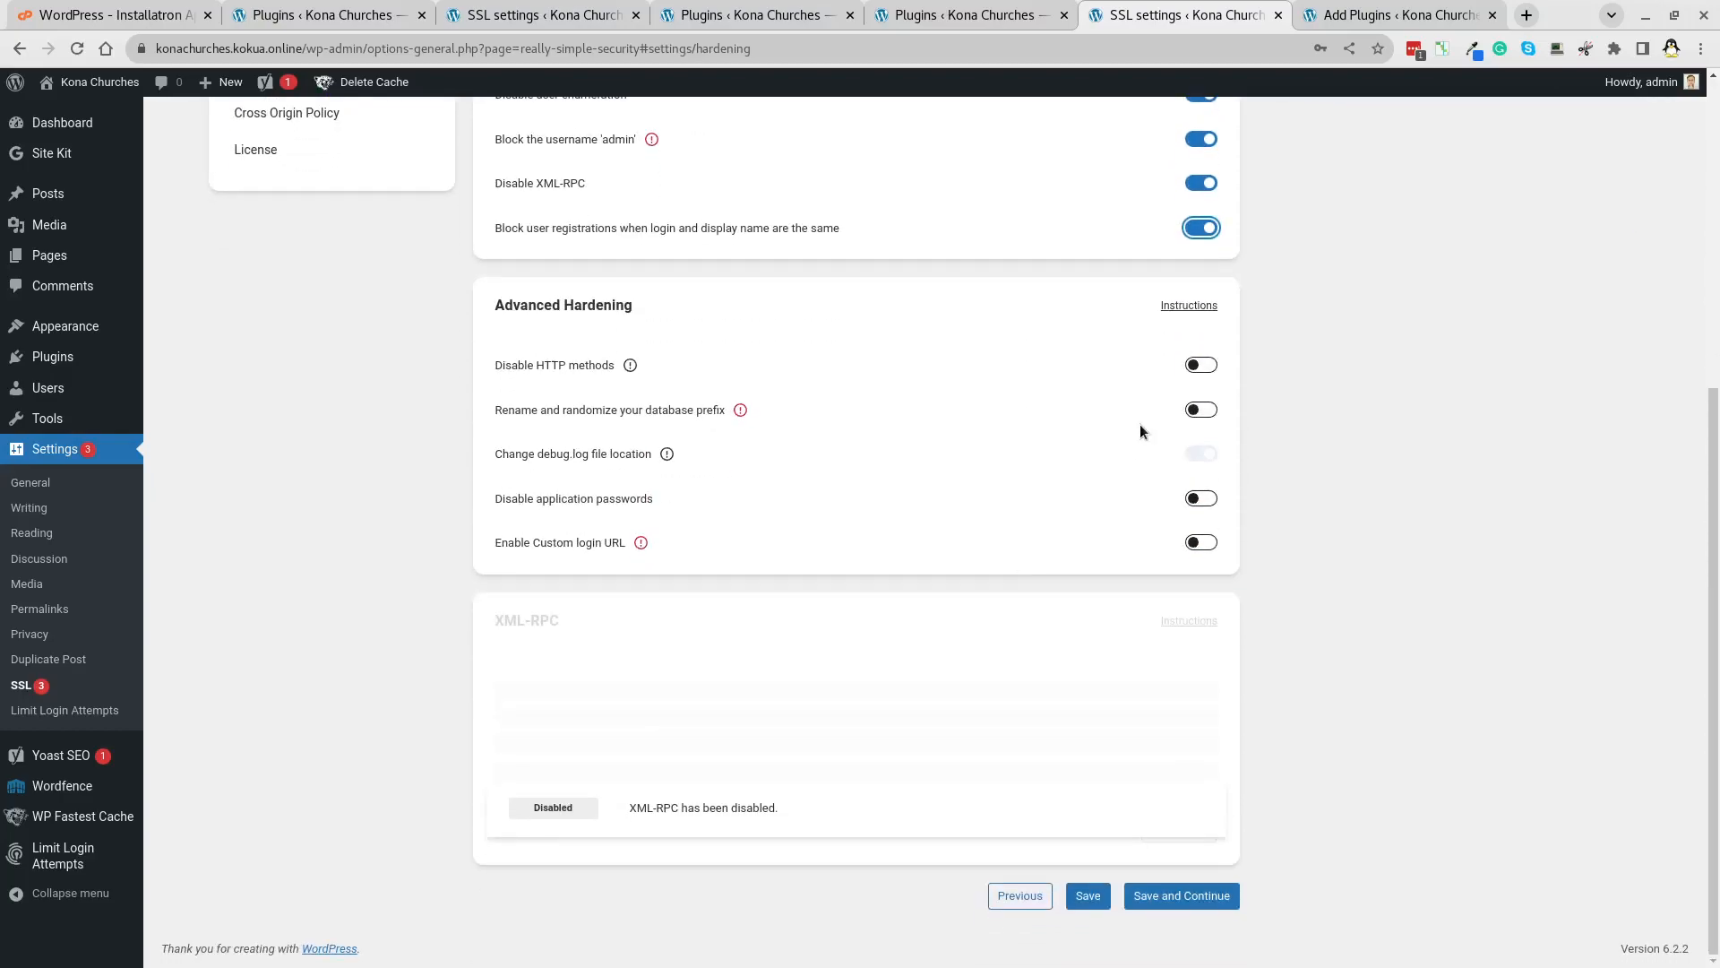
click(1202, 366)
click(1206, 414)
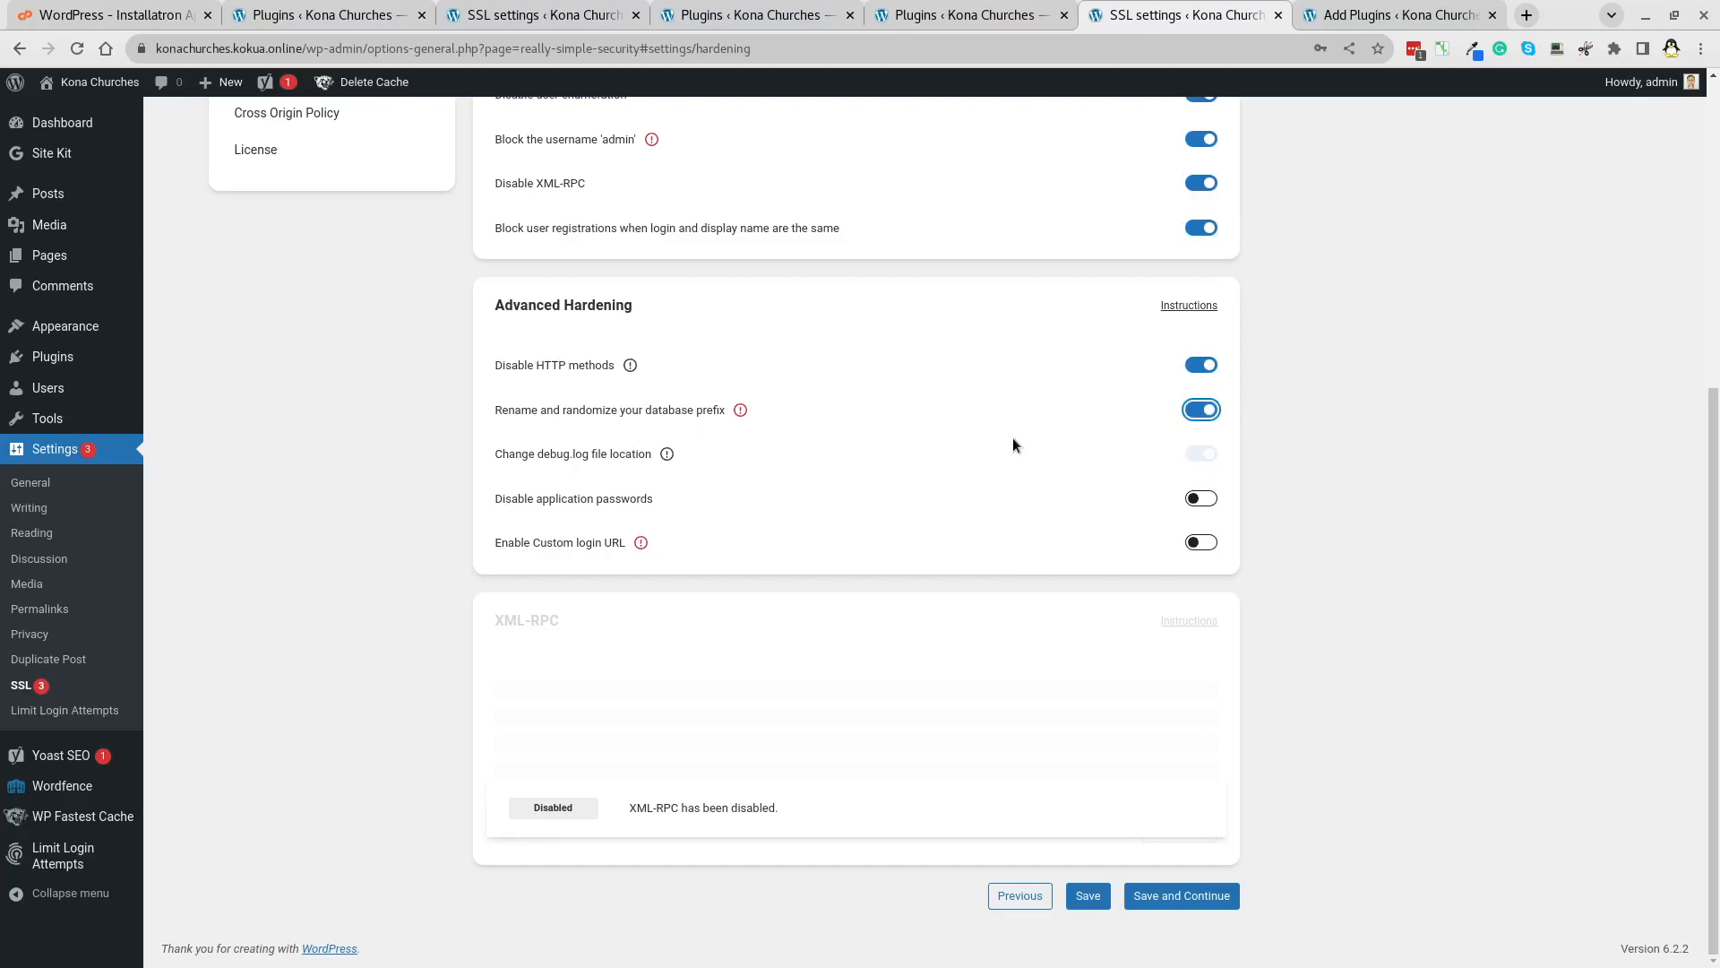
click(1174, 897)
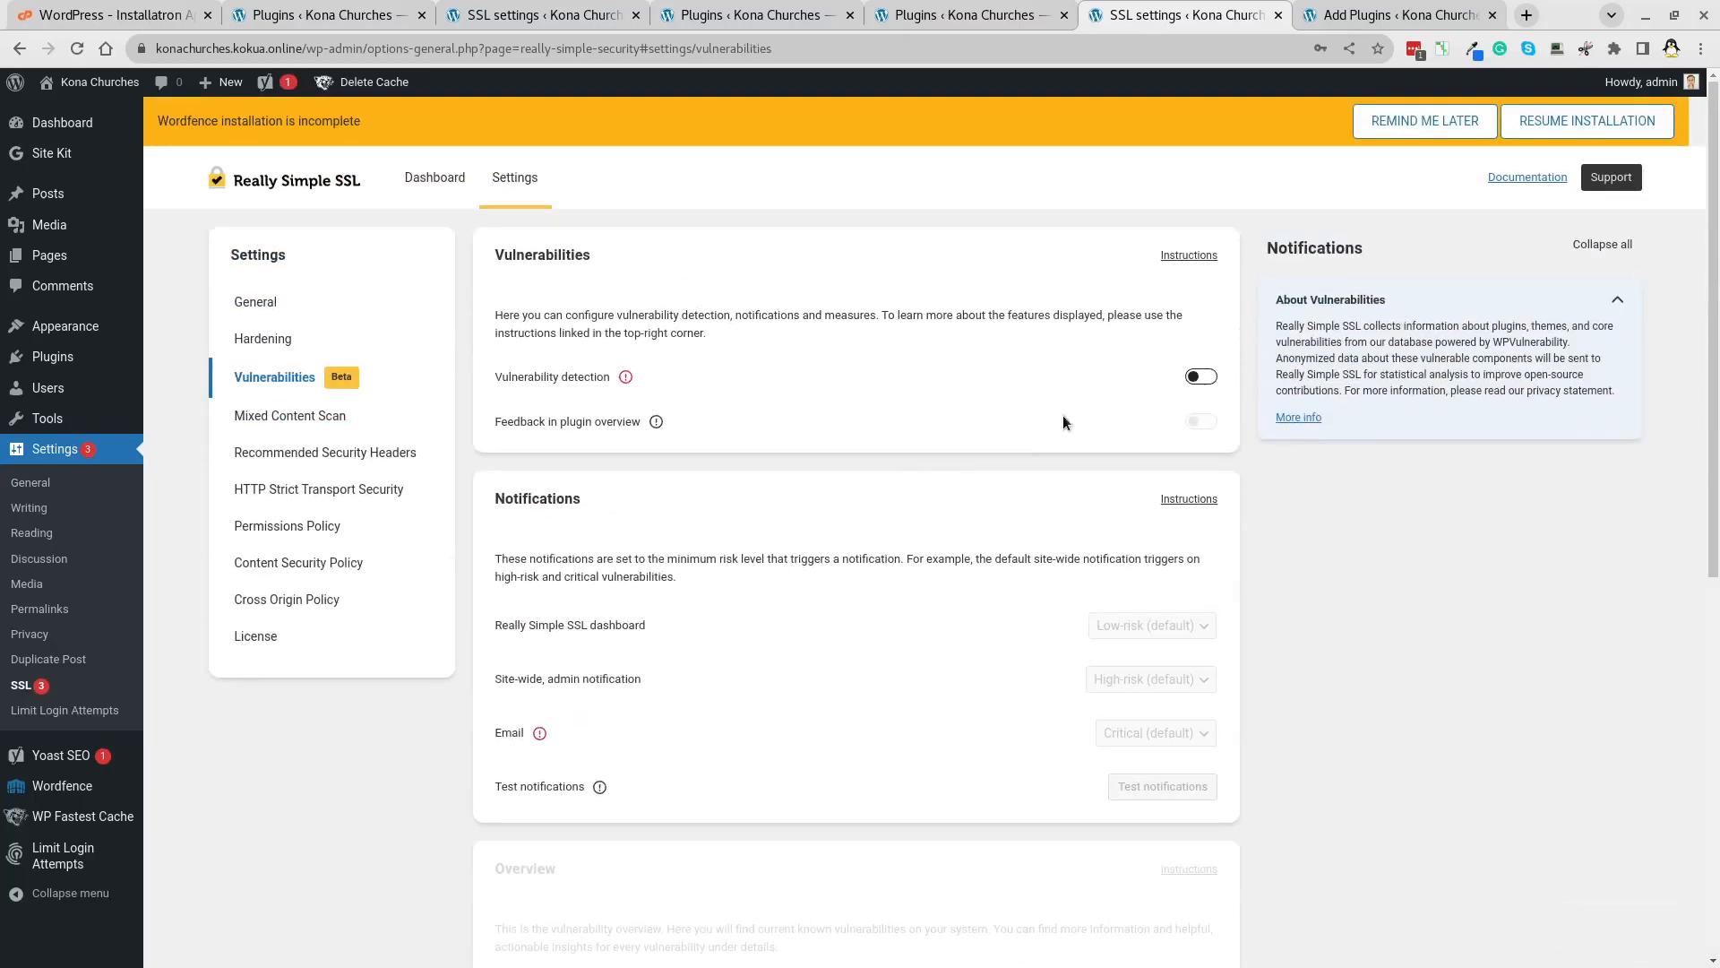
Save vulnerability settings, run a mixed content scan, and enable HTTP Strict Transport Security.
scroll(1063, 416, down, 3)
scroll(821, 362, up, 3)
scroll(838, 445, down, 8)
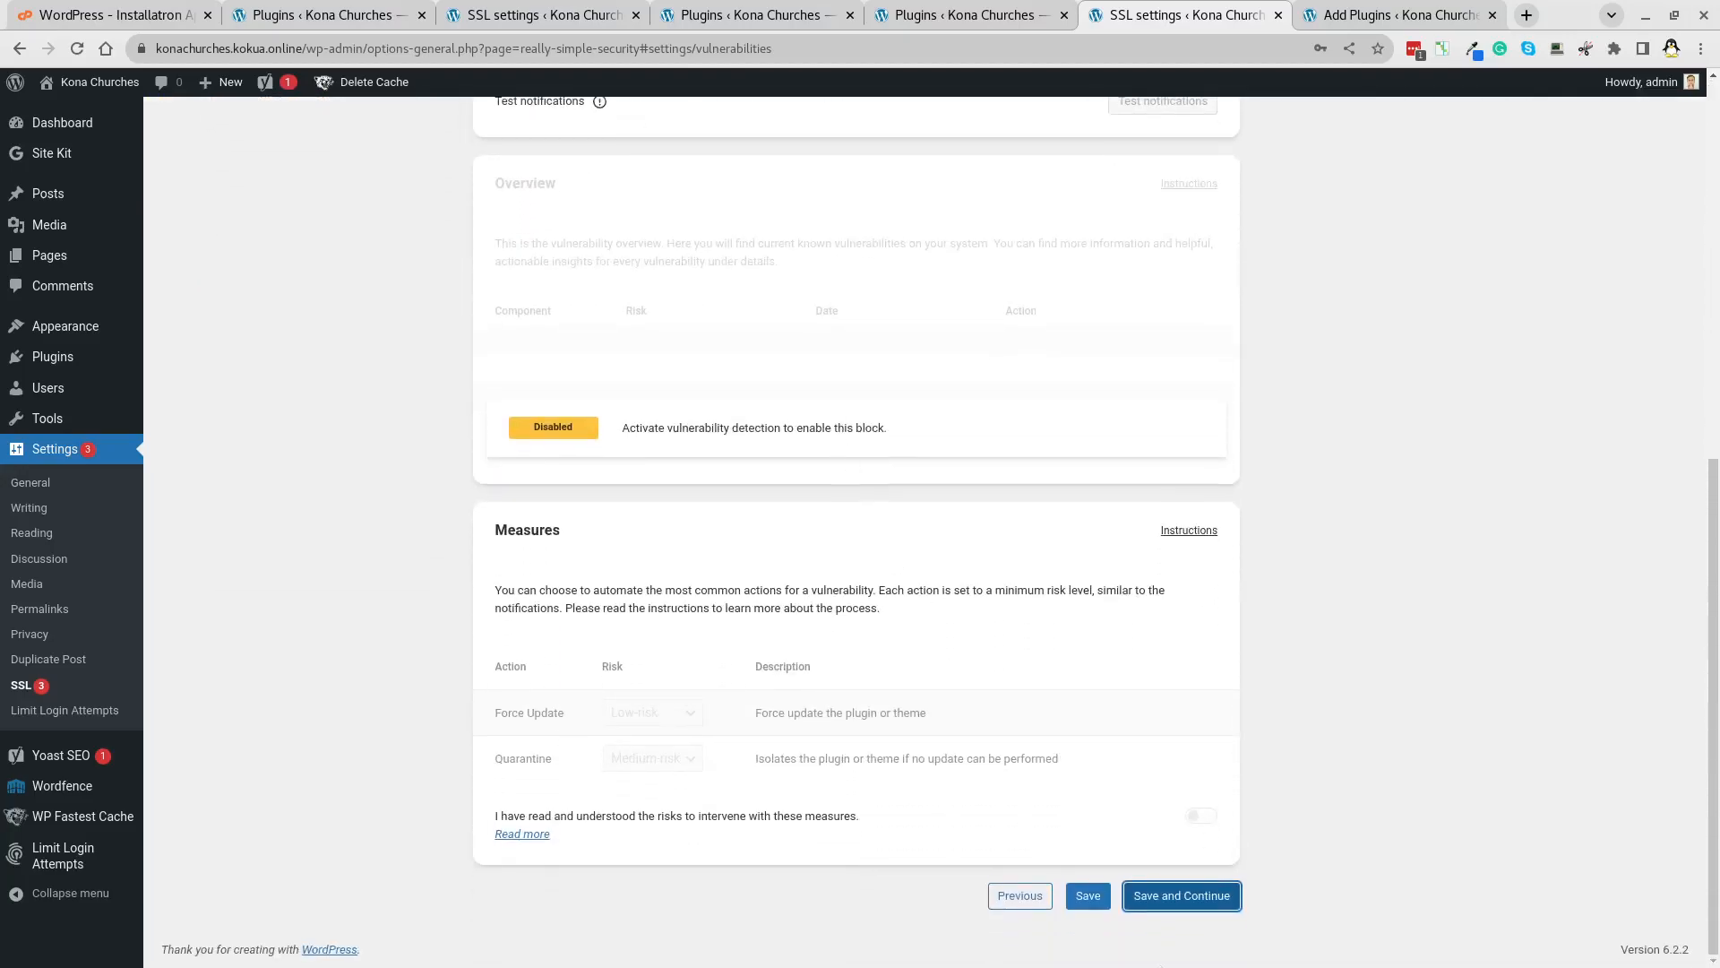
click(1174, 899)
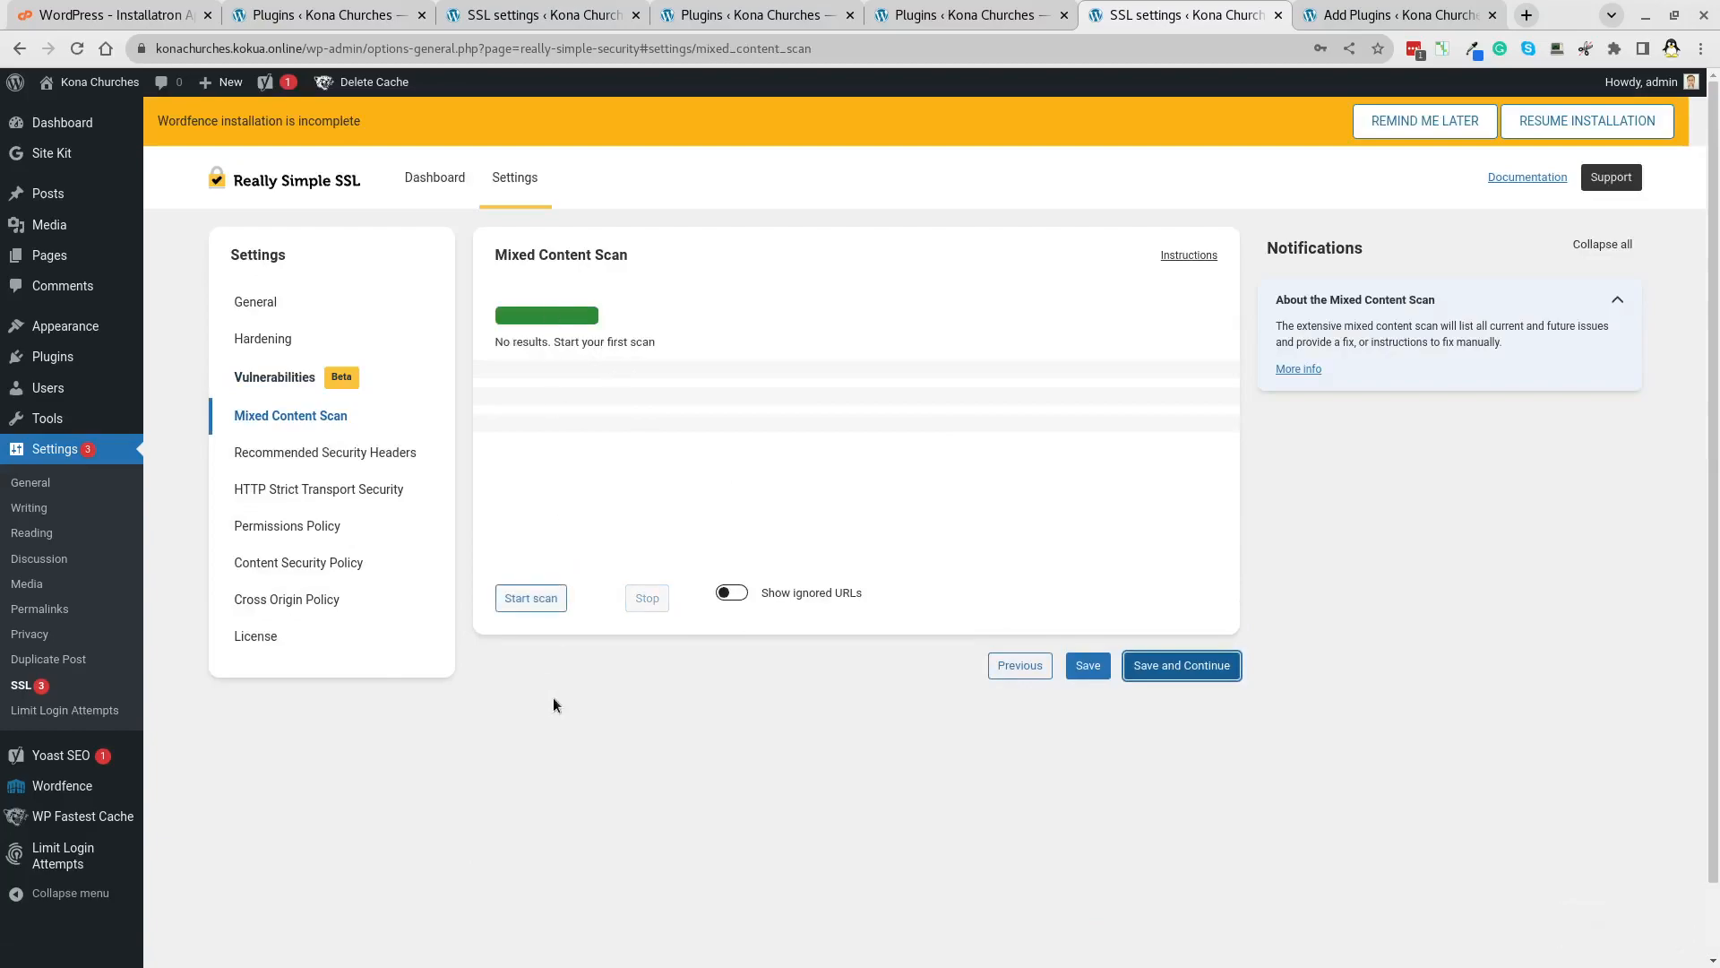
click(534, 598)
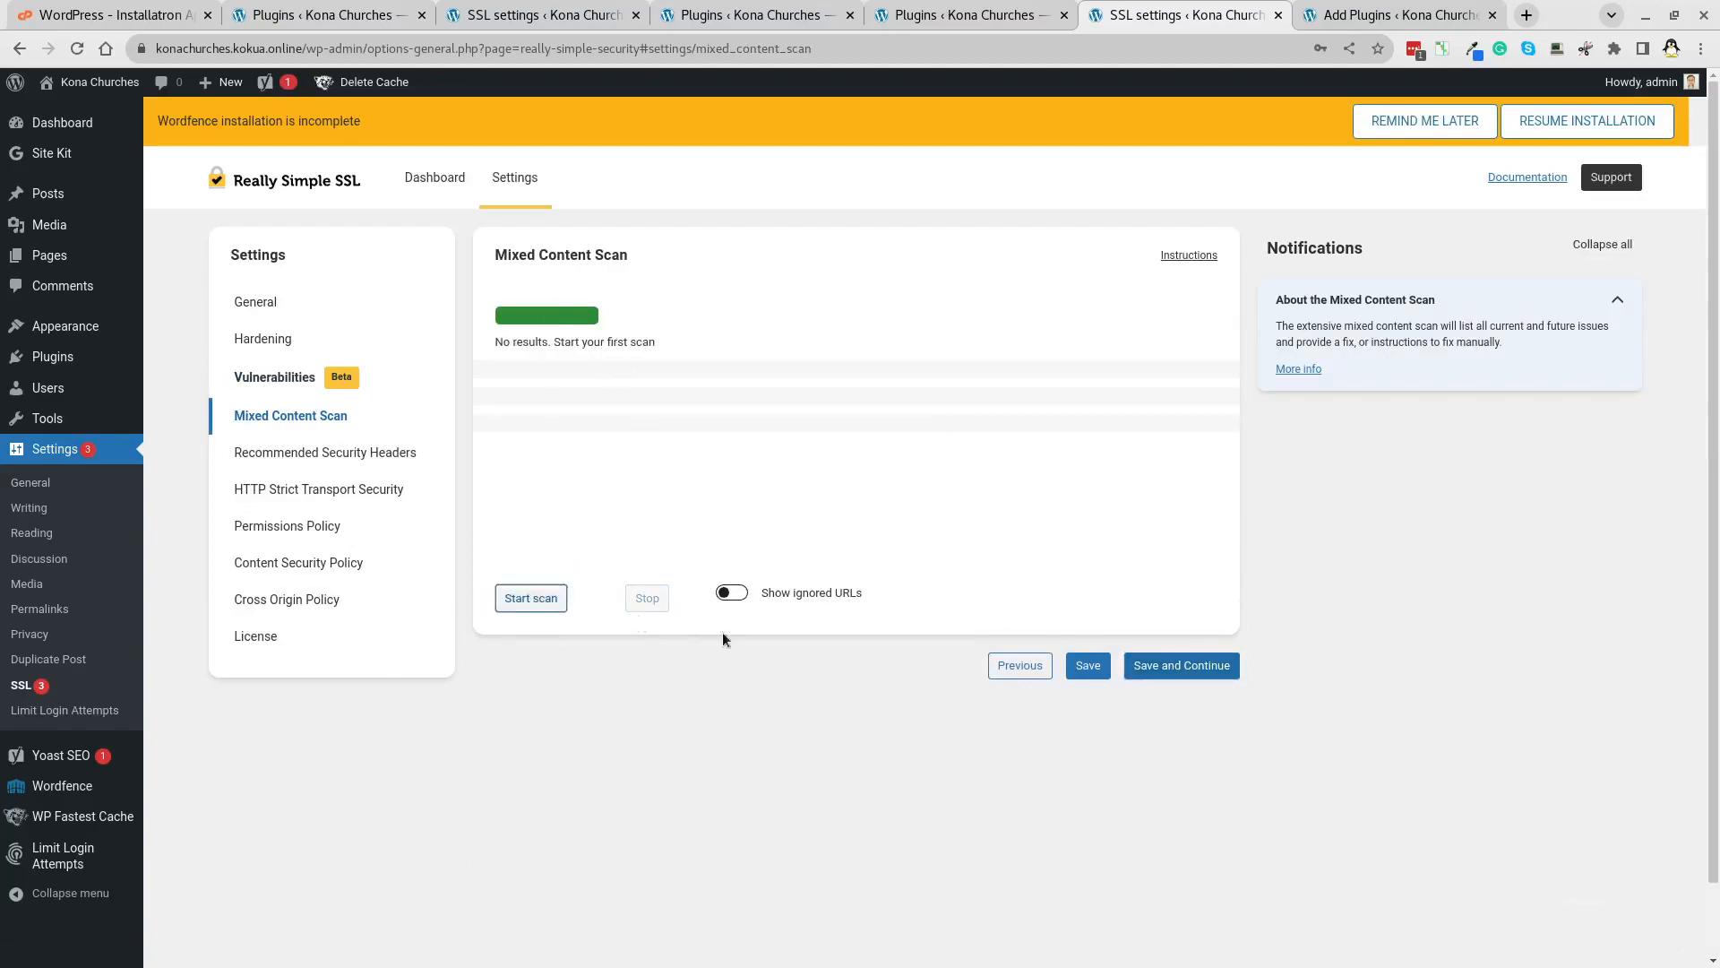
click(1199, 672)
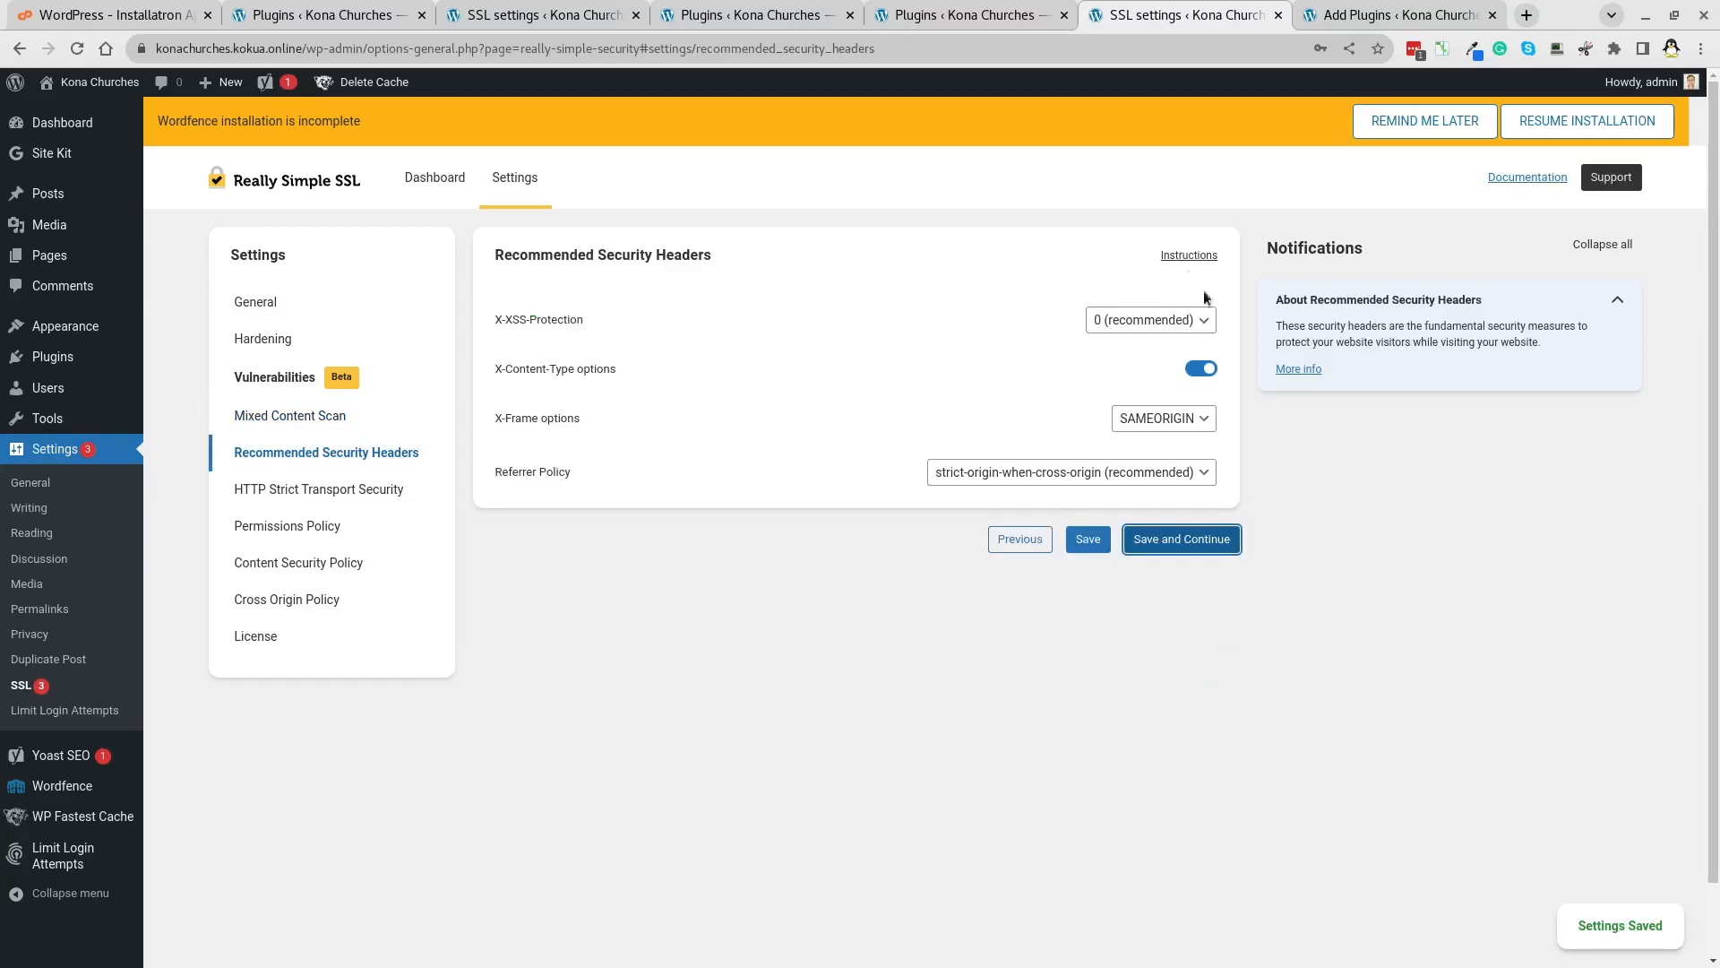
click(1171, 540)
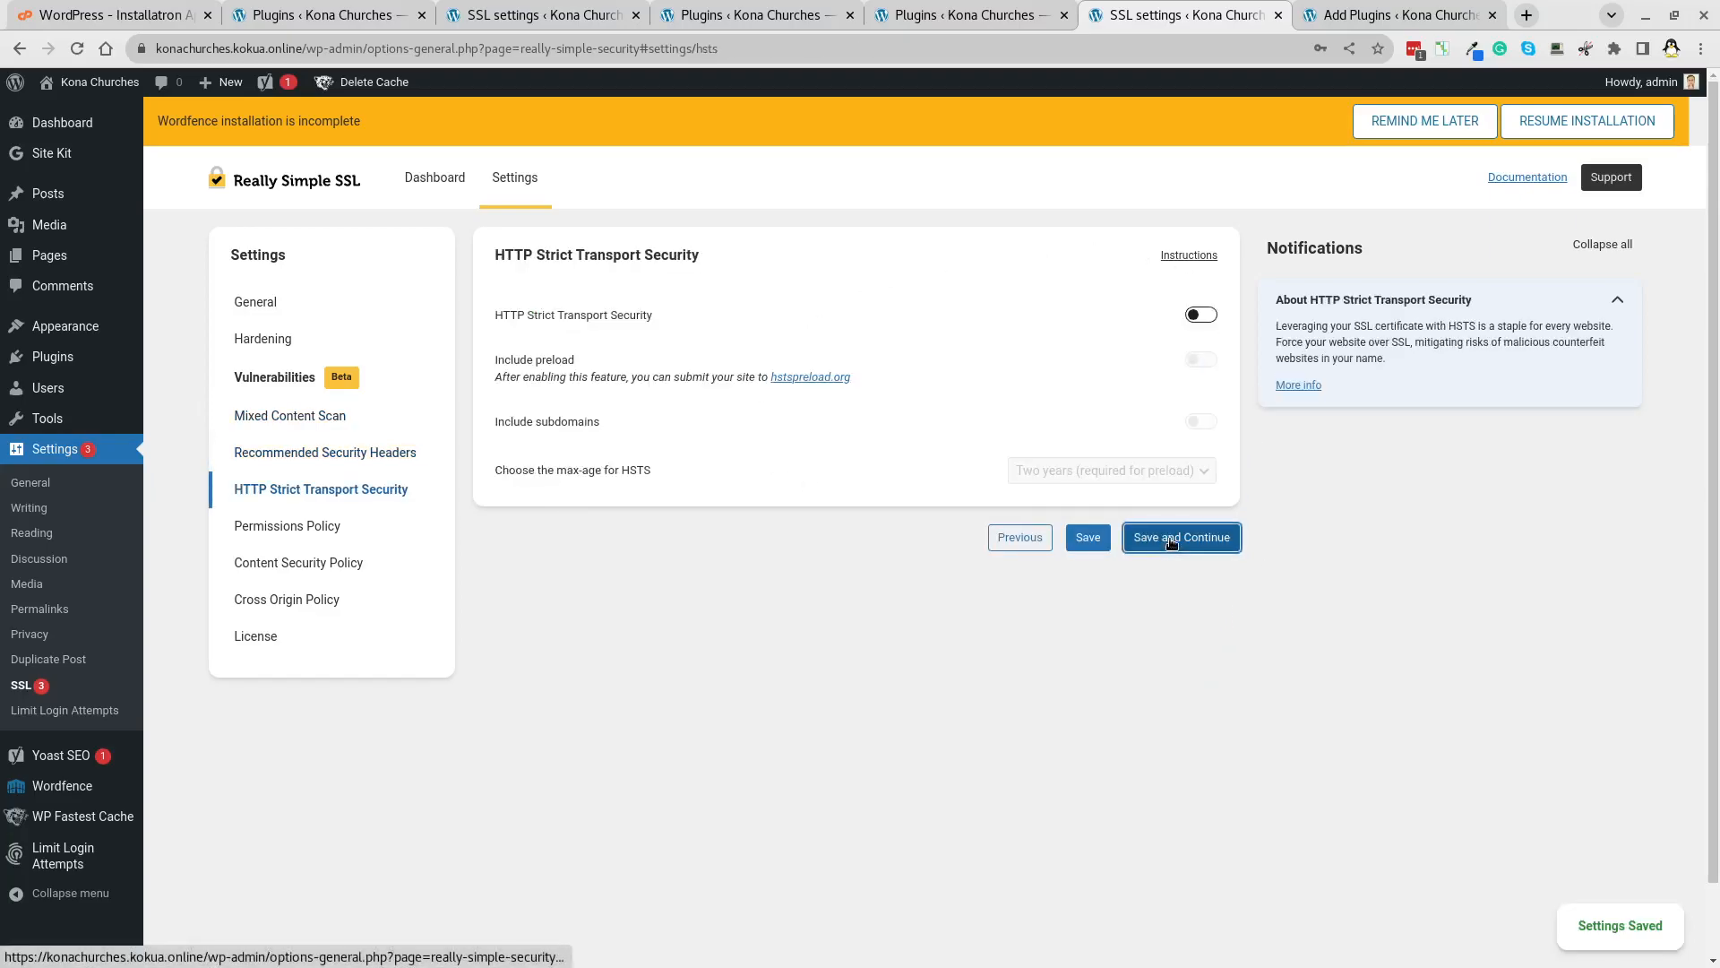
click(1206, 316)
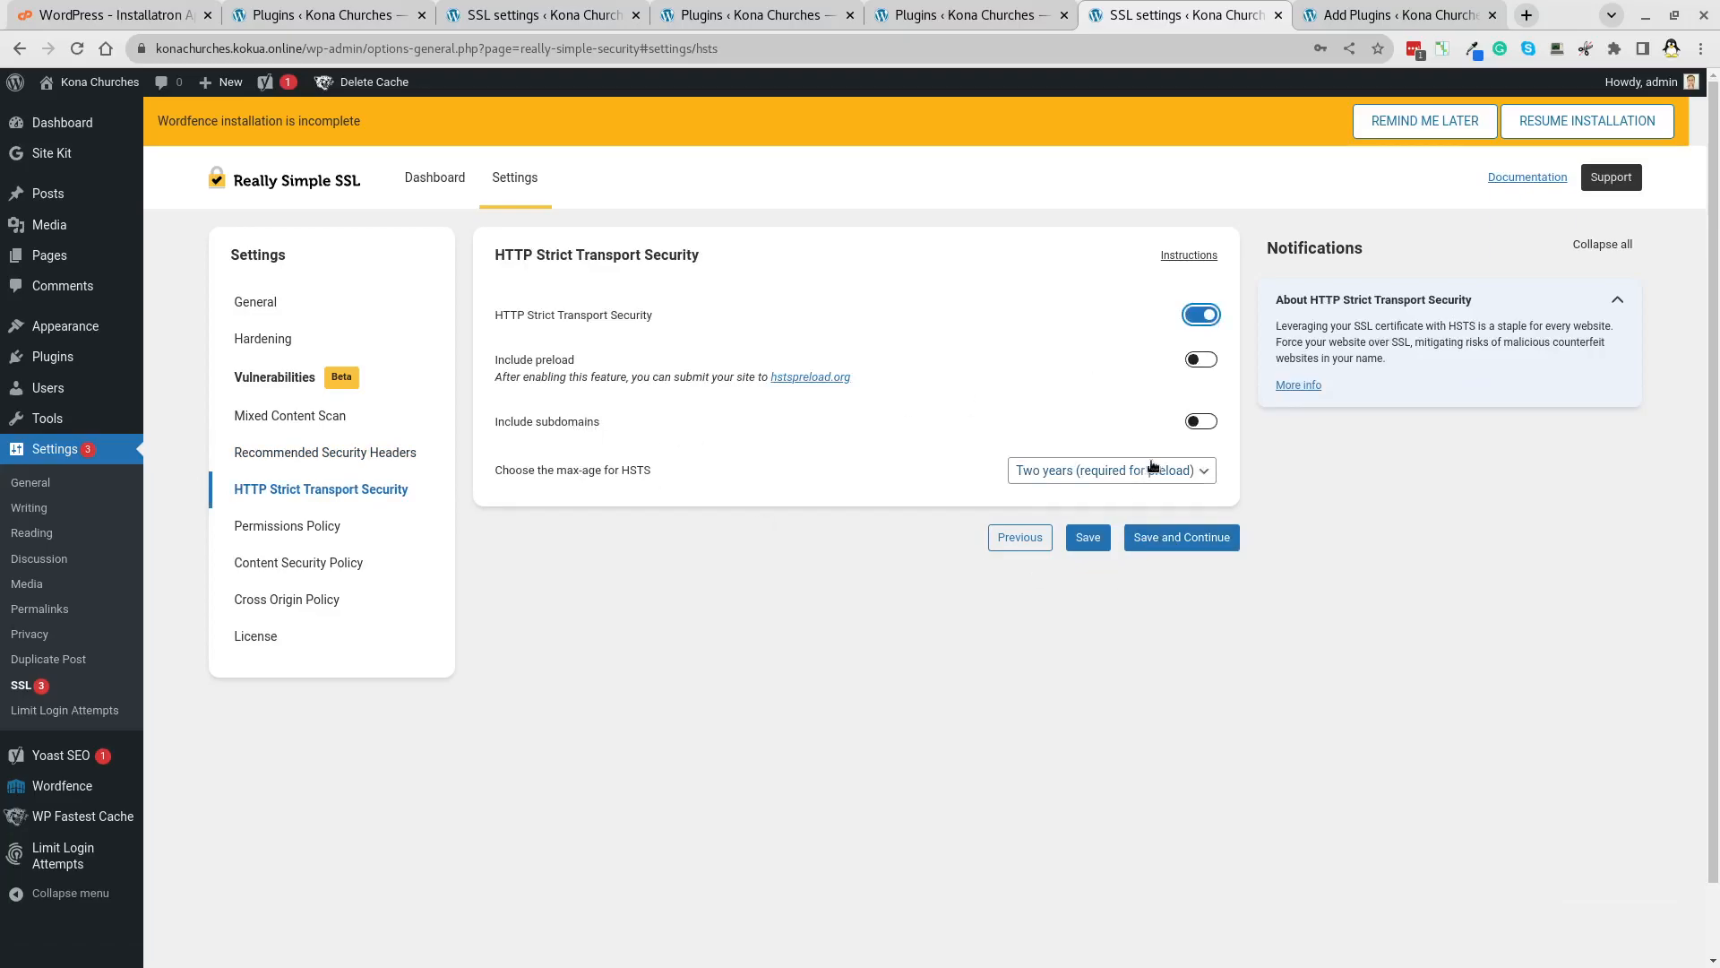
click(1186, 540)
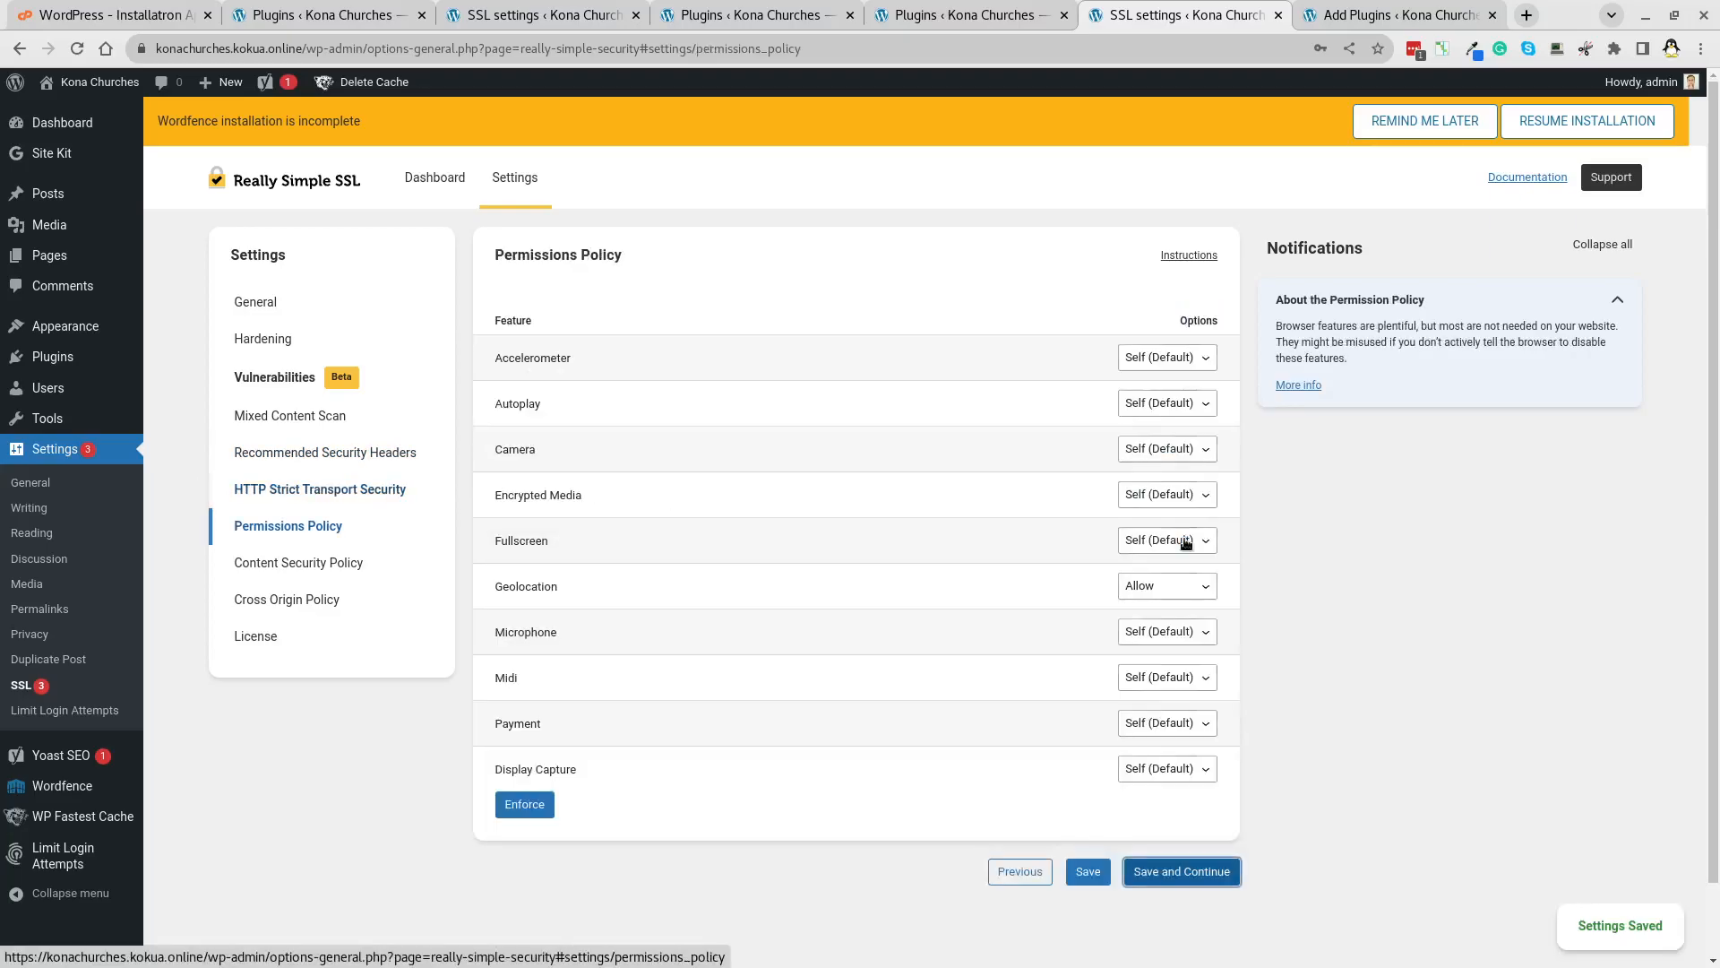
Disable Accelerometer, Camera and Autoplay in the Permissions Policy and save.
click(1129, 362)
click(1157, 394)
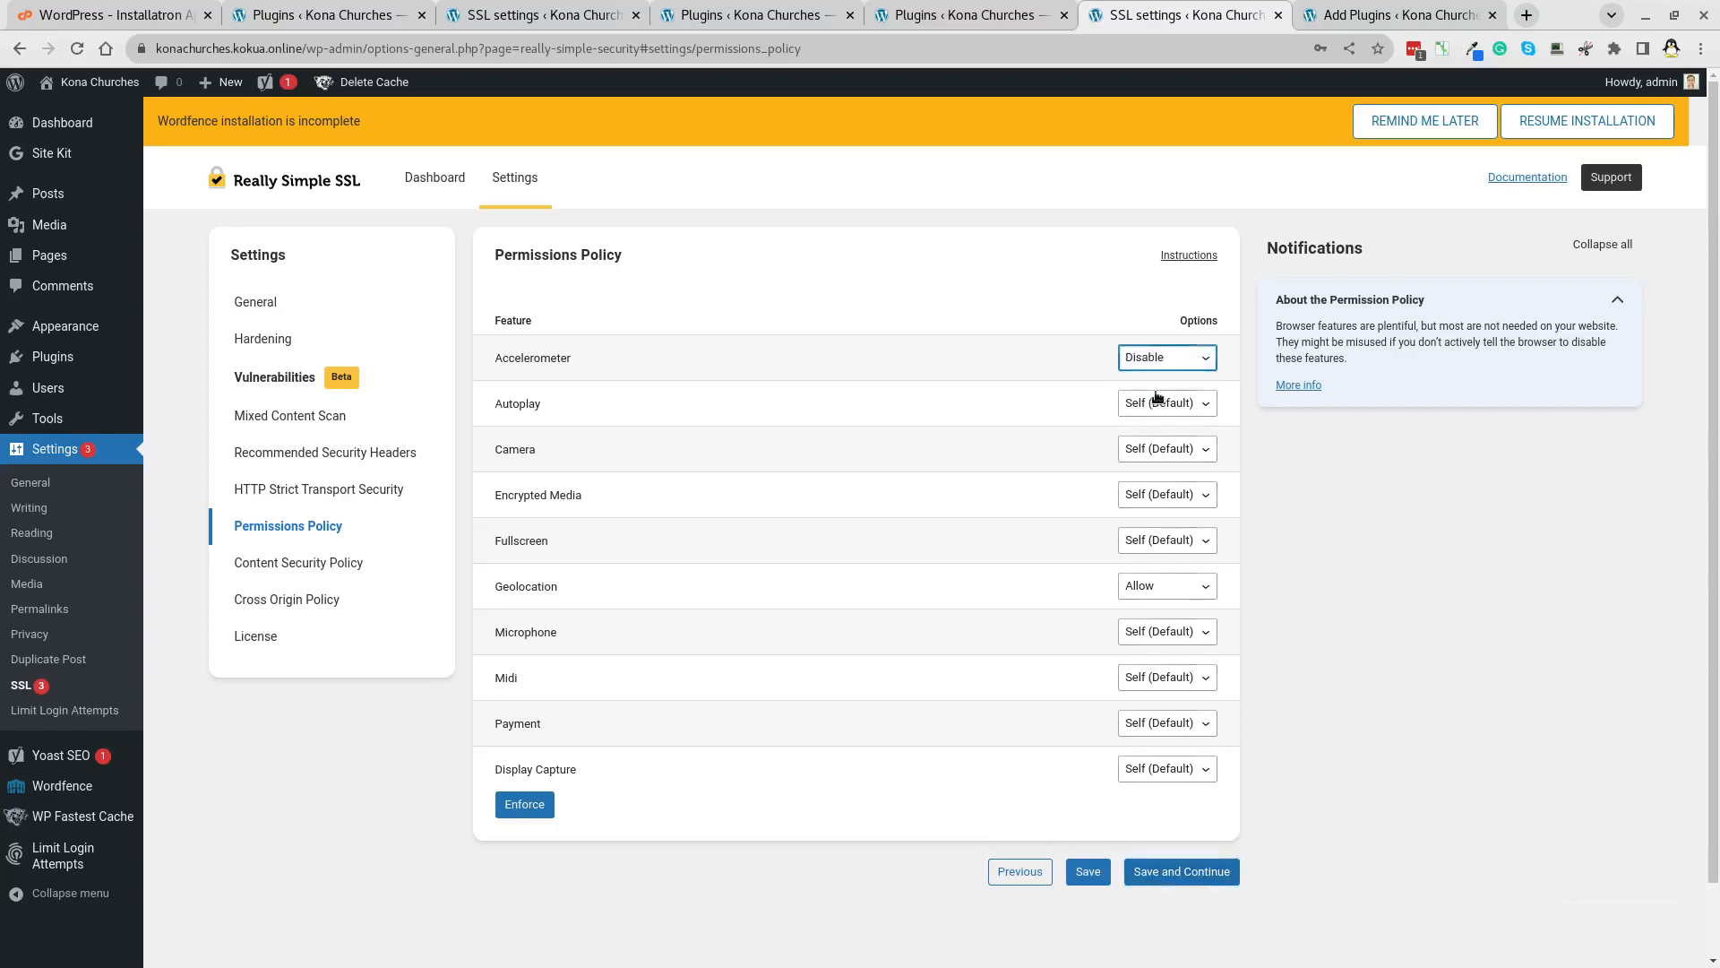
click(1158, 405)
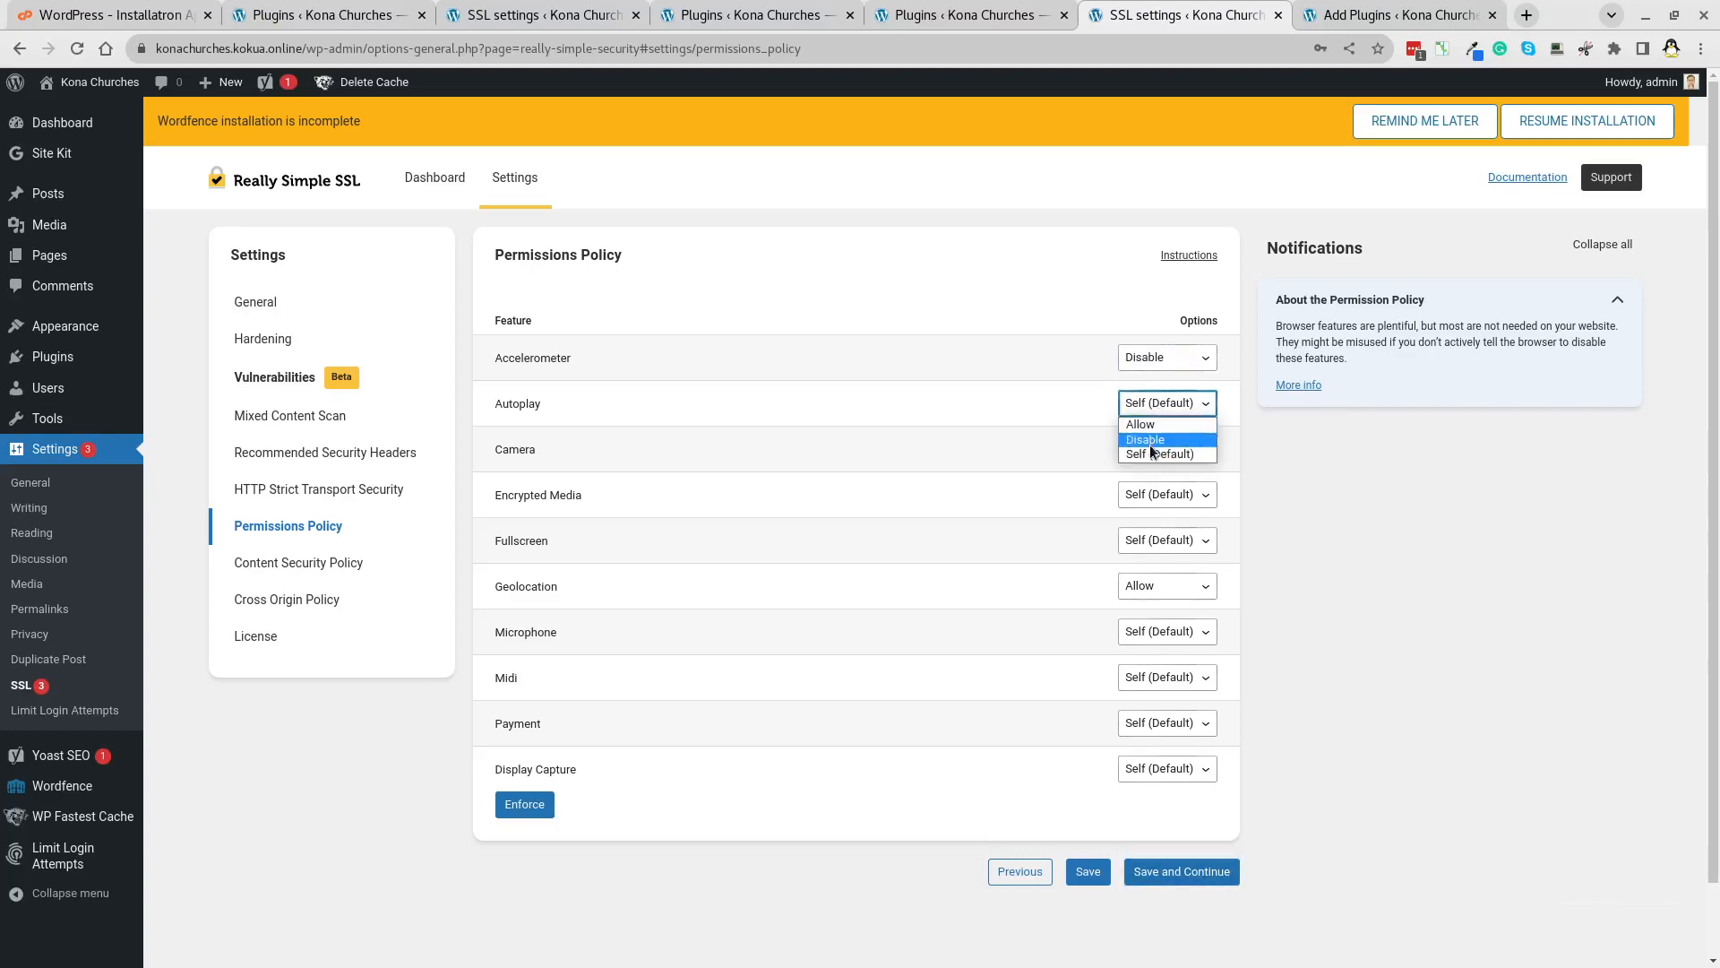
click(1153, 453)
click(1154, 449)
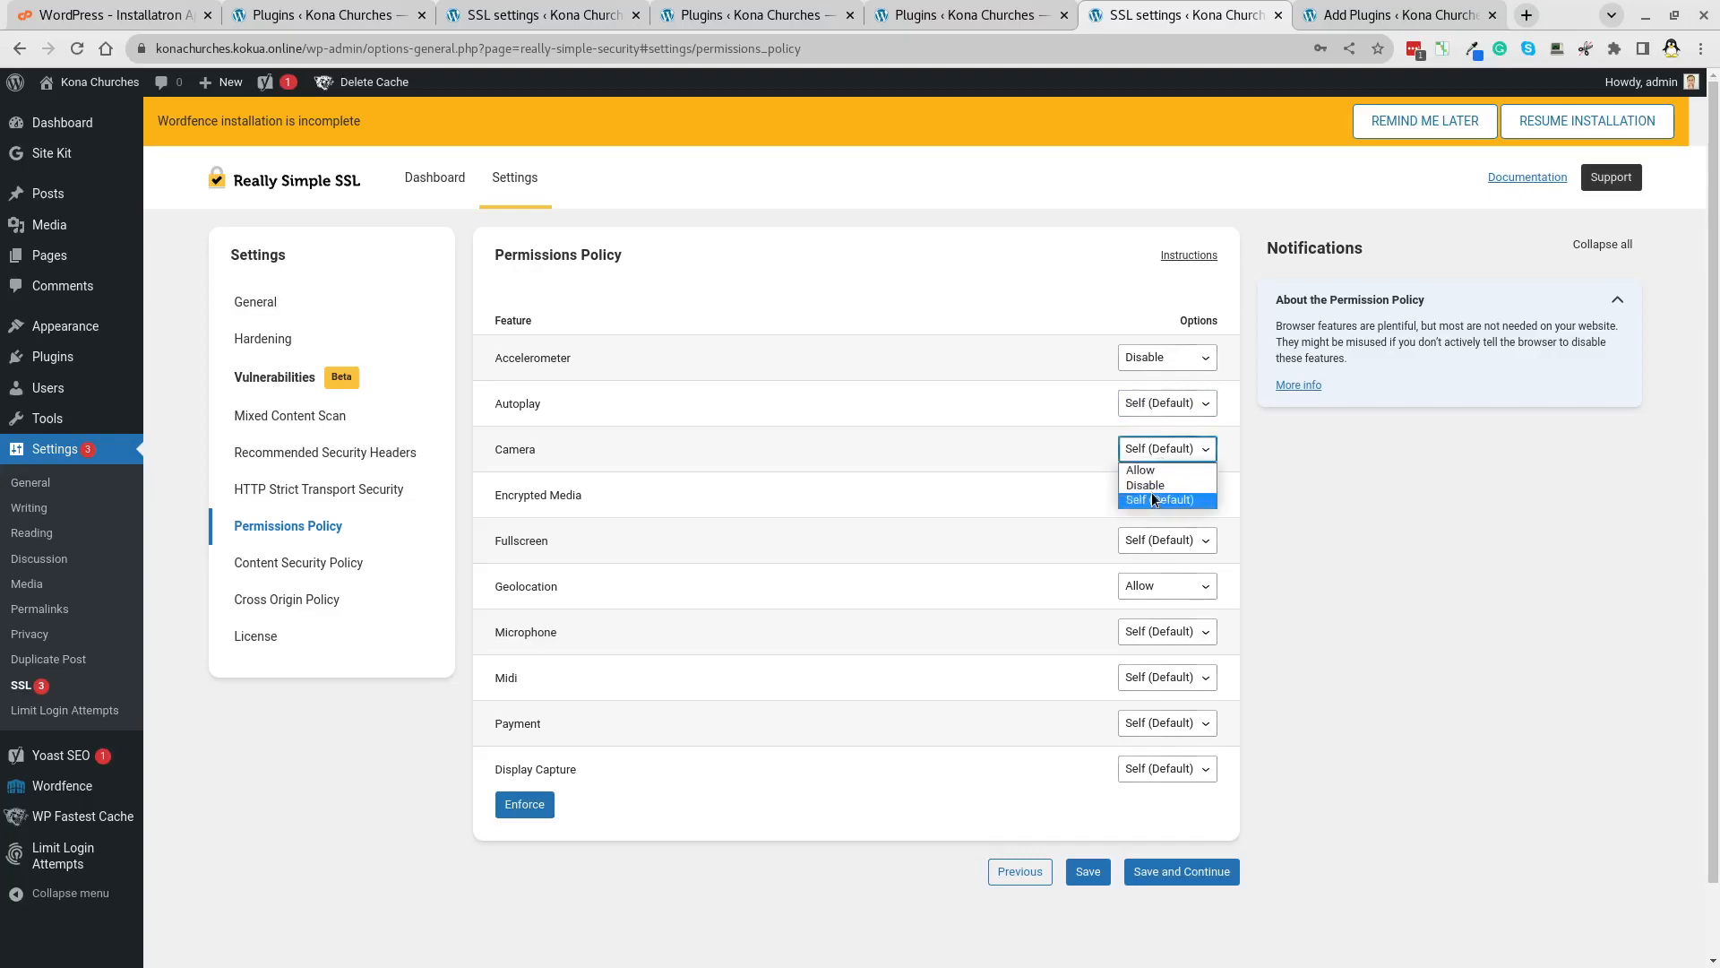
click(1154, 486)
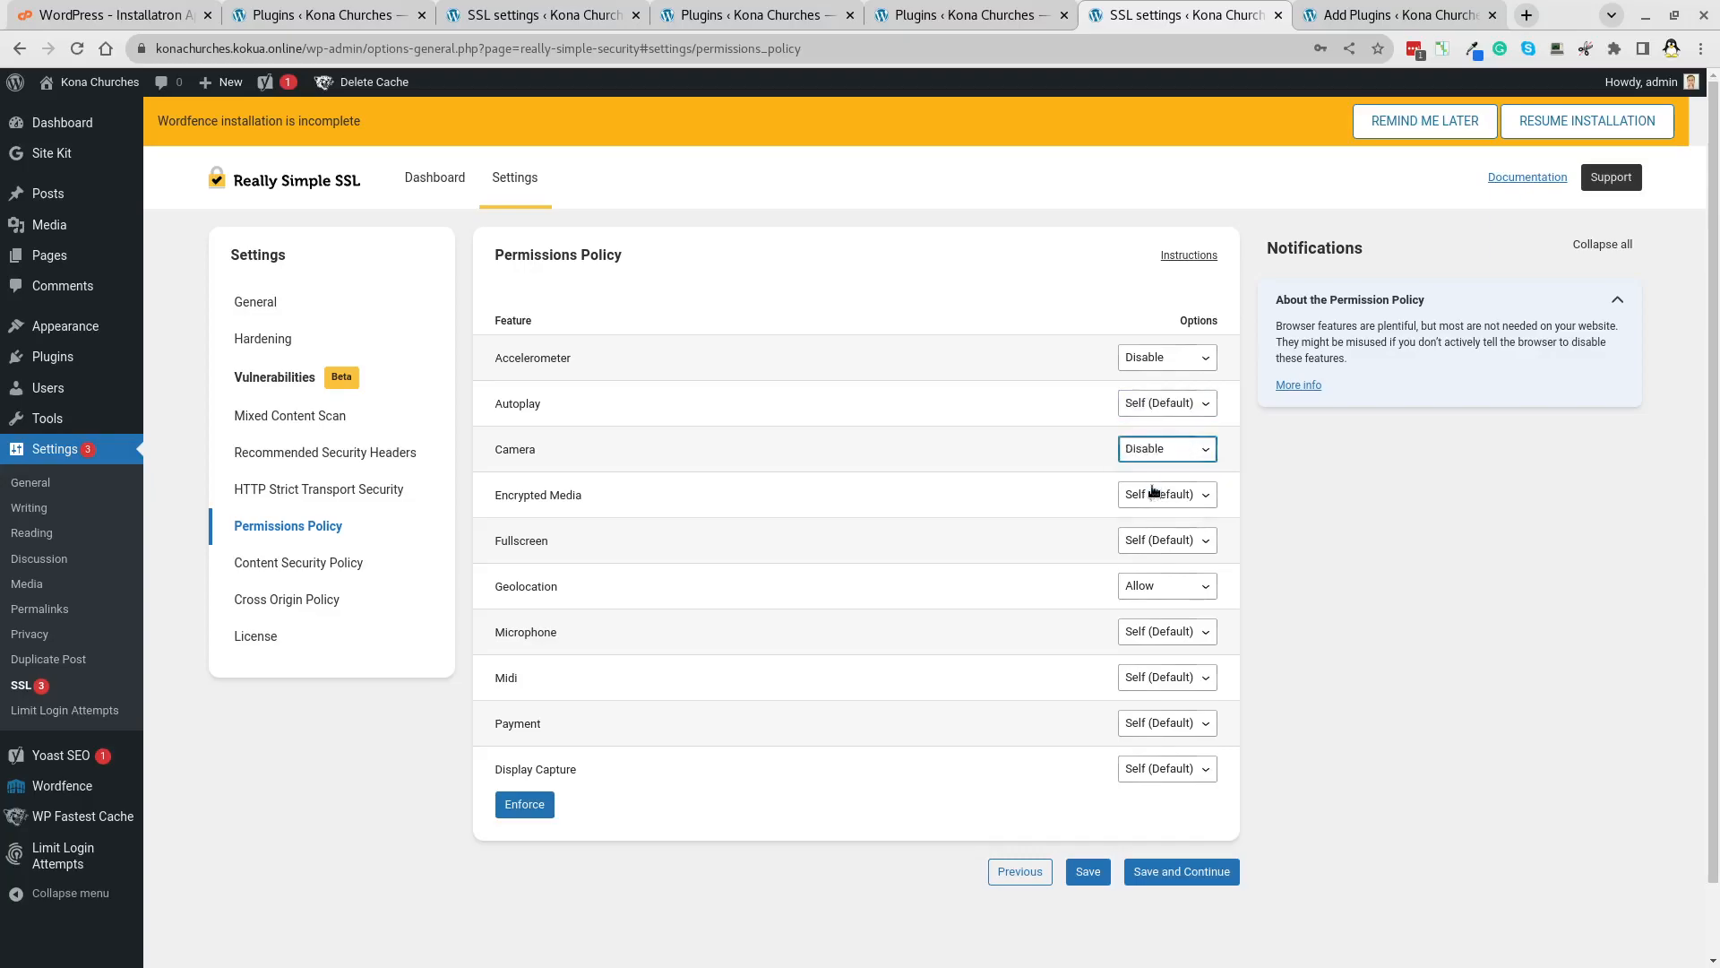
click(1086, 872)
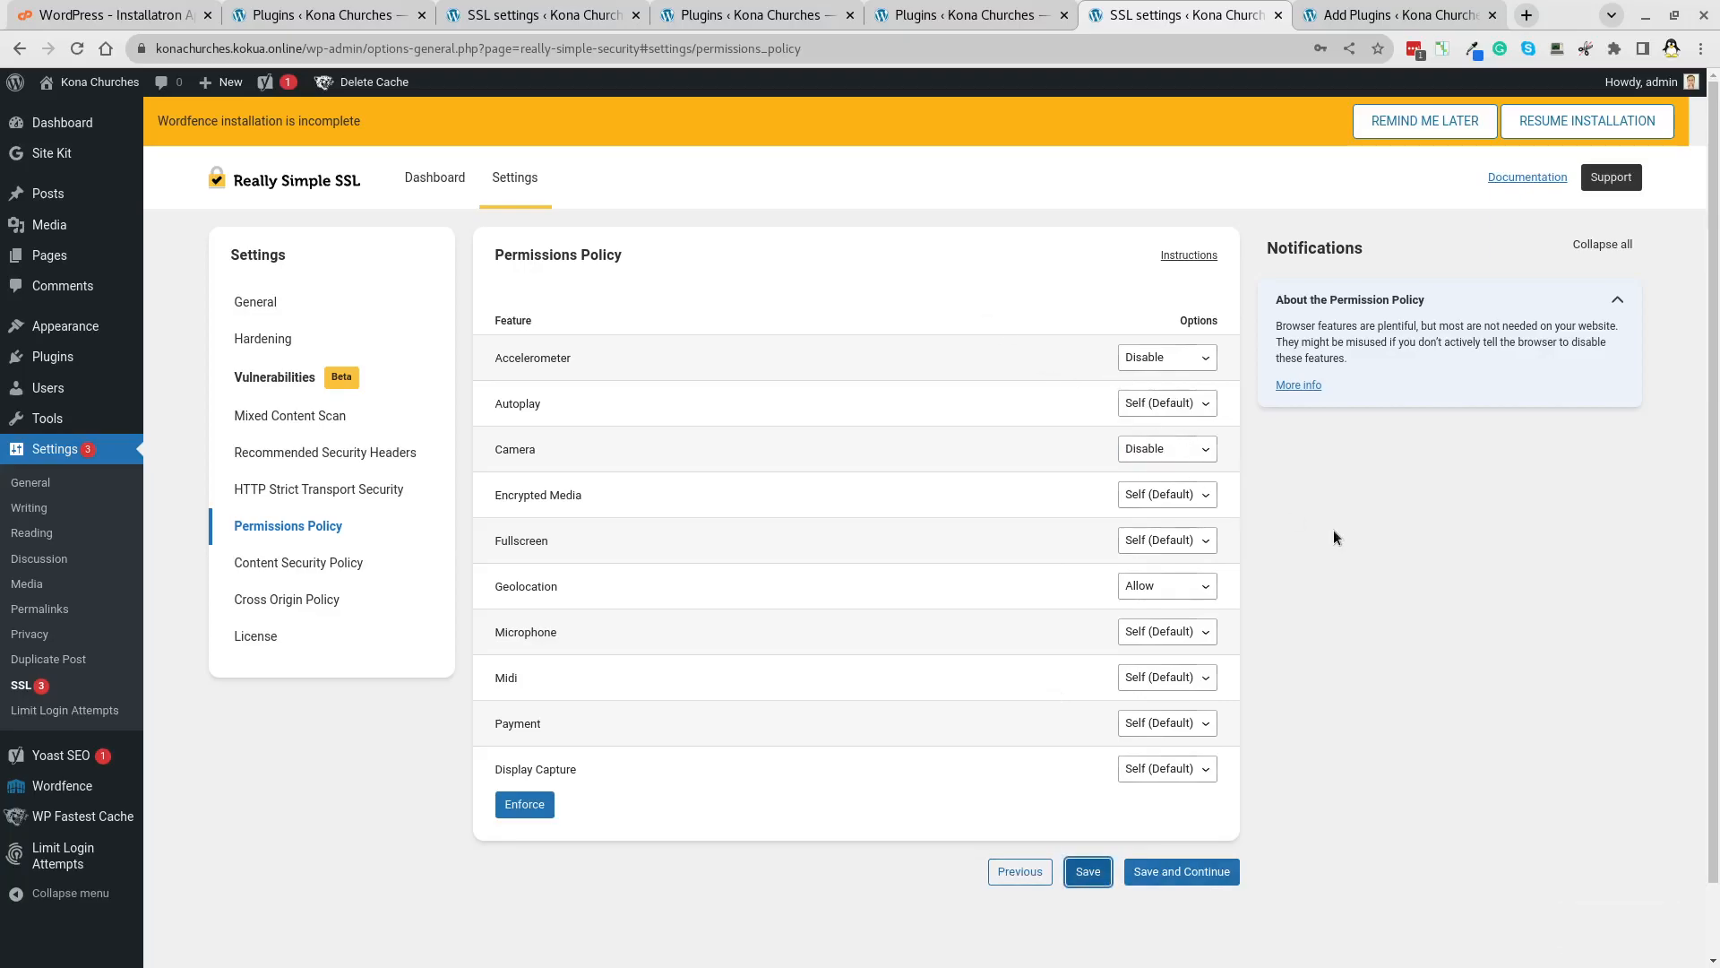
click(1159, 403)
click(1152, 439)
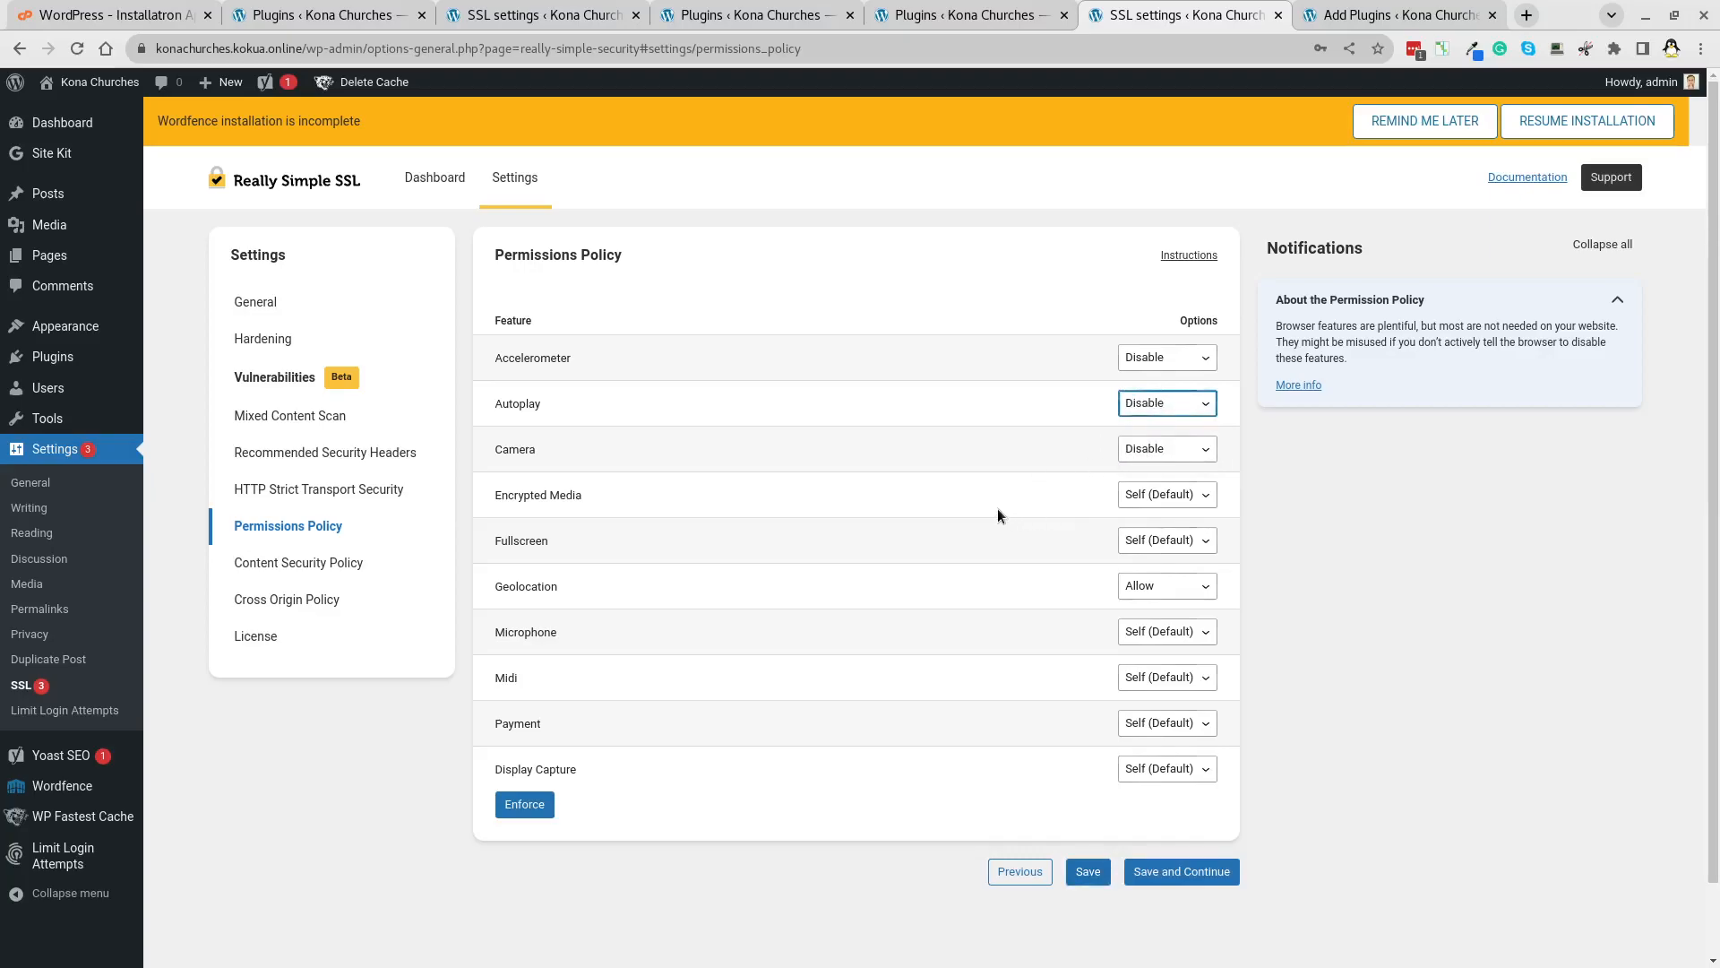
click(1087, 875)
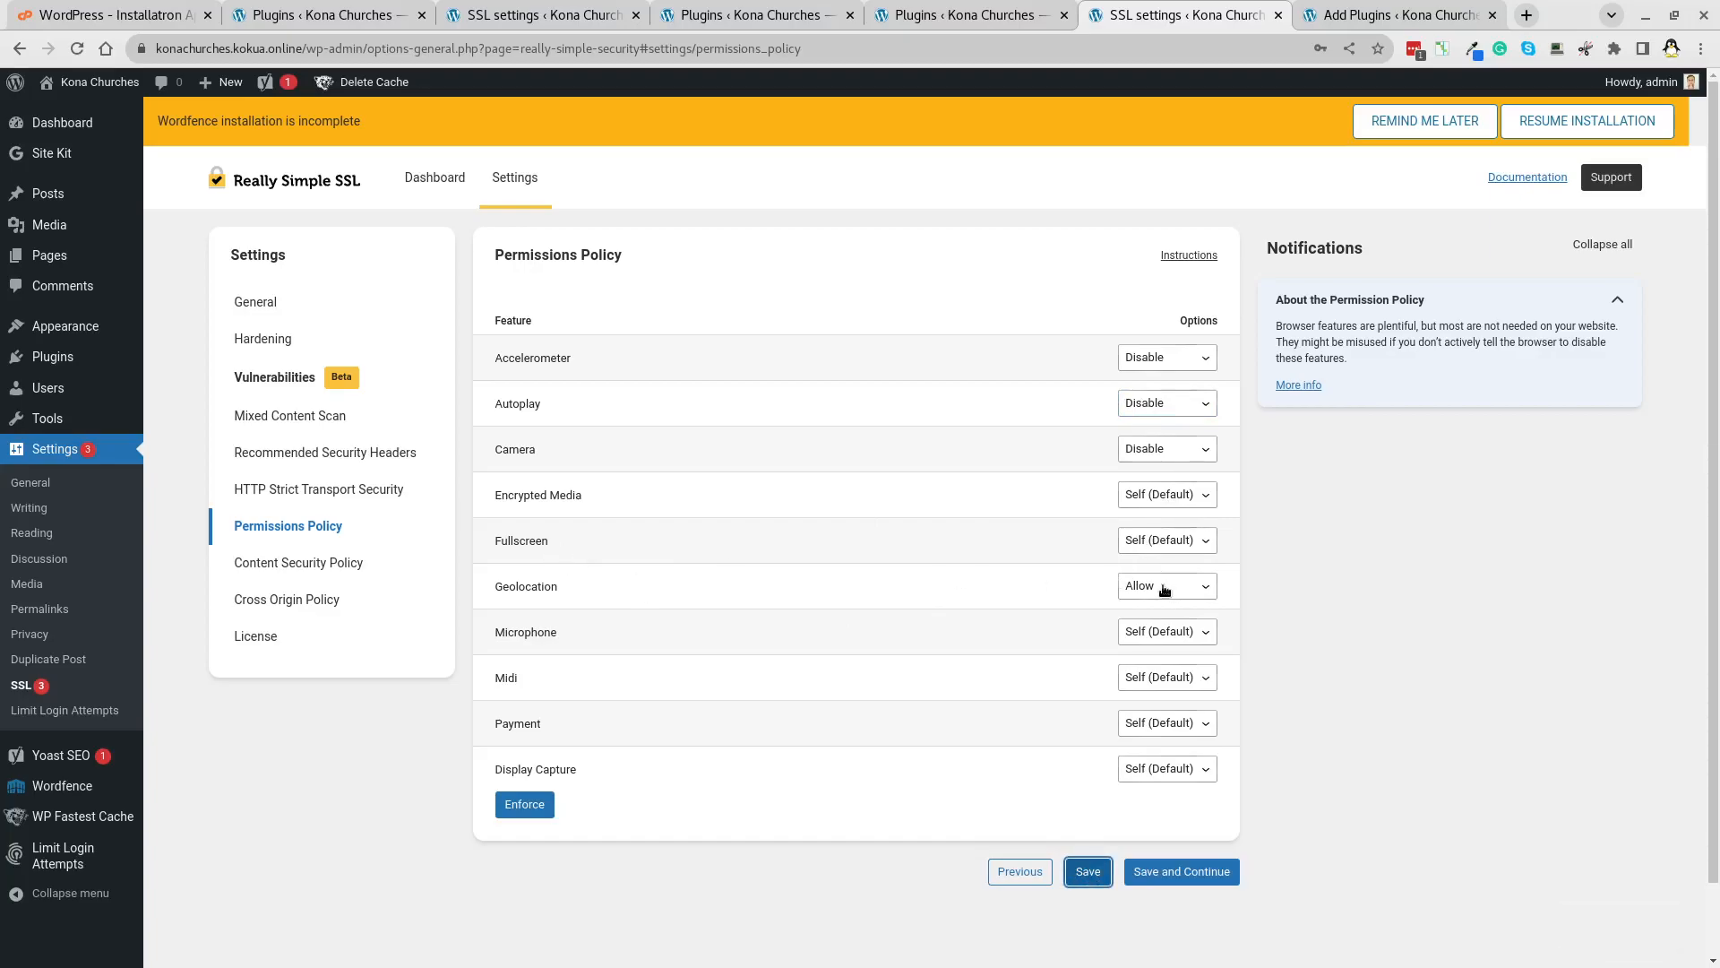
Disable Microphone, Midi, Display Capture and Payment, save the policy, and continue.
click(1143, 632)
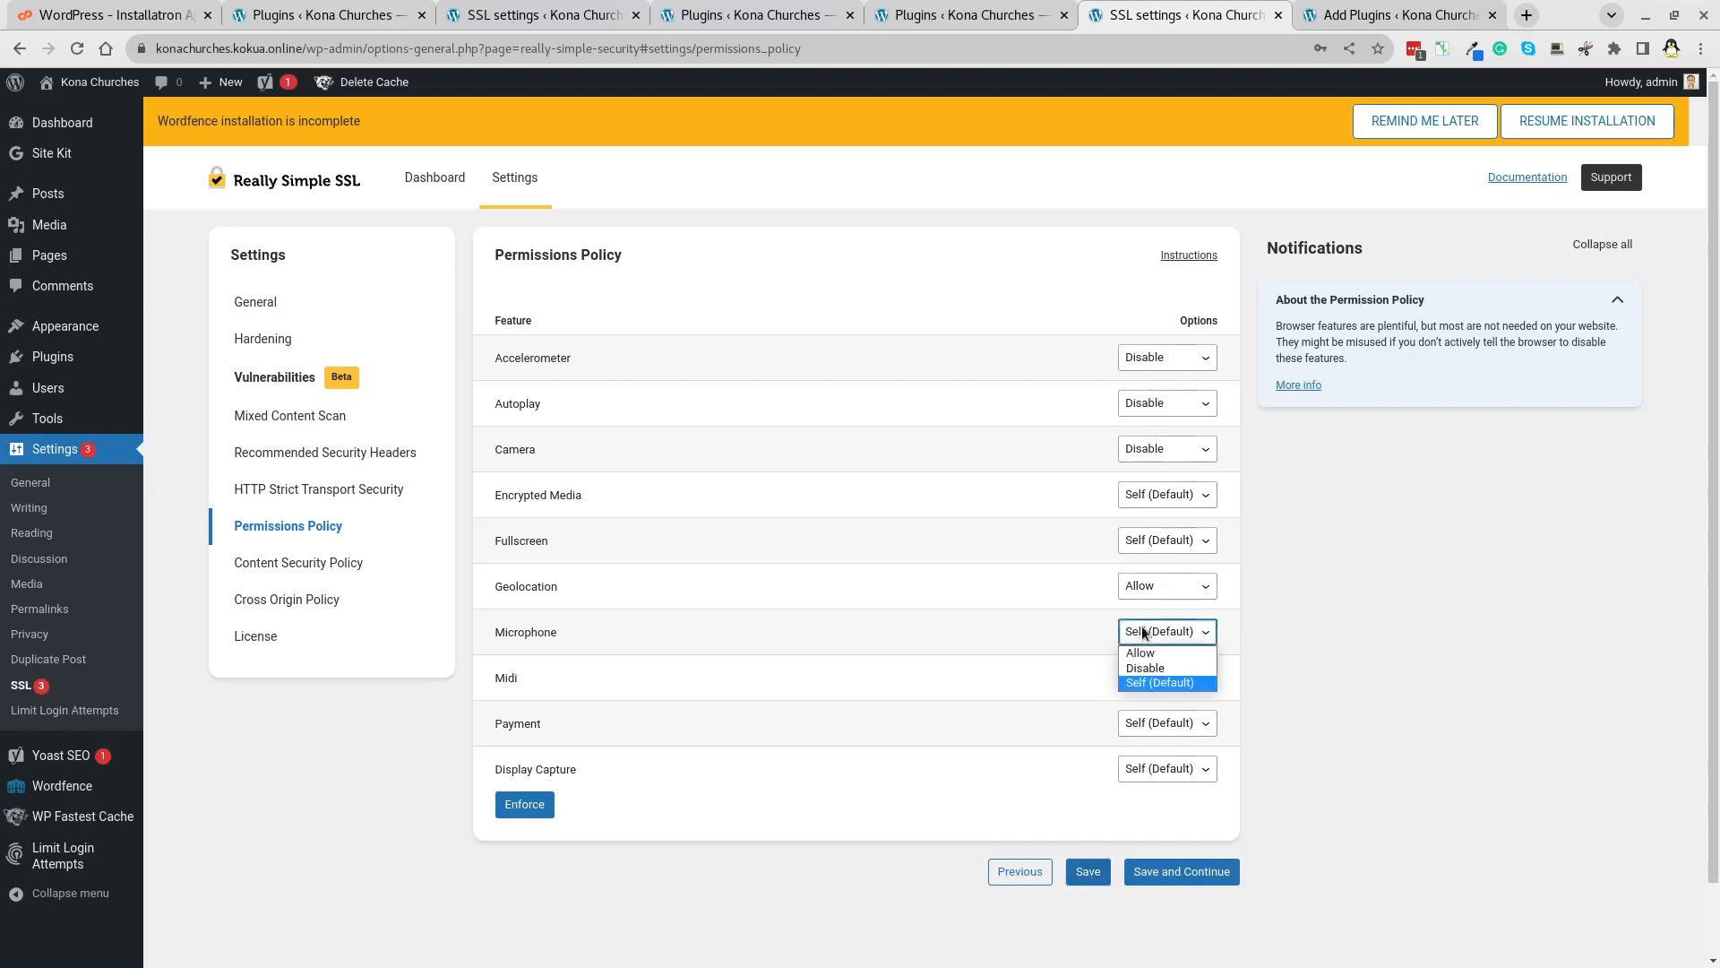
click(1147, 669)
click(1148, 678)
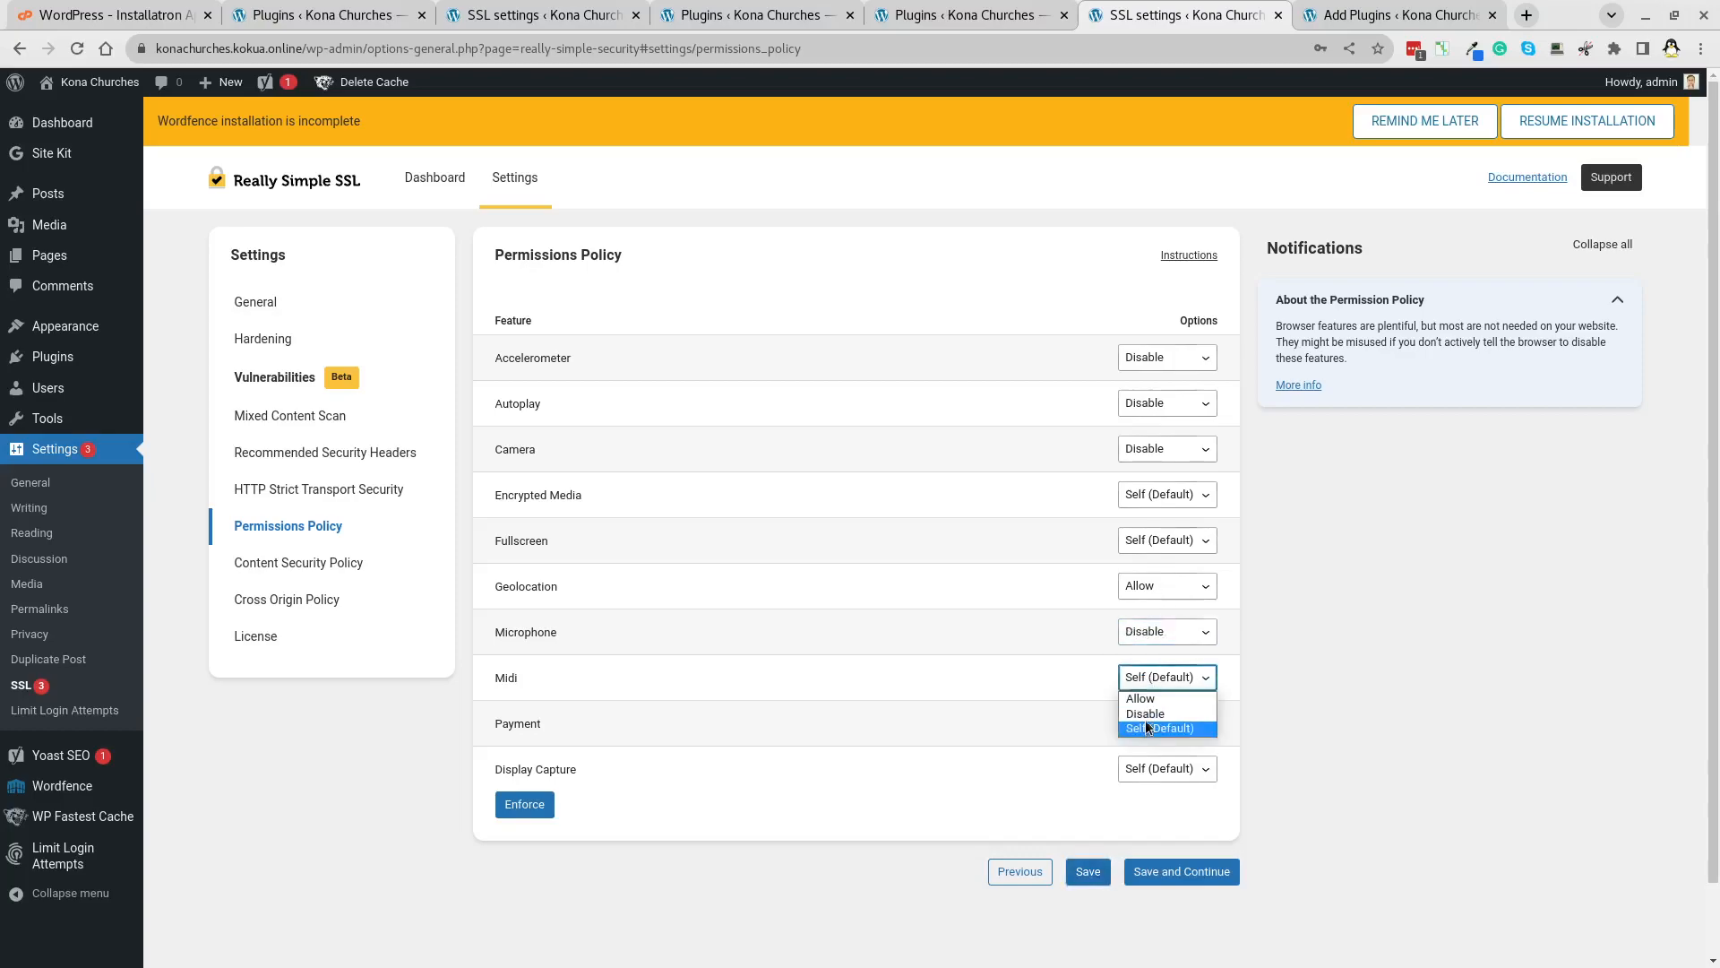
click(1146, 714)
click(1144, 724)
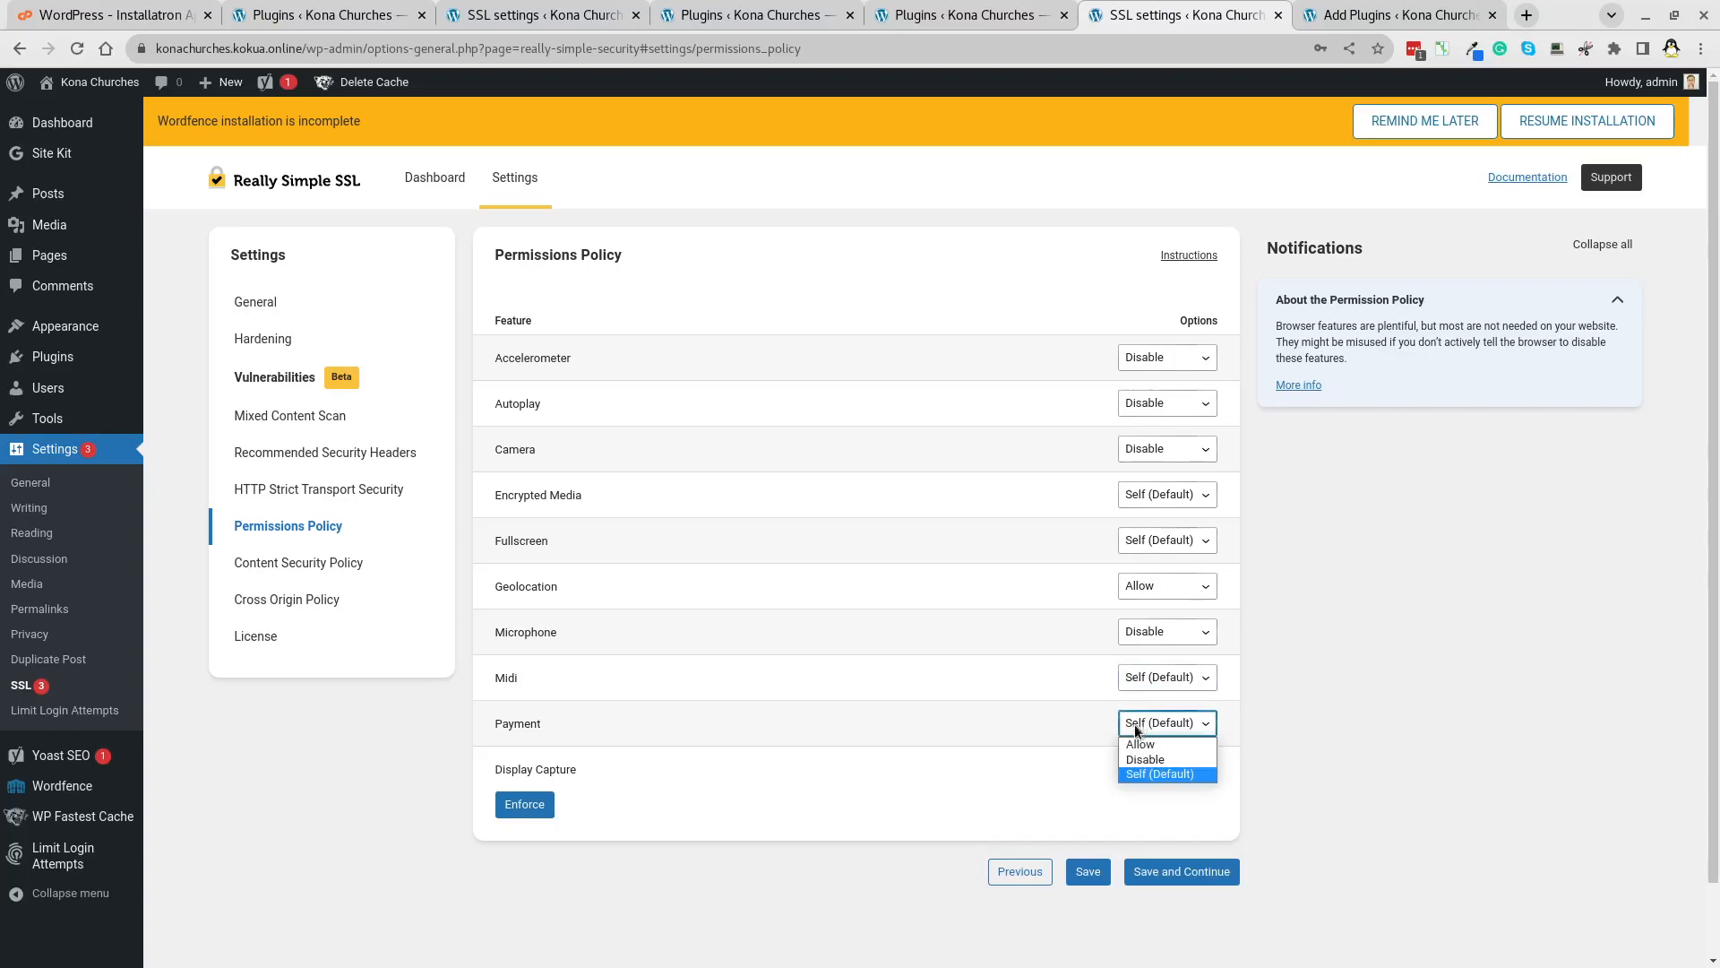
click(1145, 760)
click(1143, 770)
click(1147, 805)
click(1088, 871)
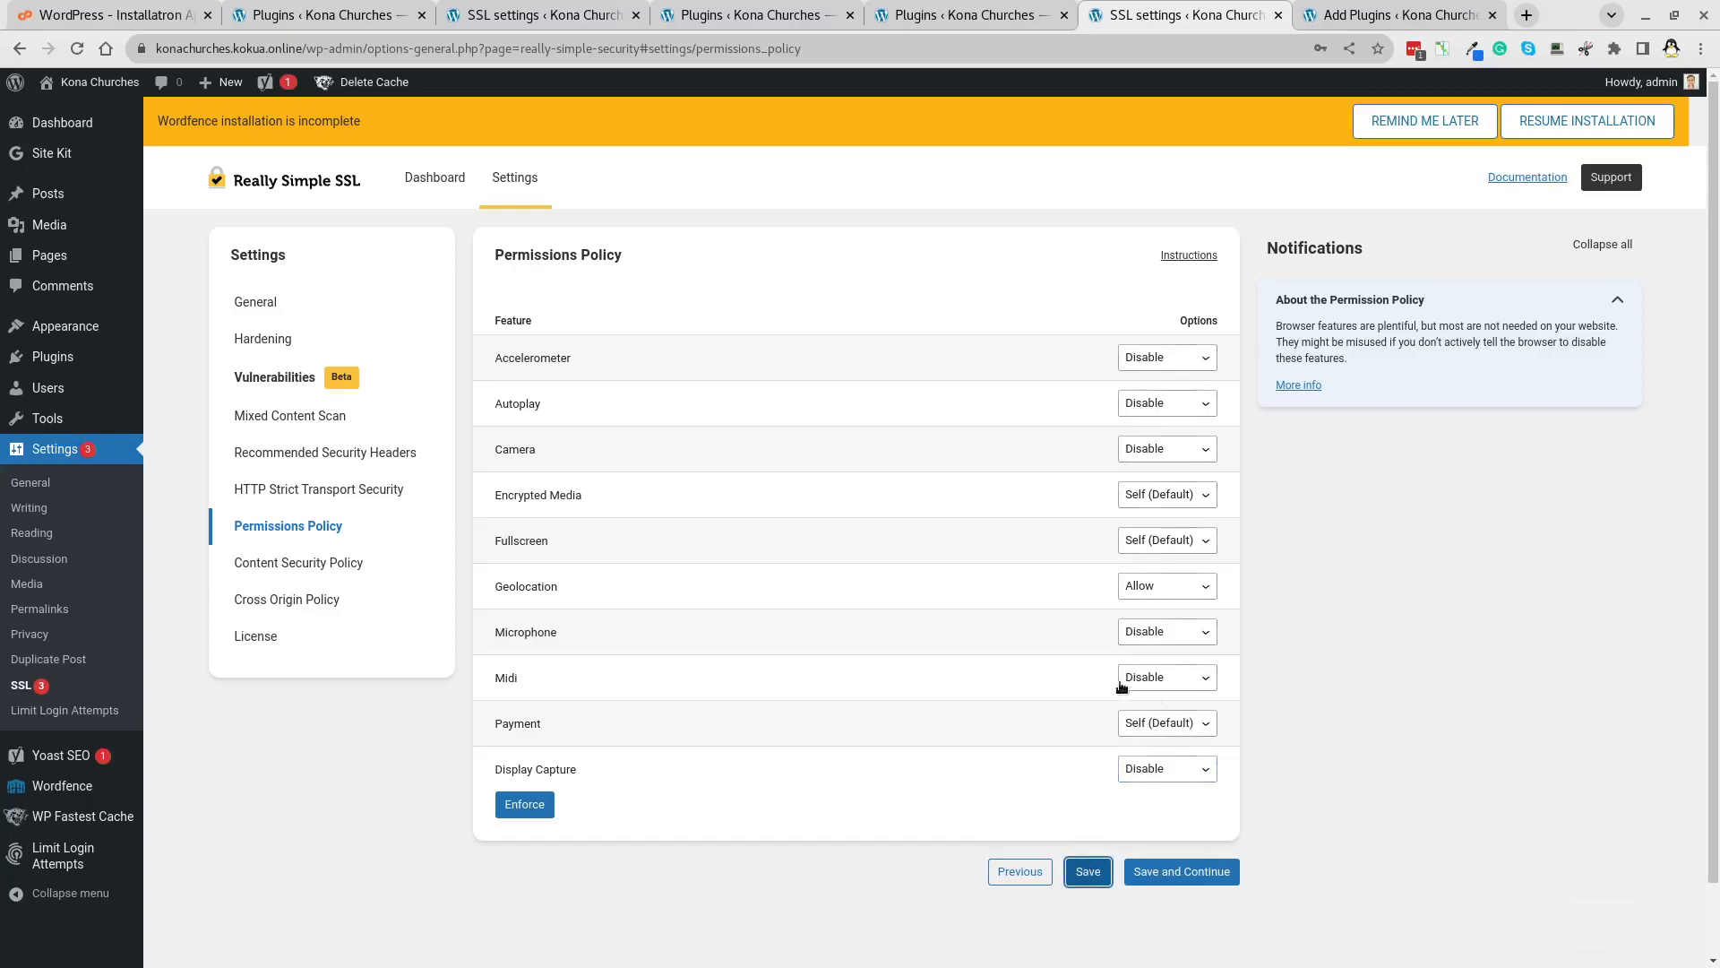
click(1148, 729)
click(1147, 768)
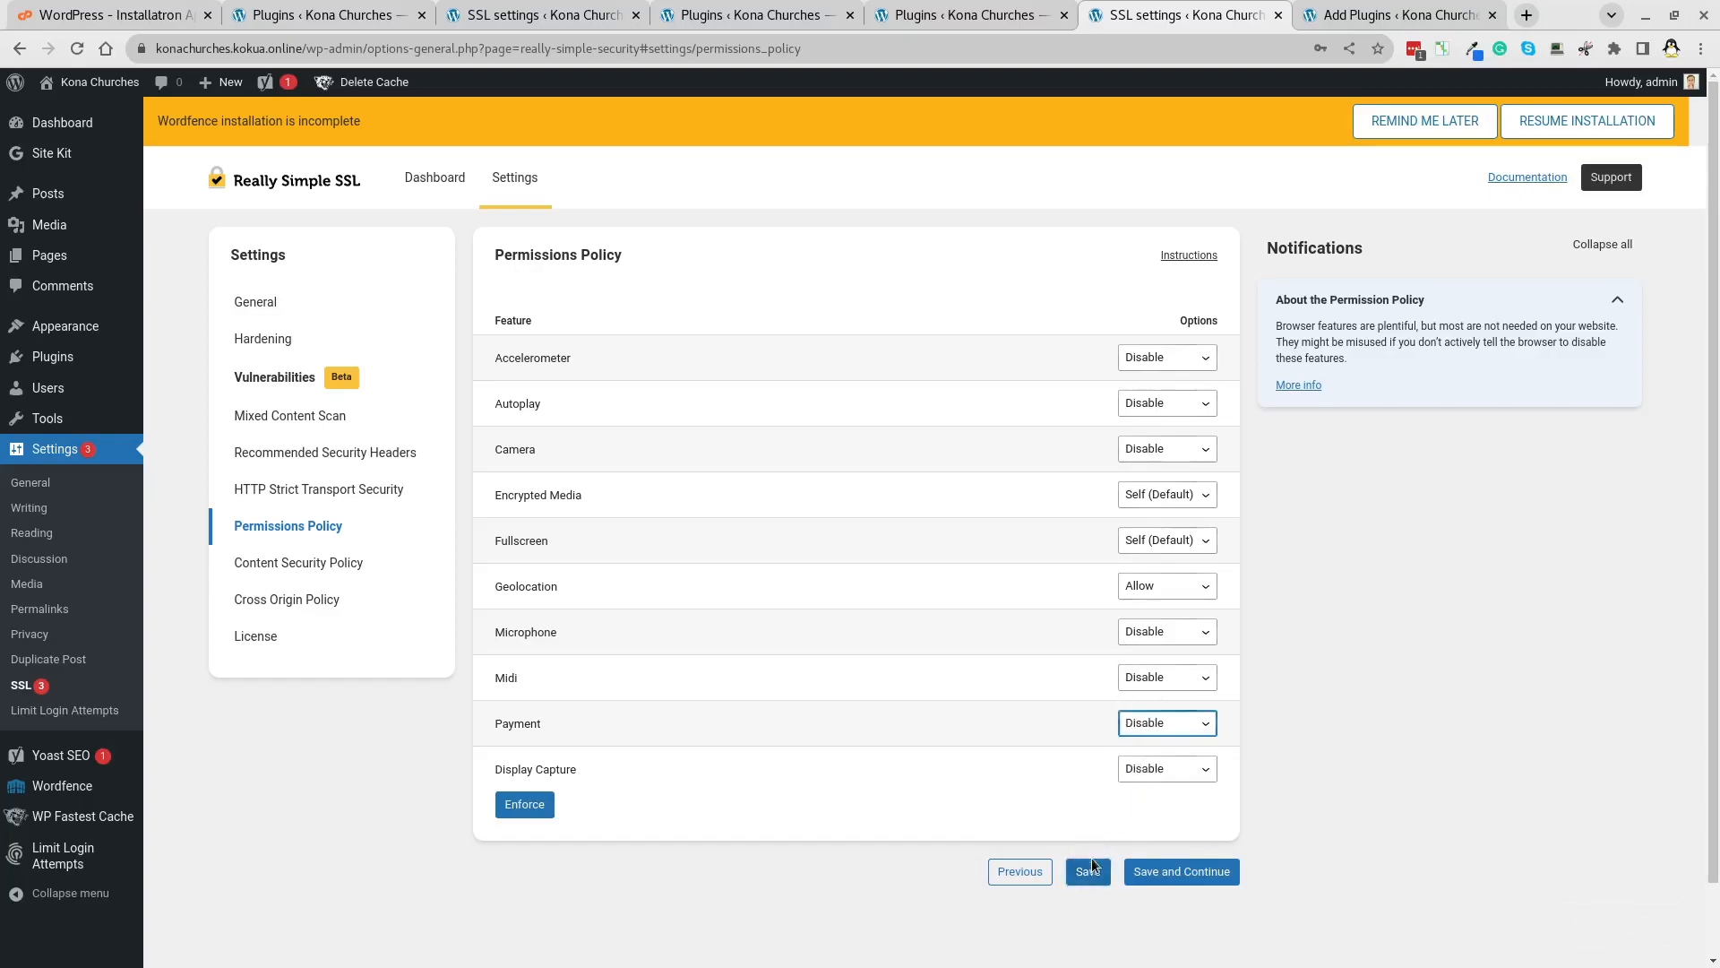
click(1089, 871)
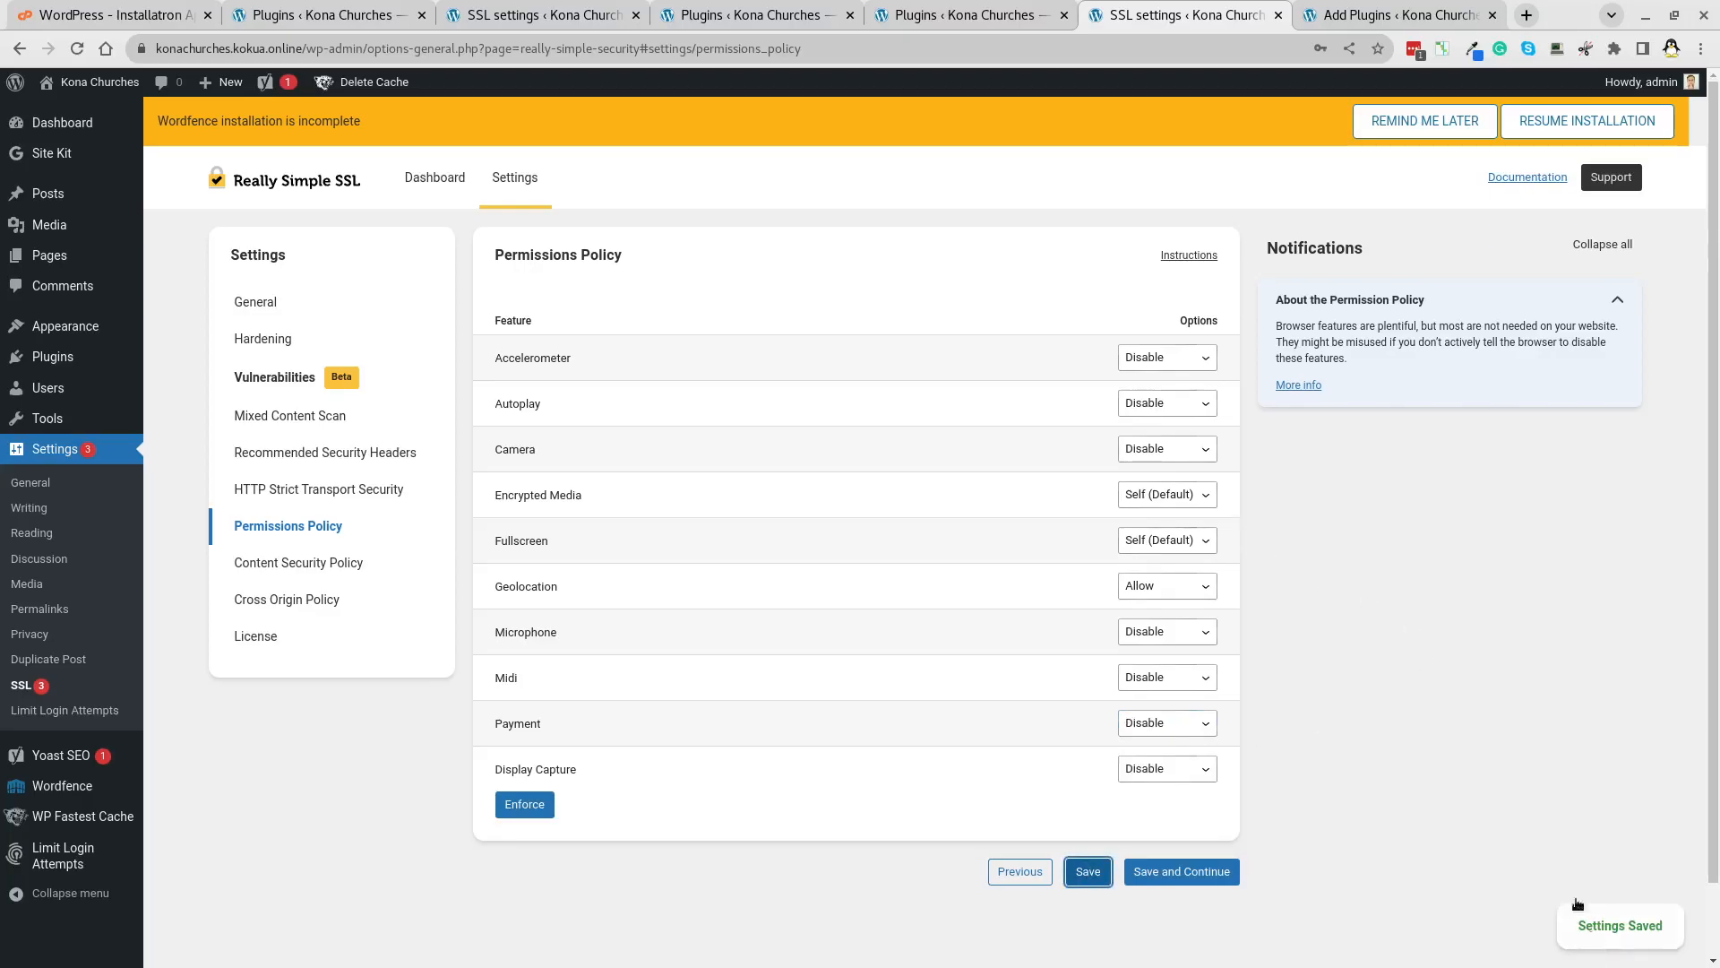
click(1181, 871)
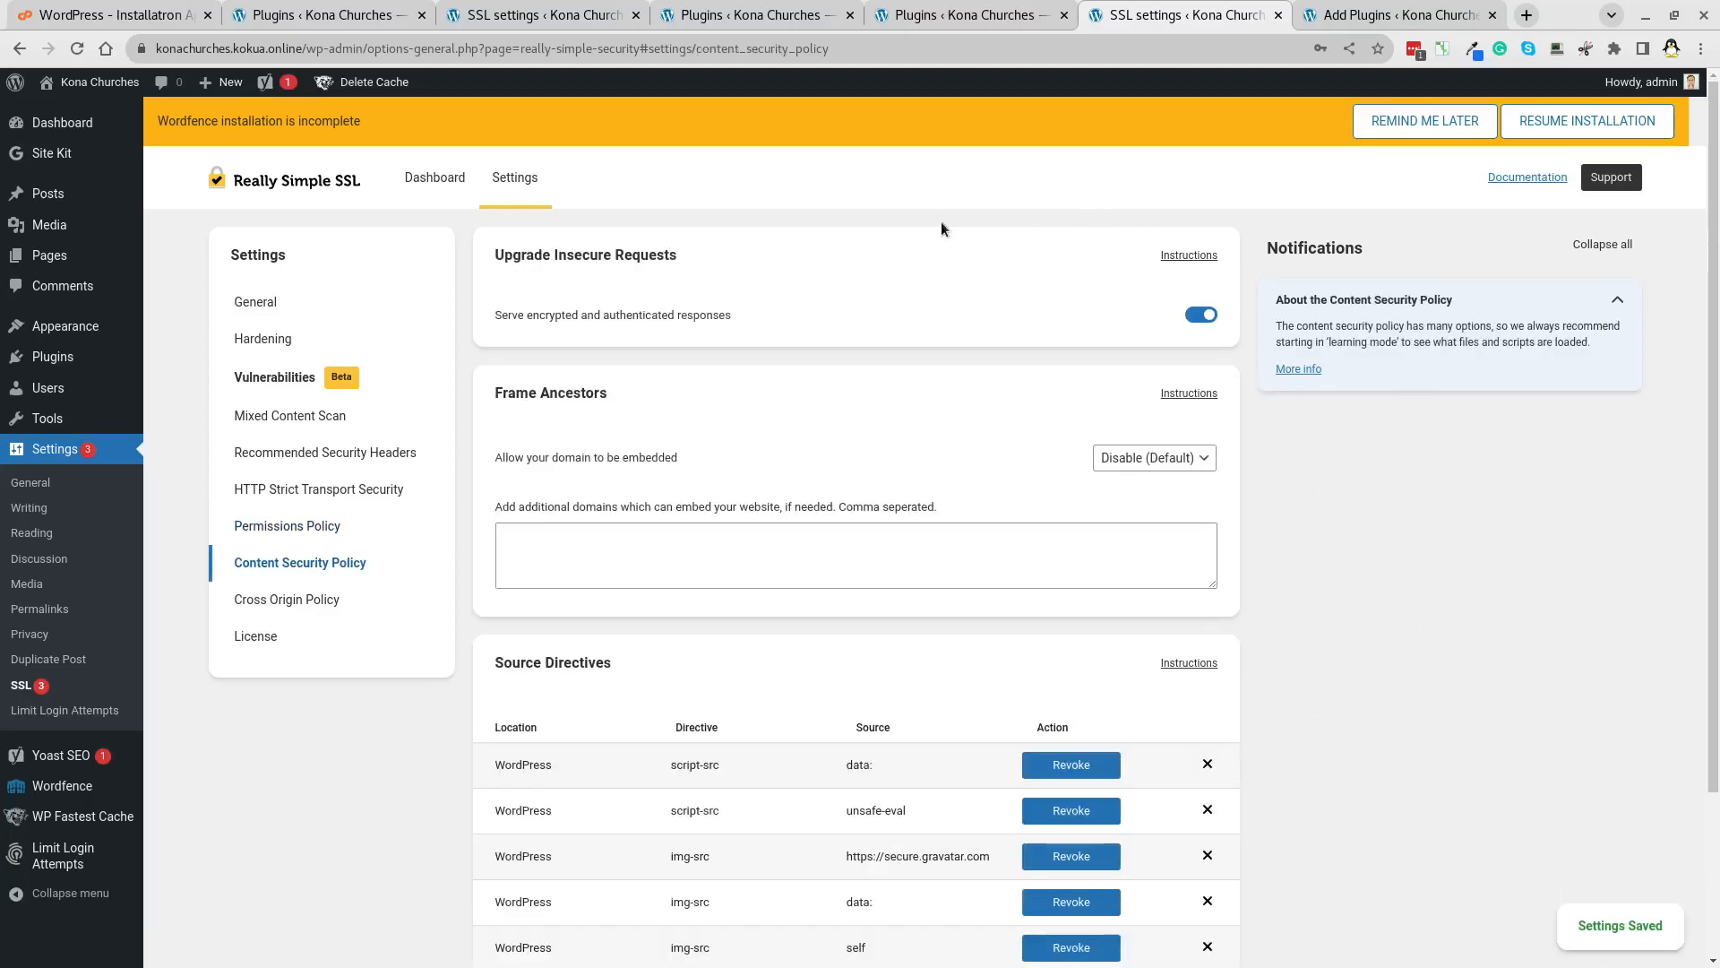
Save the Content Security Policy and Cross Origin Policy pages unchanged to reach the License step.
scroll(907, 224, down, 3)
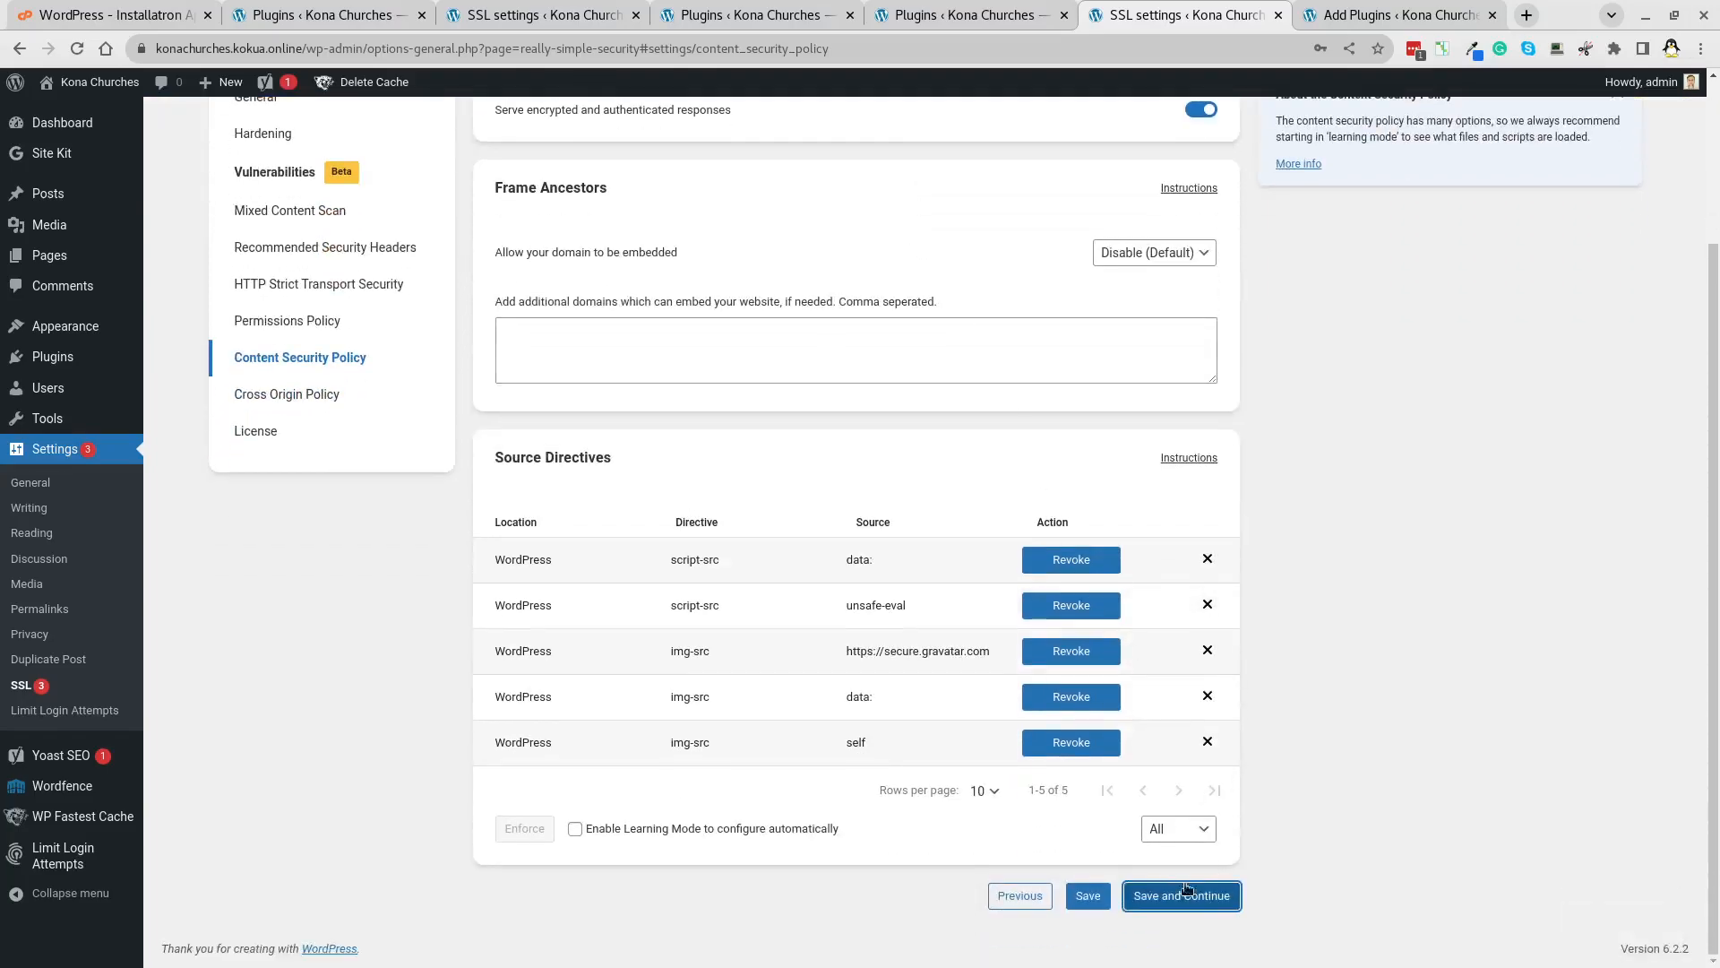
click(1191, 903)
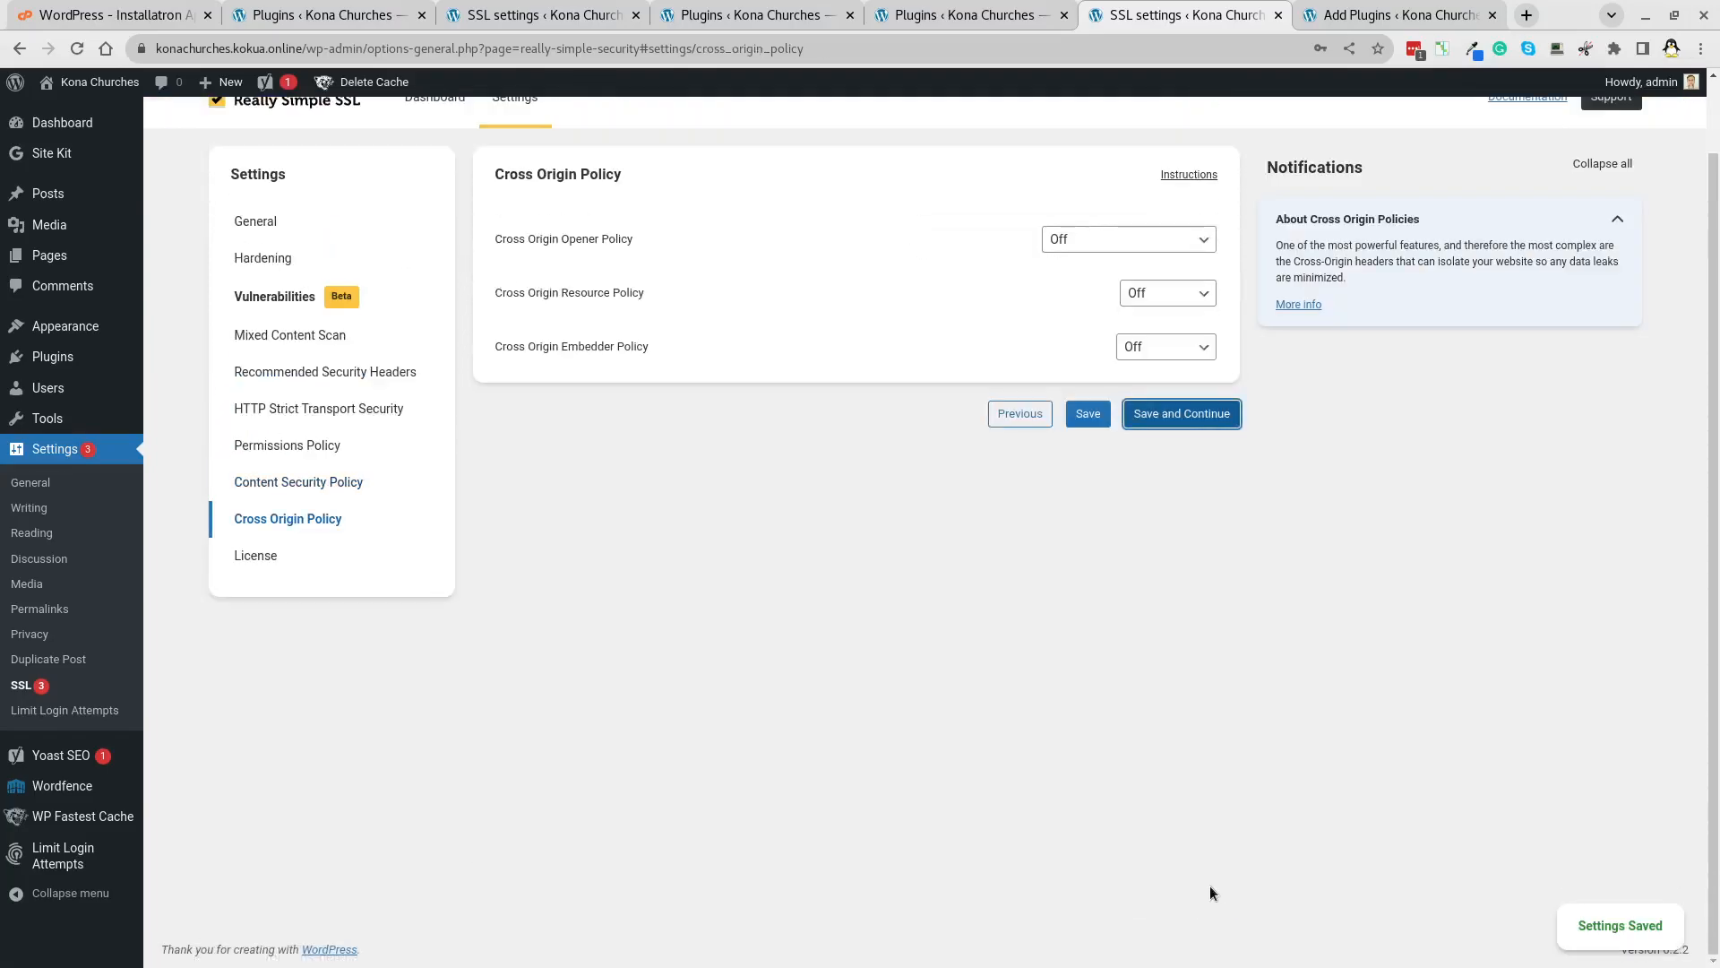
click(1174, 414)
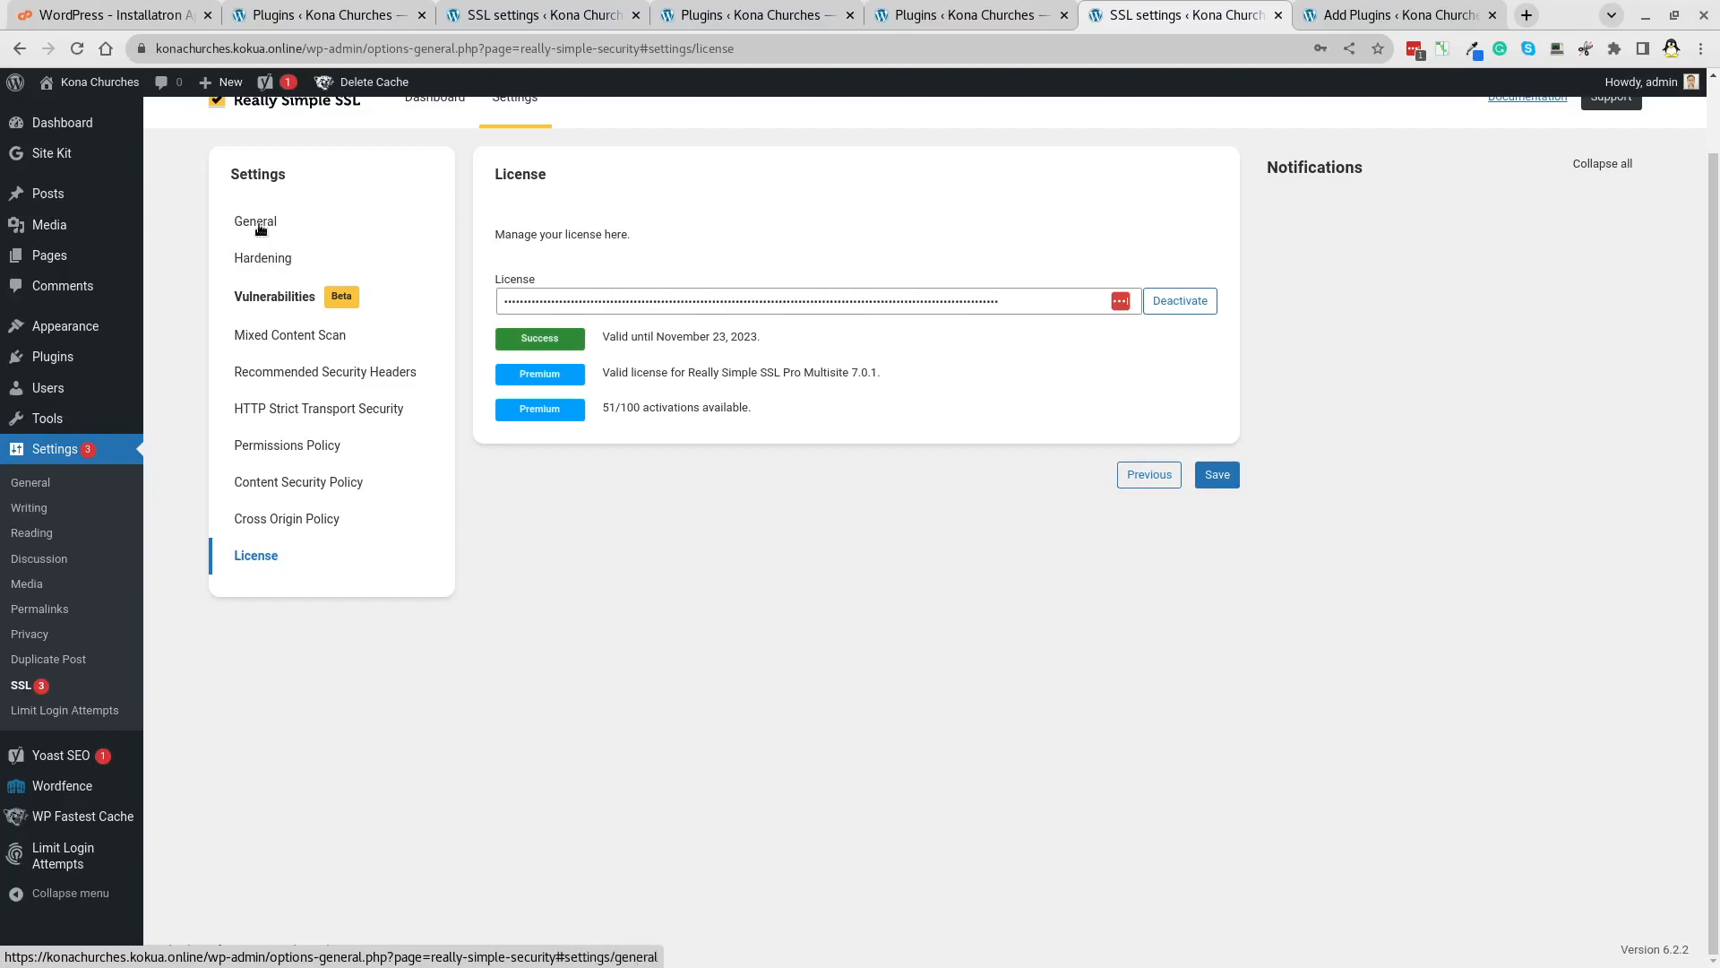
Enable a custom login URL of 'hawaii' in Advanced Hardening and save it.
click(265, 259)
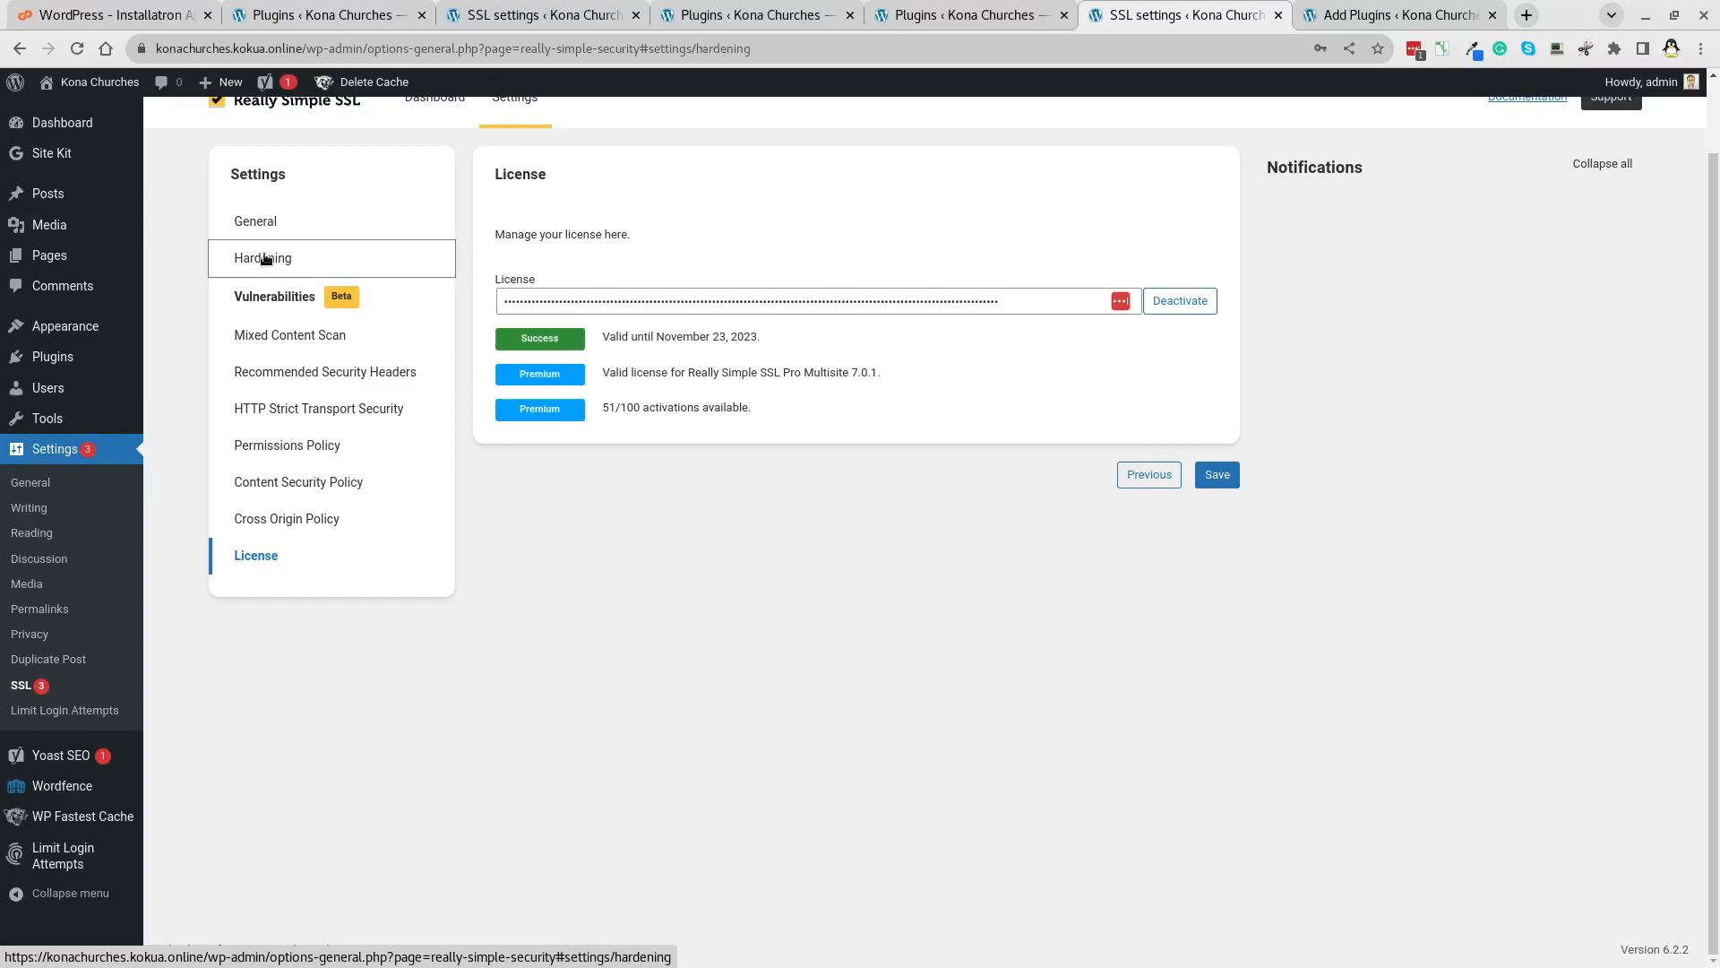
scroll(820, 308, down, 5)
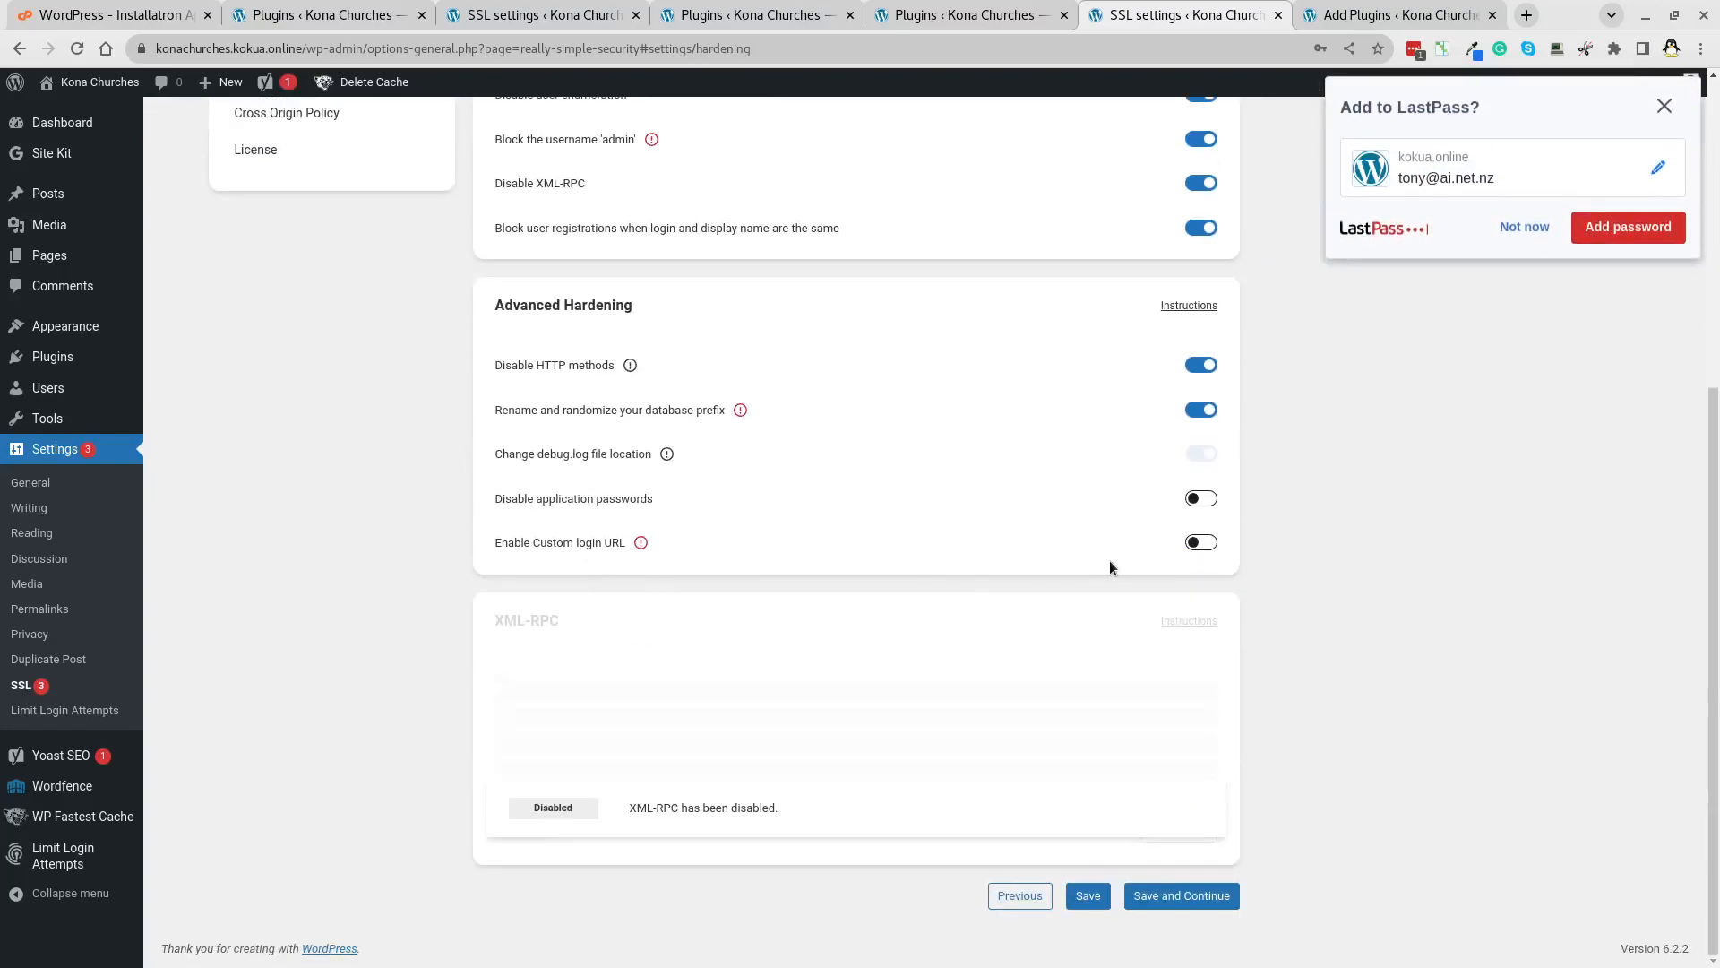
click(1216, 547)
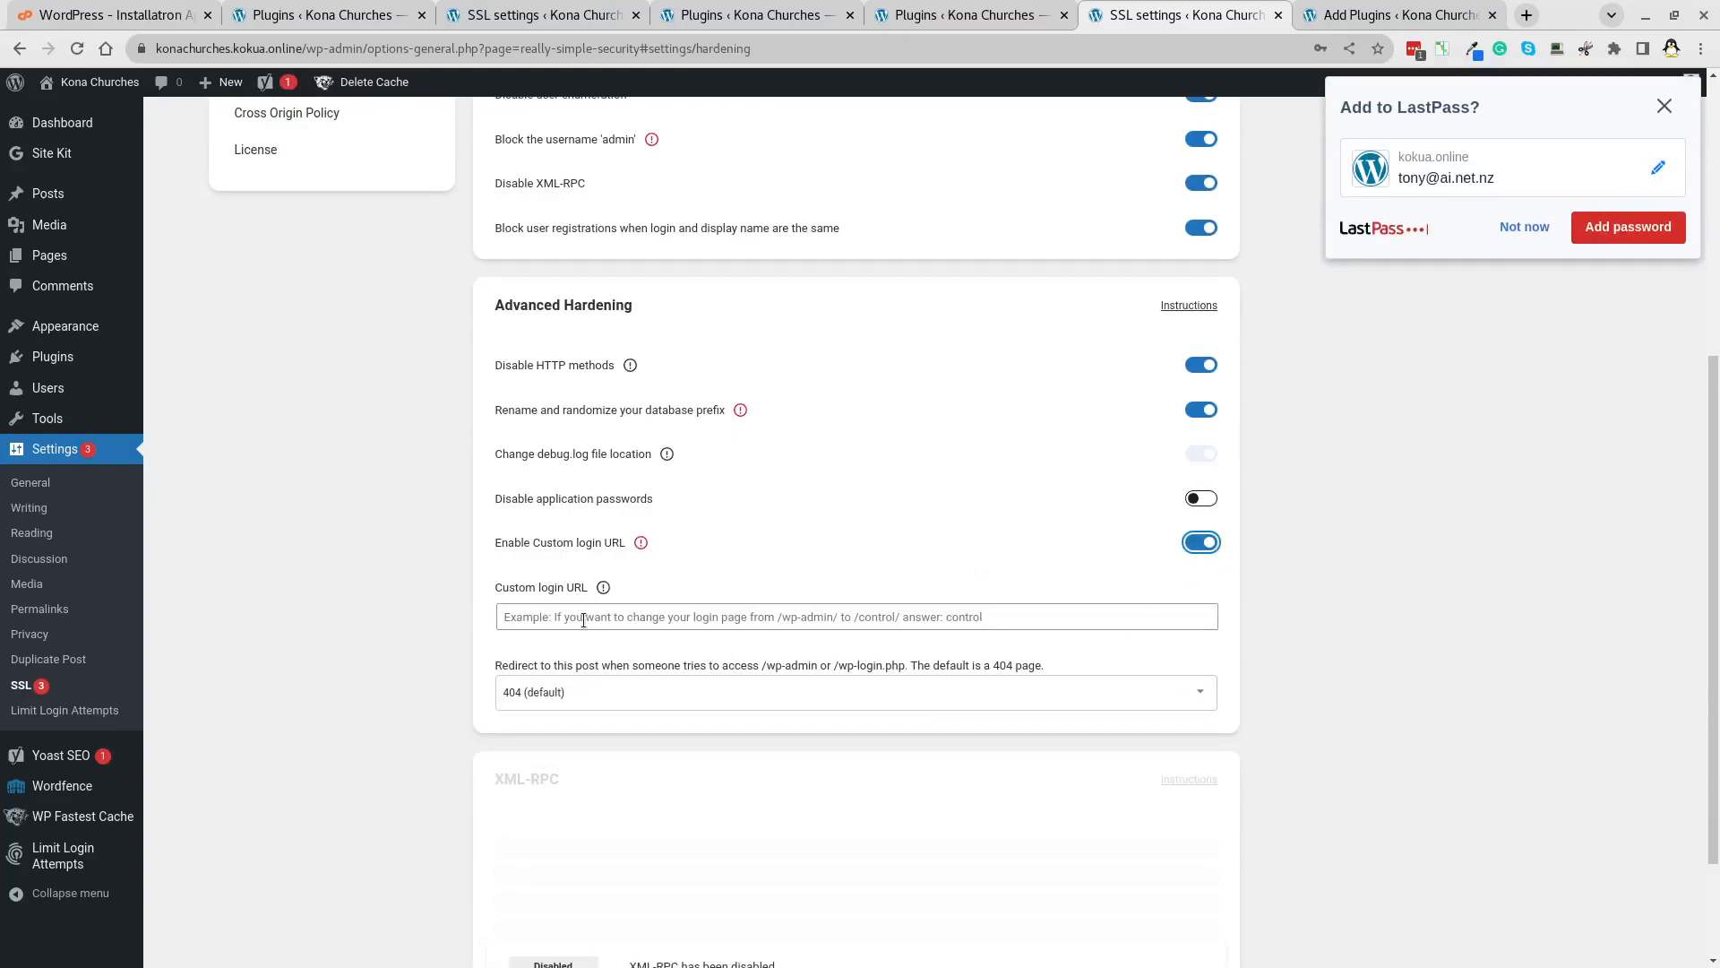
click(623, 618)
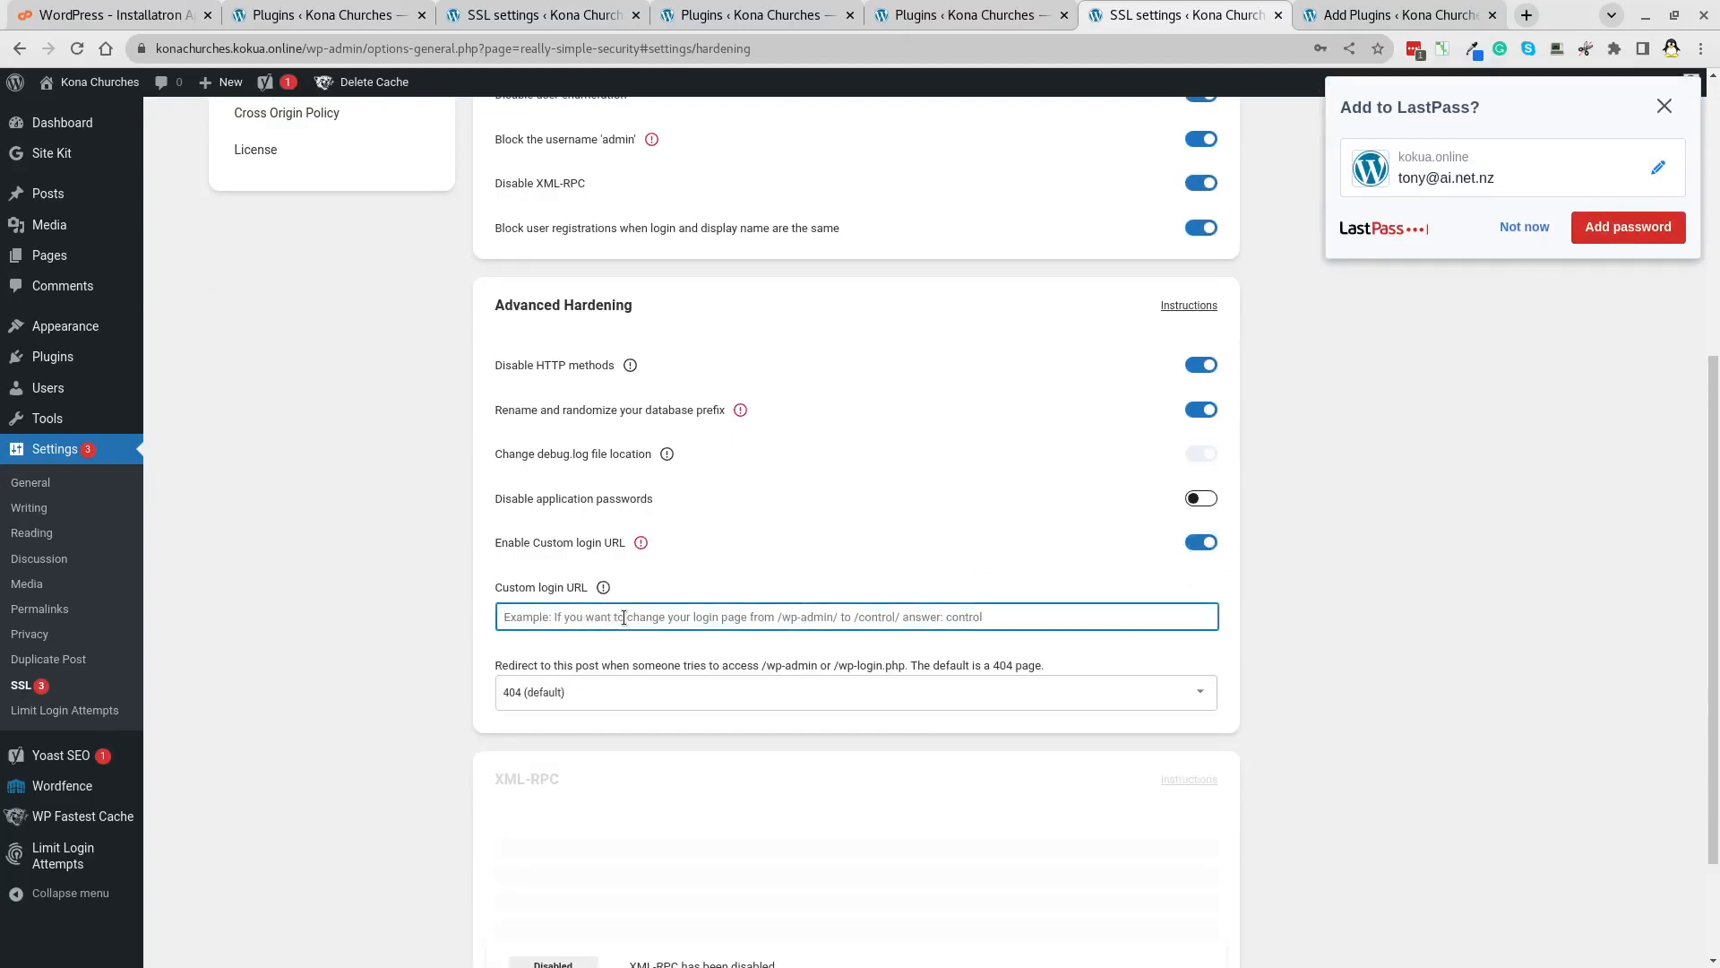
text(l)
key(BackSpace)
text(hawaii)
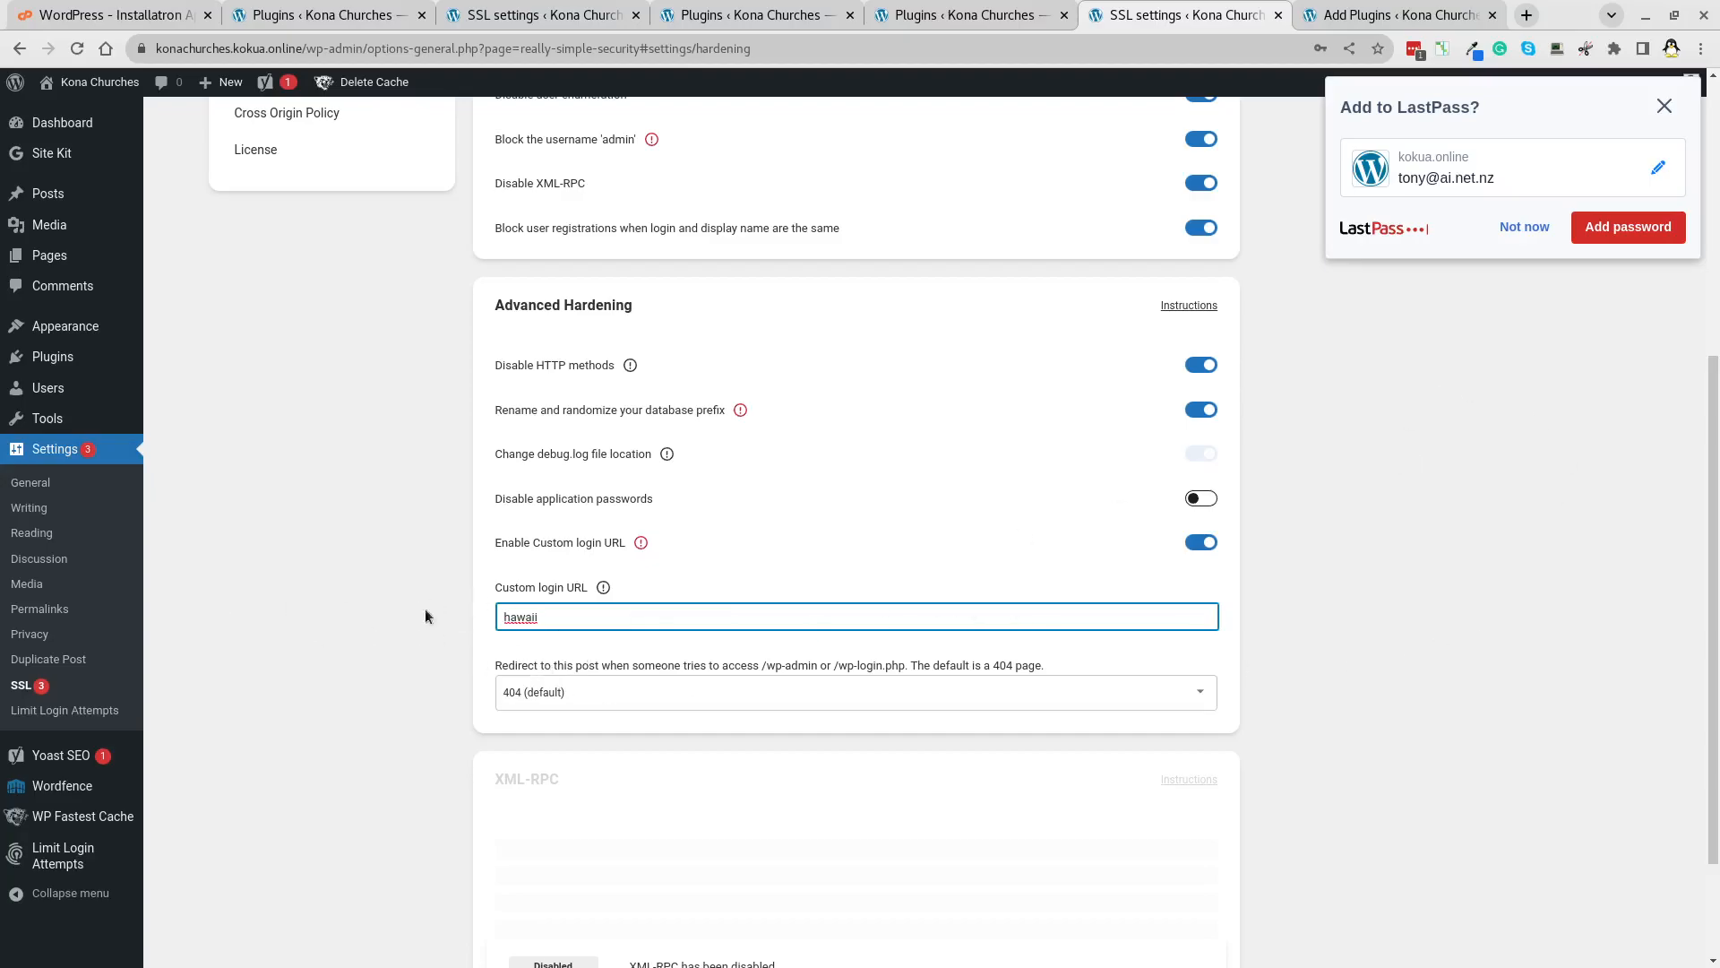
click(1665, 106)
scroll(879, 526, down, 3)
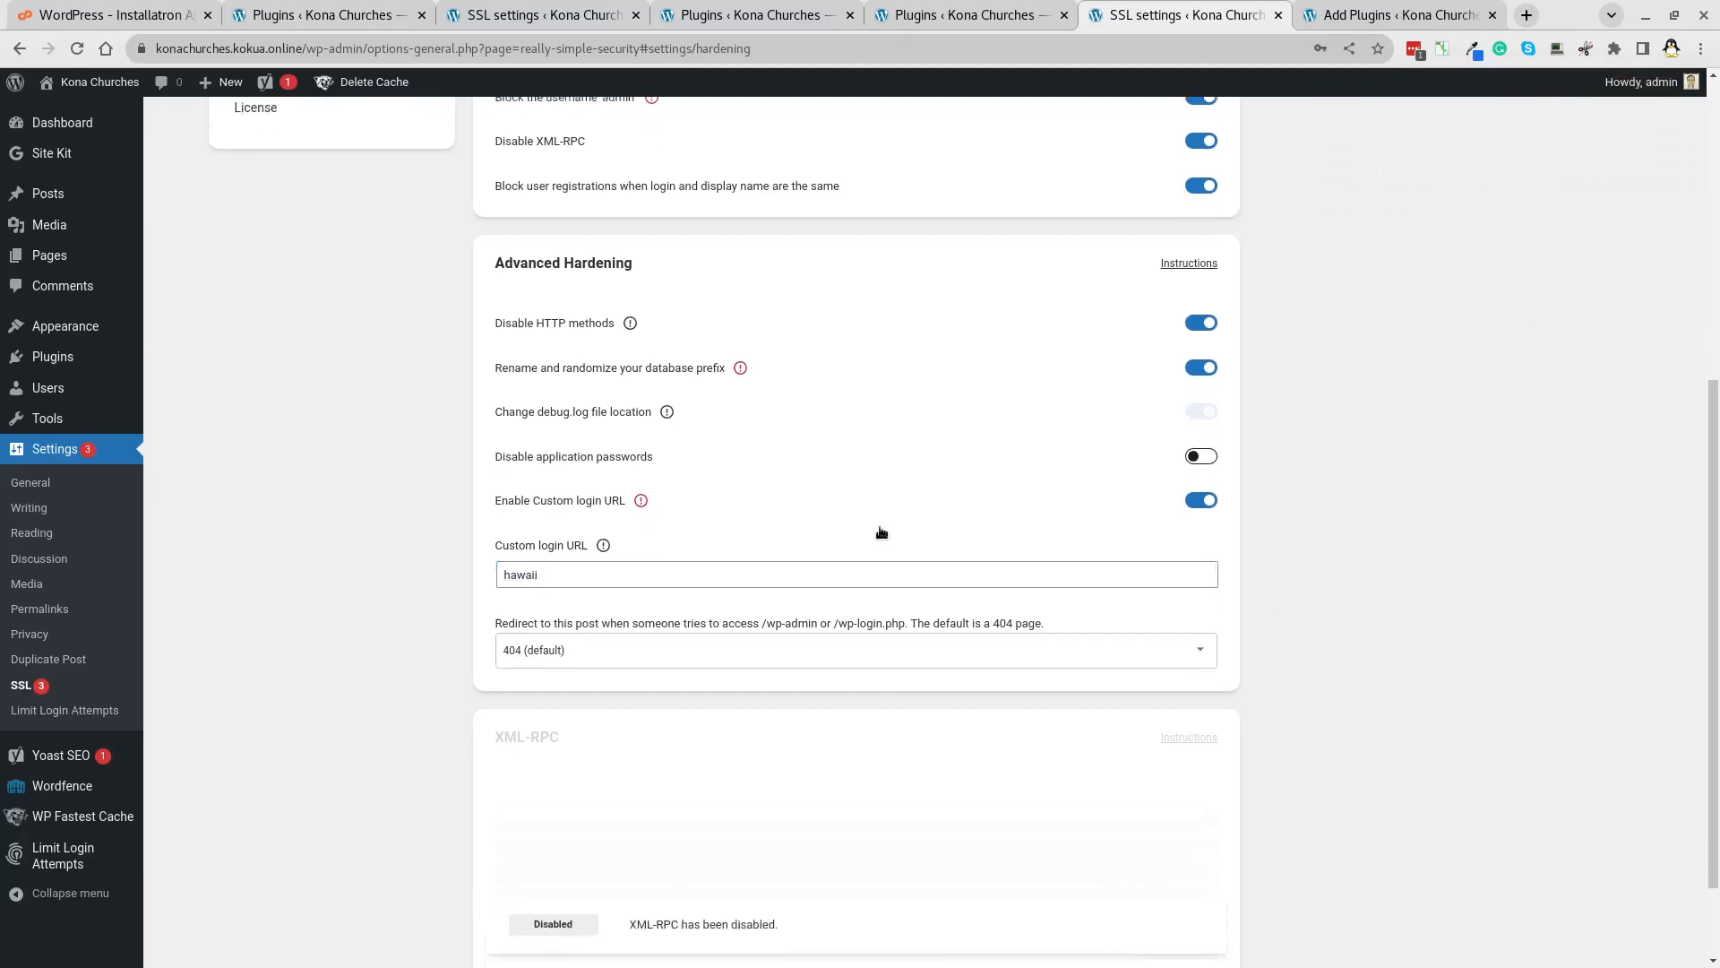
click(1174, 896)
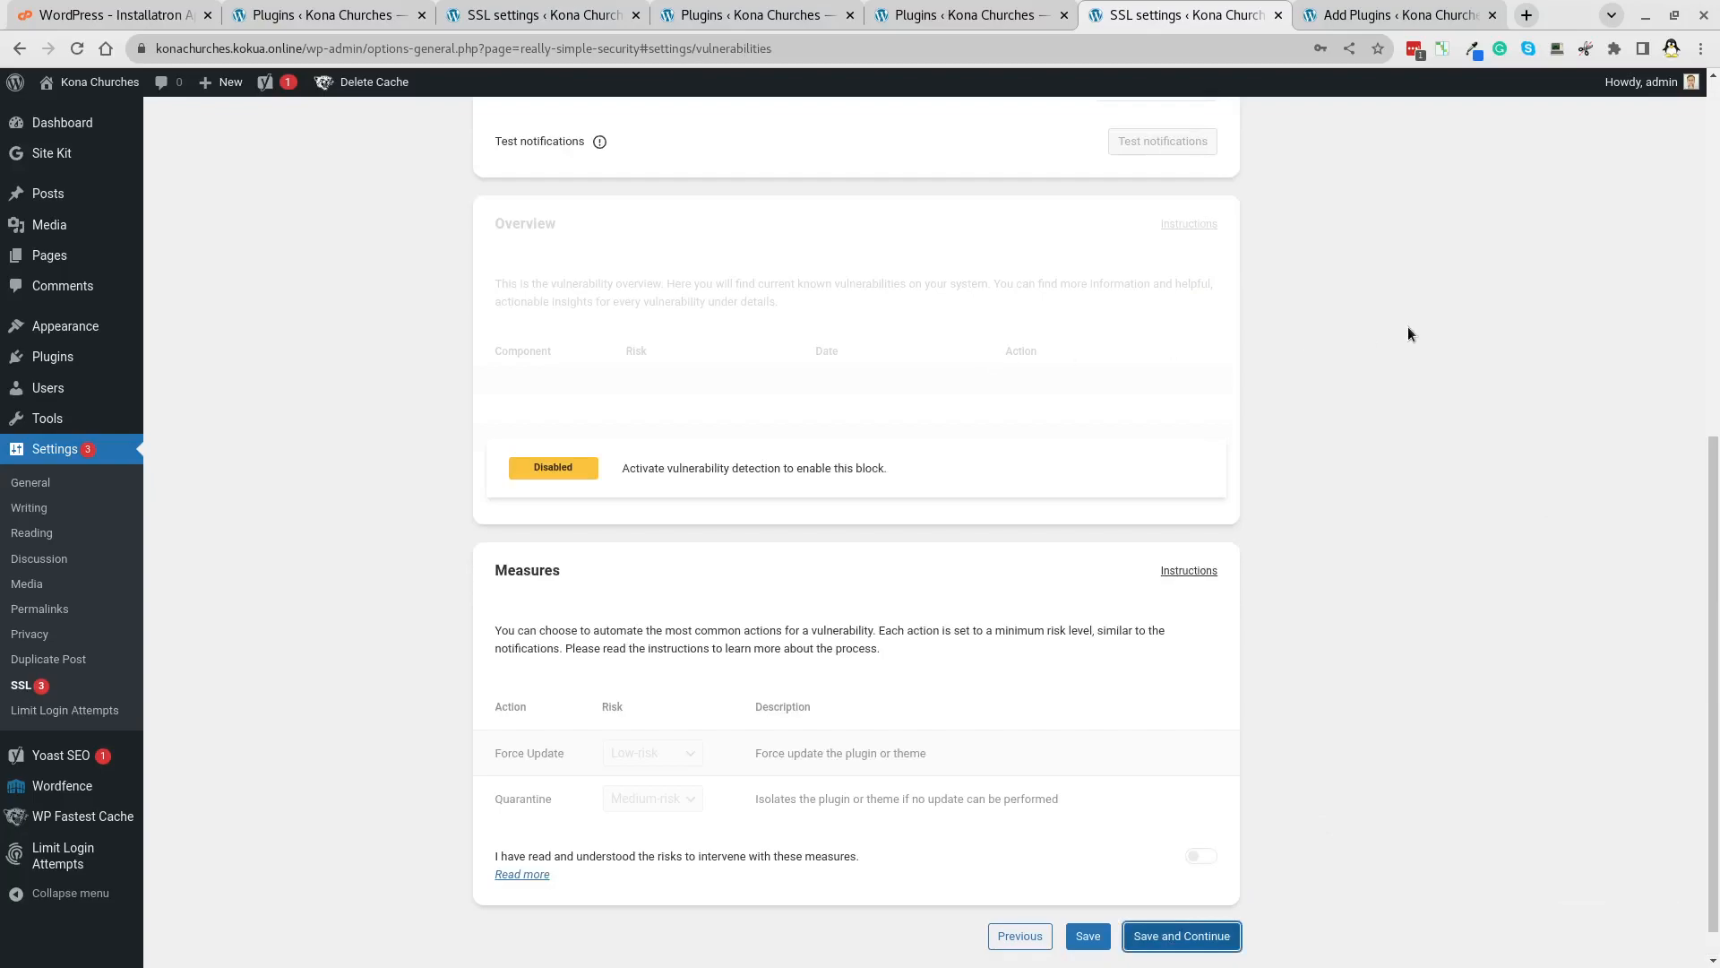
Save the vulnerability settings and resume the Wordfence installation from Installed Plugins.
click(1164, 937)
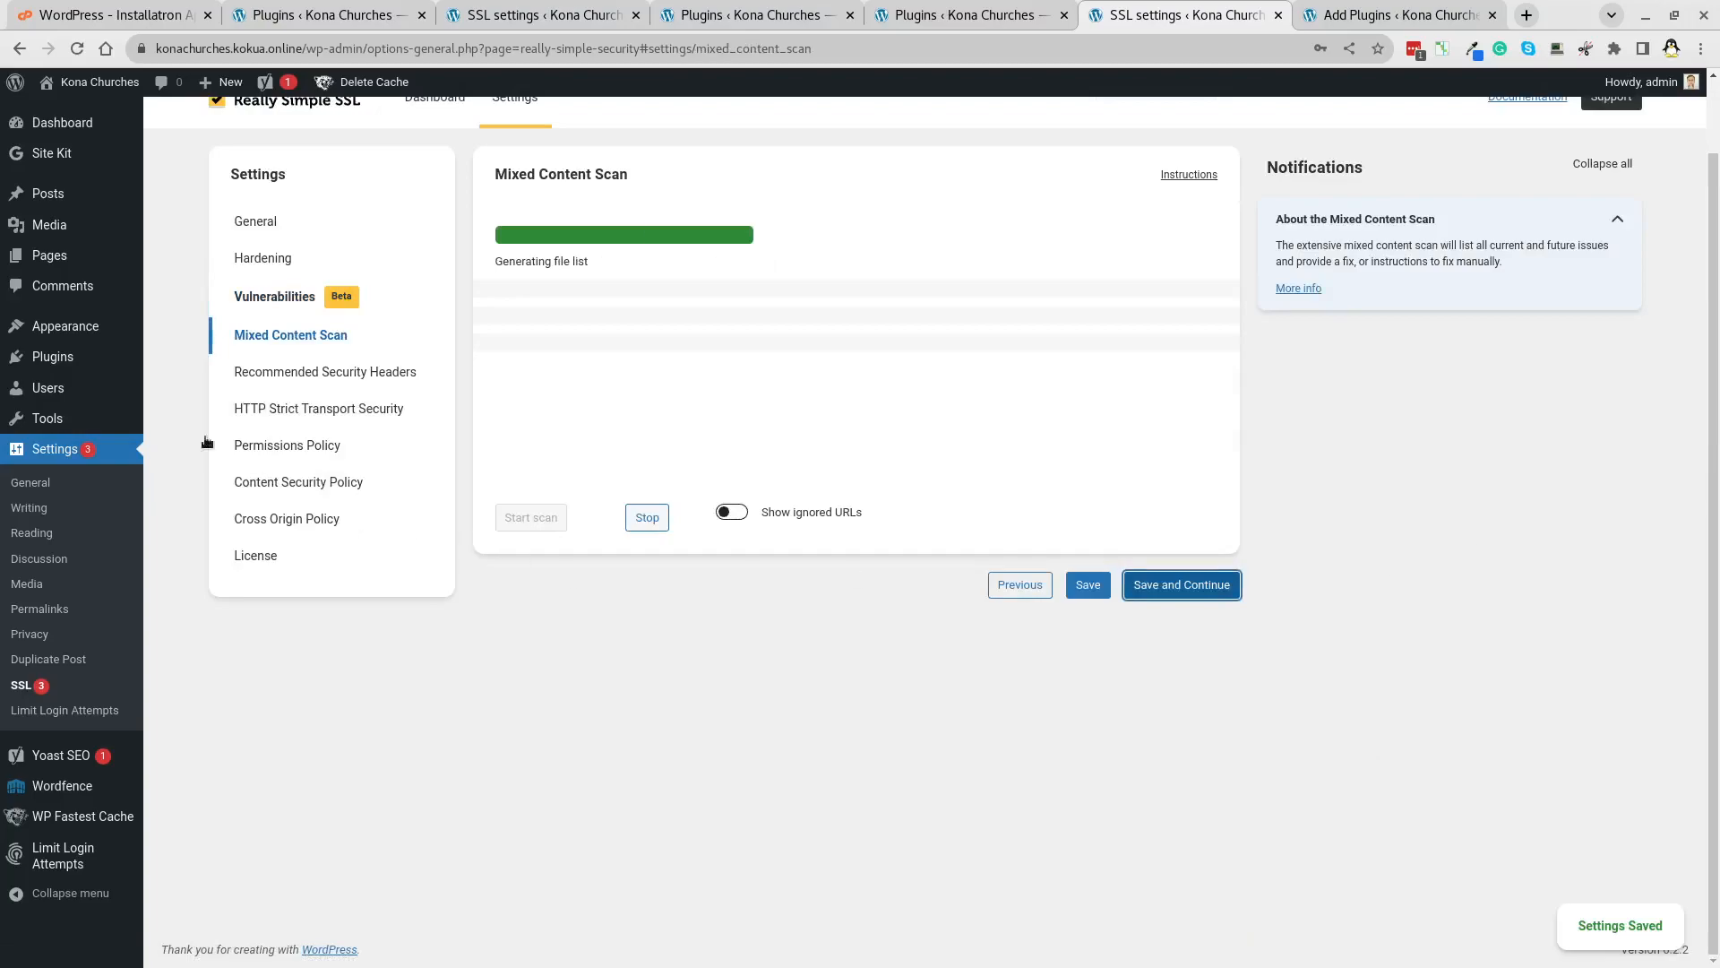
click(49, 363)
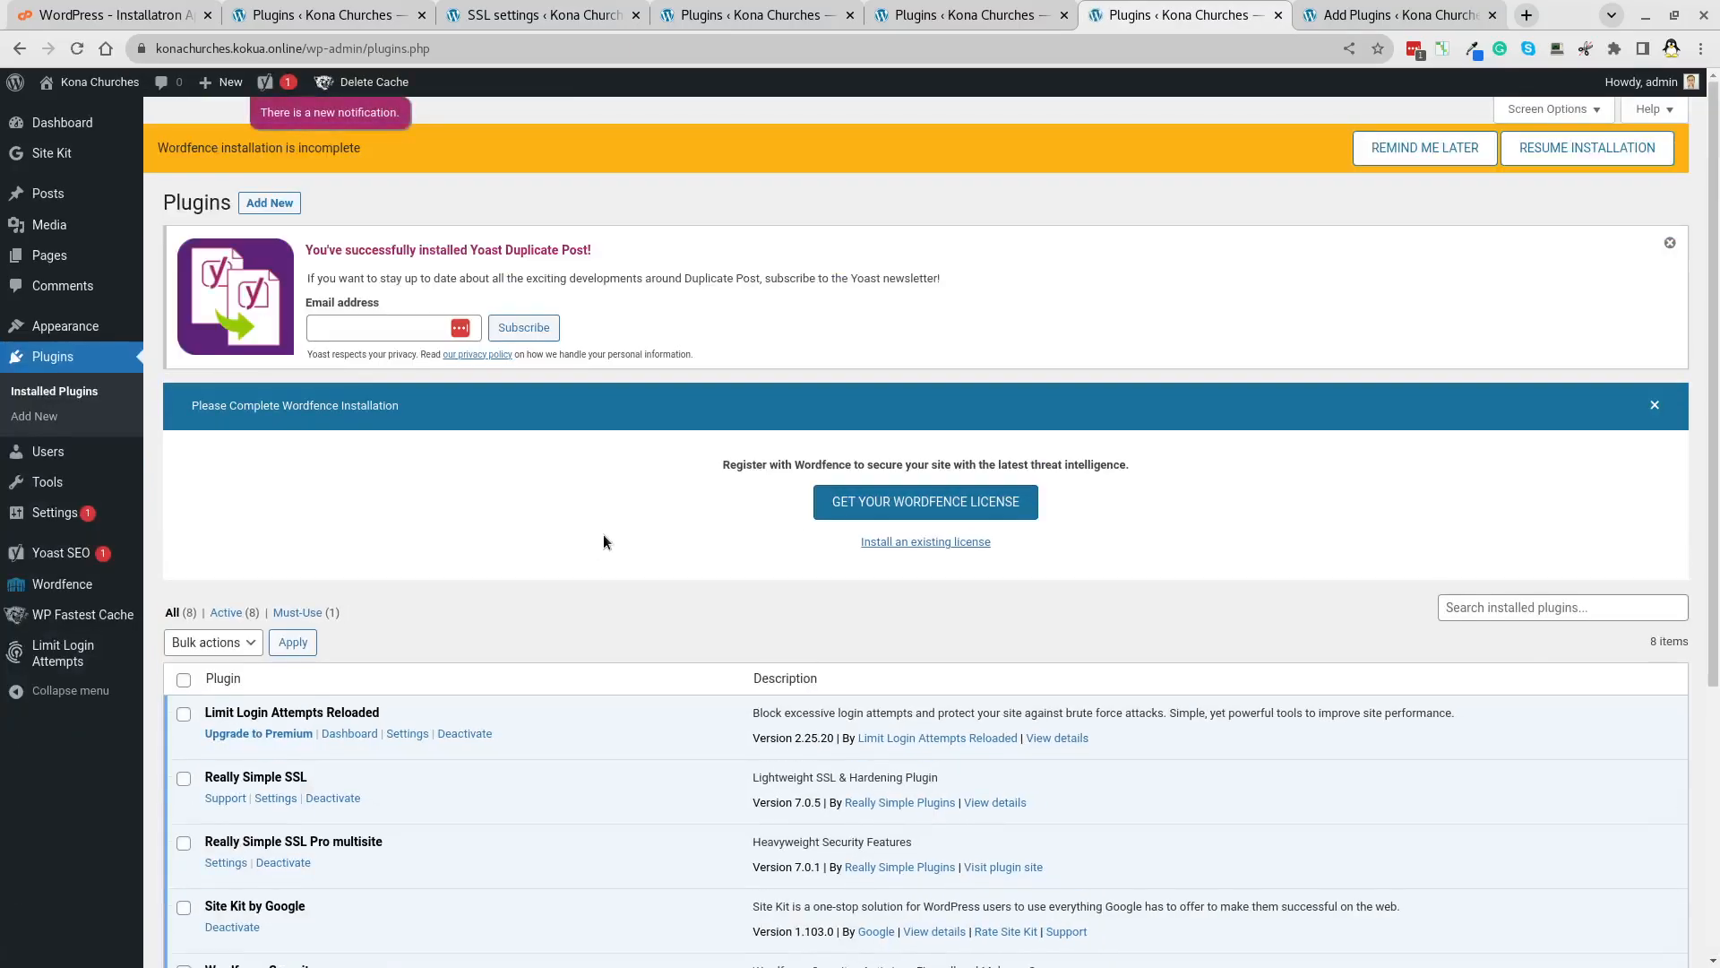
scroll(604, 534, down, 5)
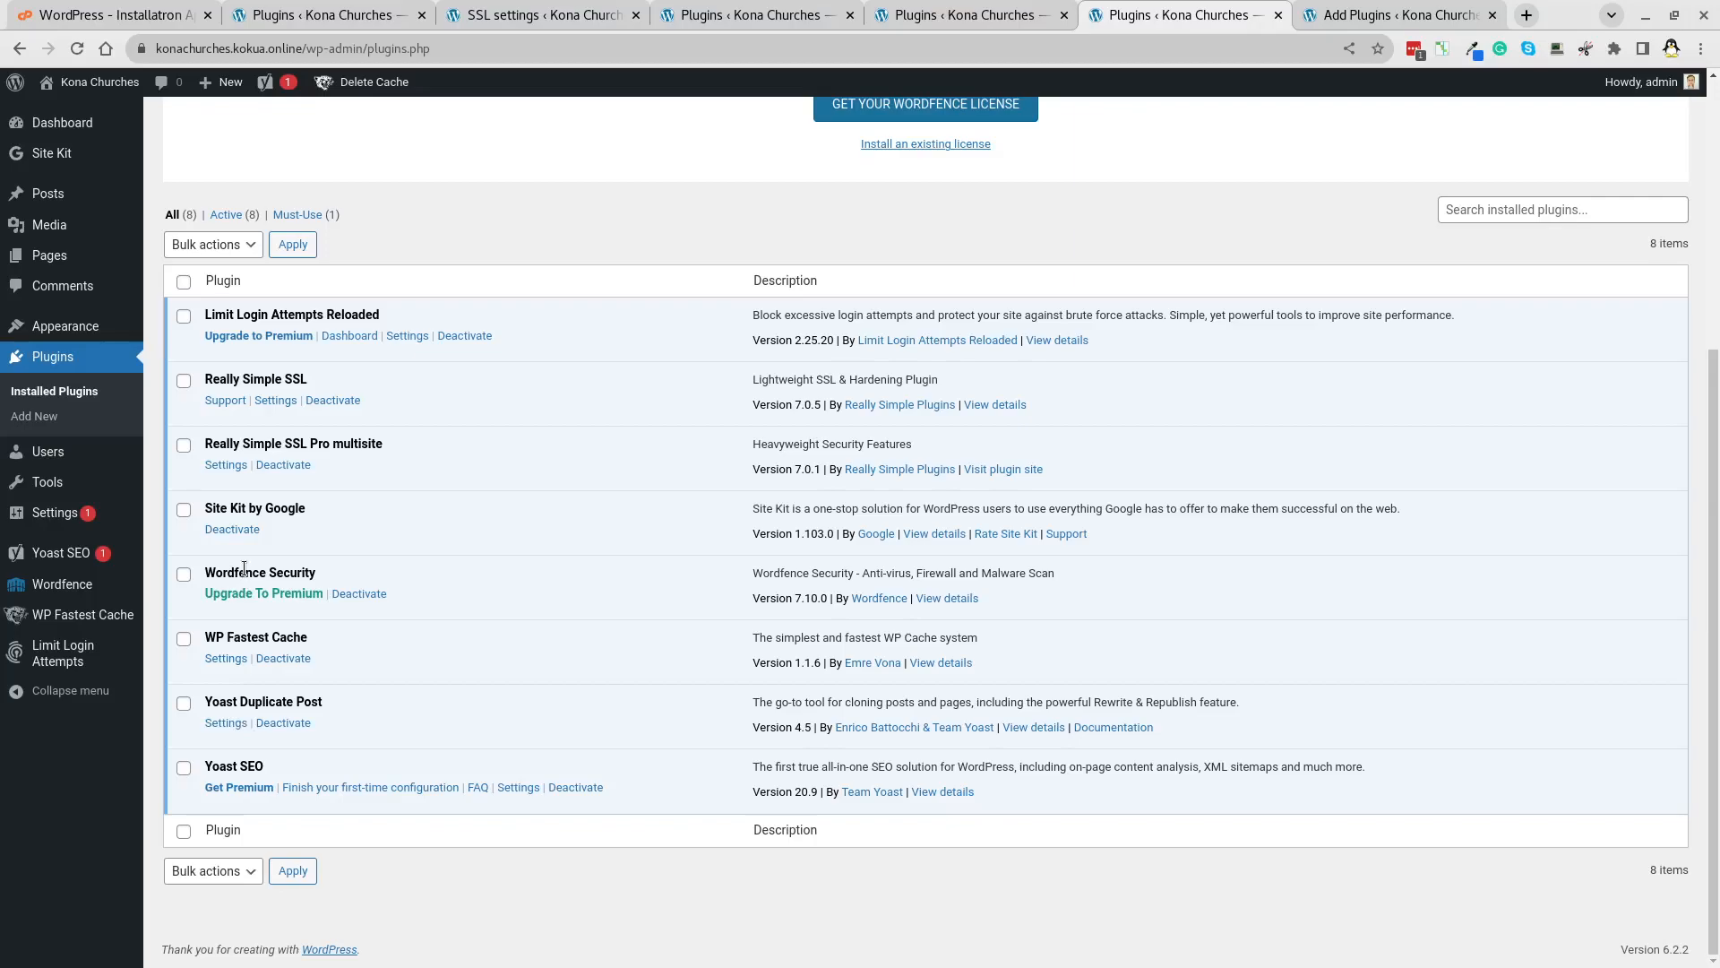
scroll(717, 573, up, 5)
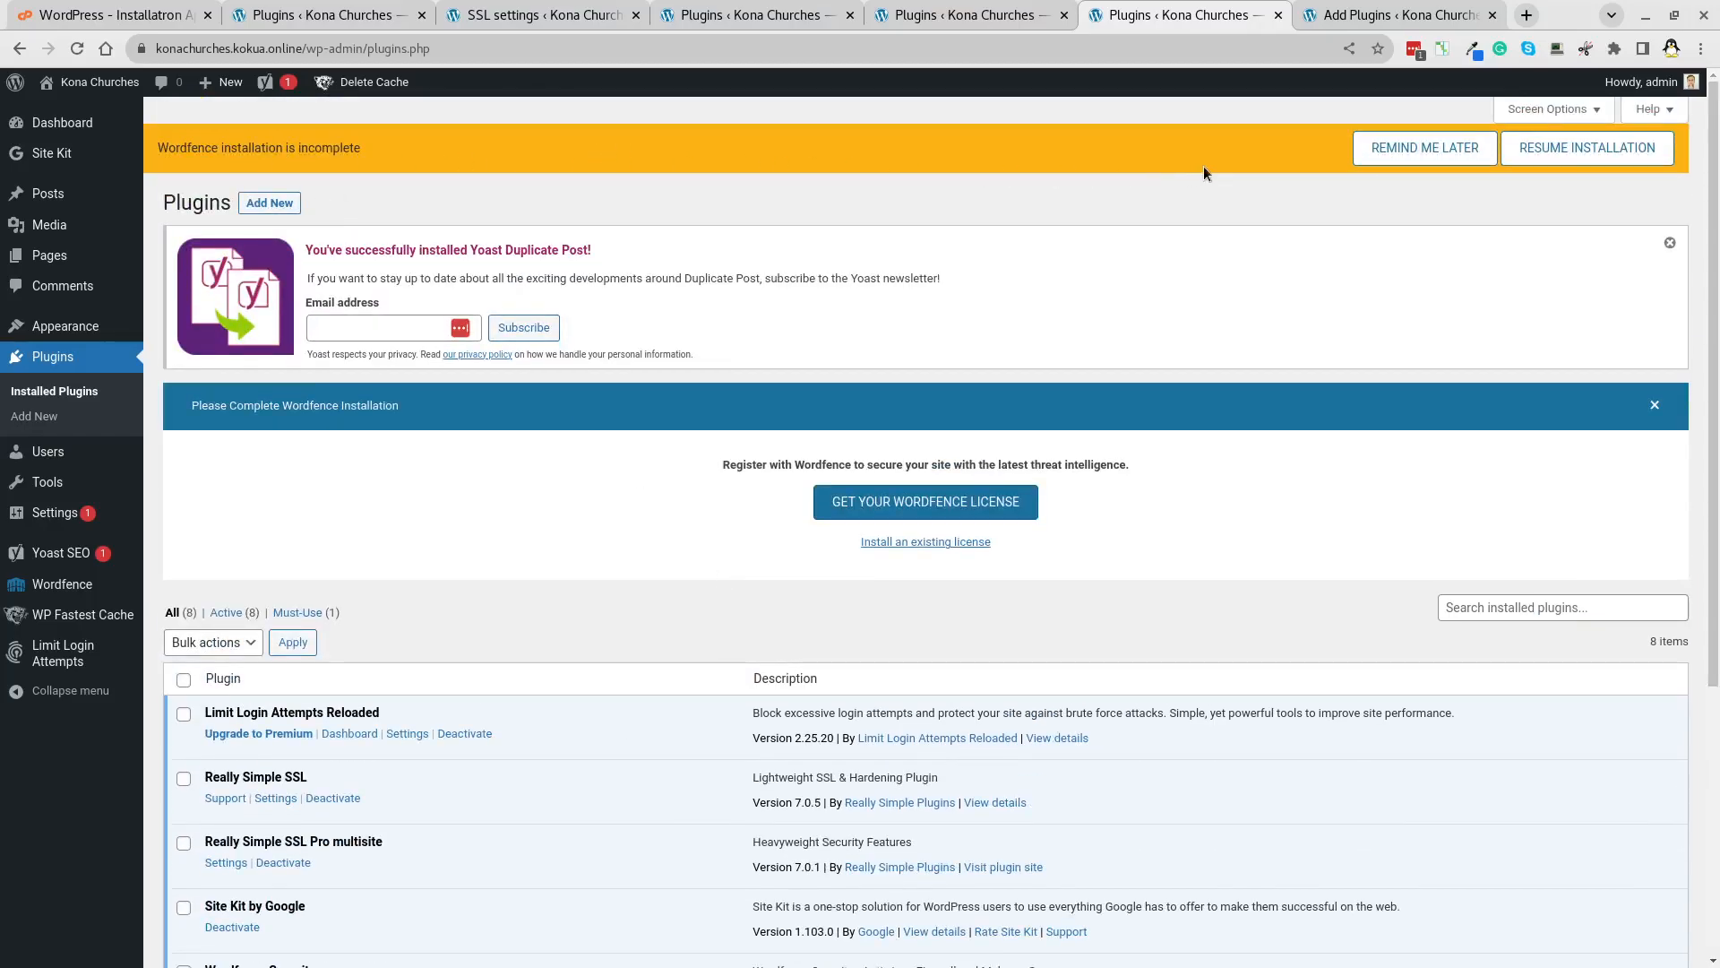
click(1622, 154)
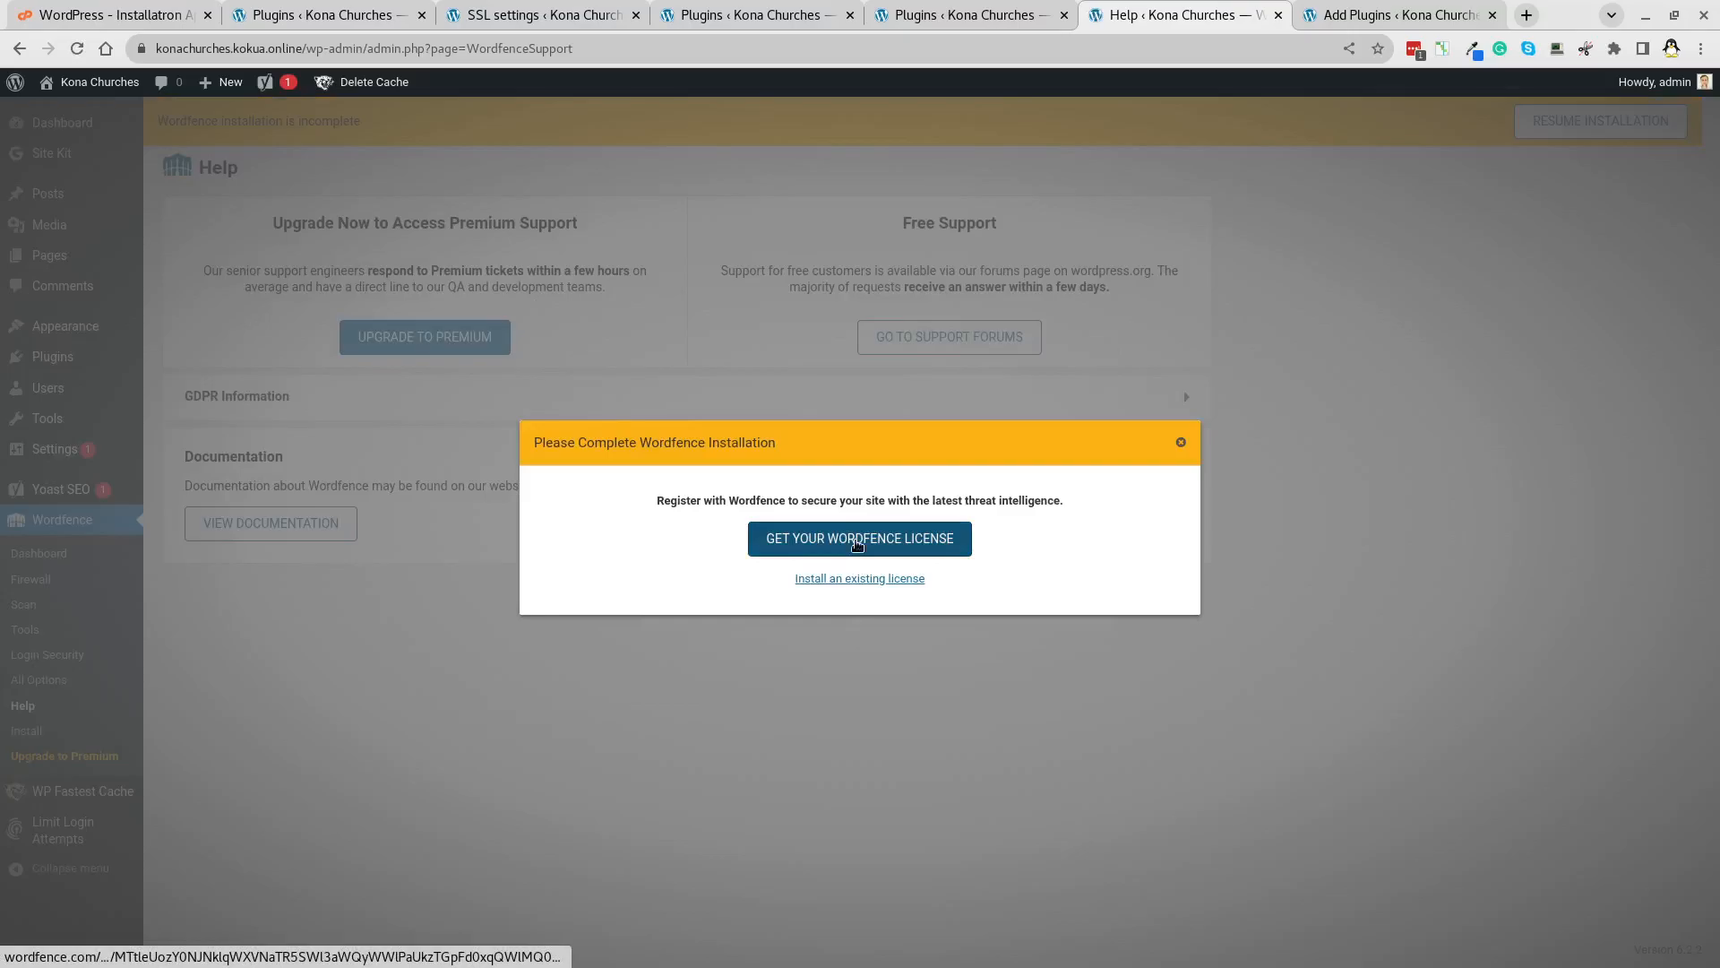
Register a free Wordfence license with the owner's e-mail, declining e-mail alerts, then return to WordPress.
click(857, 541)
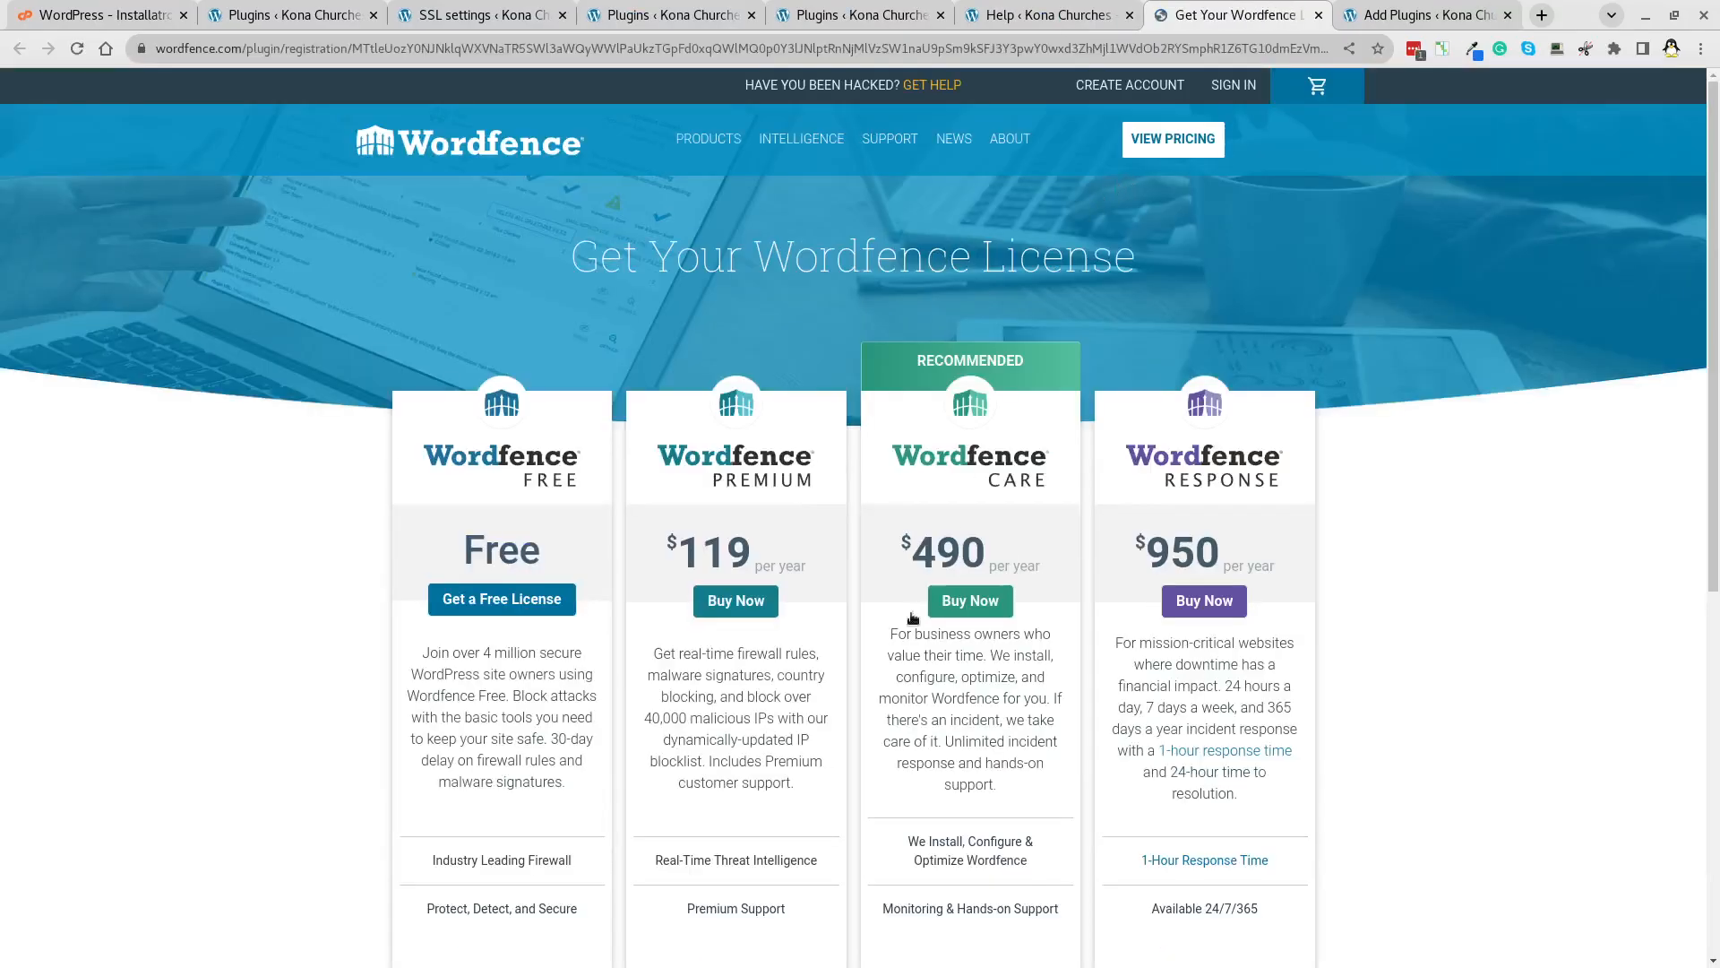
click(490, 602)
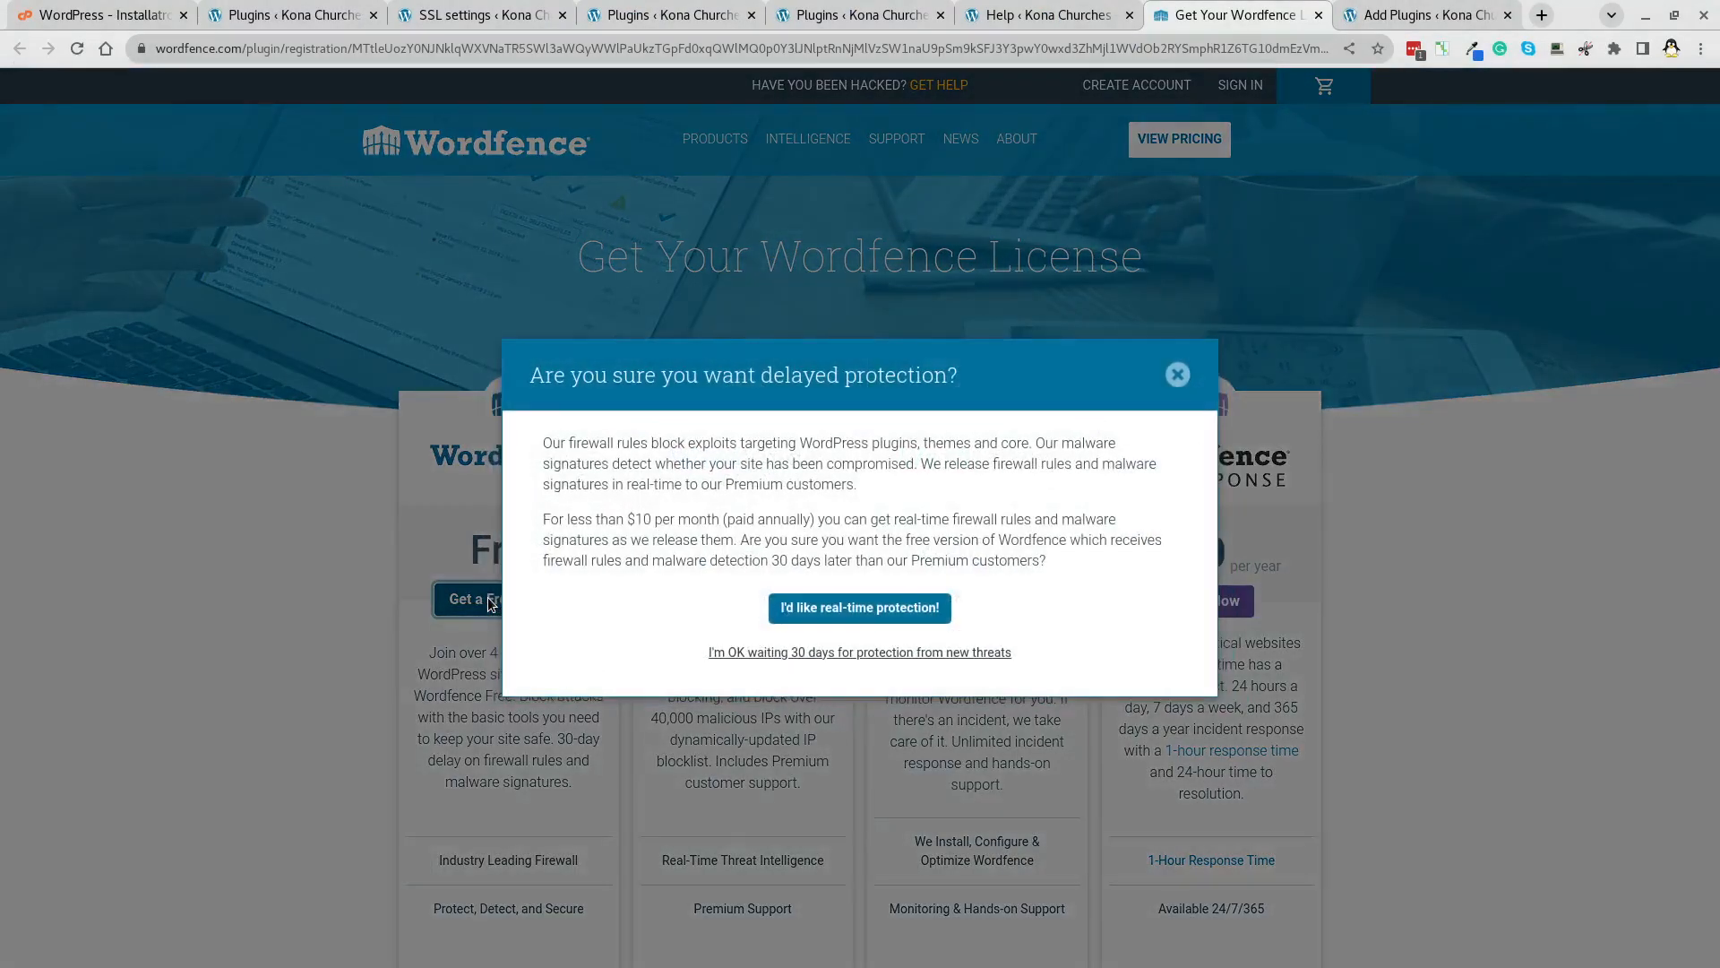
click(830, 656)
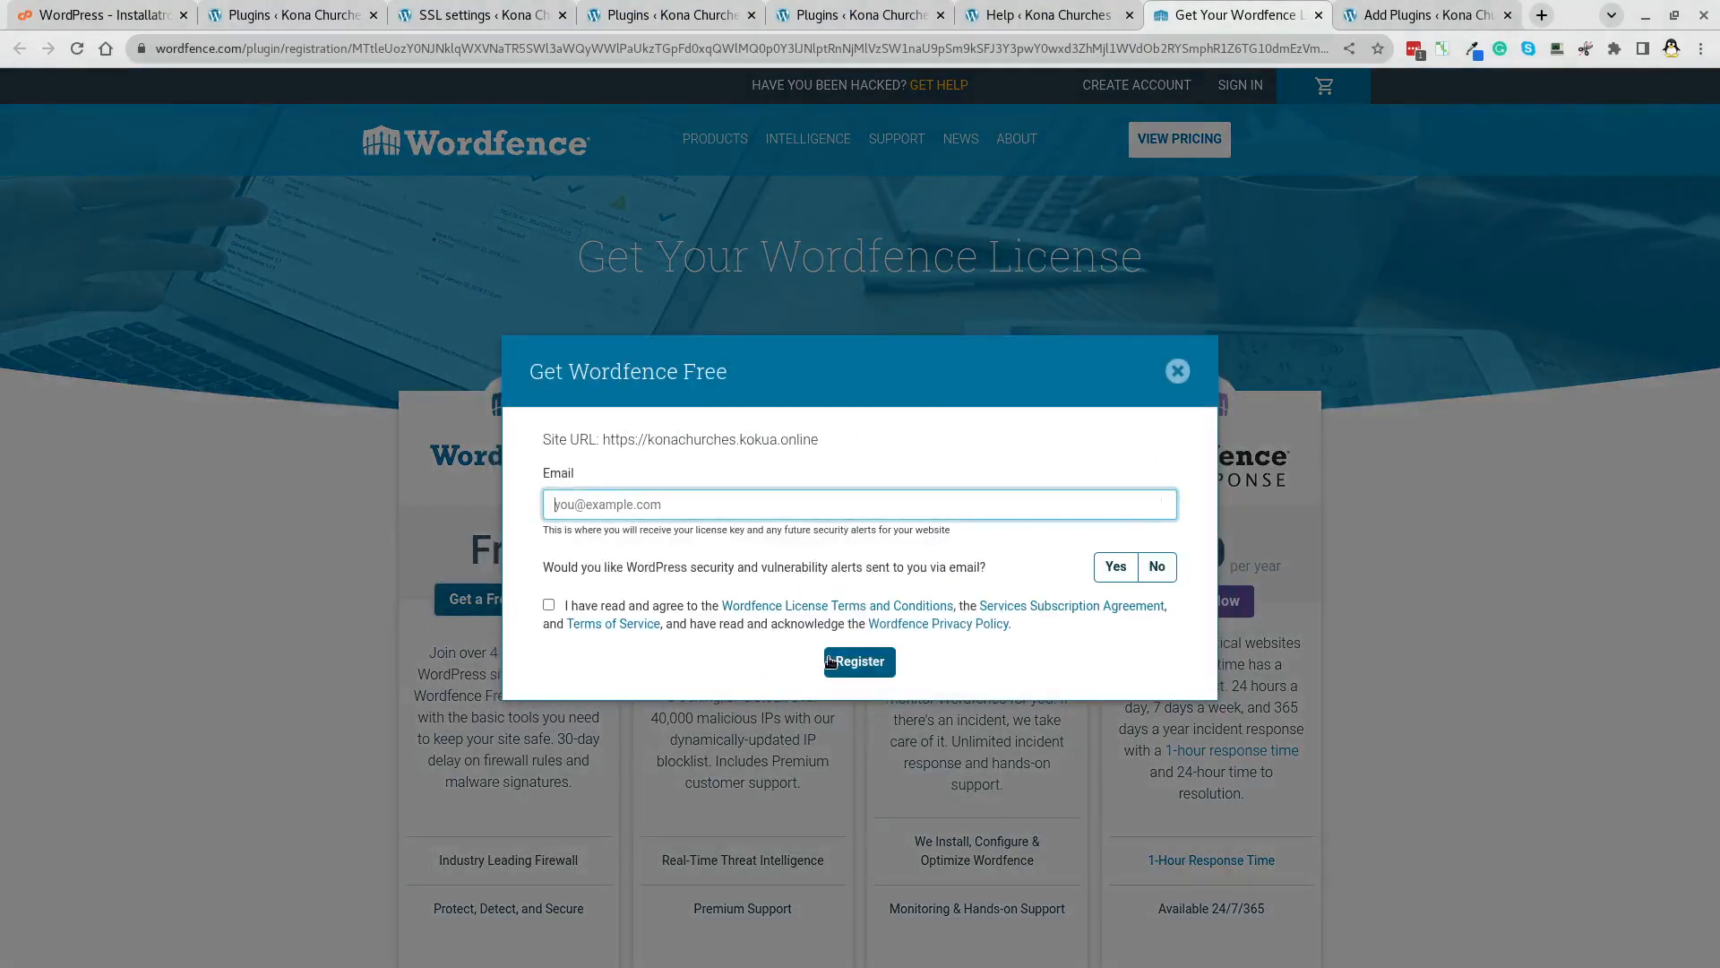
click(747, 499)
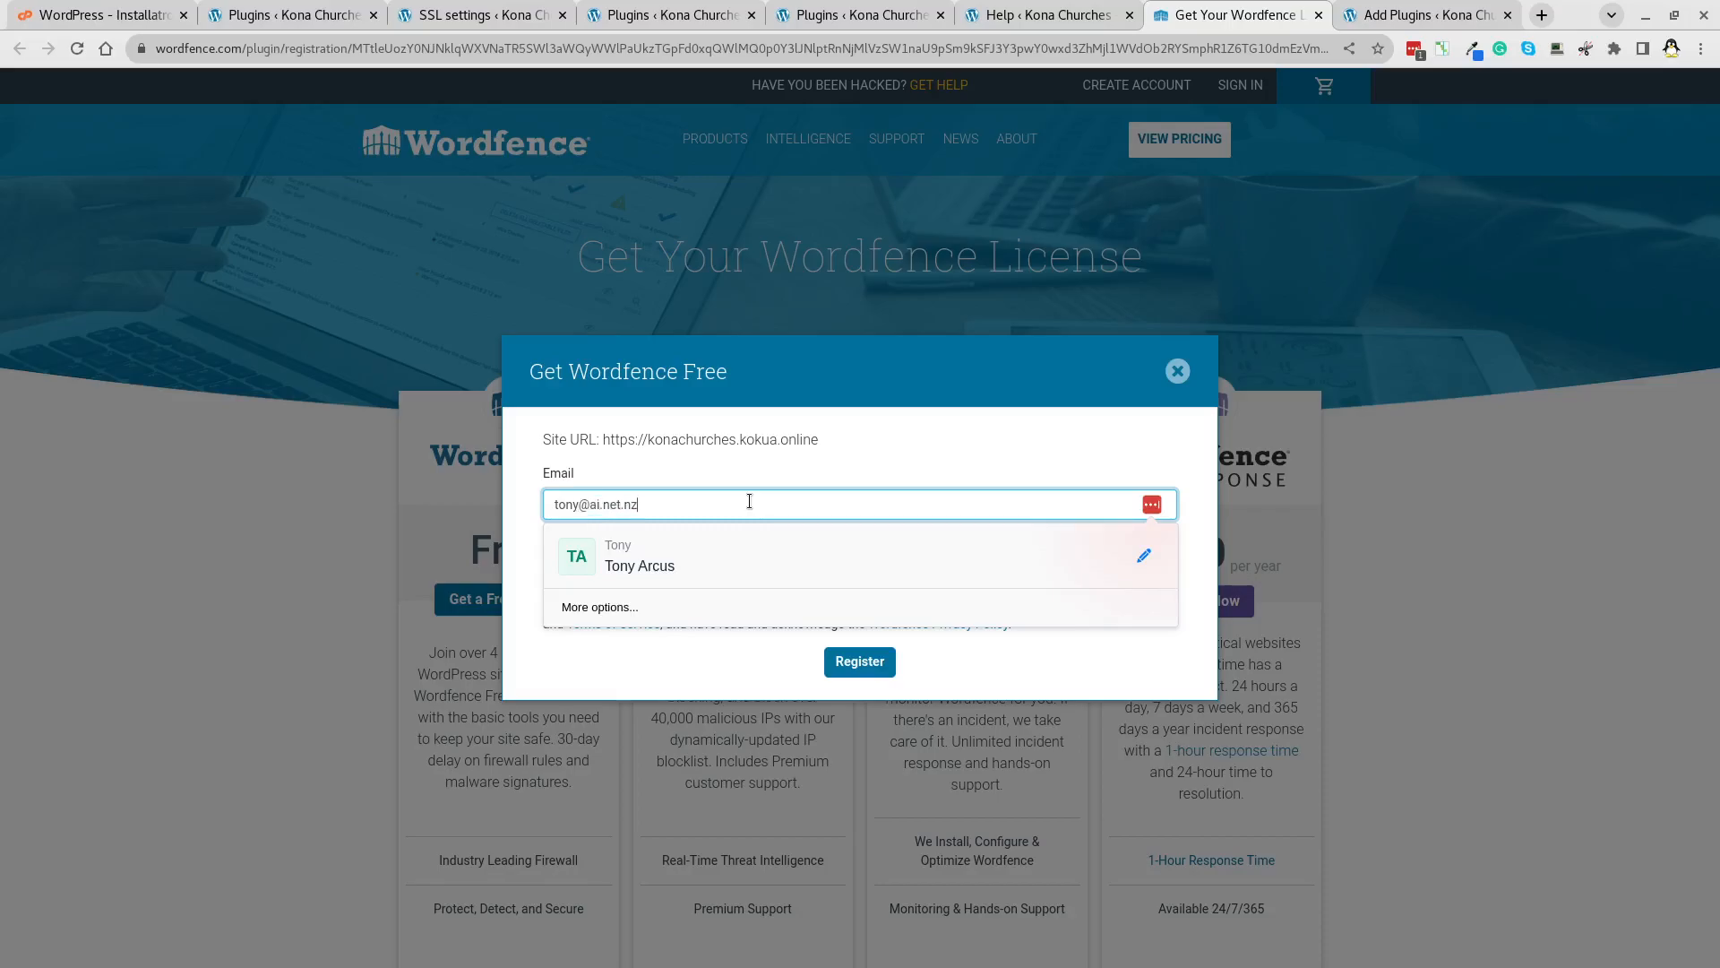
key(Return)
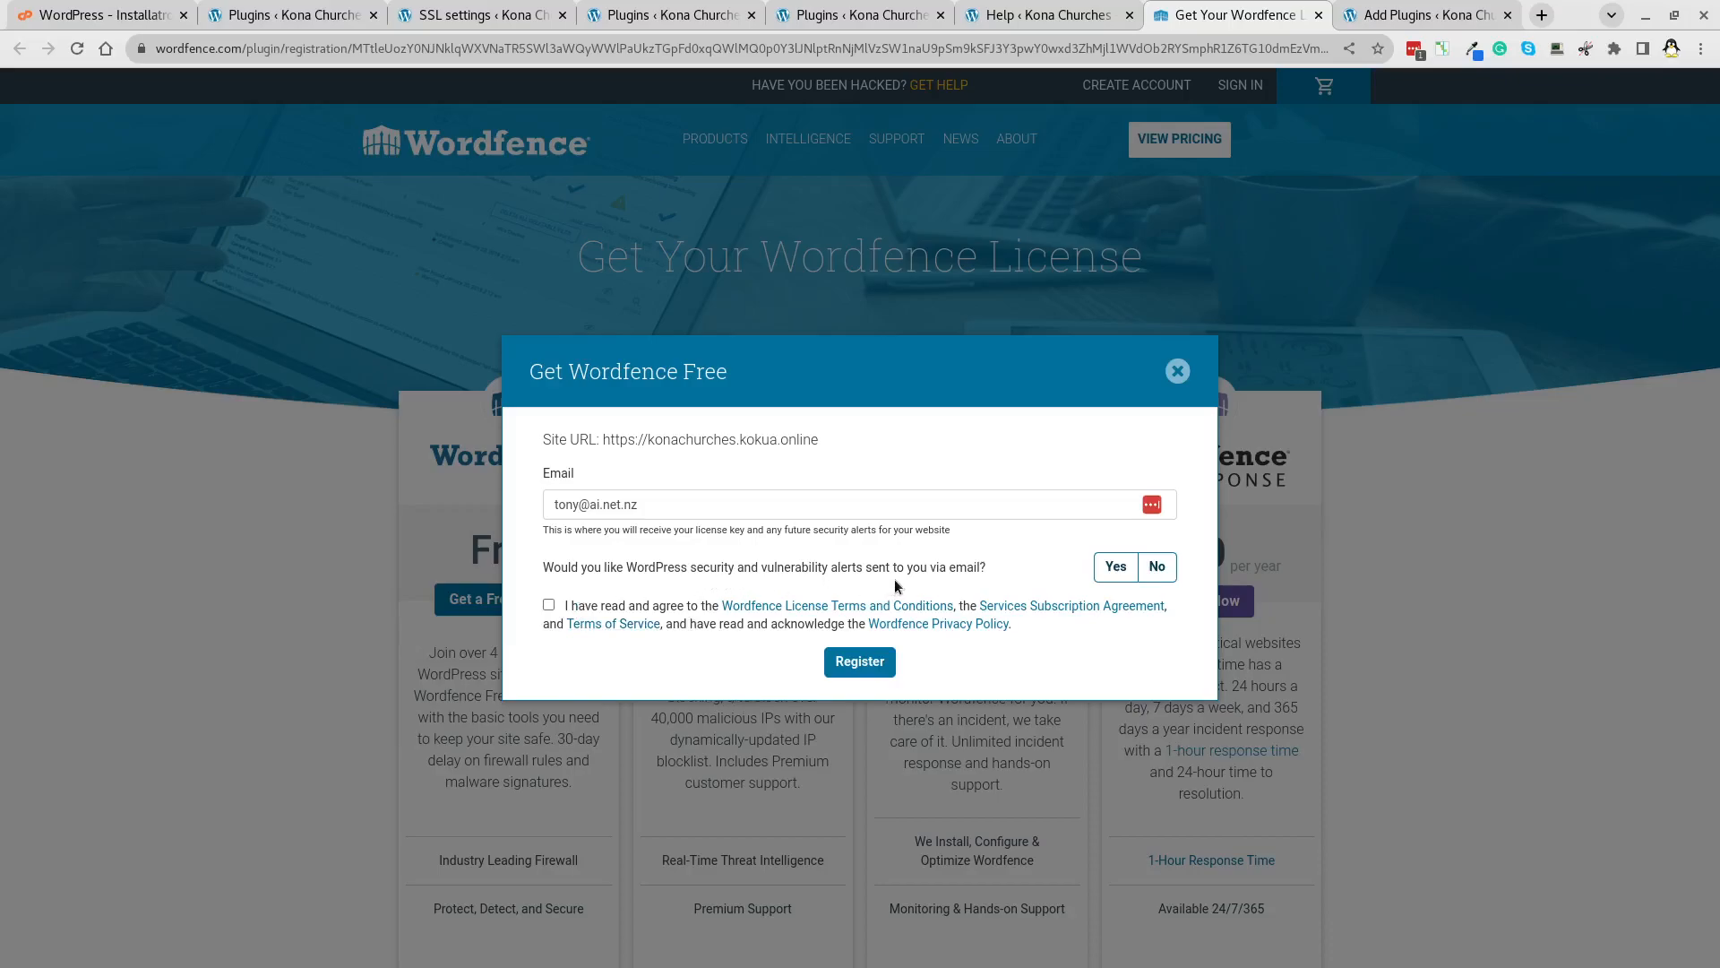
click(1156, 567)
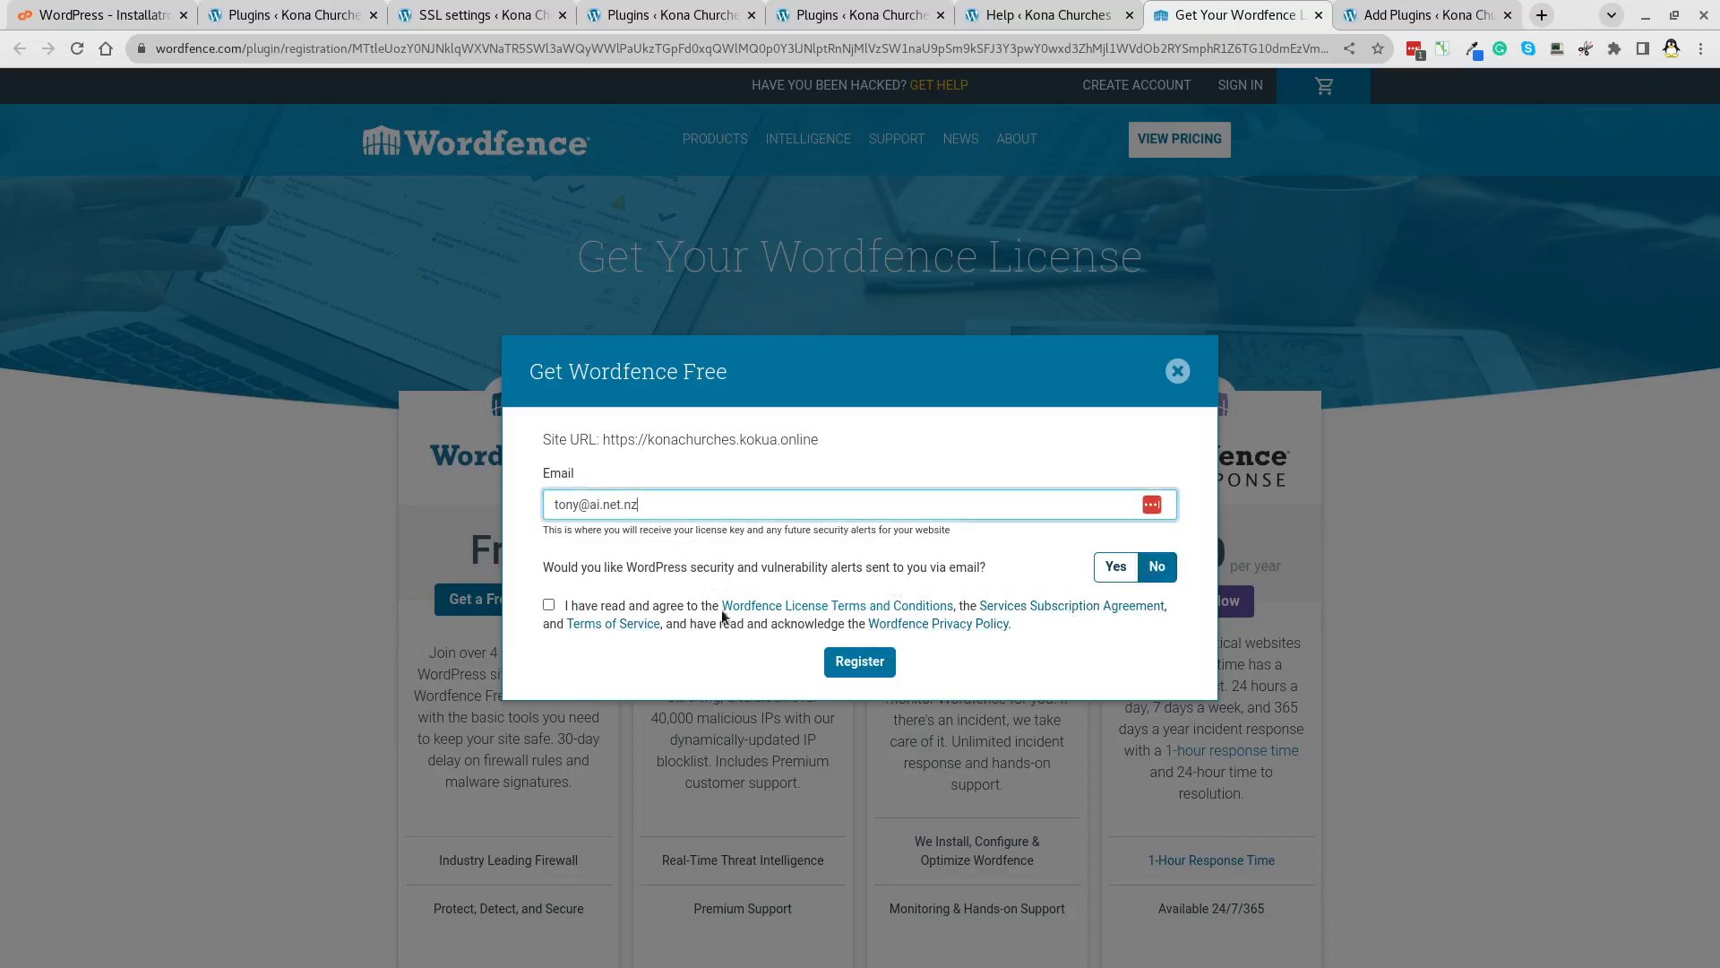
click(548, 605)
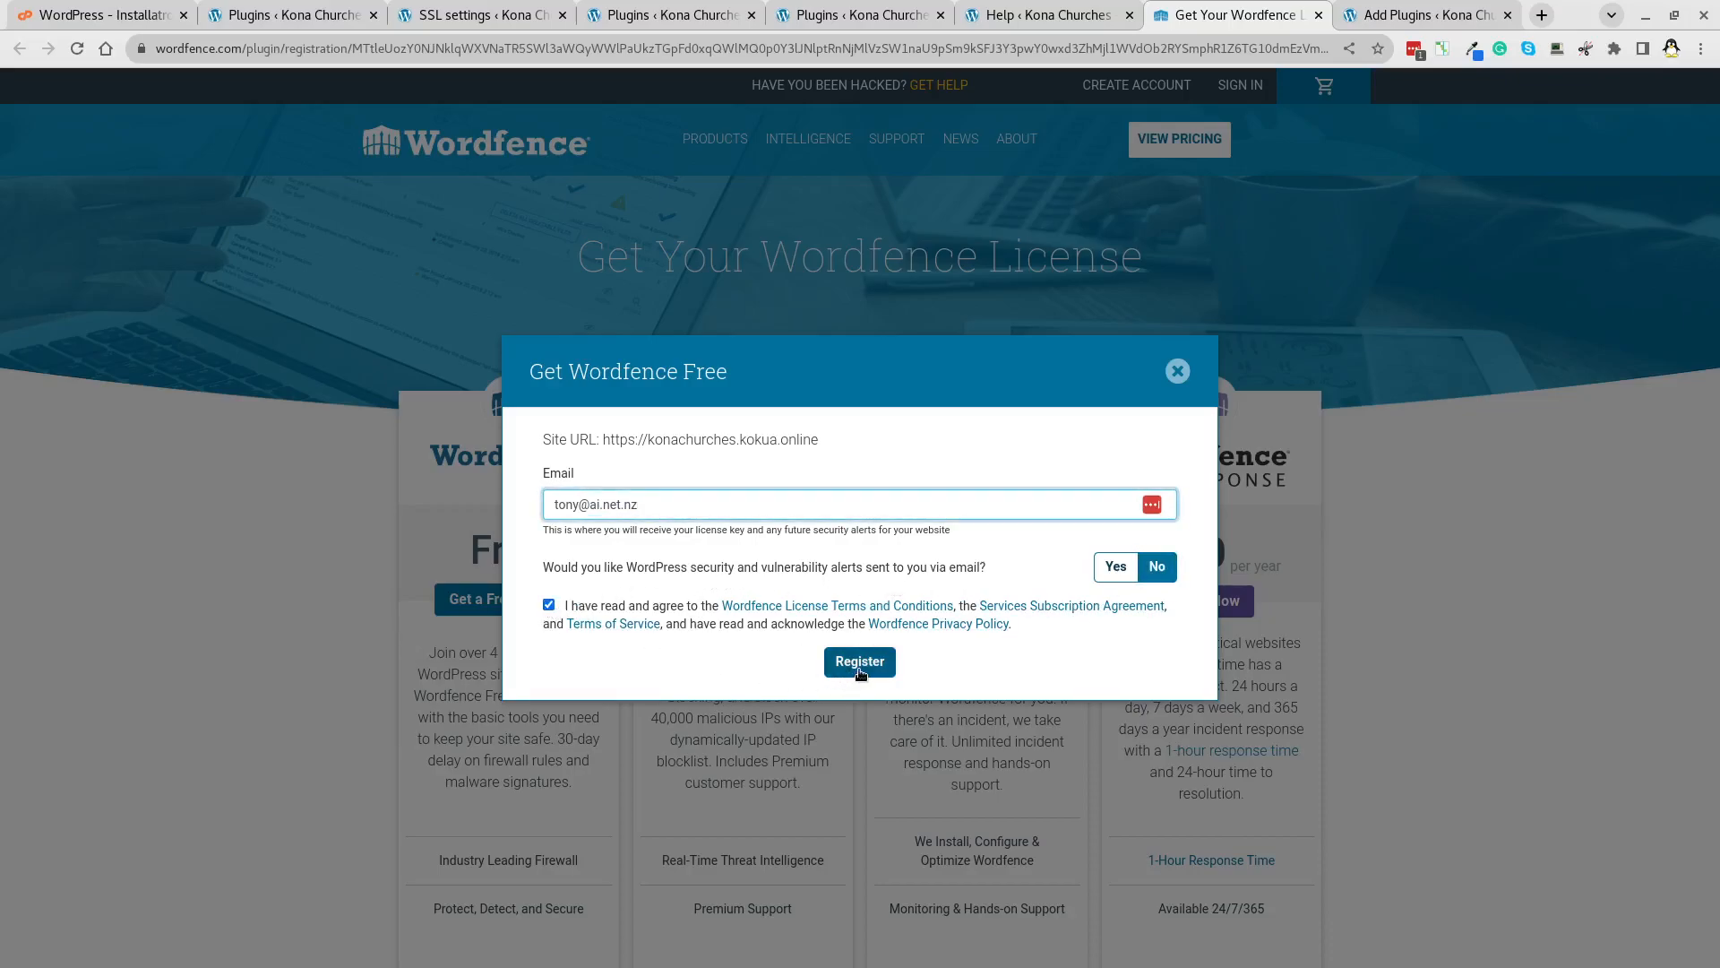
click(861, 664)
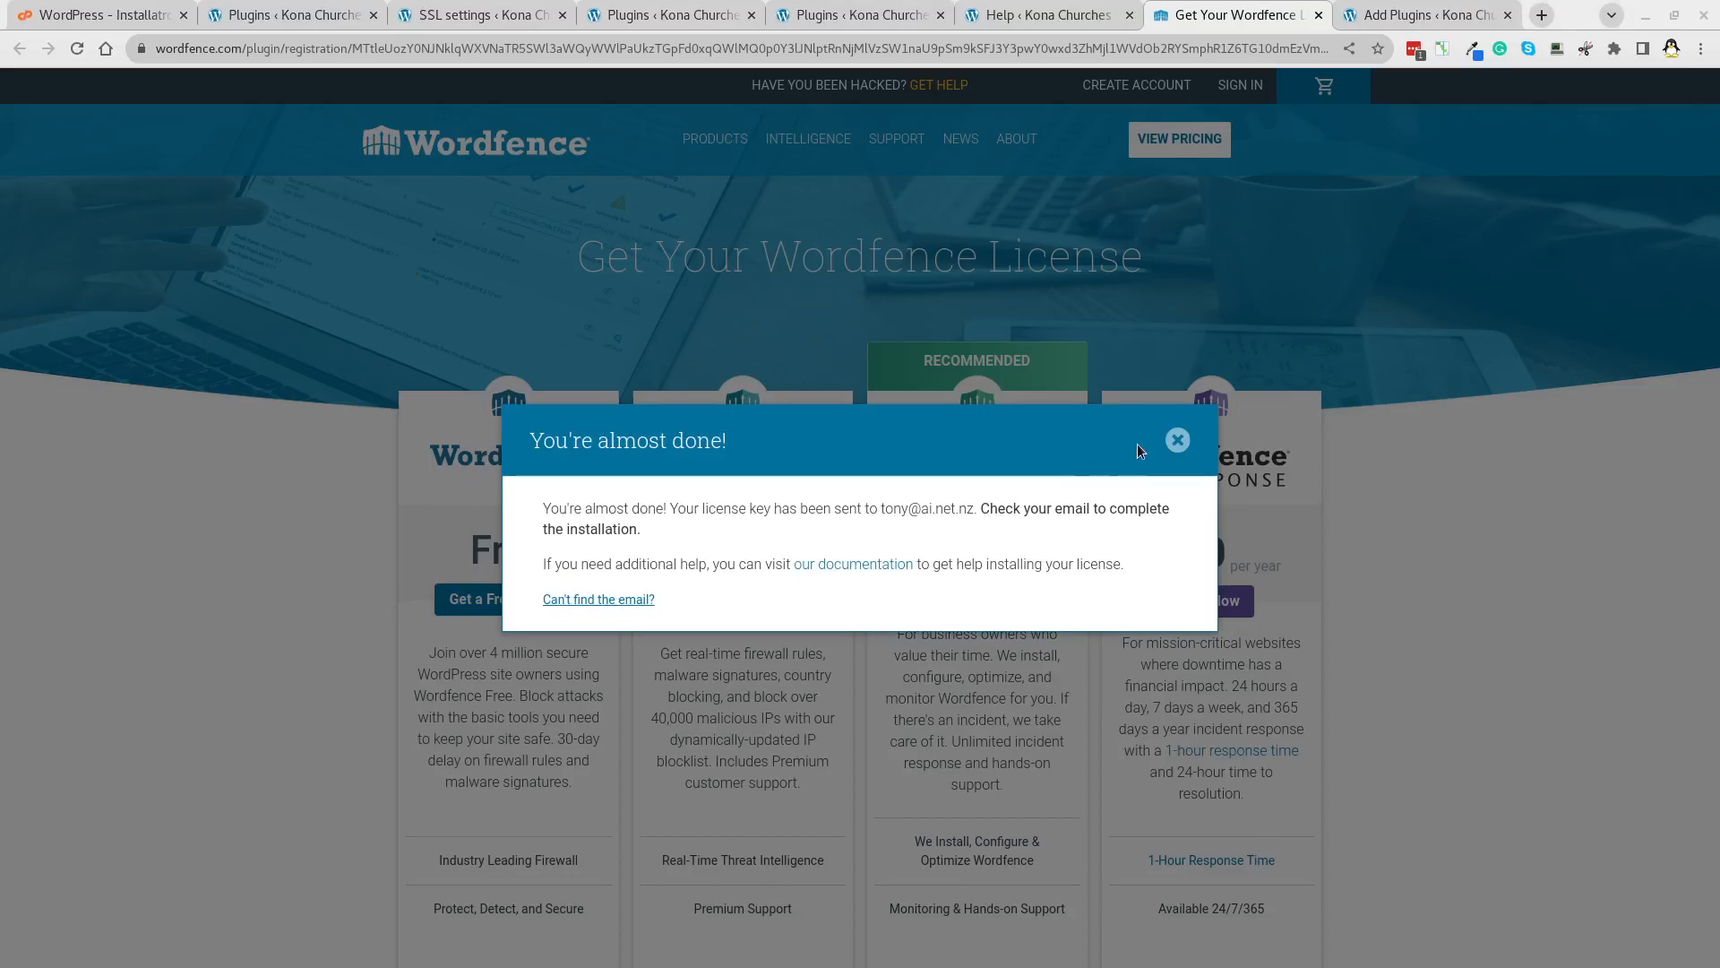
click(1184, 444)
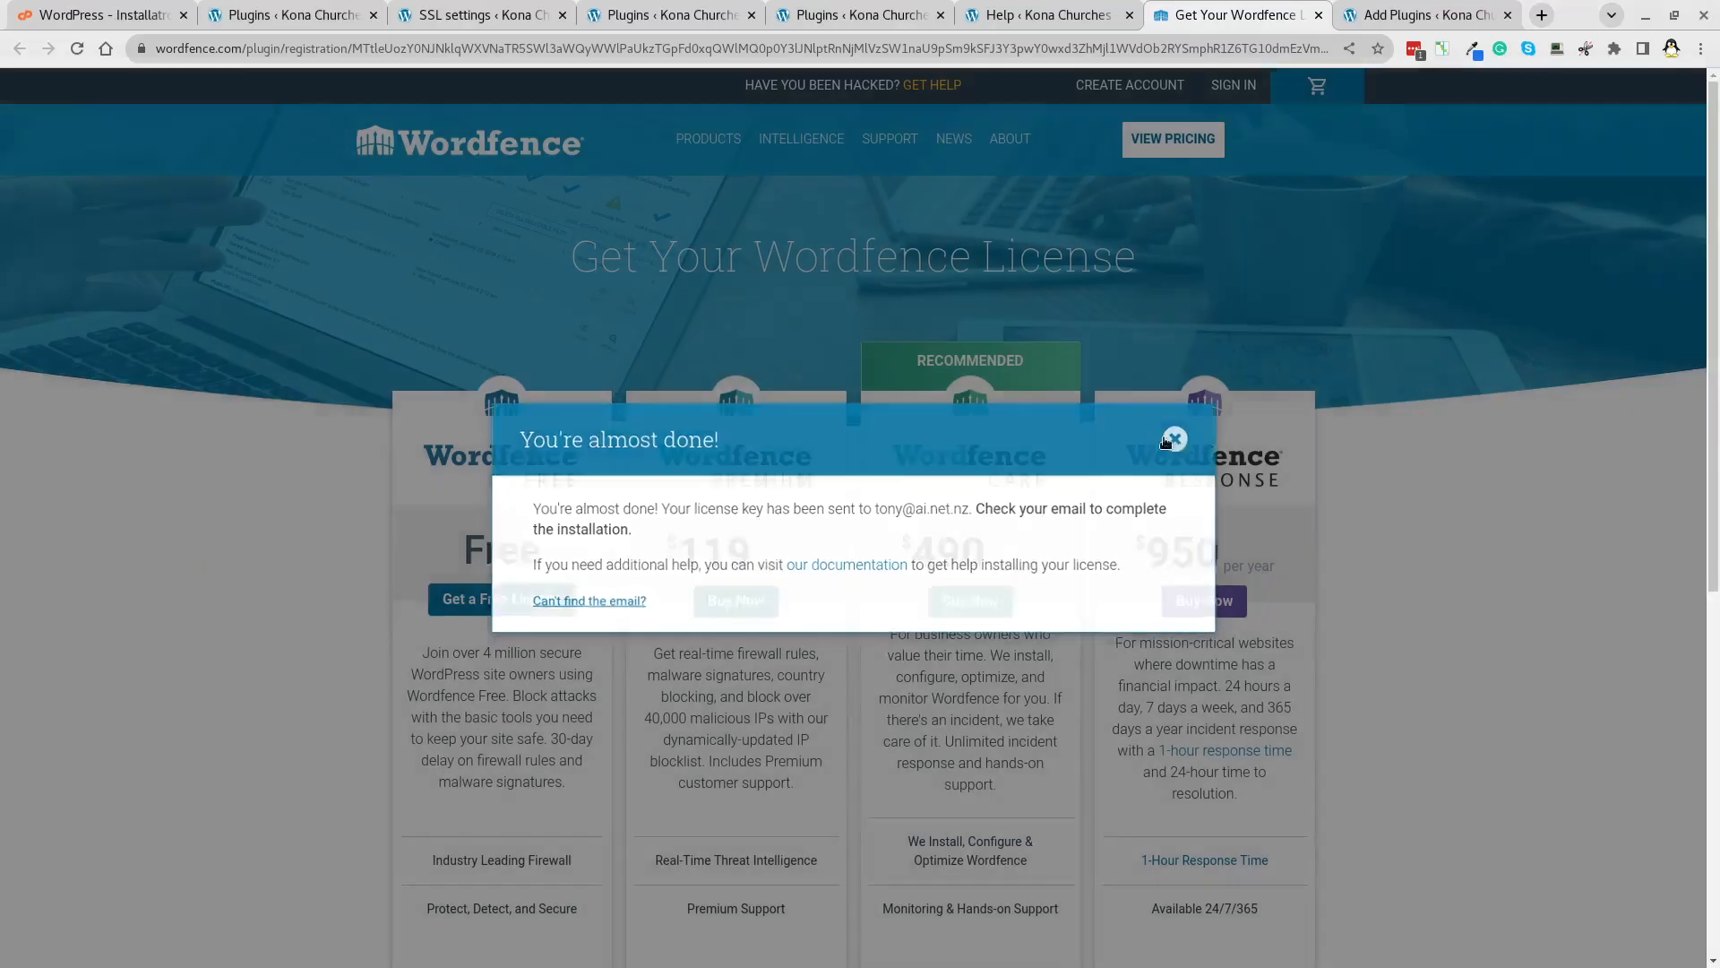
click(1022, 27)
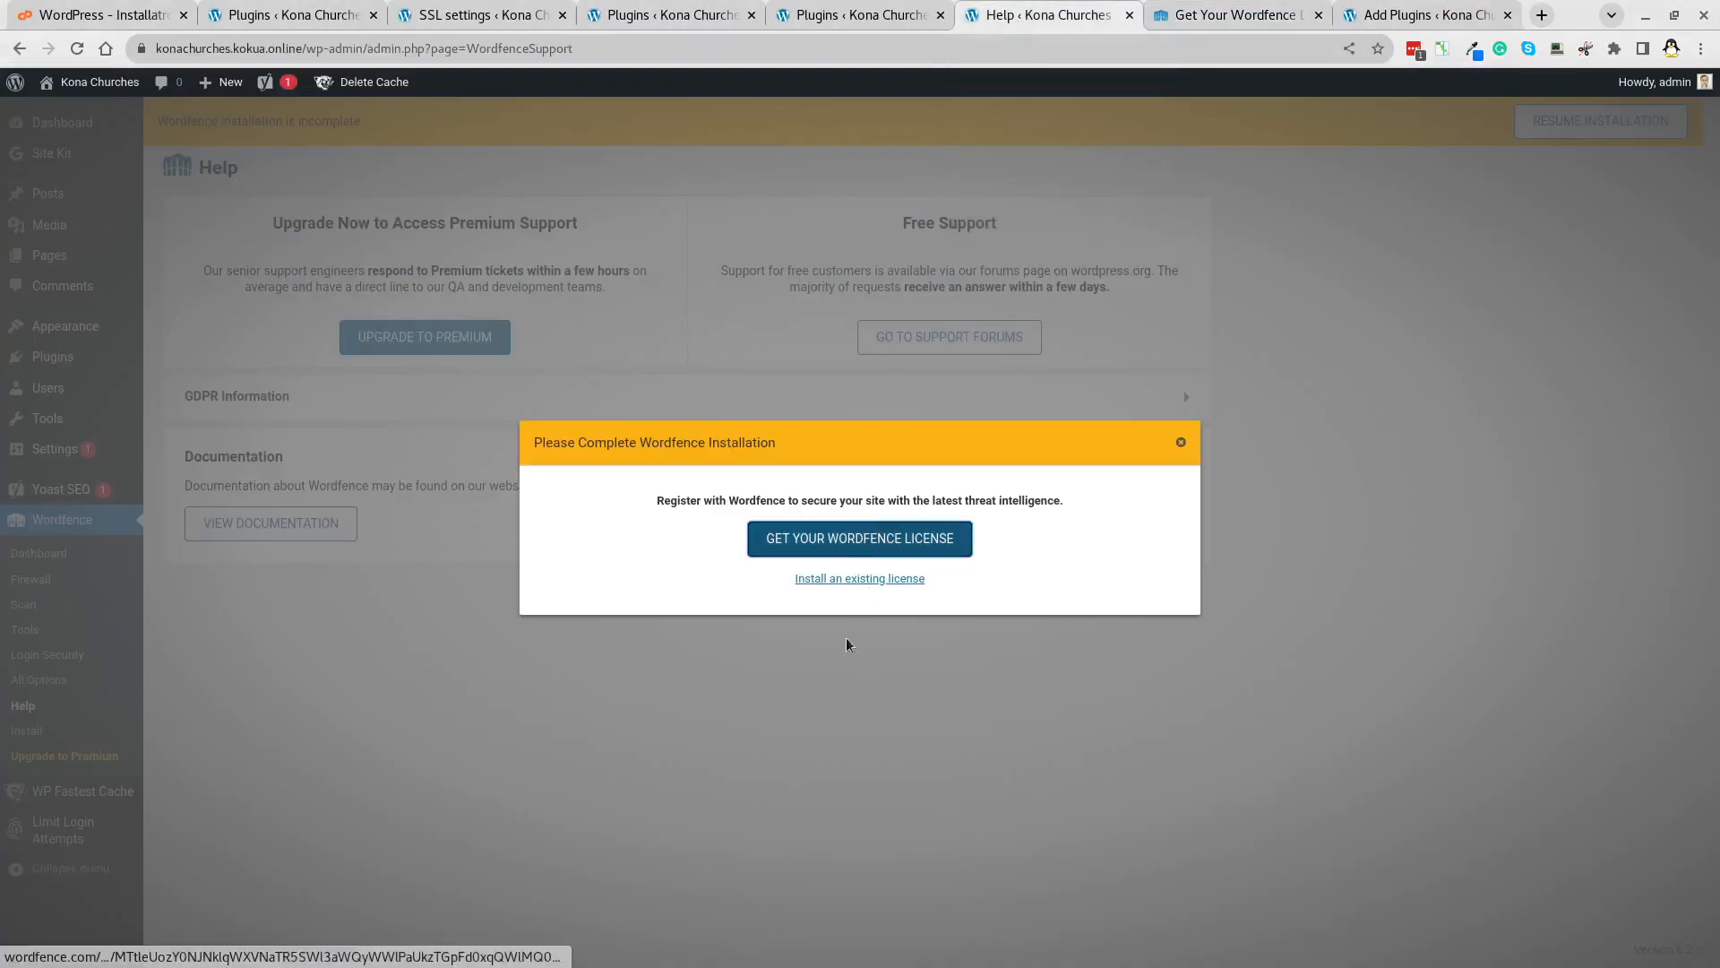
Install the existing Wordfence license using the registered e-mail and pasted license key, then open the dashboard.
click(857, 580)
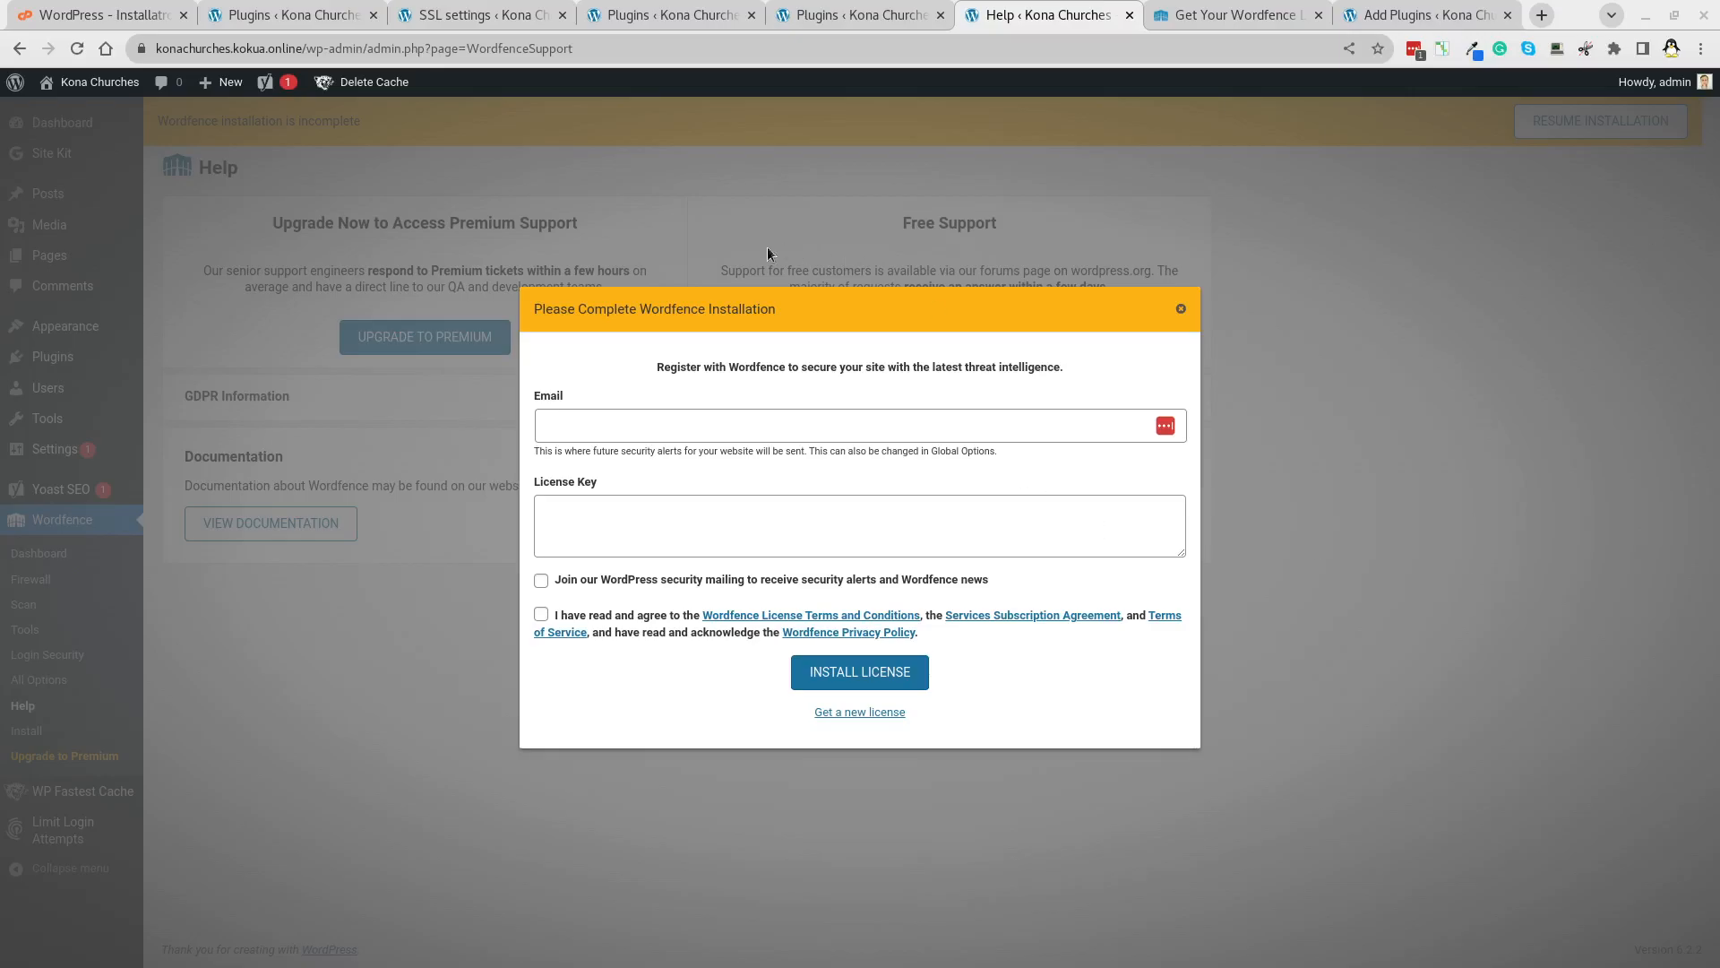
click(745, 426)
text(to)
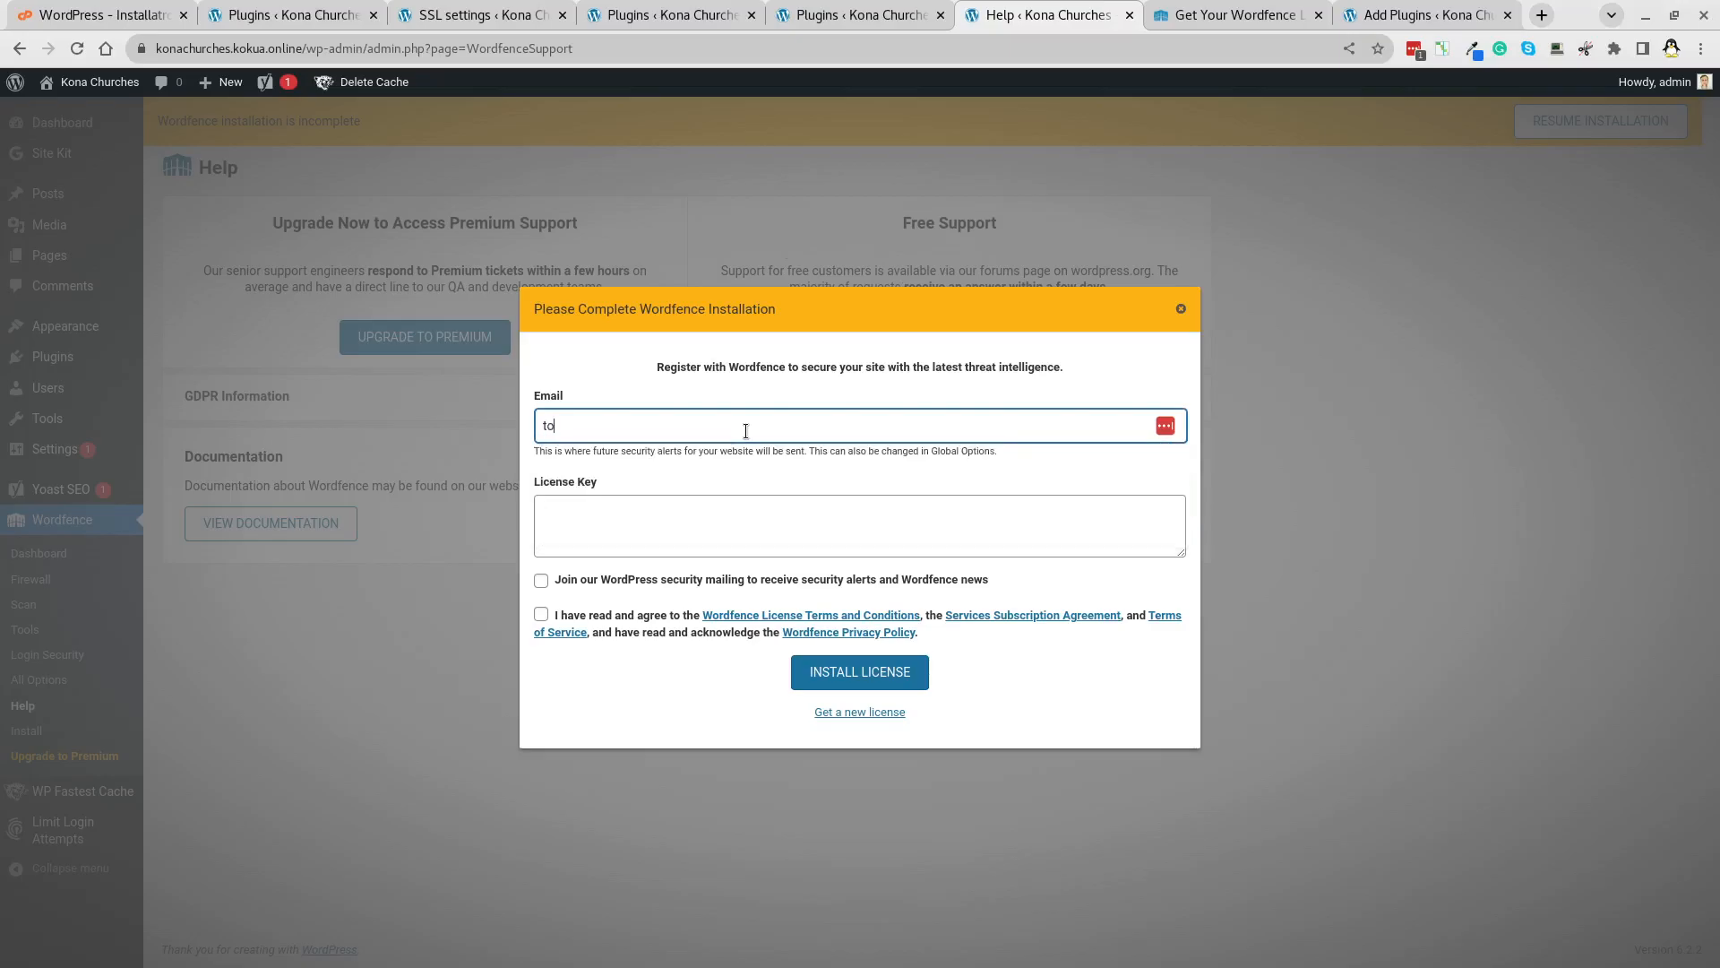
text(net)
click(785, 520)
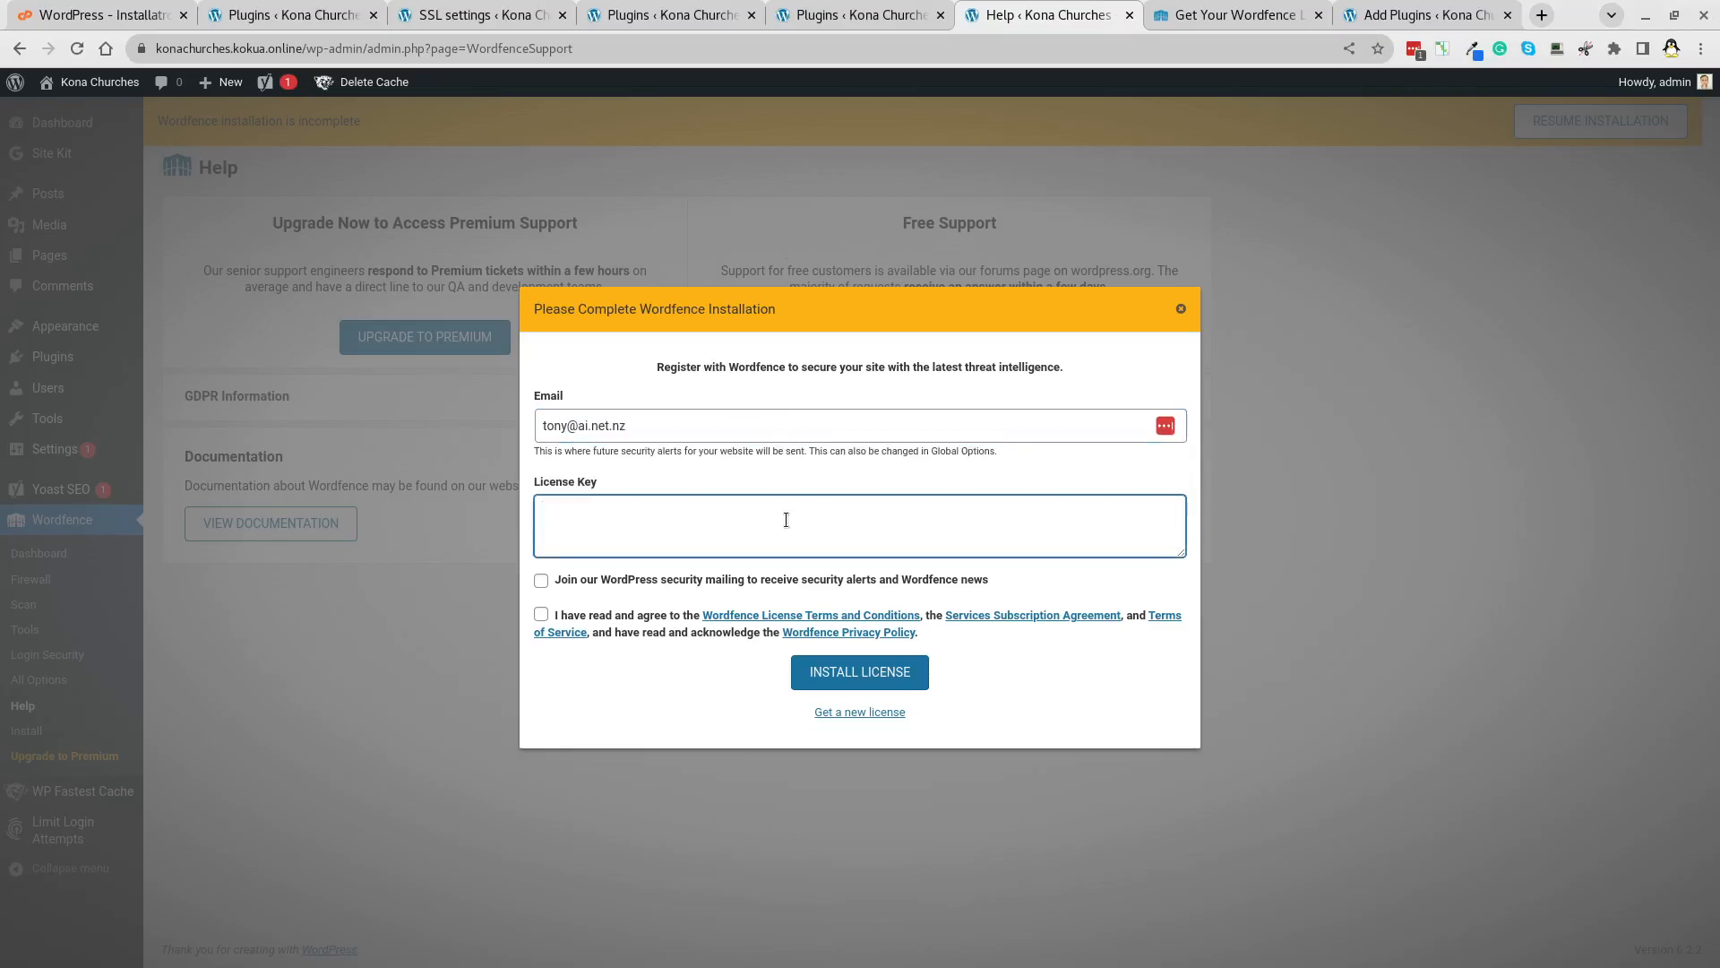
key(ctrl+v)
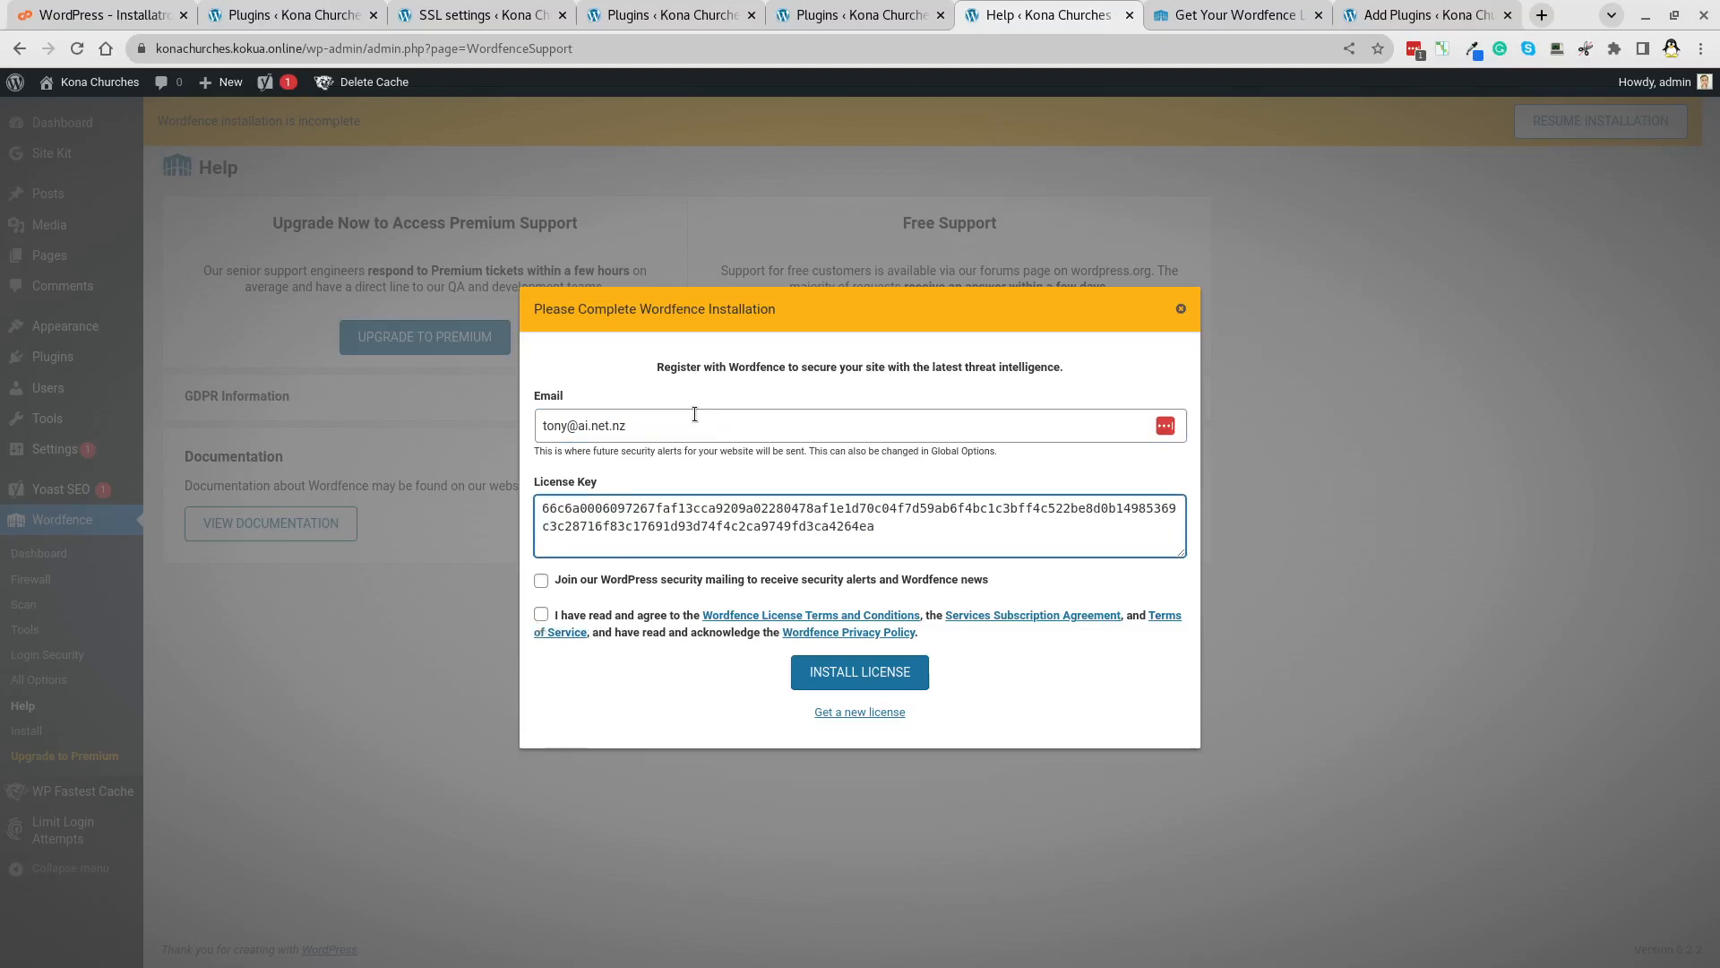
click(540, 614)
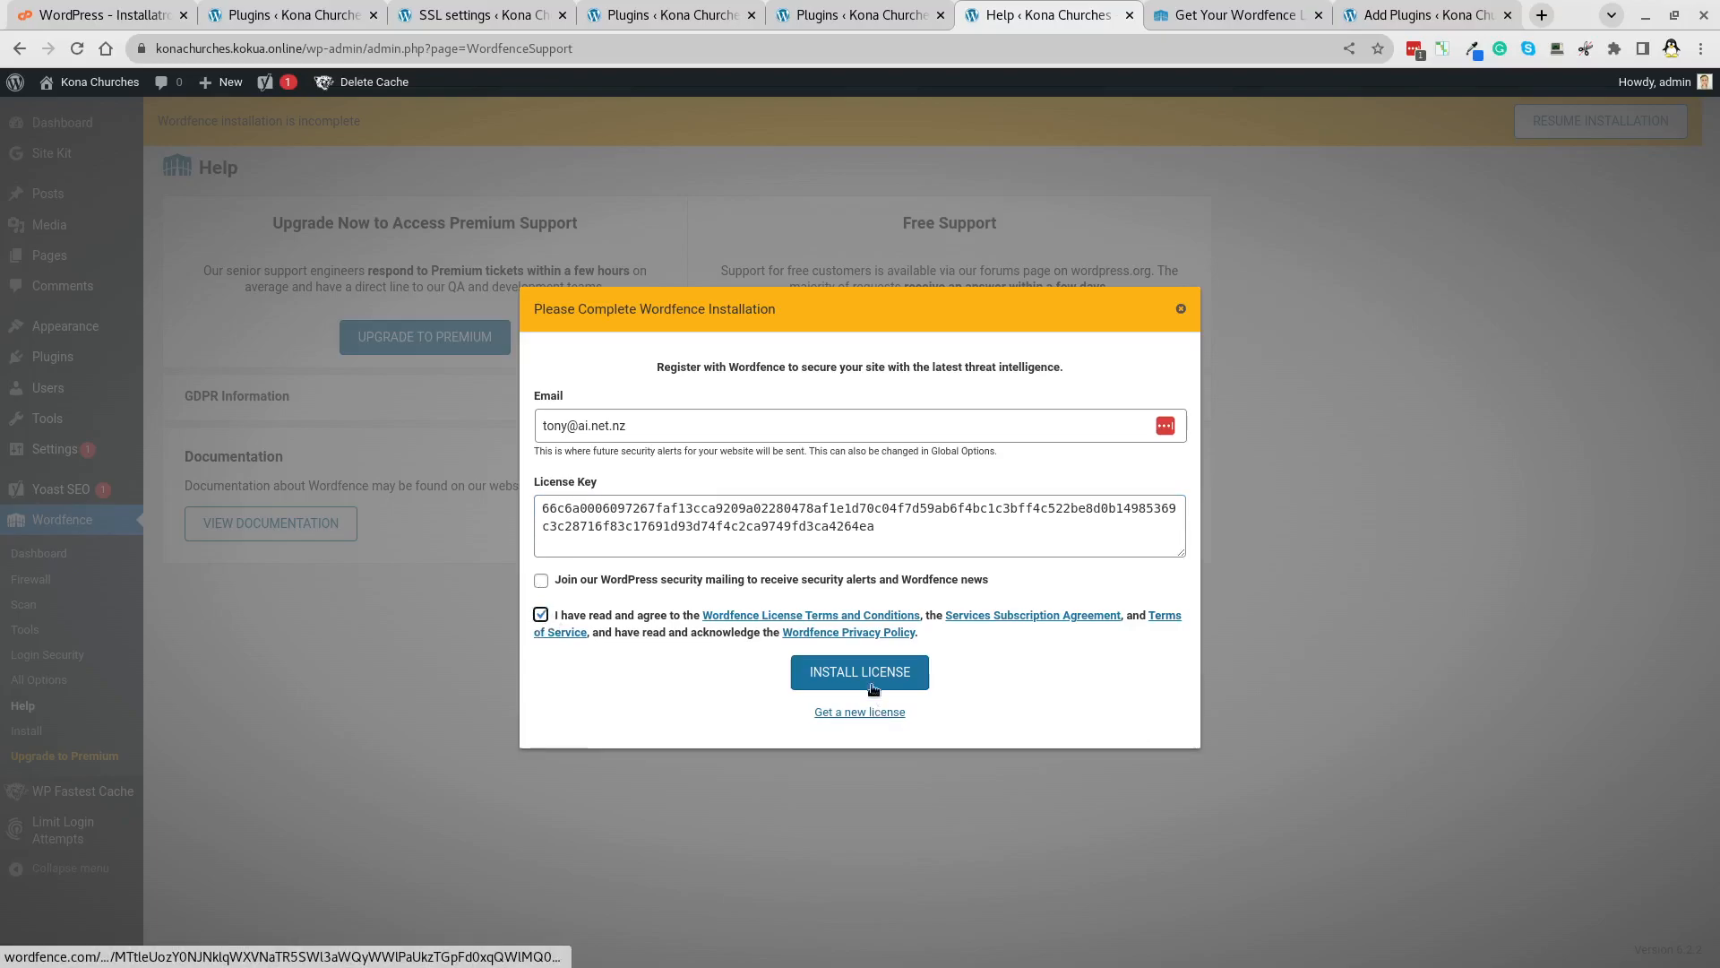
click(871, 685)
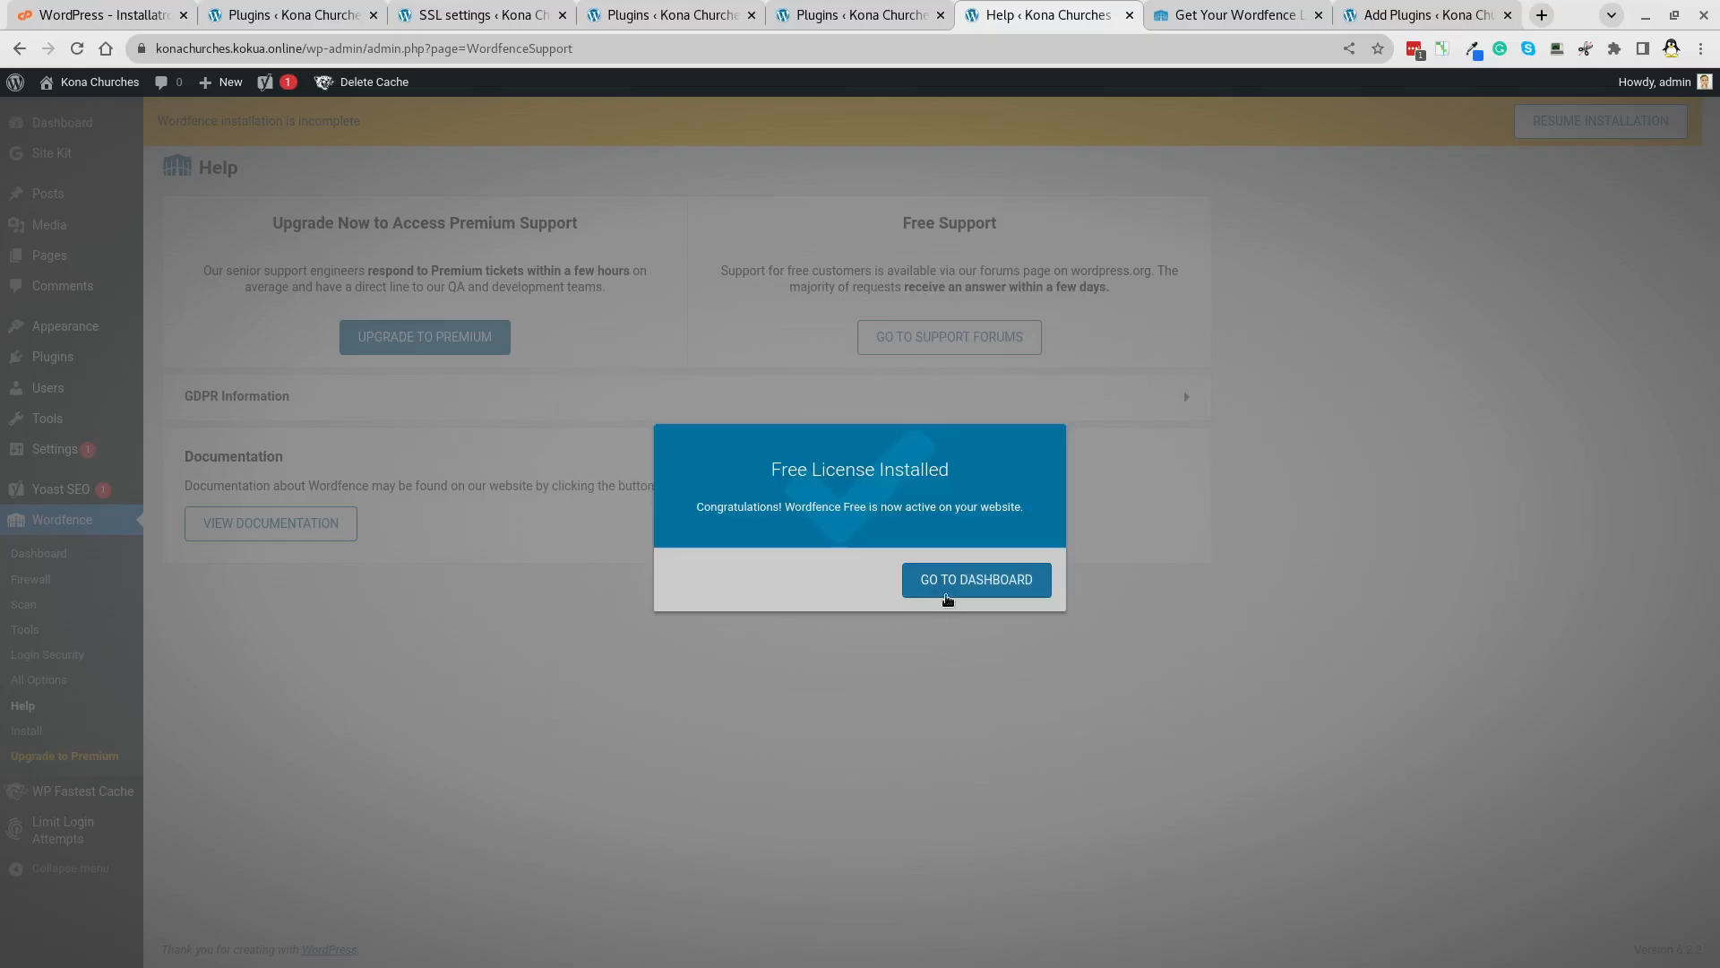
click(1021, 587)
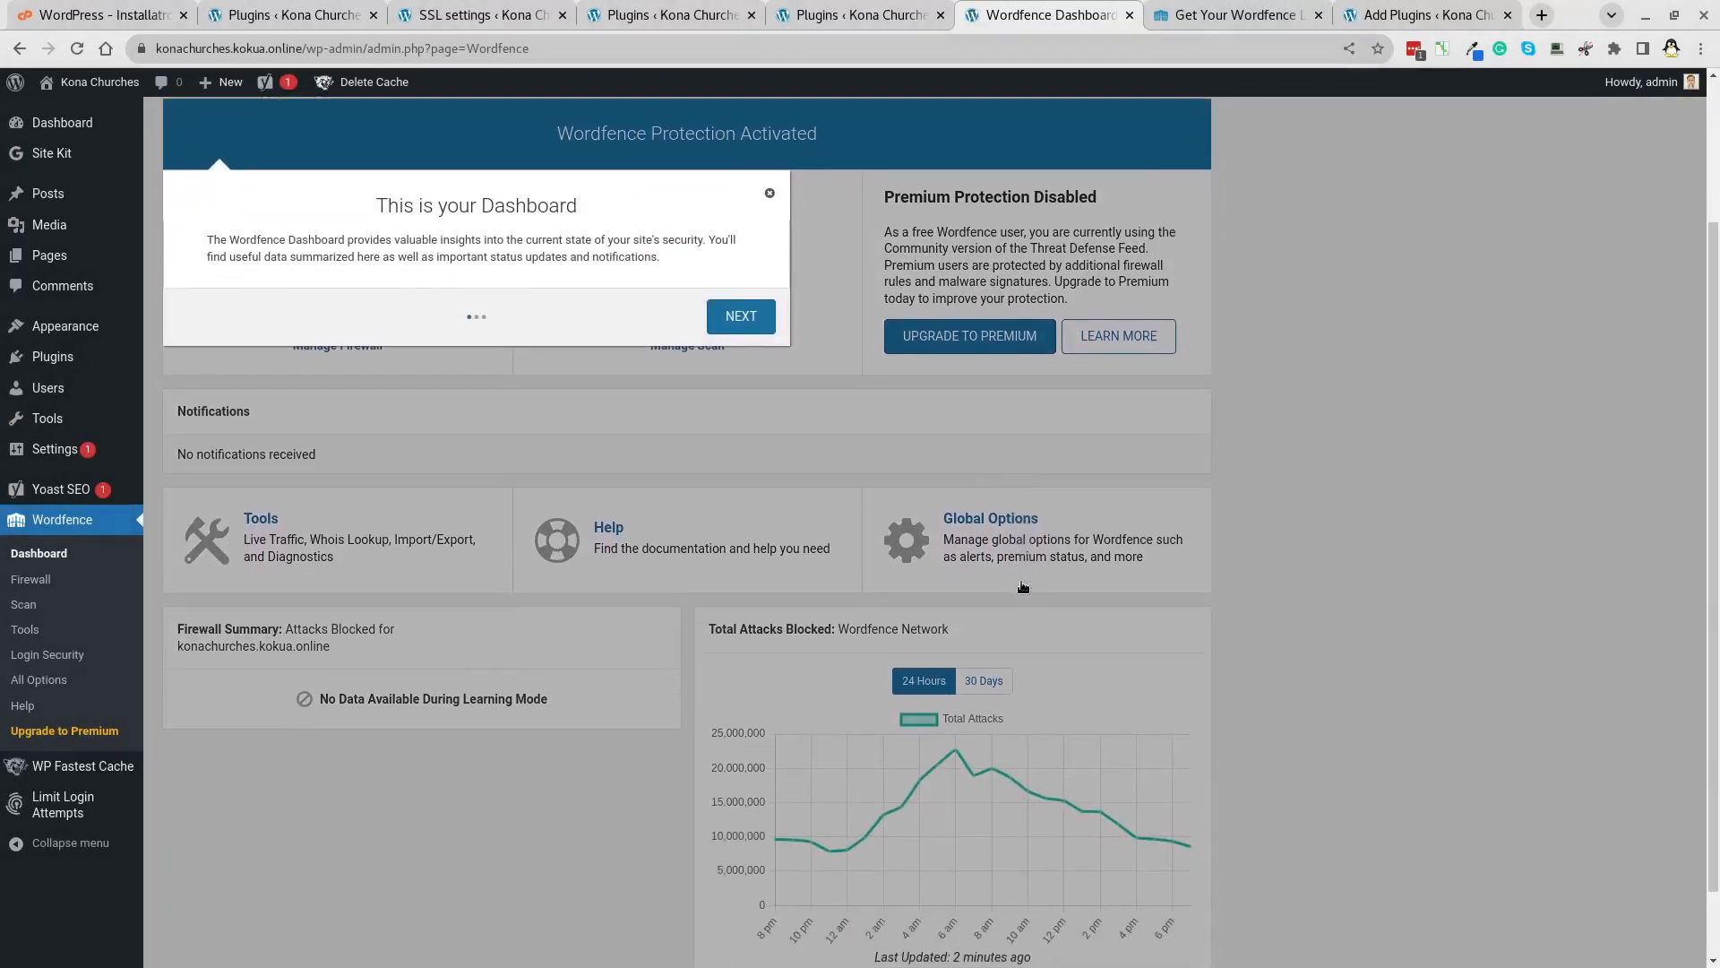
Finish the Wordfence dashboard tour, enable Wordfence auto-updates, and launch the firewall configuration.
click(742, 317)
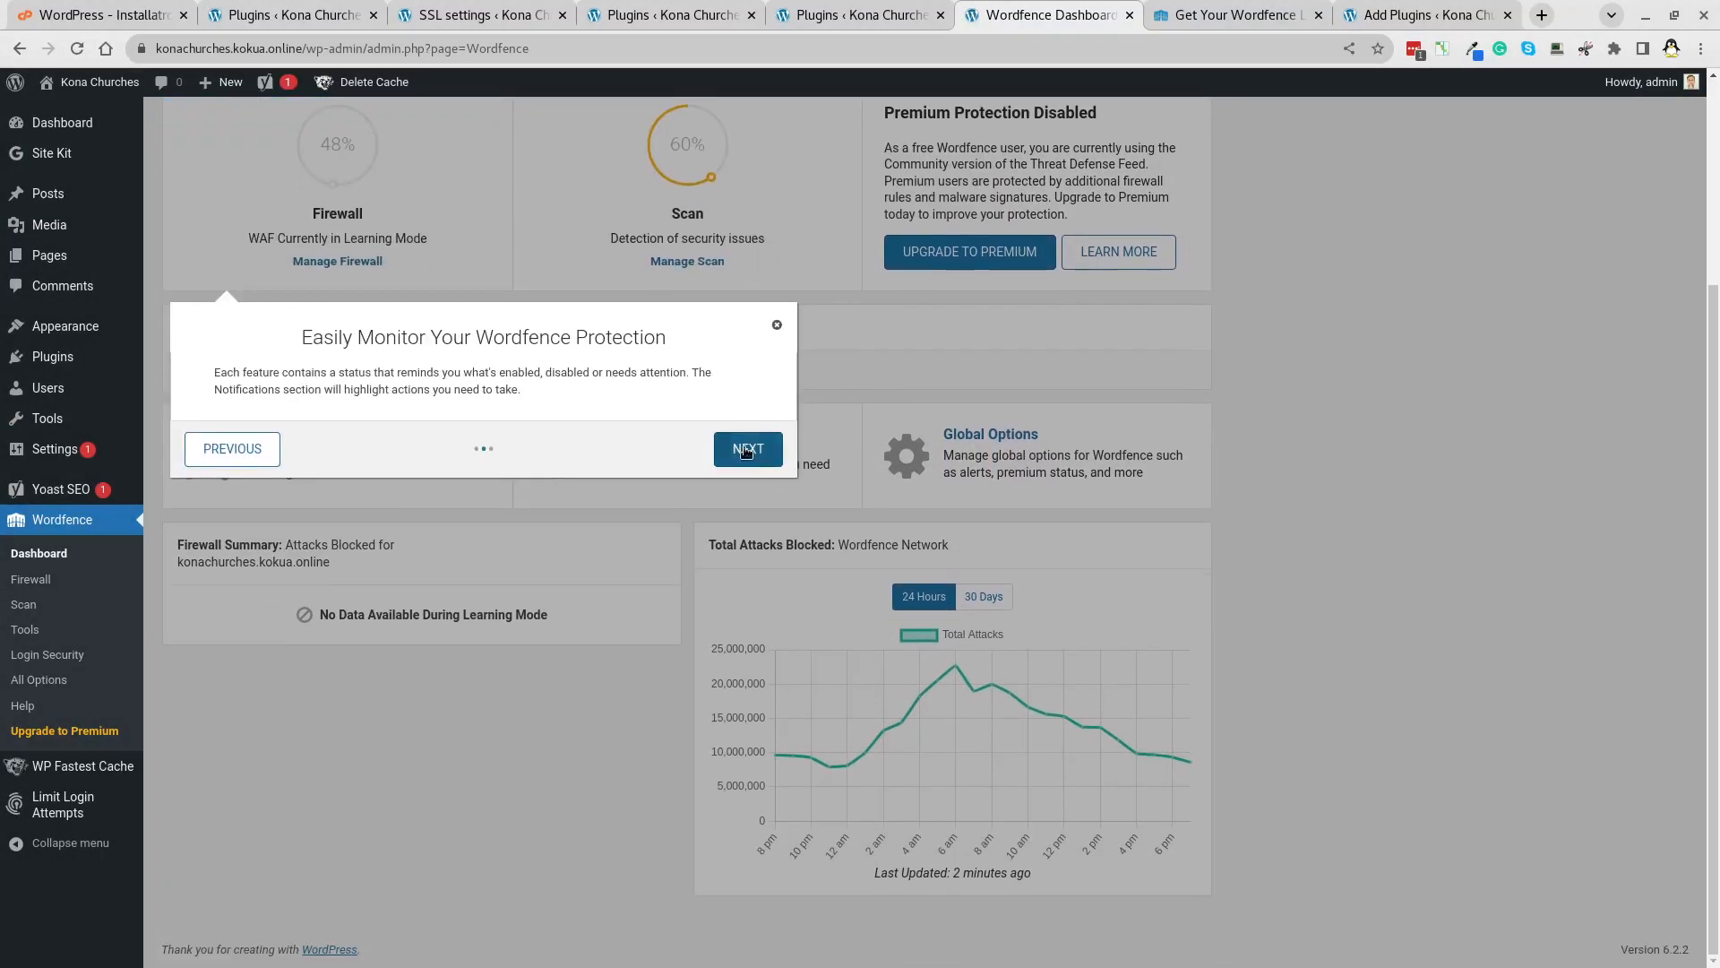
click(747, 450)
click(817, 555)
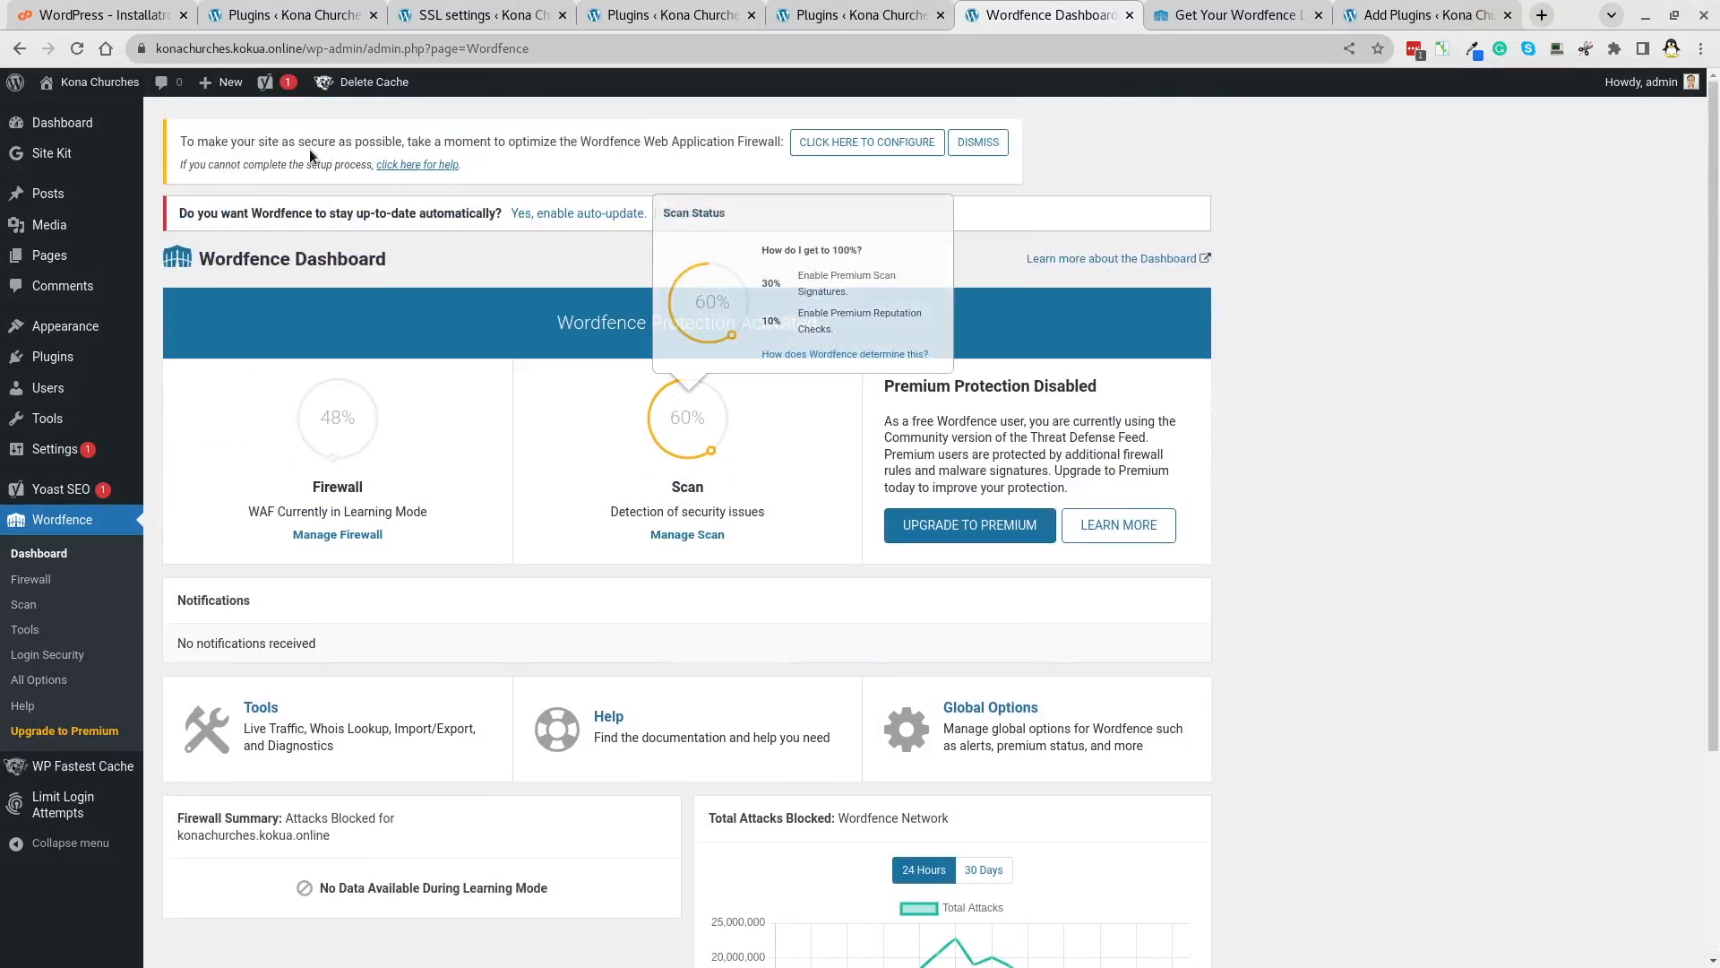
click(599, 215)
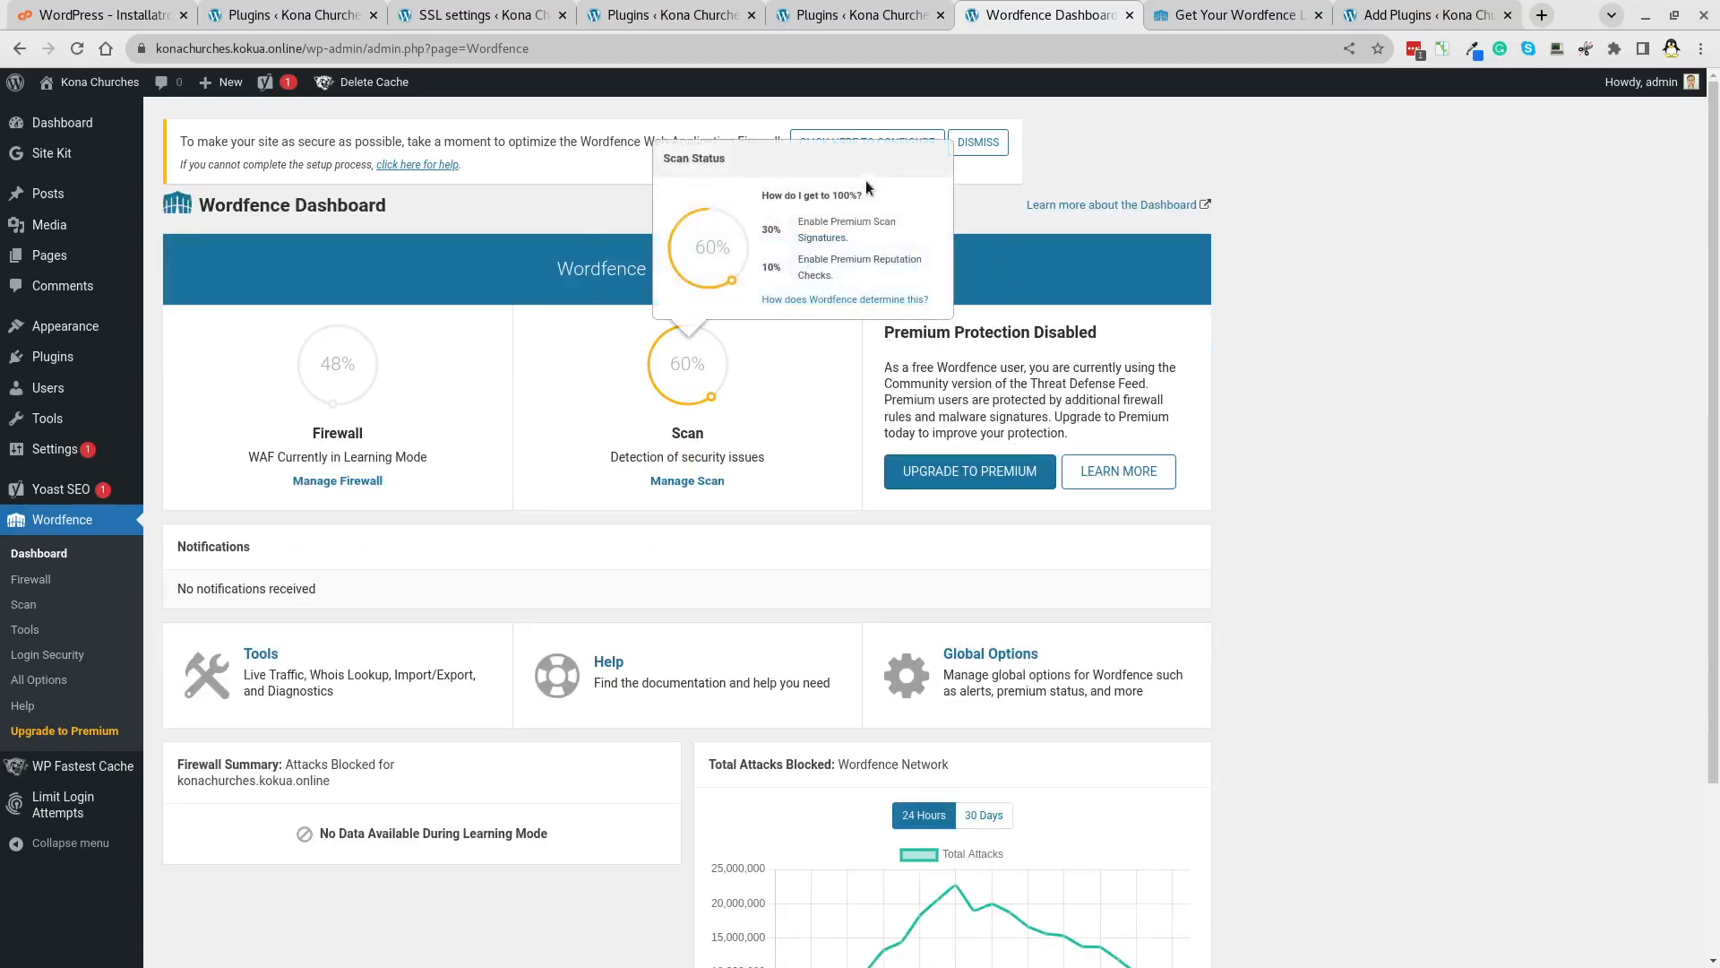
click(844, 145)
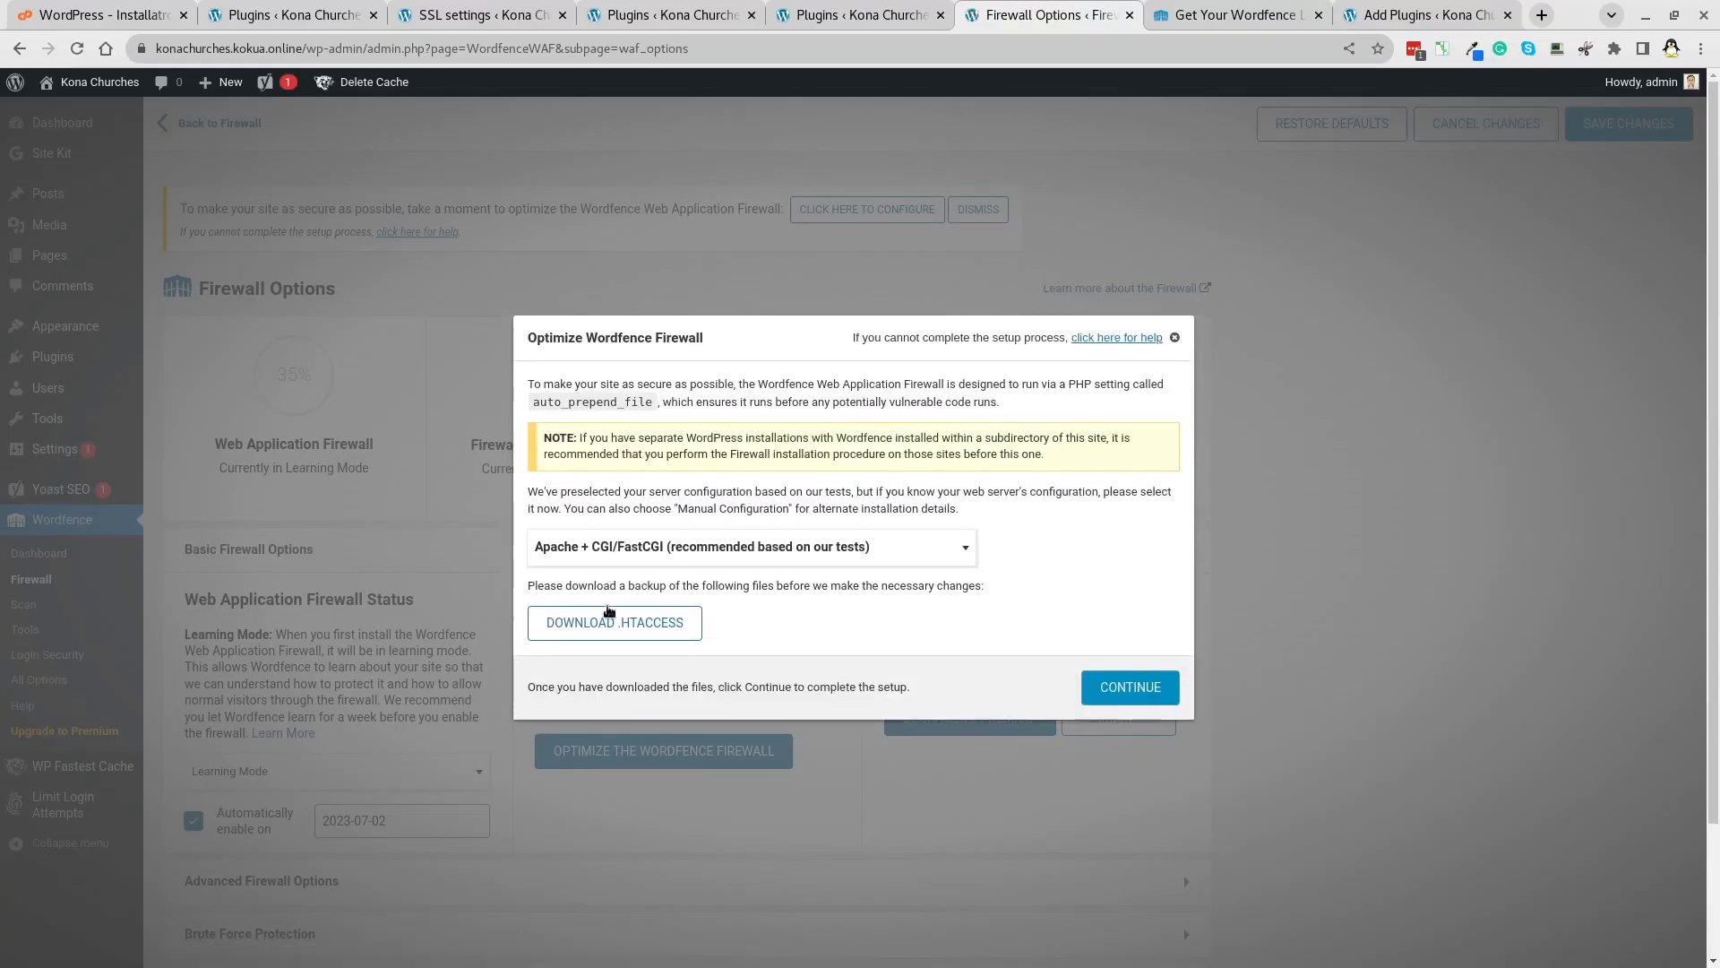
Back up .htaccess and run the firewall setup, then return to the Wordfence dashboard.
click(615, 626)
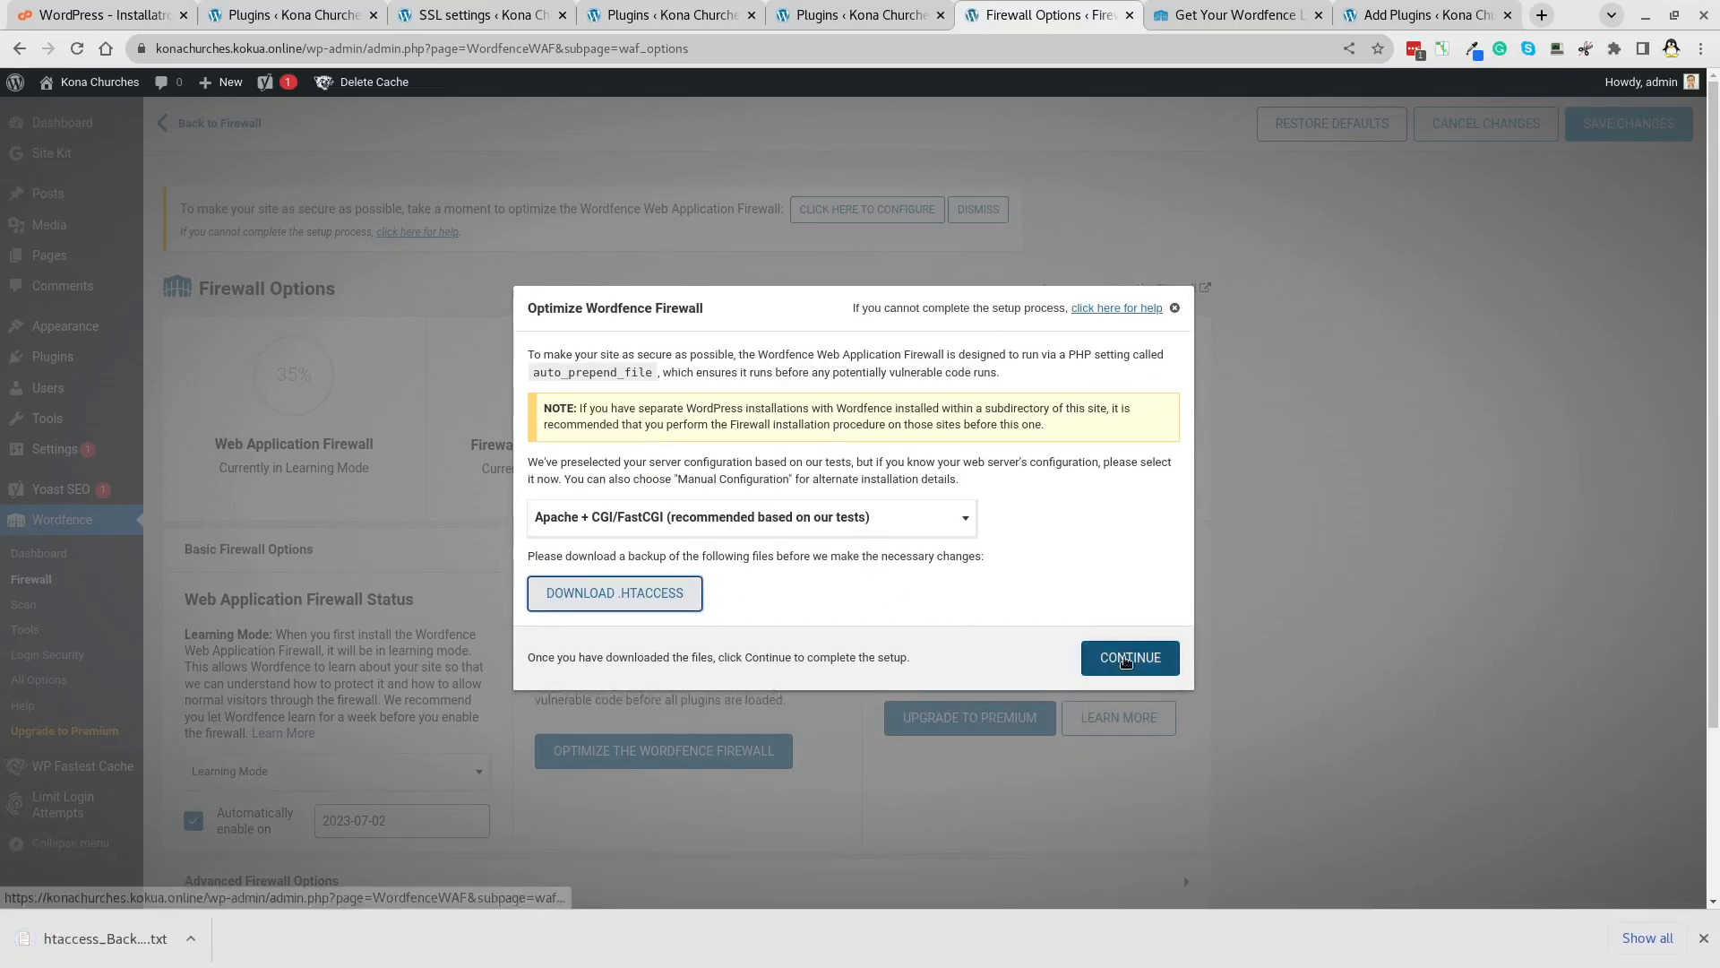
click(1127, 661)
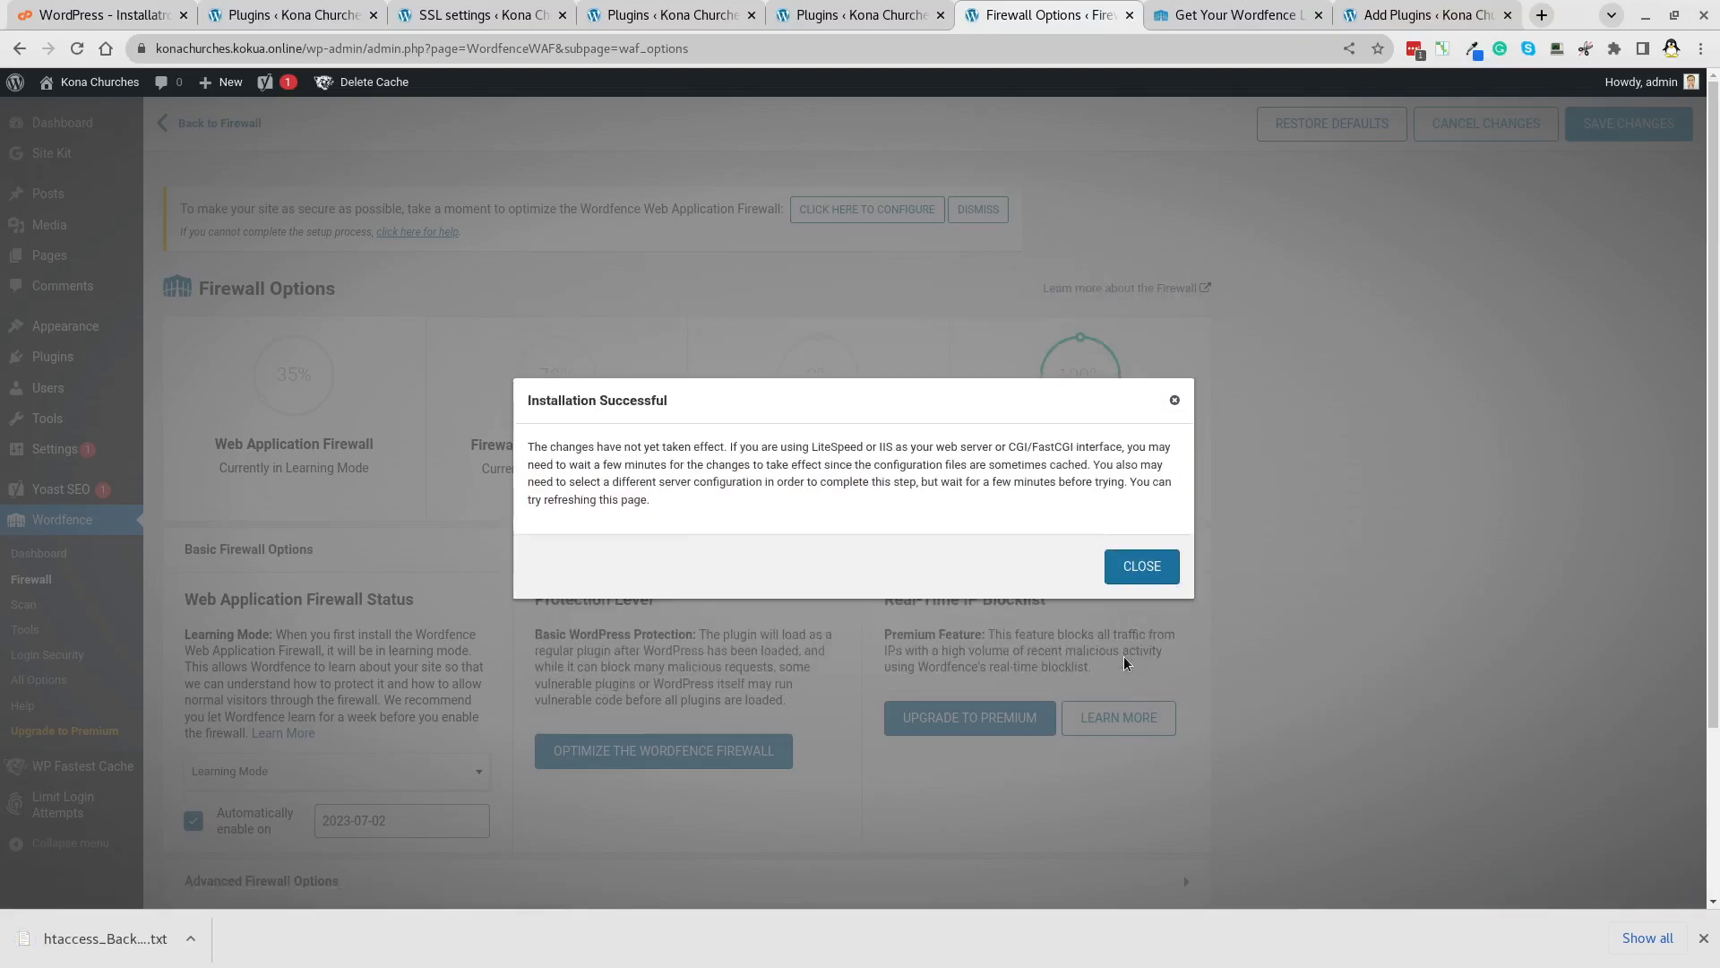
click(1120, 566)
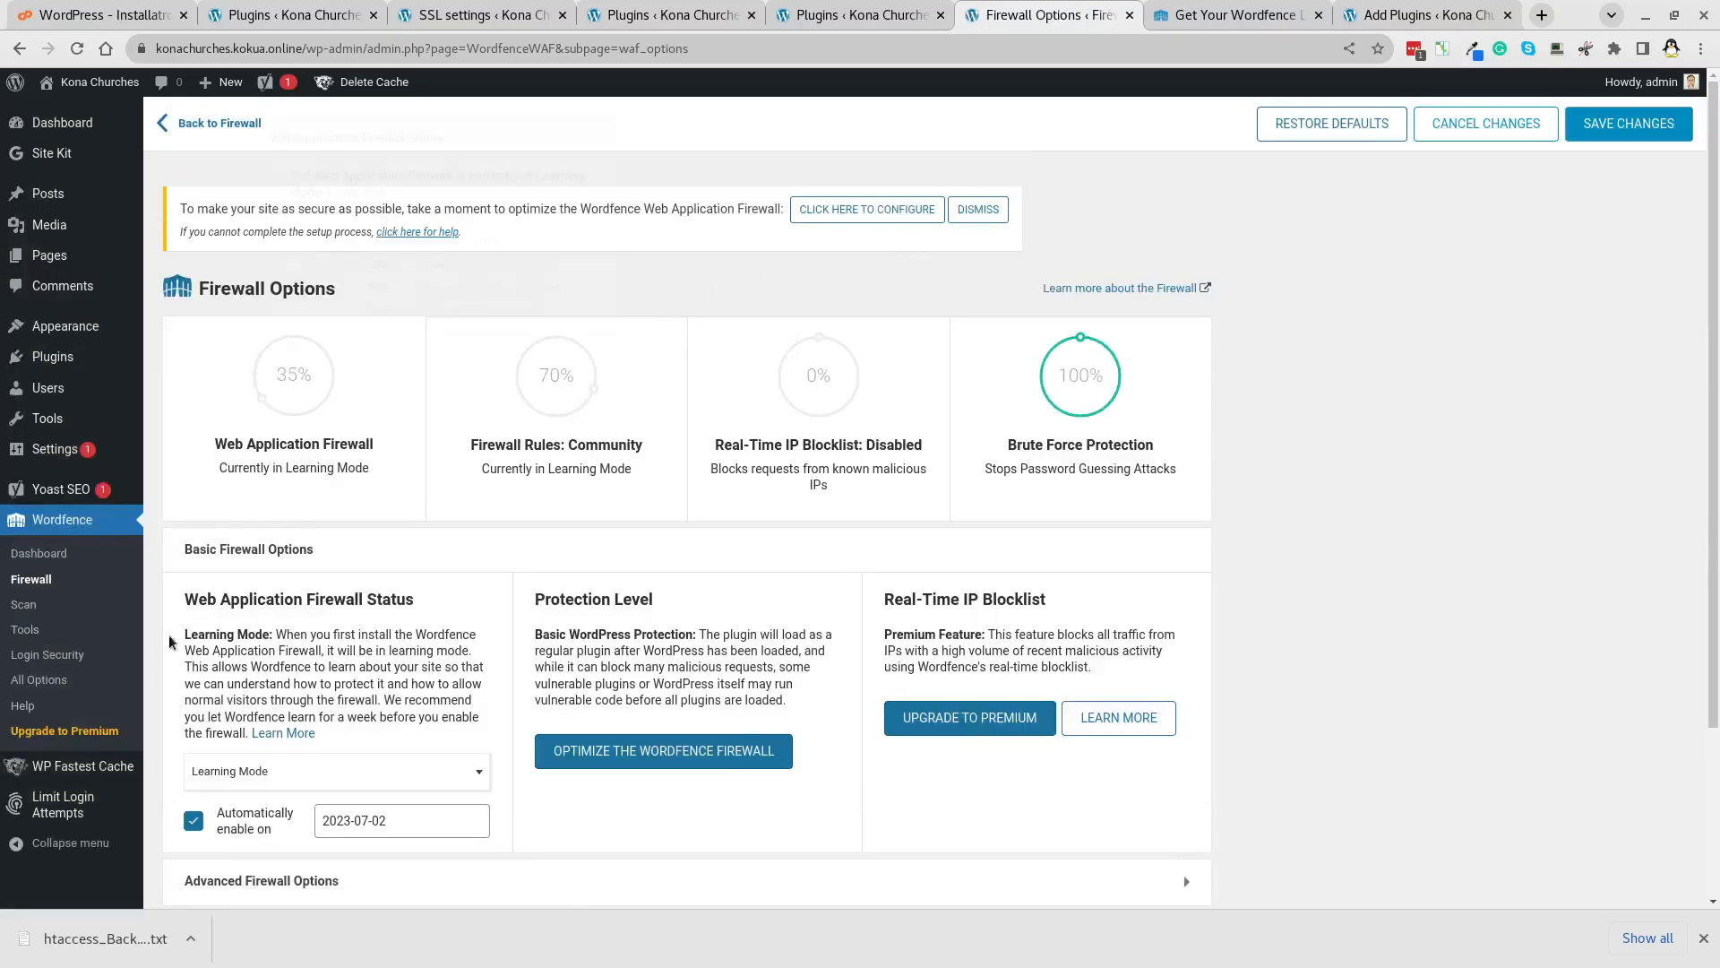
click(57, 527)
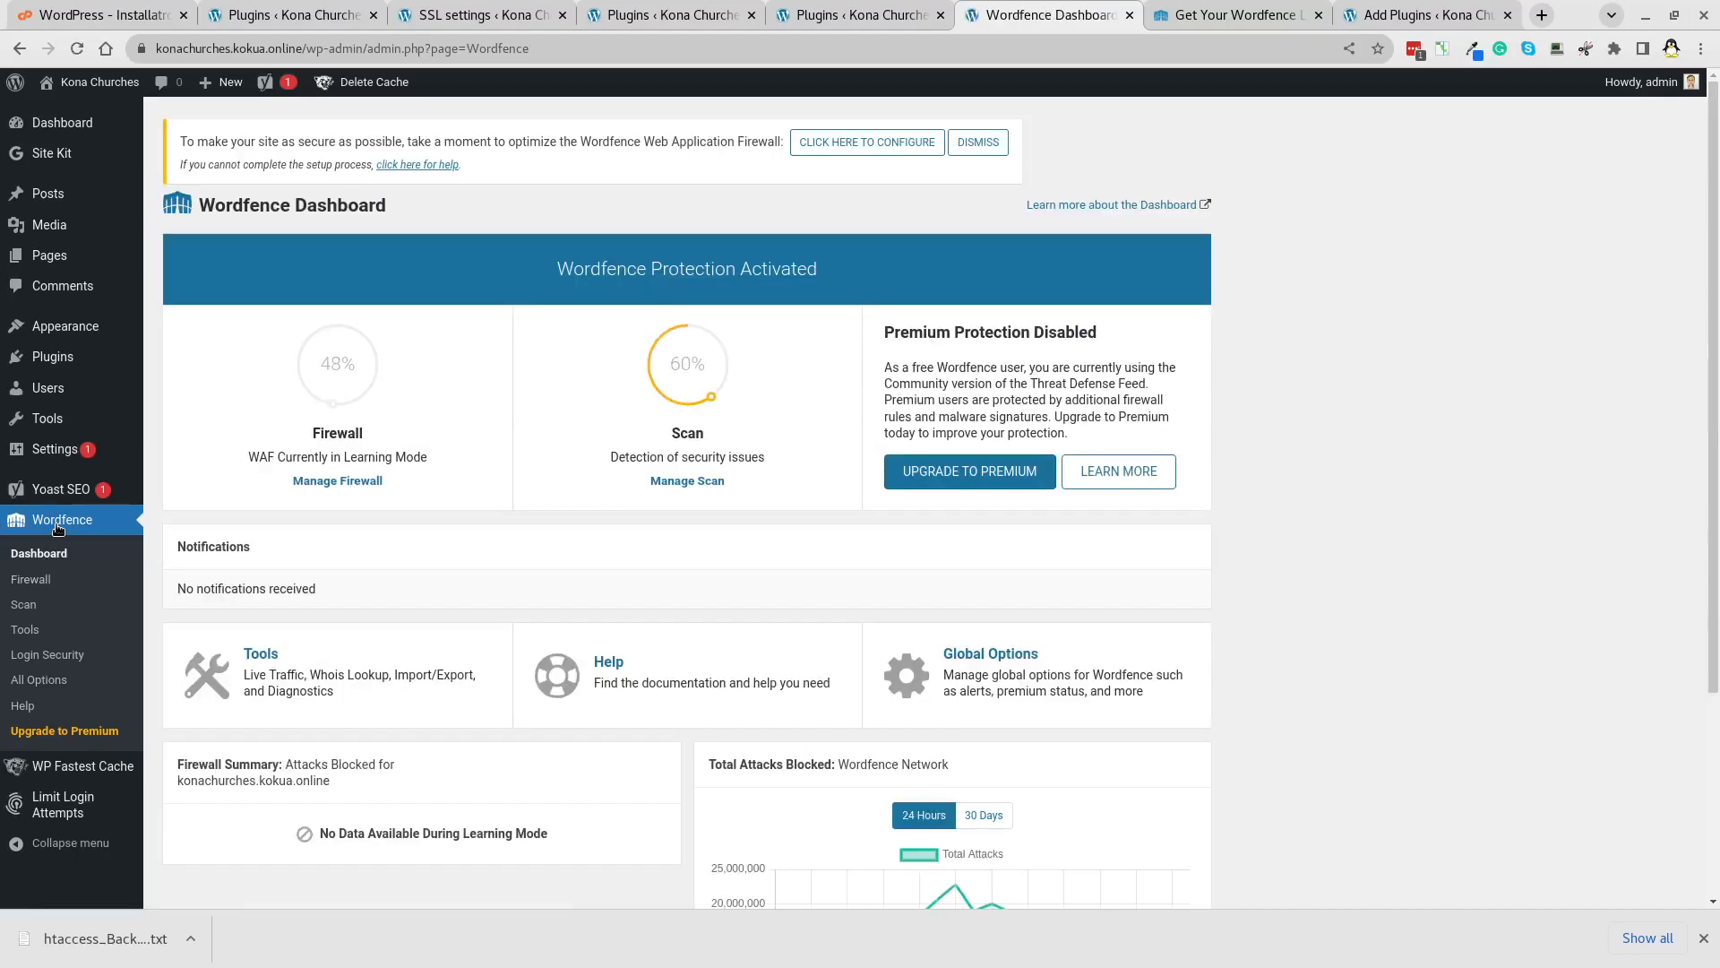
Back up .user.ini and .htaccess, then apply the firewall optimization for Extended Protection.
click(855, 142)
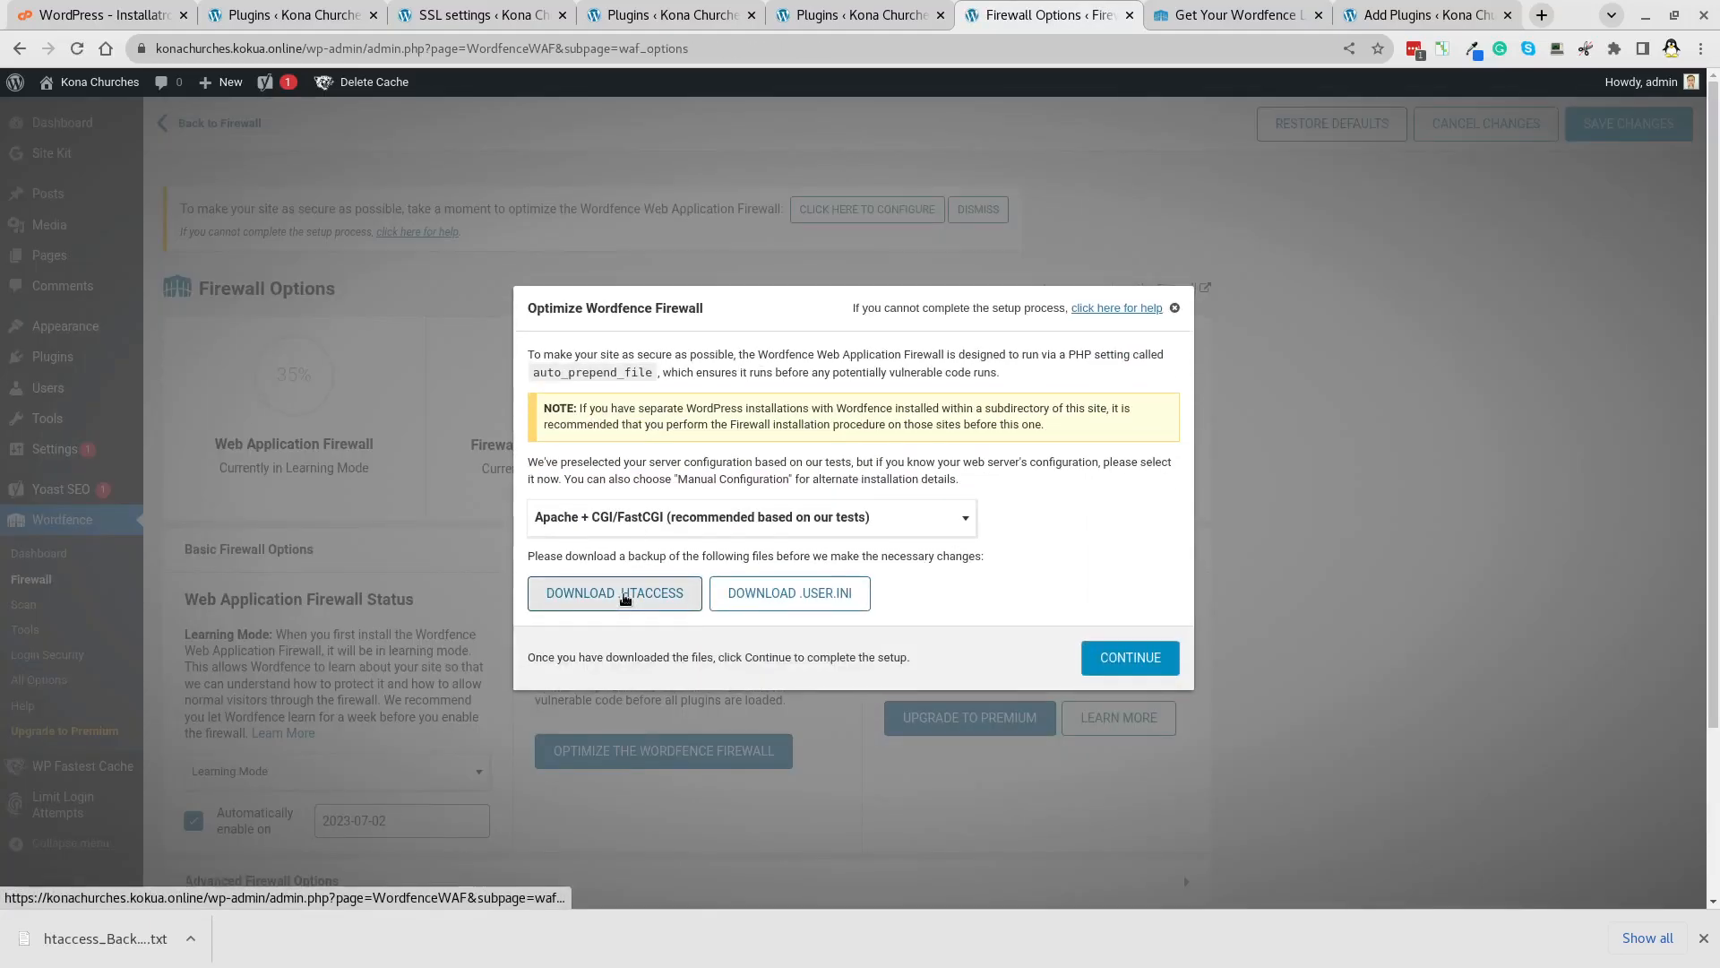
click(783, 594)
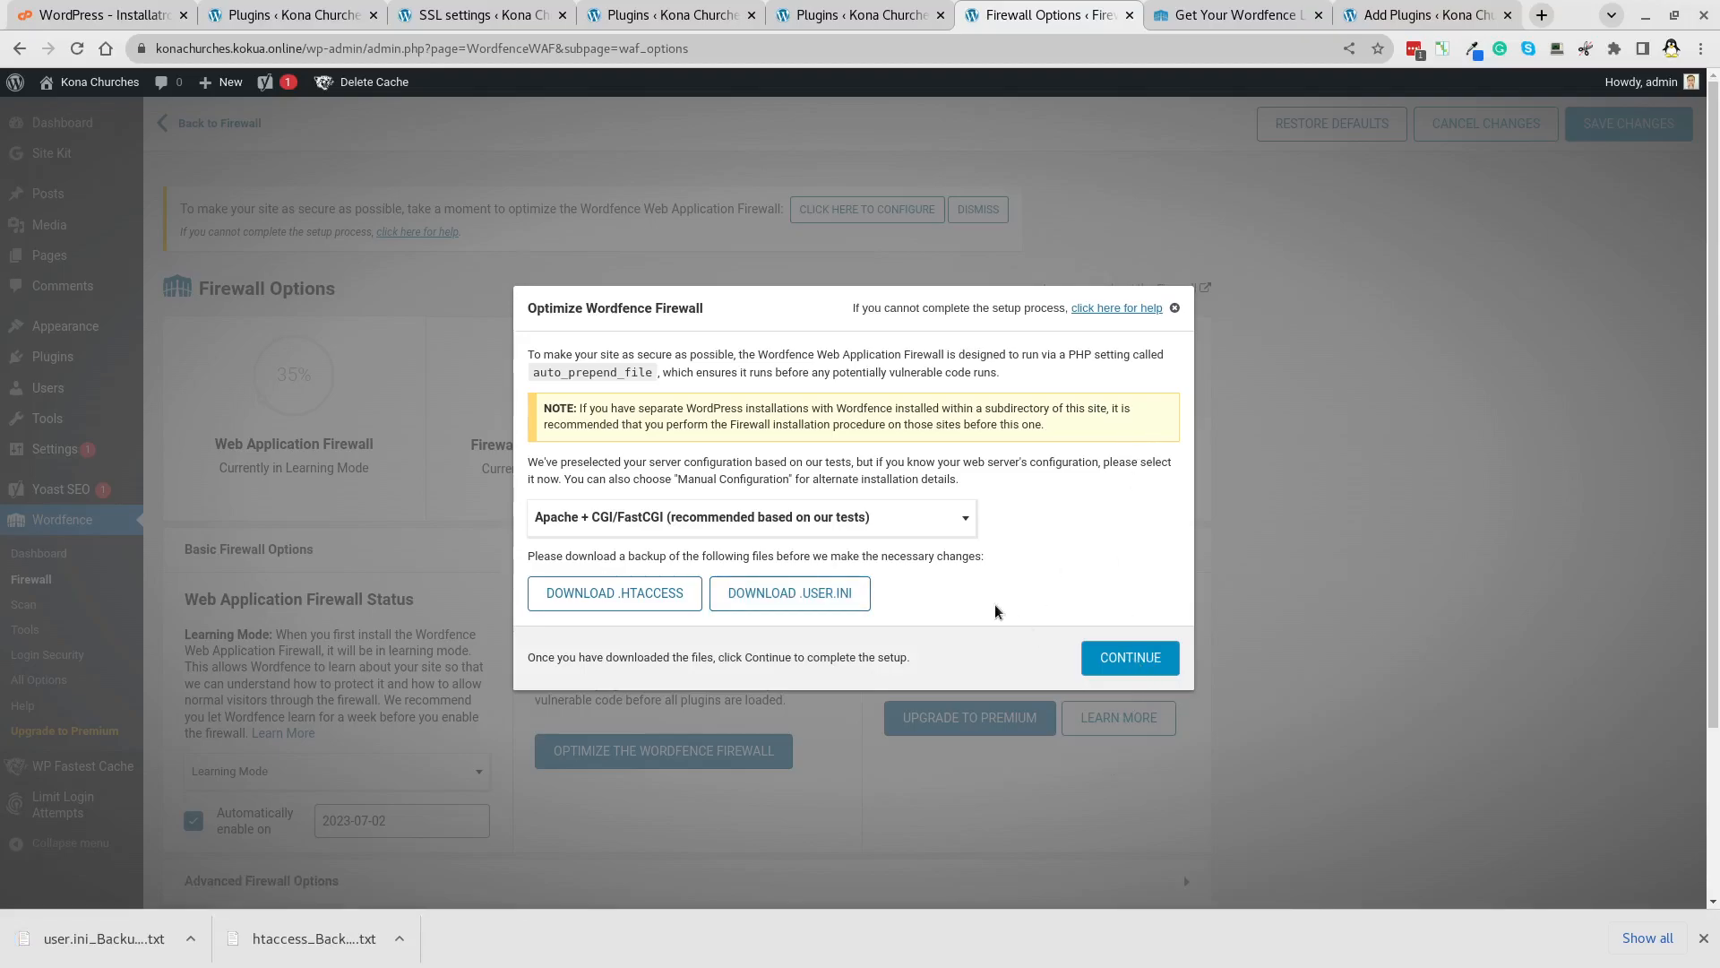
click(642, 610)
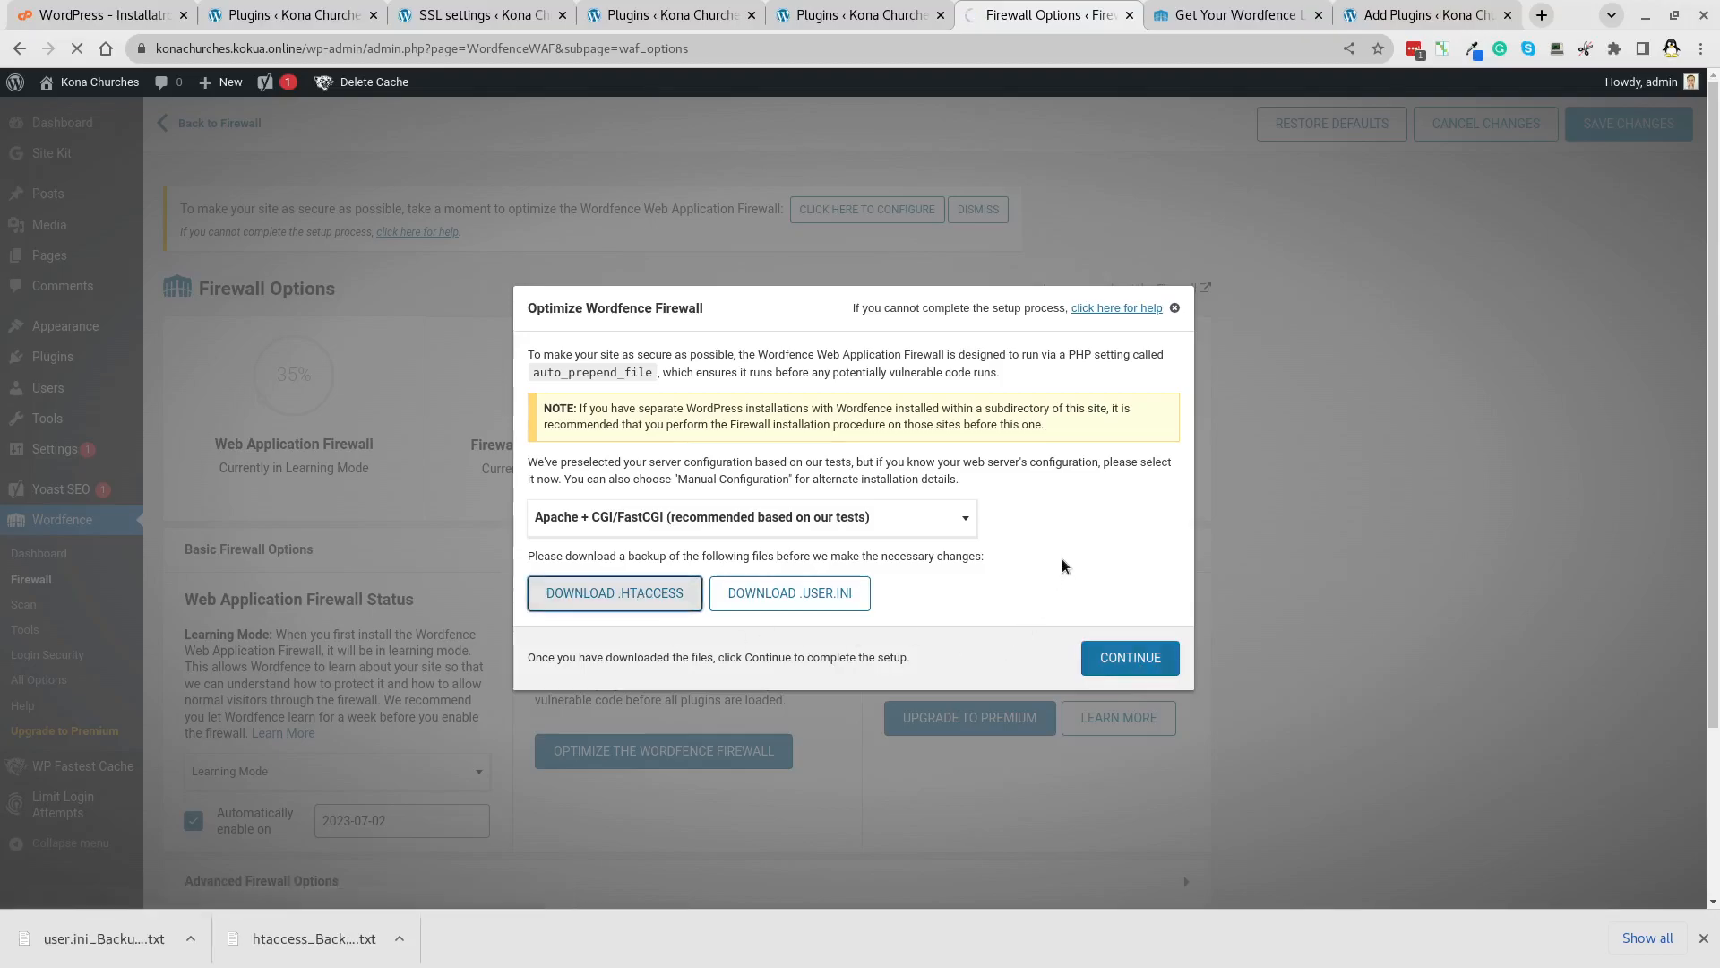
click(1131, 658)
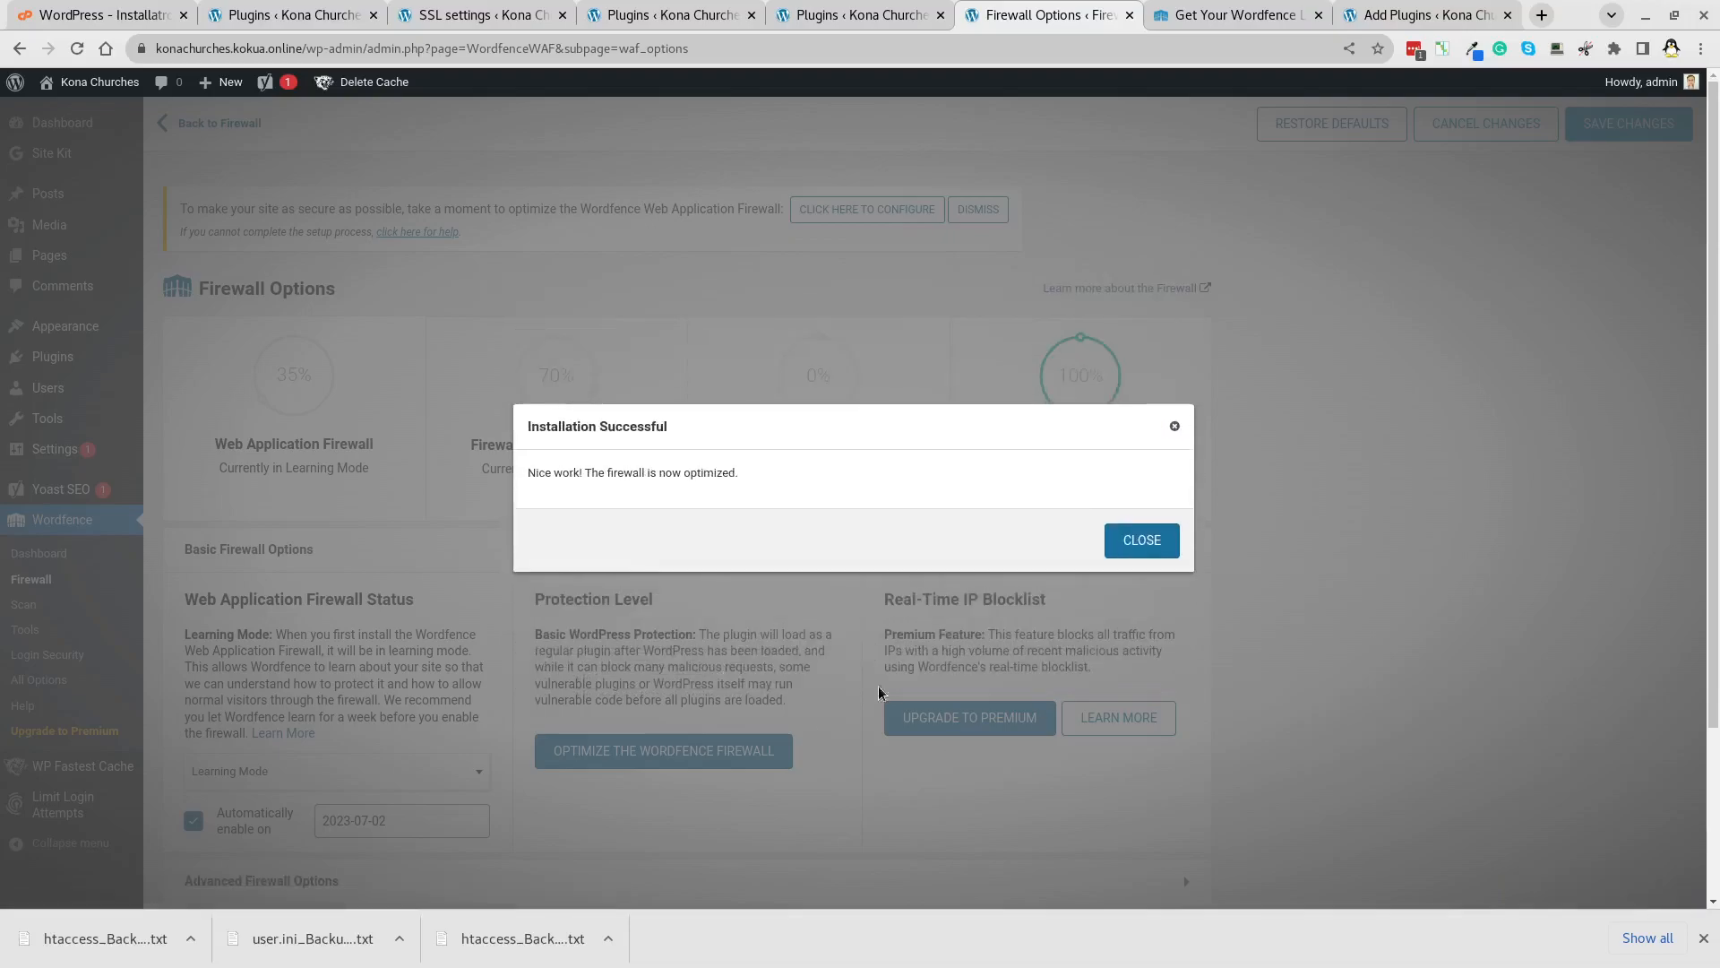
click(1142, 539)
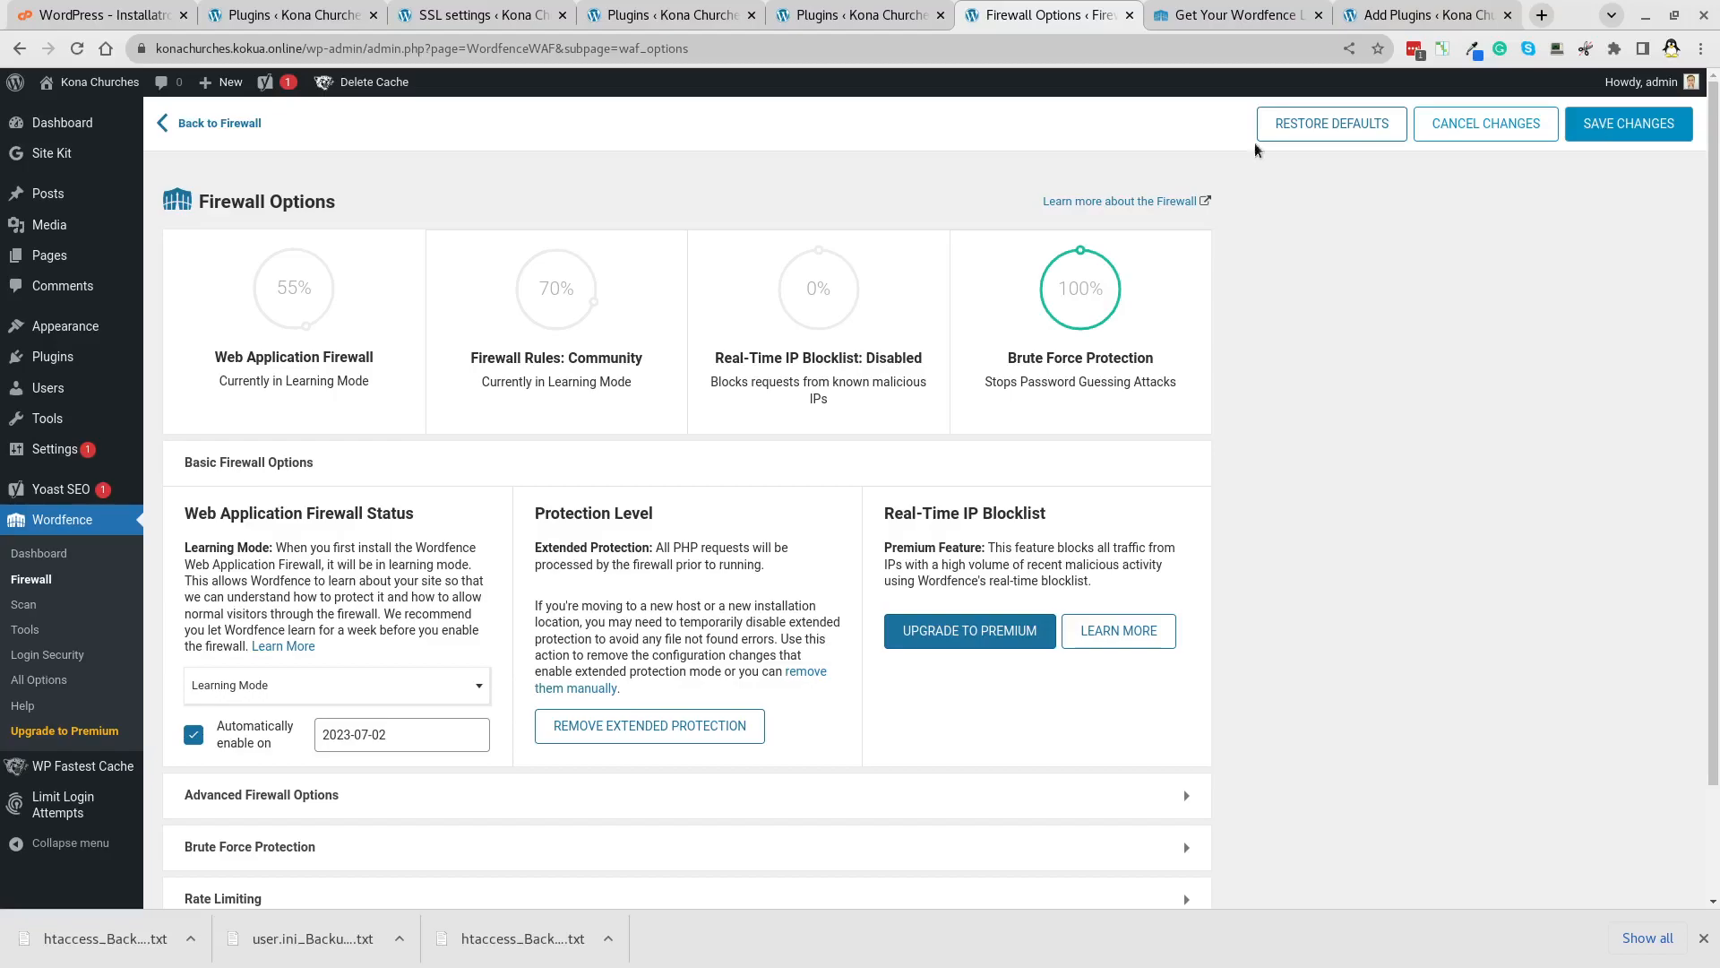
Return to the main Wordfence Firewall page and step through the tour until it is dismissed.
click(211, 127)
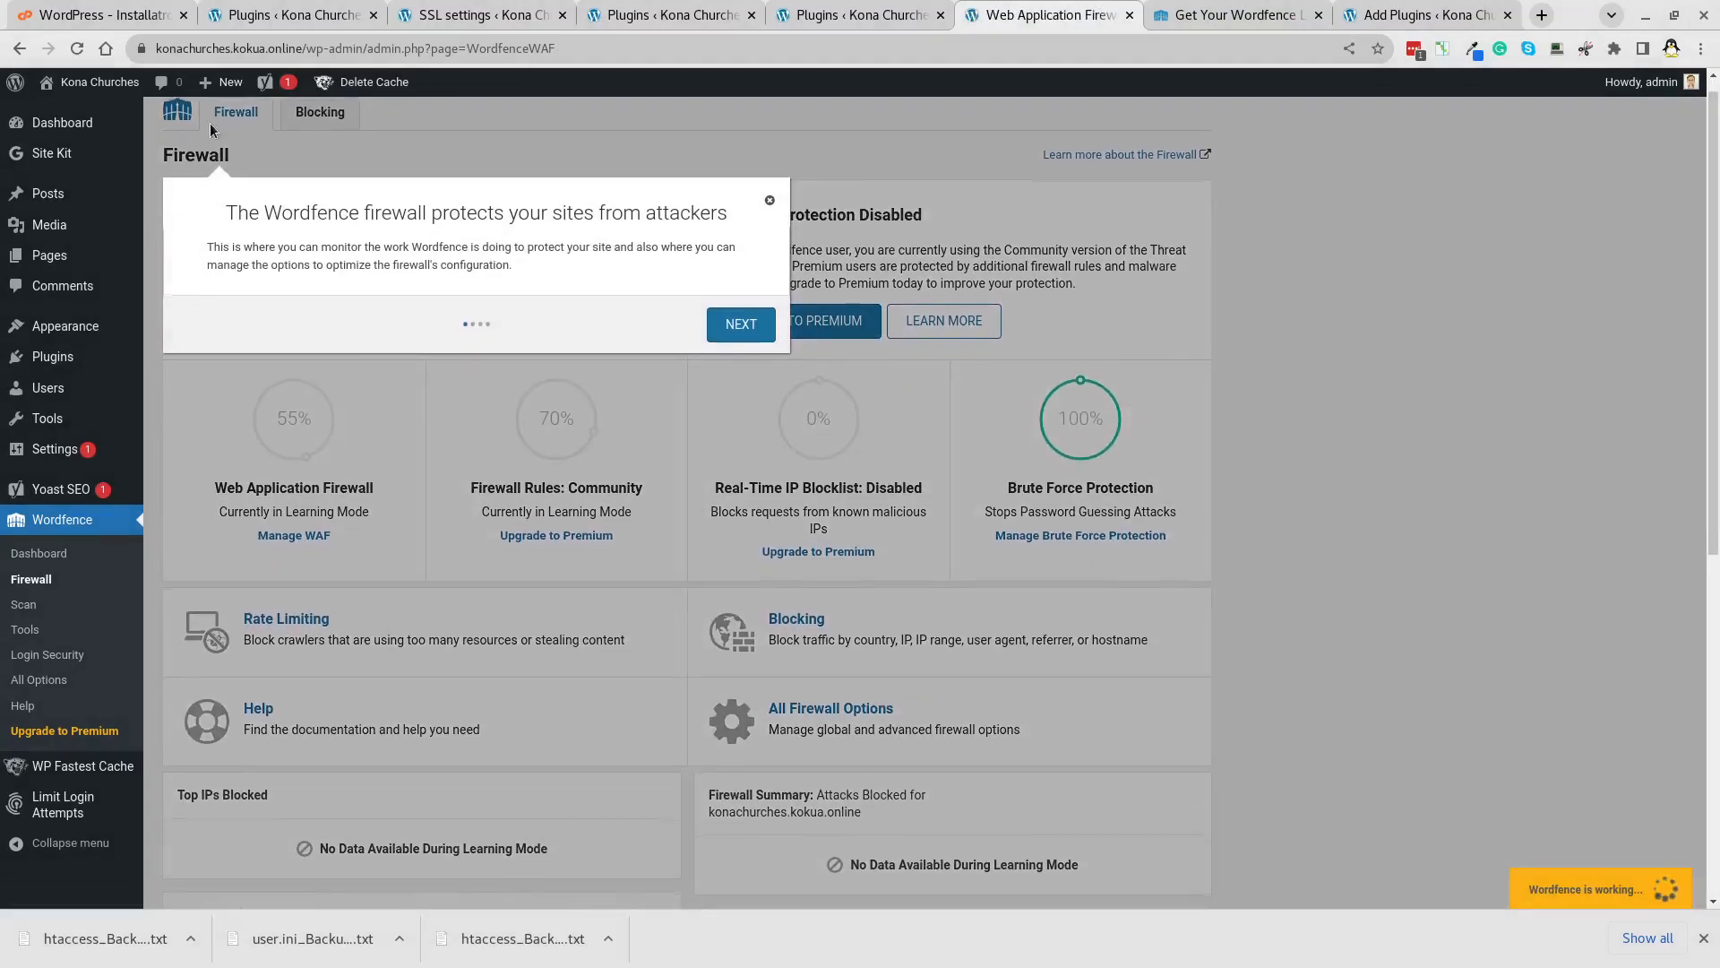
click(741, 325)
click(749, 352)
click(891, 293)
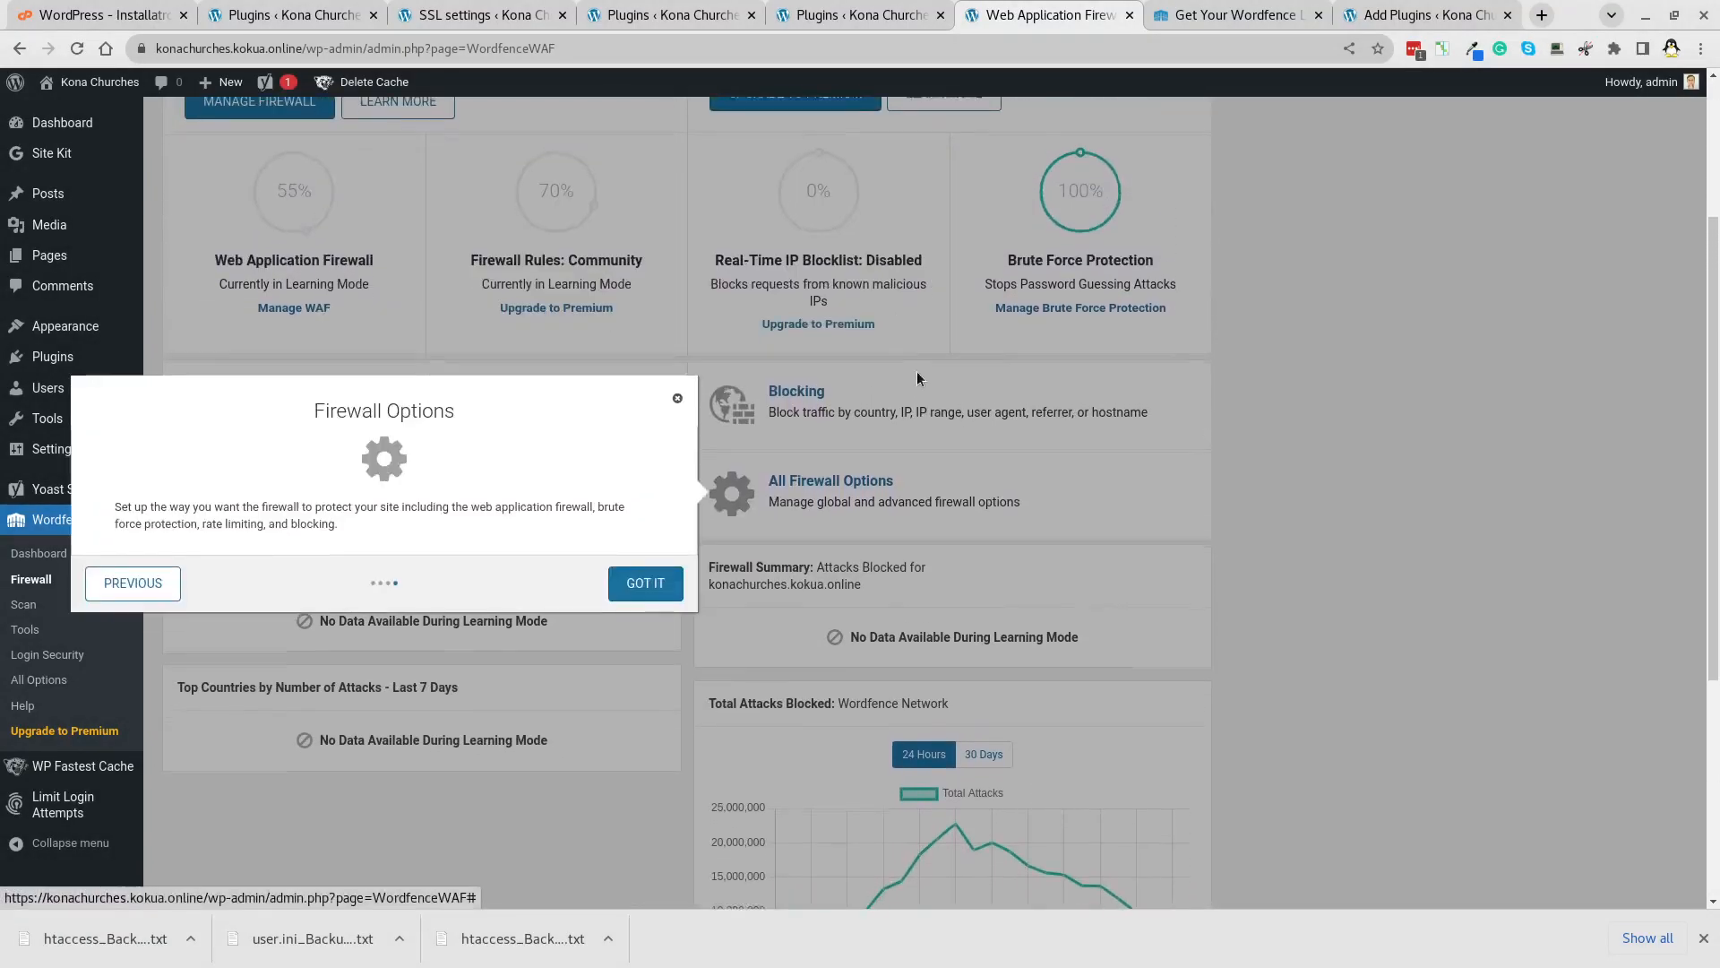
click(645, 365)
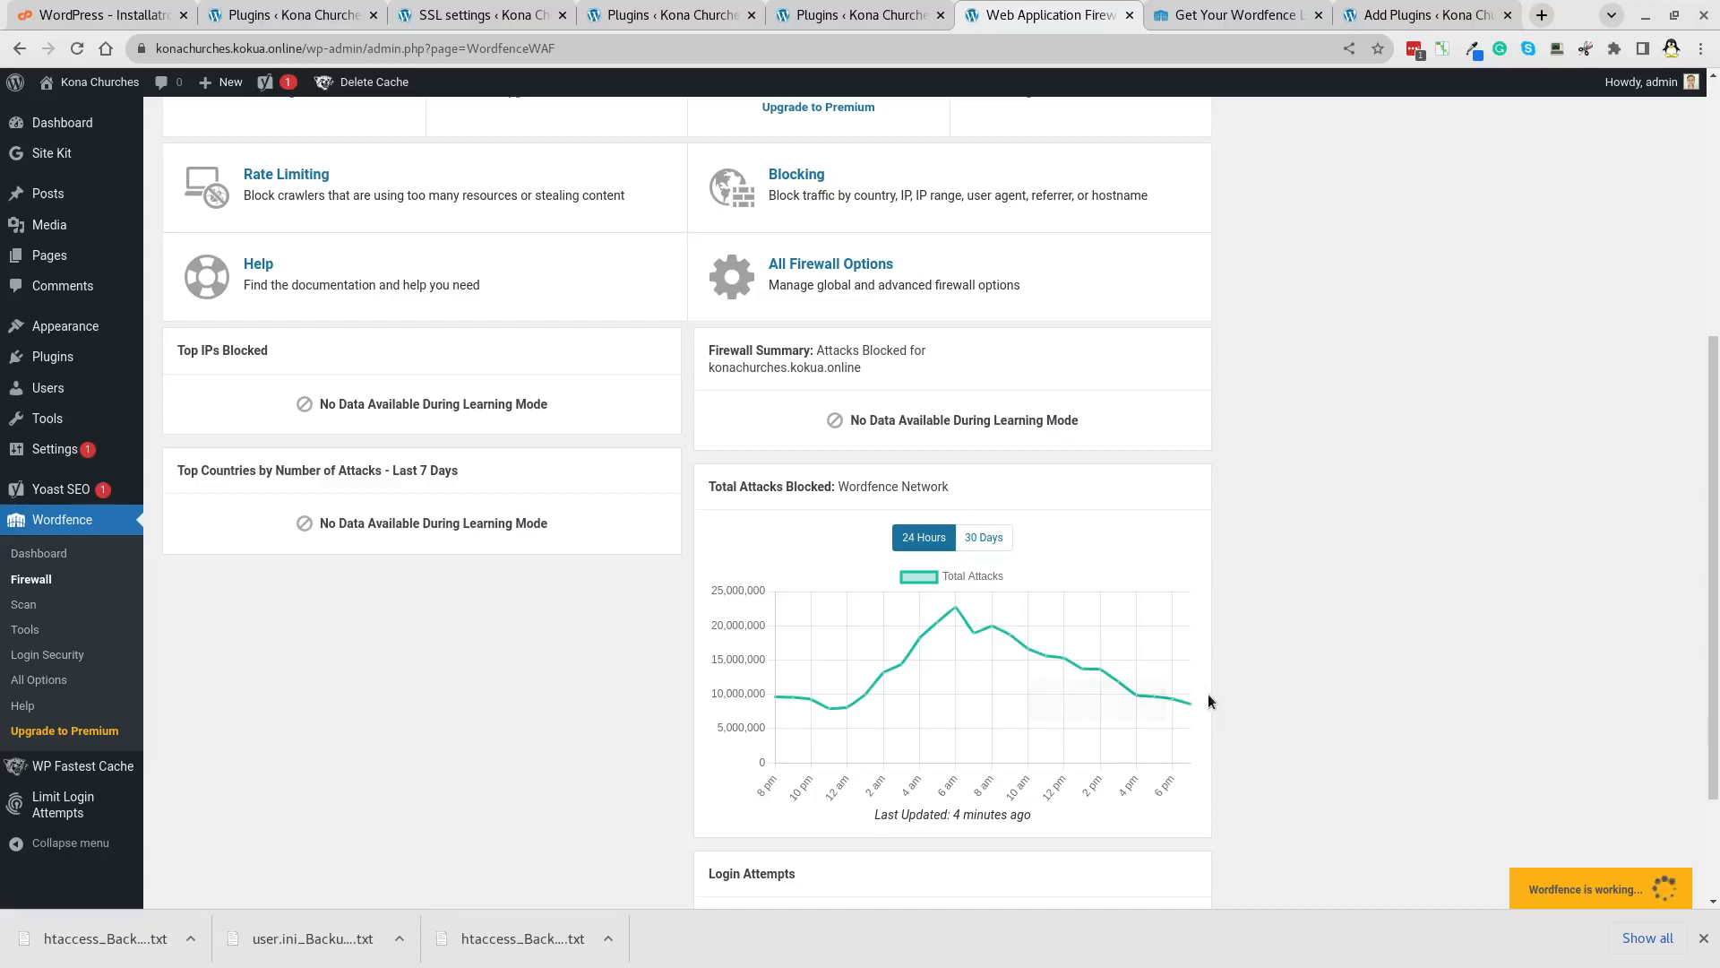
Go back to the Installed Plugins list.
scroll(772, 515, up, 5)
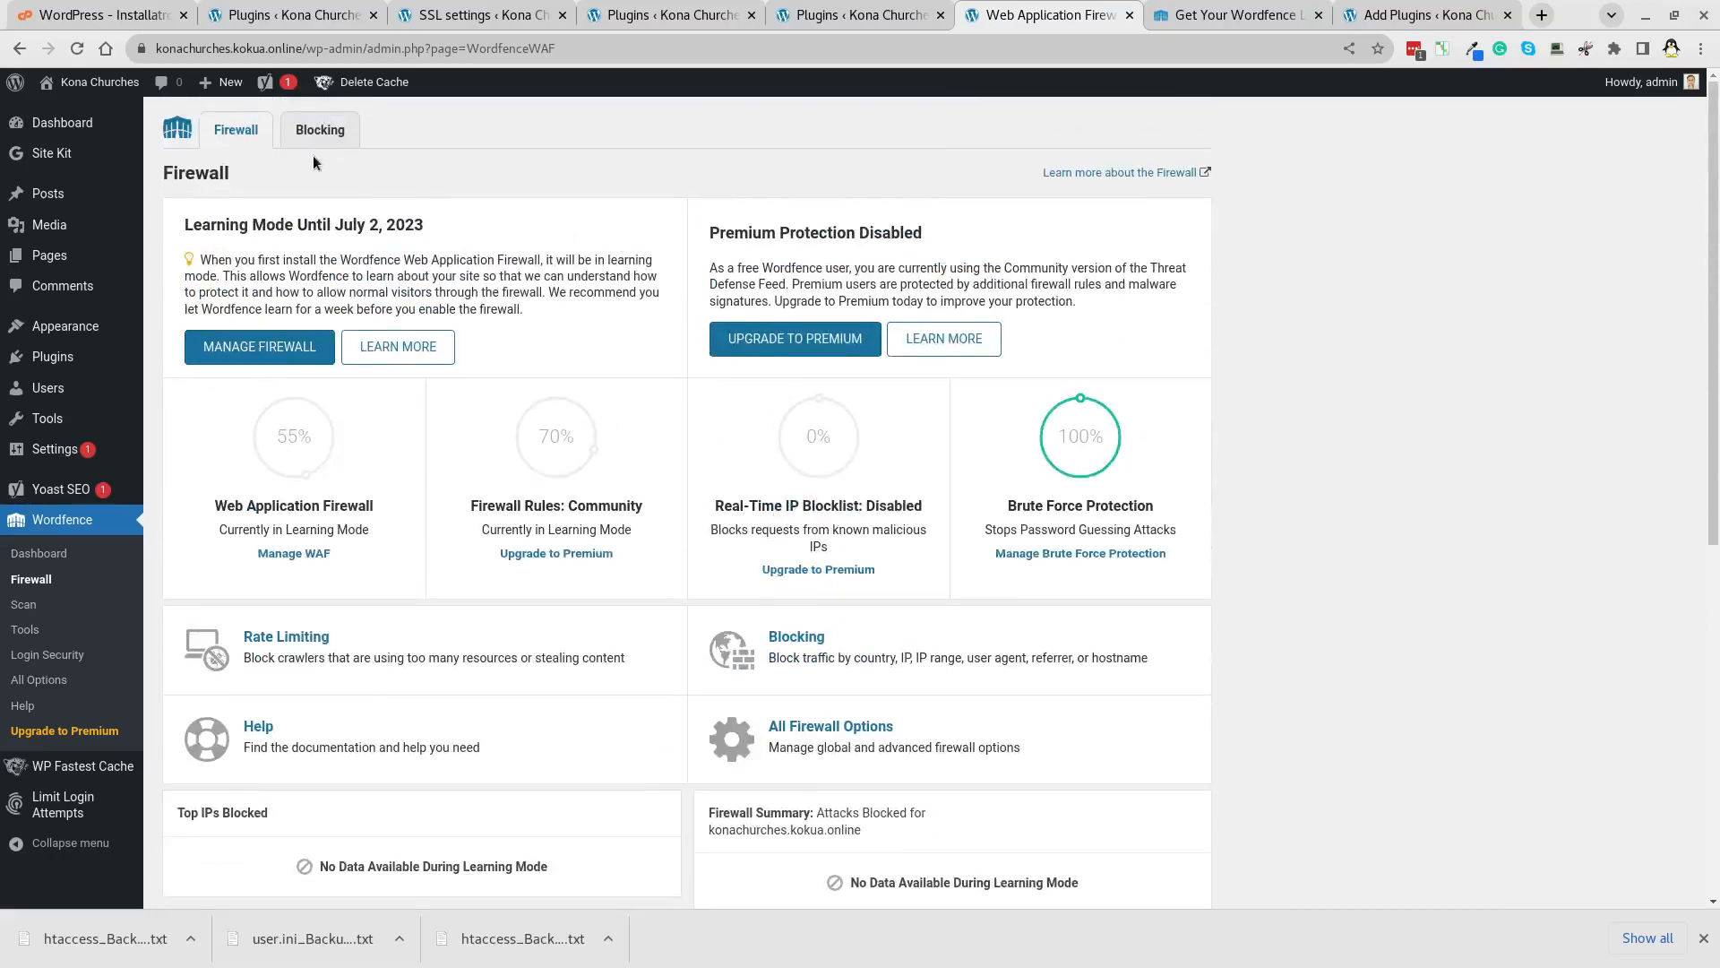
scroll(989, 713, down, 7)
scroll(989, 712, up, 7)
mouse_move(54, 495)
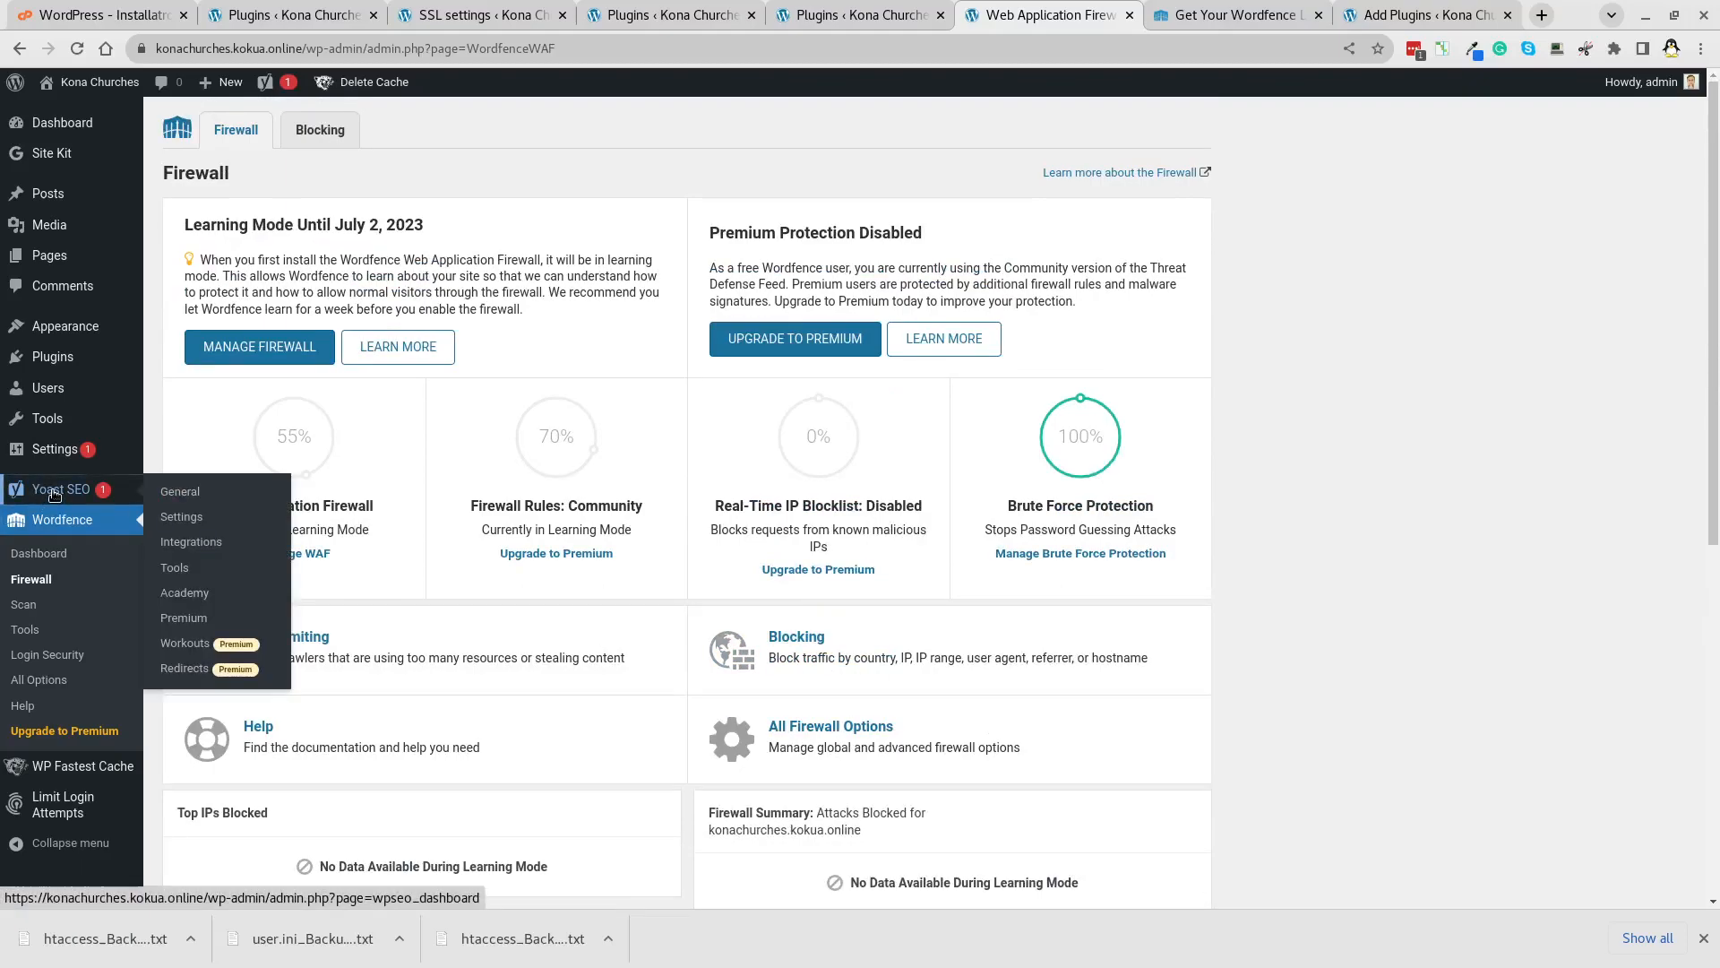
click(50, 358)
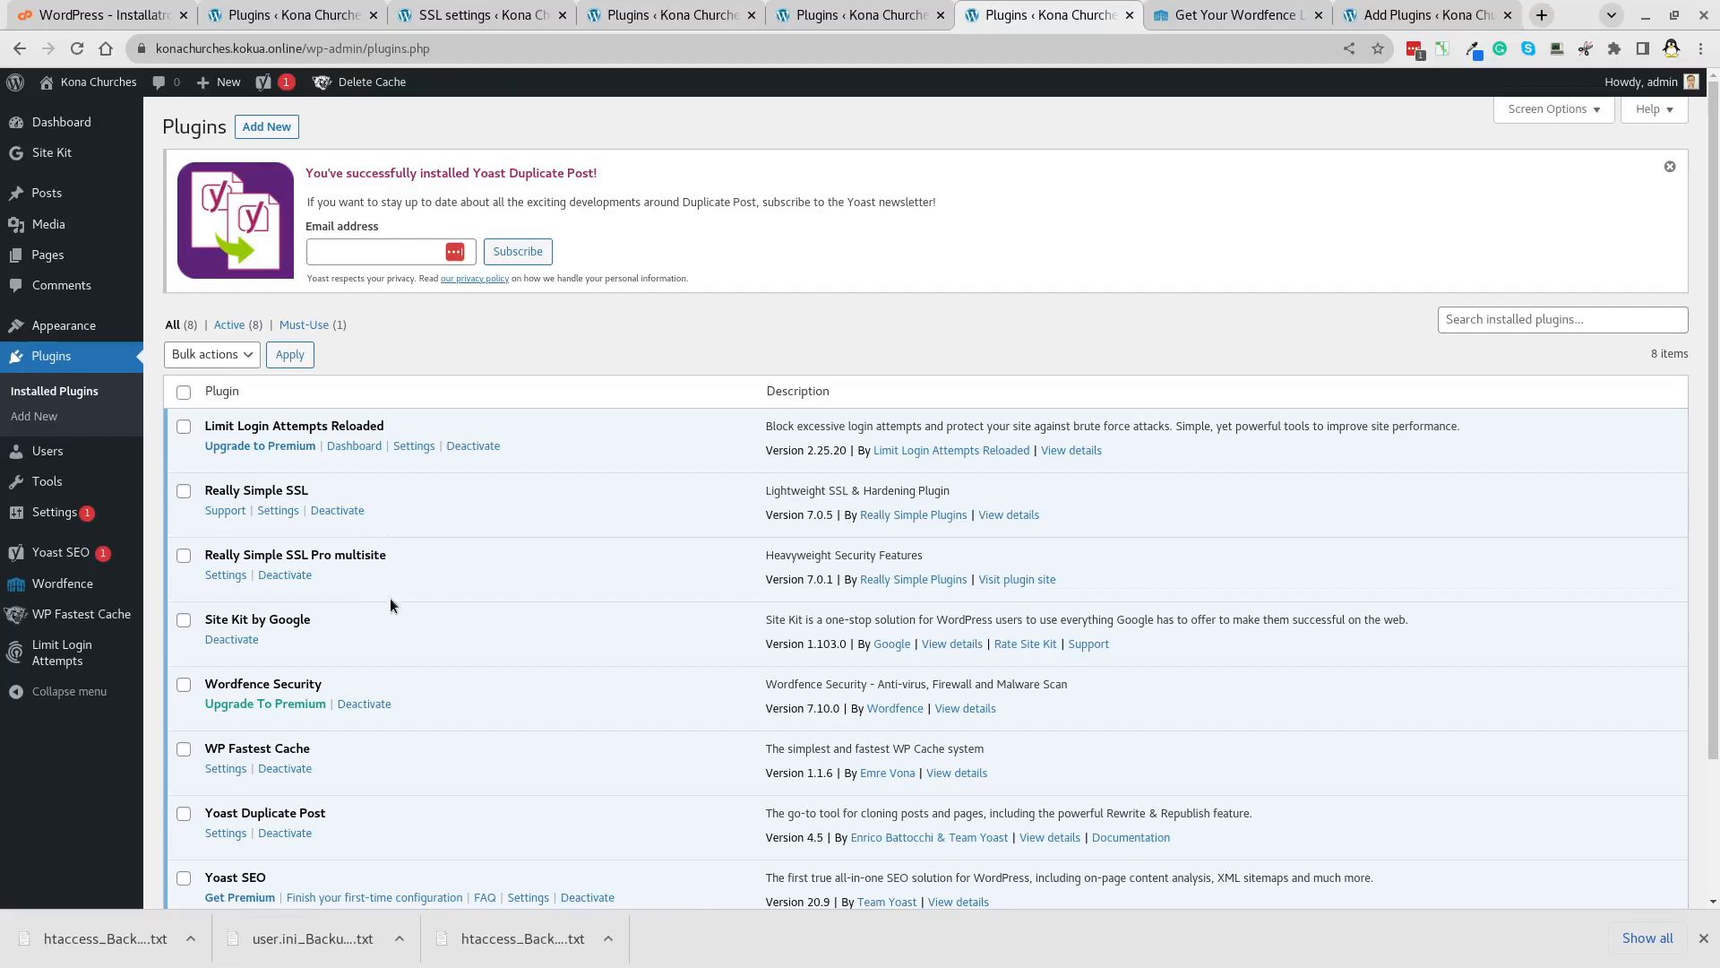
scroll(402, 611, down, 2)
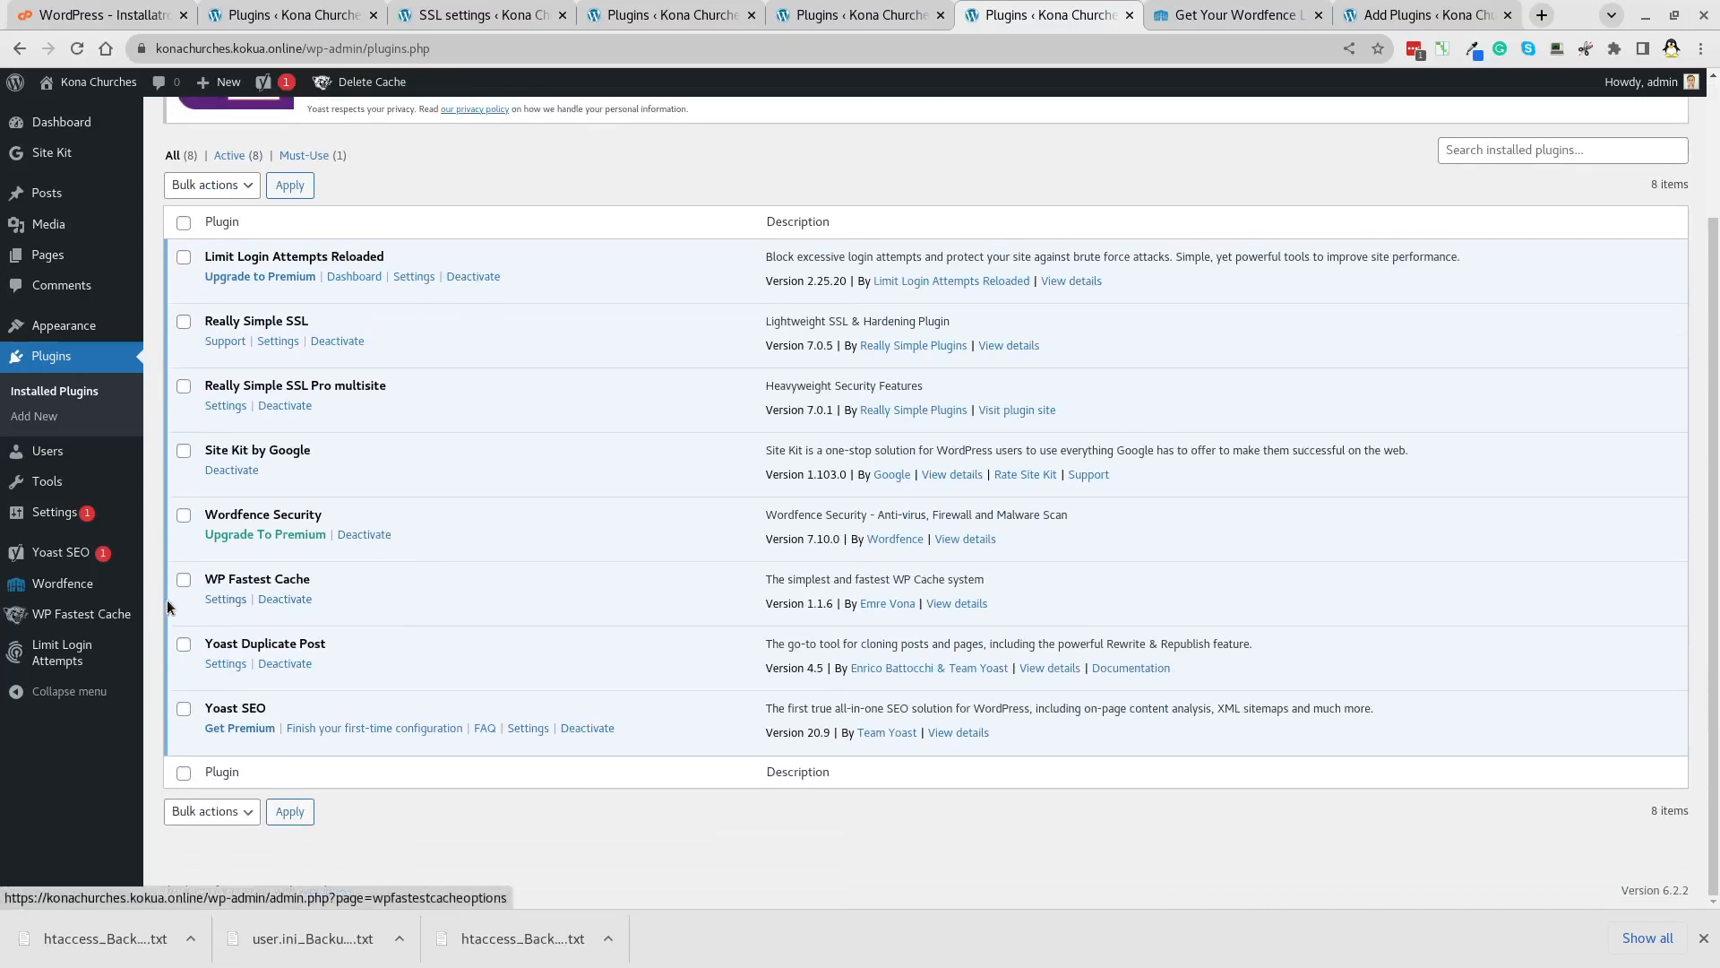
Turn on WP Fastest Cache and preload homepage, posts, categories, attachments, tags and pages.
click(224, 602)
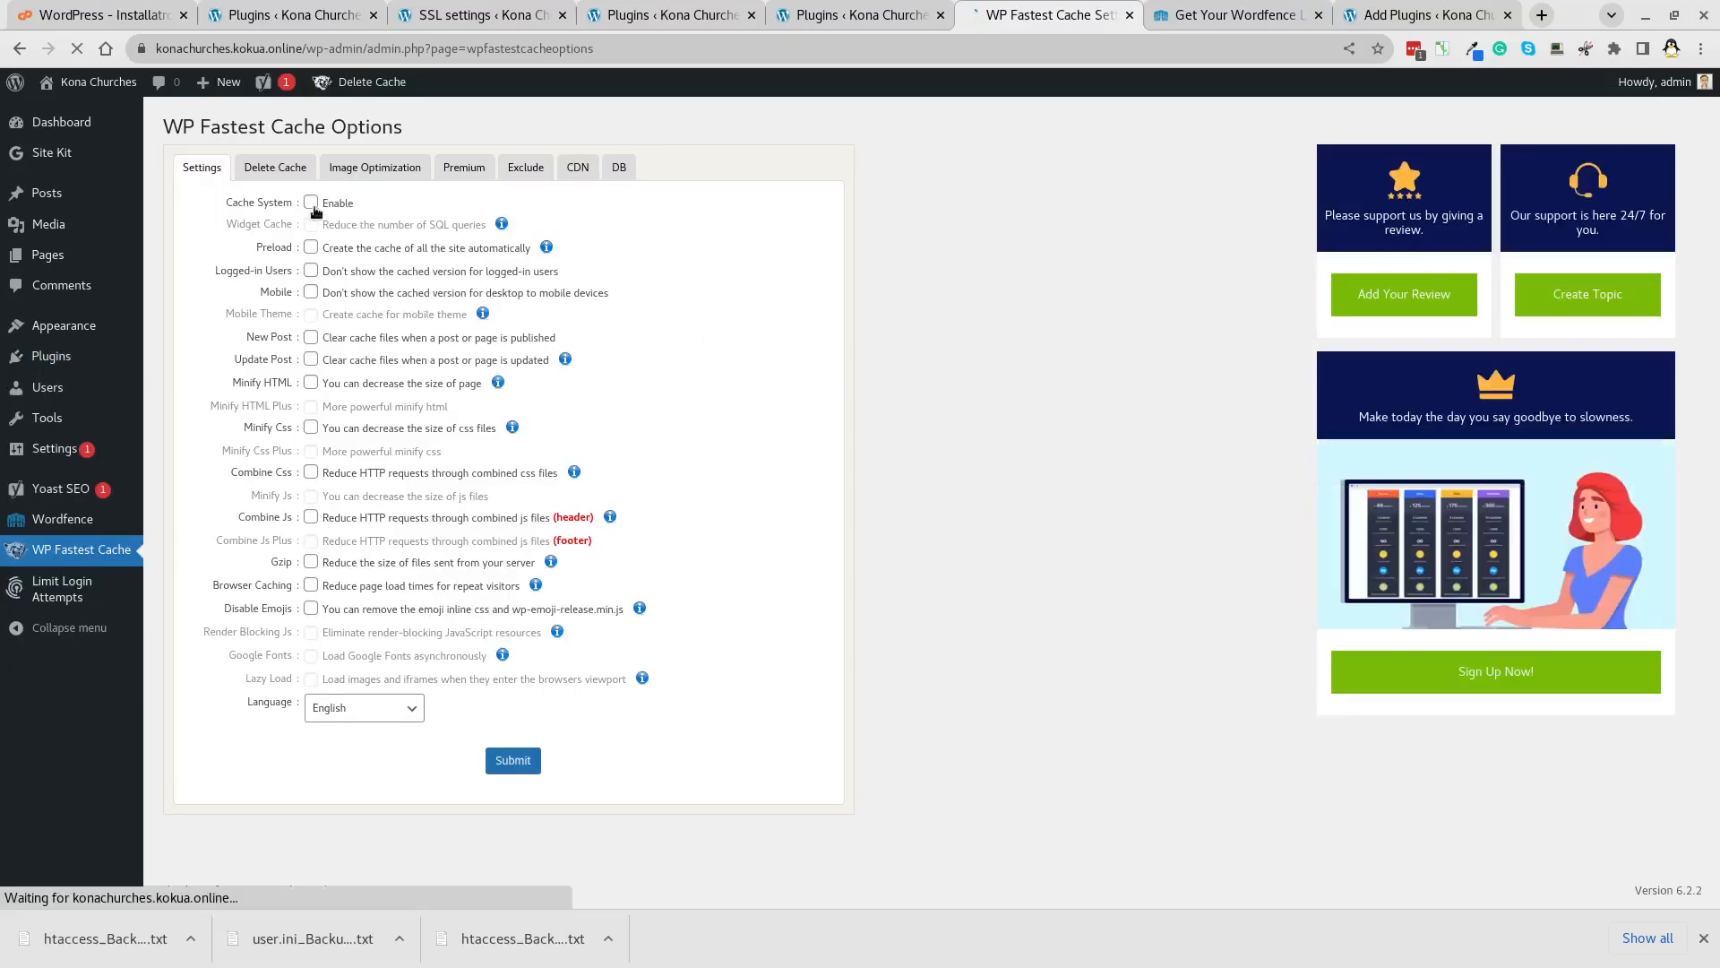
click(311, 204)
click(311, 248)
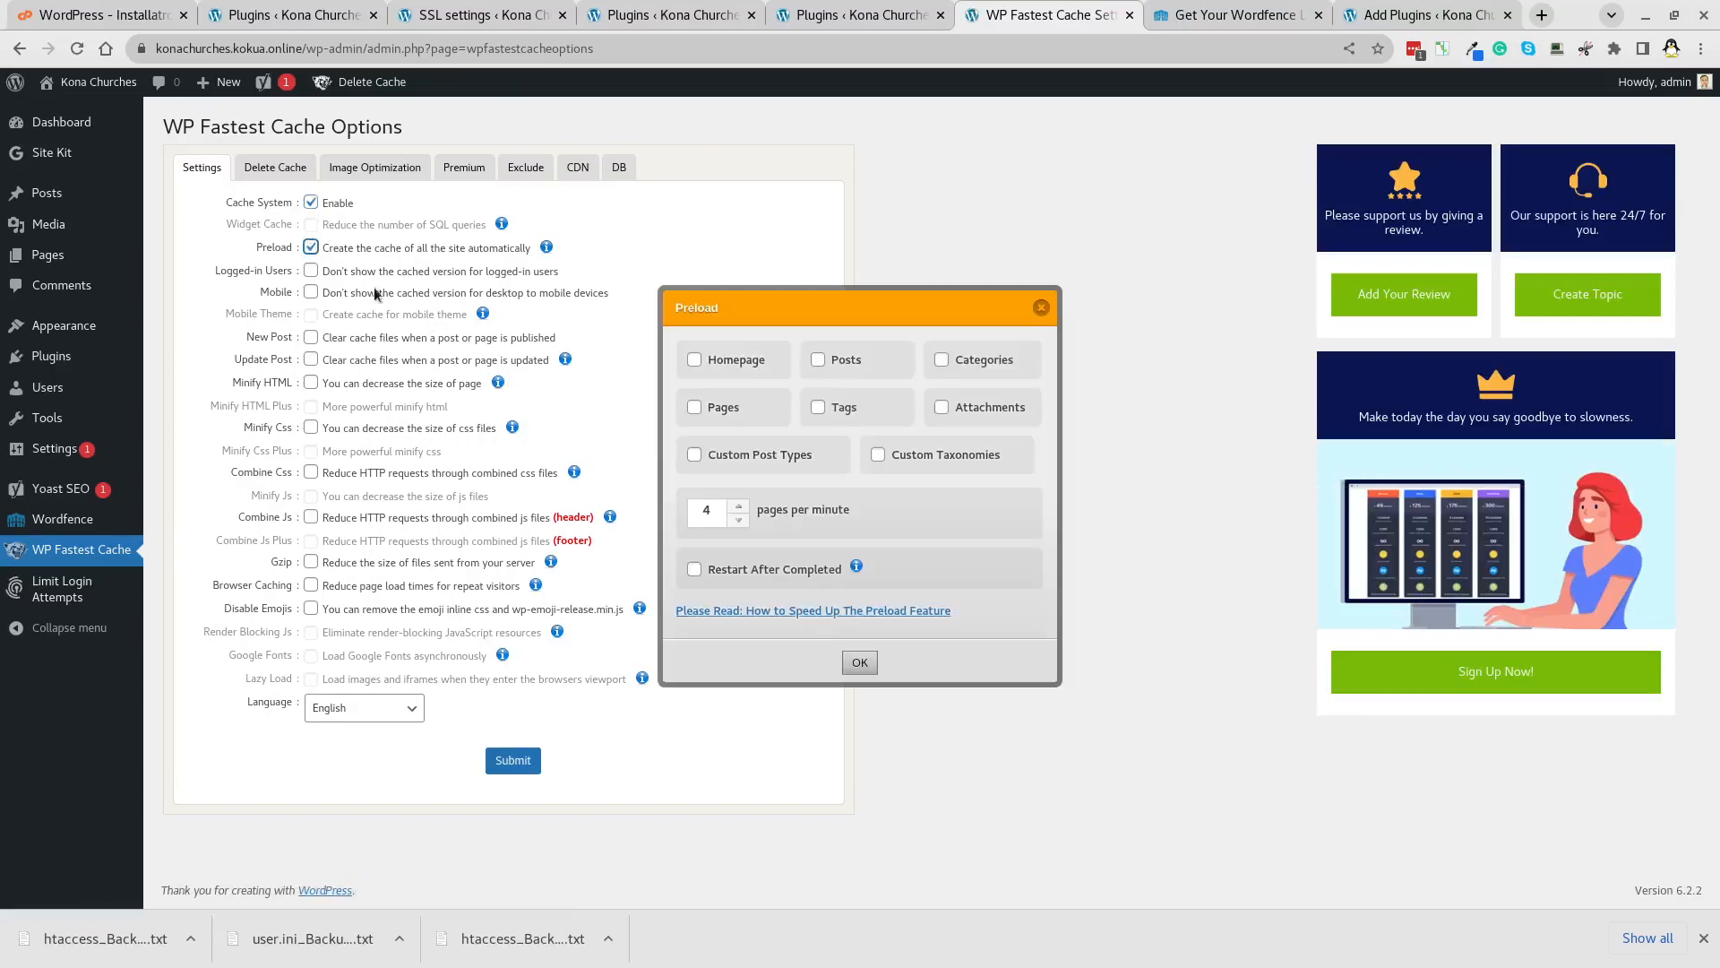
click(694, 359)
click(818, 359)
click(937, 360)
click(942, 409)
click(816, 409)
click(695, 408)
click(860, 663)
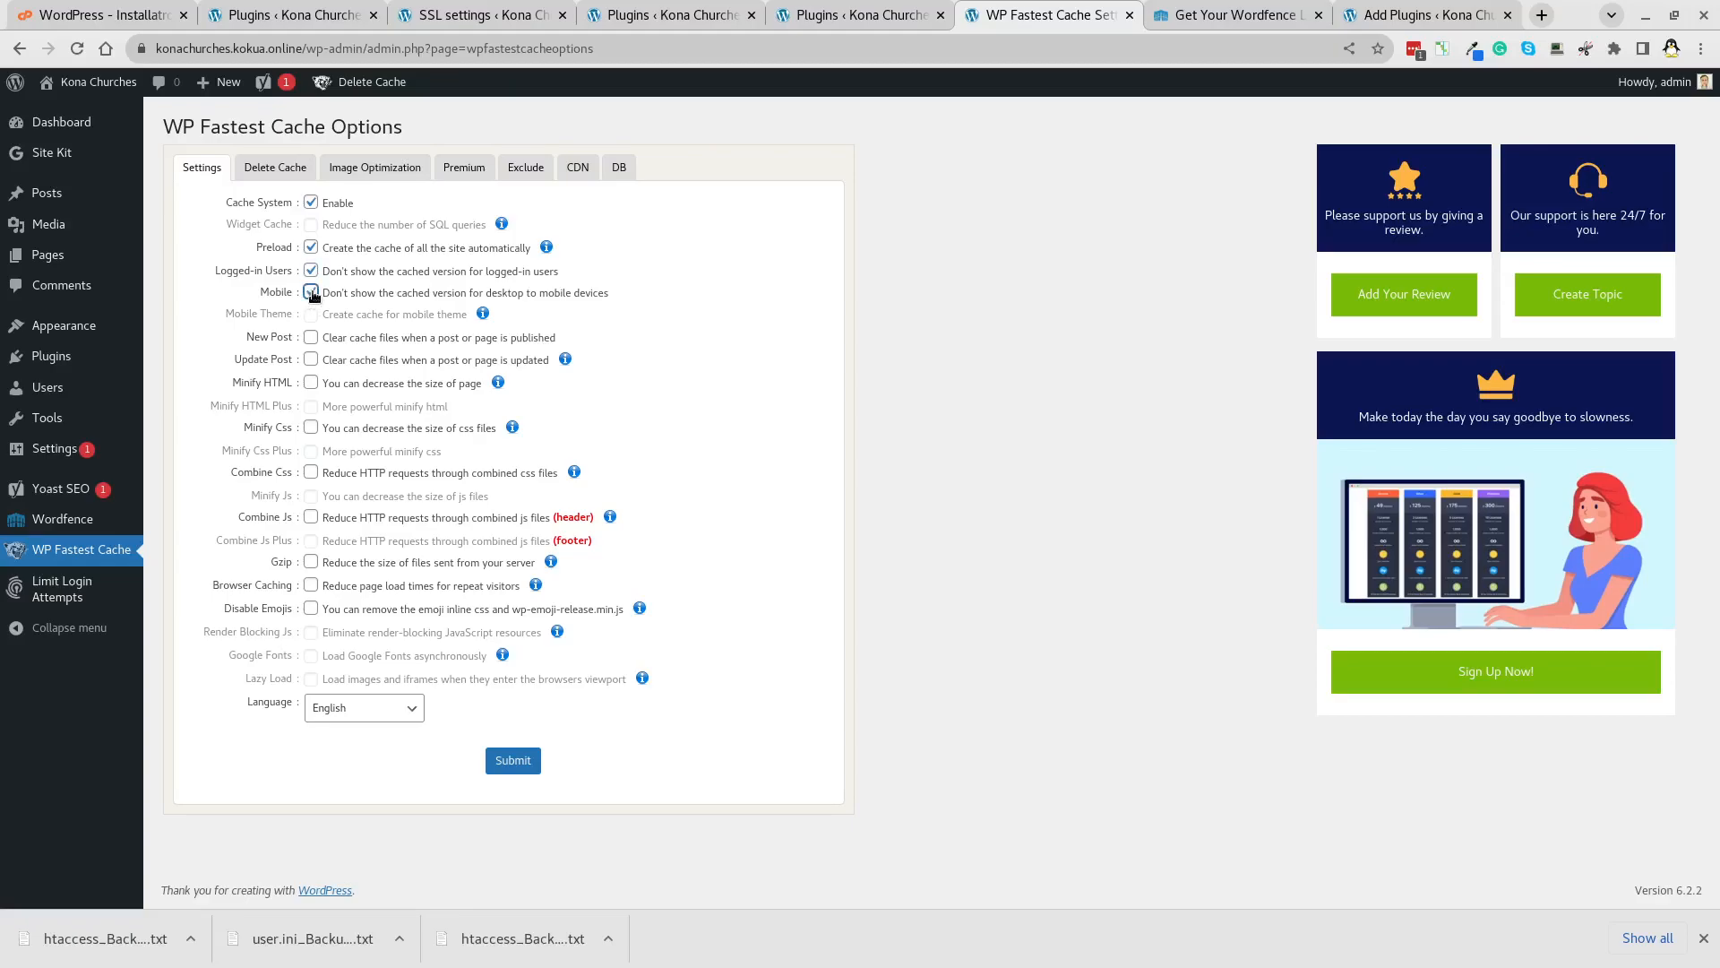
Clear the cache whenever a post is published or updated.
click(311, 337)
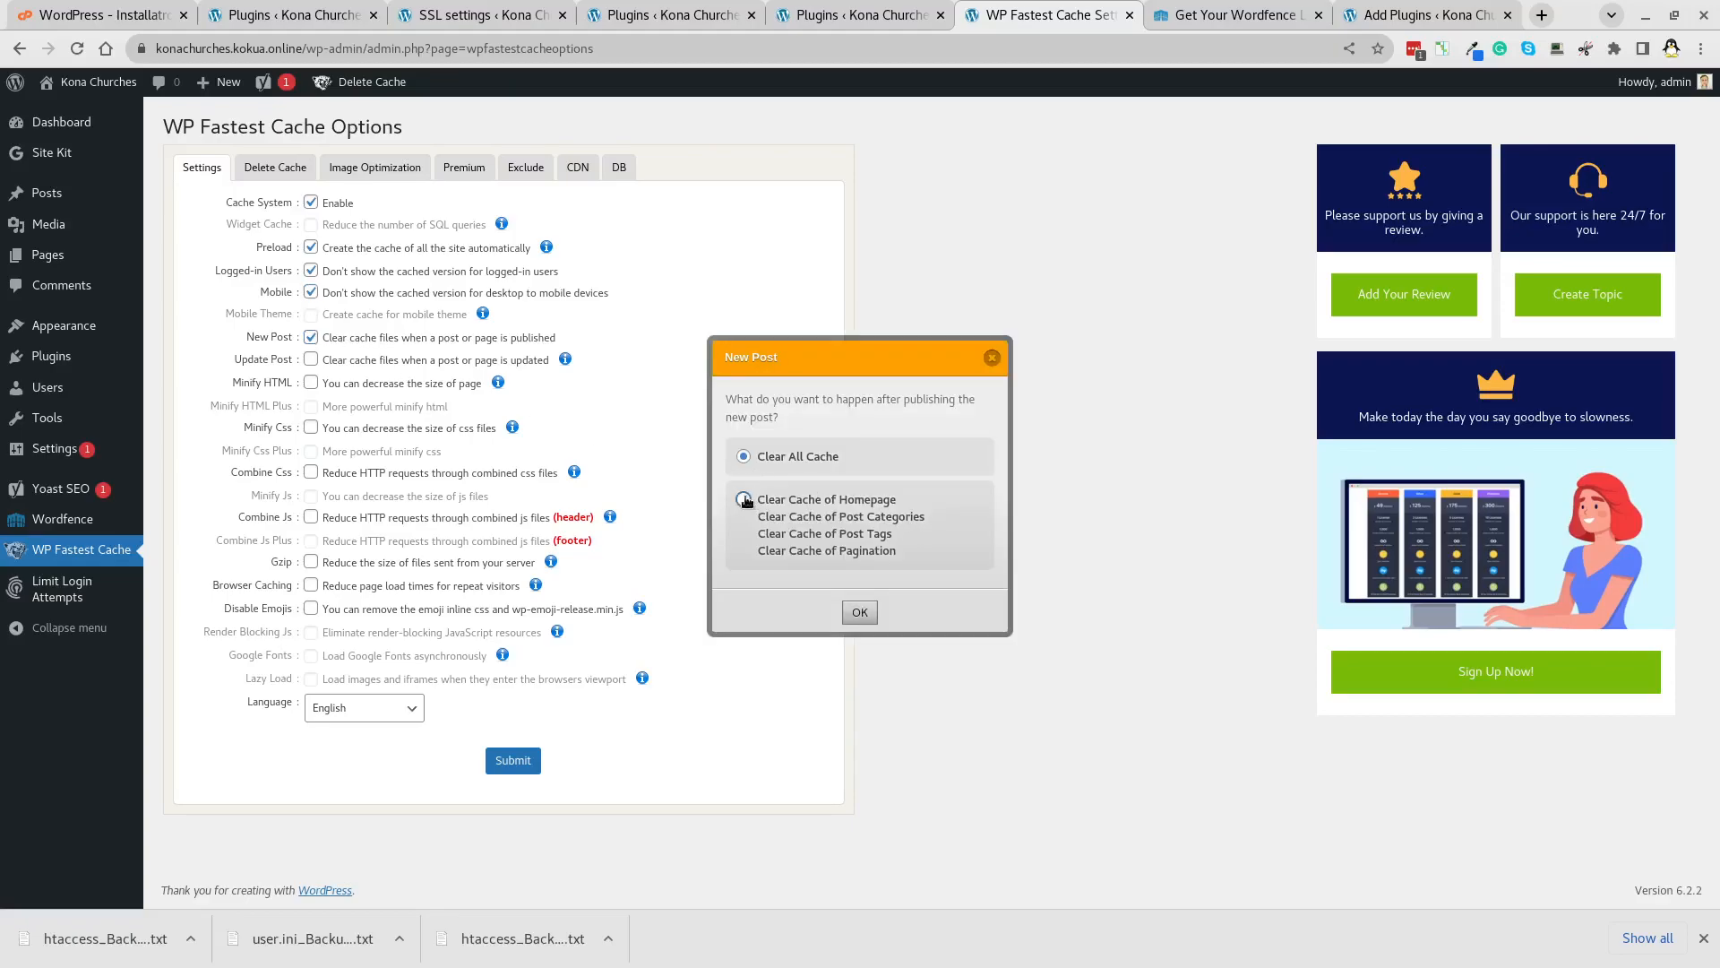
click(861, 613)
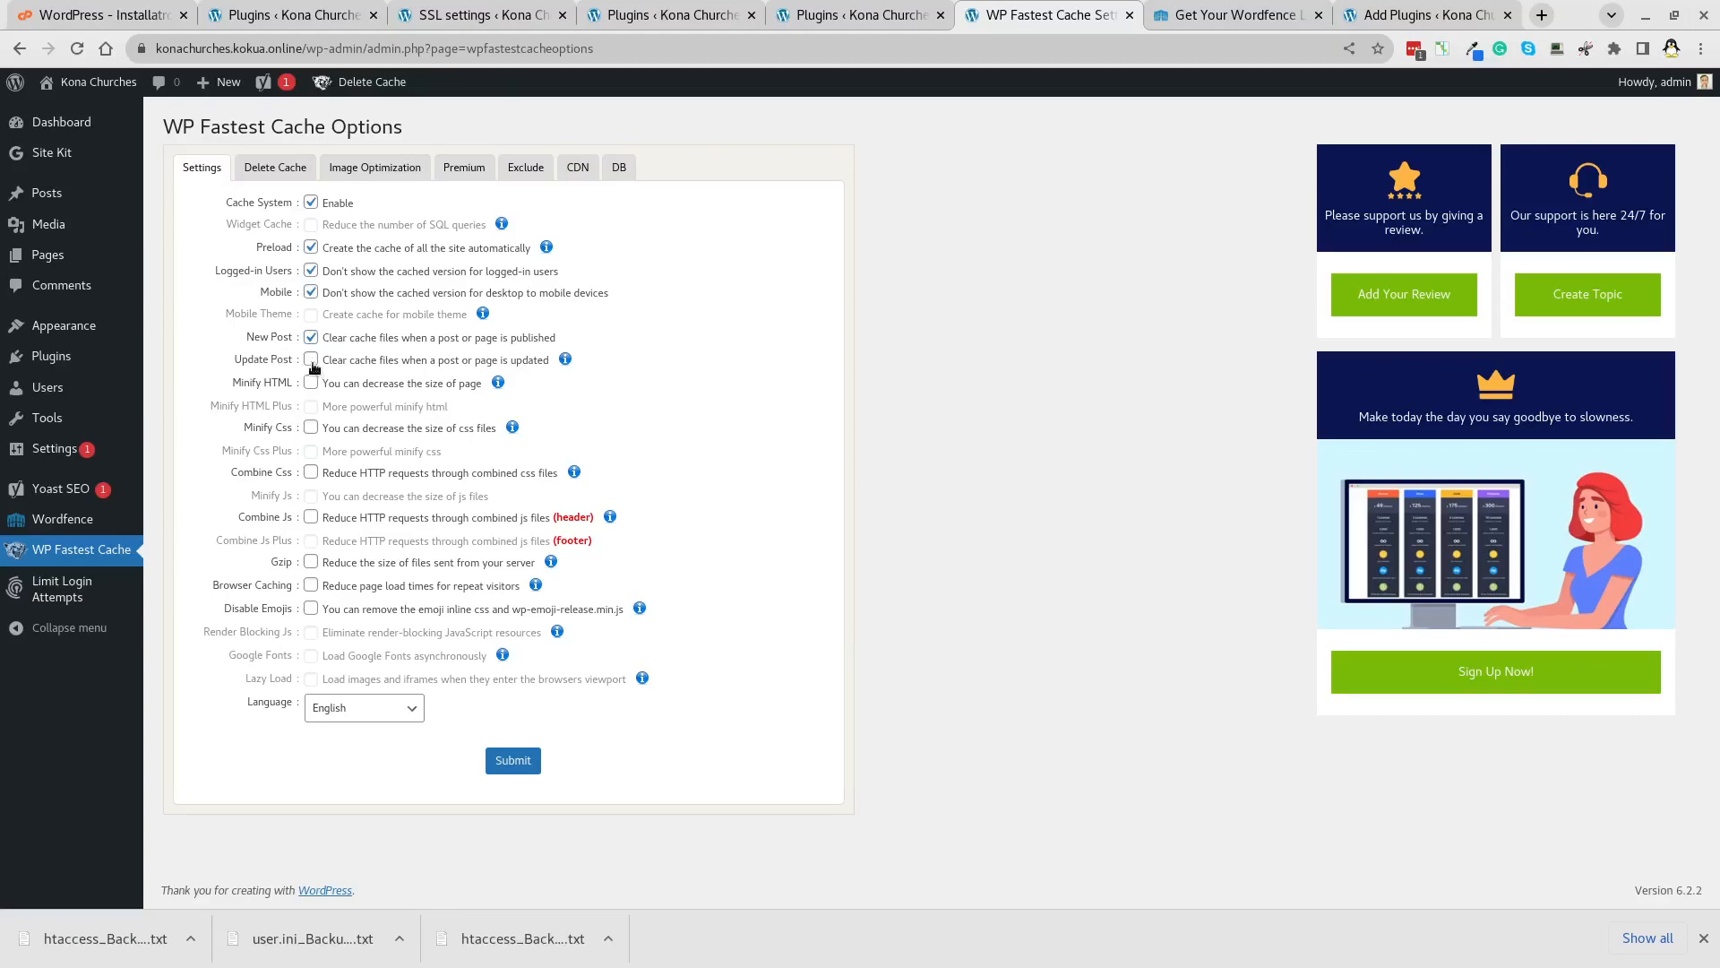
click(311, 360)
click(860, 613)
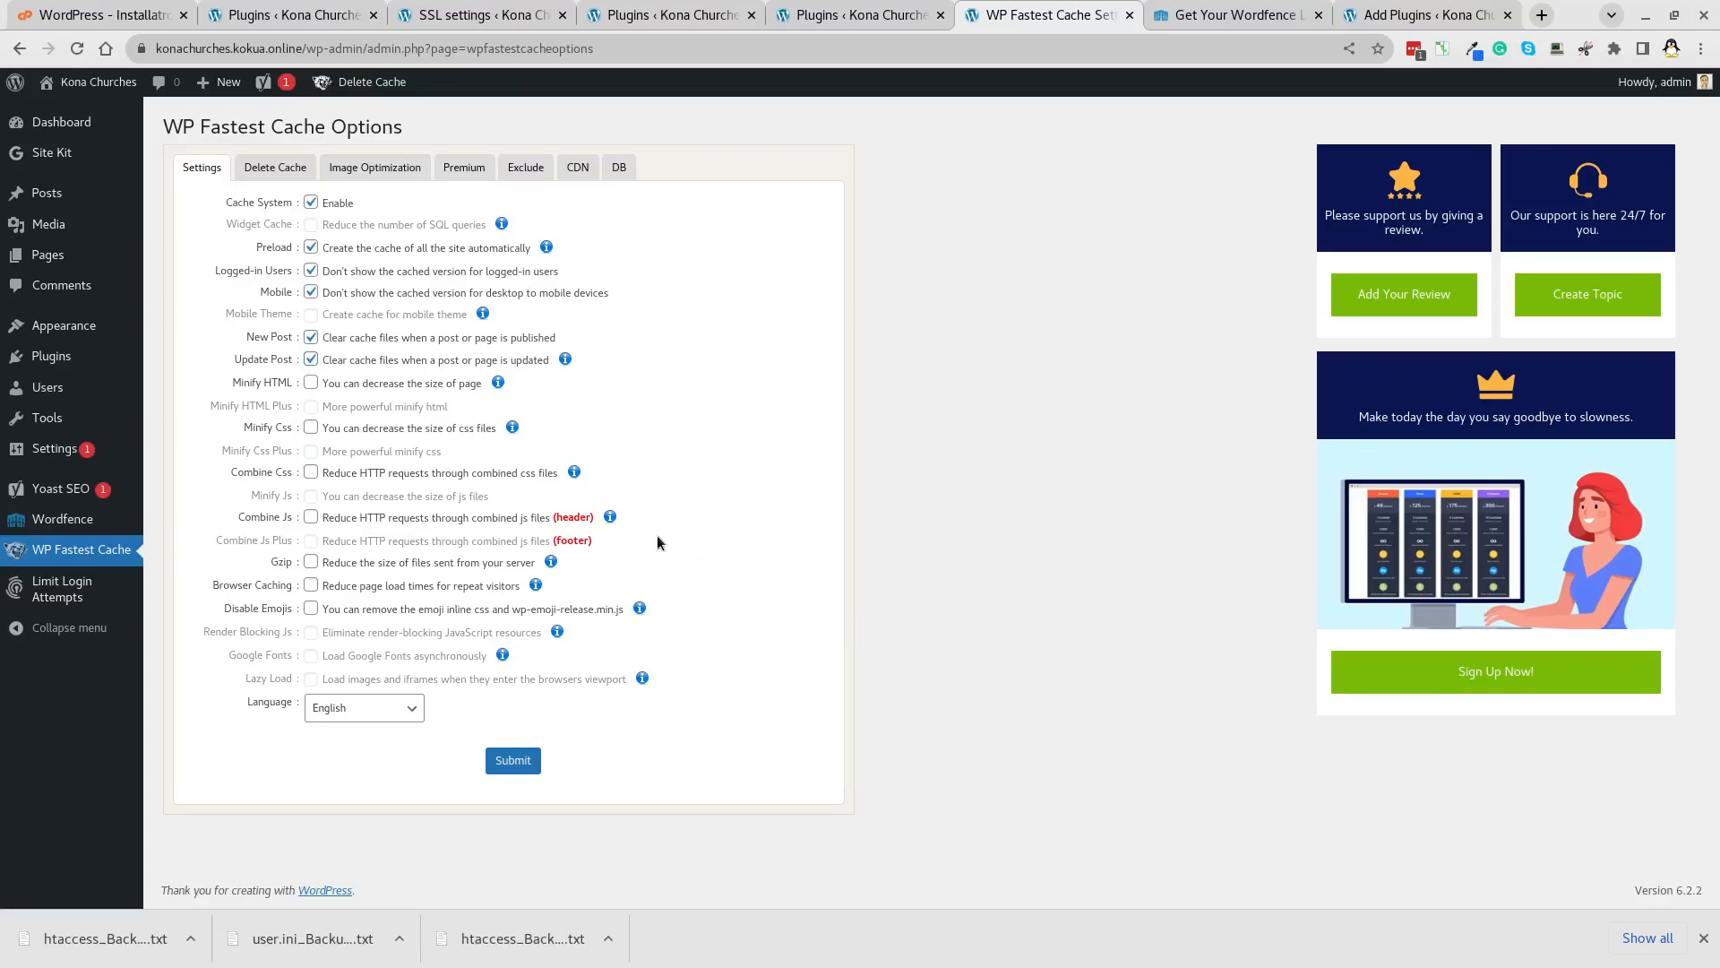
Enable HTML/CSS minify, combine CSS/JS, Gzip, browser caching and disable emojis, submit, and return to Plugins.
click(311, 384)
click(311, 427)
click(311, 472)
click(311, 517)
click(311, 562)
click(310, 585)
click(311, 608)
click(502, 763)
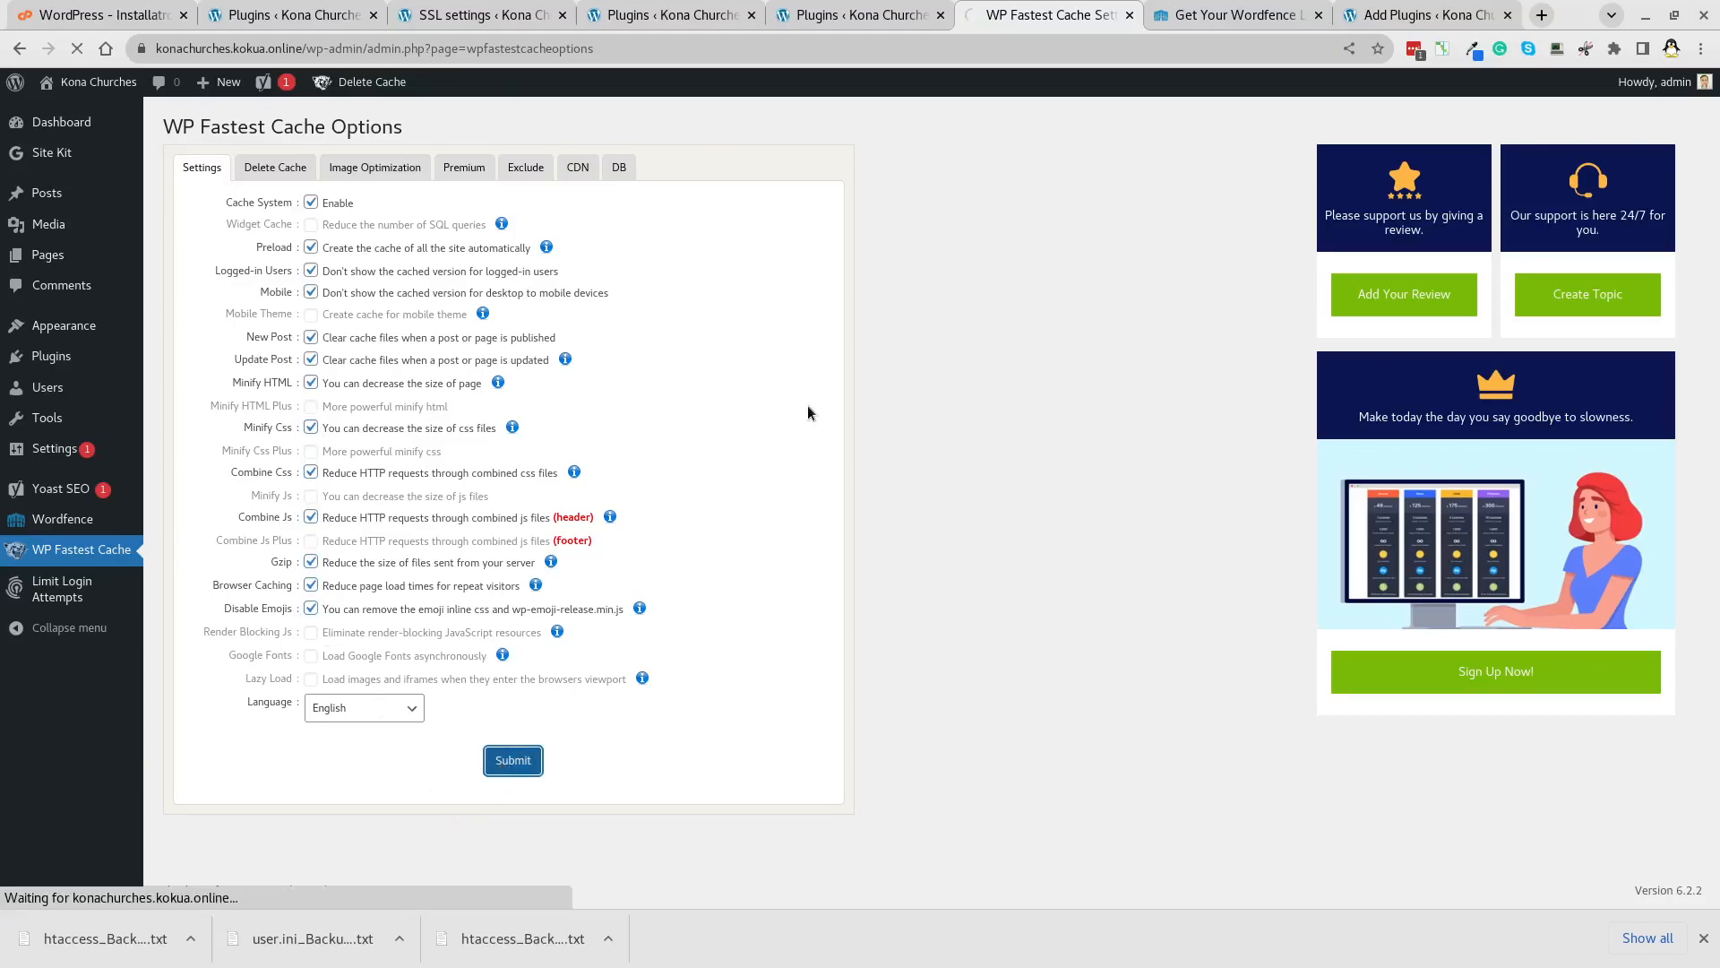
click(1703, 938)
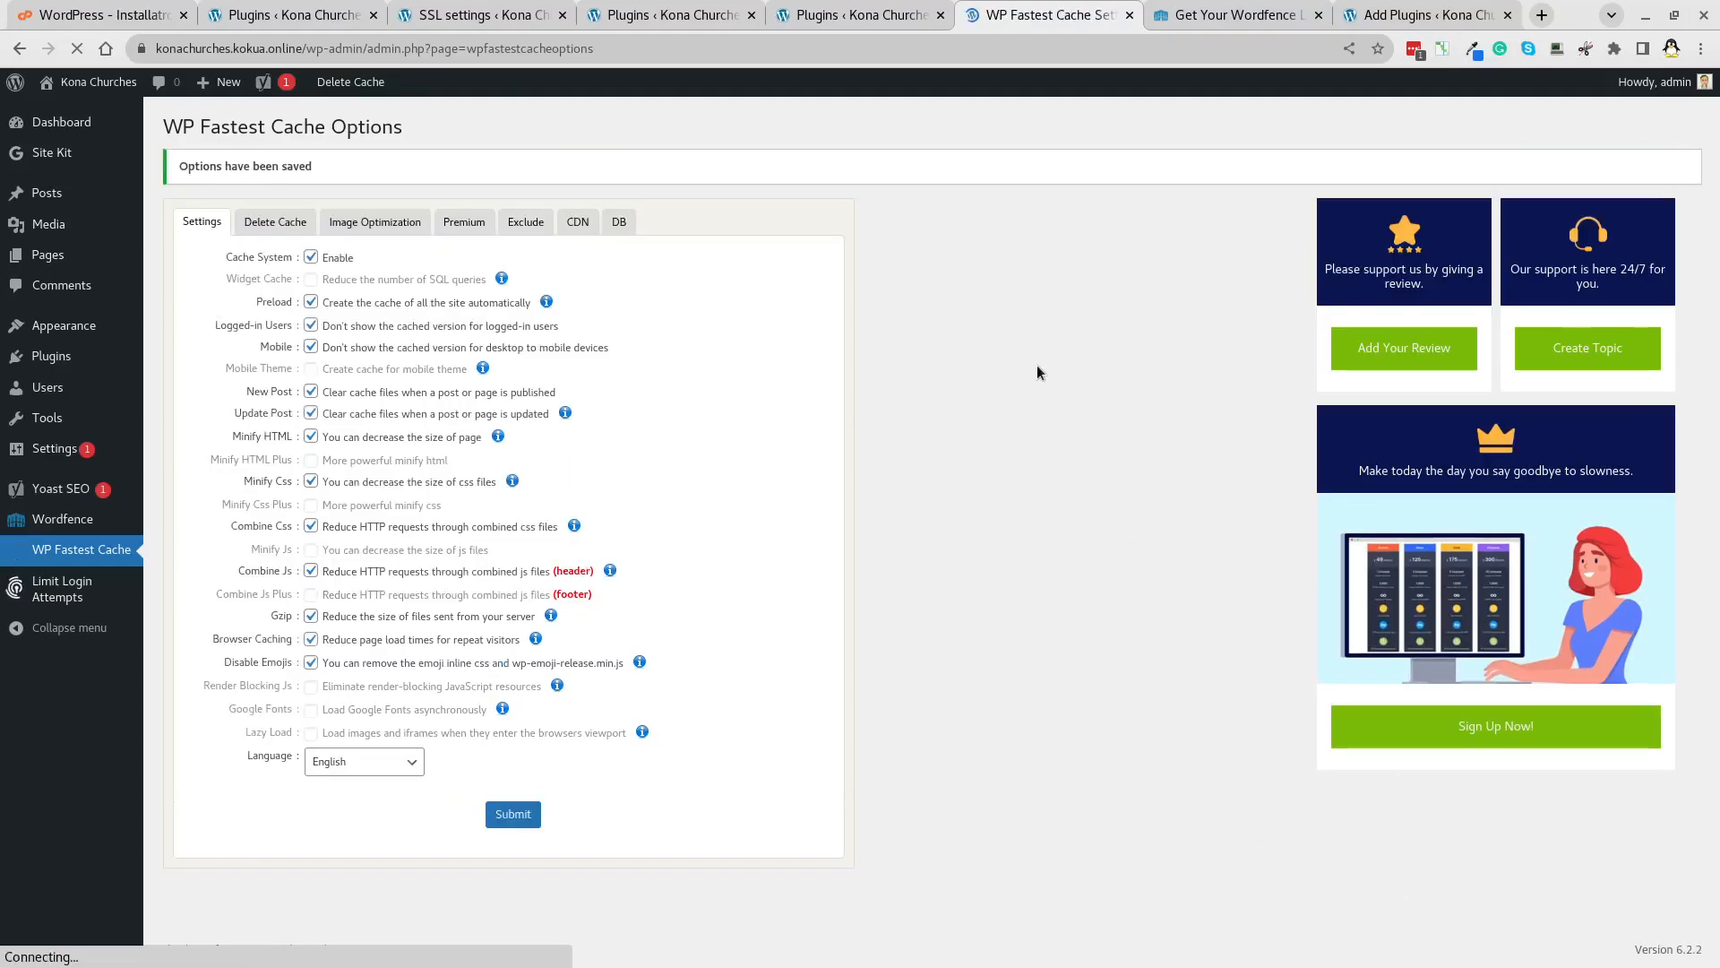
click(184, 384)
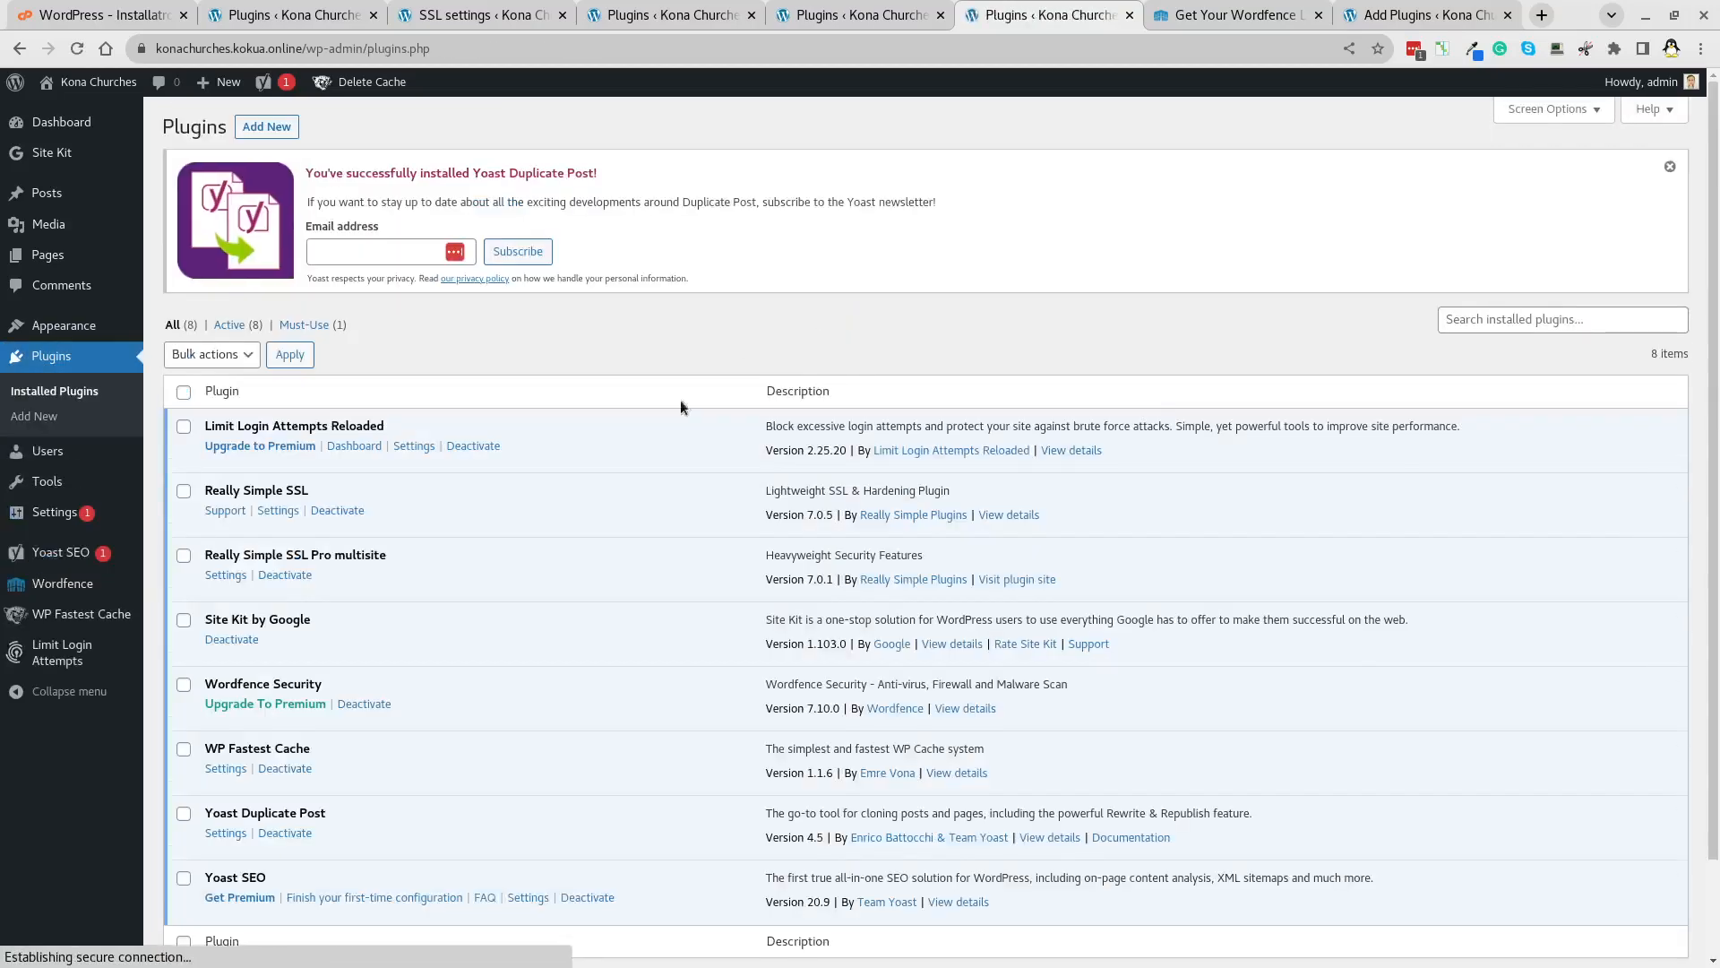
Start Site Kit's Google sign-in, then abandon it and reload the plugins list.
scroll(314, 702, down, 2)
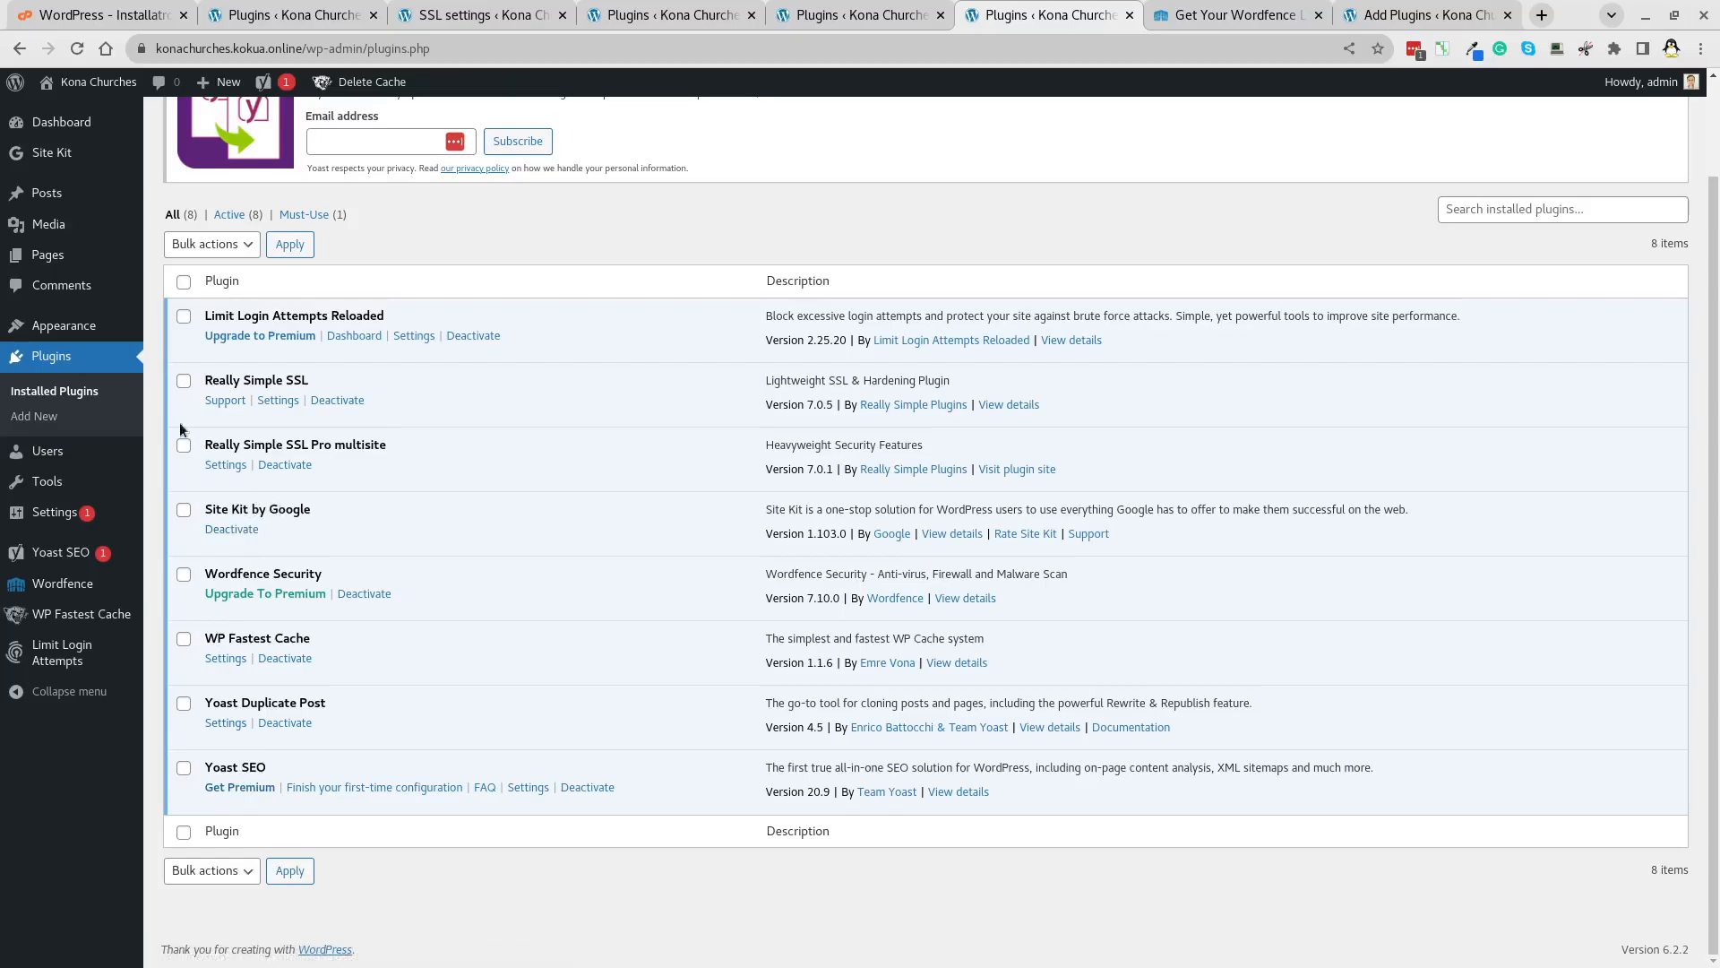
click(59, 158)
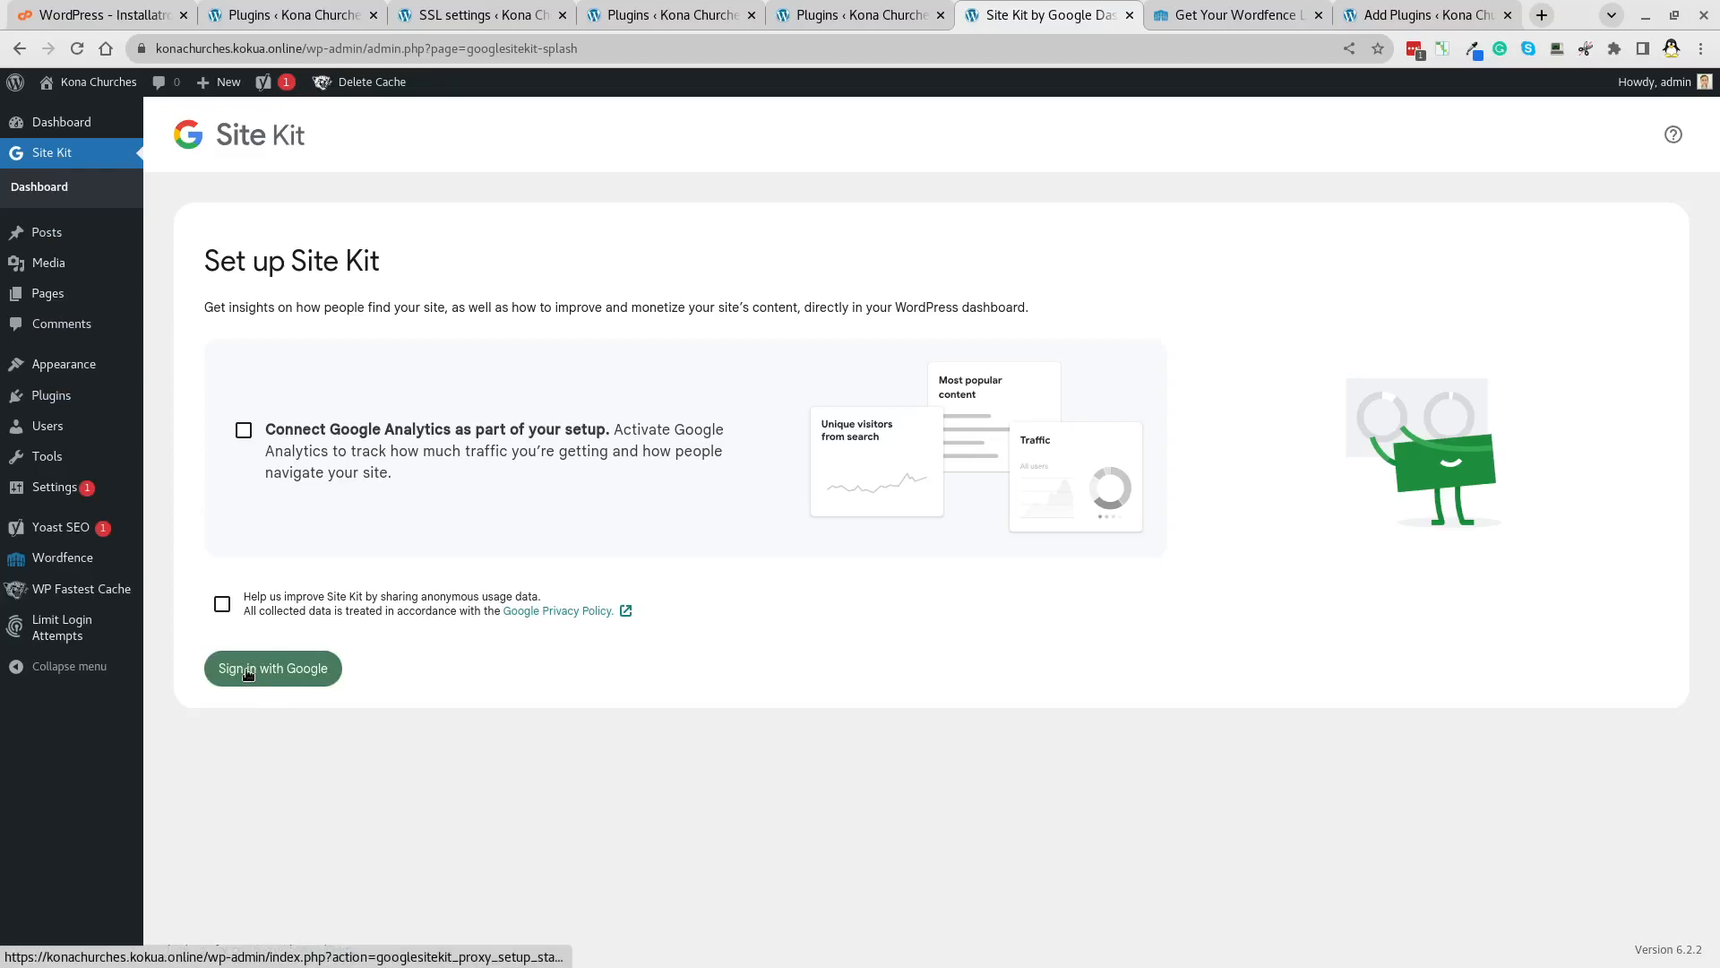
click(247, 670)
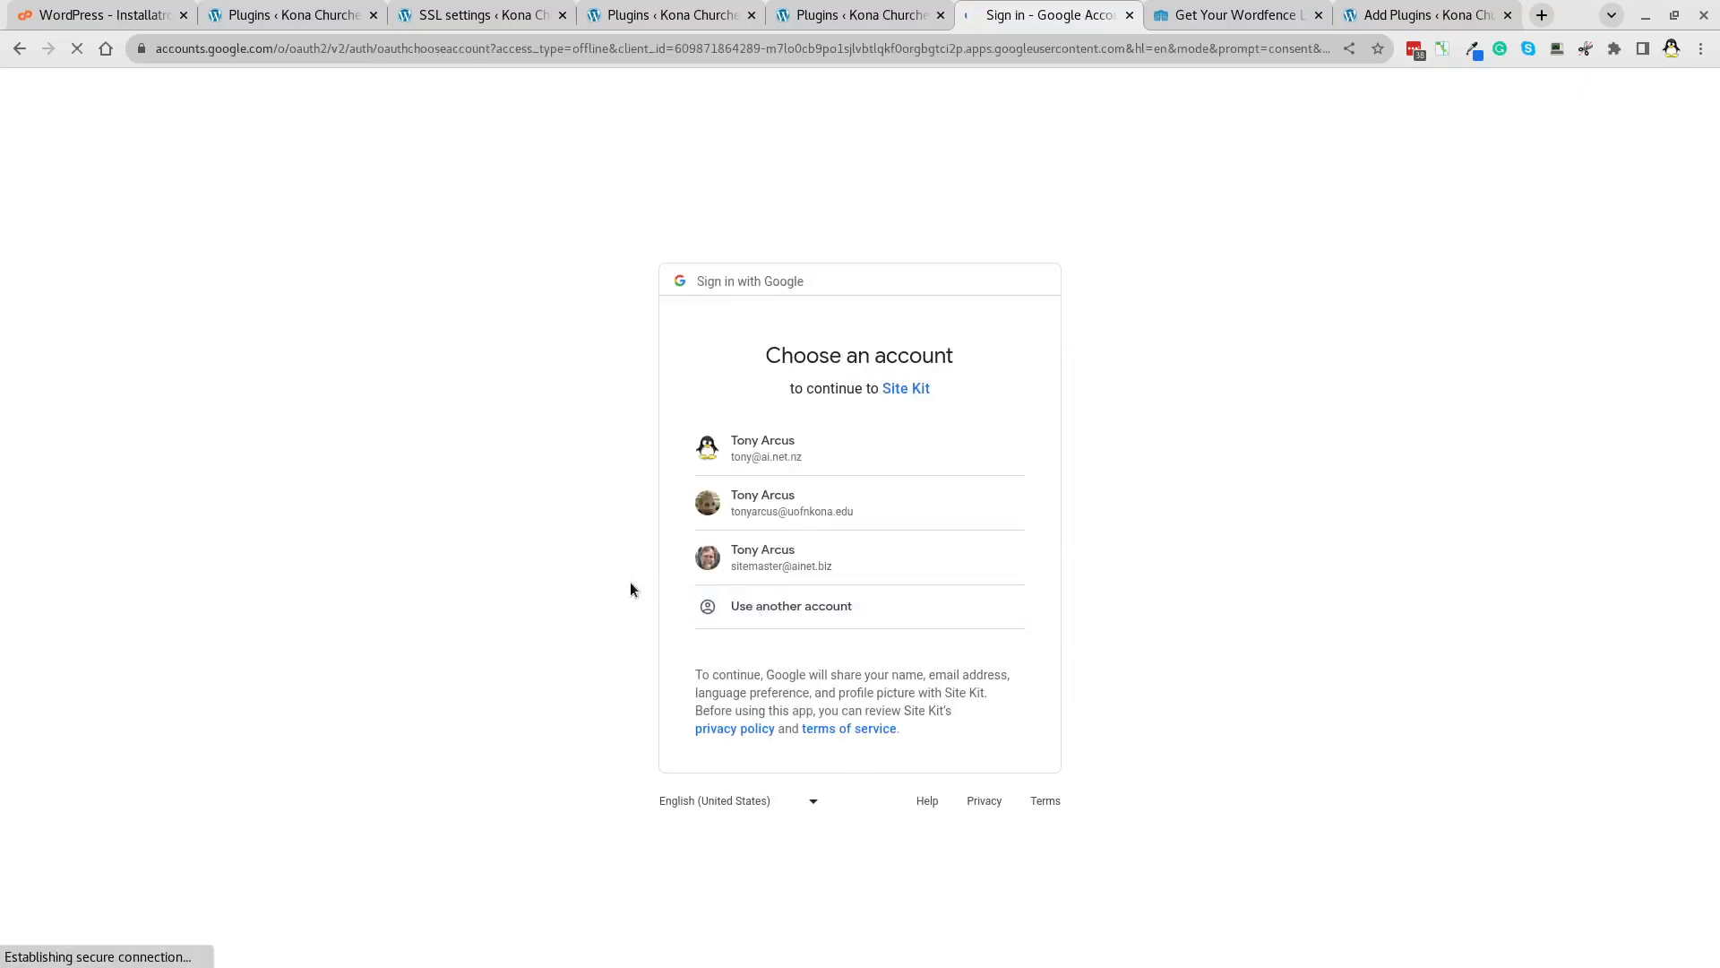
click(883, 18)
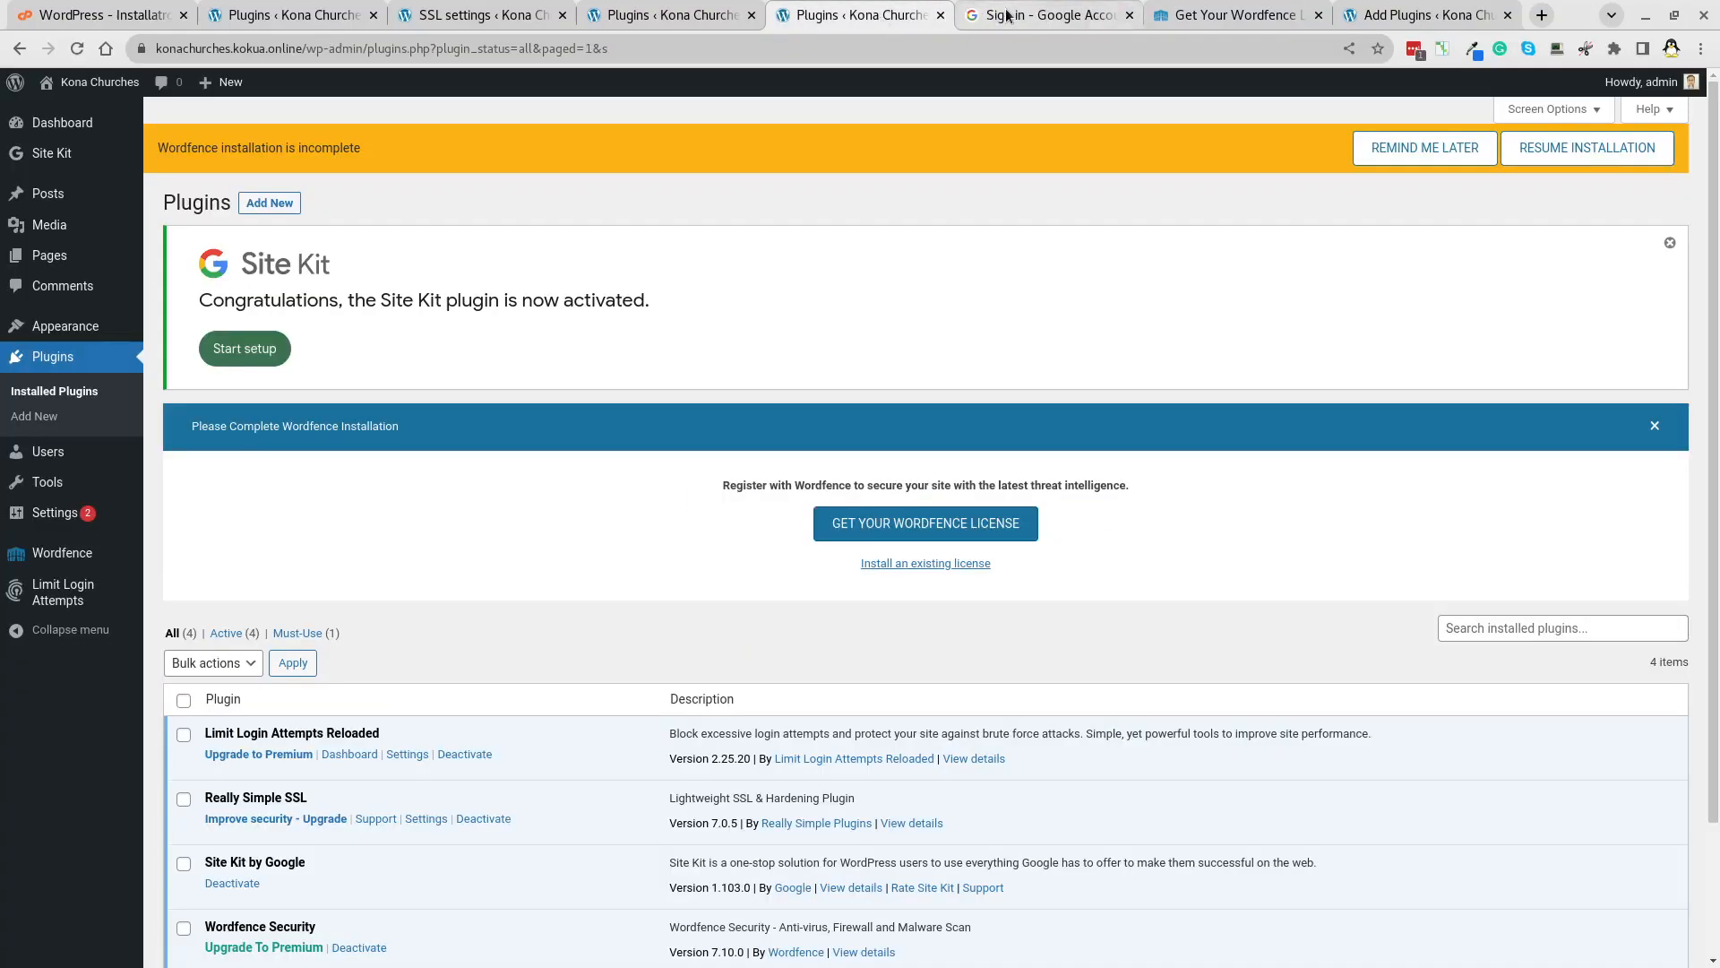
click(1129, 16)
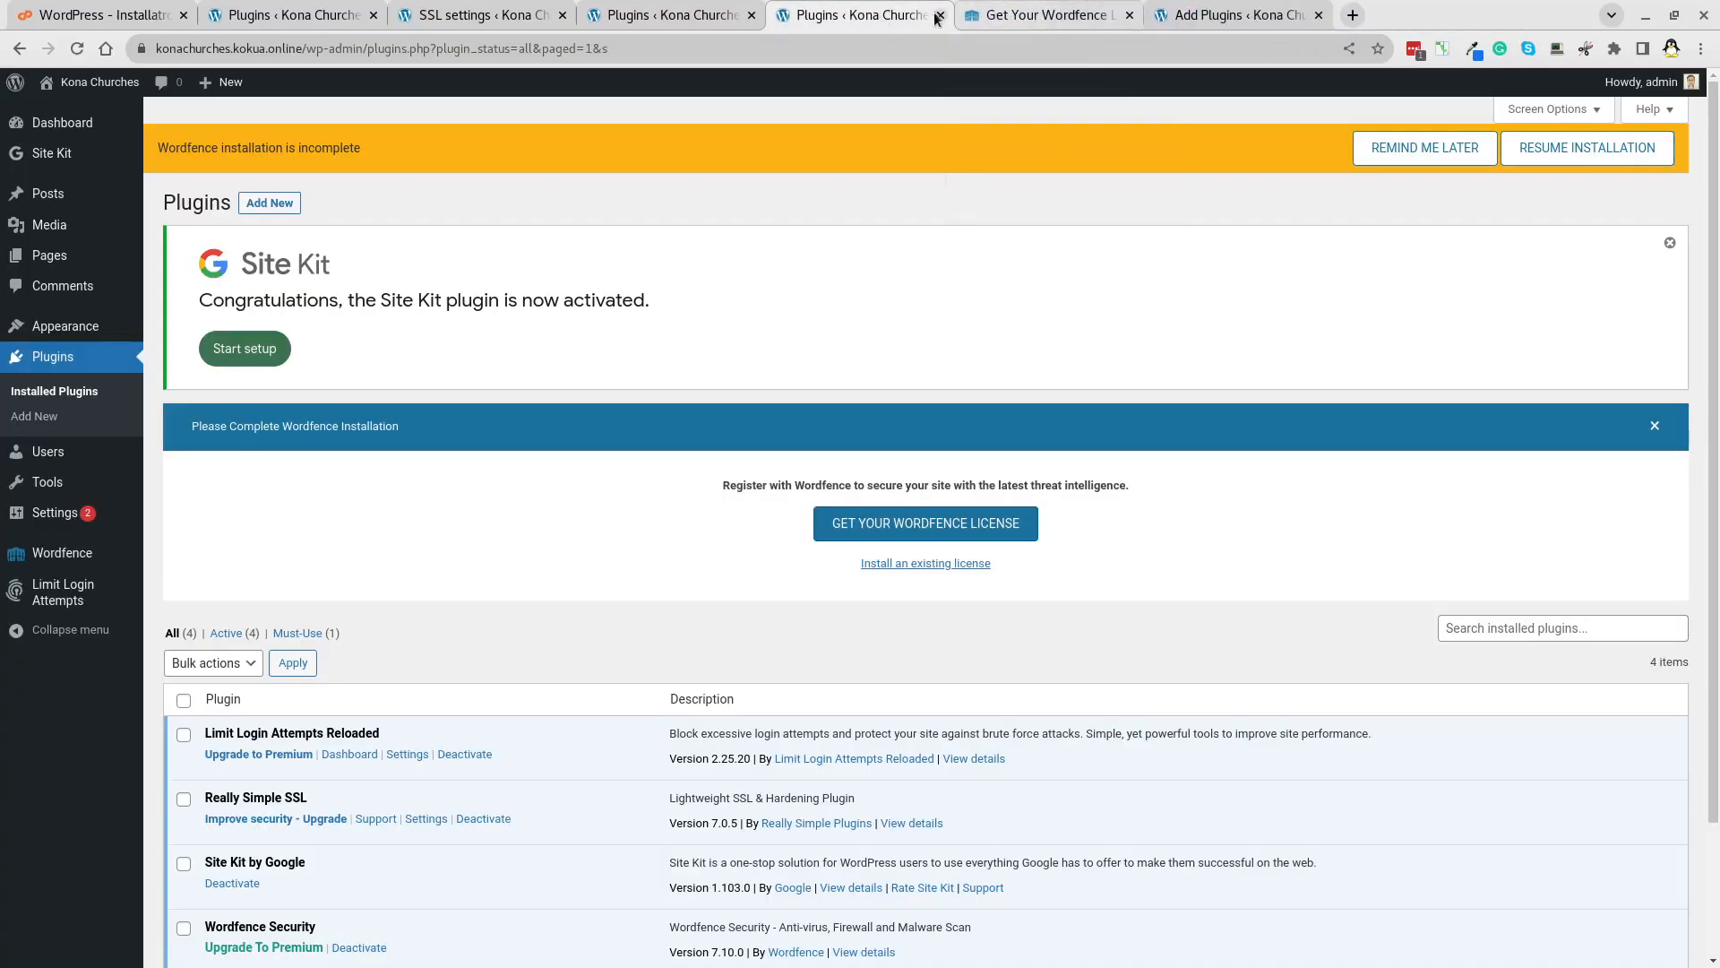
click(57, 359)
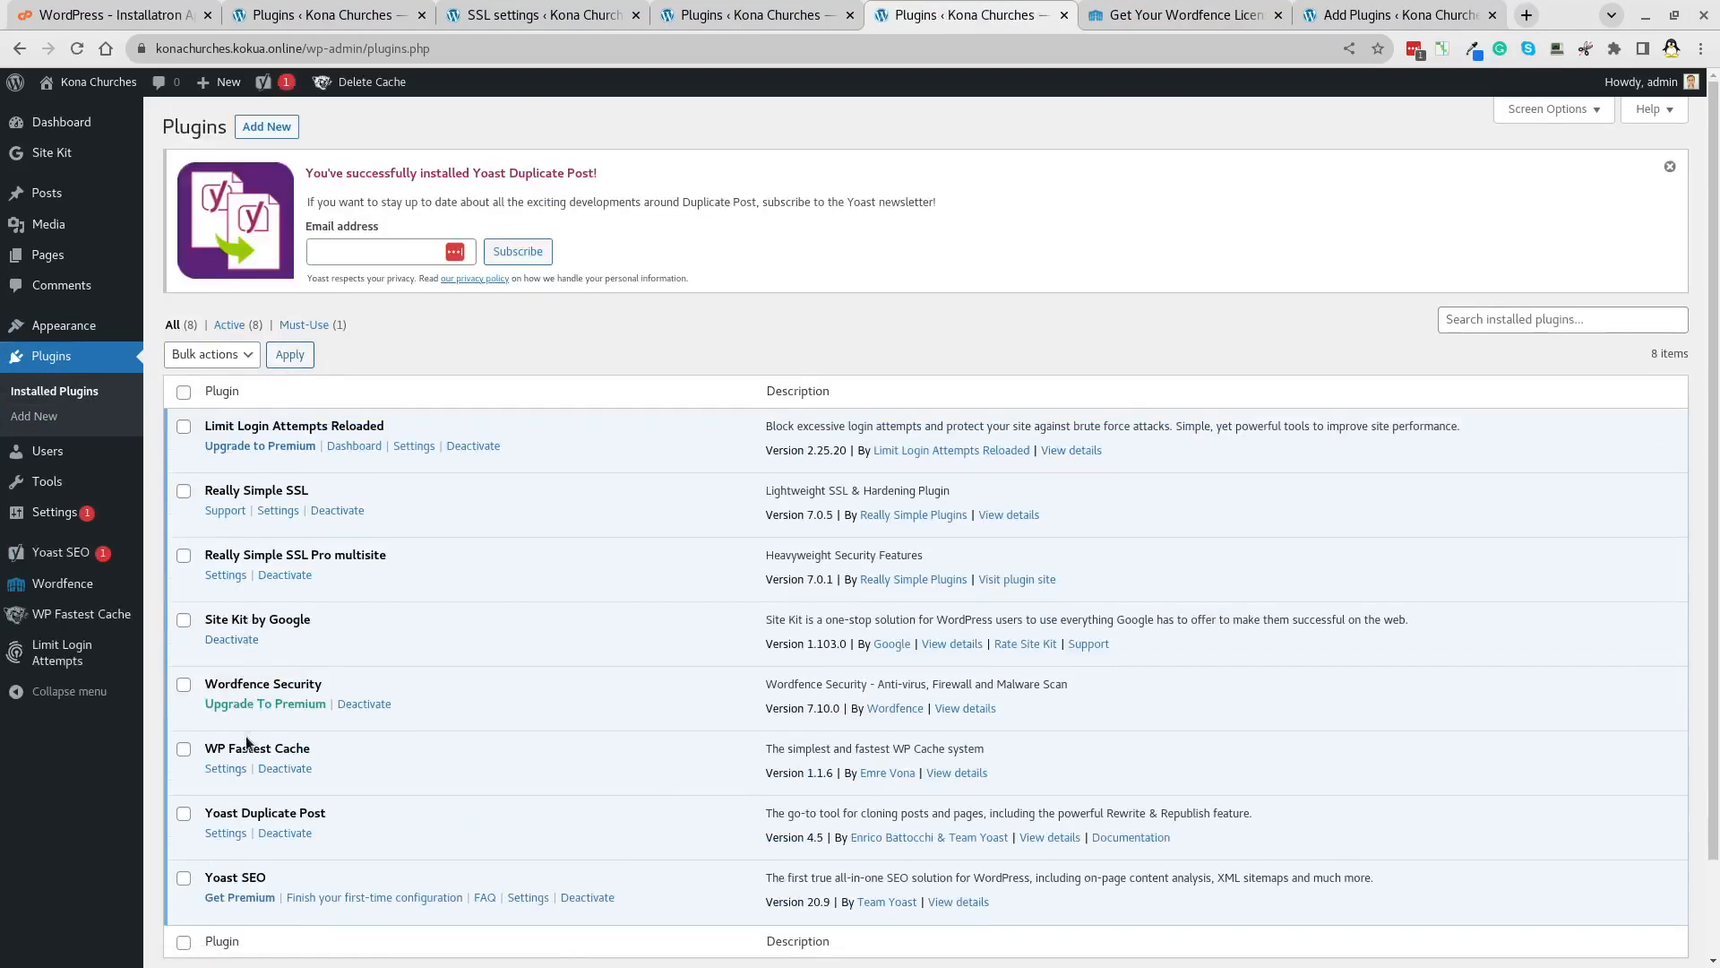
Reopen Site Kit setup, opt in to connecting Google Analytics, and sign in with Google.
click(54, 161)
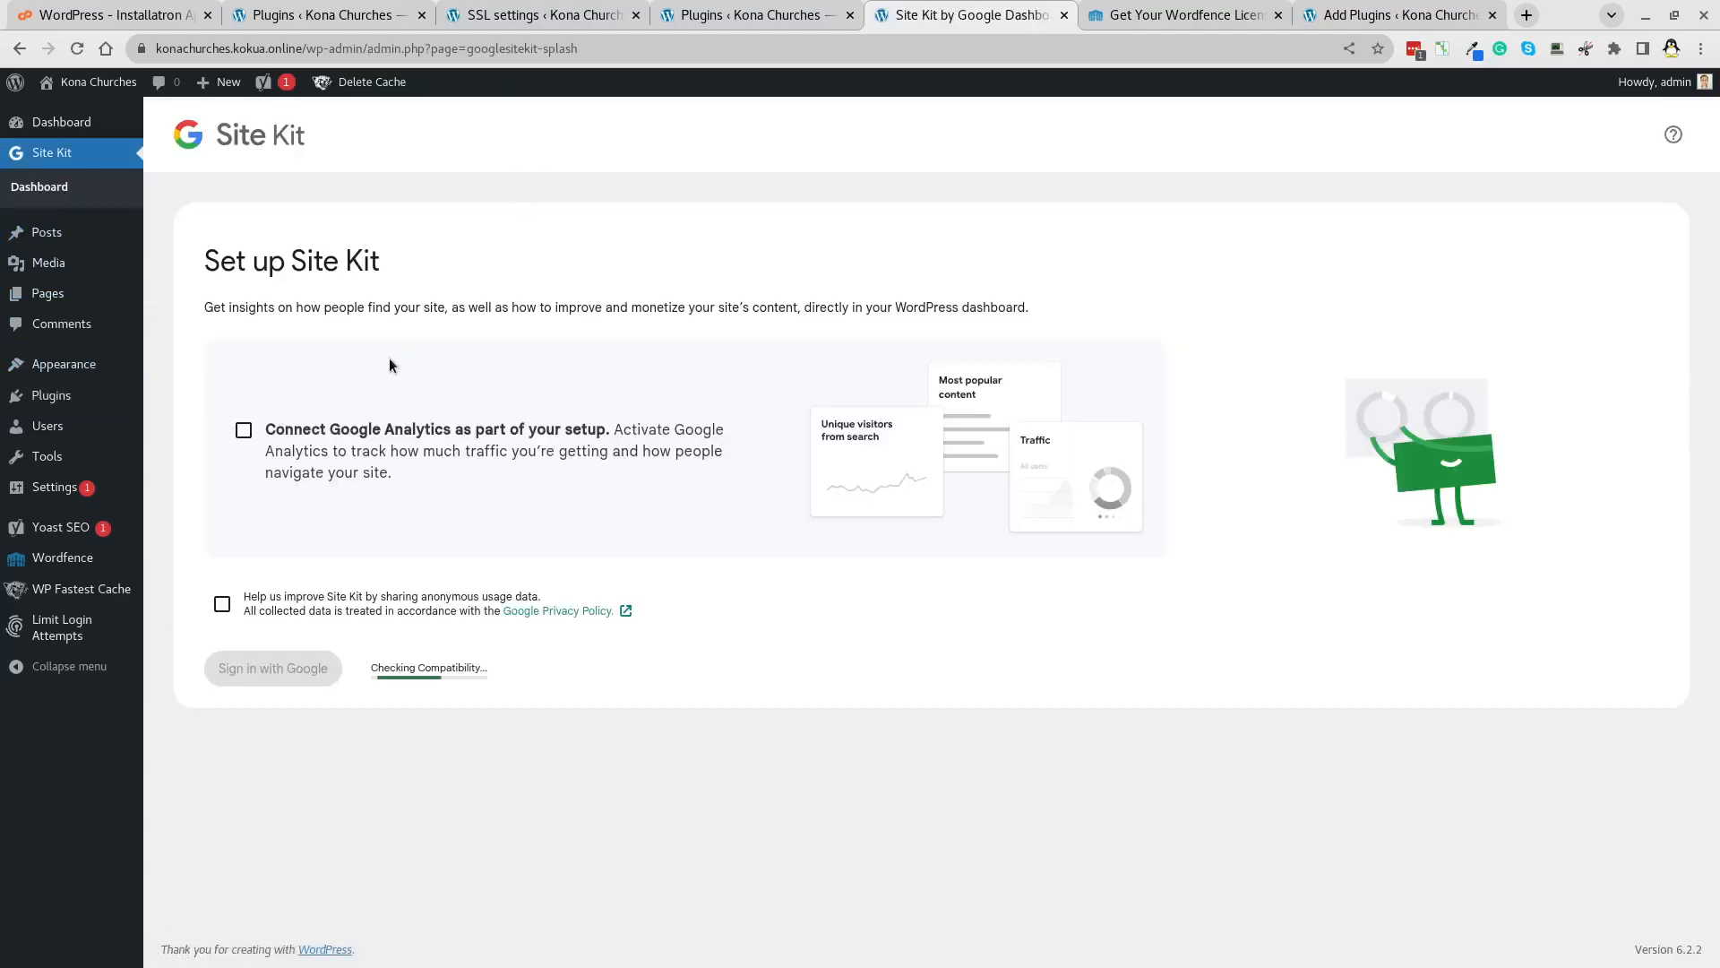
click(245, 431)
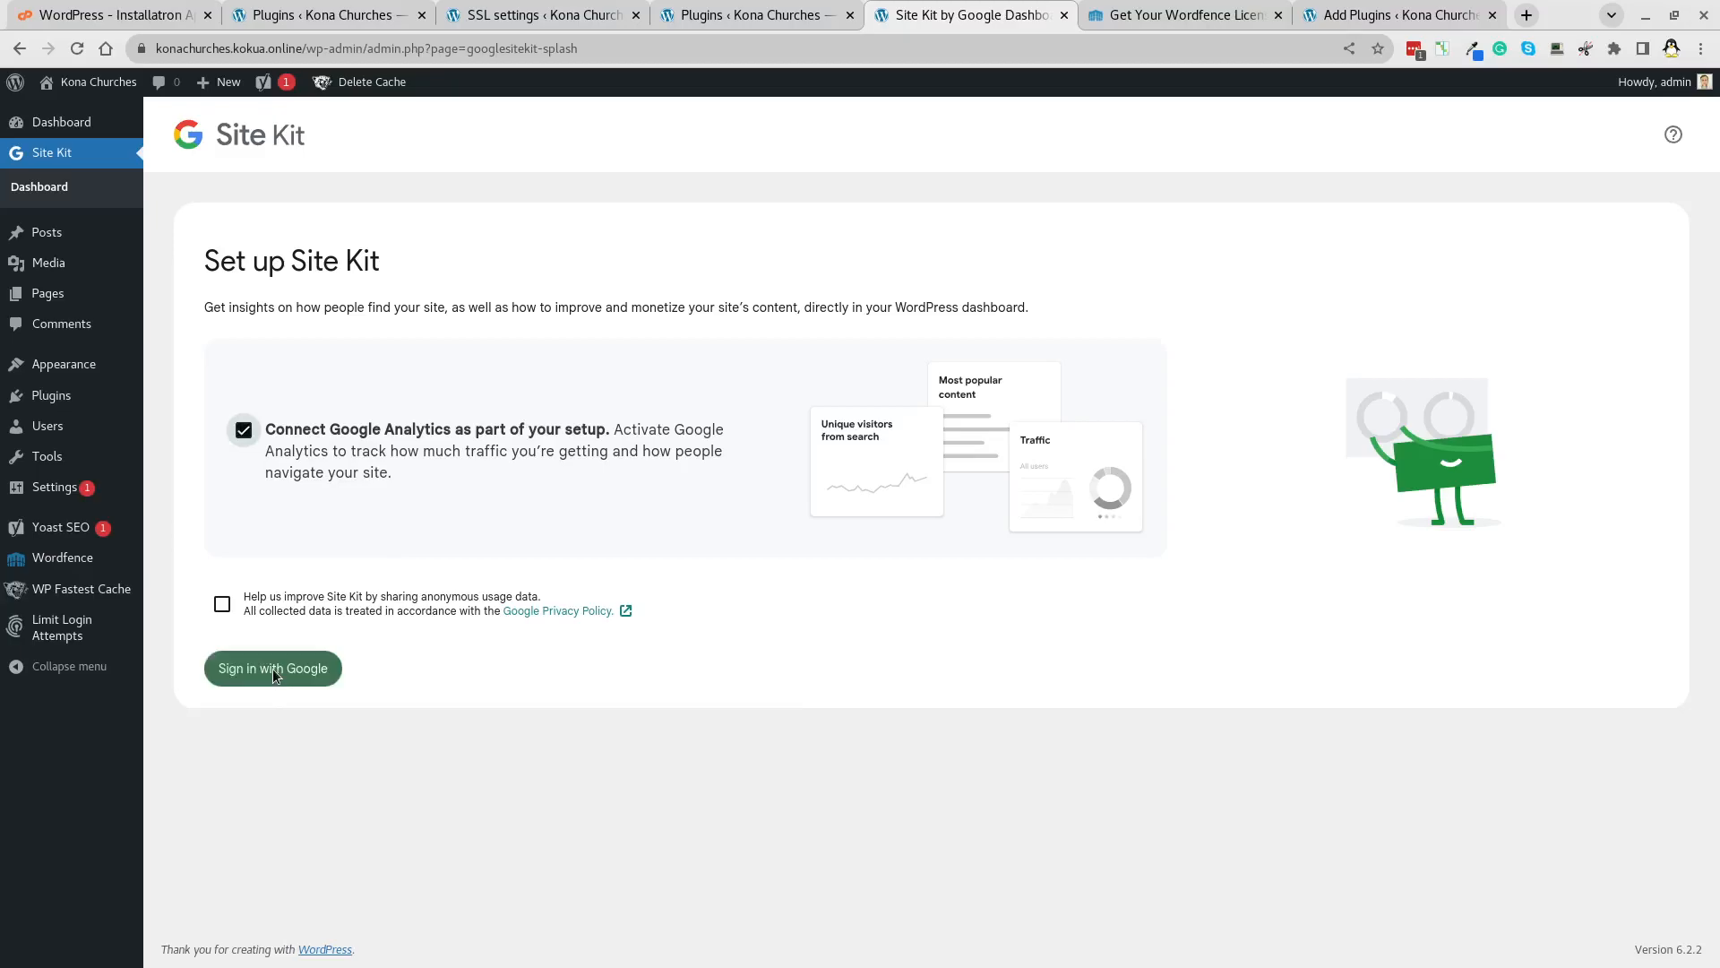
click(272, 669)
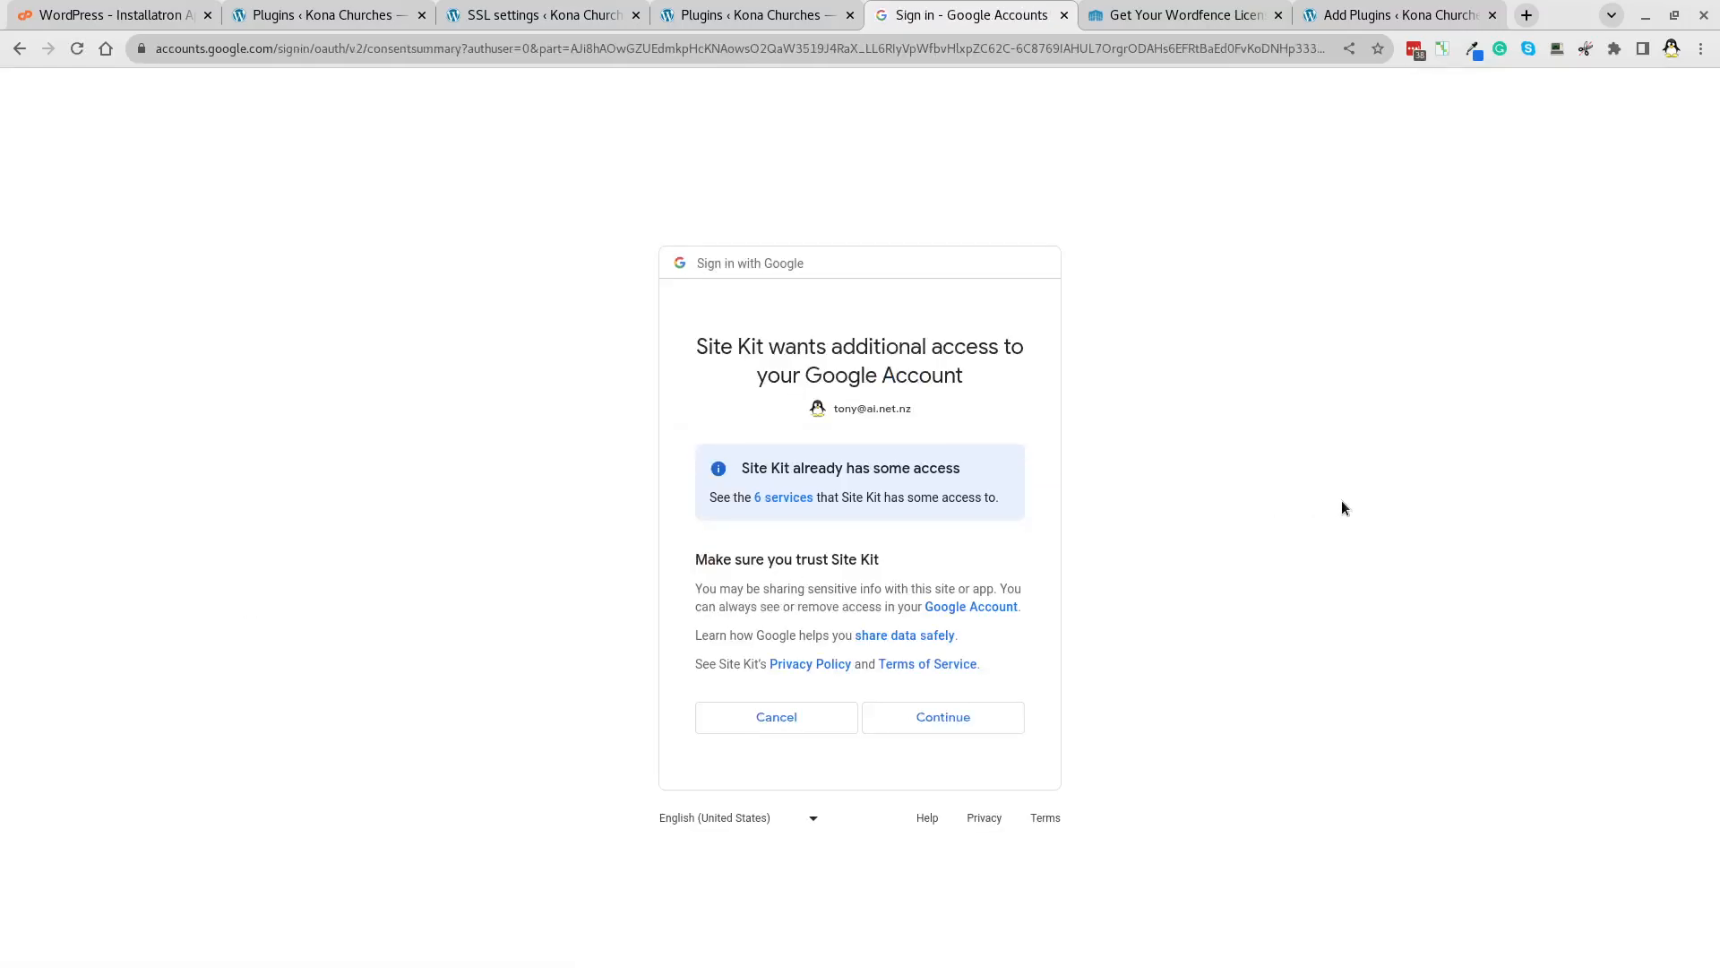
Grant Site Kit access, verify Kona Churches ownership, allow metrics, set up Search Console, and continue to Analytics.
click(933, 718)
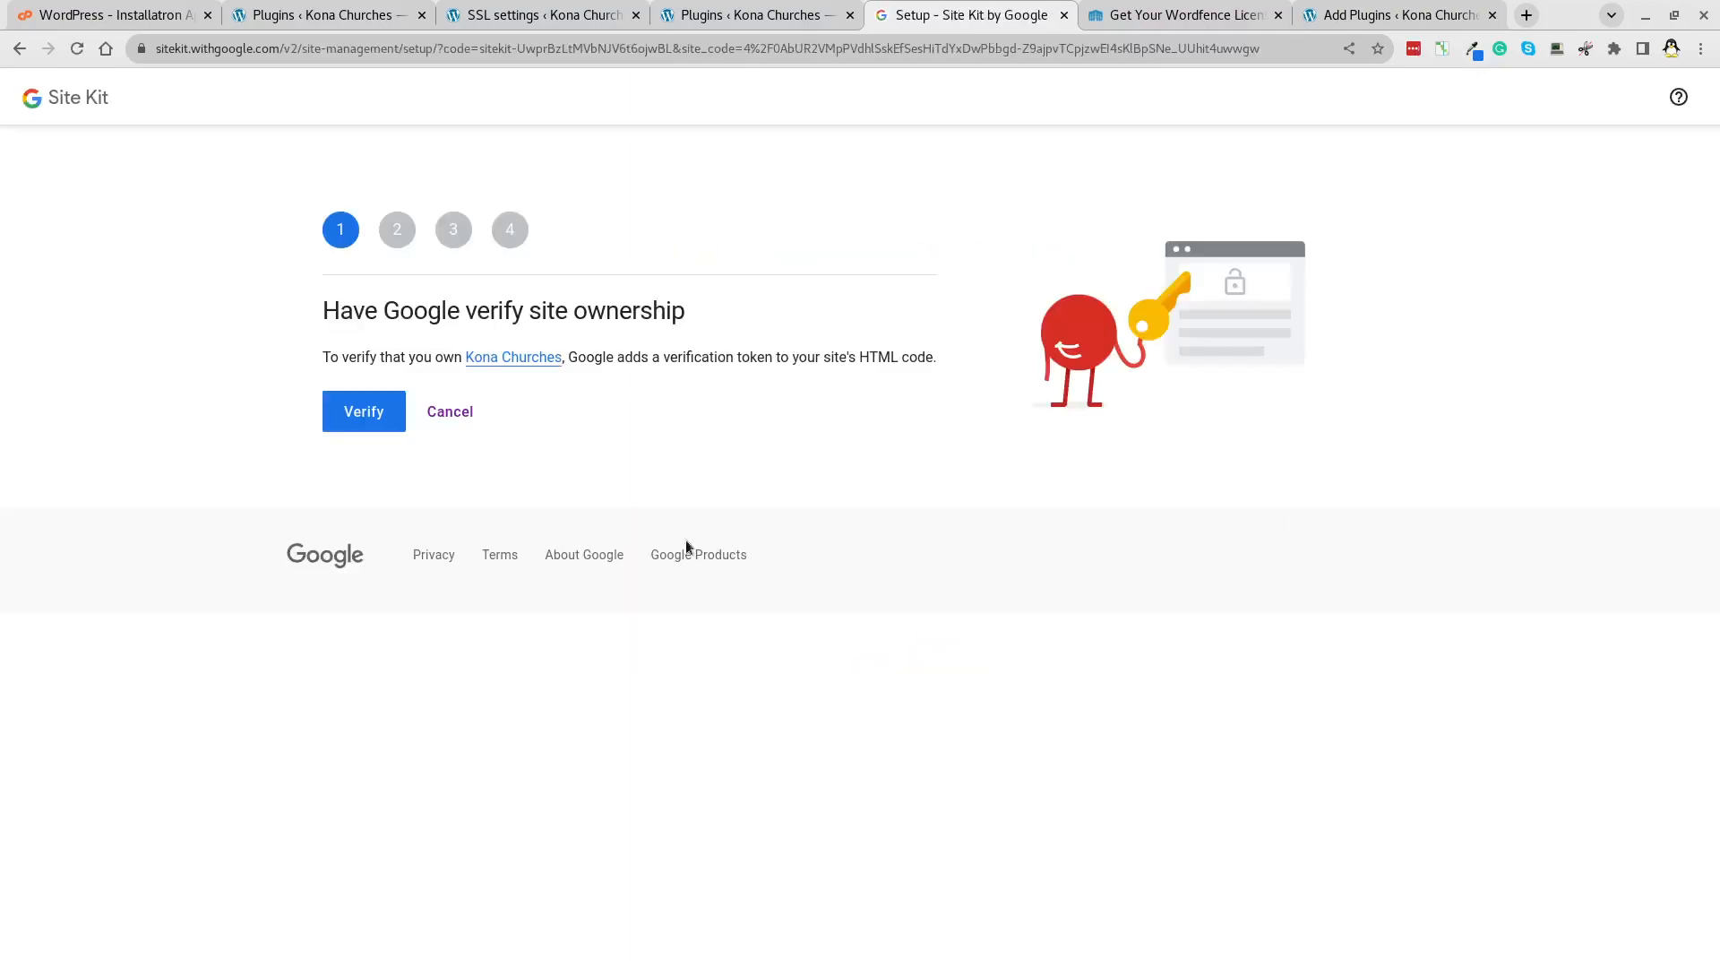
click(385, 415)
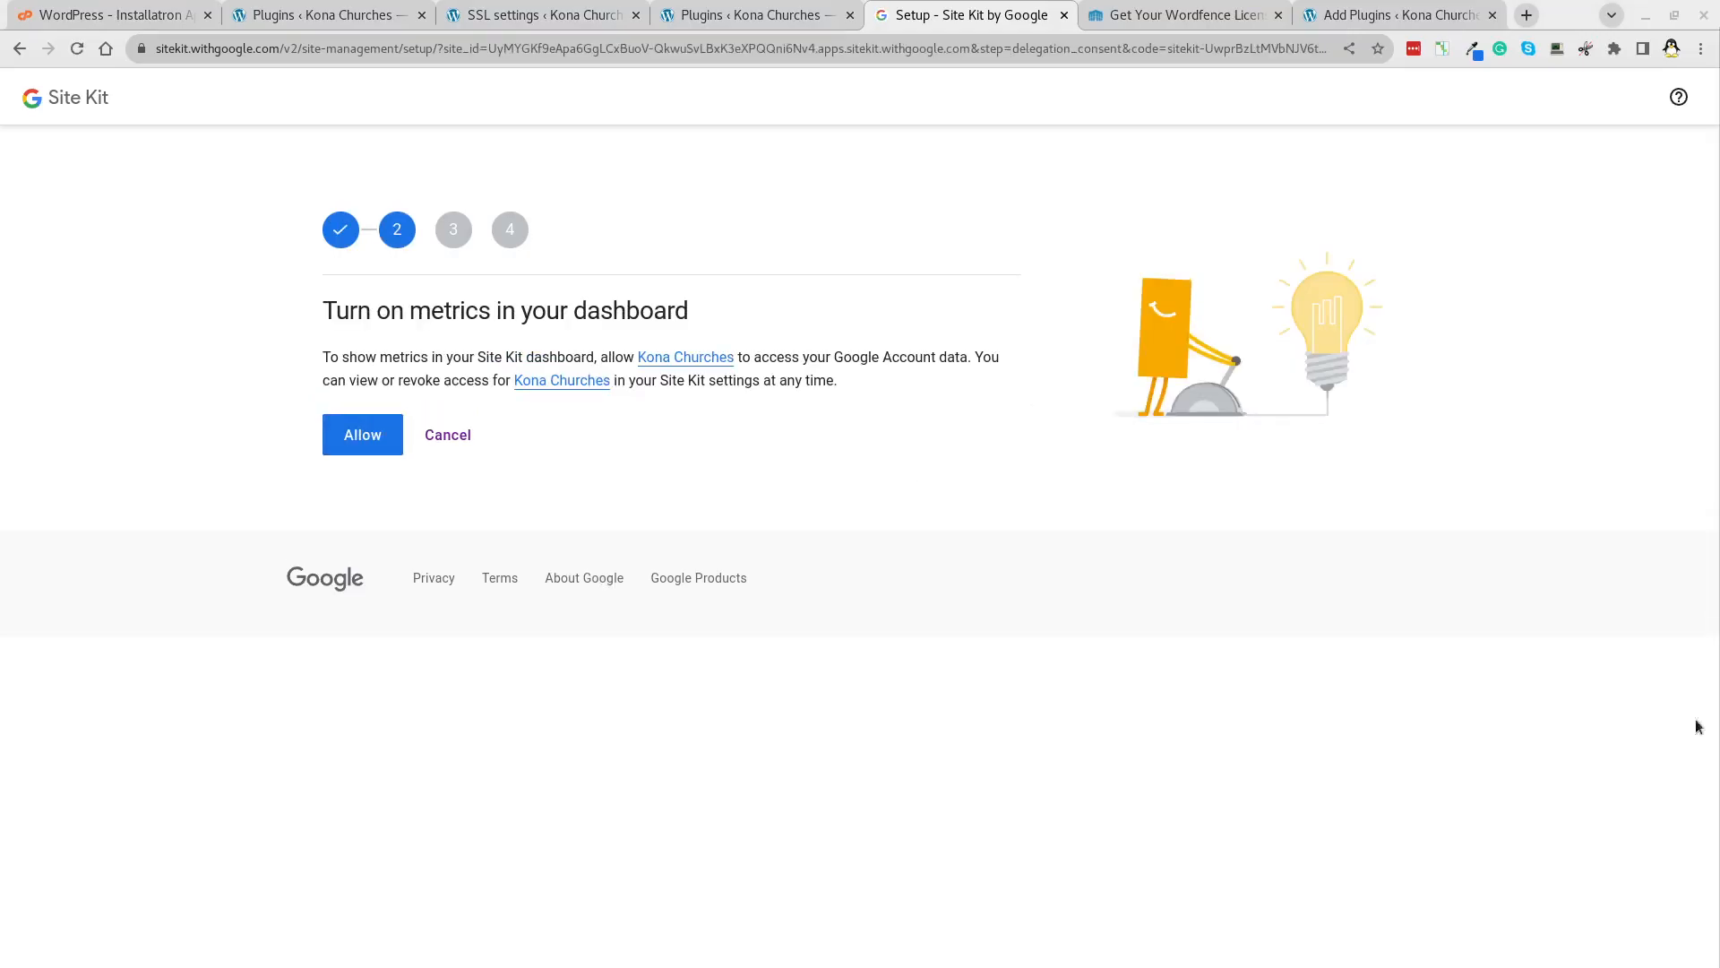
click(368, 438)
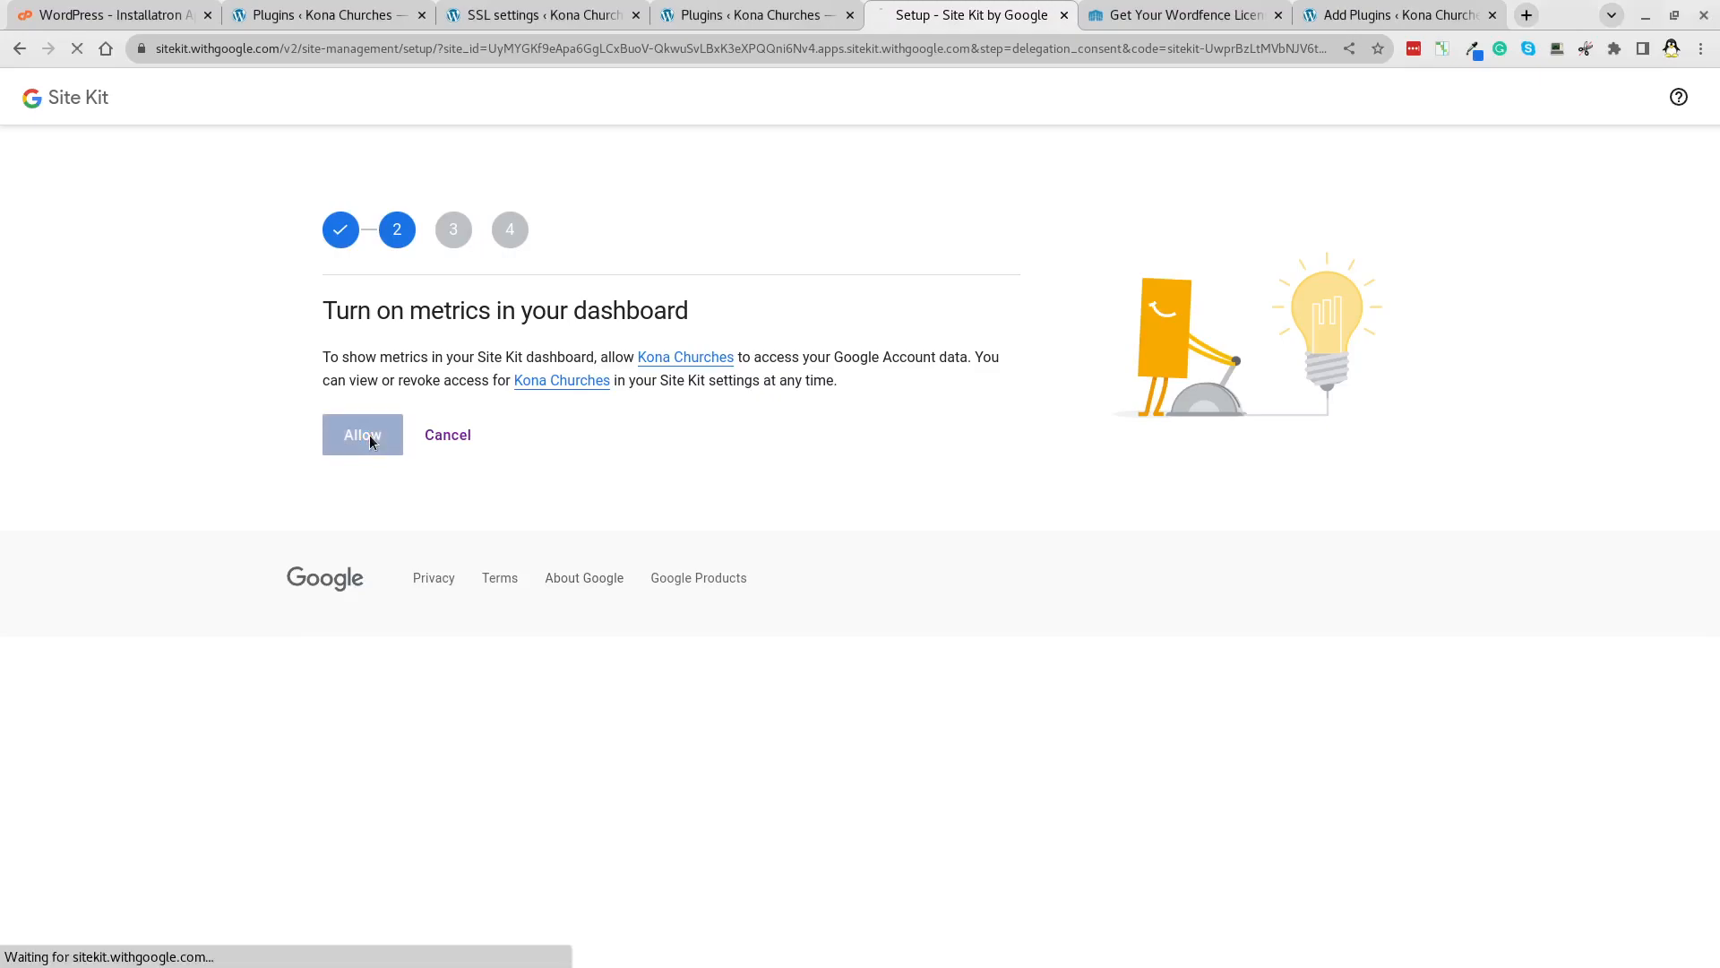
click(370, 437)
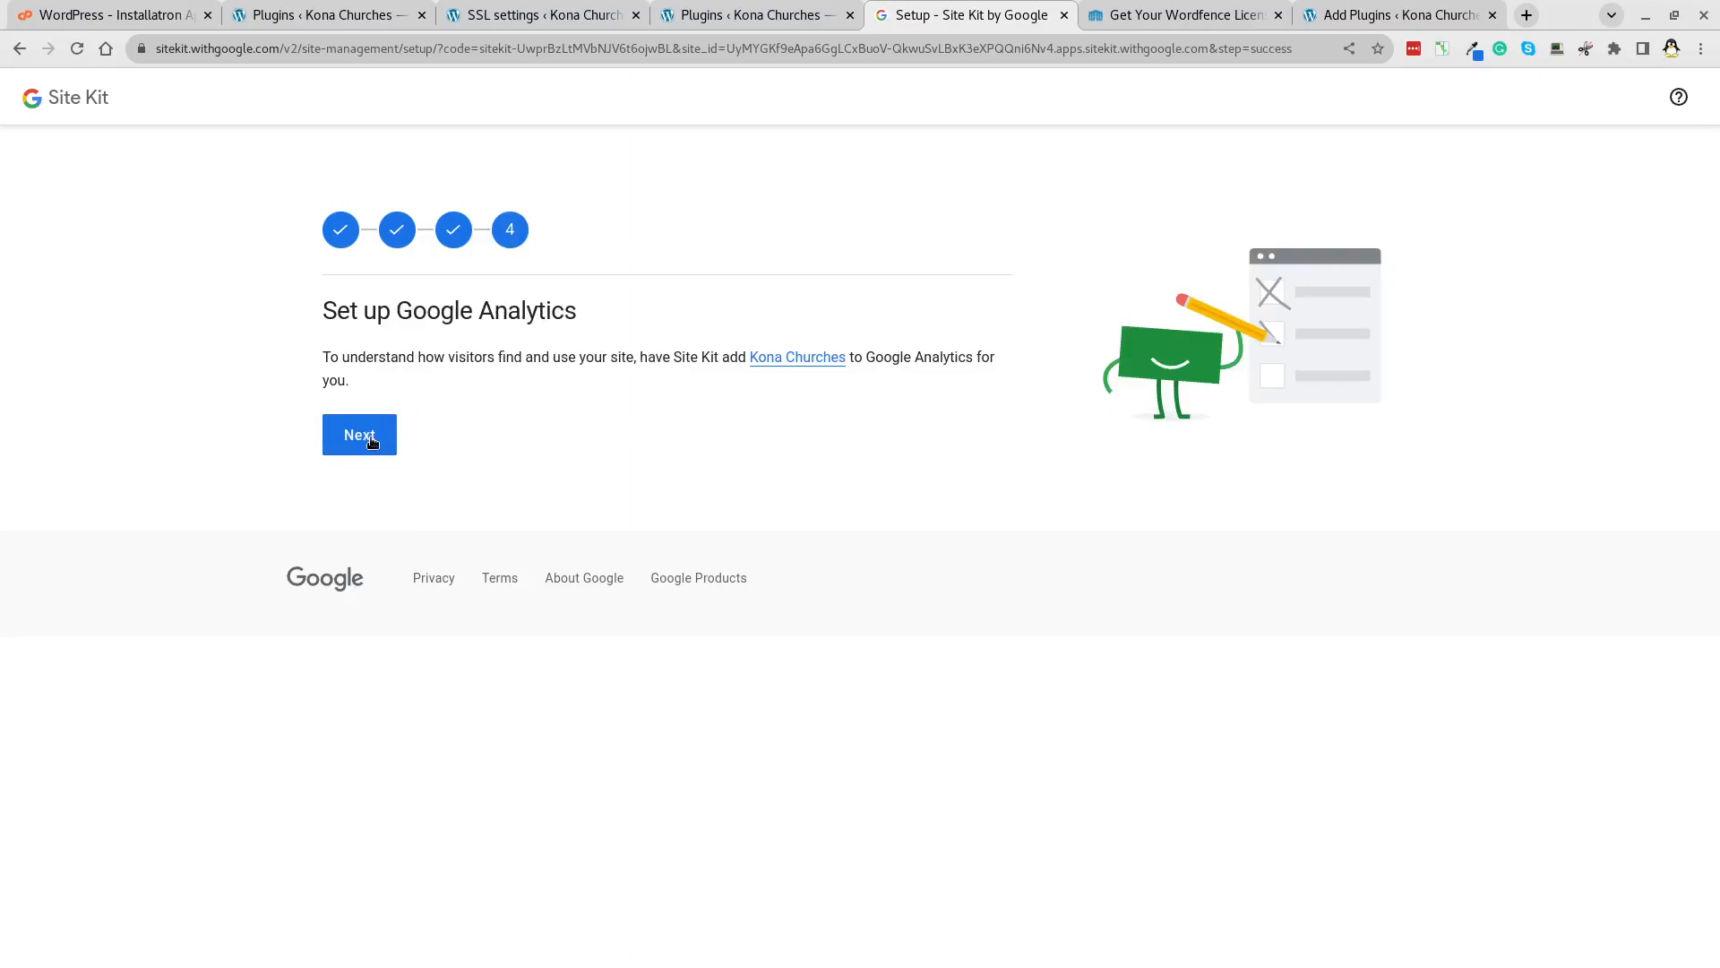
click(372, 442)
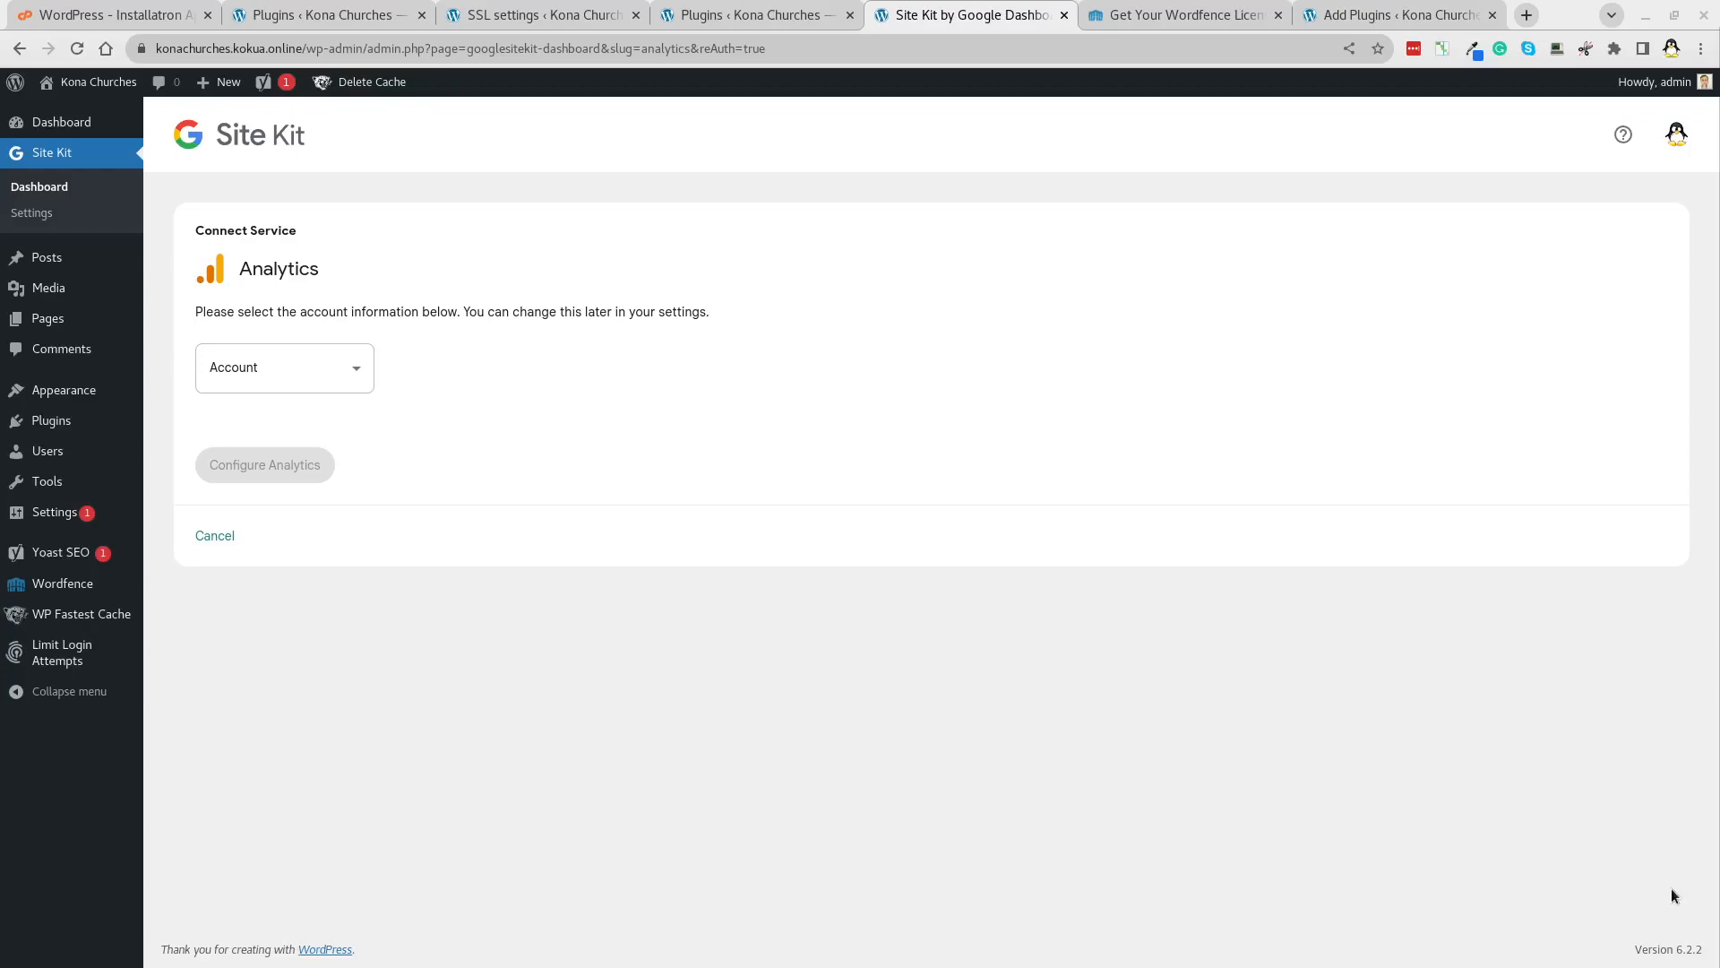
Choose Set up a new account in the Analytics Account list and create the Kona Churches account.
click(309, 378)
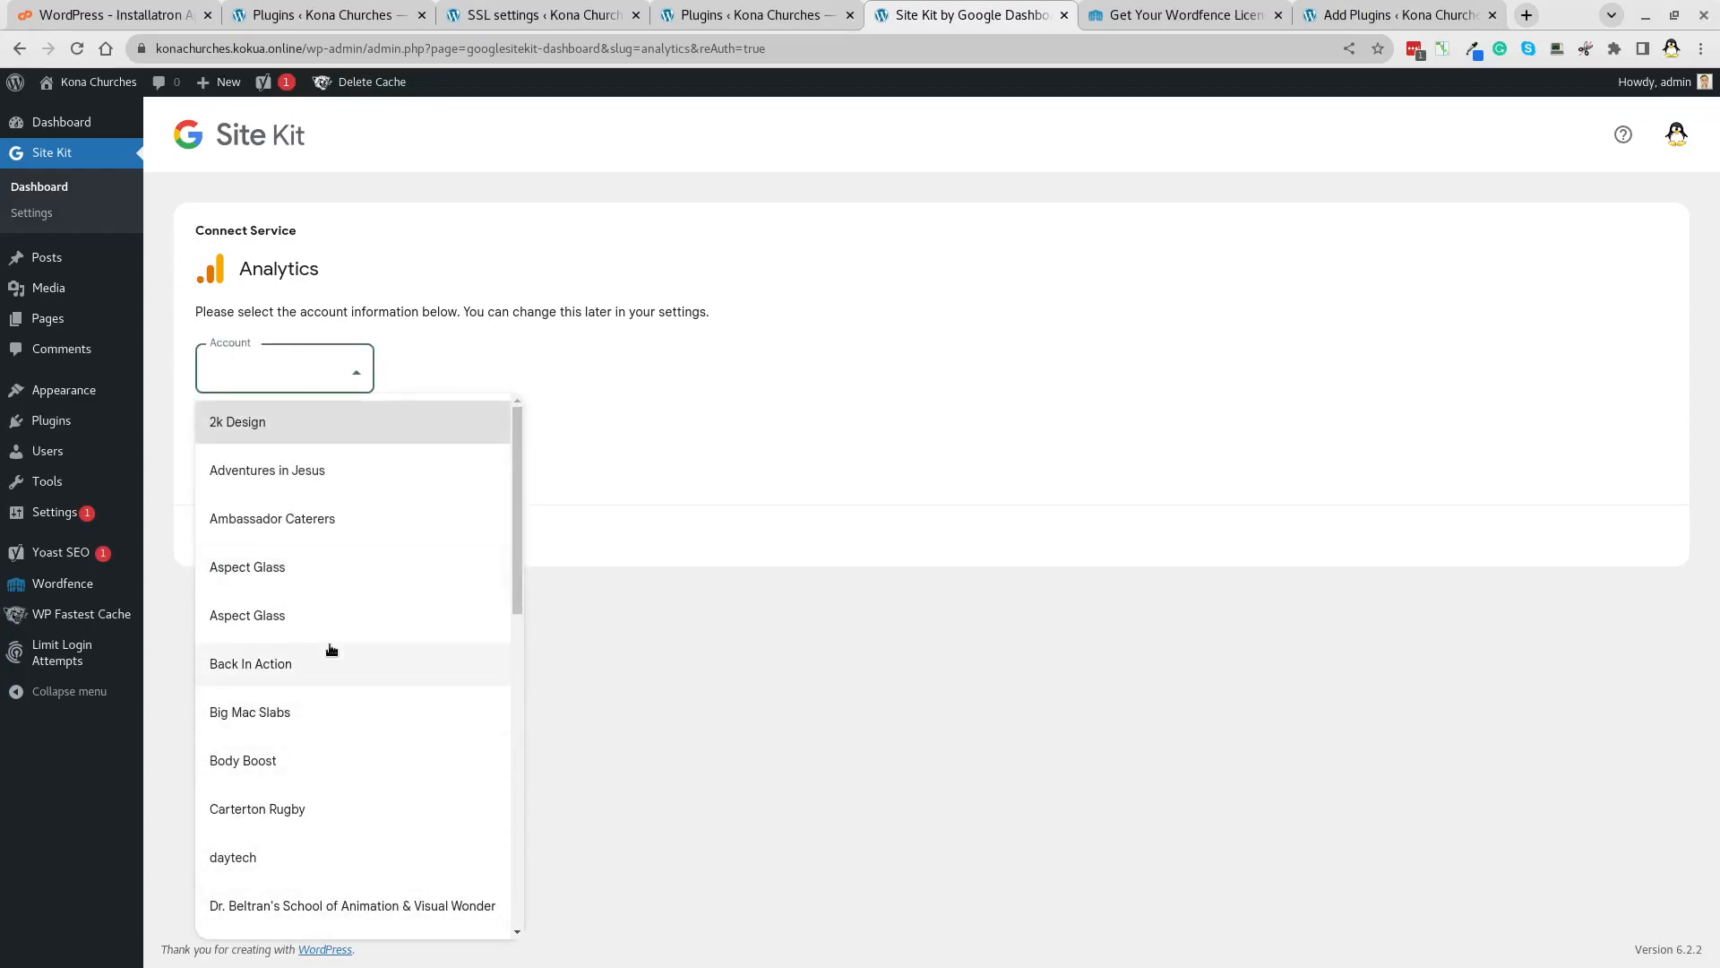
scroll(331, 649, down, 10)
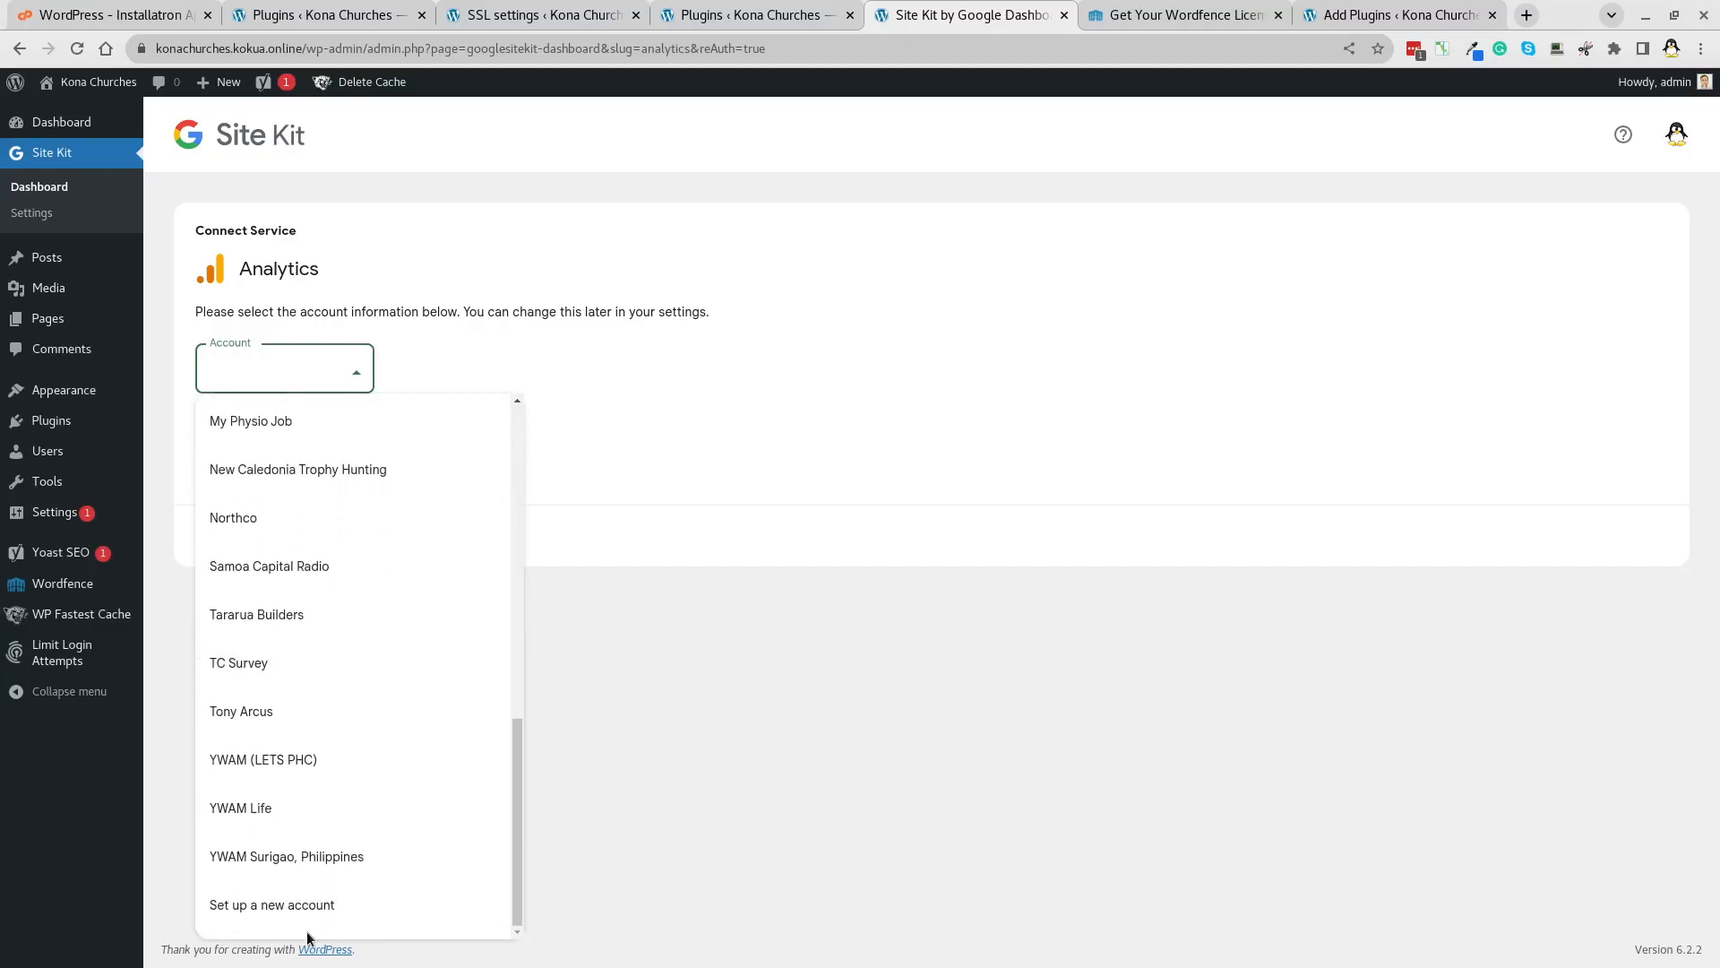
scroll(321, 797, up, 10)
scroll(321, 793, down, 10)
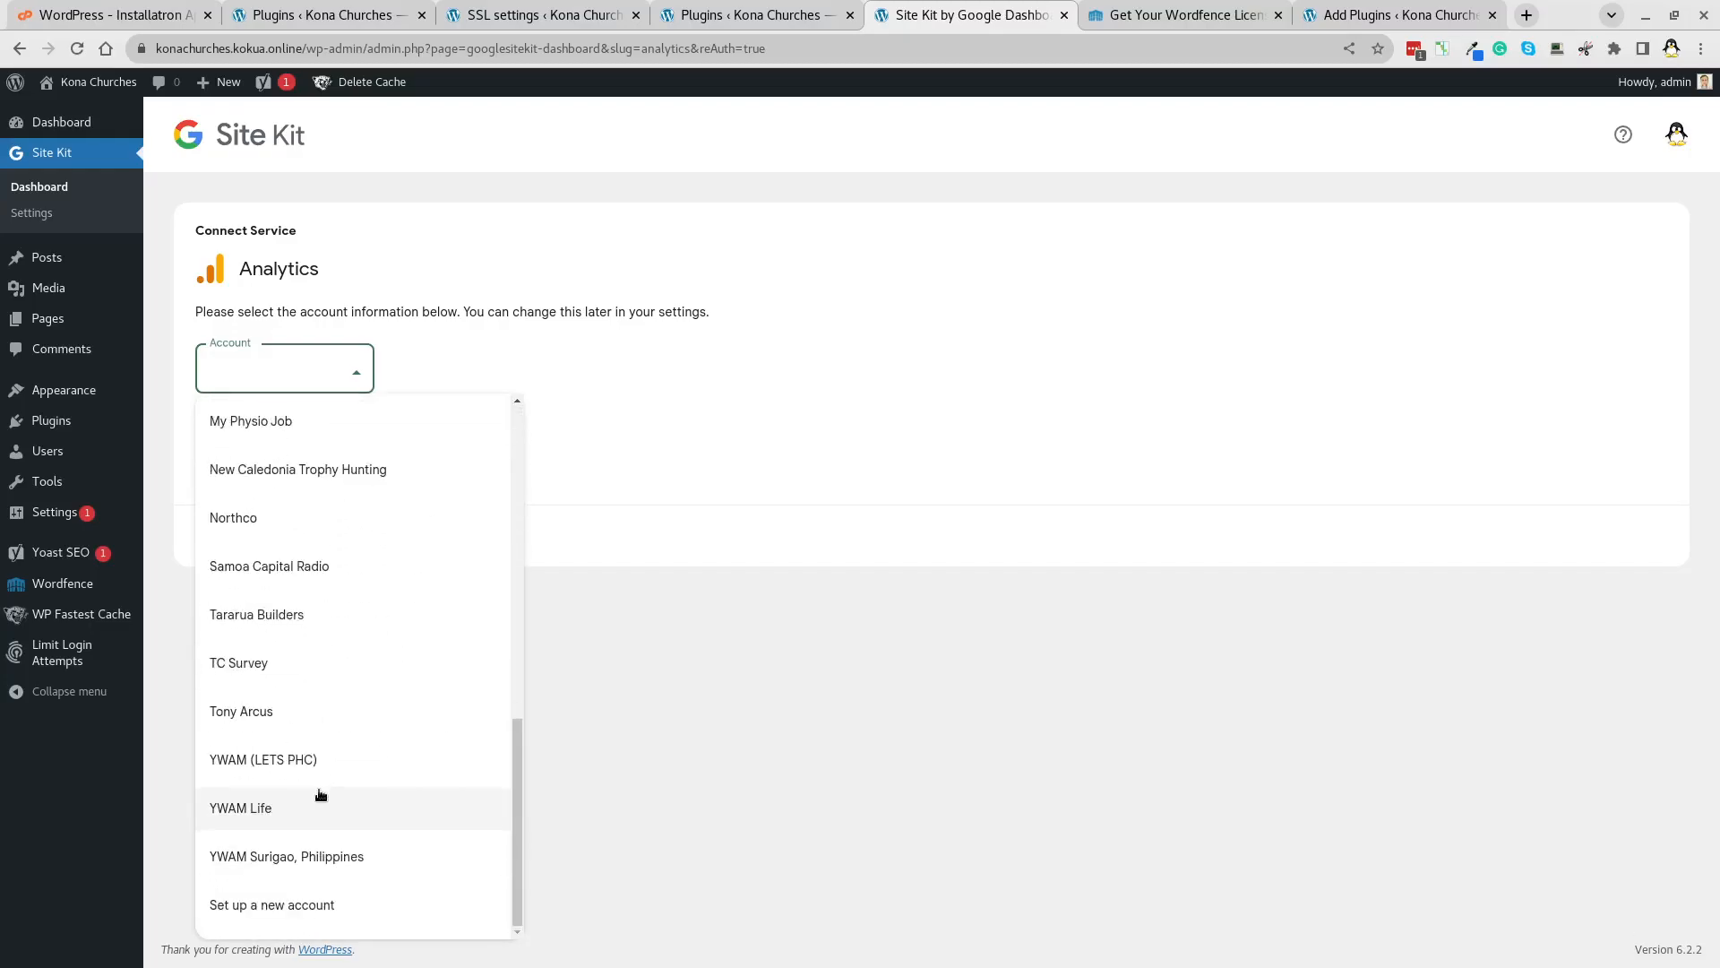
click(304, 904)
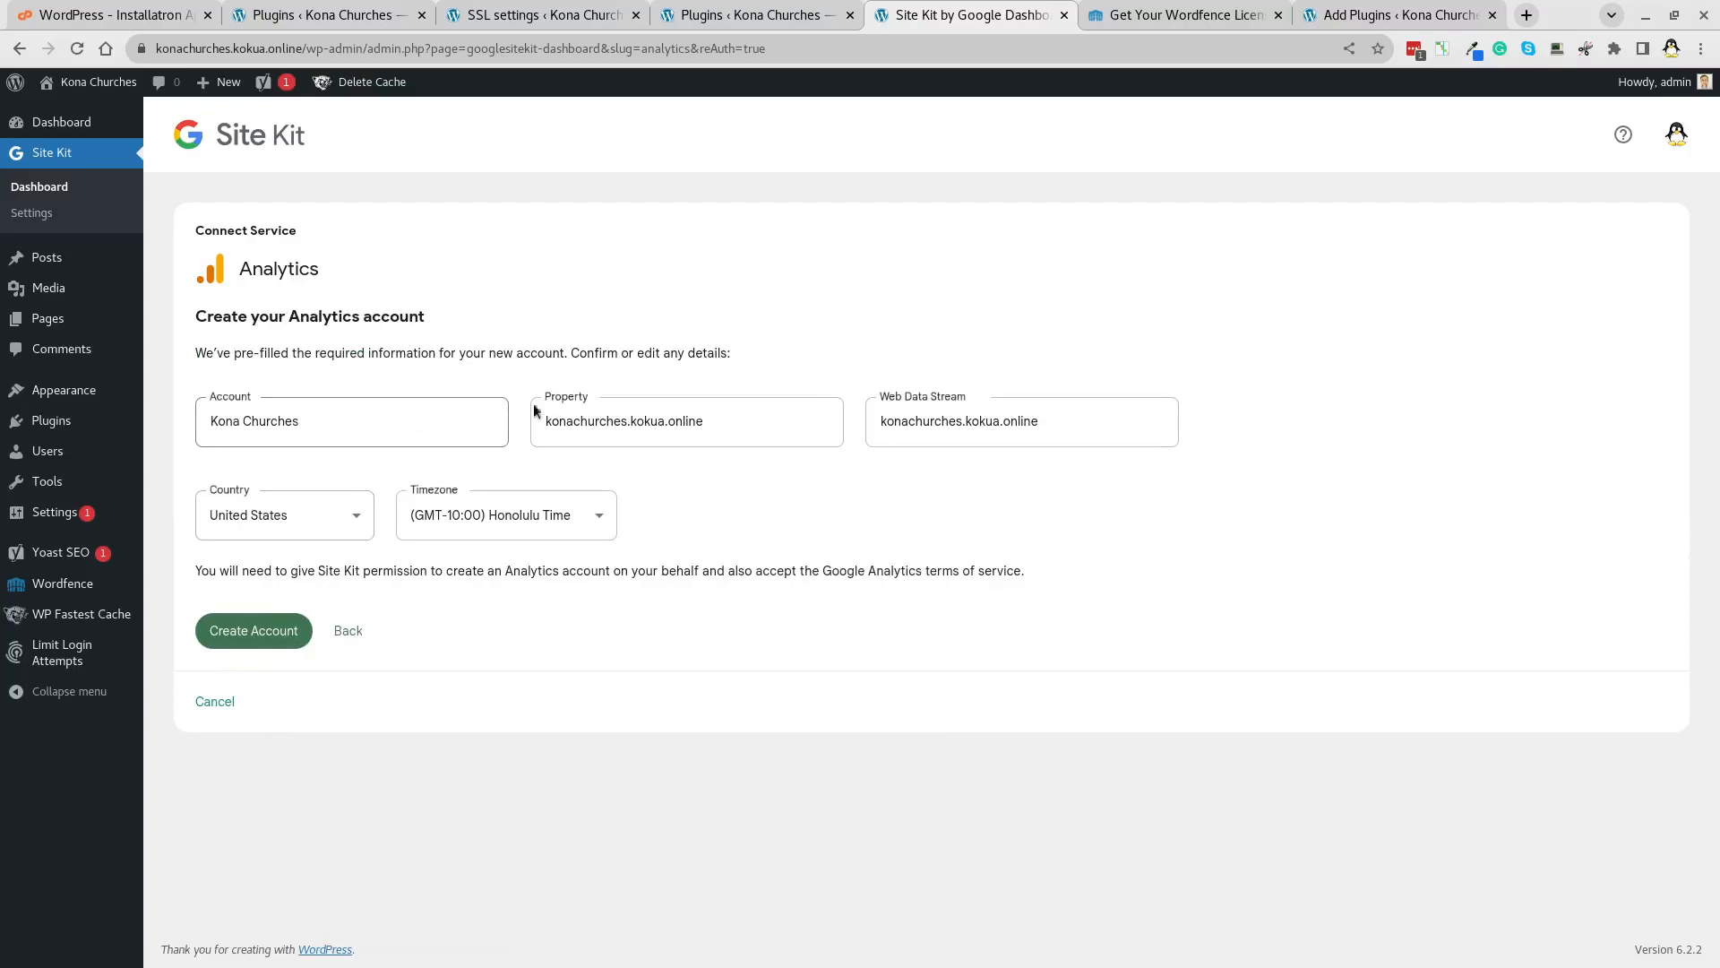
click(234, 638)
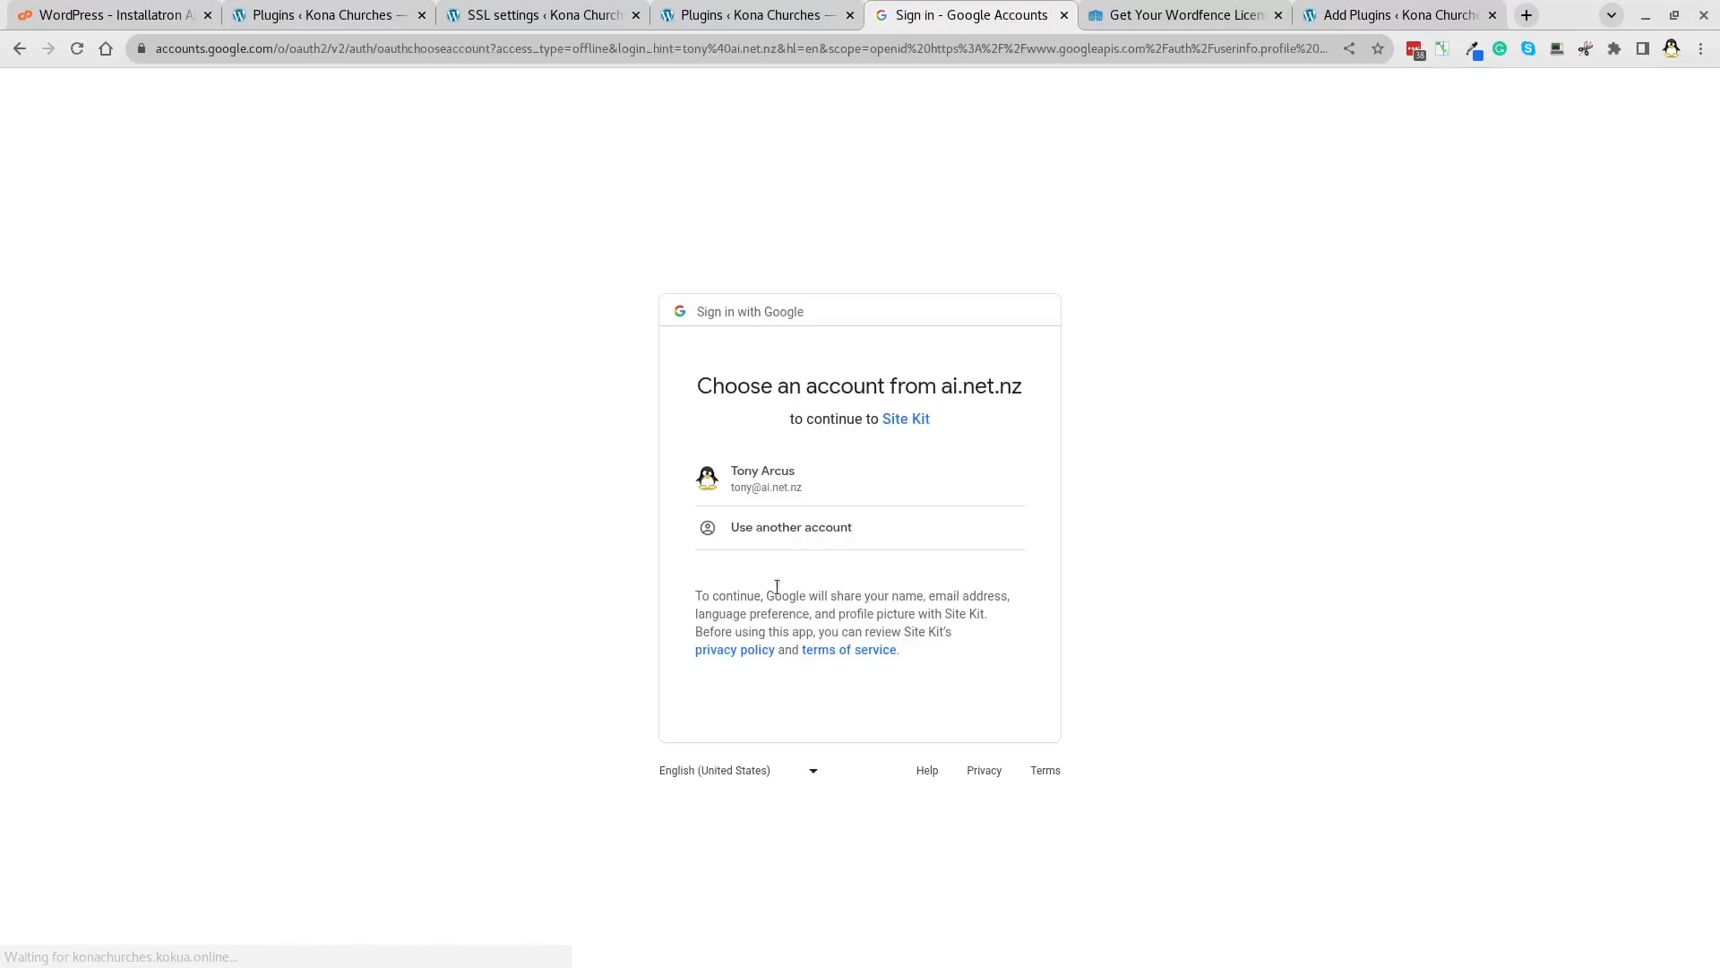
Sign in with the listed Google account and grant Site Kit the additional access.
click(795, 484)
click(957, 719)
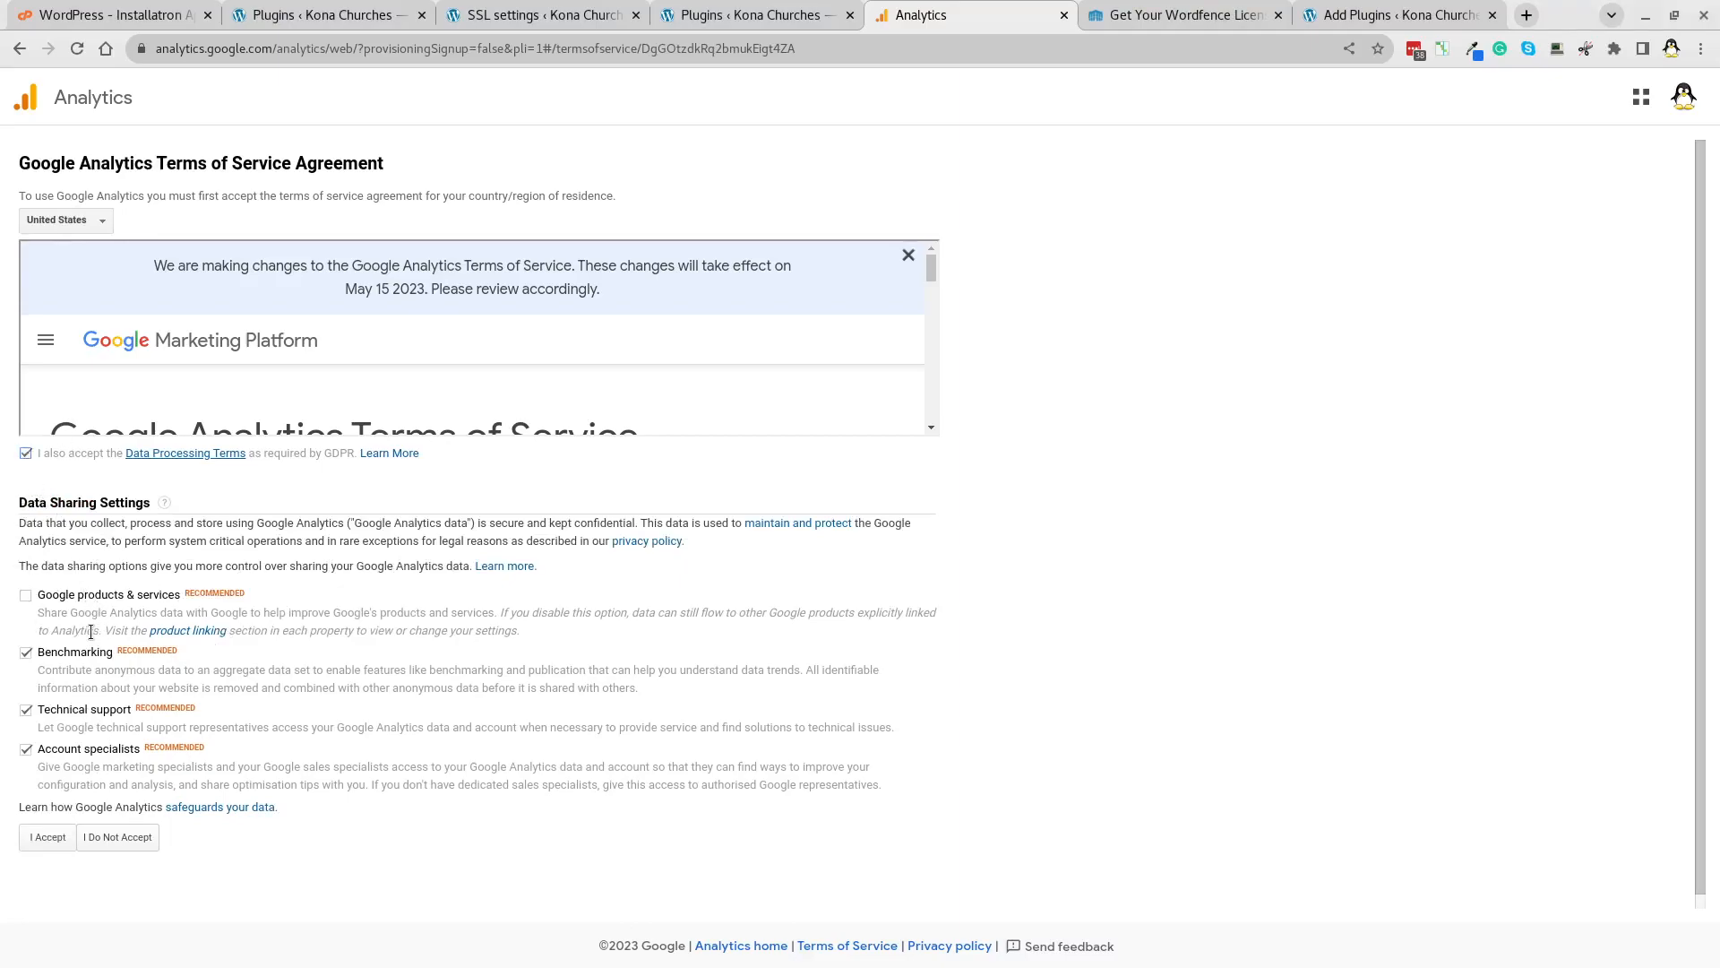
Accept the Analytics terms, go to the Site Kit dashboard, and dismiss the congratulations banner.
click(36, 838)
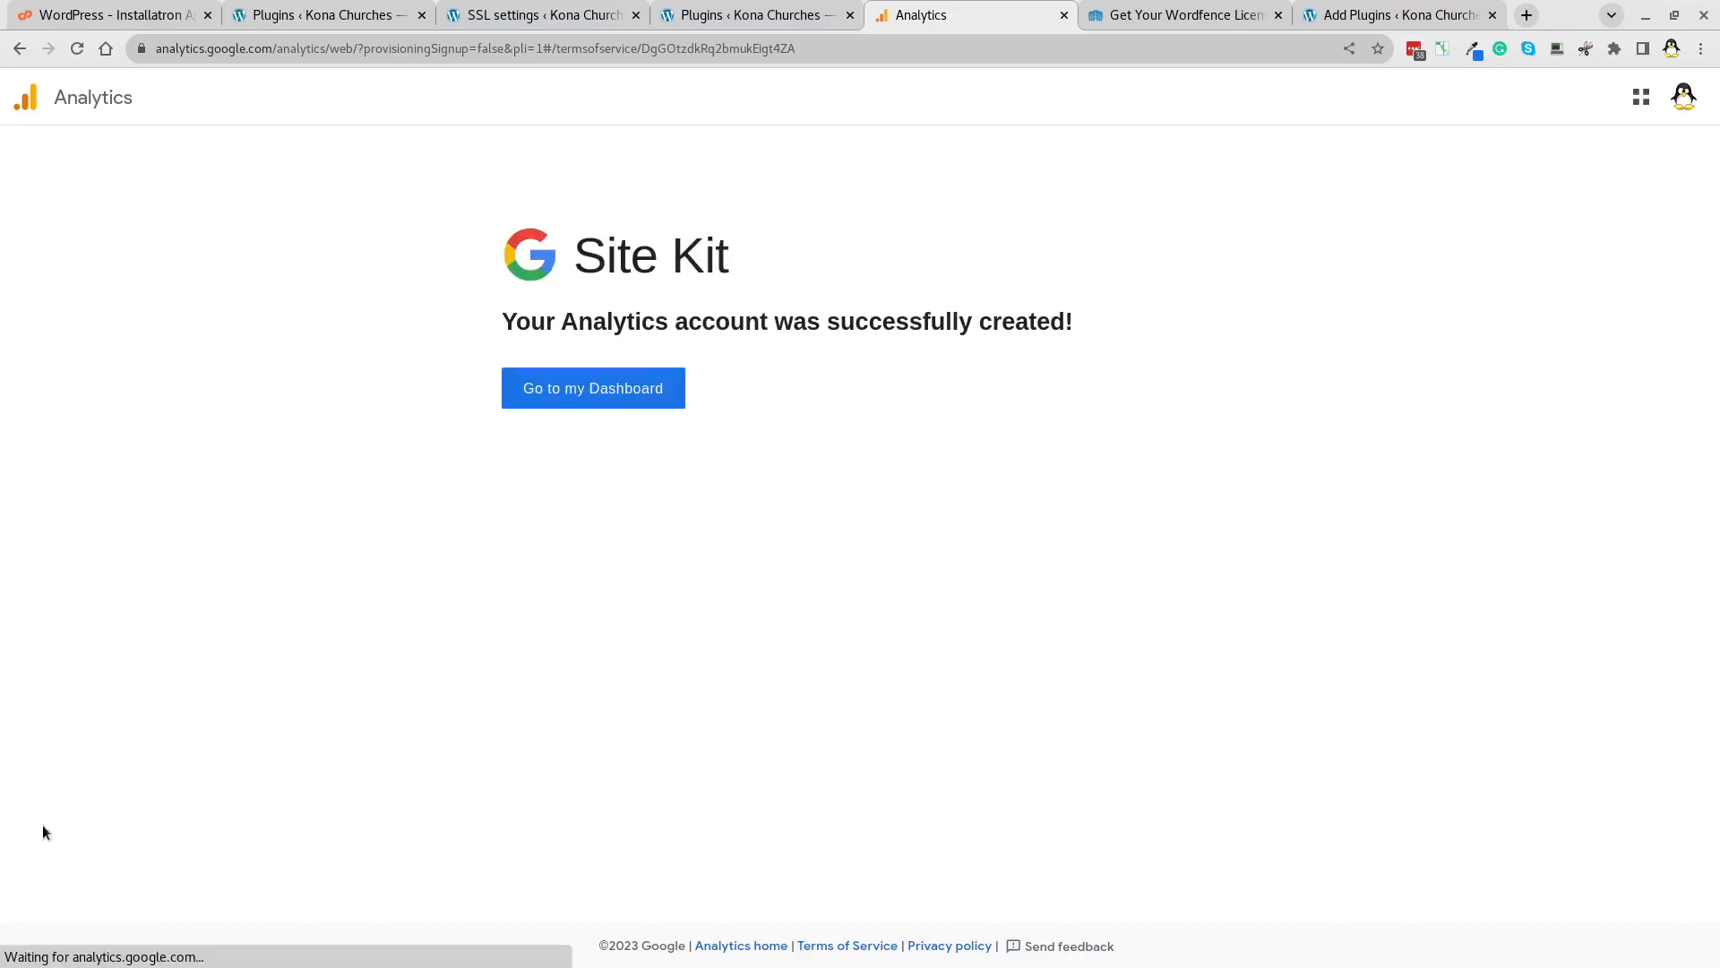
click(562, 403)
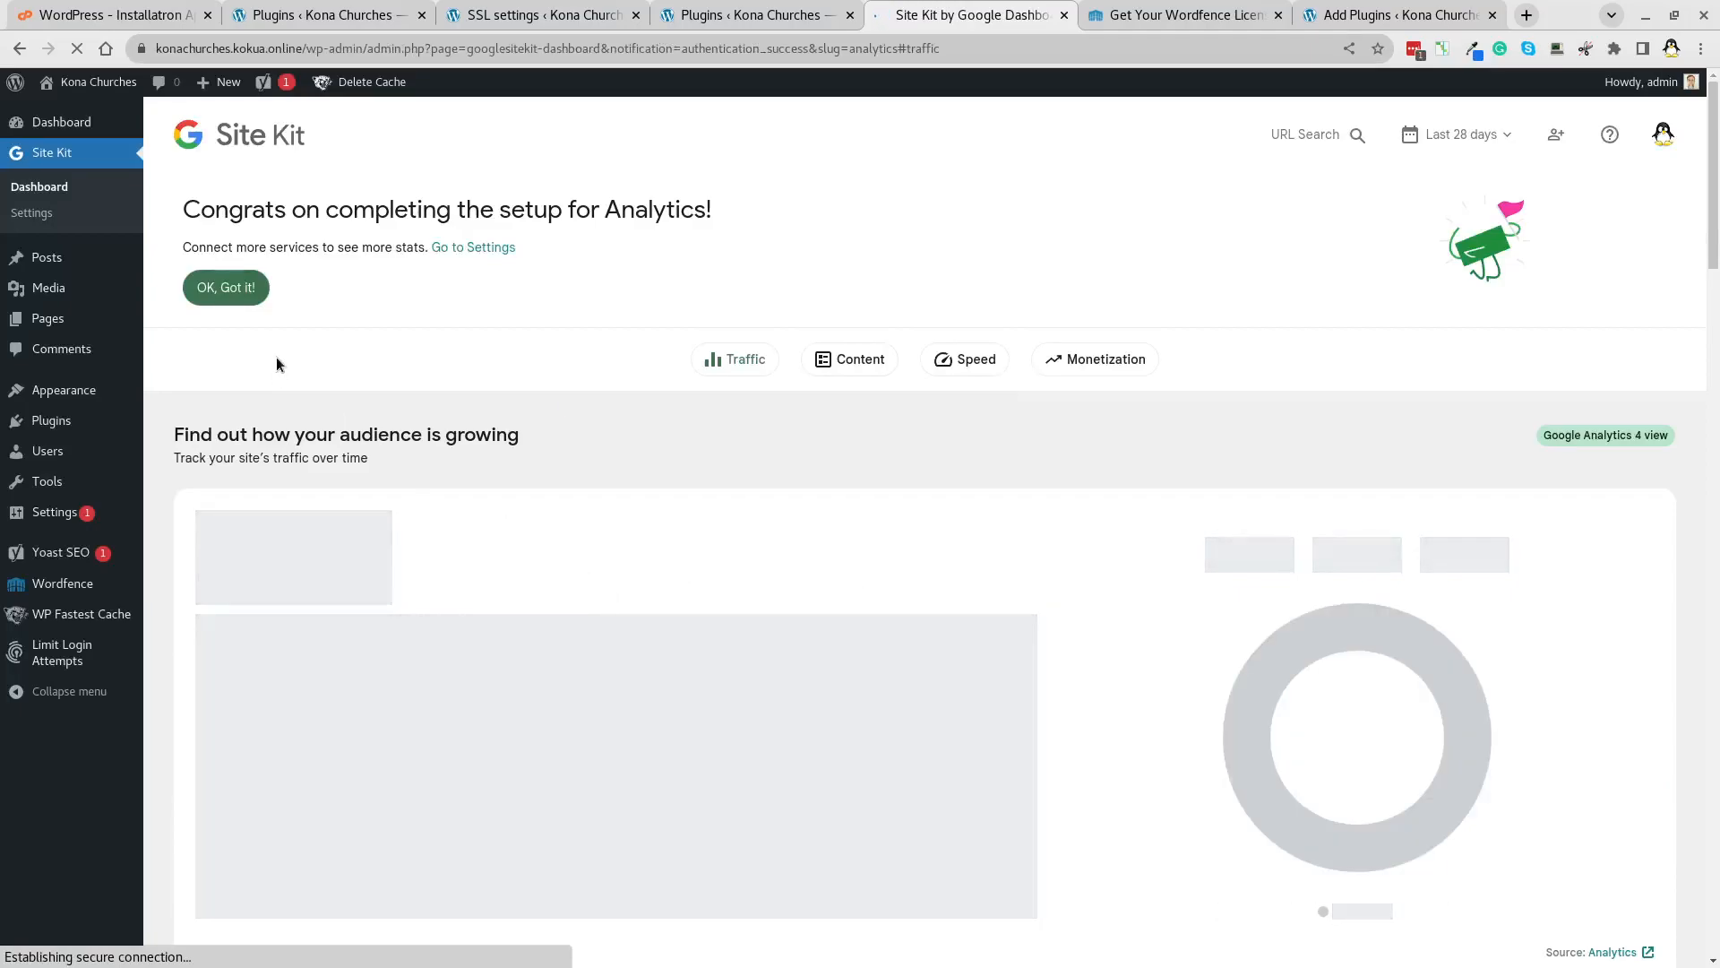
click(242, 289)
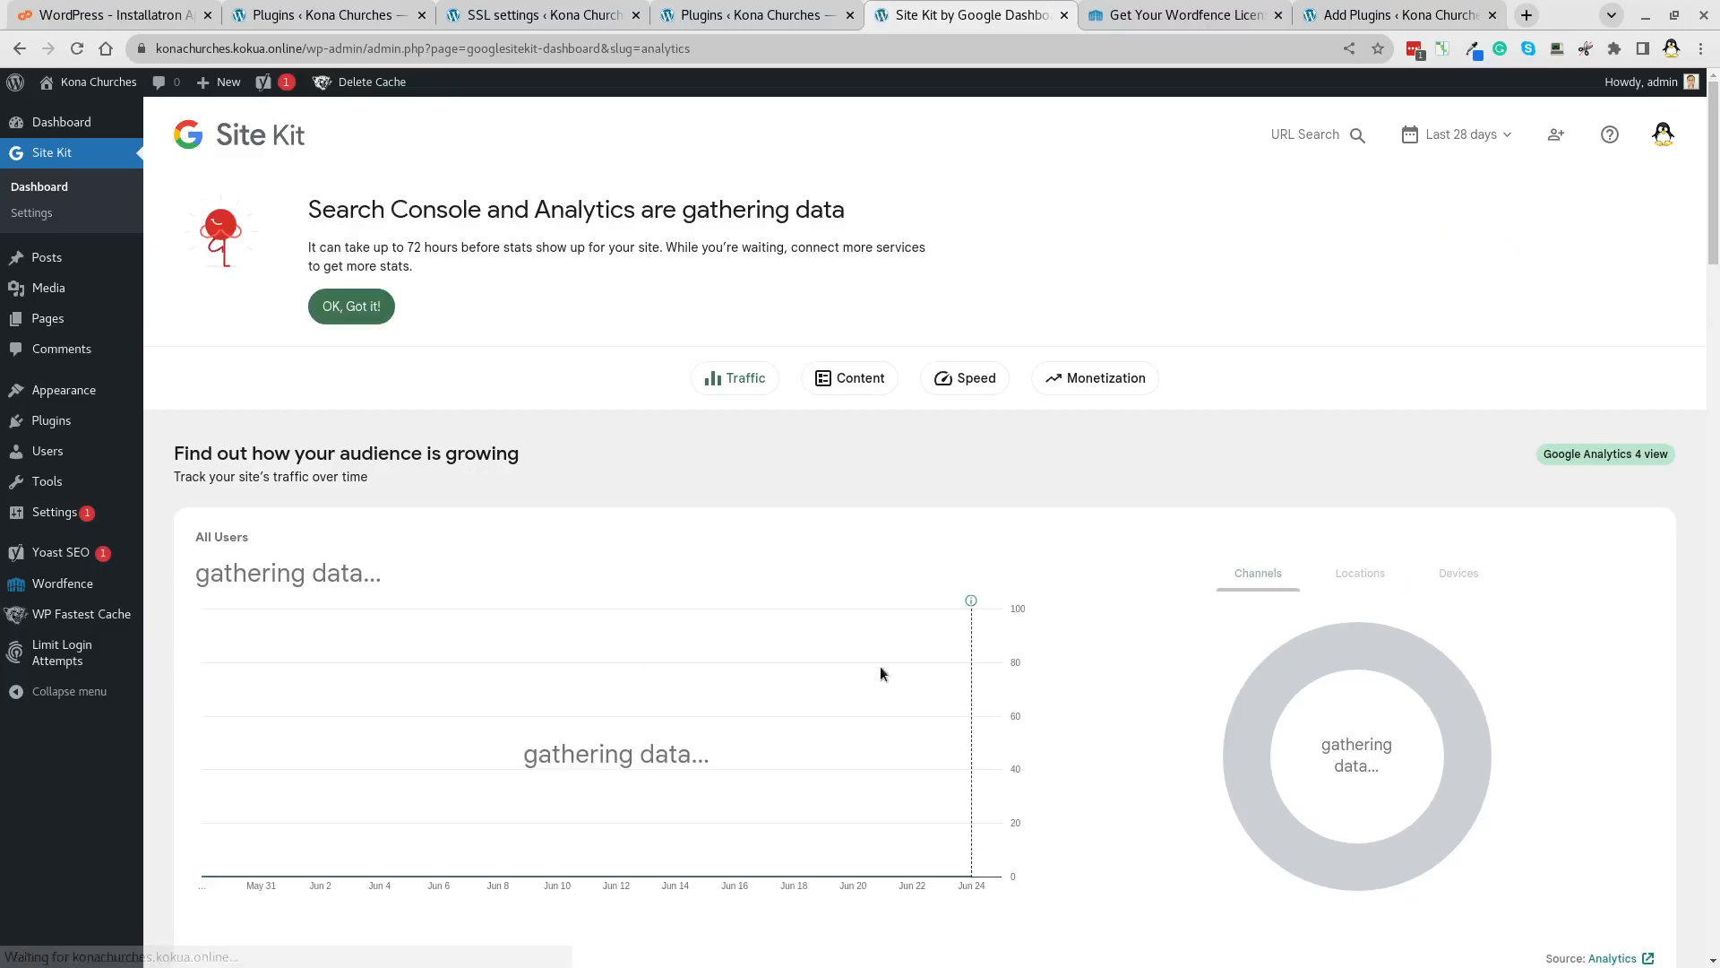
scroll(1088, 685, down, 10)
scroll(1088, 685, up, 12)
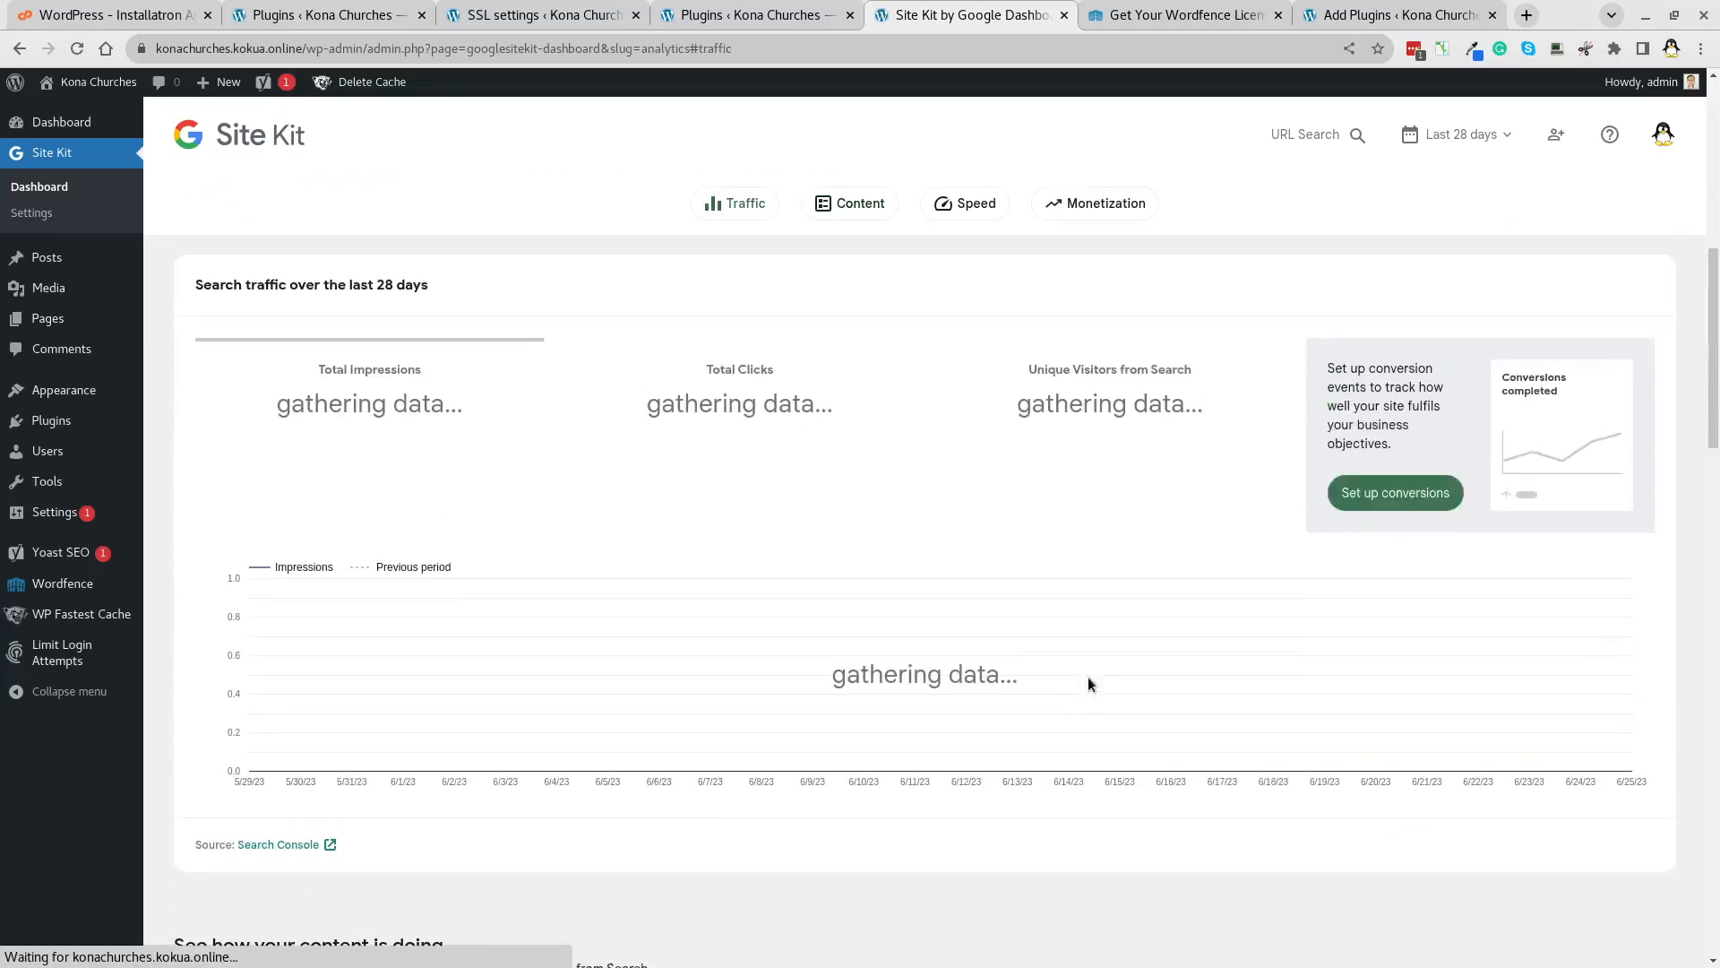
From the Plugins list, go to Yoast SEO's General dashboard.
click(90, 414)
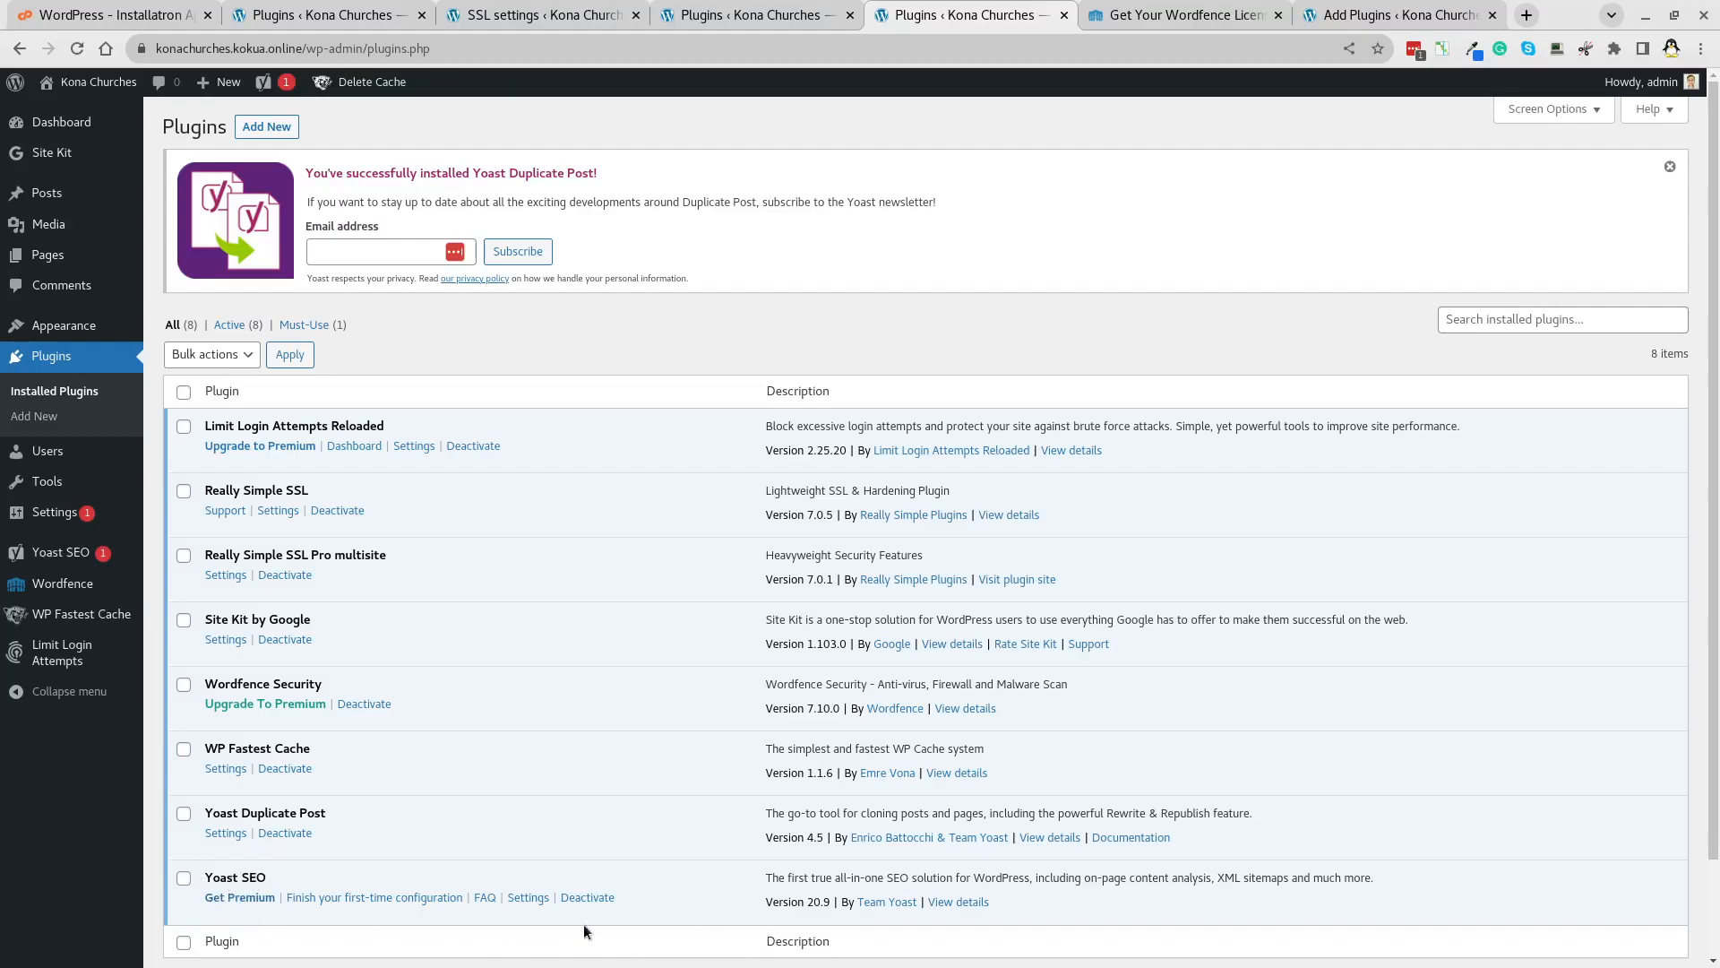
click(62, 555)
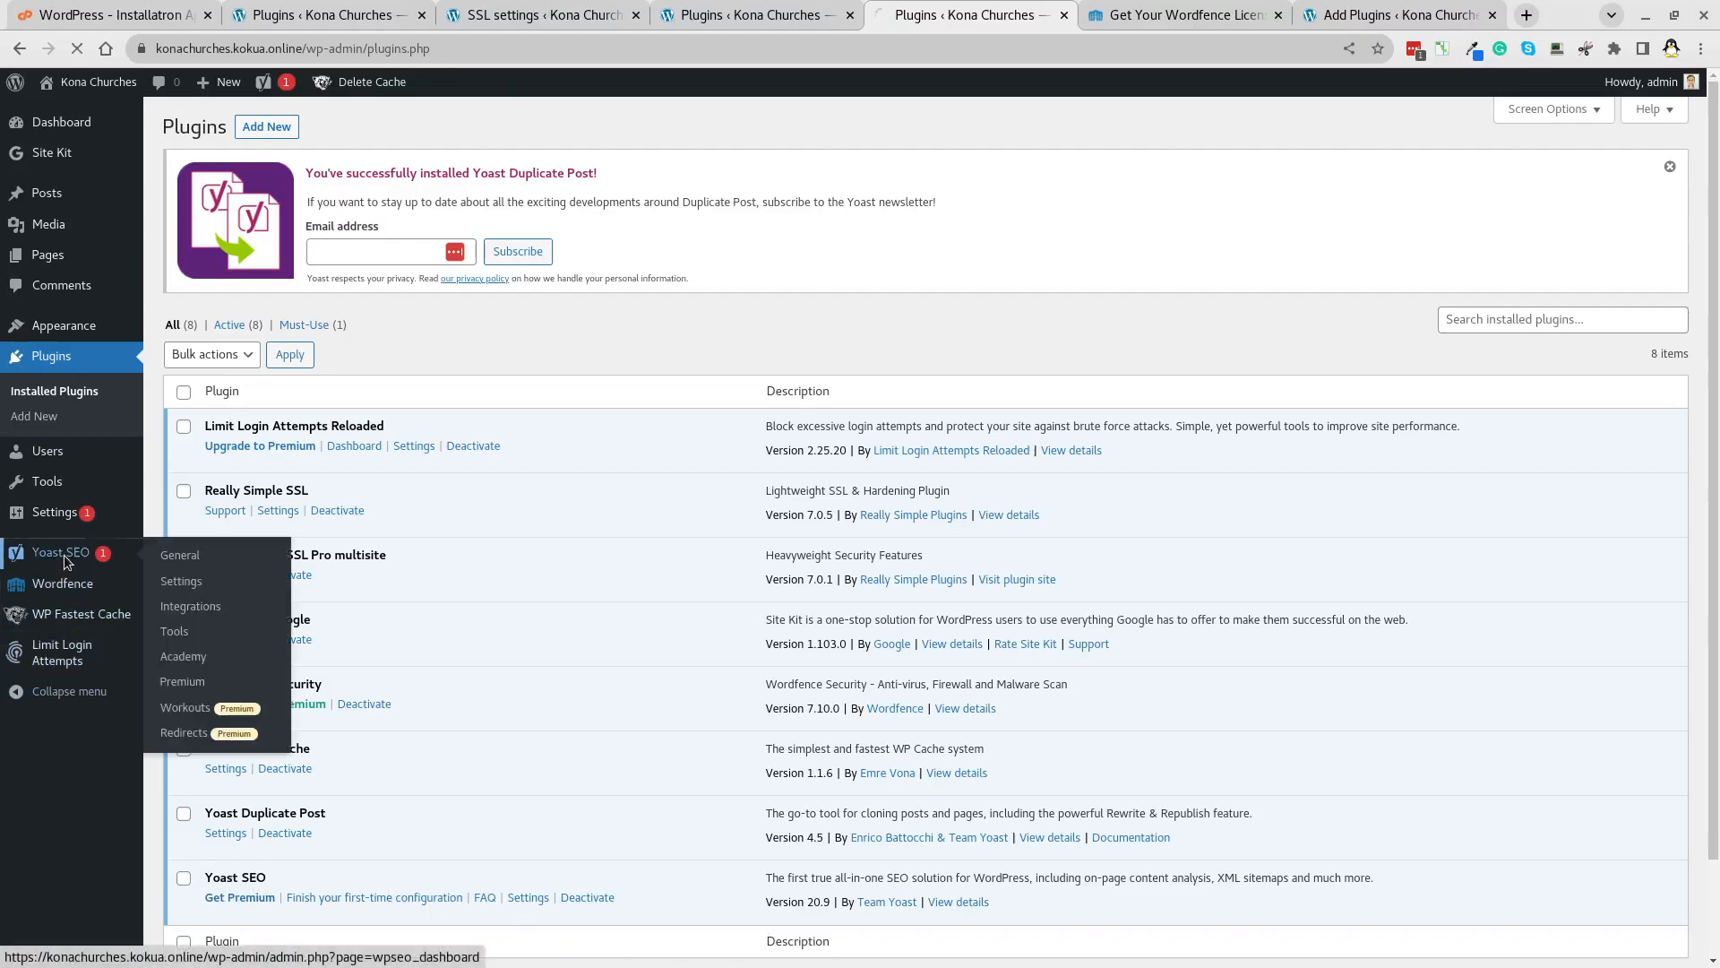
click(179, 554)
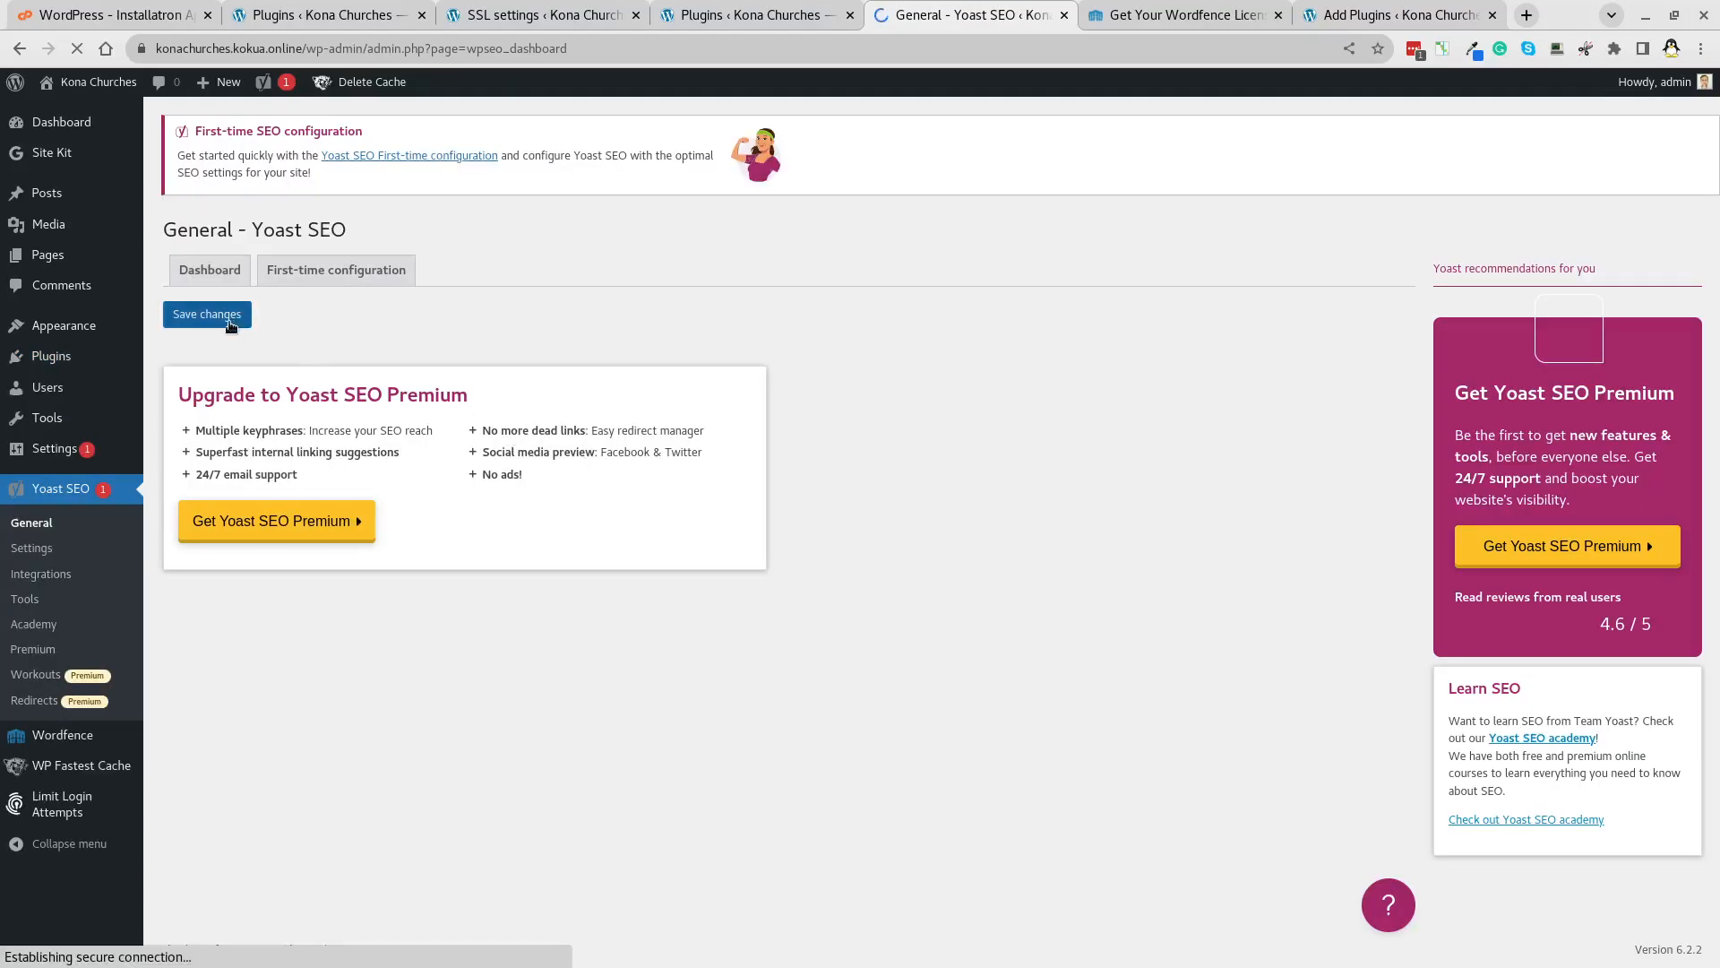
click(231, 322)
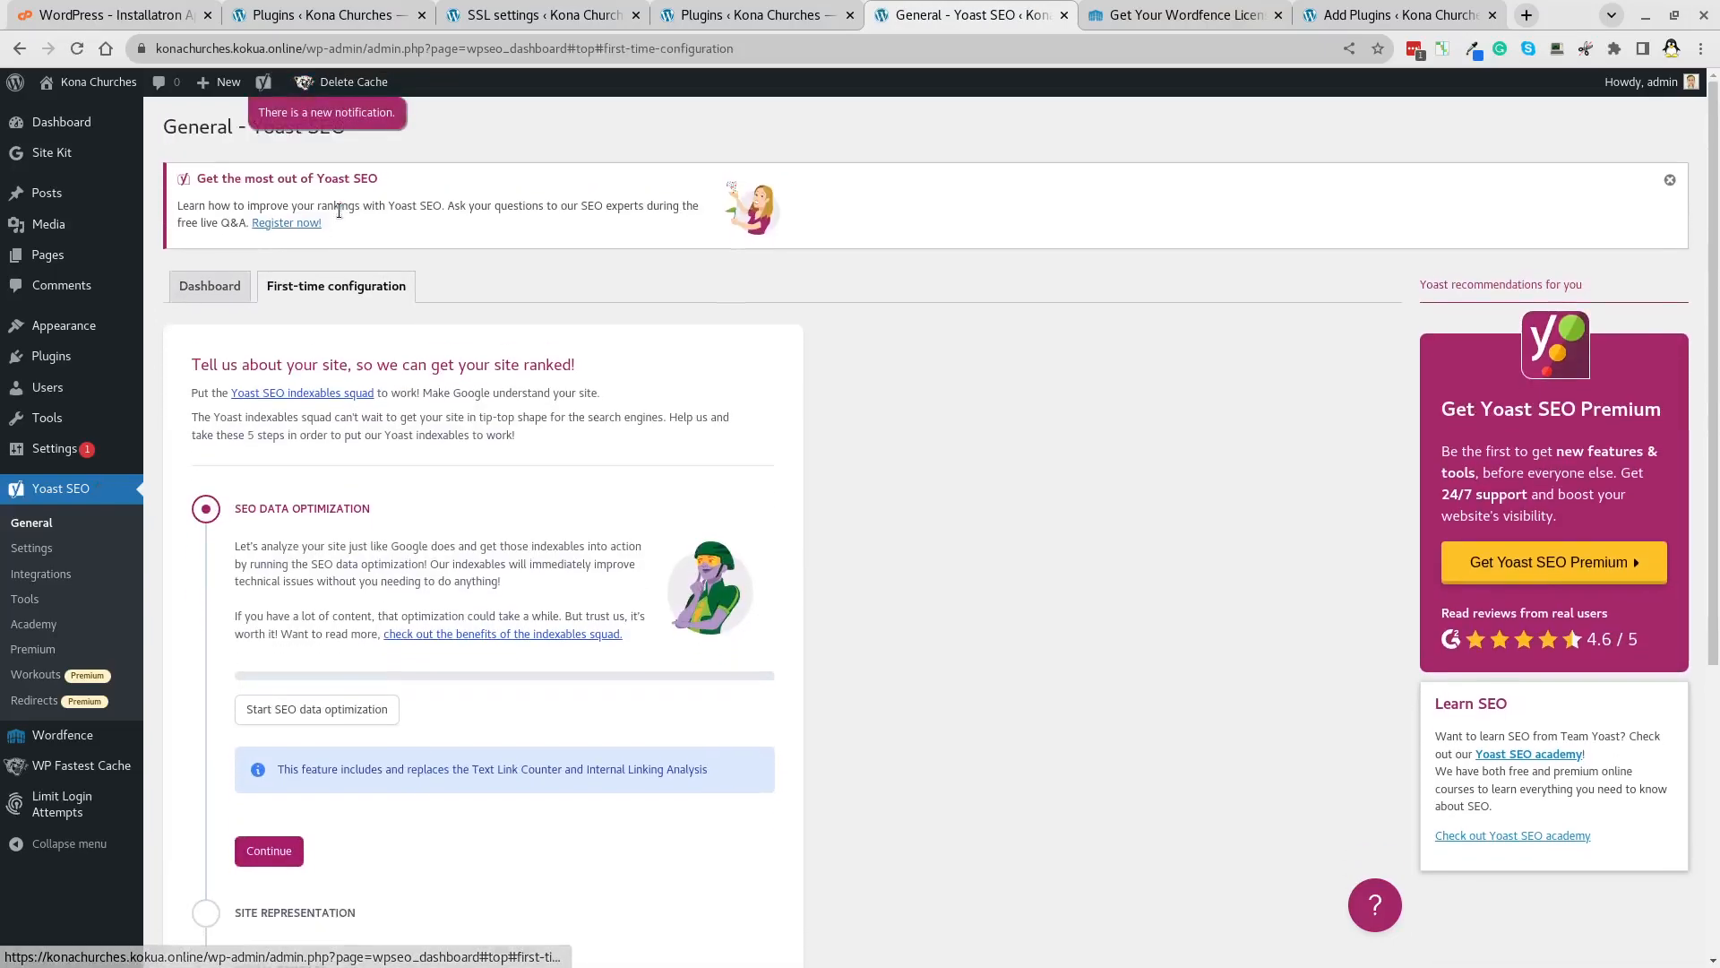
Start Yoast's first-time configuration and run the SEO data optimization.
click(340, 207)
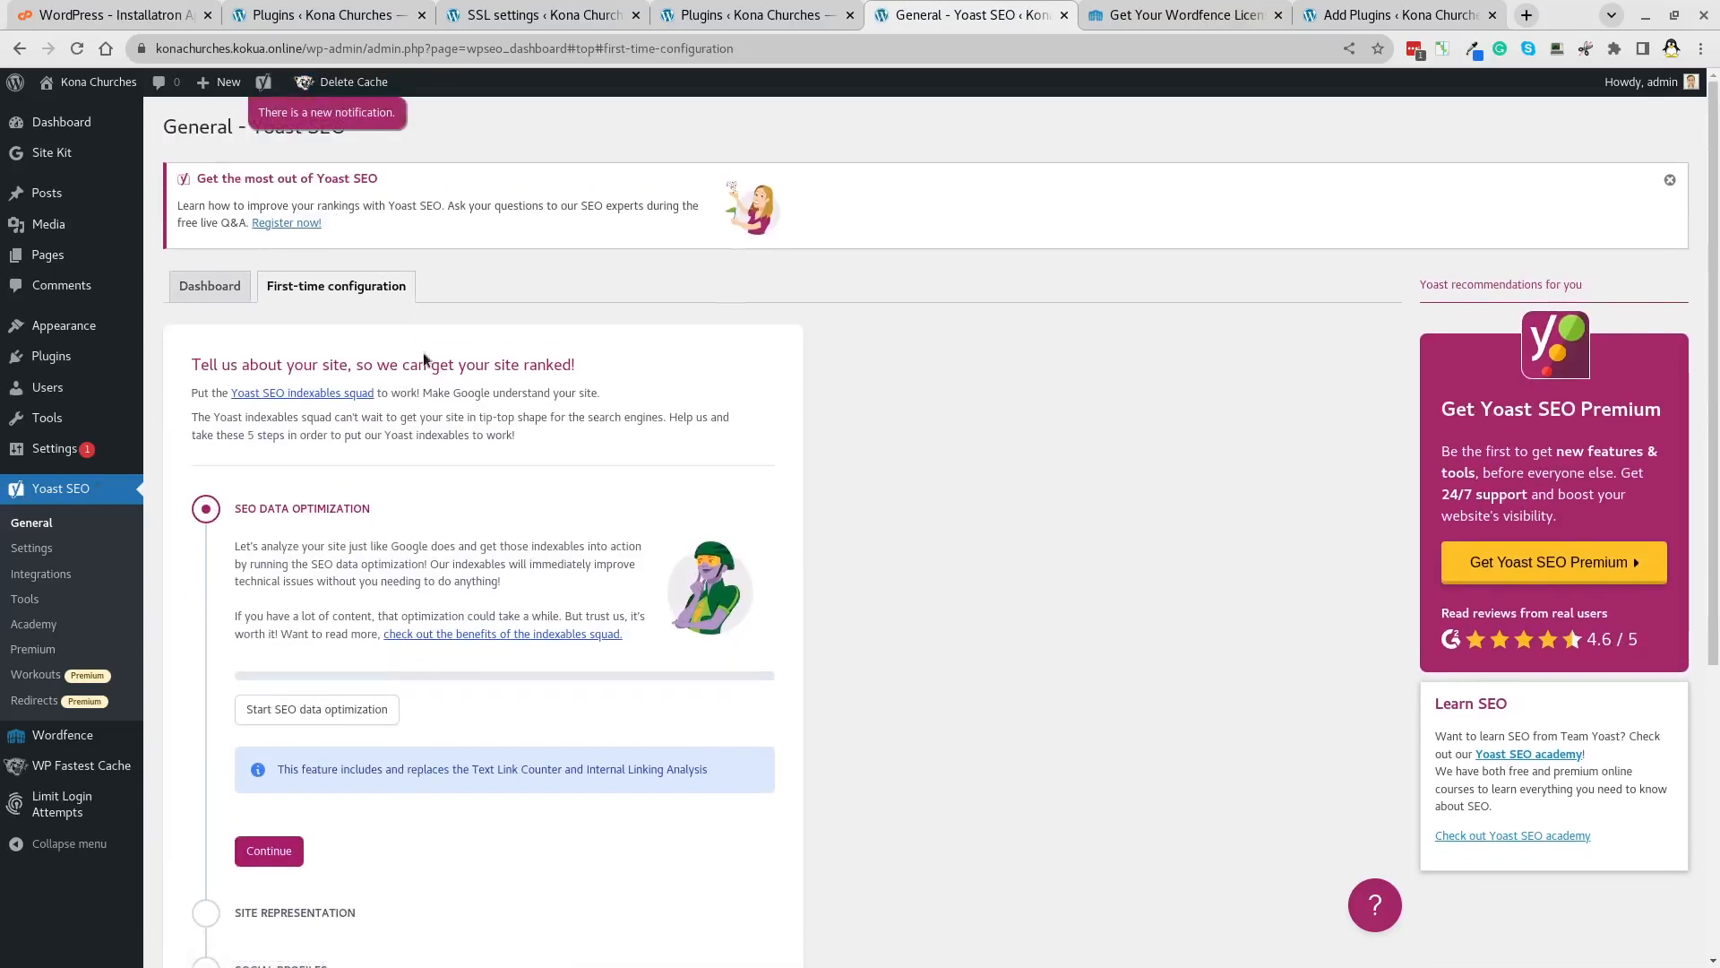
scroll(318, 612, down, 3)
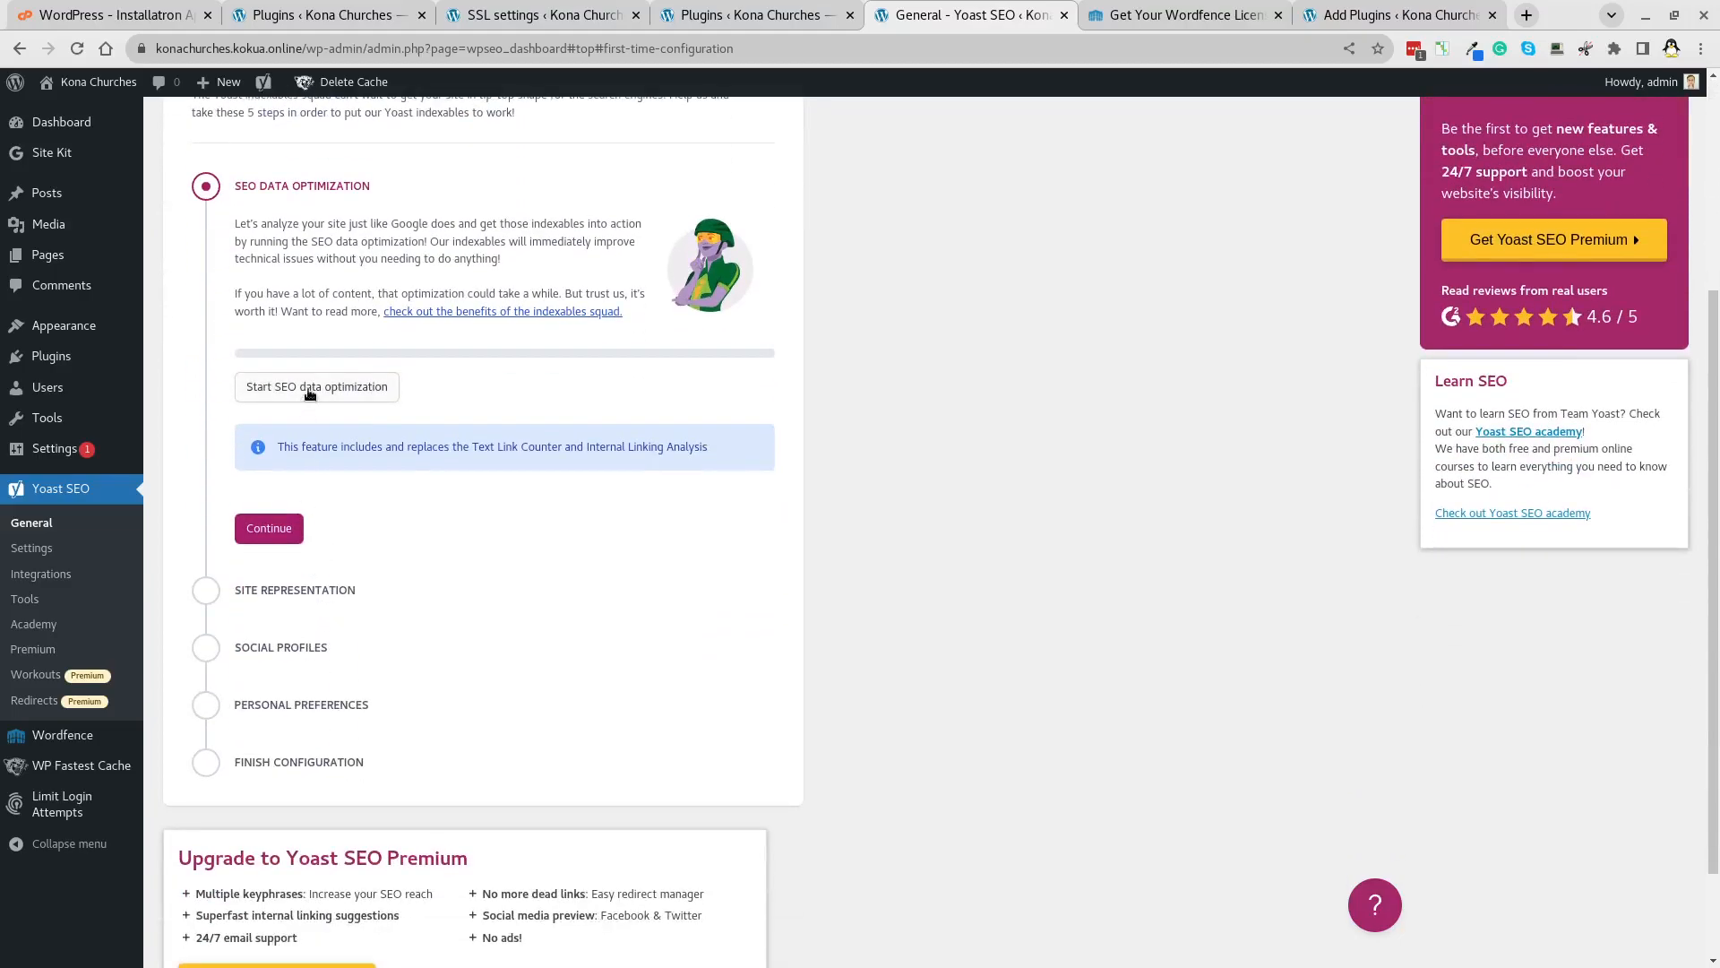
click(308, 394)
click(289, 512)
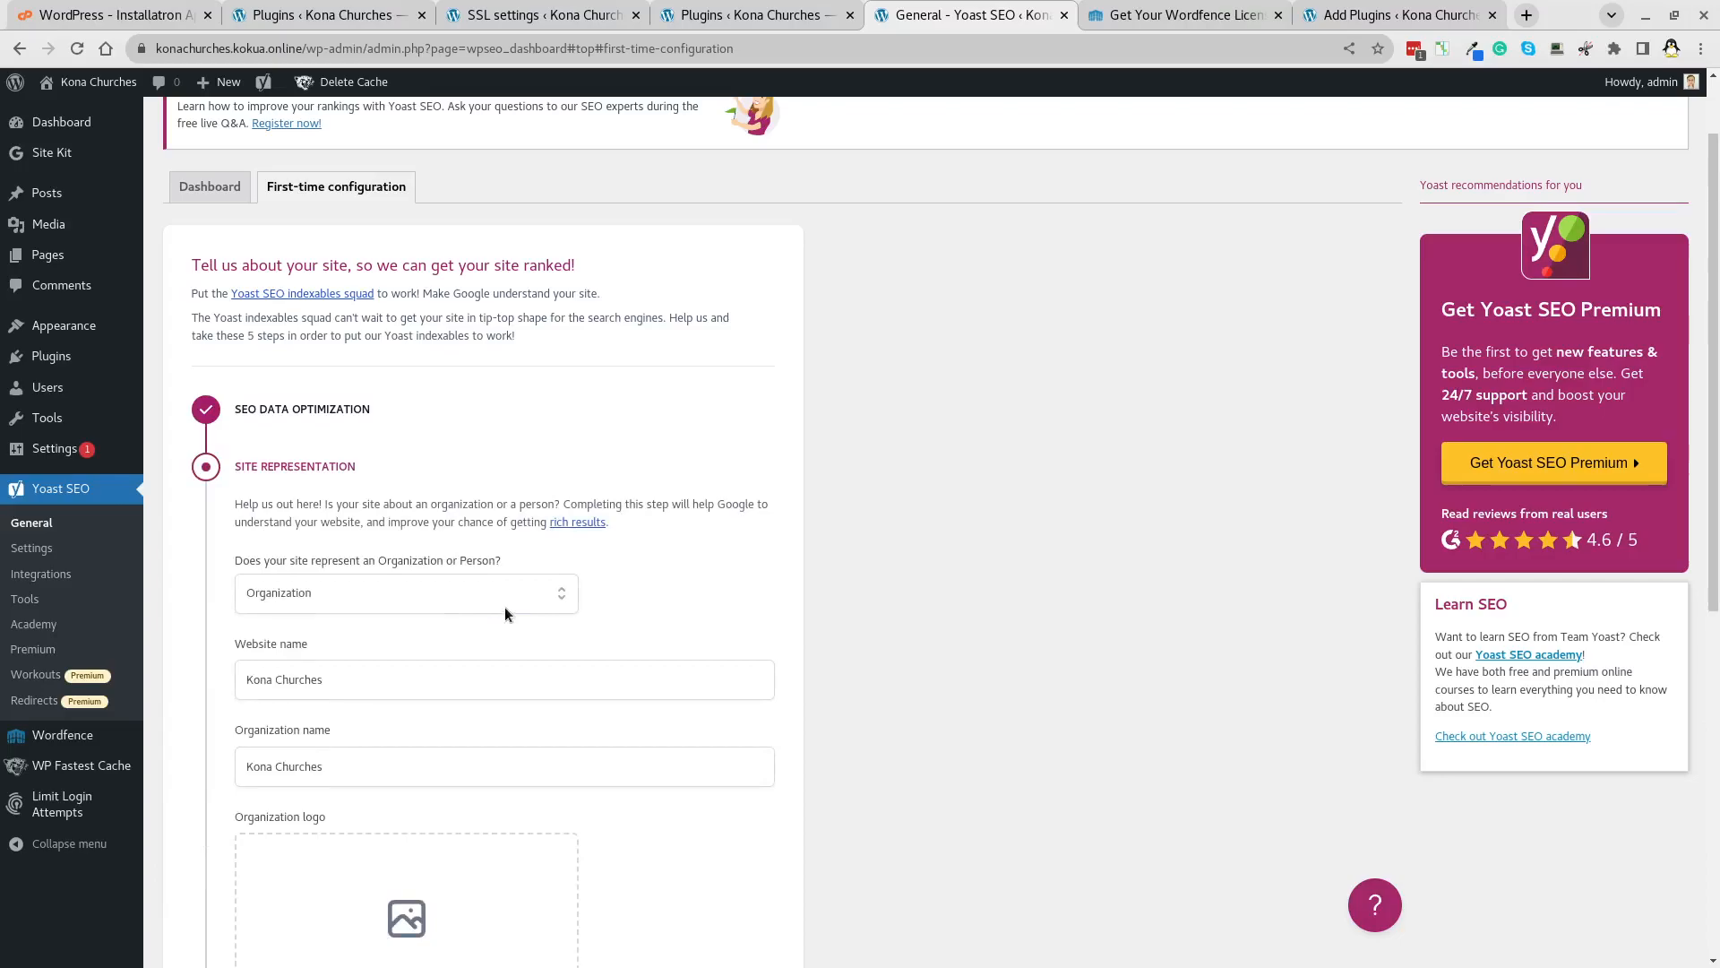
Save the Organization site representation, social profiles and no-tracking preferences, then return to the SEO dashboard.
scroll(504, 612, down, 2)
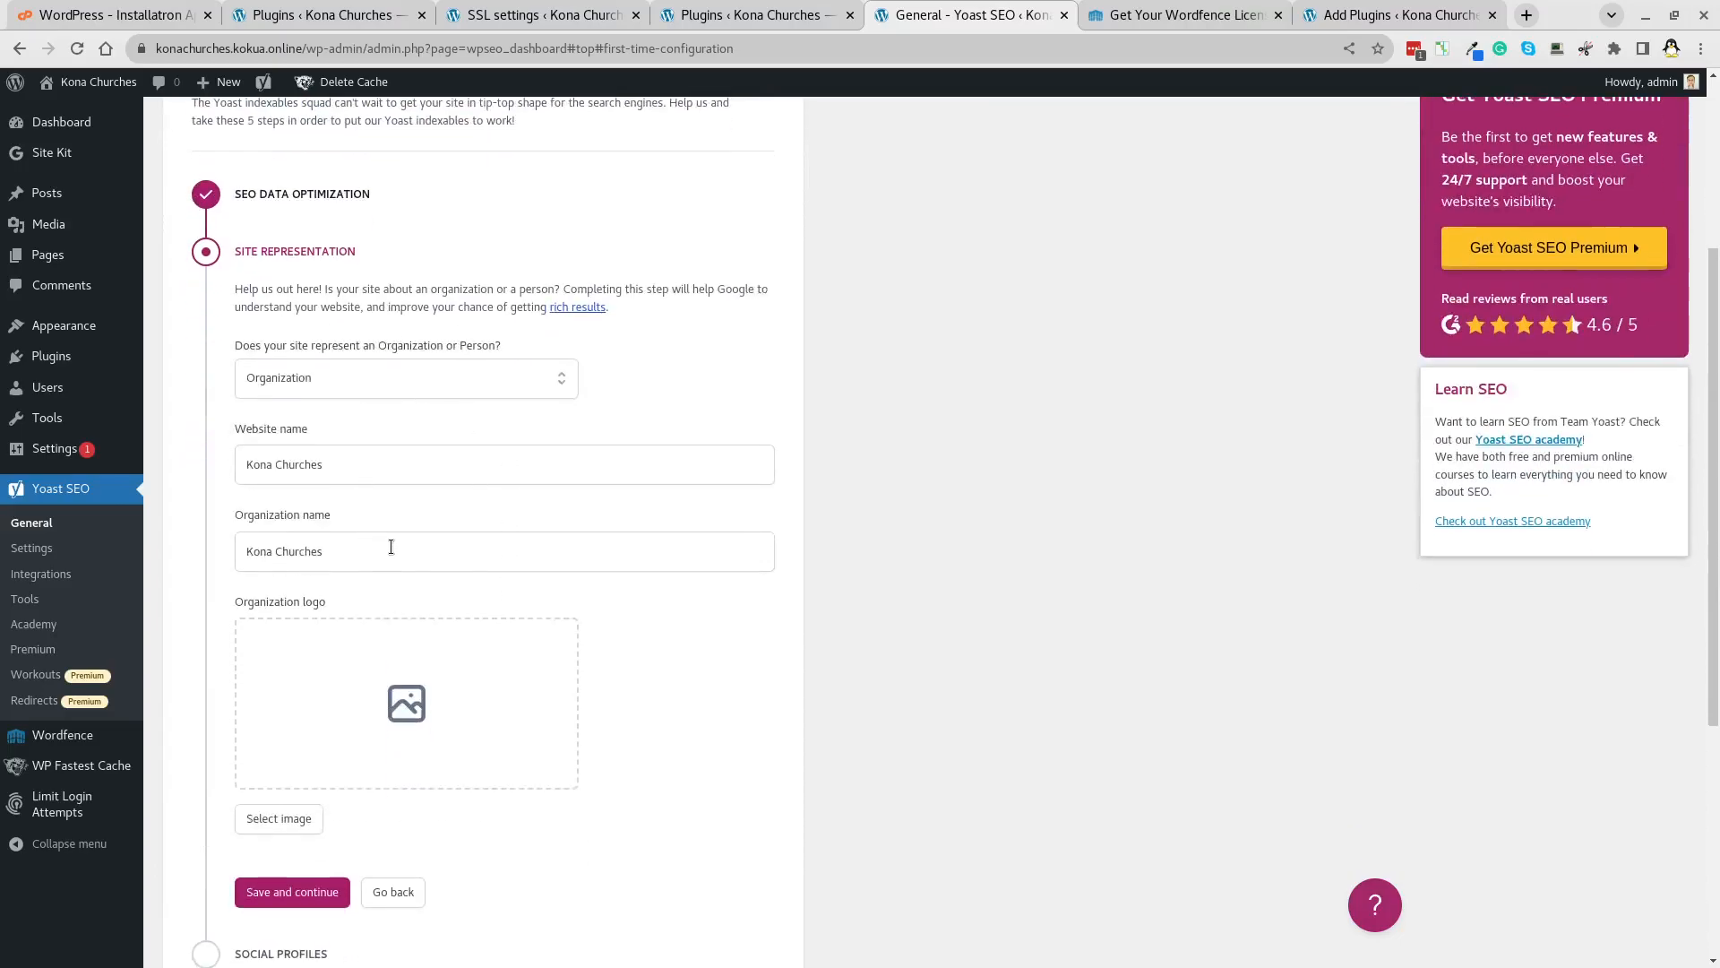
scroll(391, 547, down, 4)
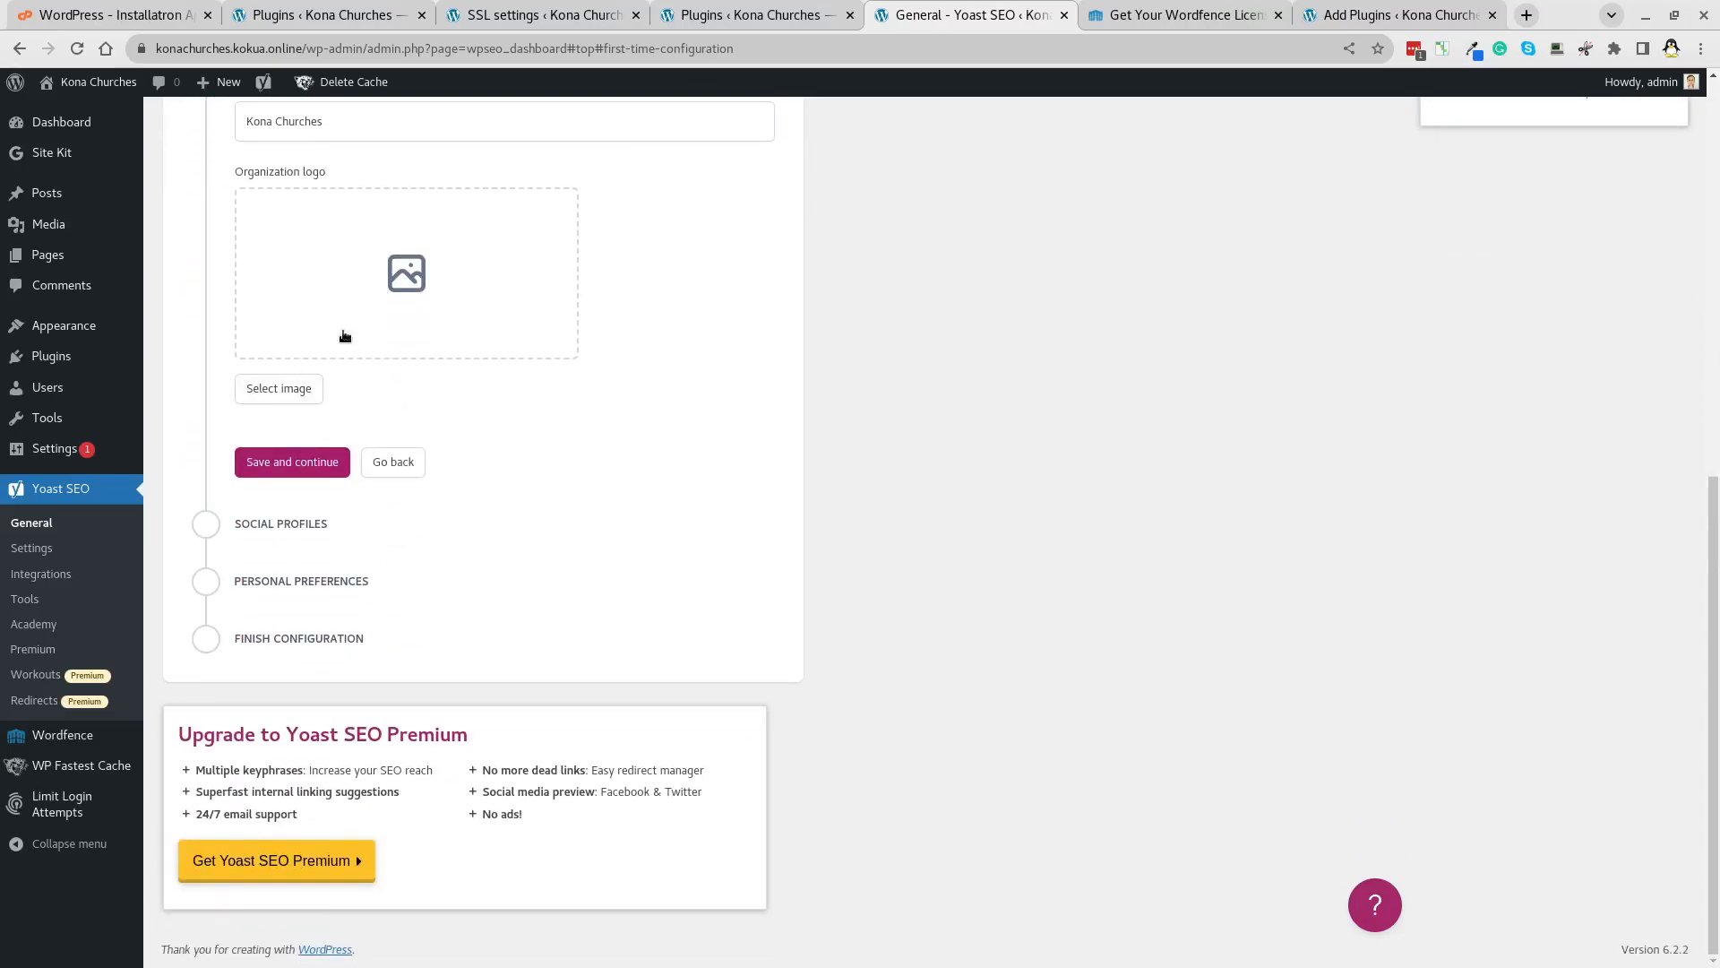
click(310, 466)
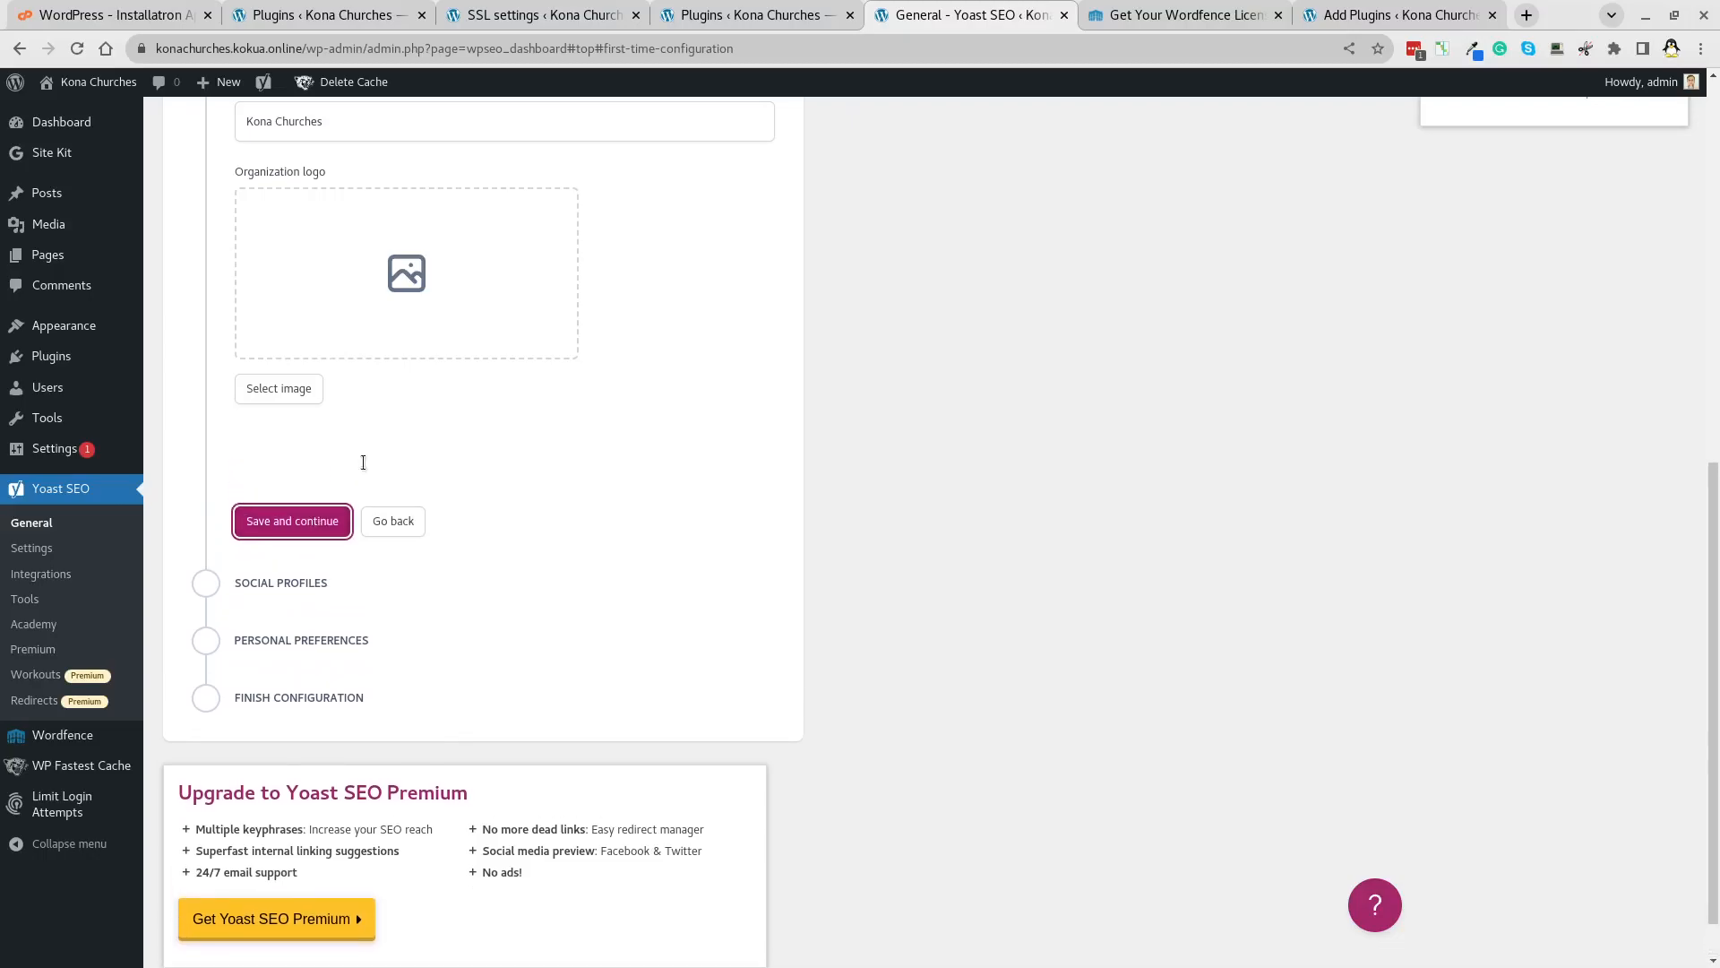
click(289, 551)
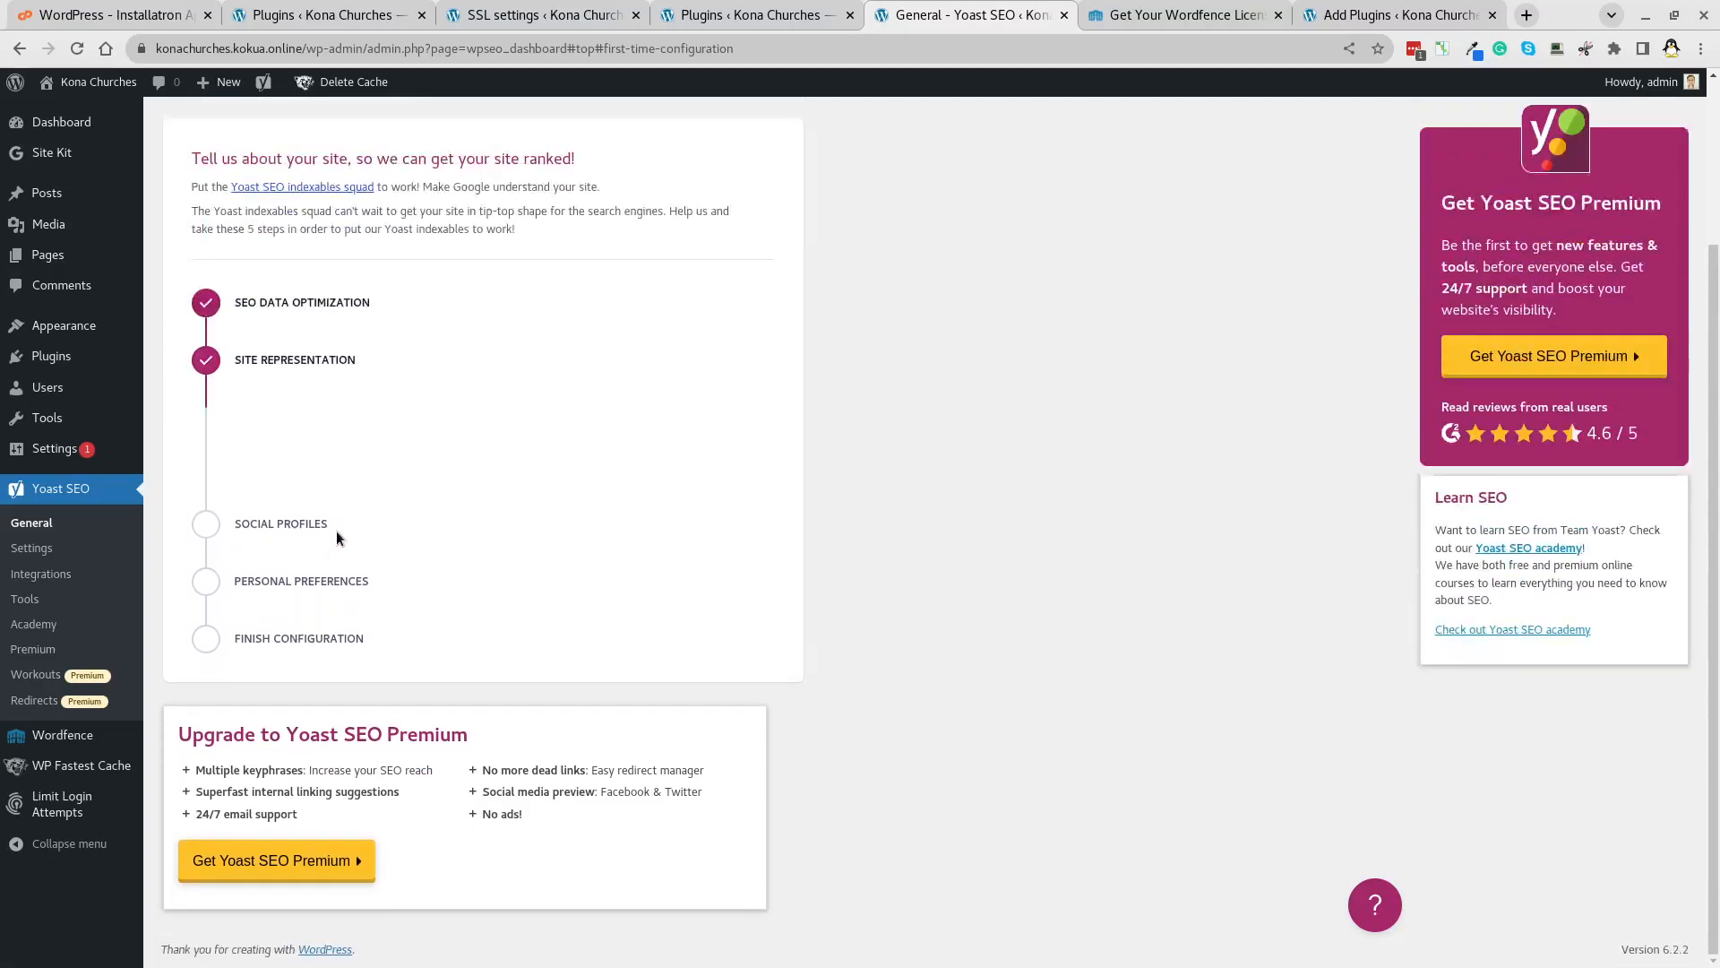
scroll(357, 498, down, 4)
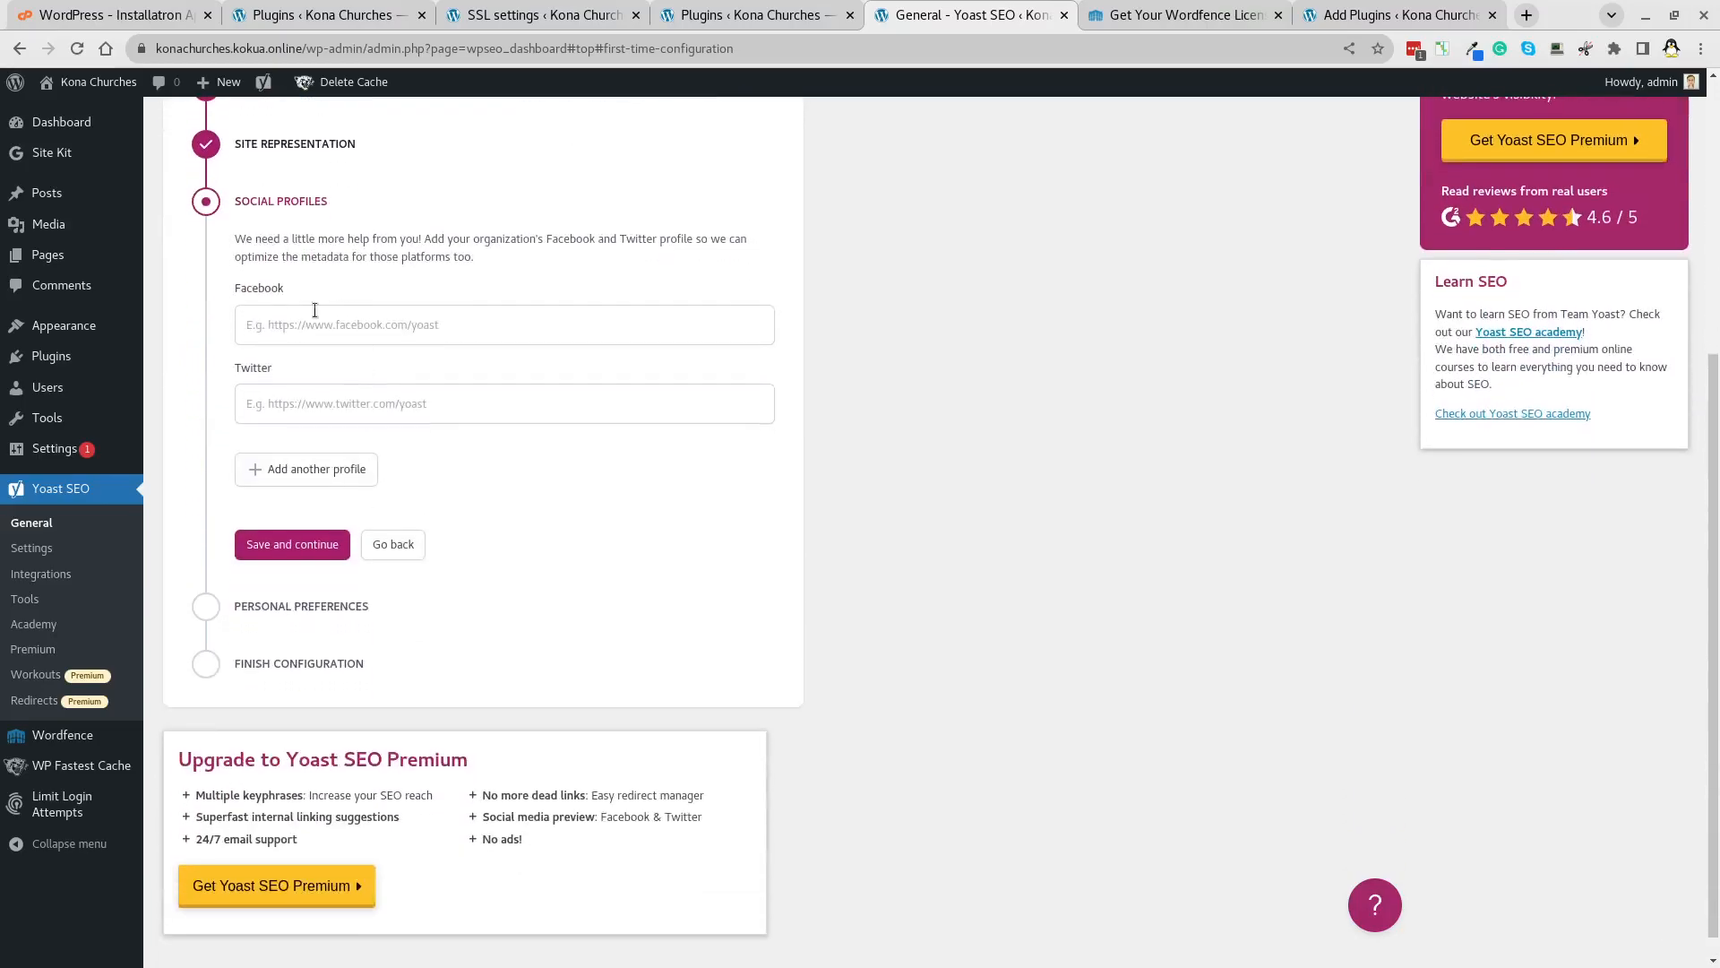
click(298, 551)
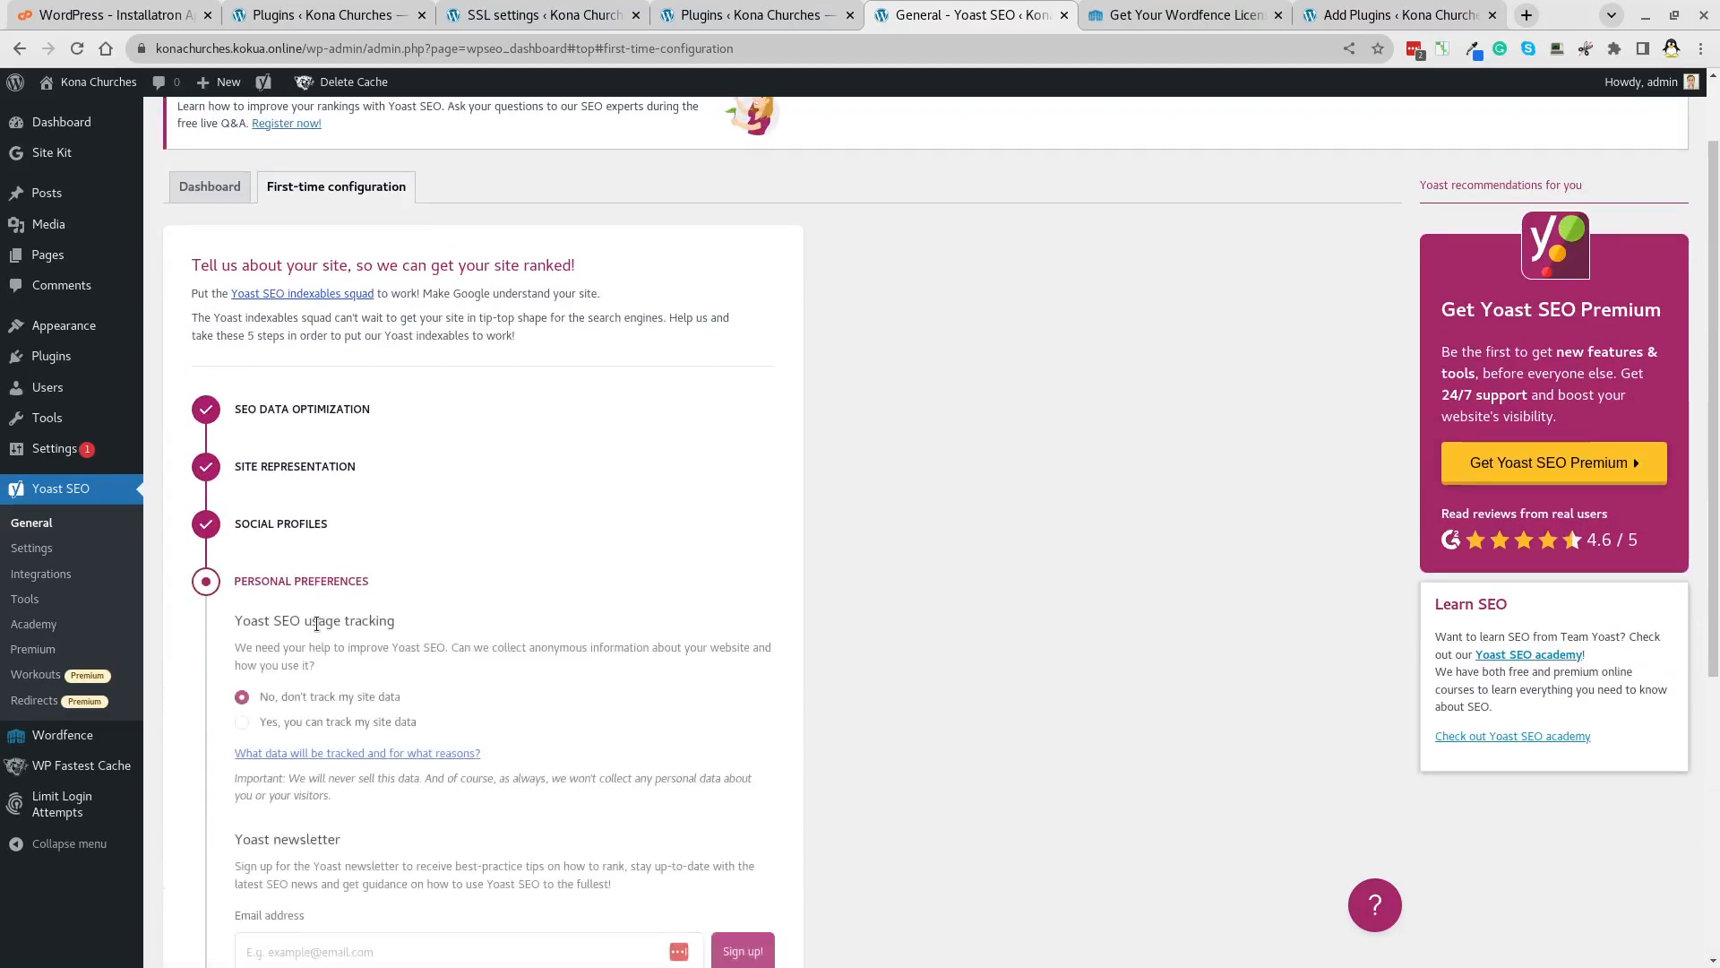
scroll(316, 630, down, 4)
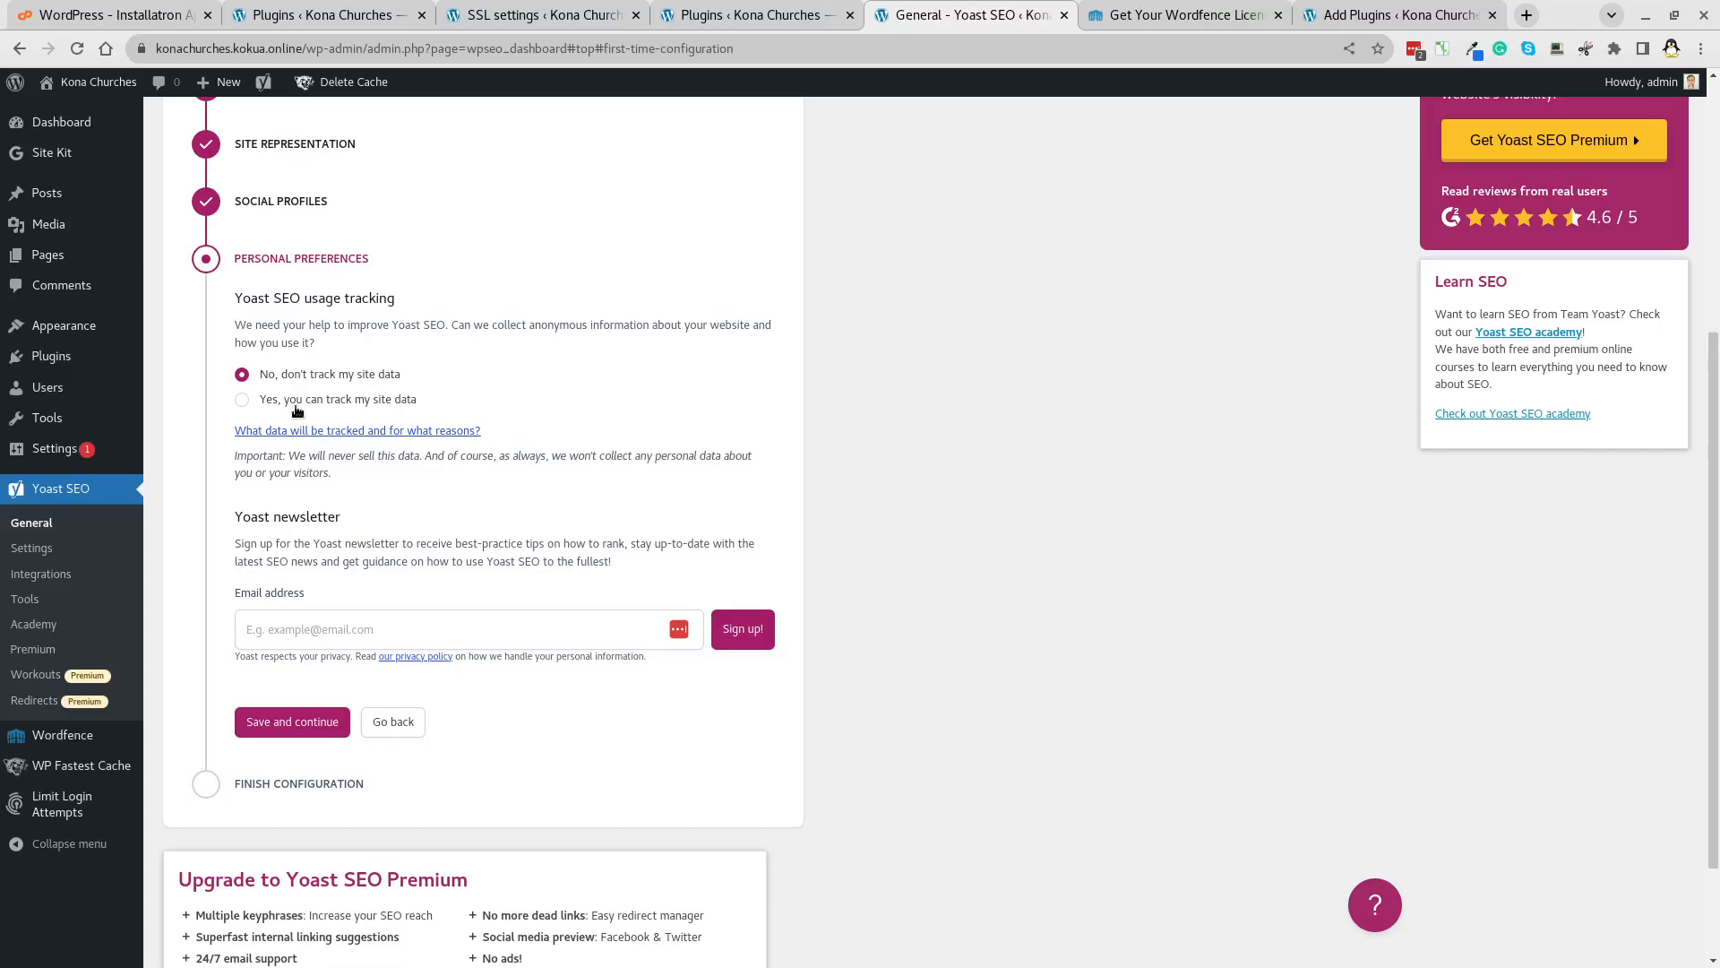
scroll(297, 410, down, 2)
click(296, 581)
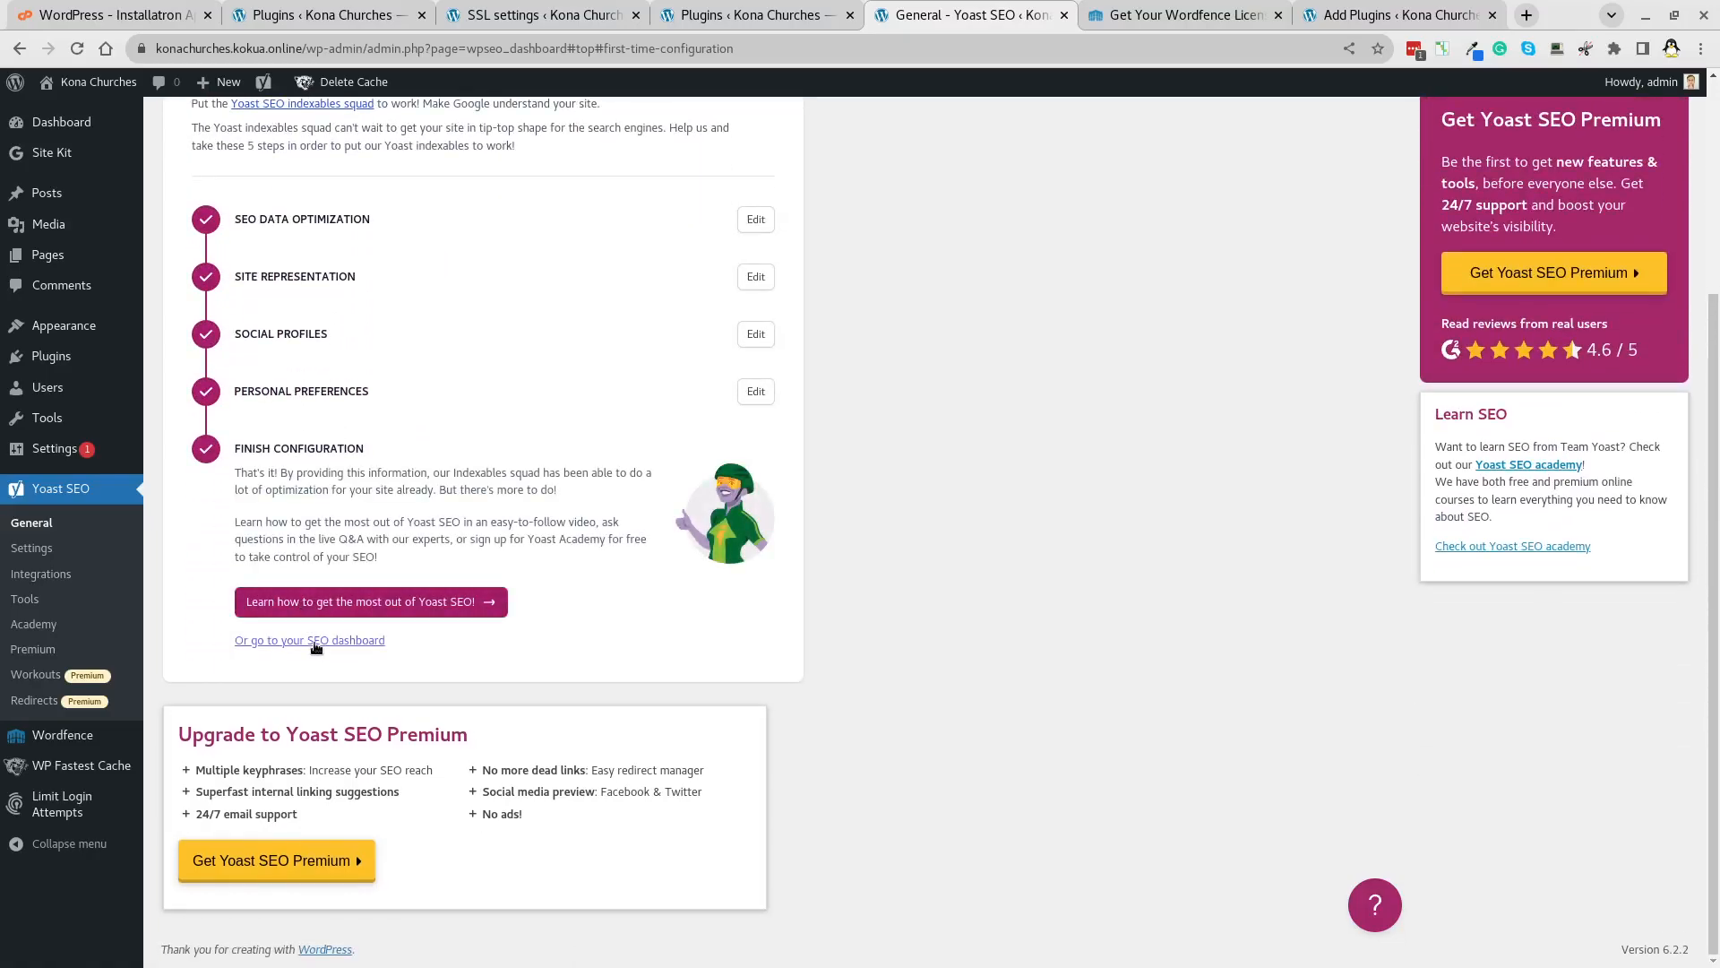
click(316, 641)
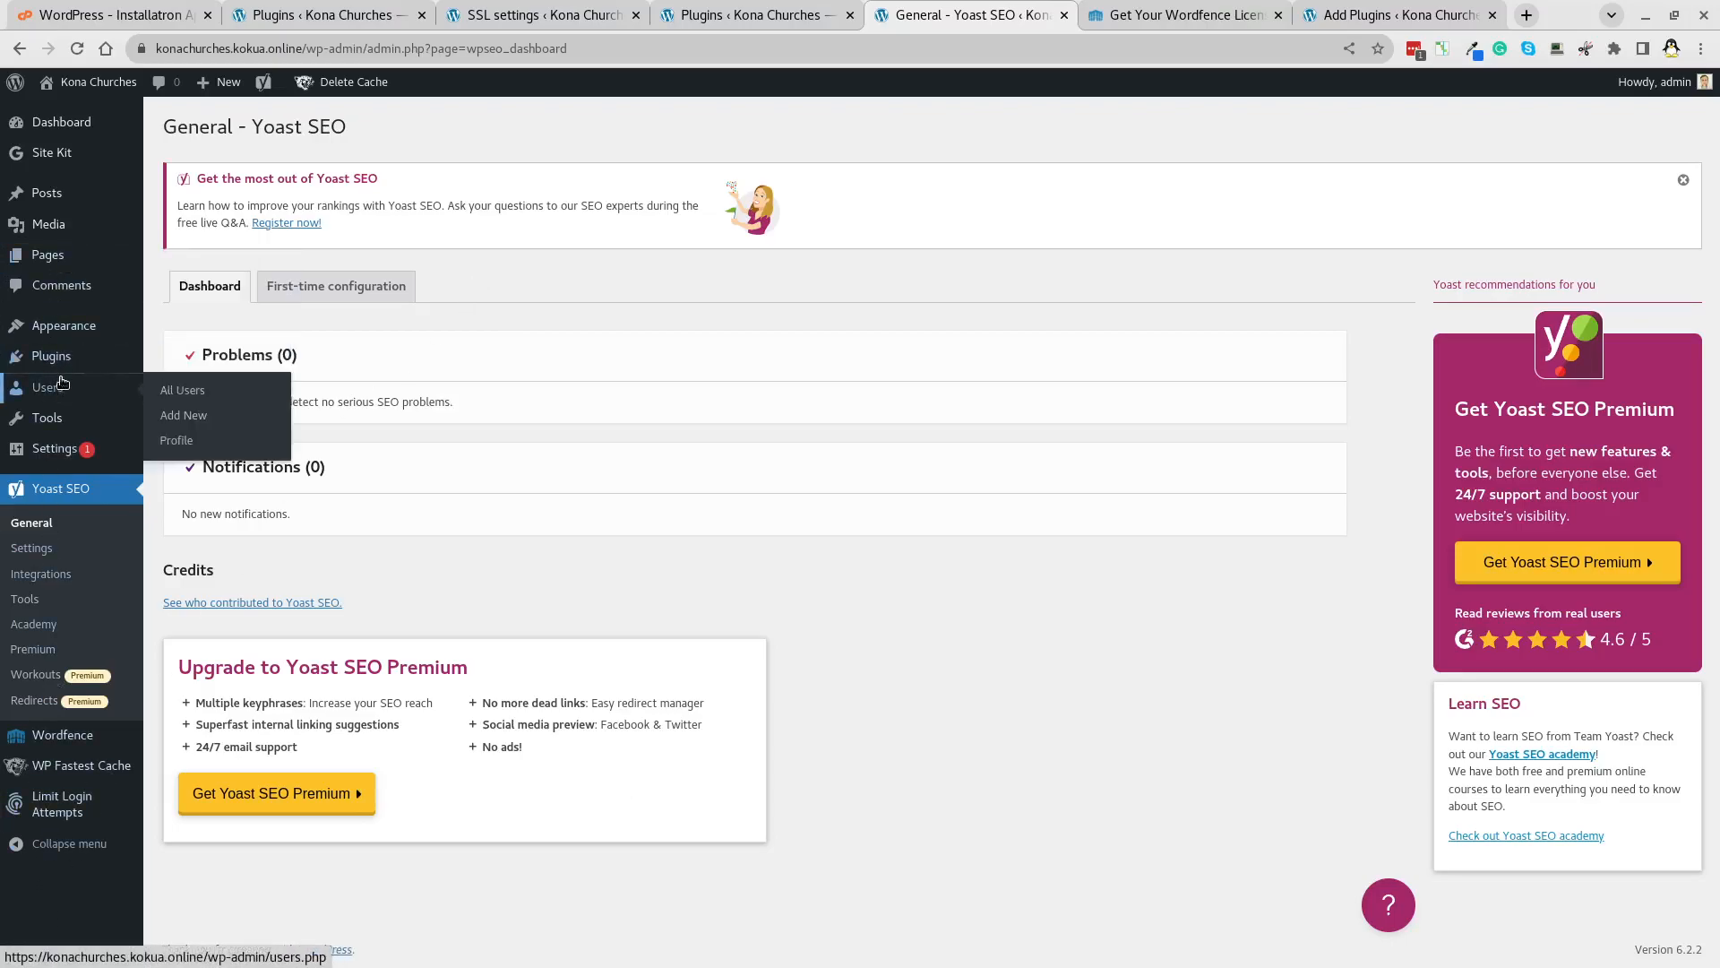
Go to Themes, Add New, and bring up the Upload Theme form.
mouse_move(63, 344)
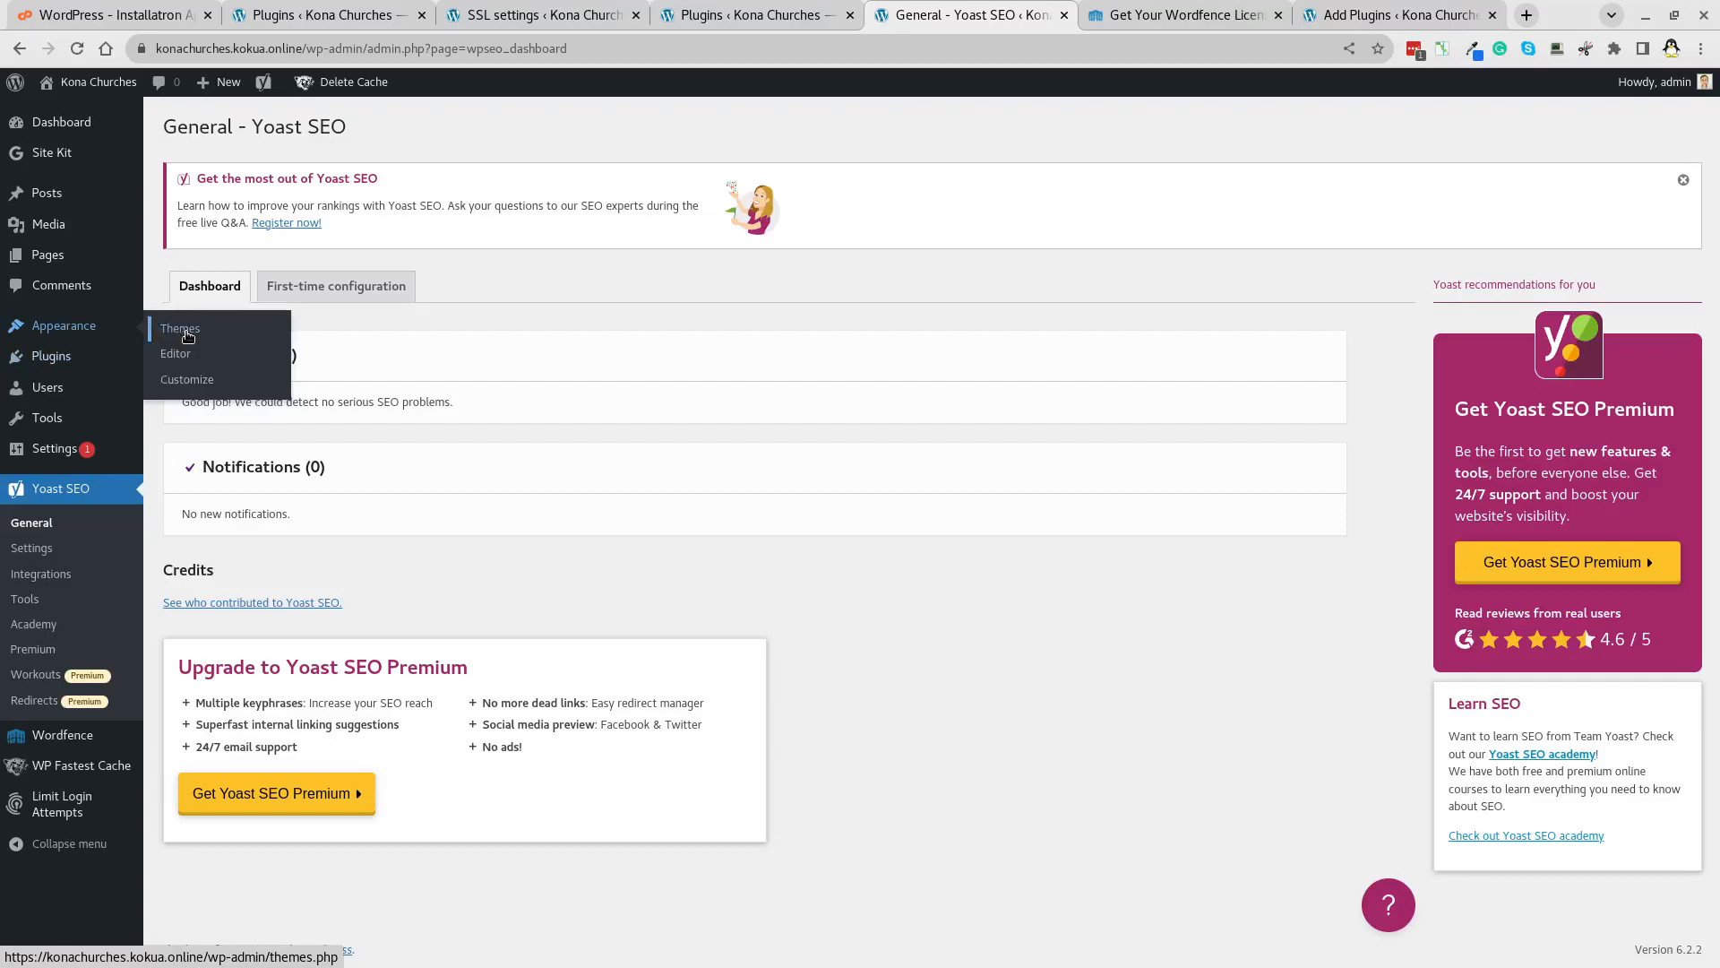
click(188, 336)
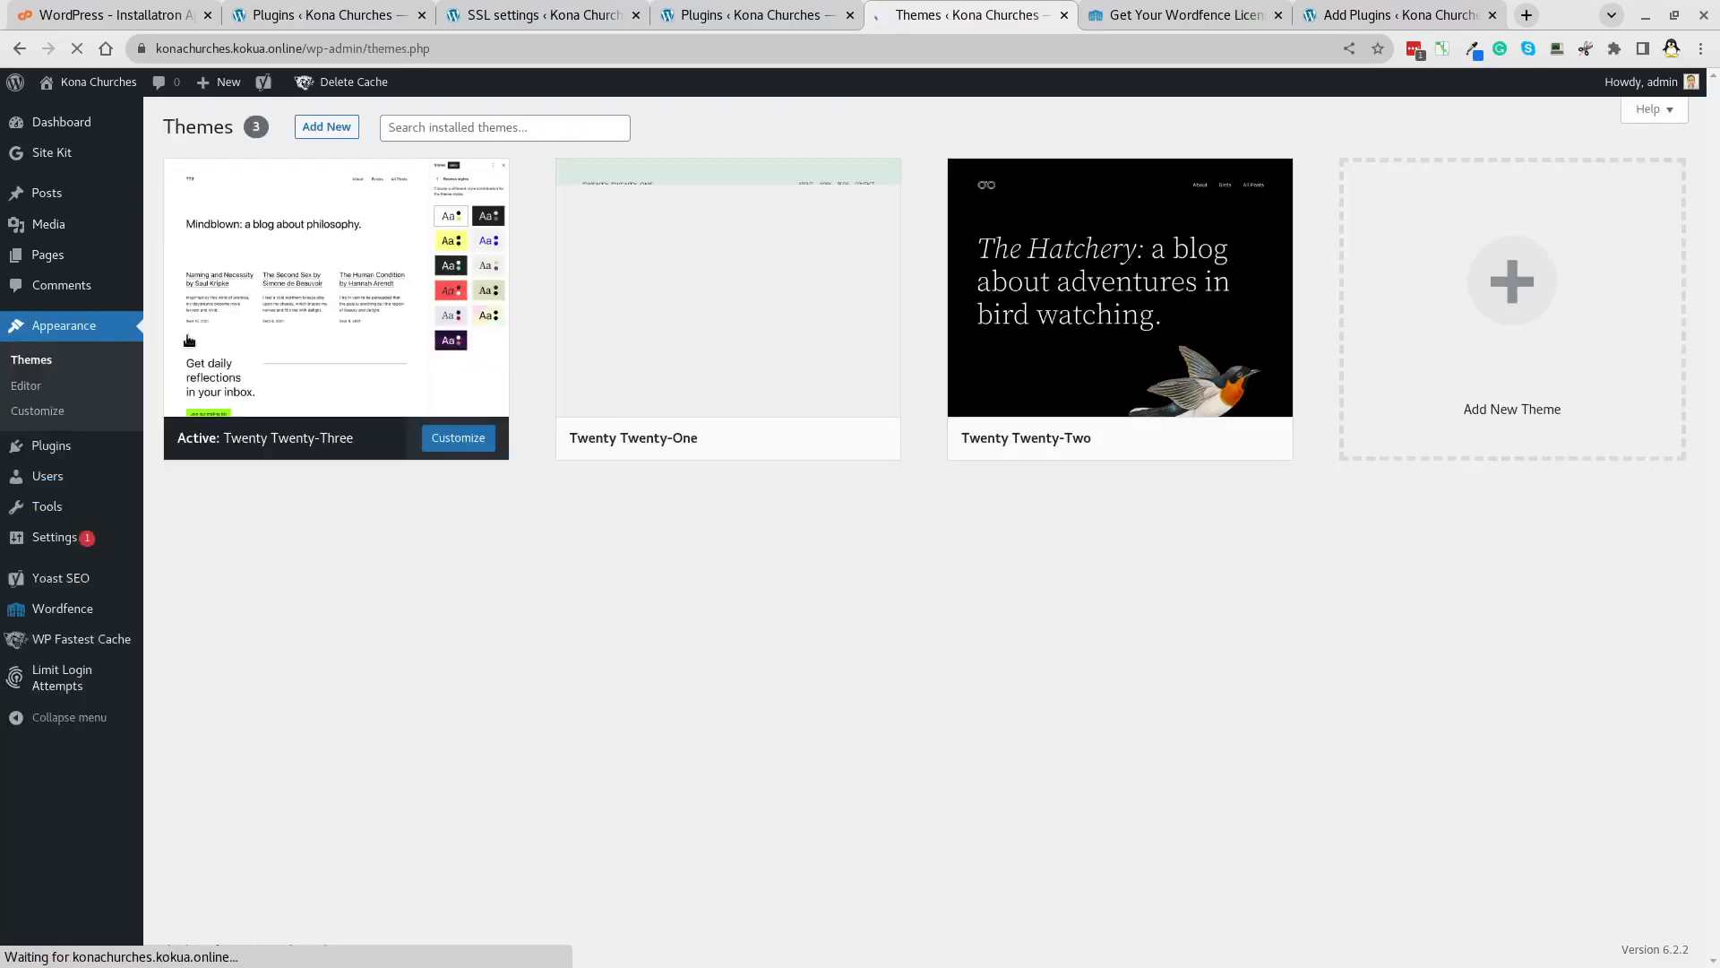
click(325, 127)
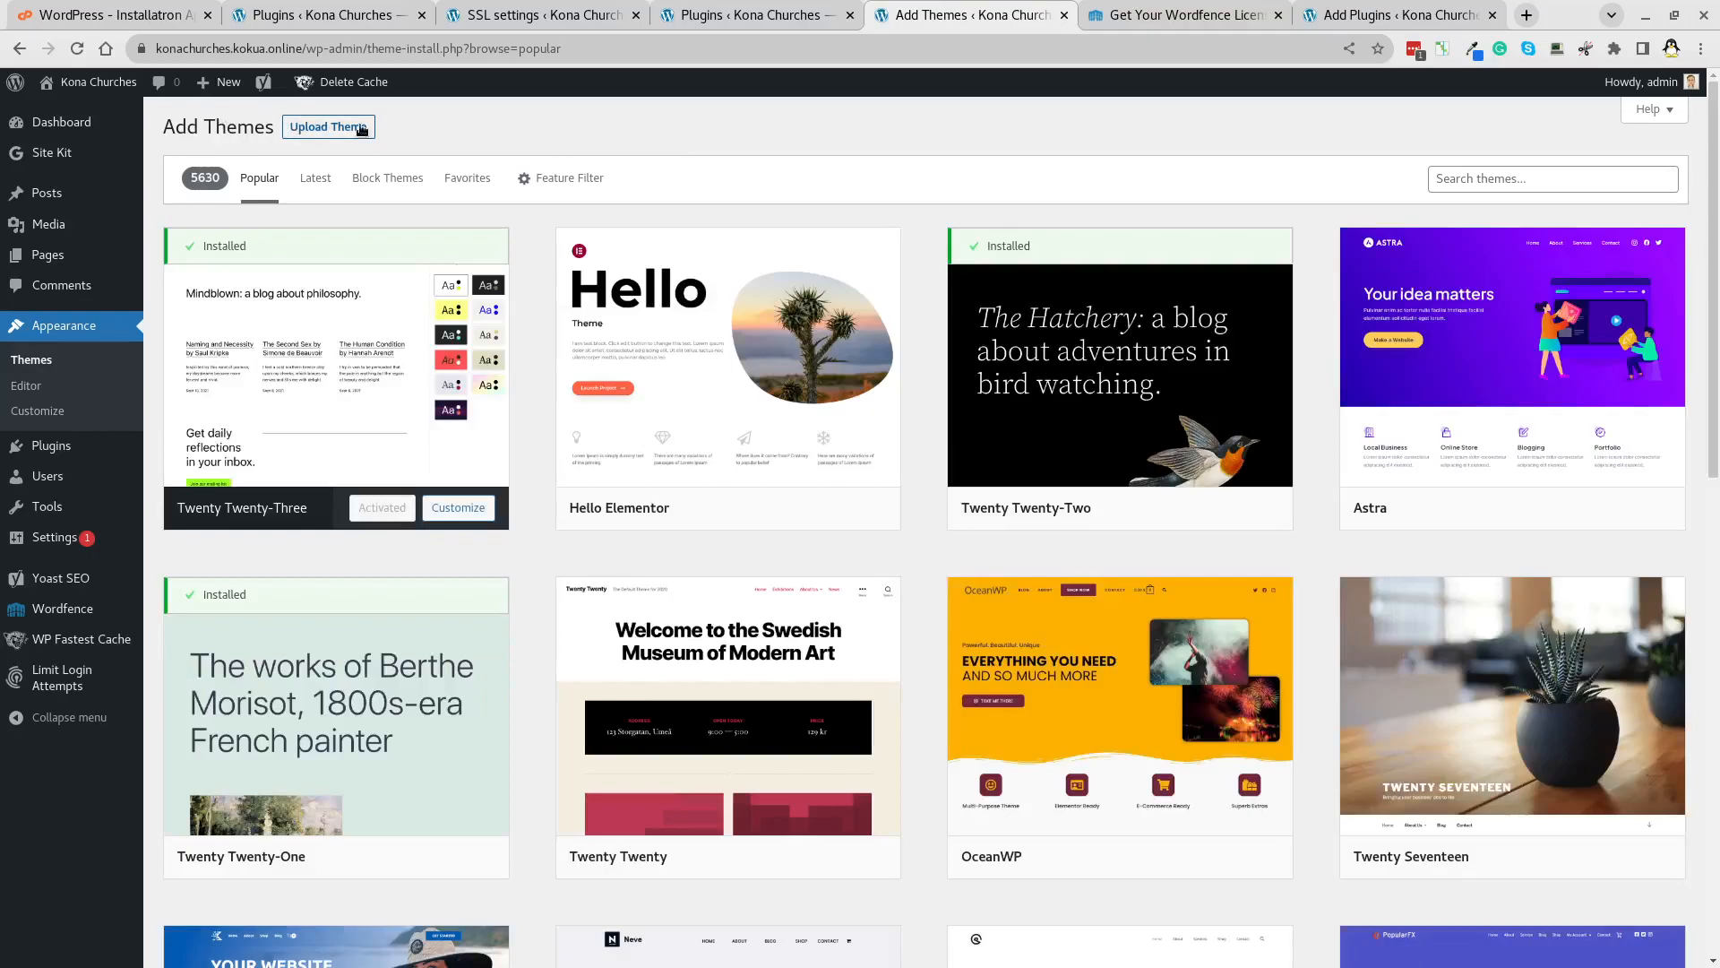
click(362, 130)
Choose the 15.8 MB Divi.zip from Downloads and install it.
click(769, 296)
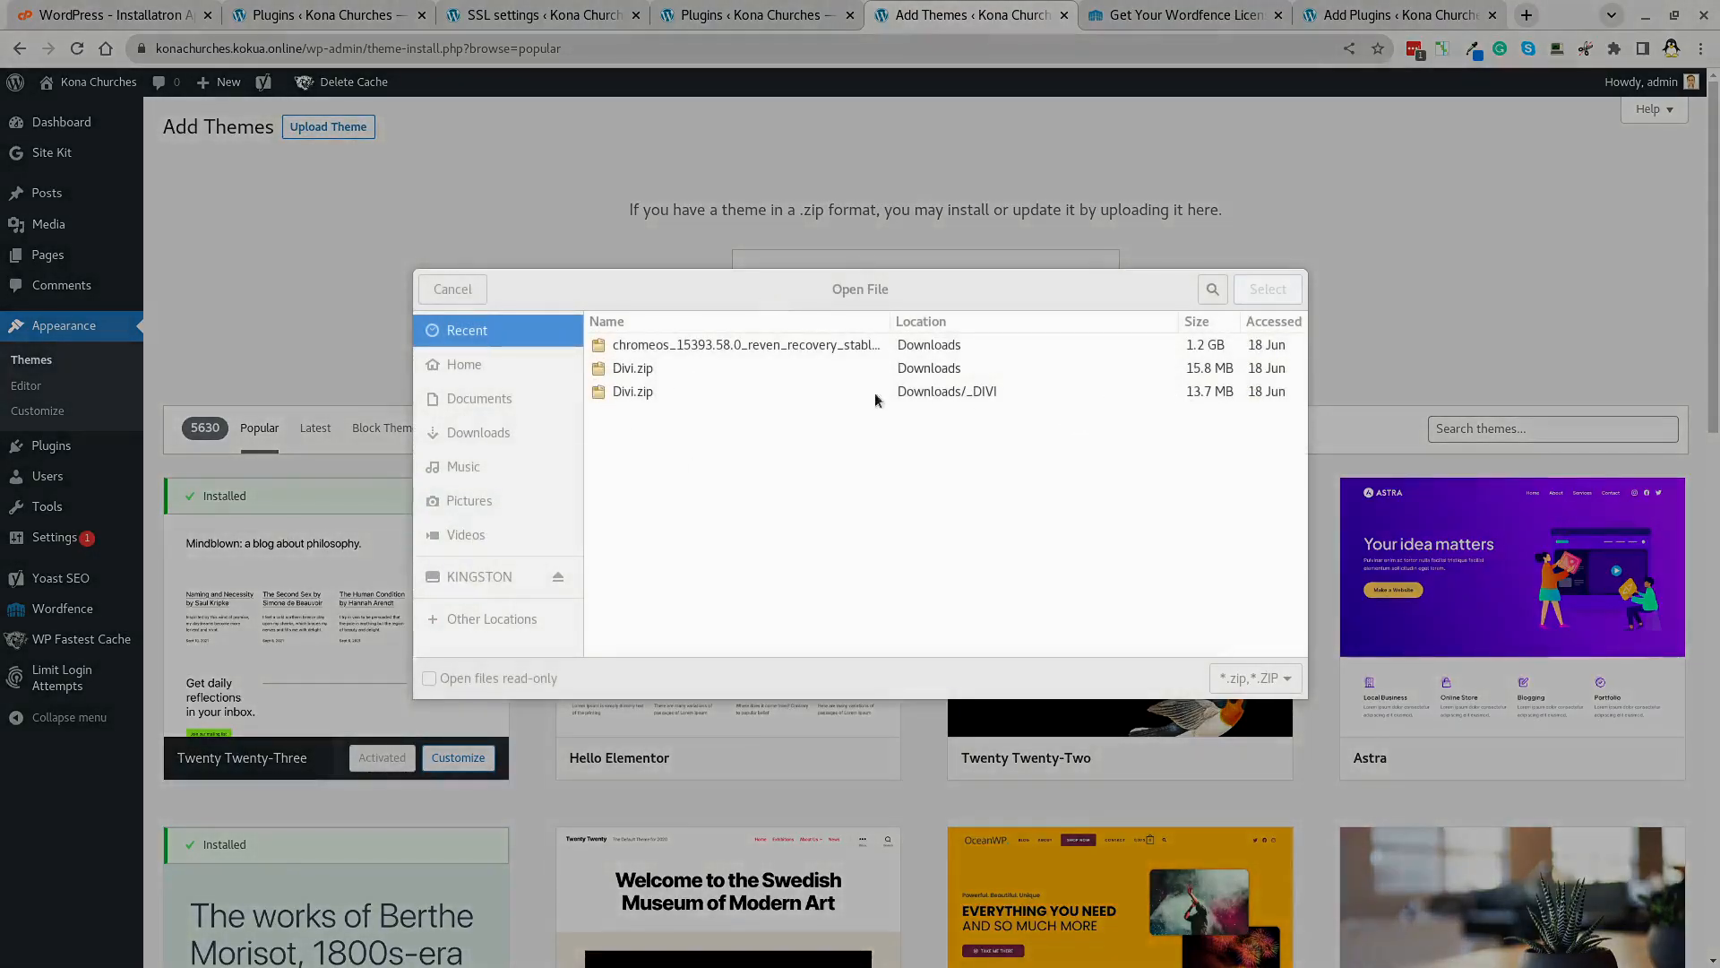
click(609, 376)
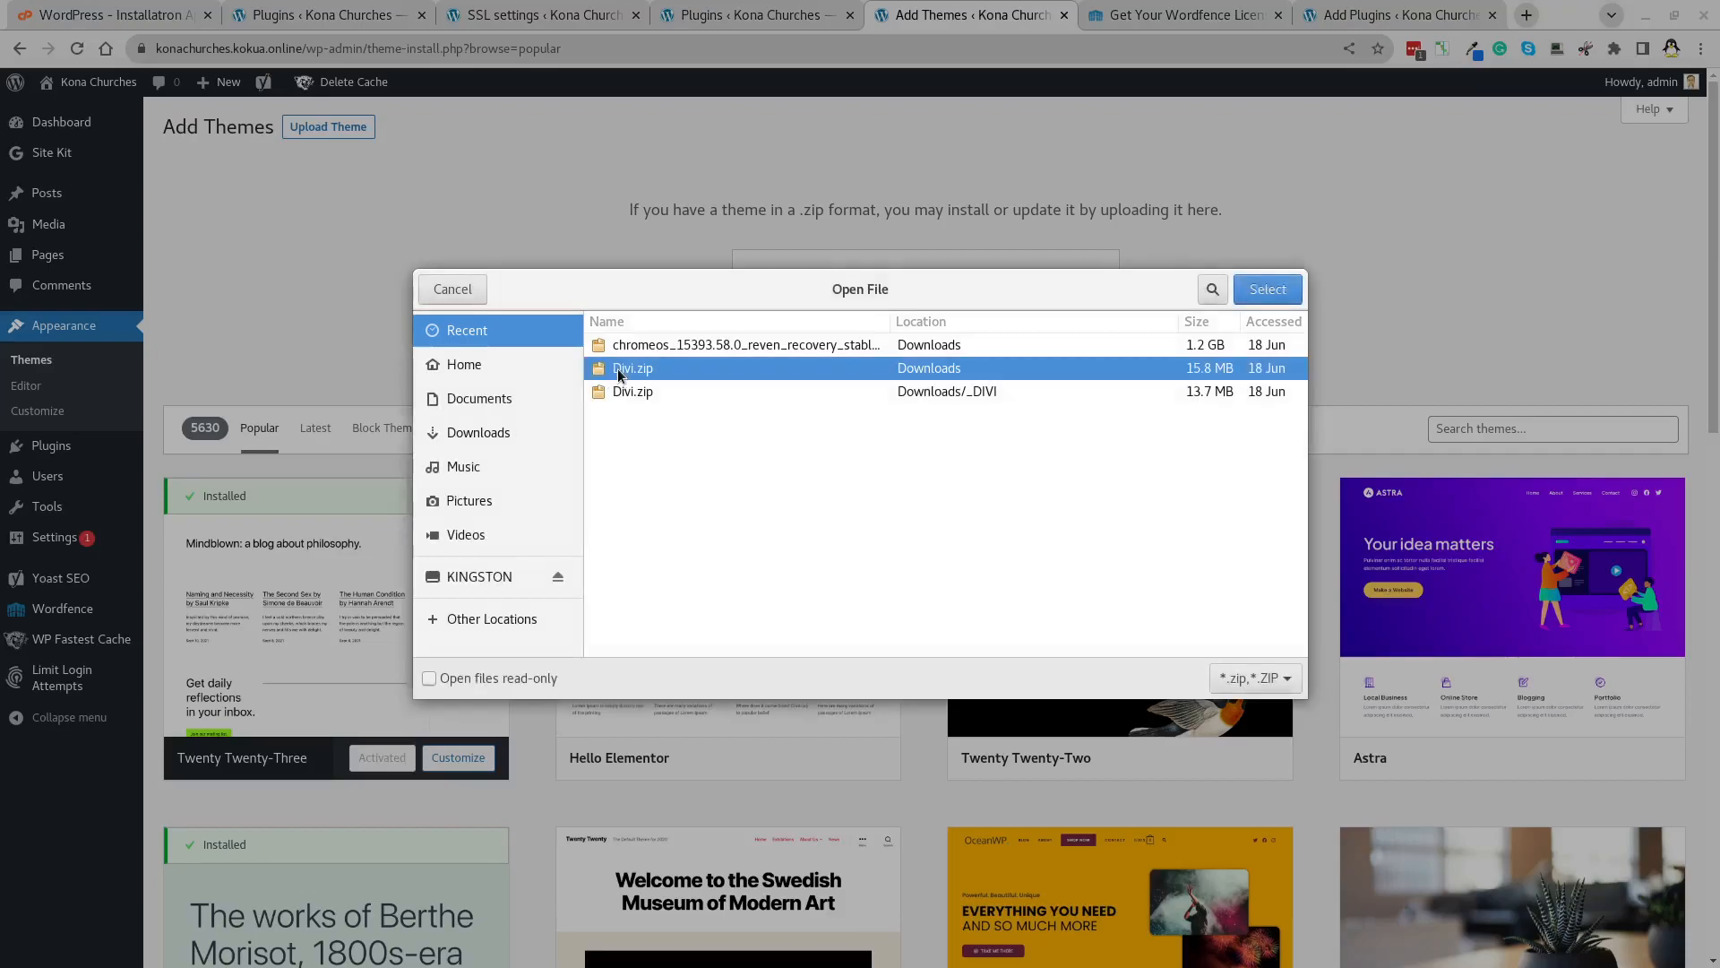
click(1266, 289)
click(1070, 291)
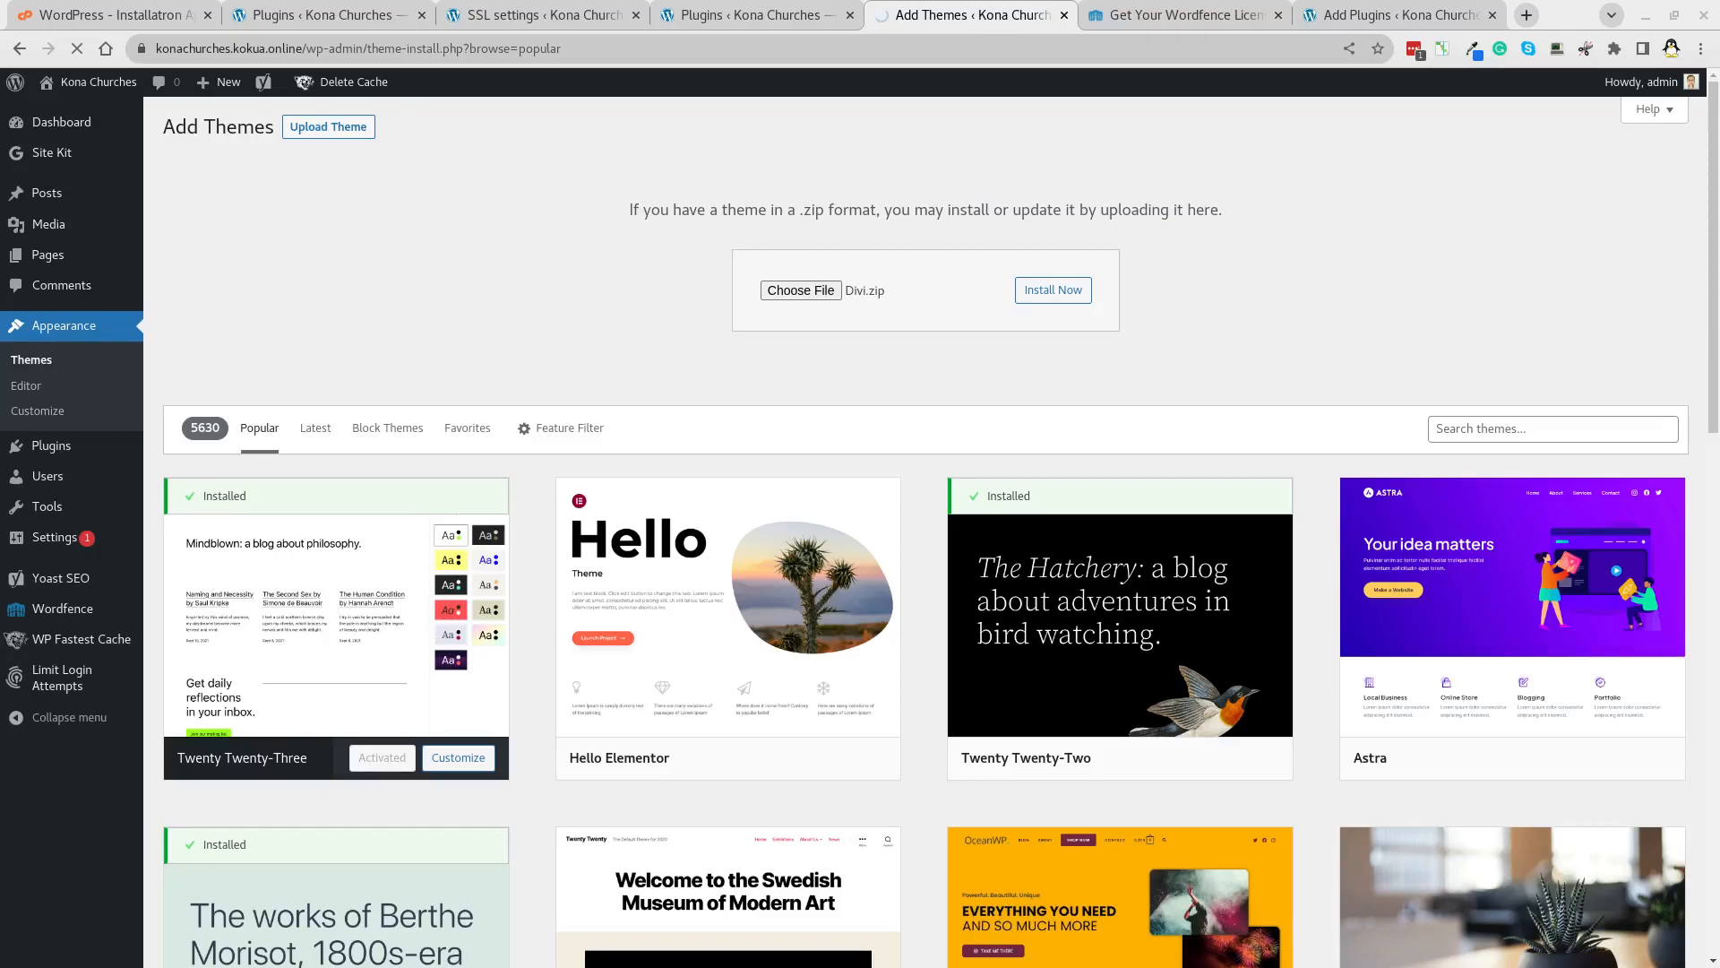
click(1056, 289)
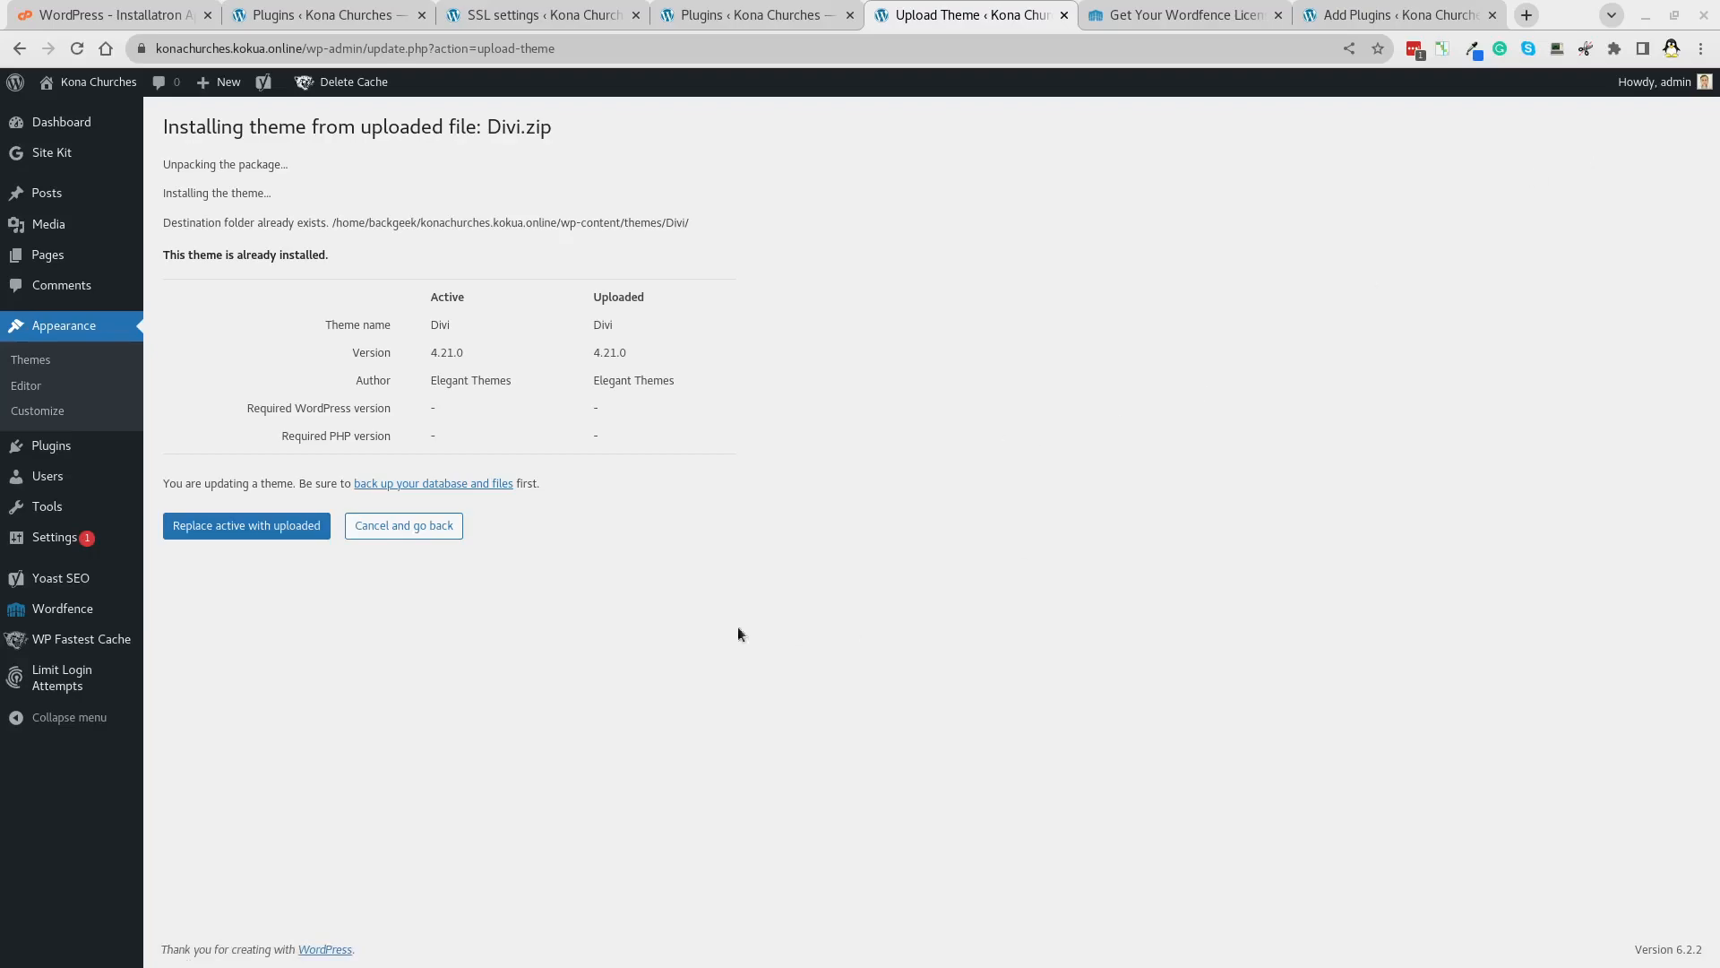
Overwrite the installed Divi theme with the uploaded version and activate it.
click(252, 528)
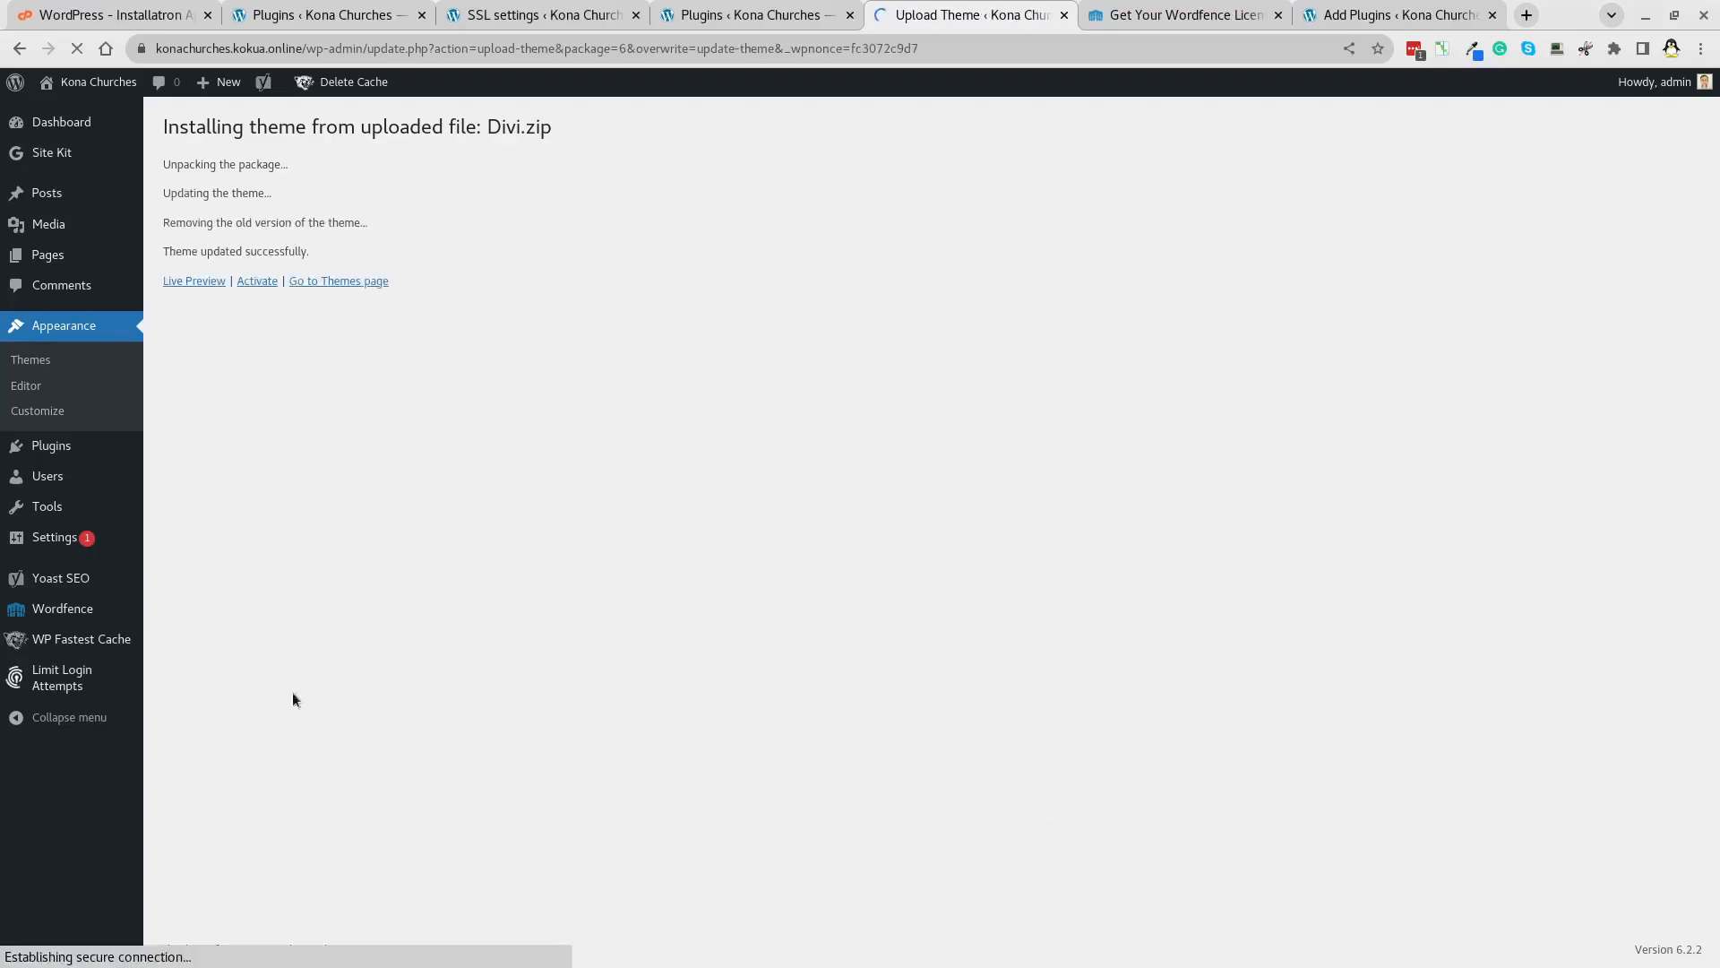
click(266, 283)
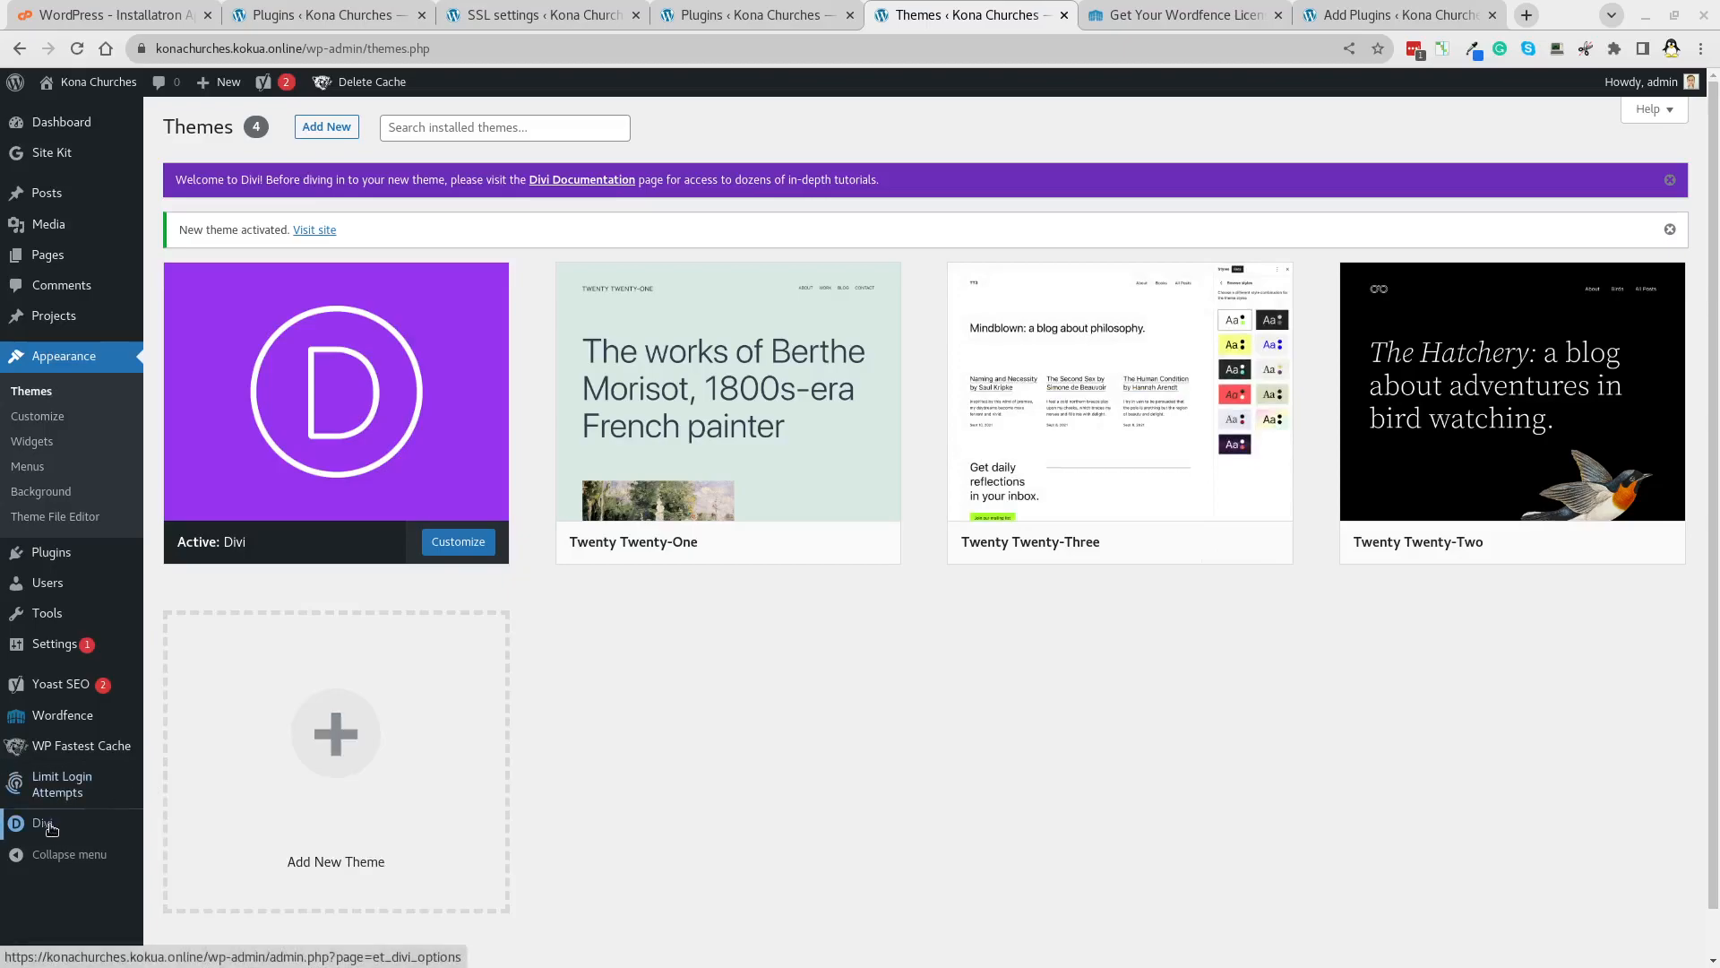
Enter the Elegant Themes username and paste the API key under Divi's Updates options, then save.
mouse_move(67, 829)
click(189, 793)
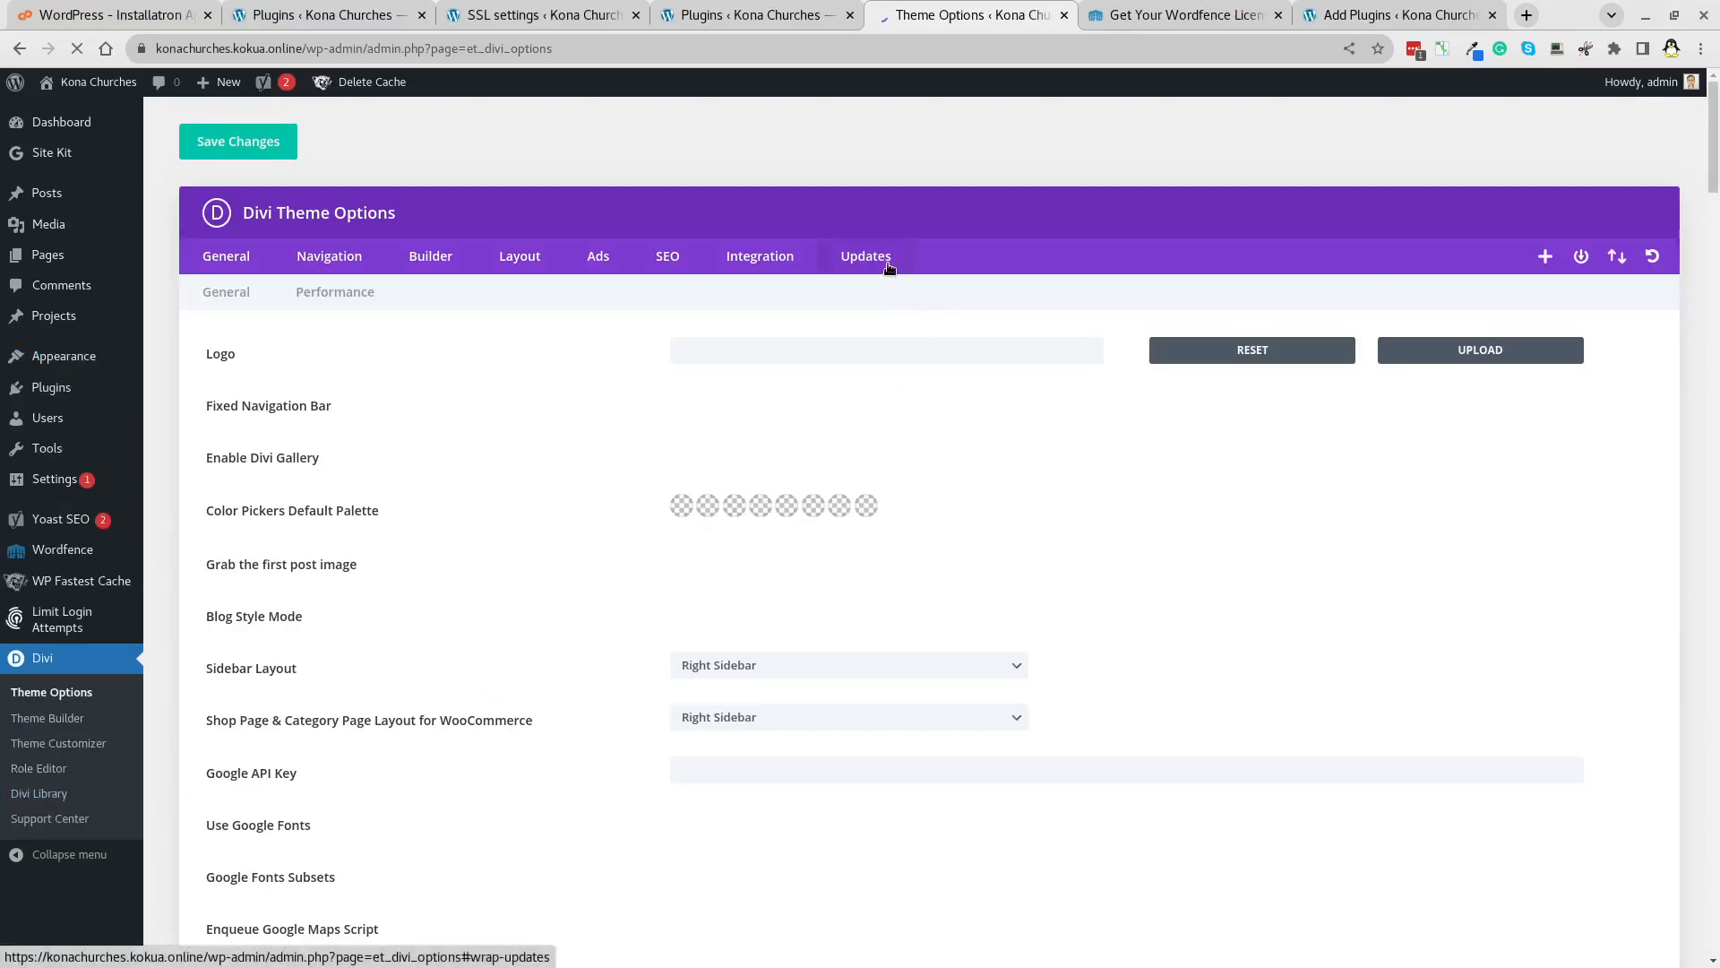
click(862, 258)
click(794, 346)
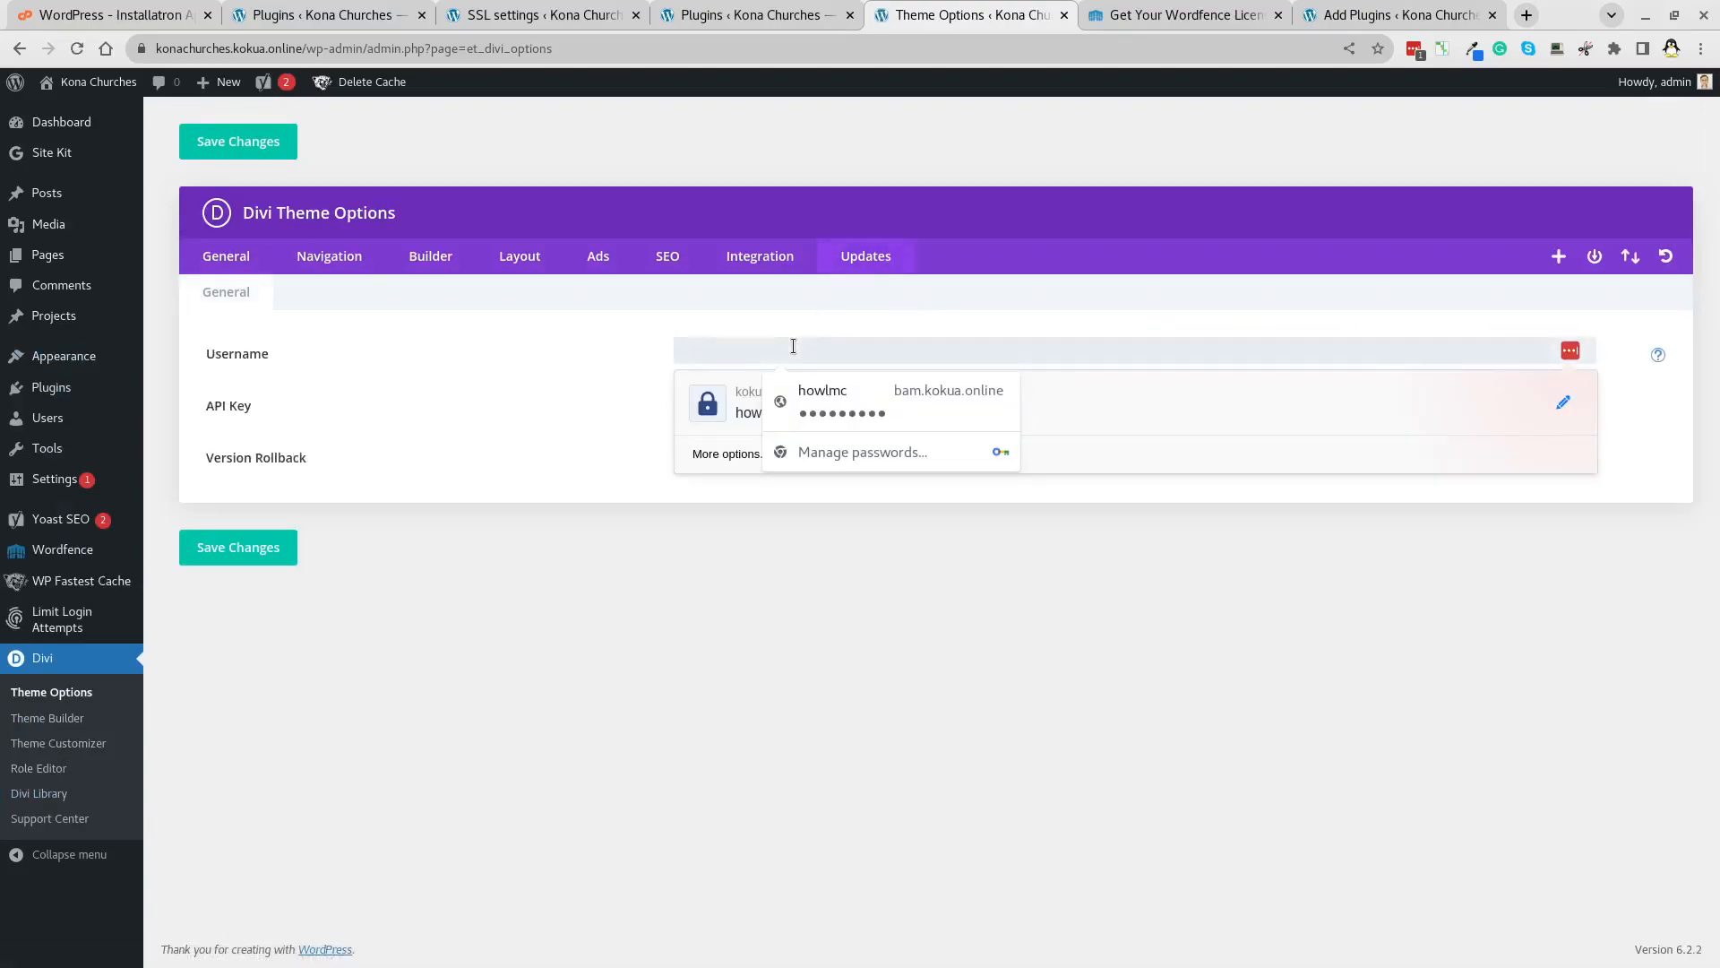
text(••••••••)
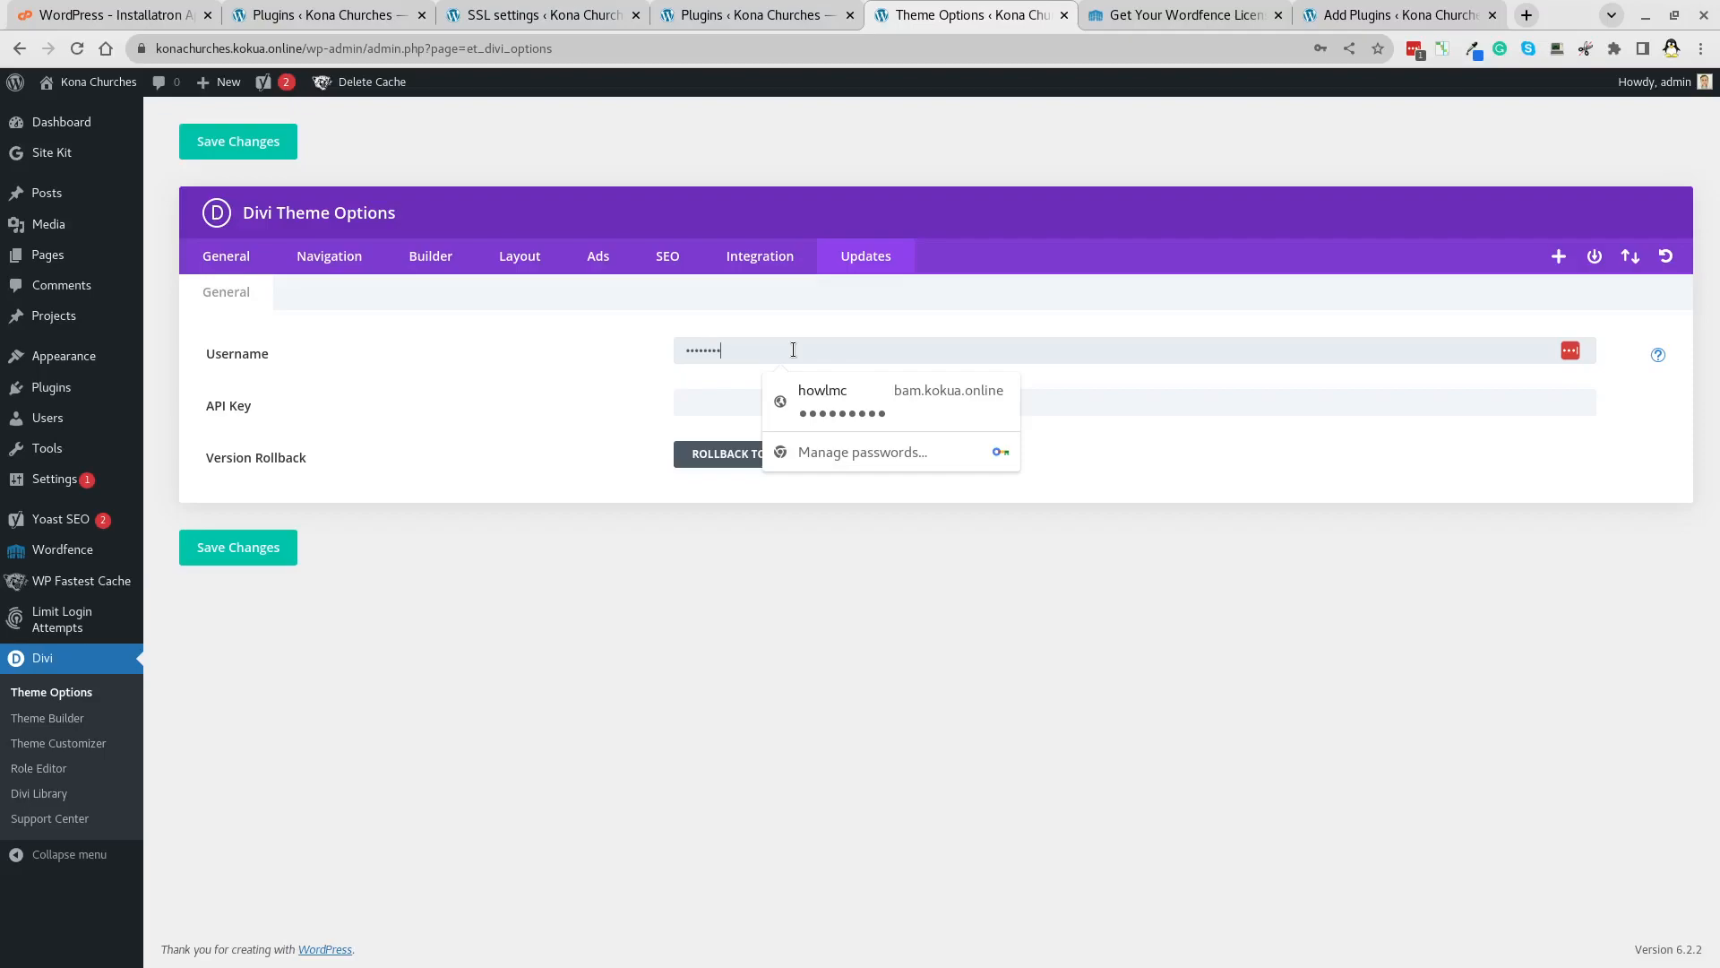
key(Tab)
key(ctrl+v)
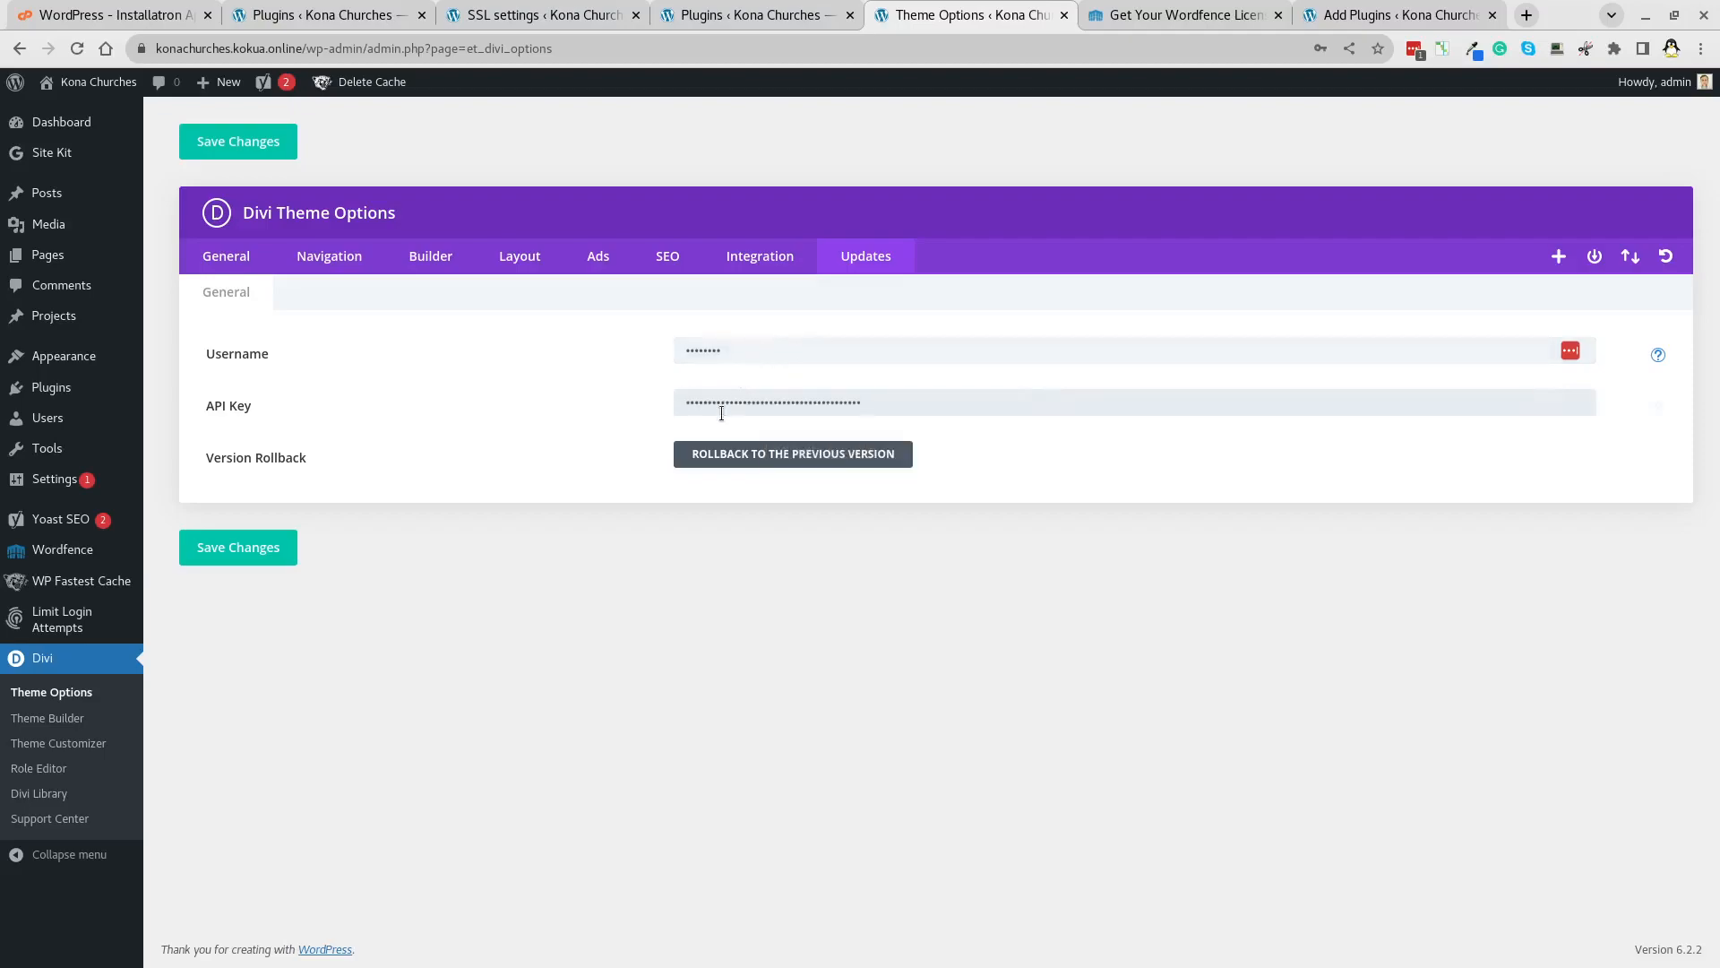
click(211, 545)
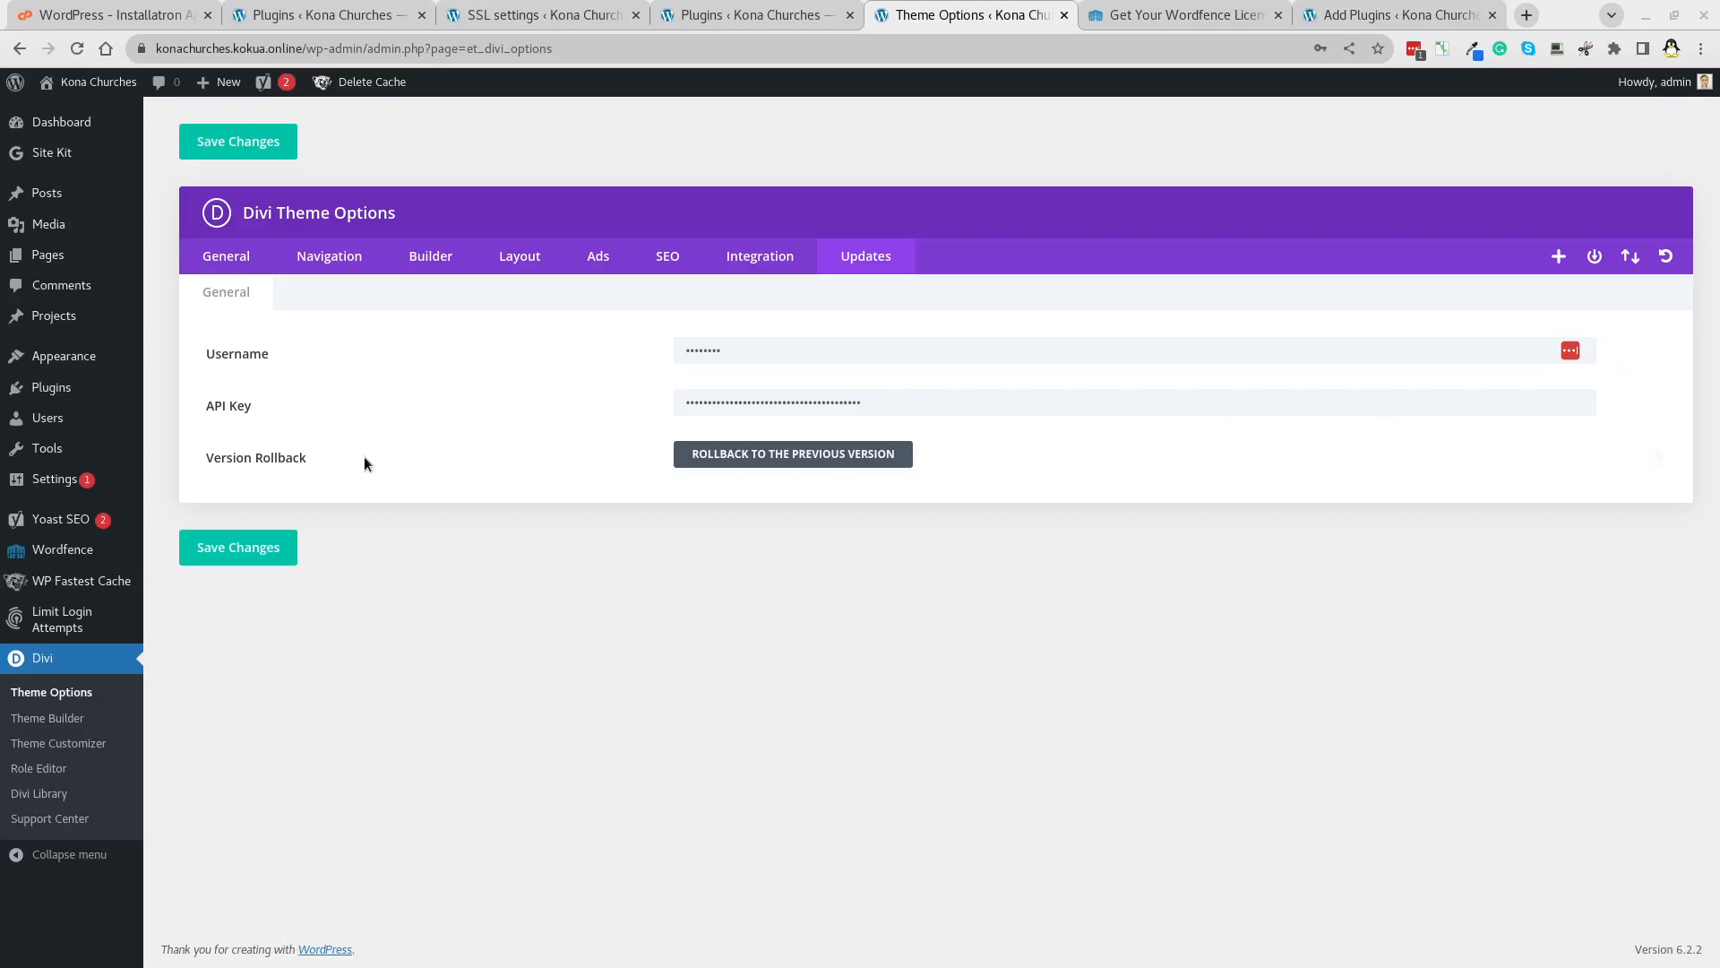
Re-save the update settings and paste the Google API key into Divi's General options.
click(283, 556)
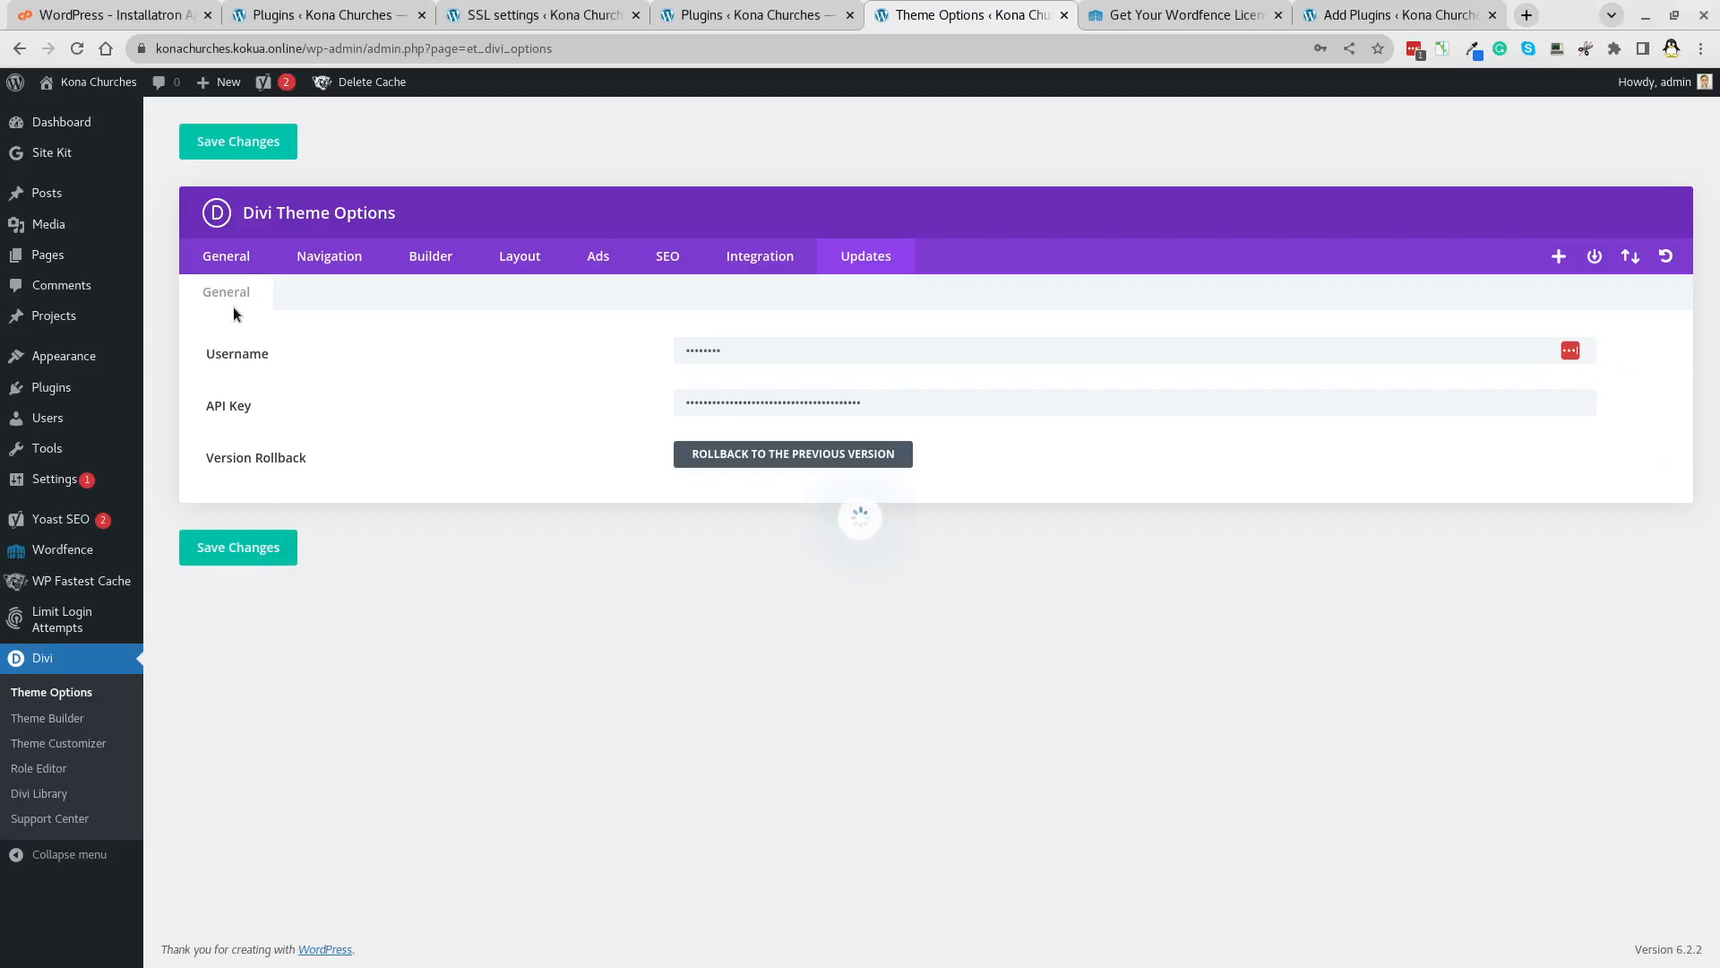
click(222, 260)
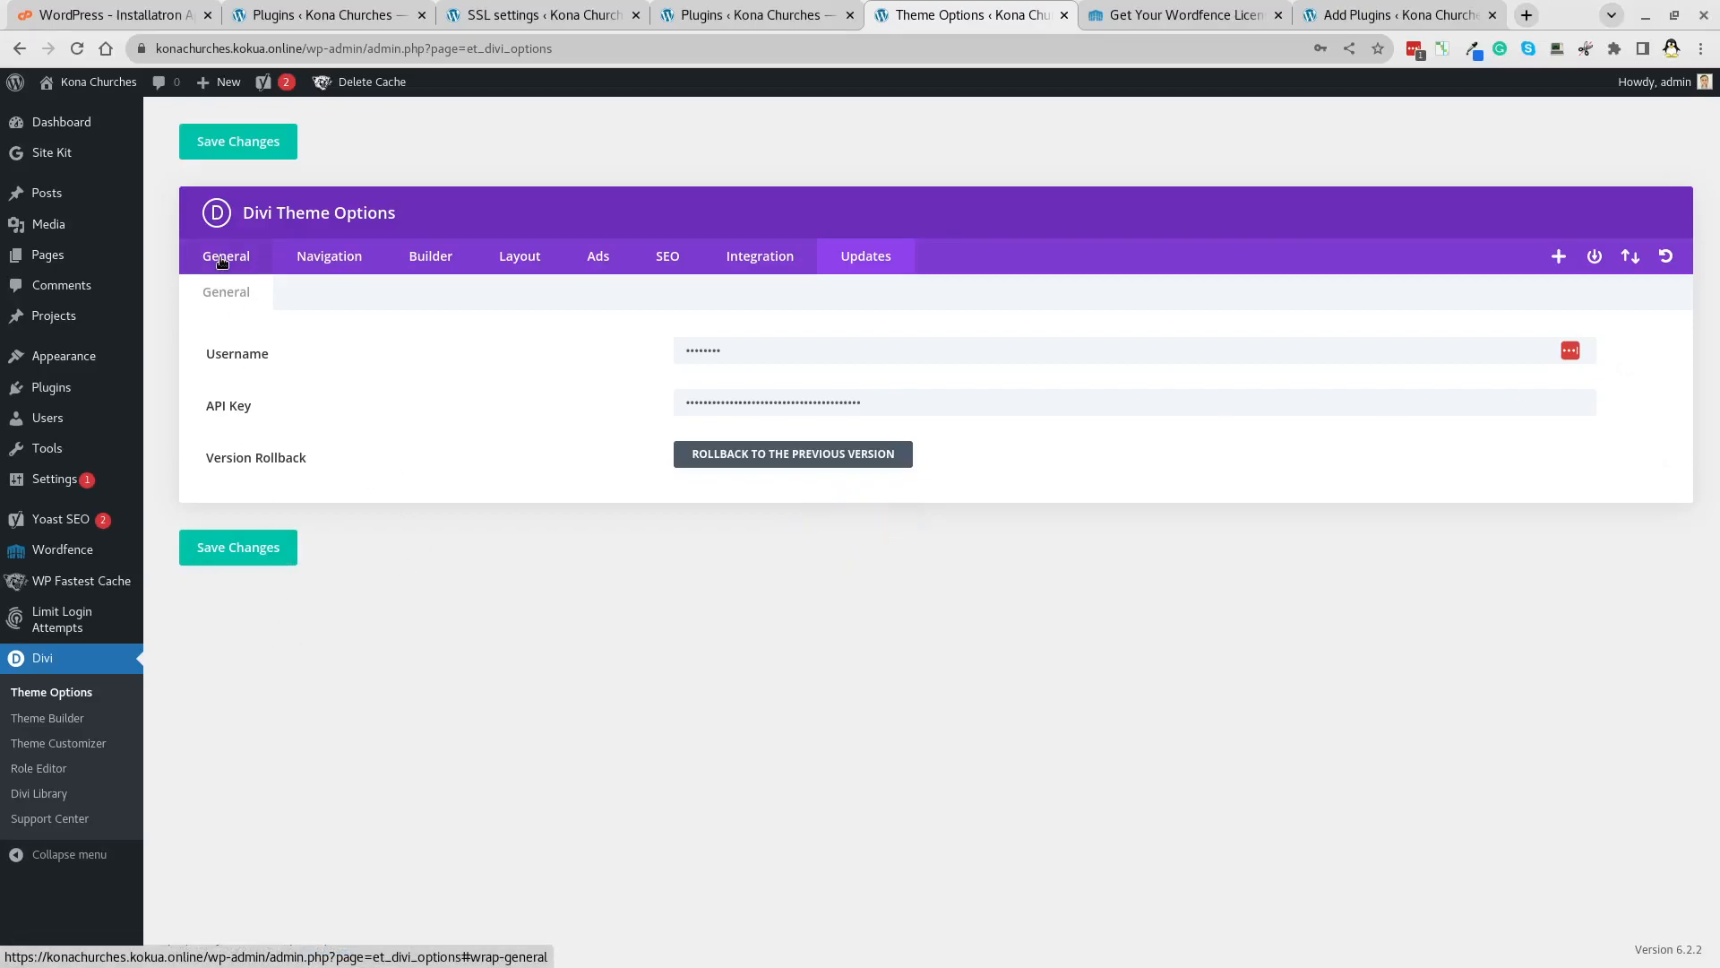
click(825, 770)
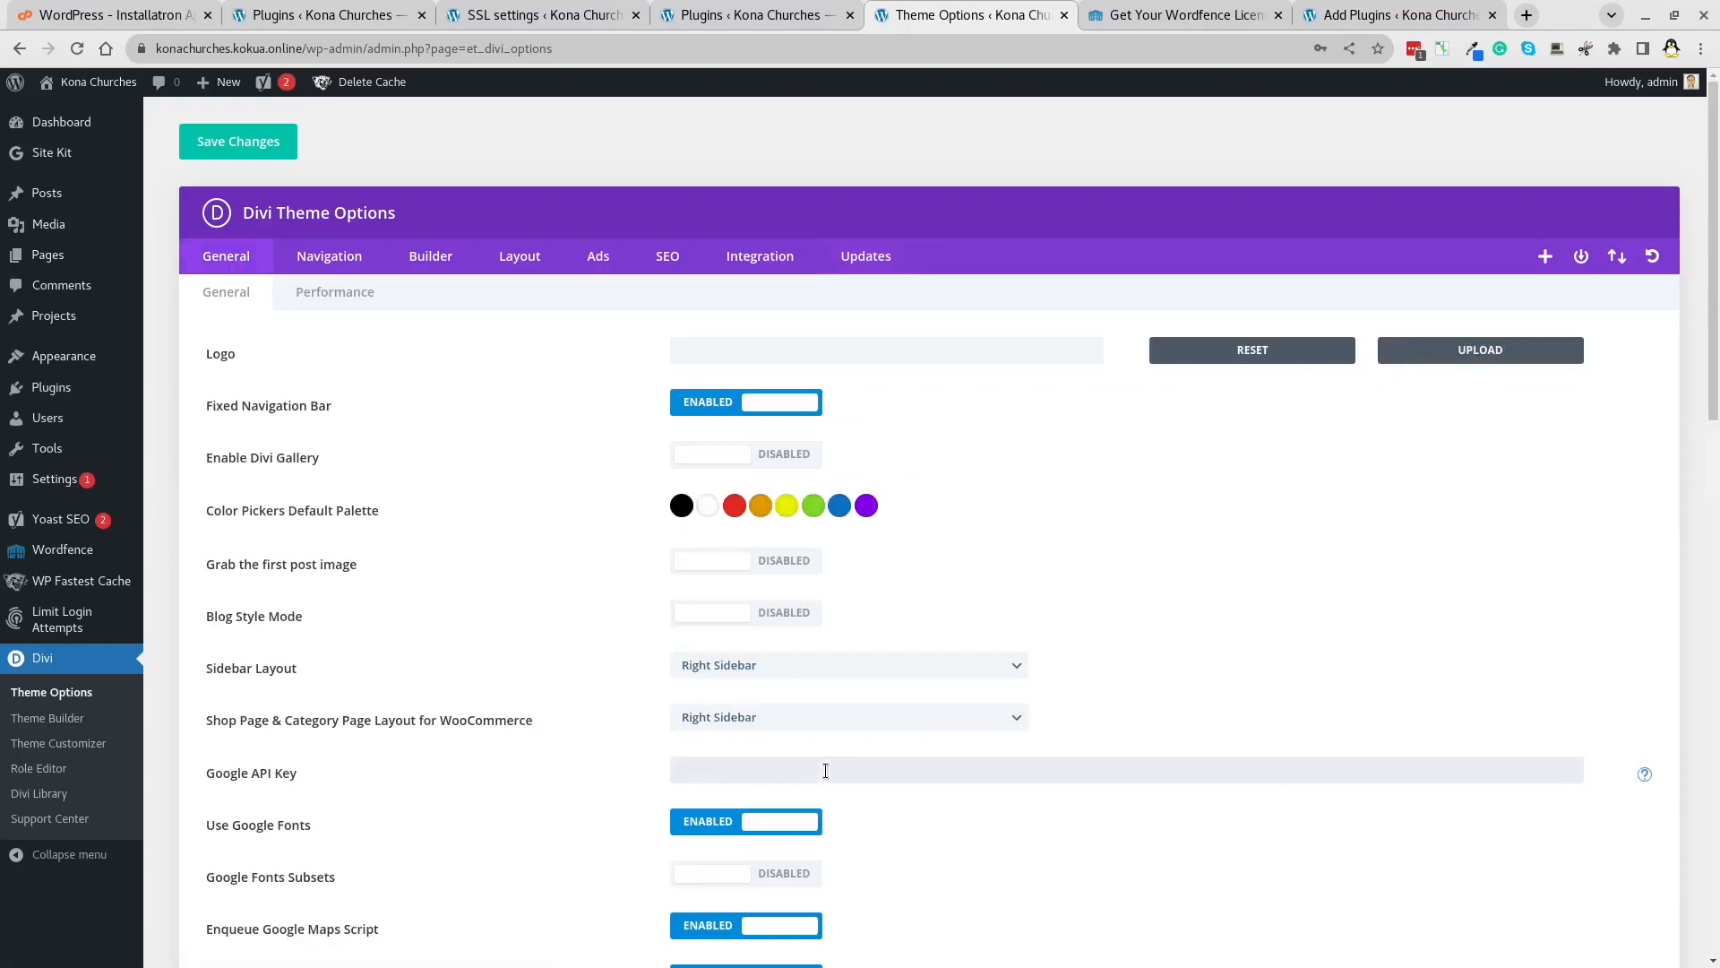
key(ctrl+v)
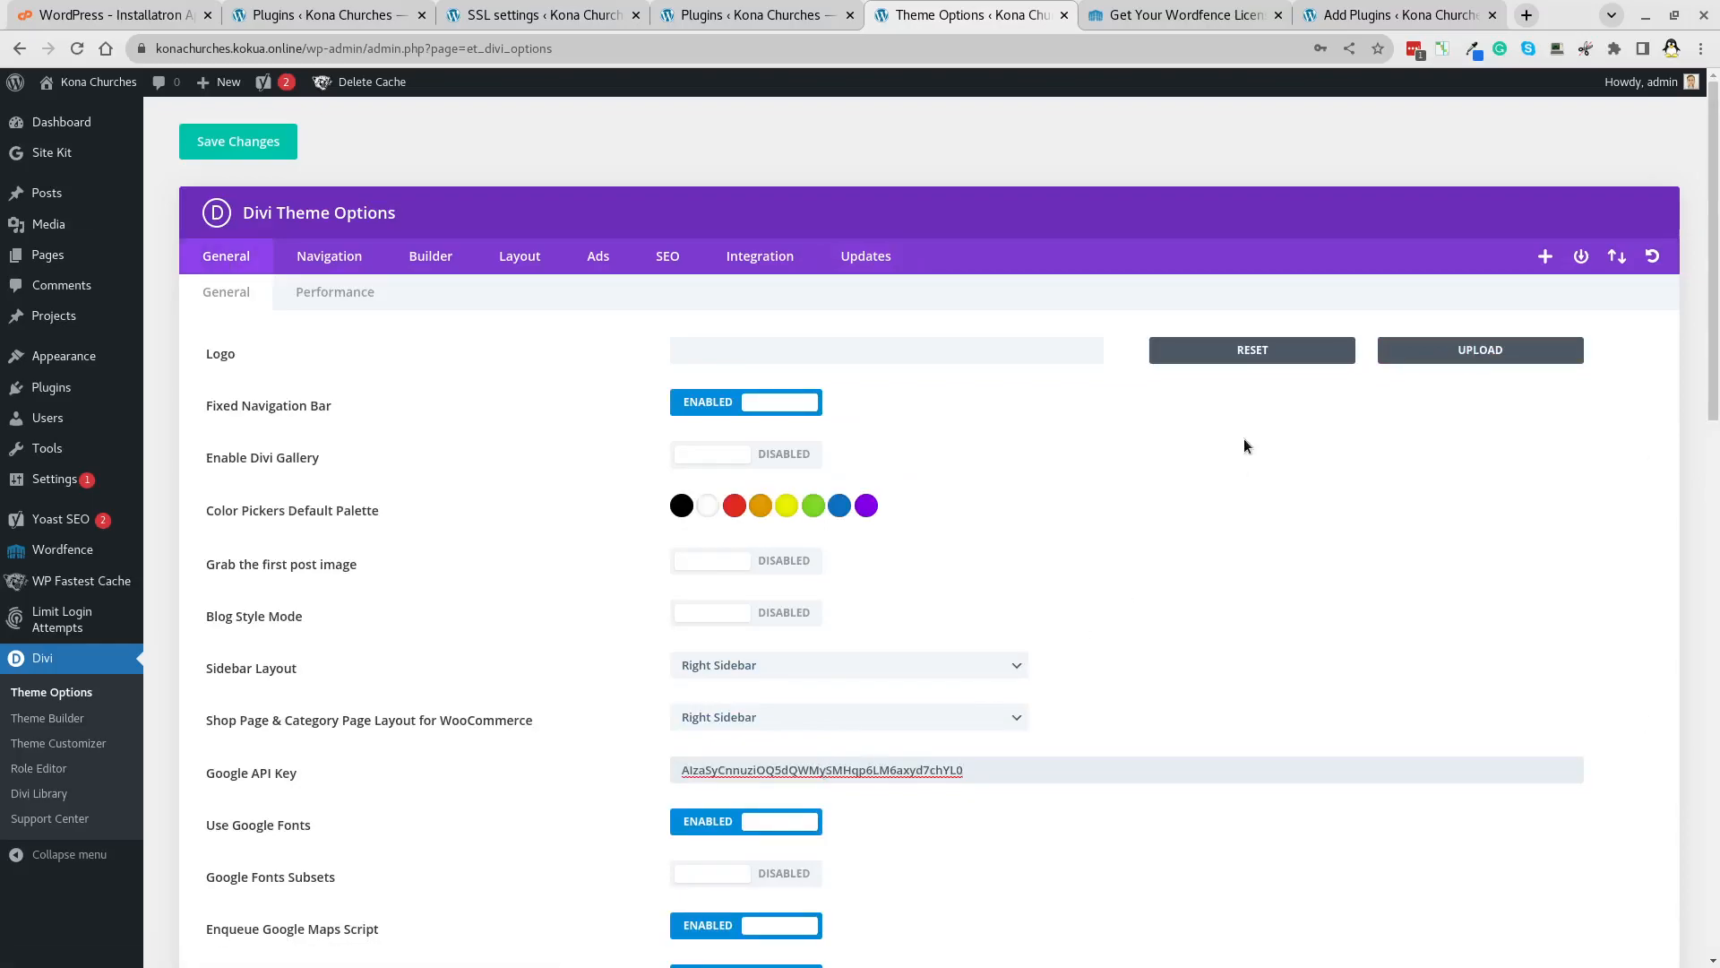
Paste custom CSS widening the drop-down and mobile menus, then save the General options.
scroll(1244, 445, down, 15)
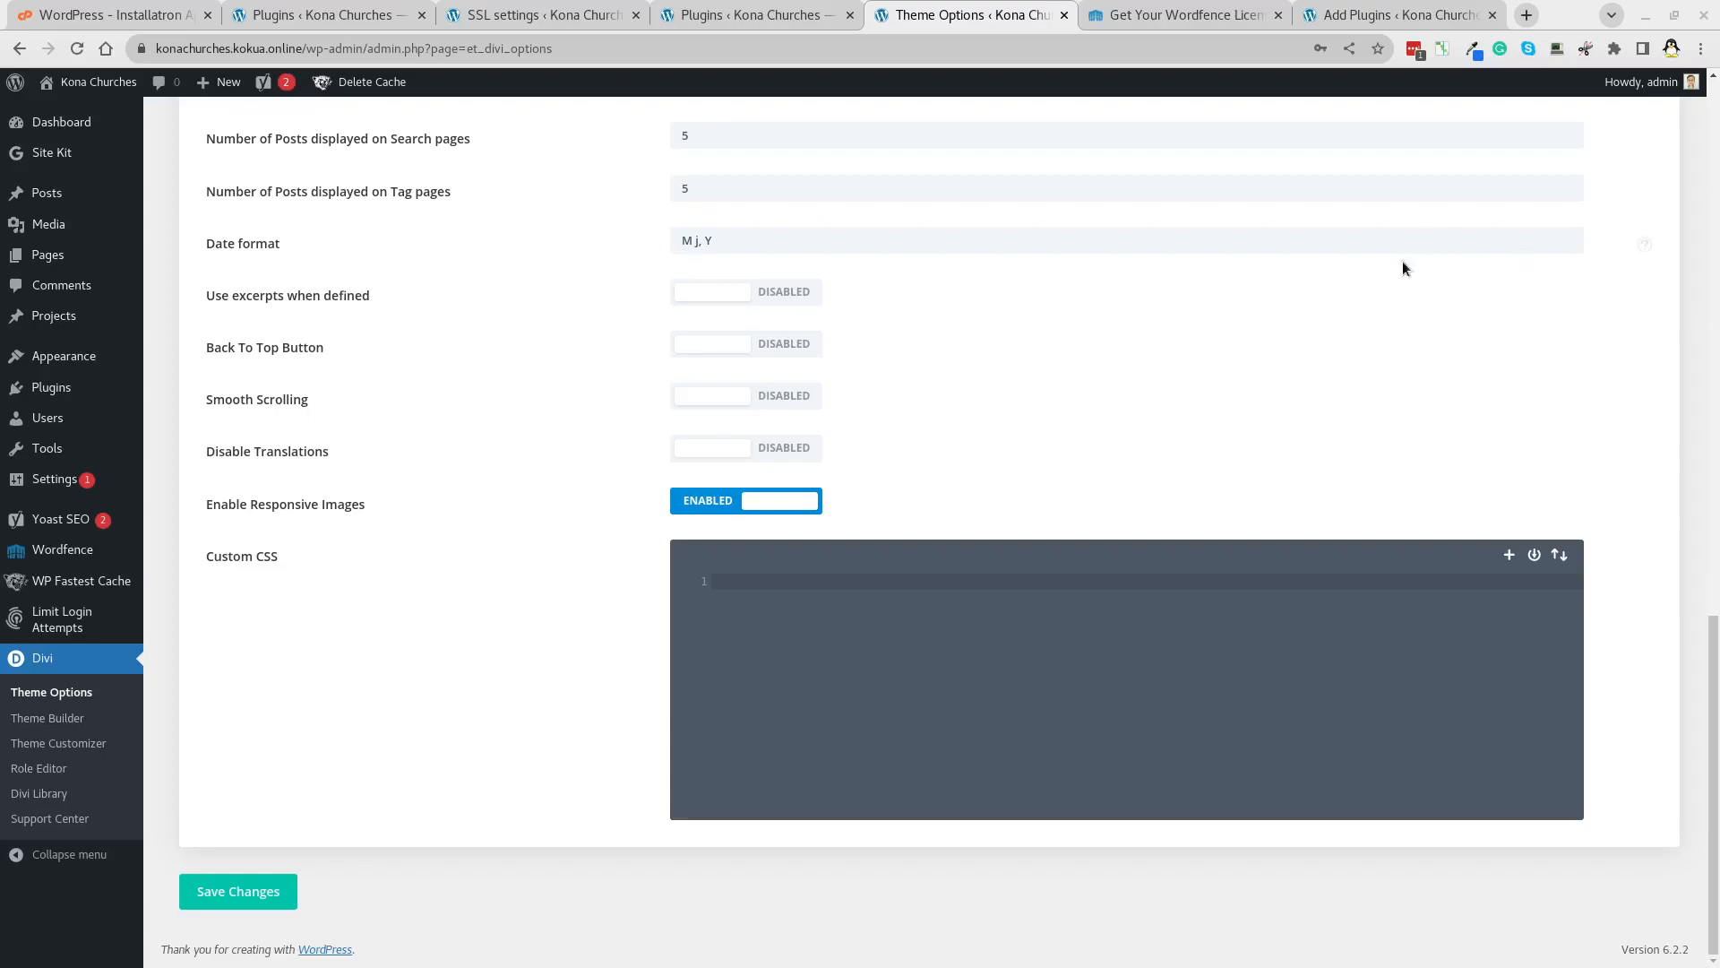
click(860, 581)
key(ctrl+v)
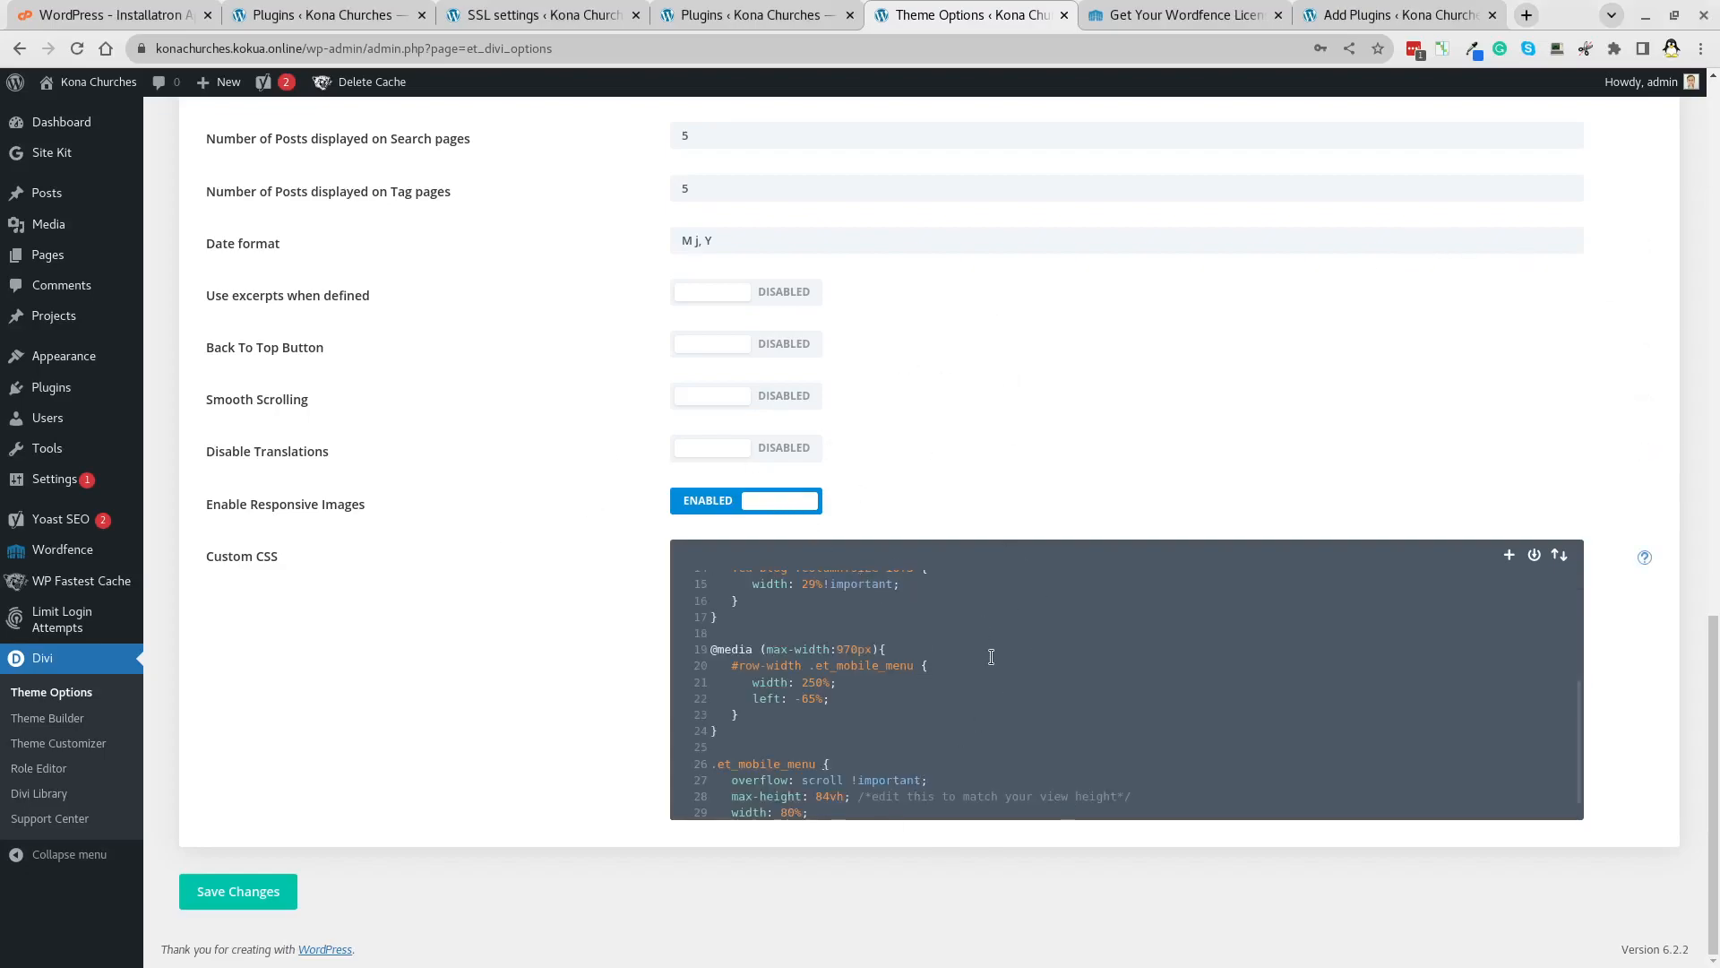
scroll(991, 657, up, 2)
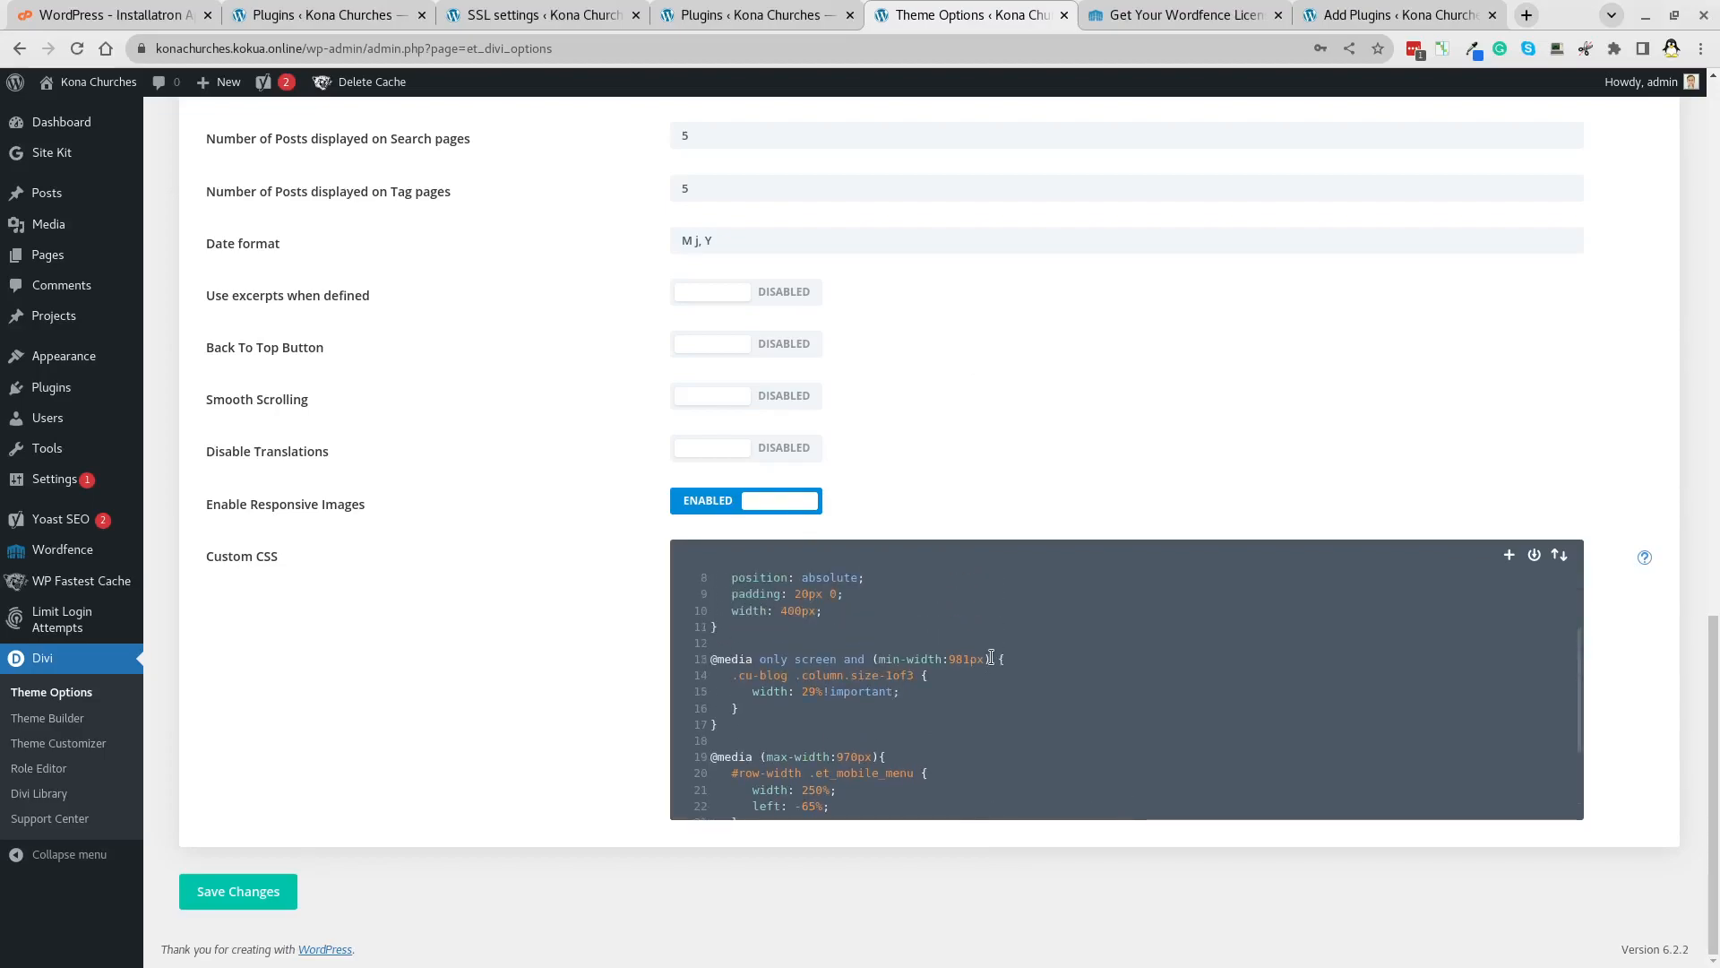
scroll(991, 658, up, 3)
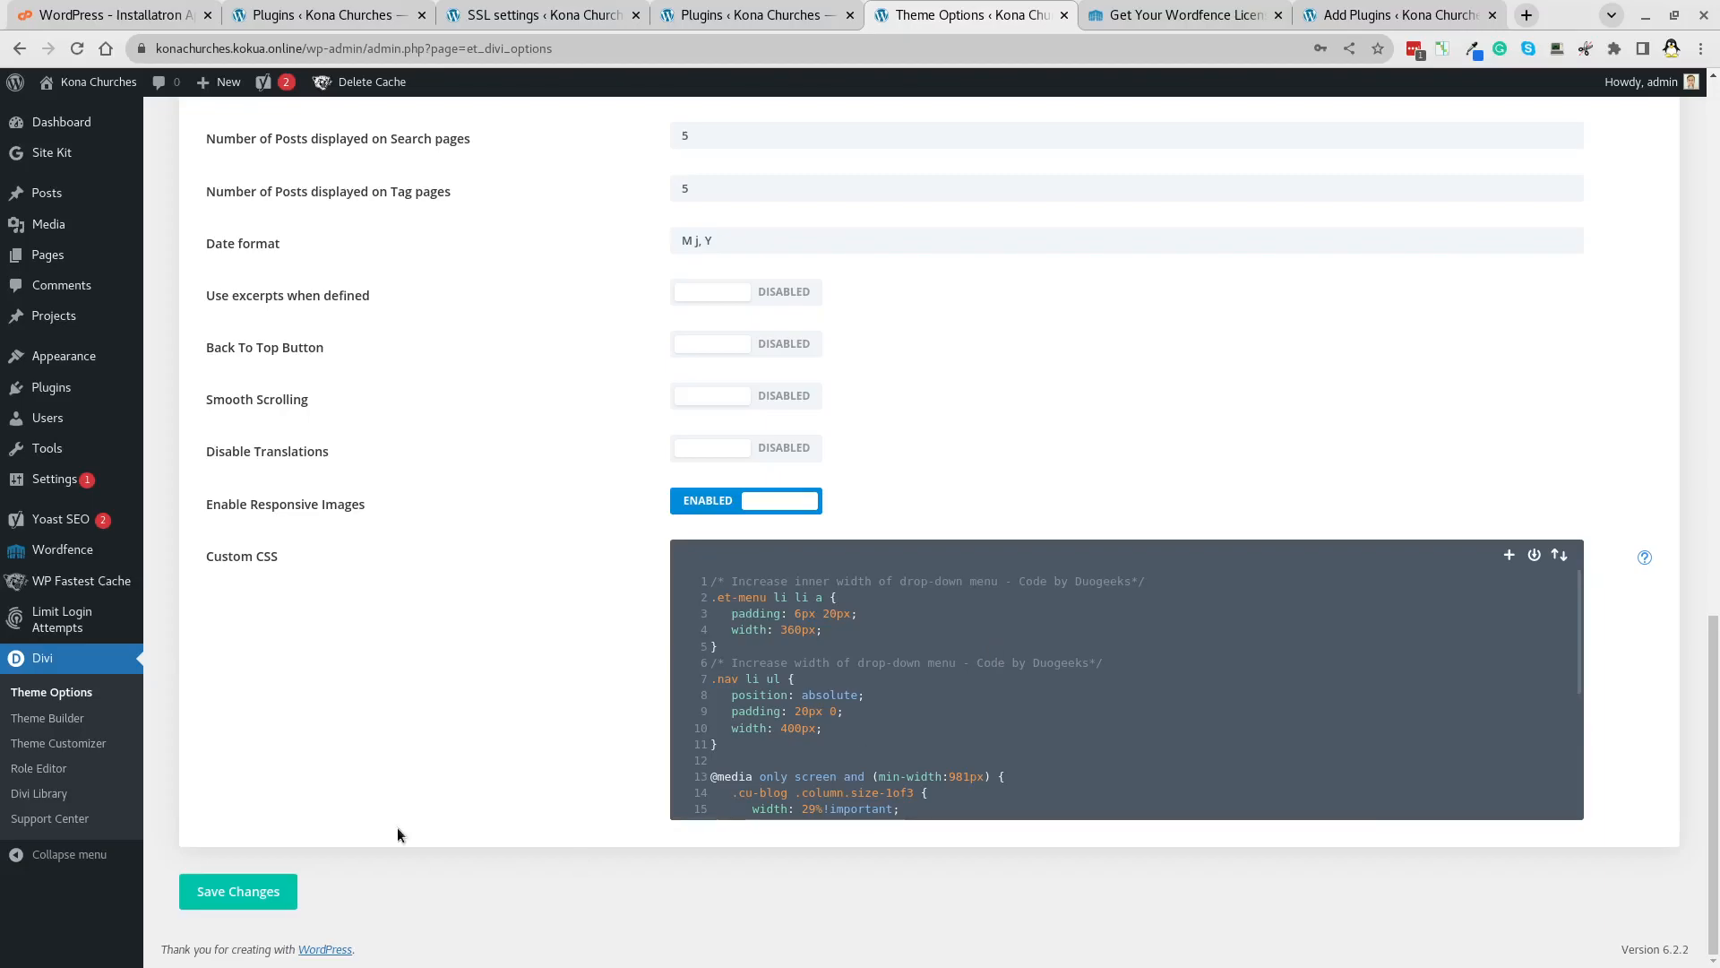
click(258, 897)
scroll(987, 319, up, 20)
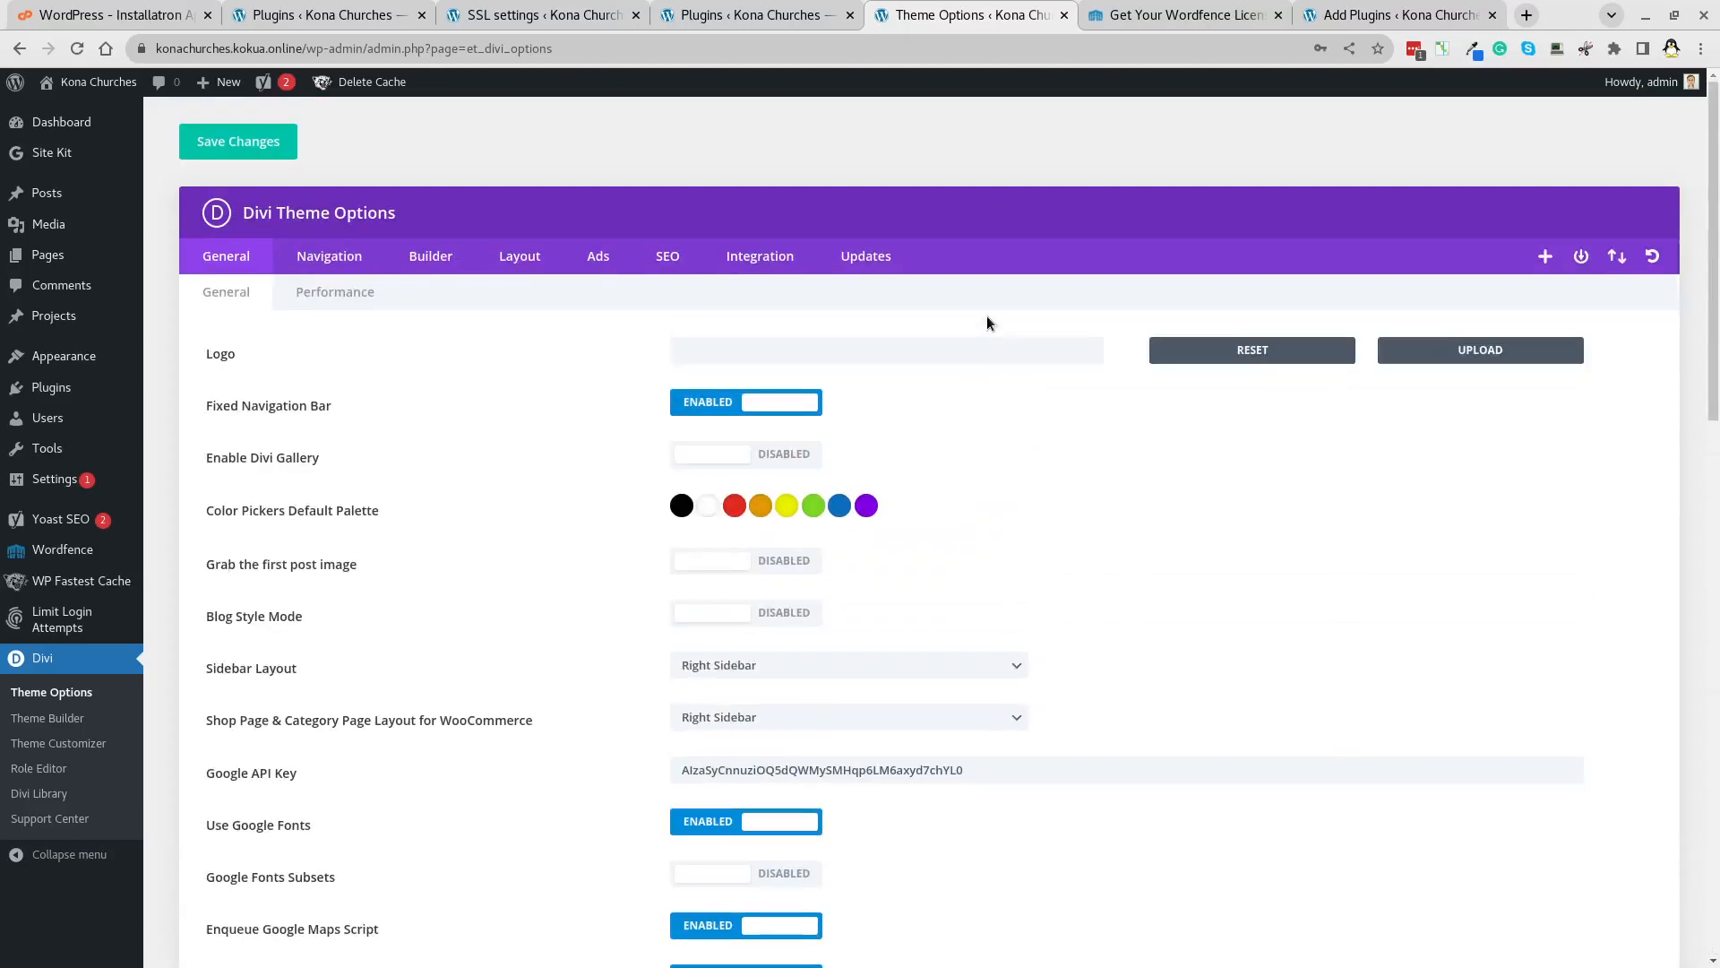
In Builder > Advanced, clear static CSS, disable Static CSS File Generation, save, and open Theme Builder.
click(434, 255)
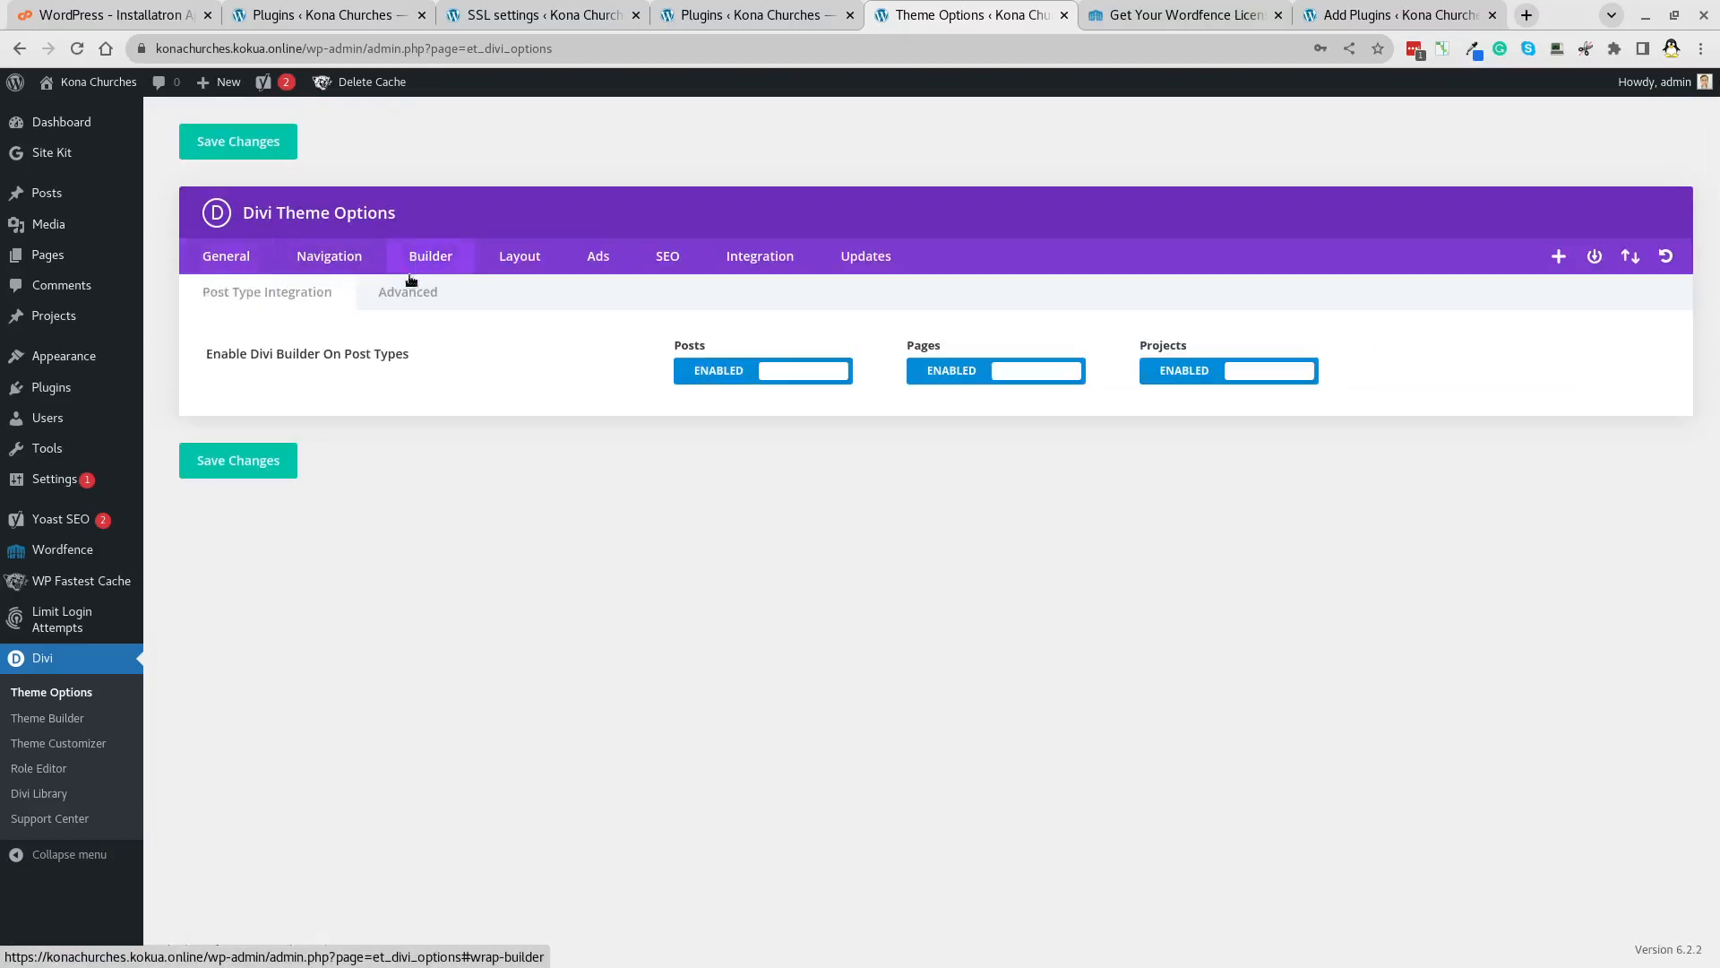
click(408, 292)
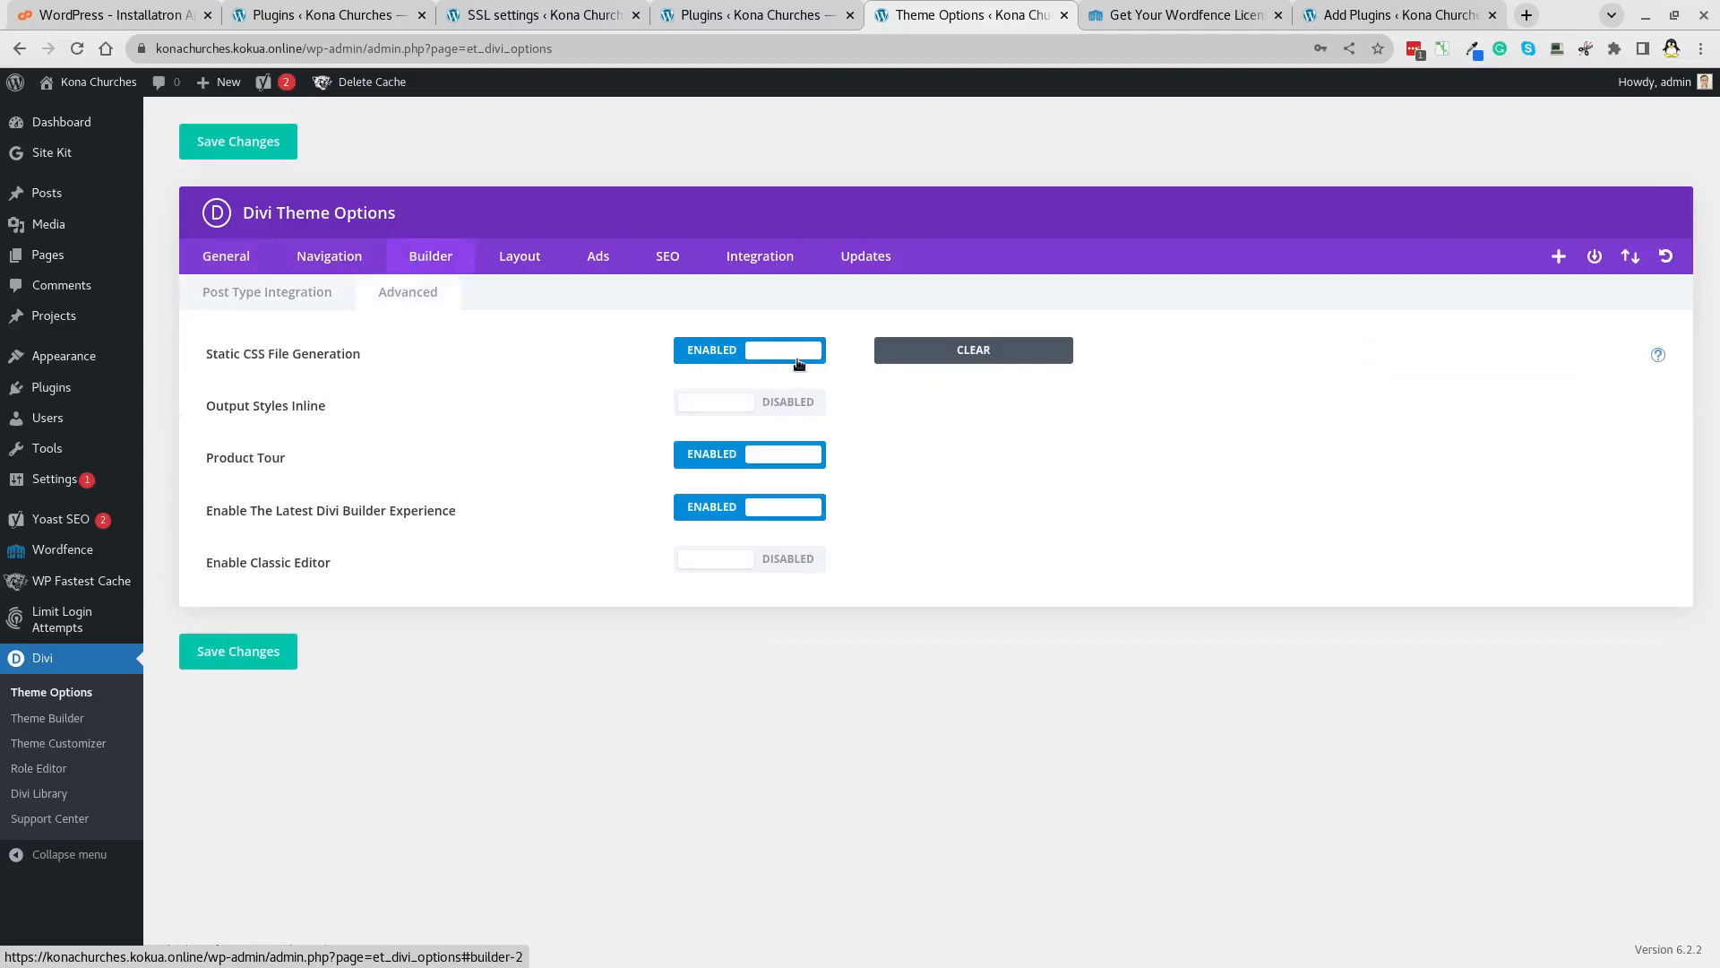
click(993, 350)
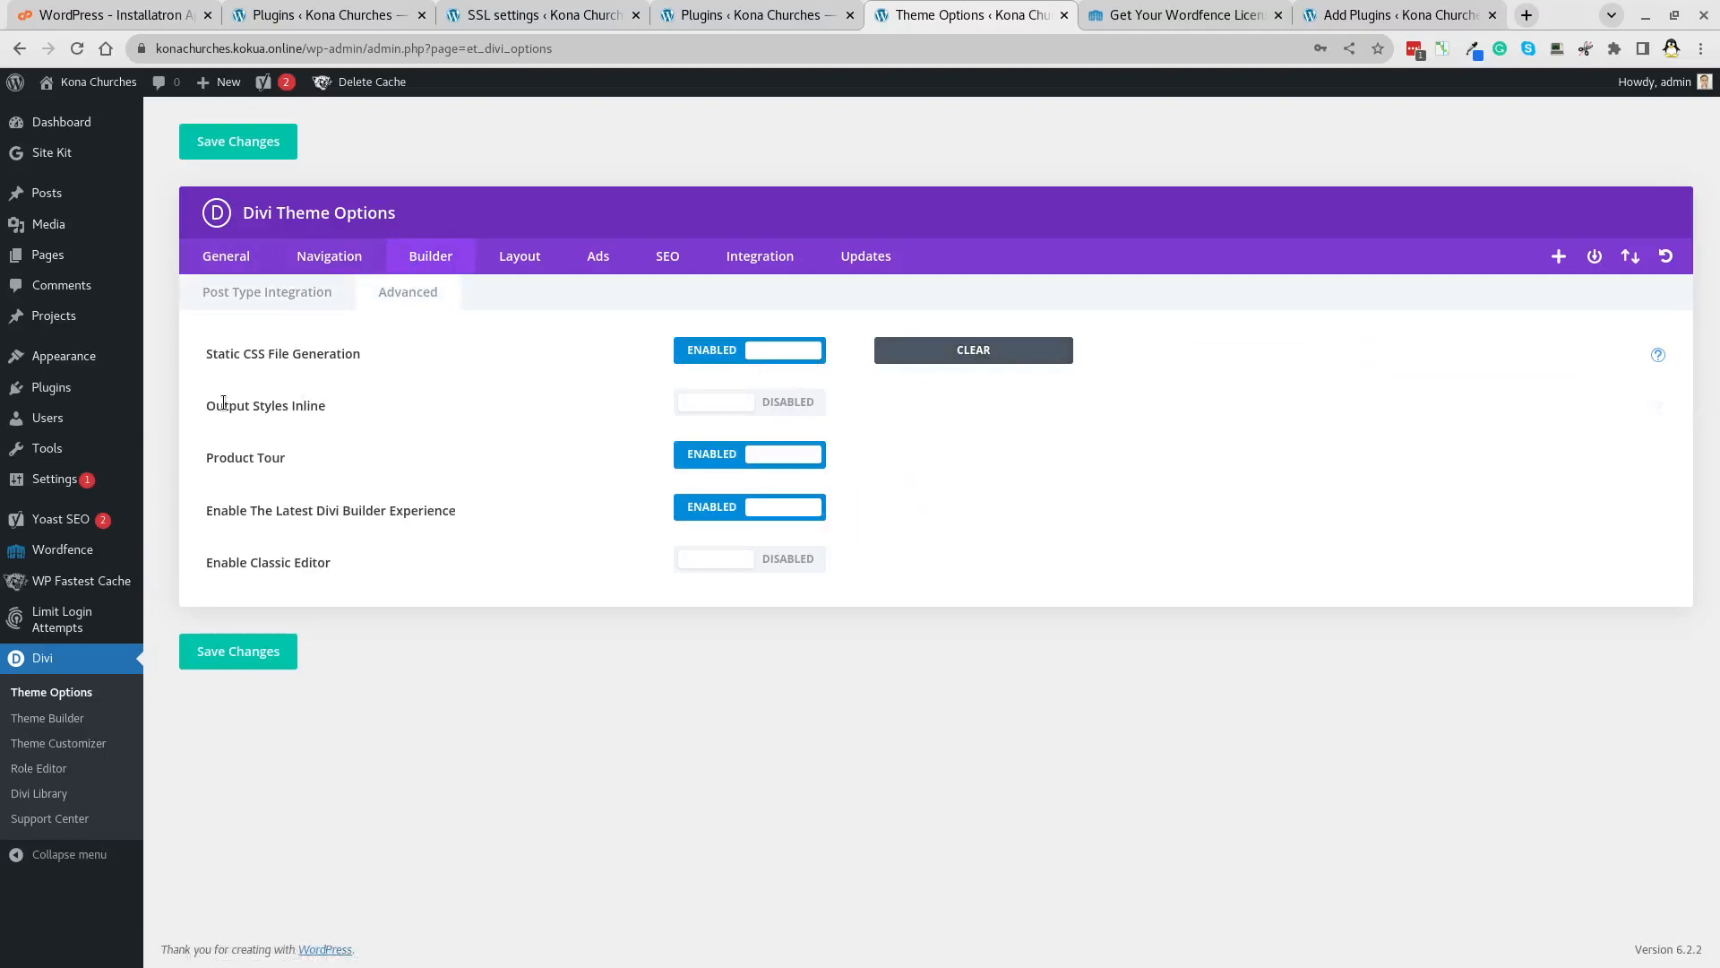
click(793, 350)
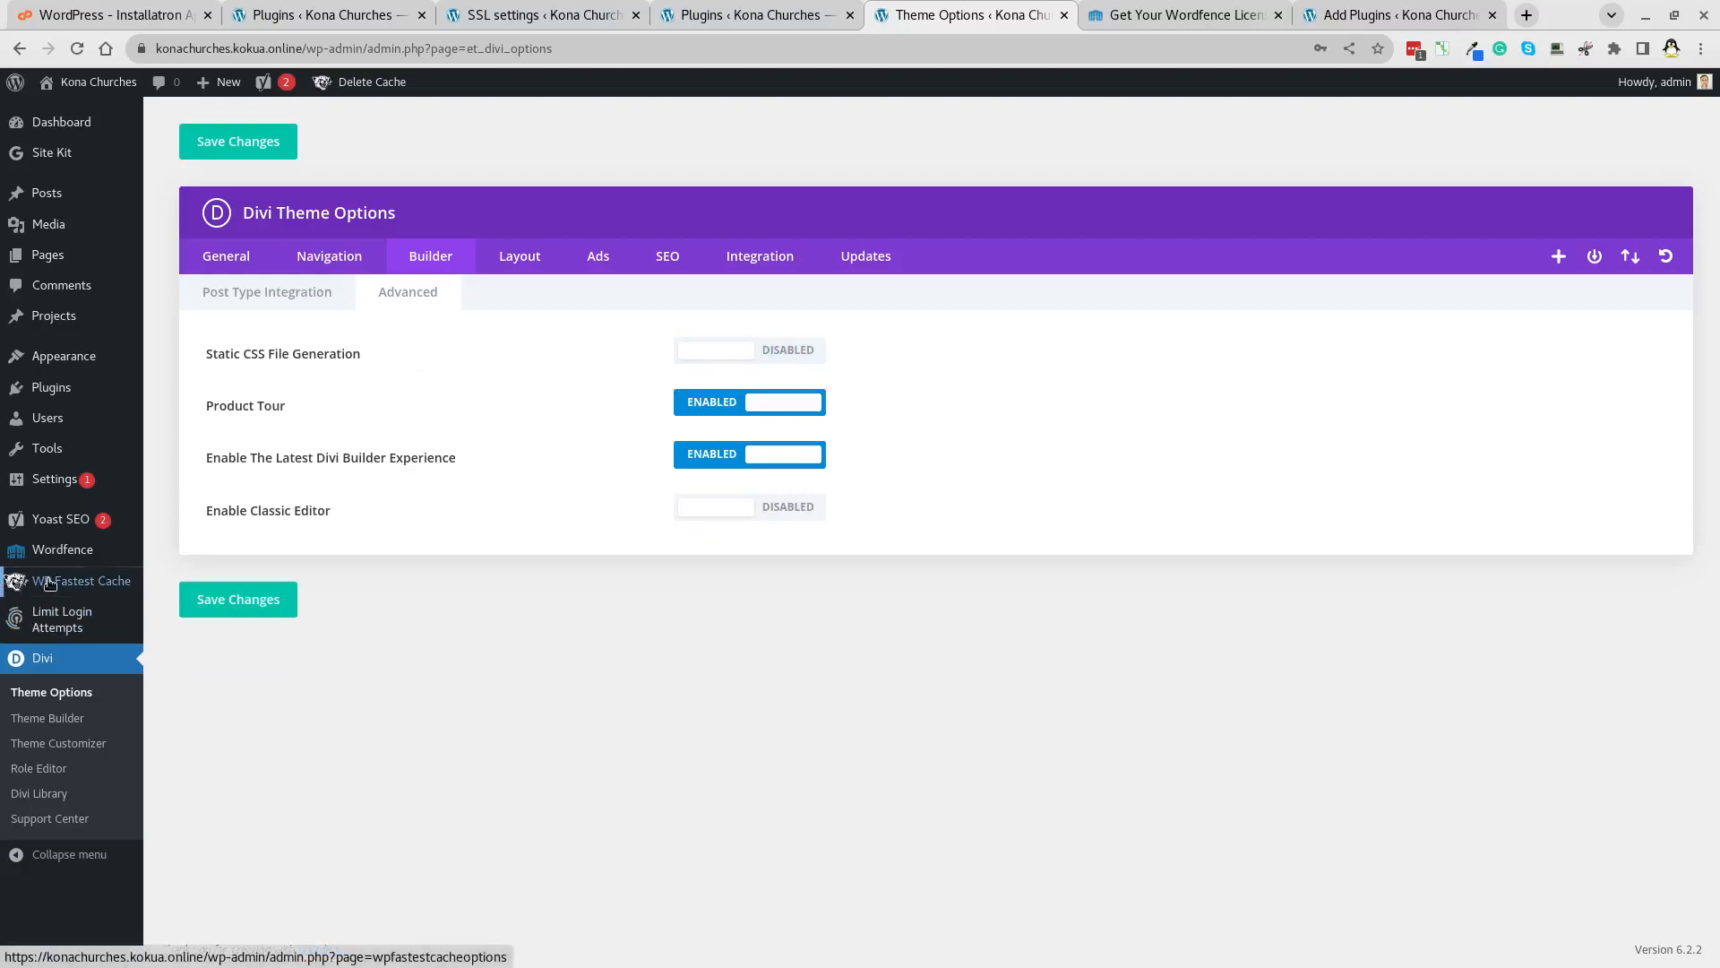
click(233, 600)
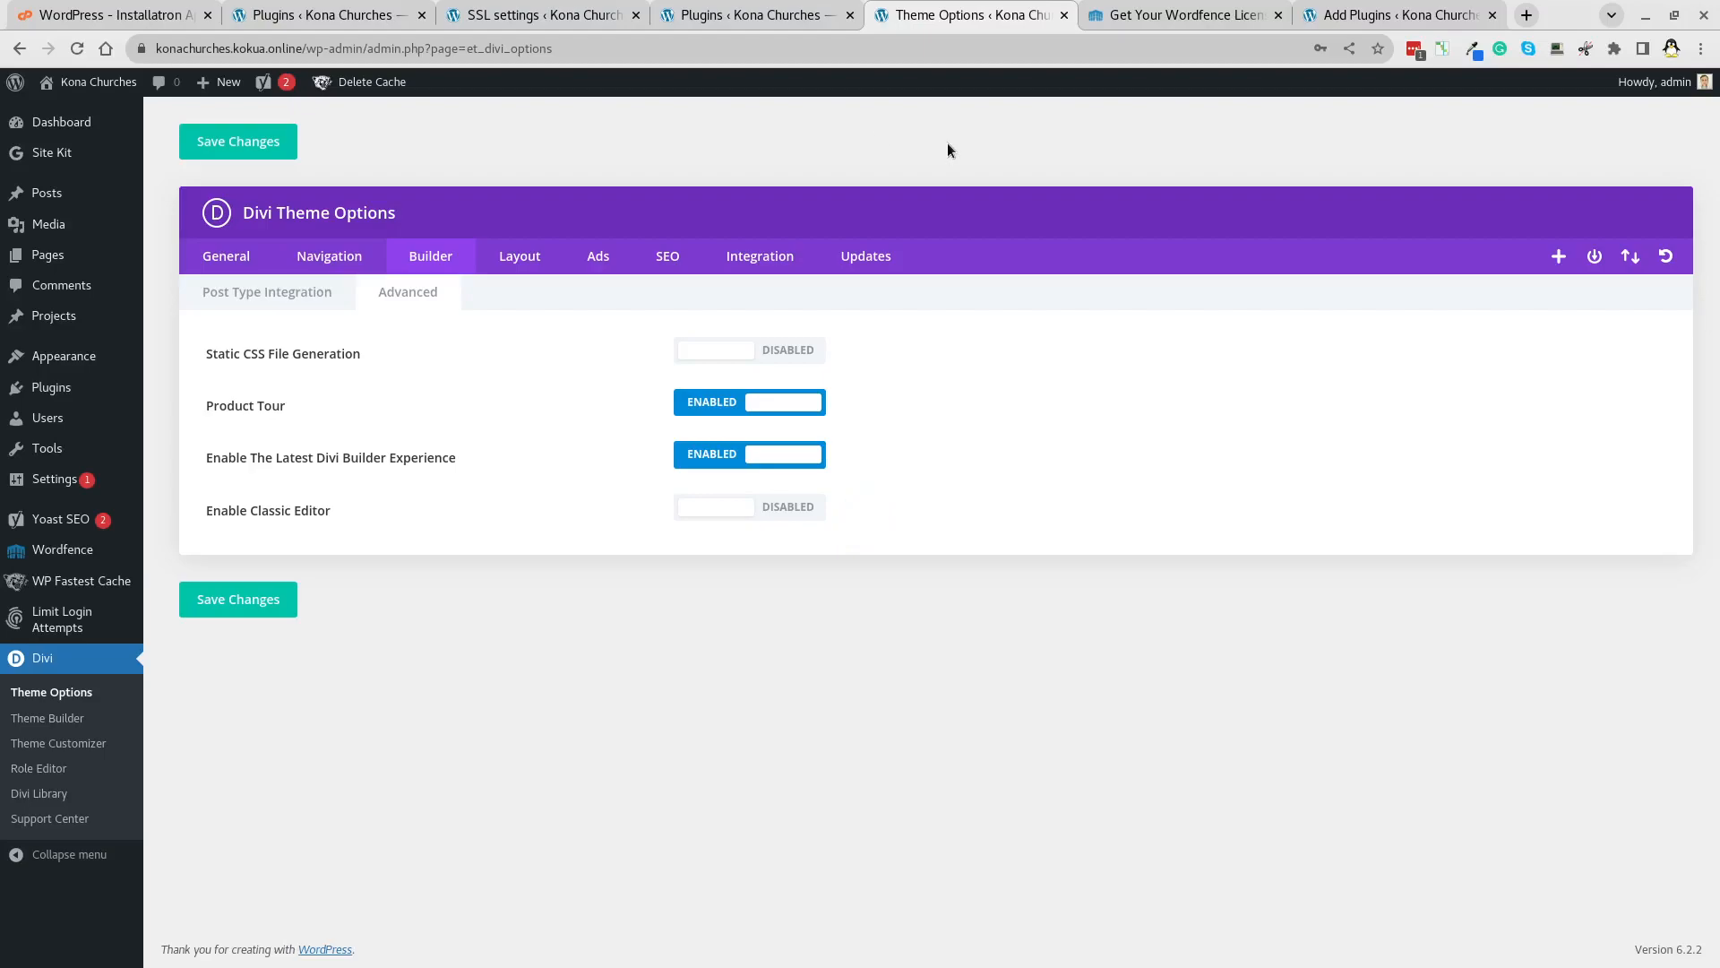
click(69, 726)
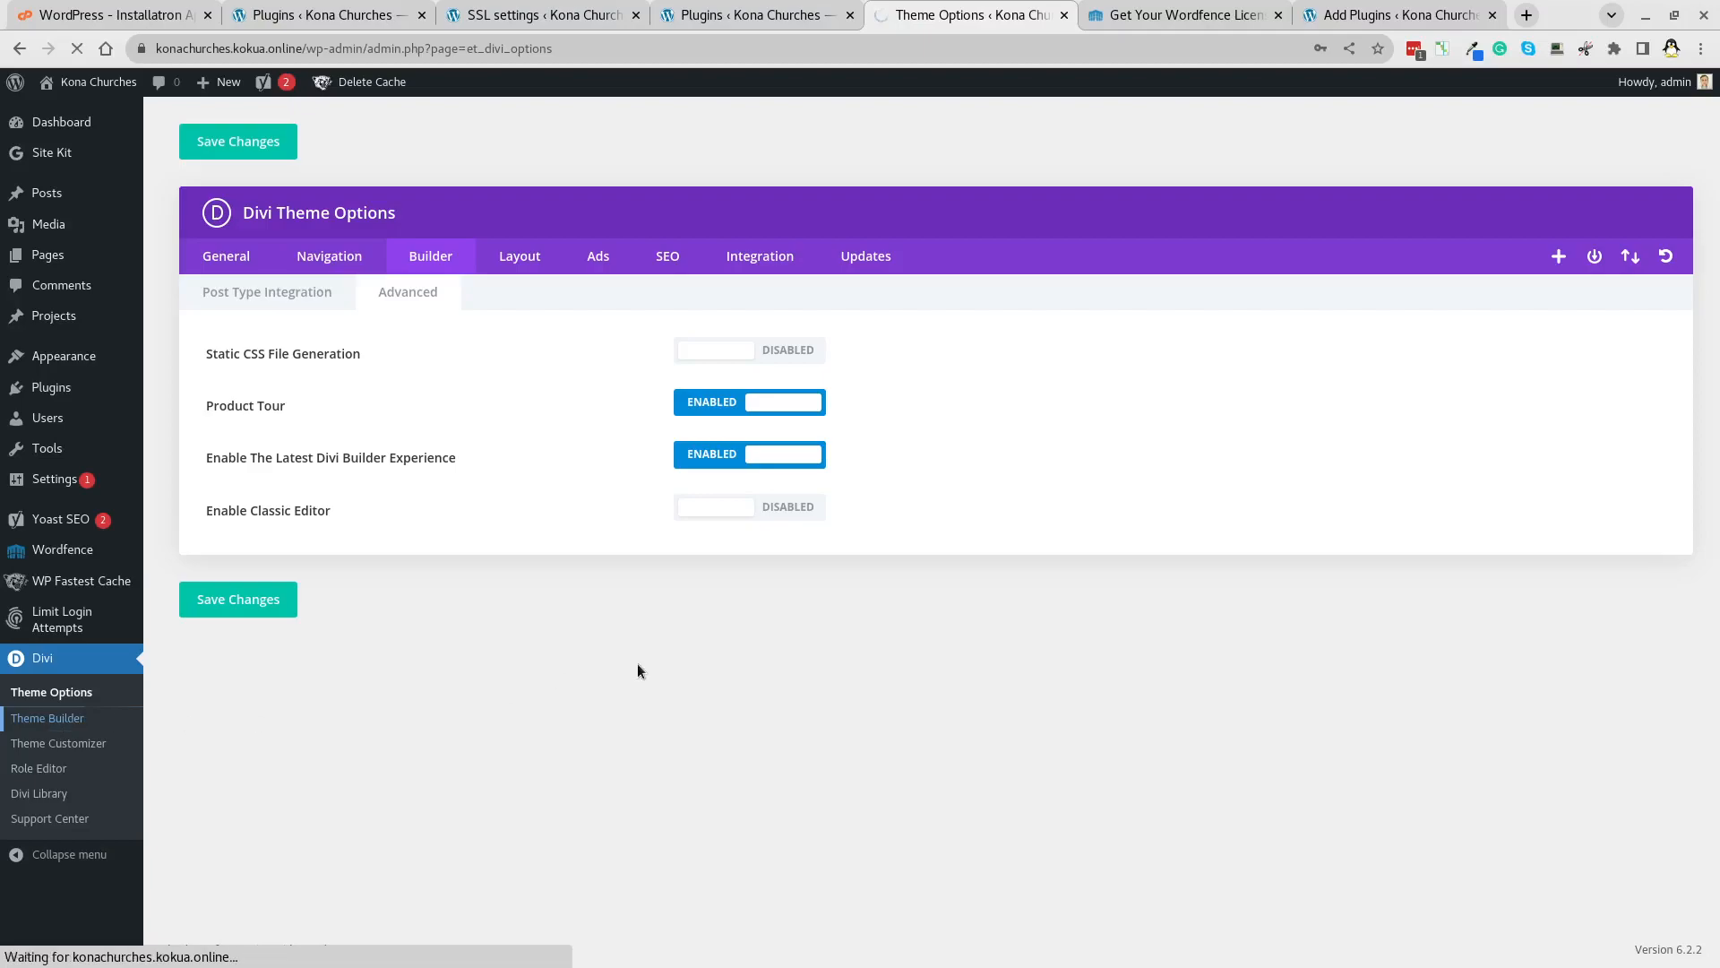
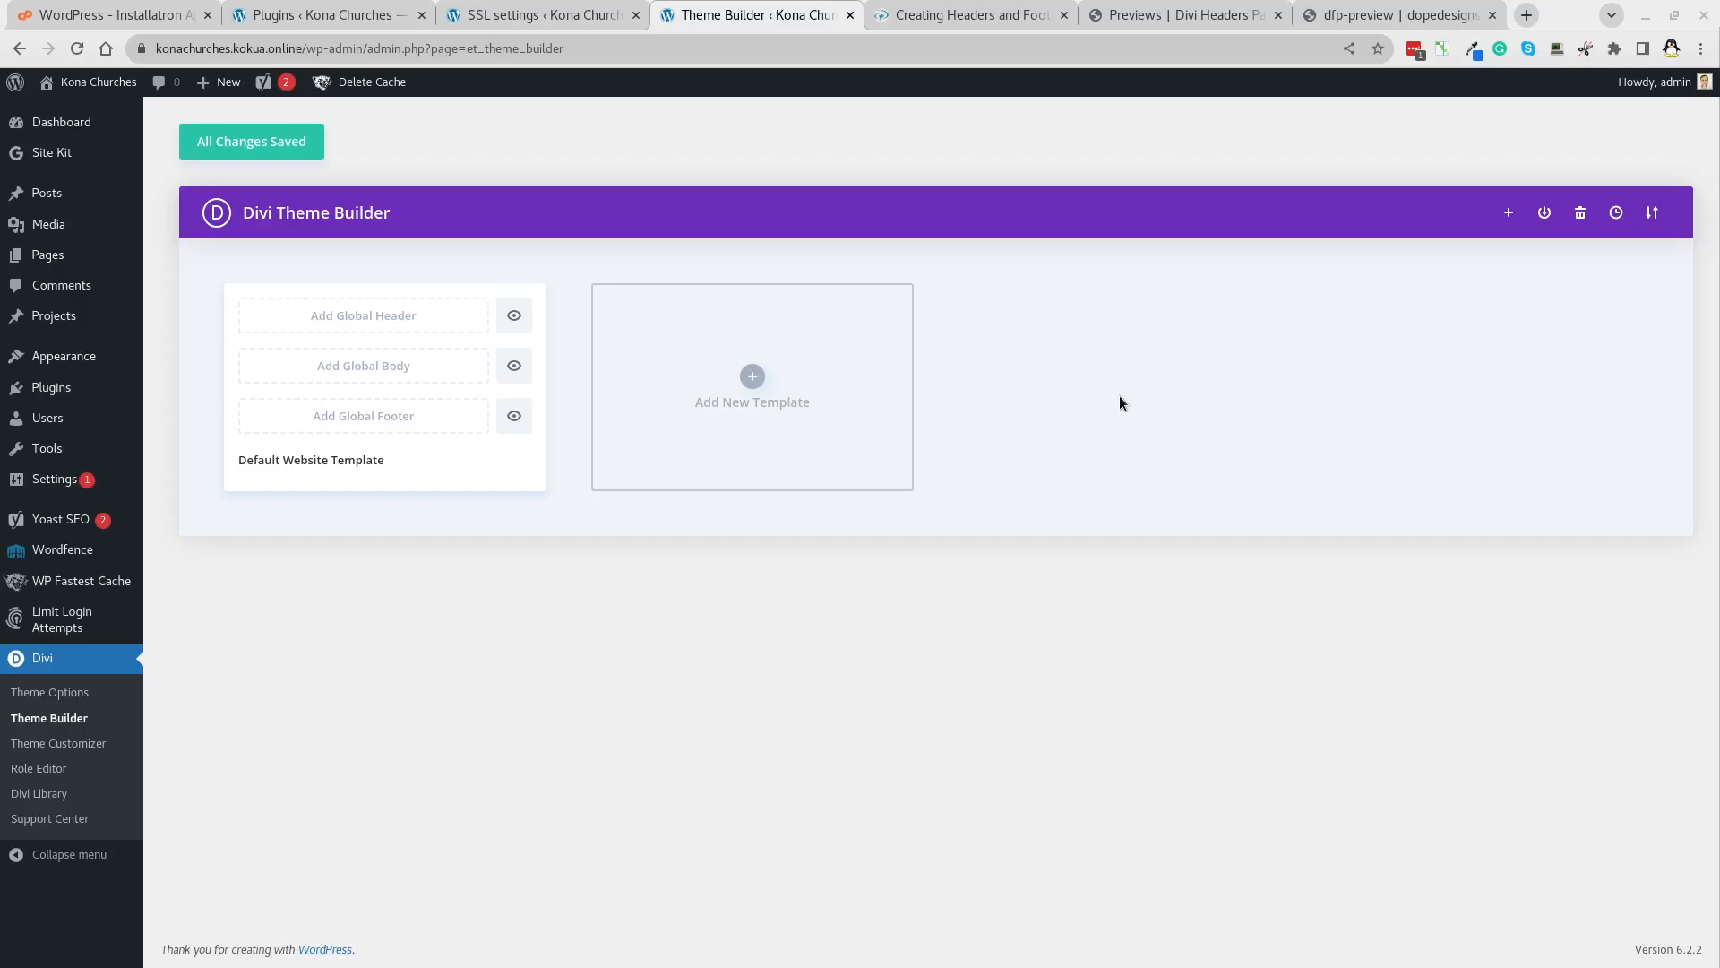
Switch to the learn.ywam.life 'Creating Headers and Footer' lesson page.
click(941, 28)
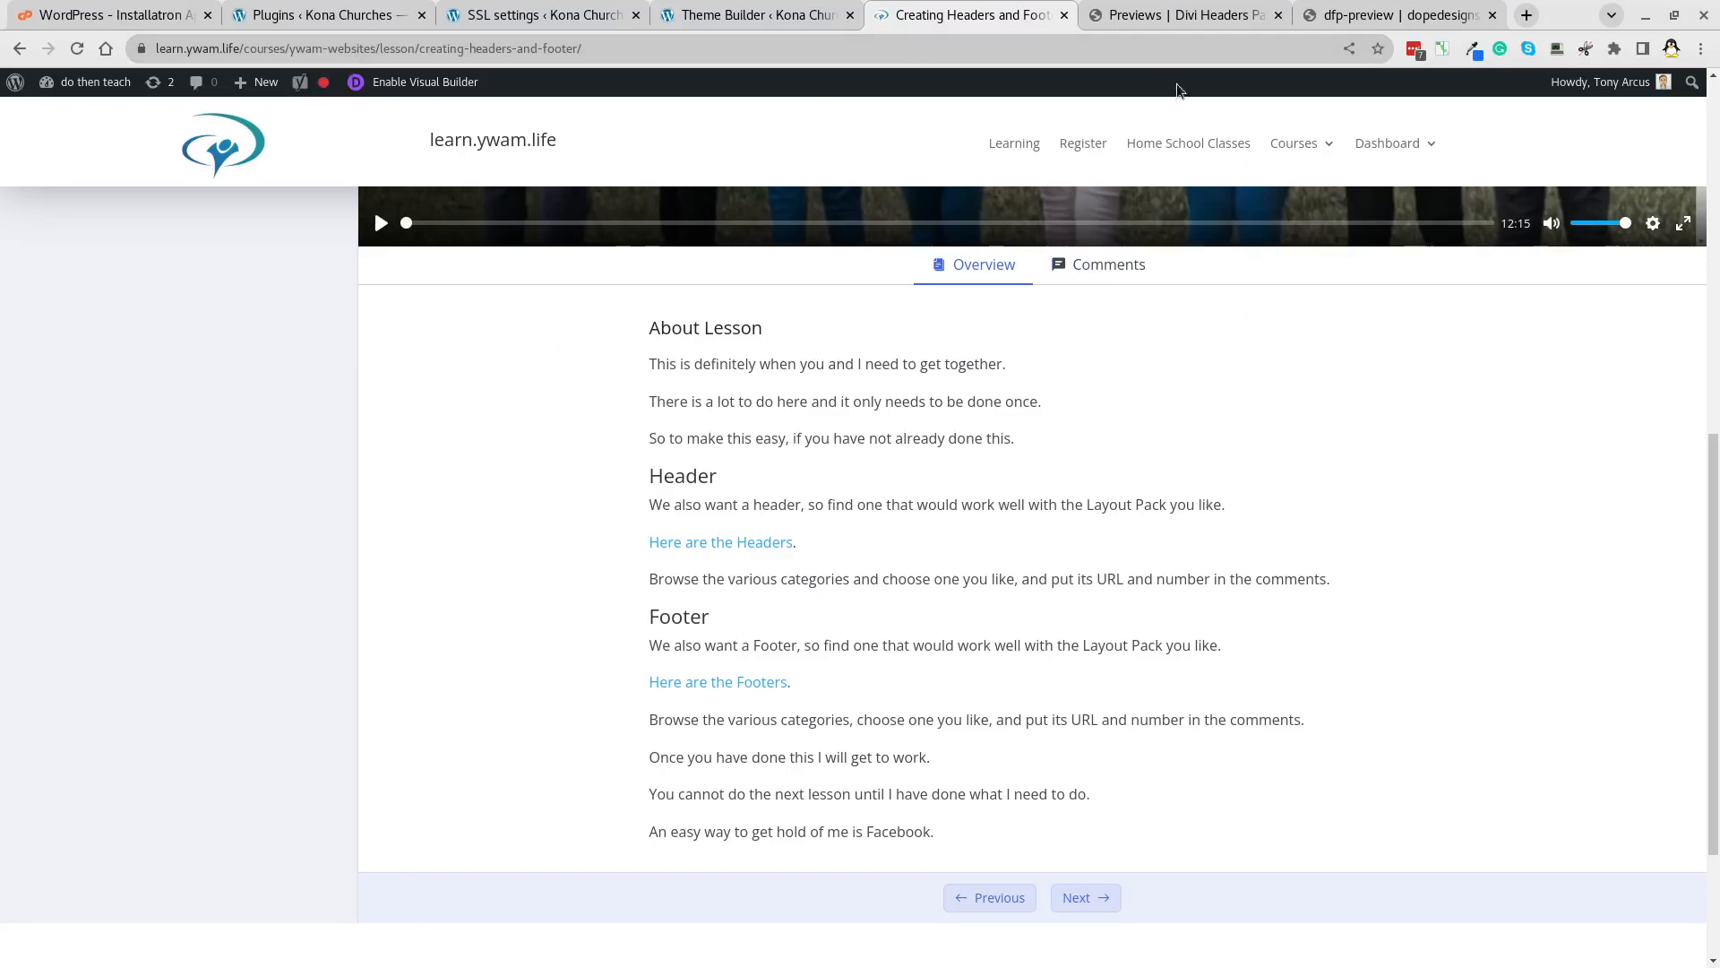
Scroll through the Easy Headers designs in the Divi Headers Pack preview, checking the lesson once.
click(1144, 16)
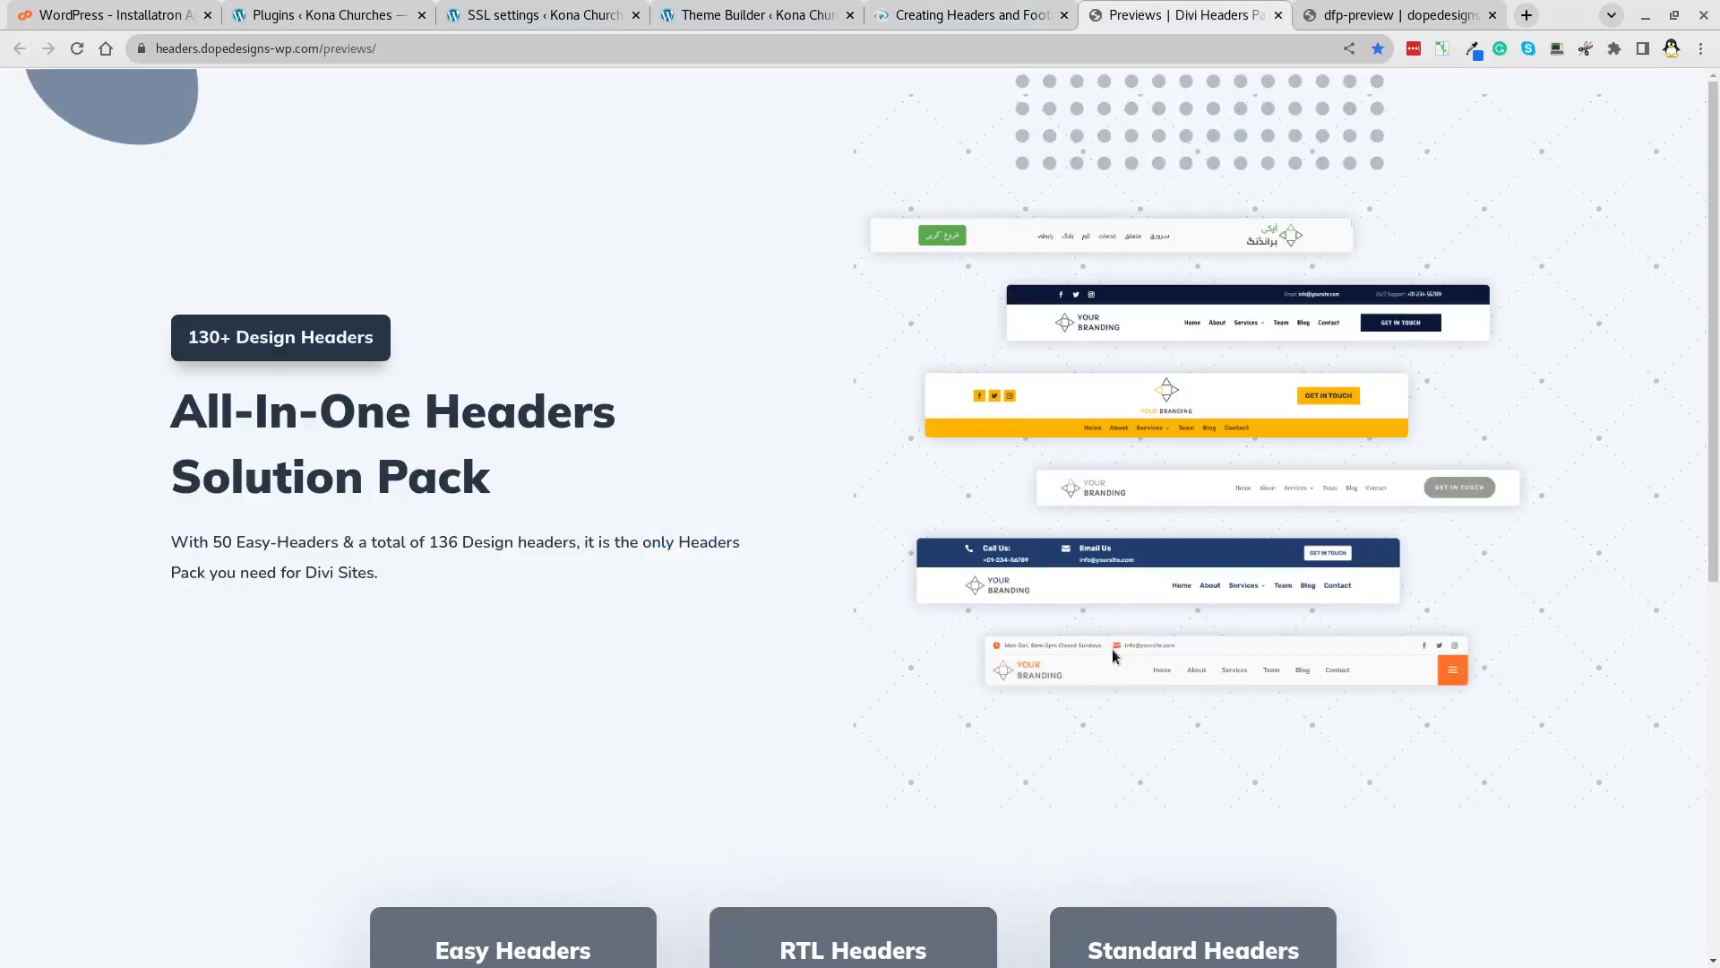
scroll(1113, 657, down, 5)
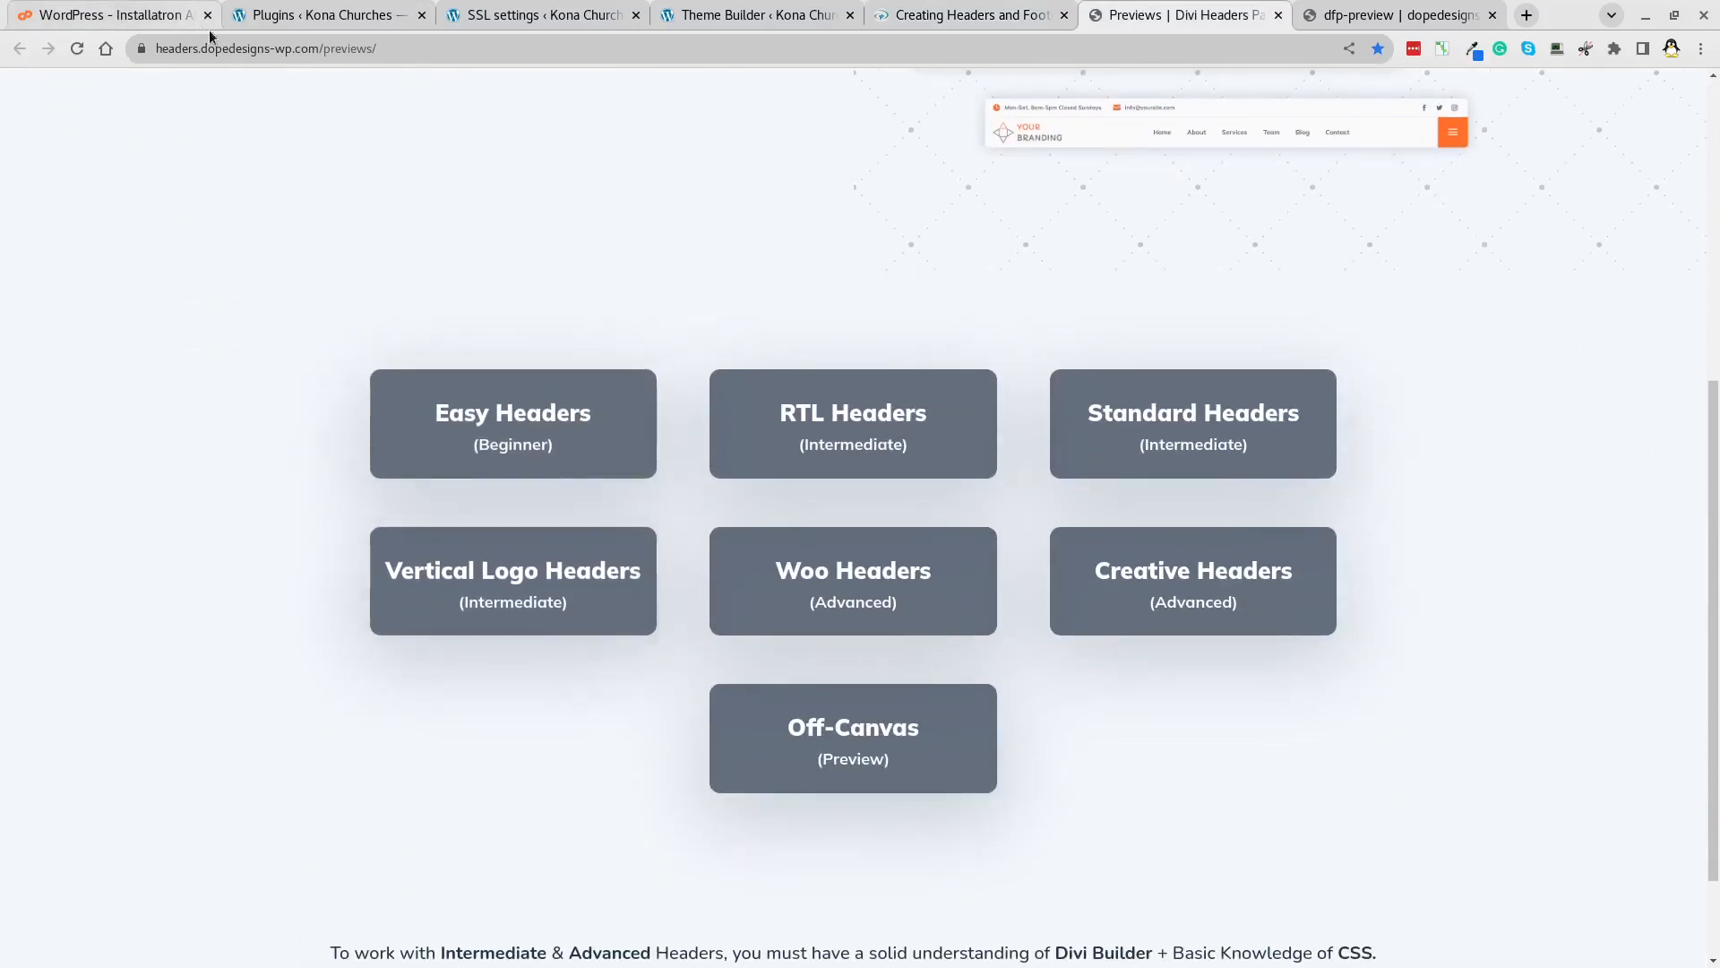
click(940, 16)
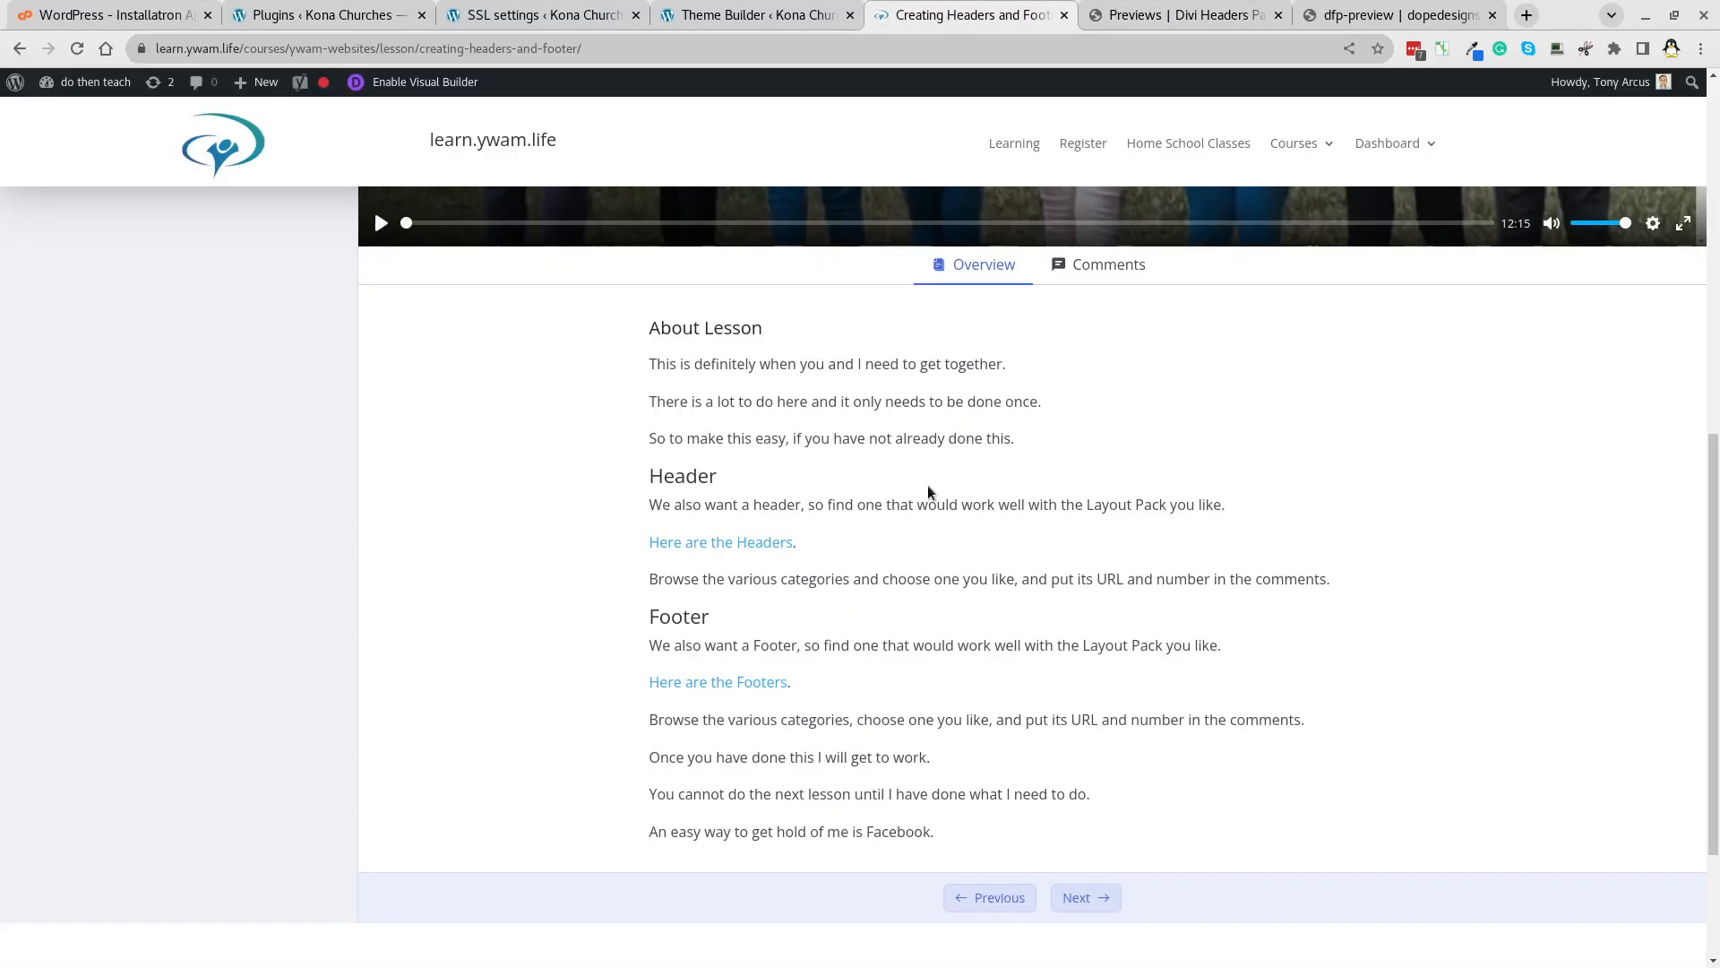
scroll(927, 485, down, 2)
click(1209, 16)
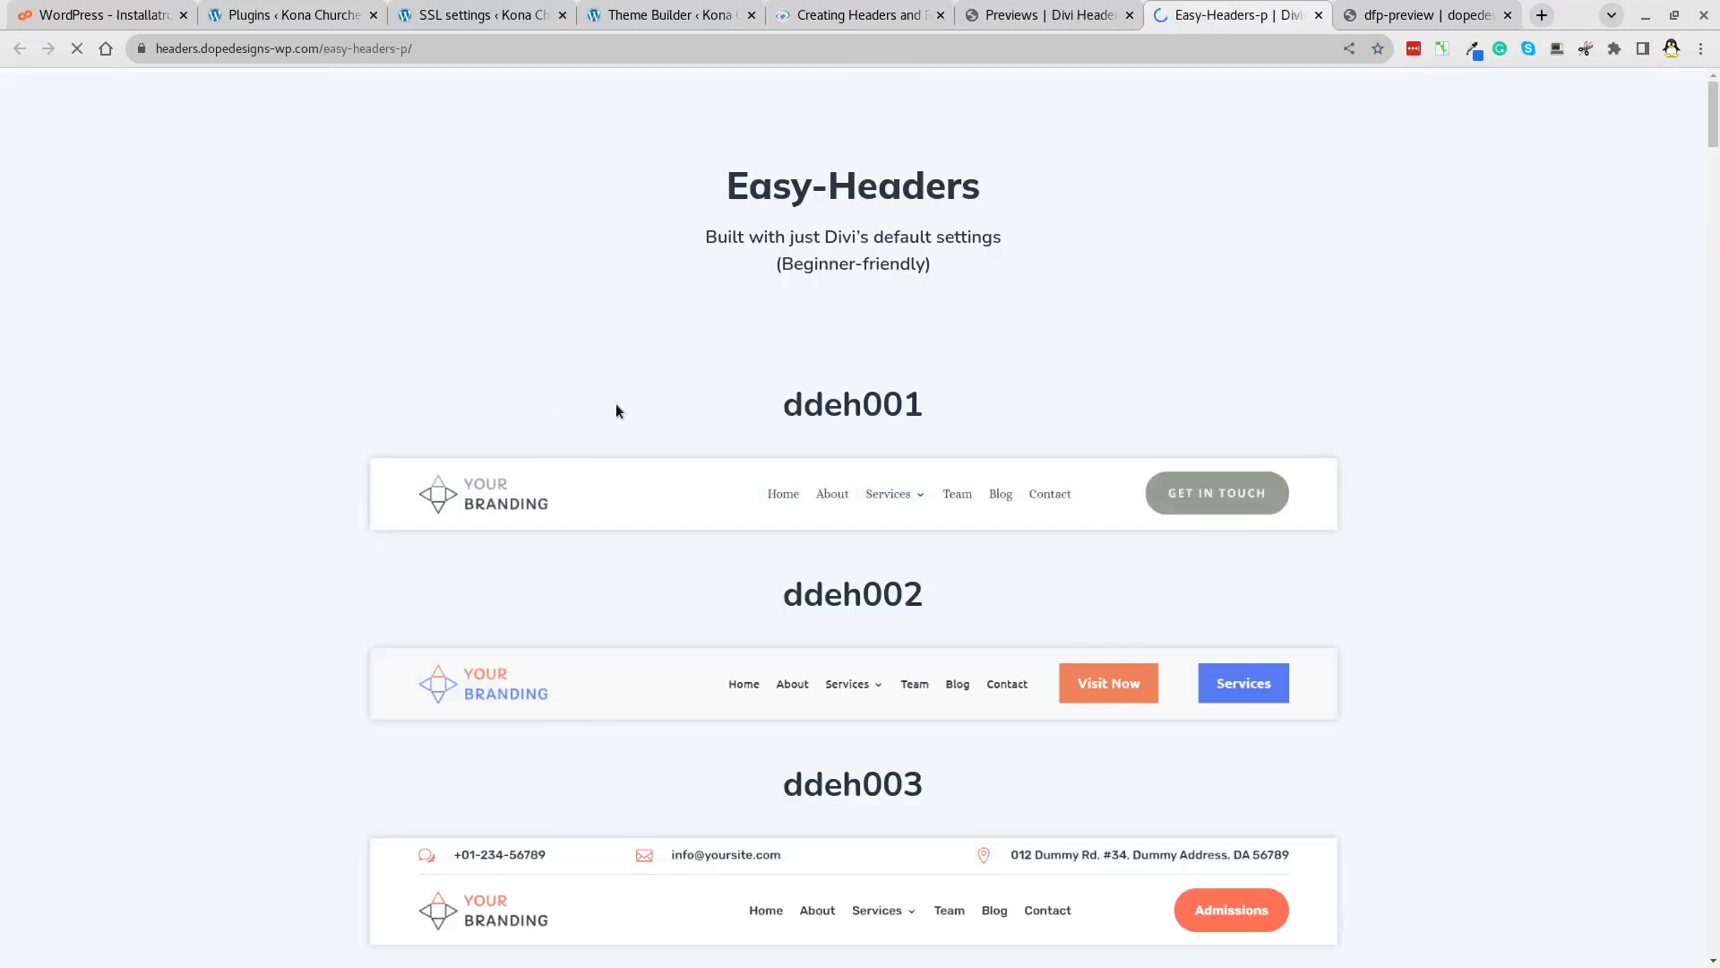
scroll(614, 408, down, 4)
scroll(622, 410, down, 2)
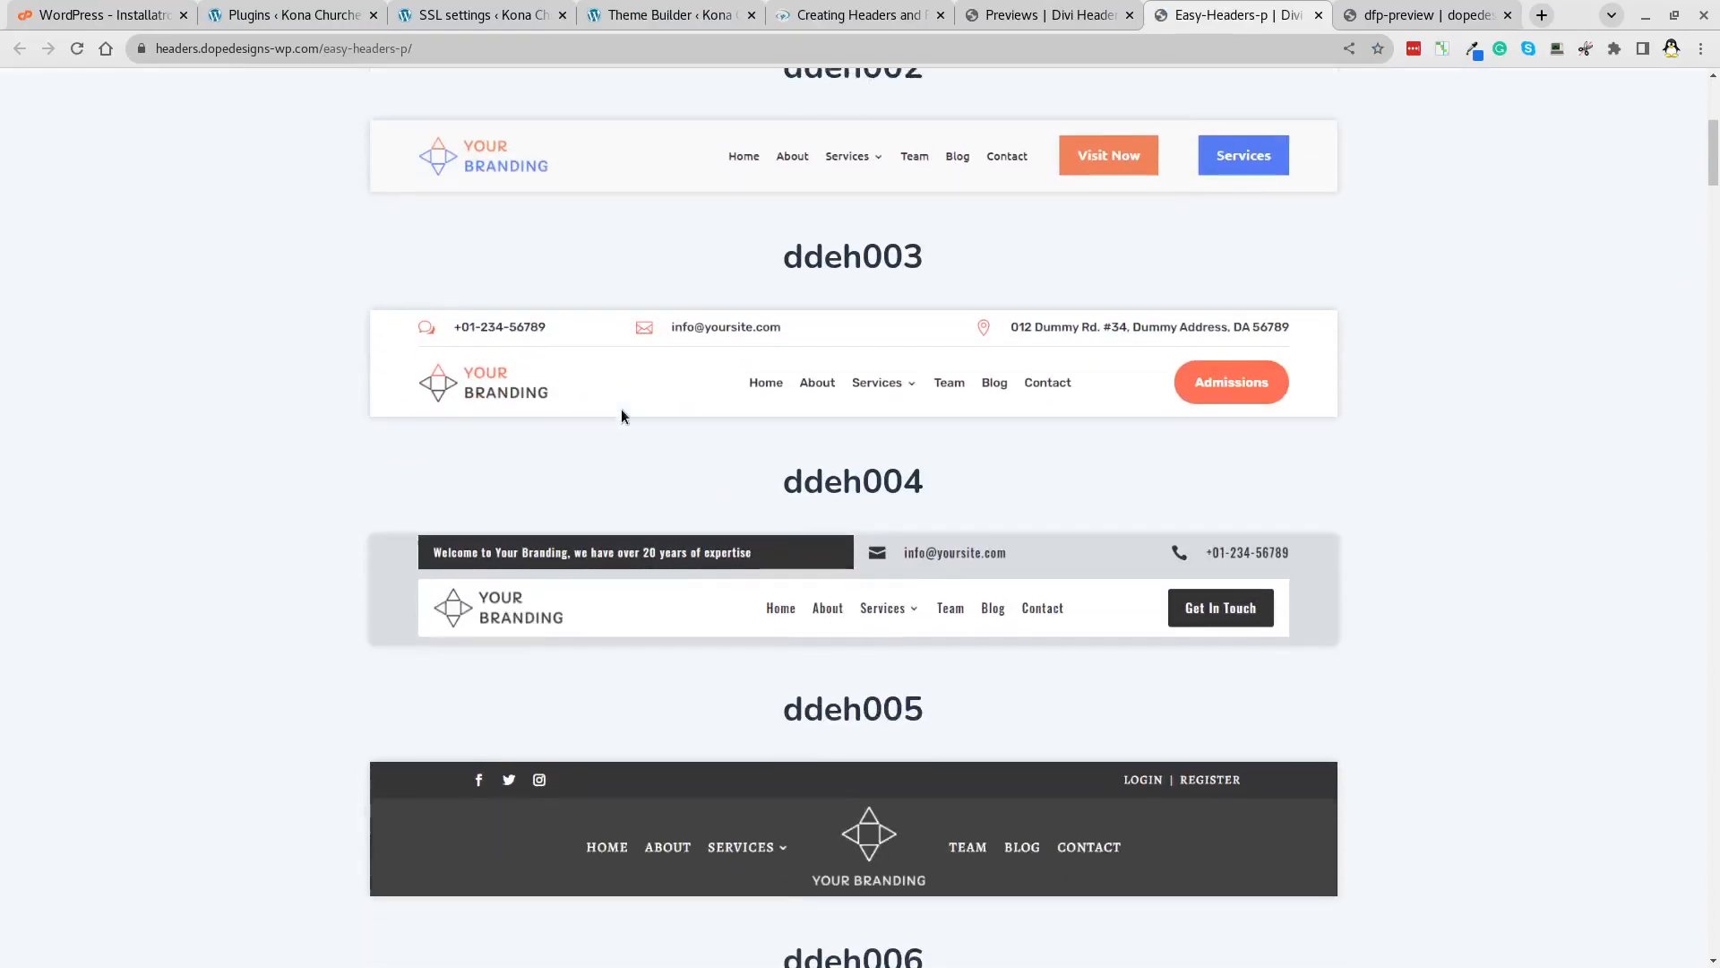
scroll(622, 416, down, 5)
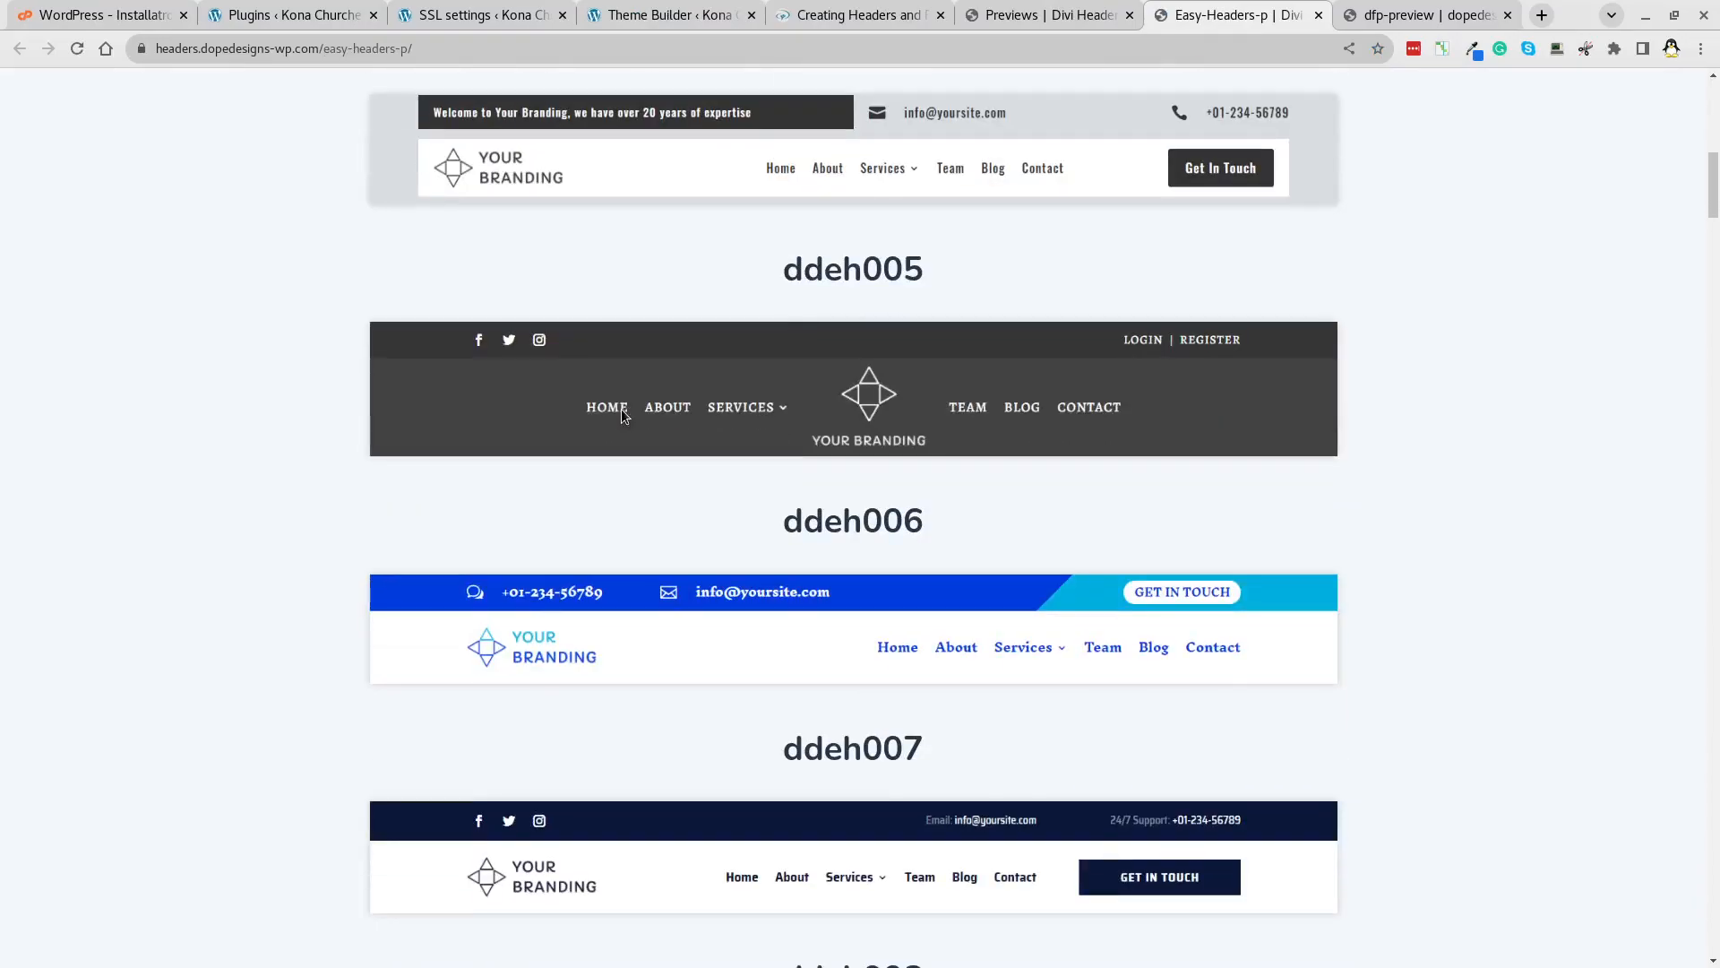
scroll(622, 416, down, 5)
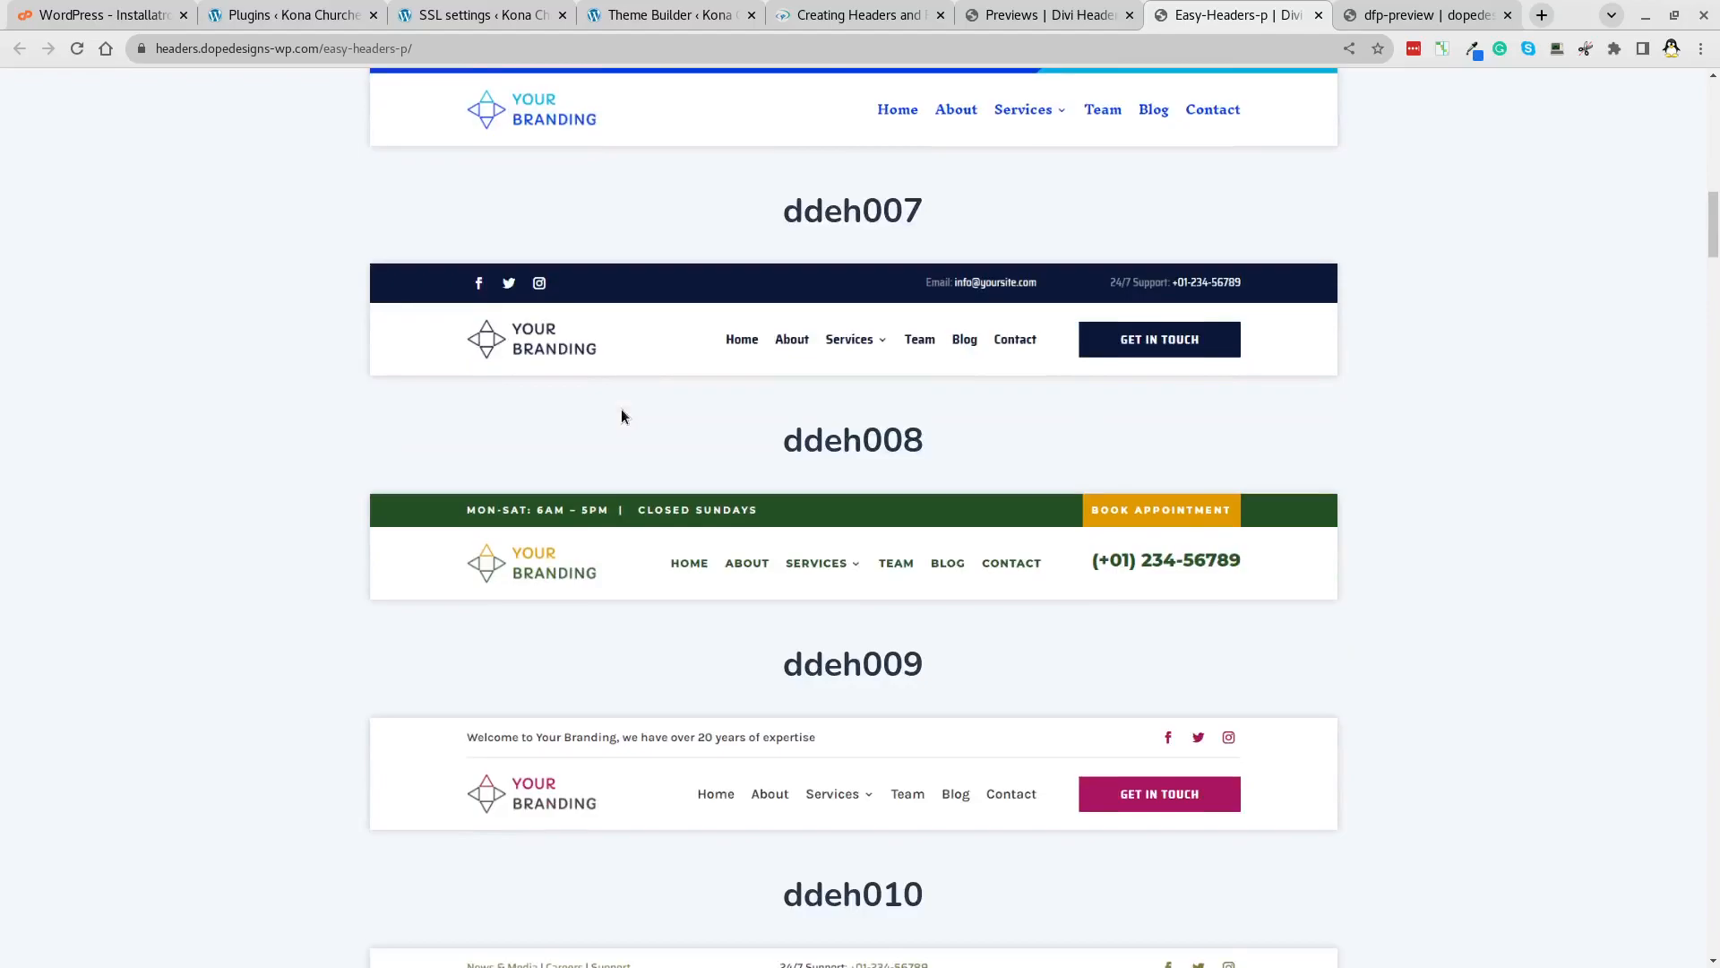
scroll(622, 416, down, 2)
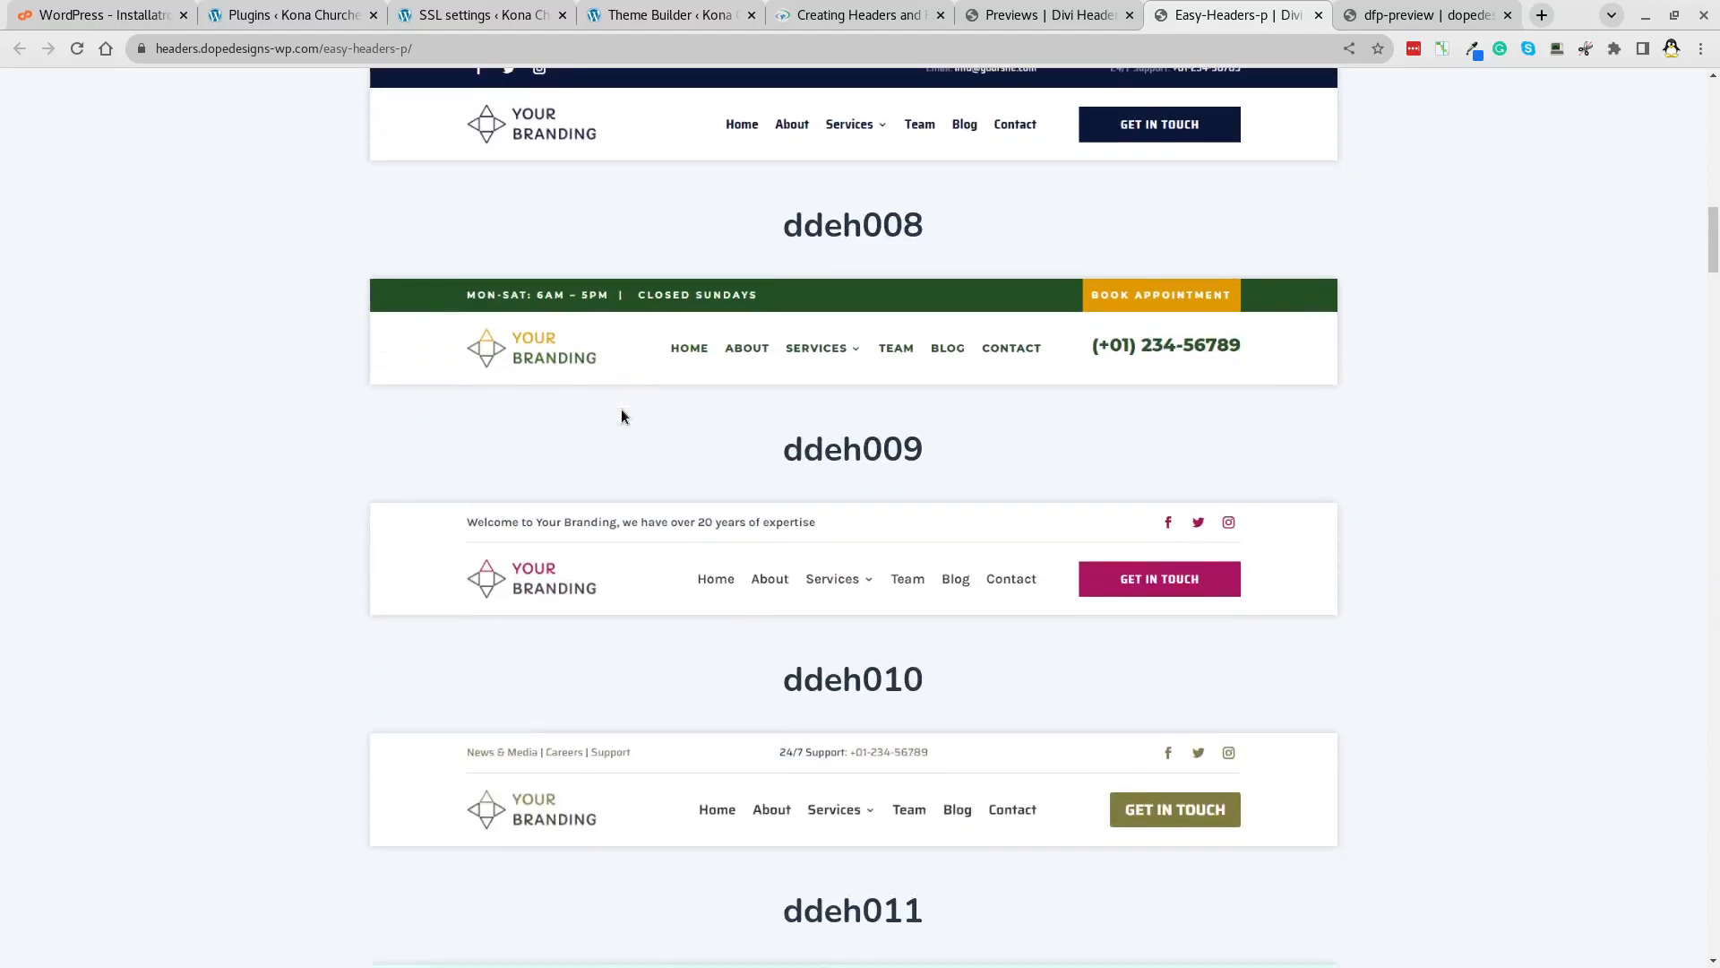
scroll(622, 416, down, 7)
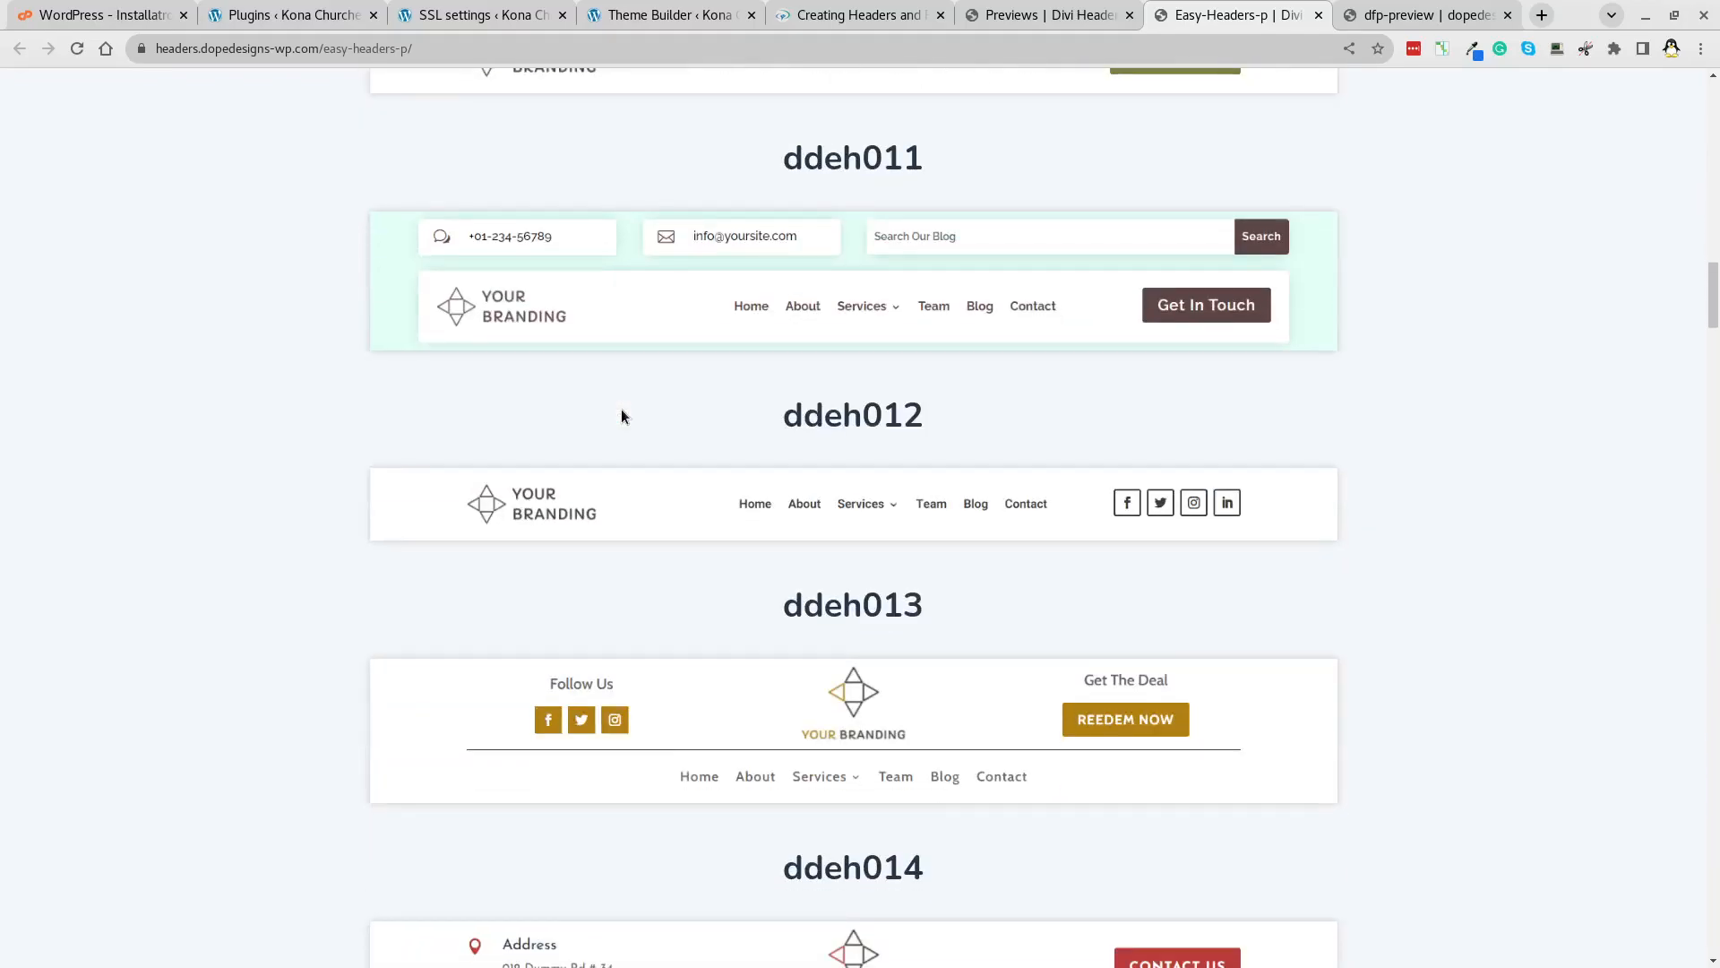
scroll(622, 416, down, 4)
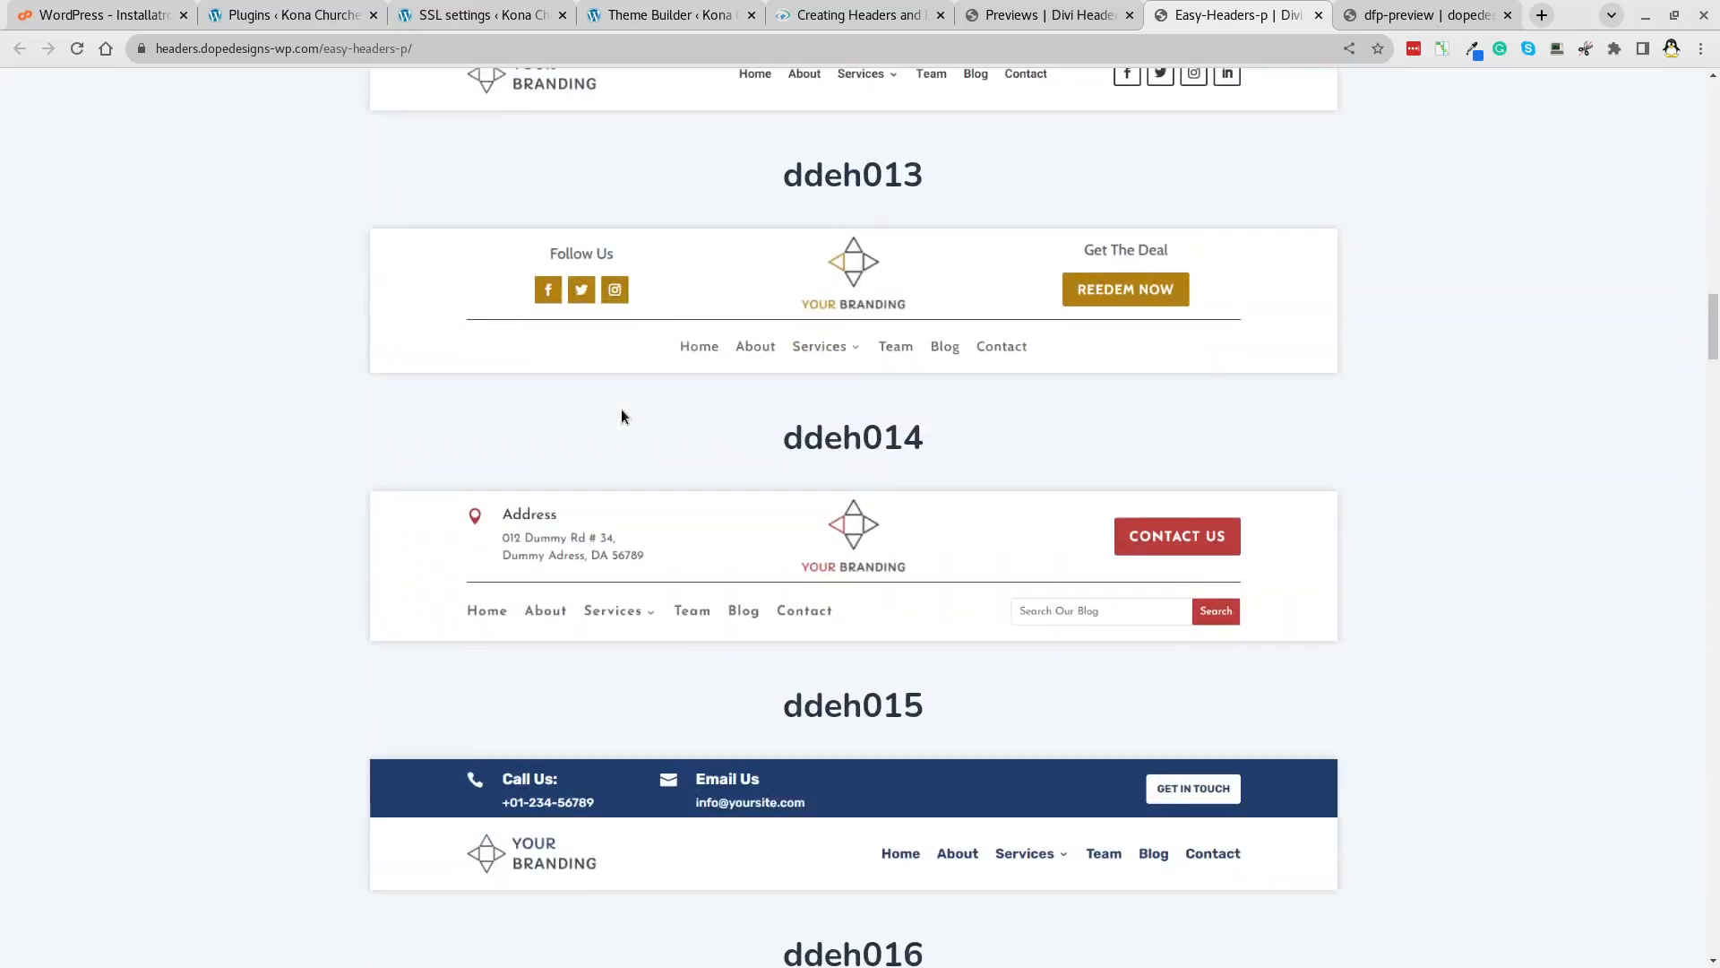
scroll(622, 416, up, 20)
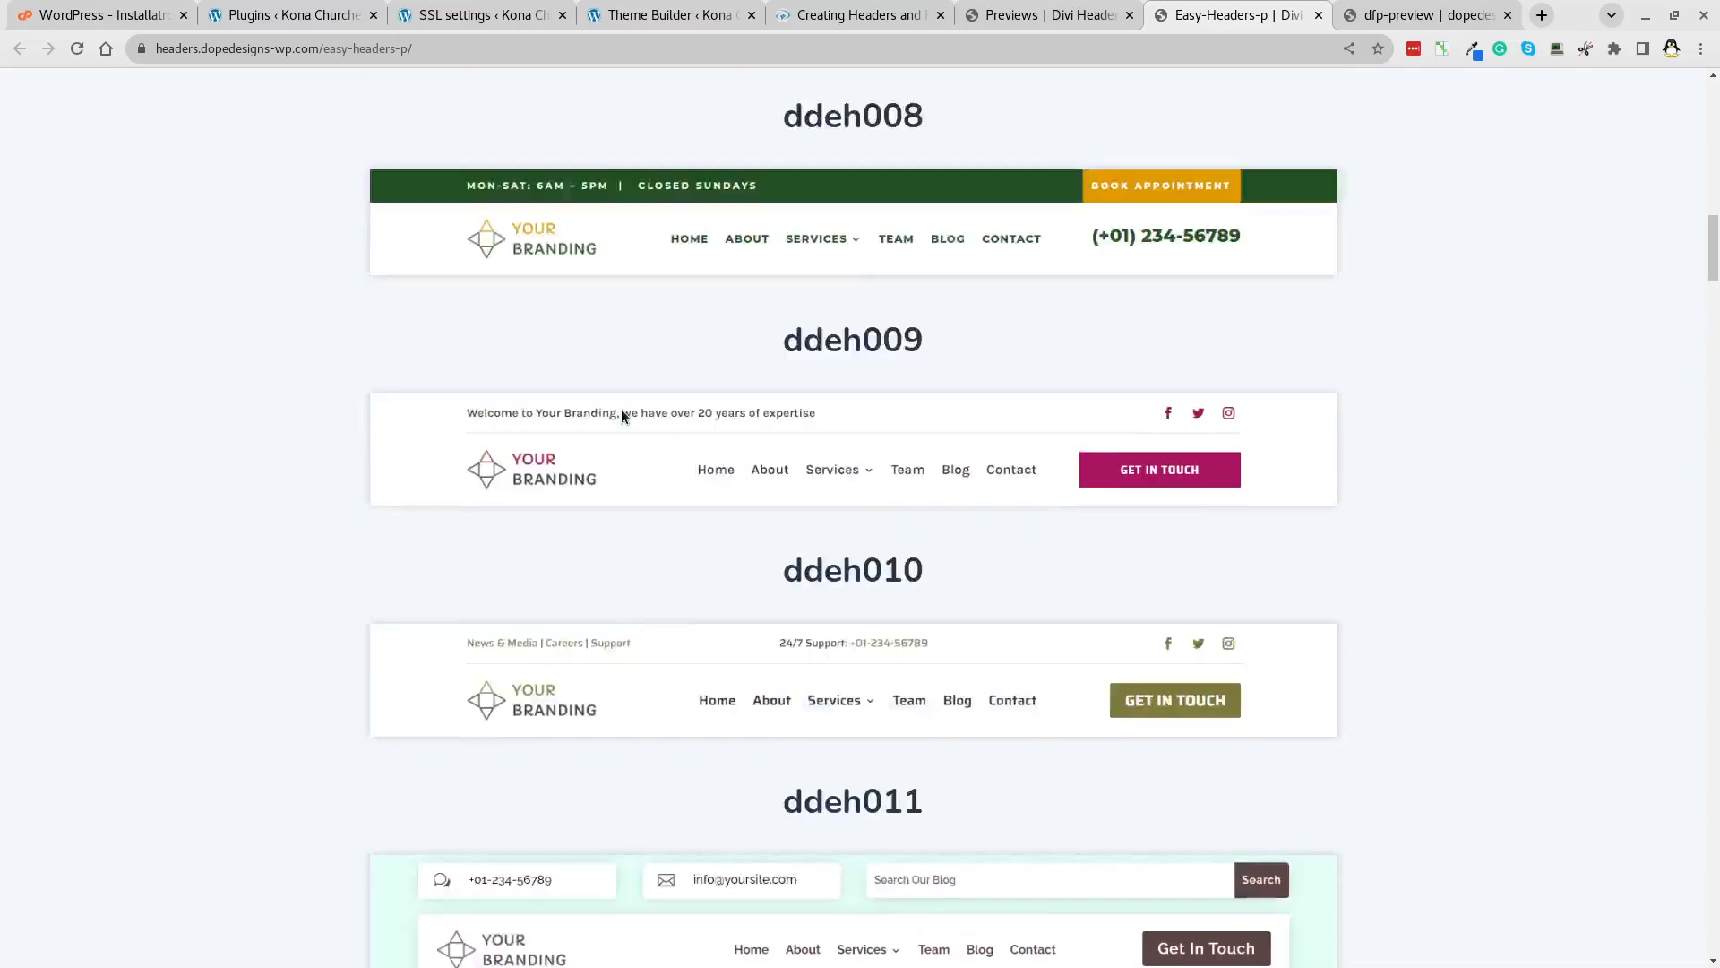
scroll(622, 412, up, 7)
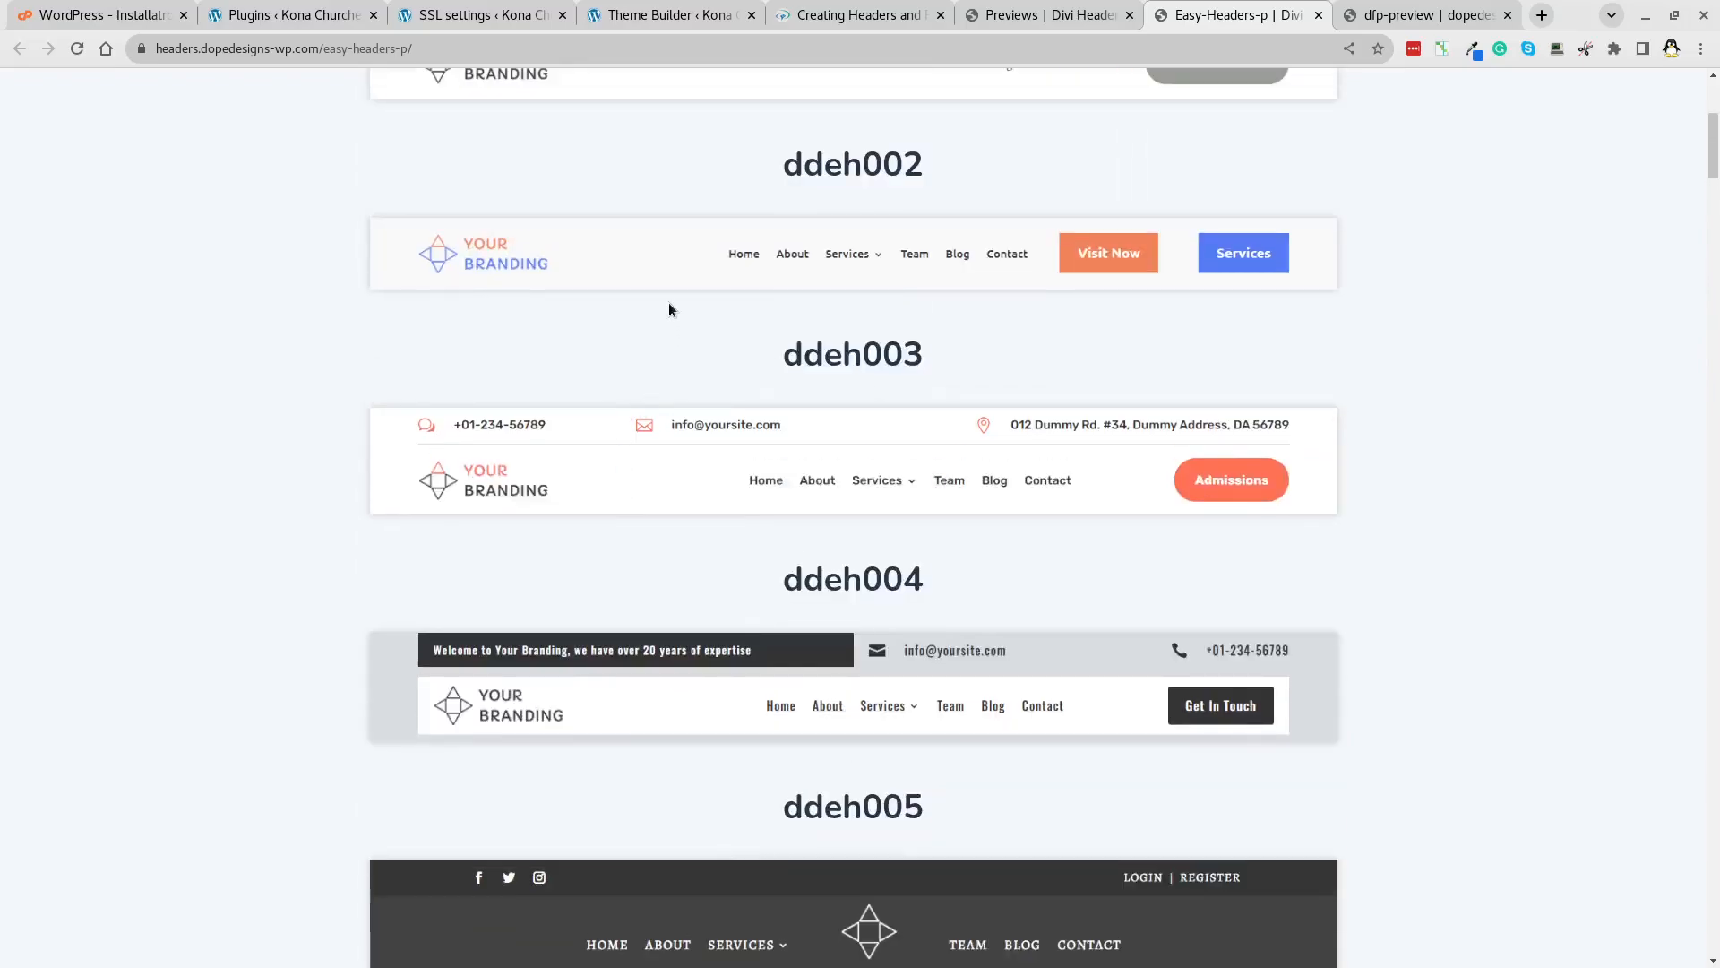
Look over the RTL header designs, then close that page.
click(1021, 18)
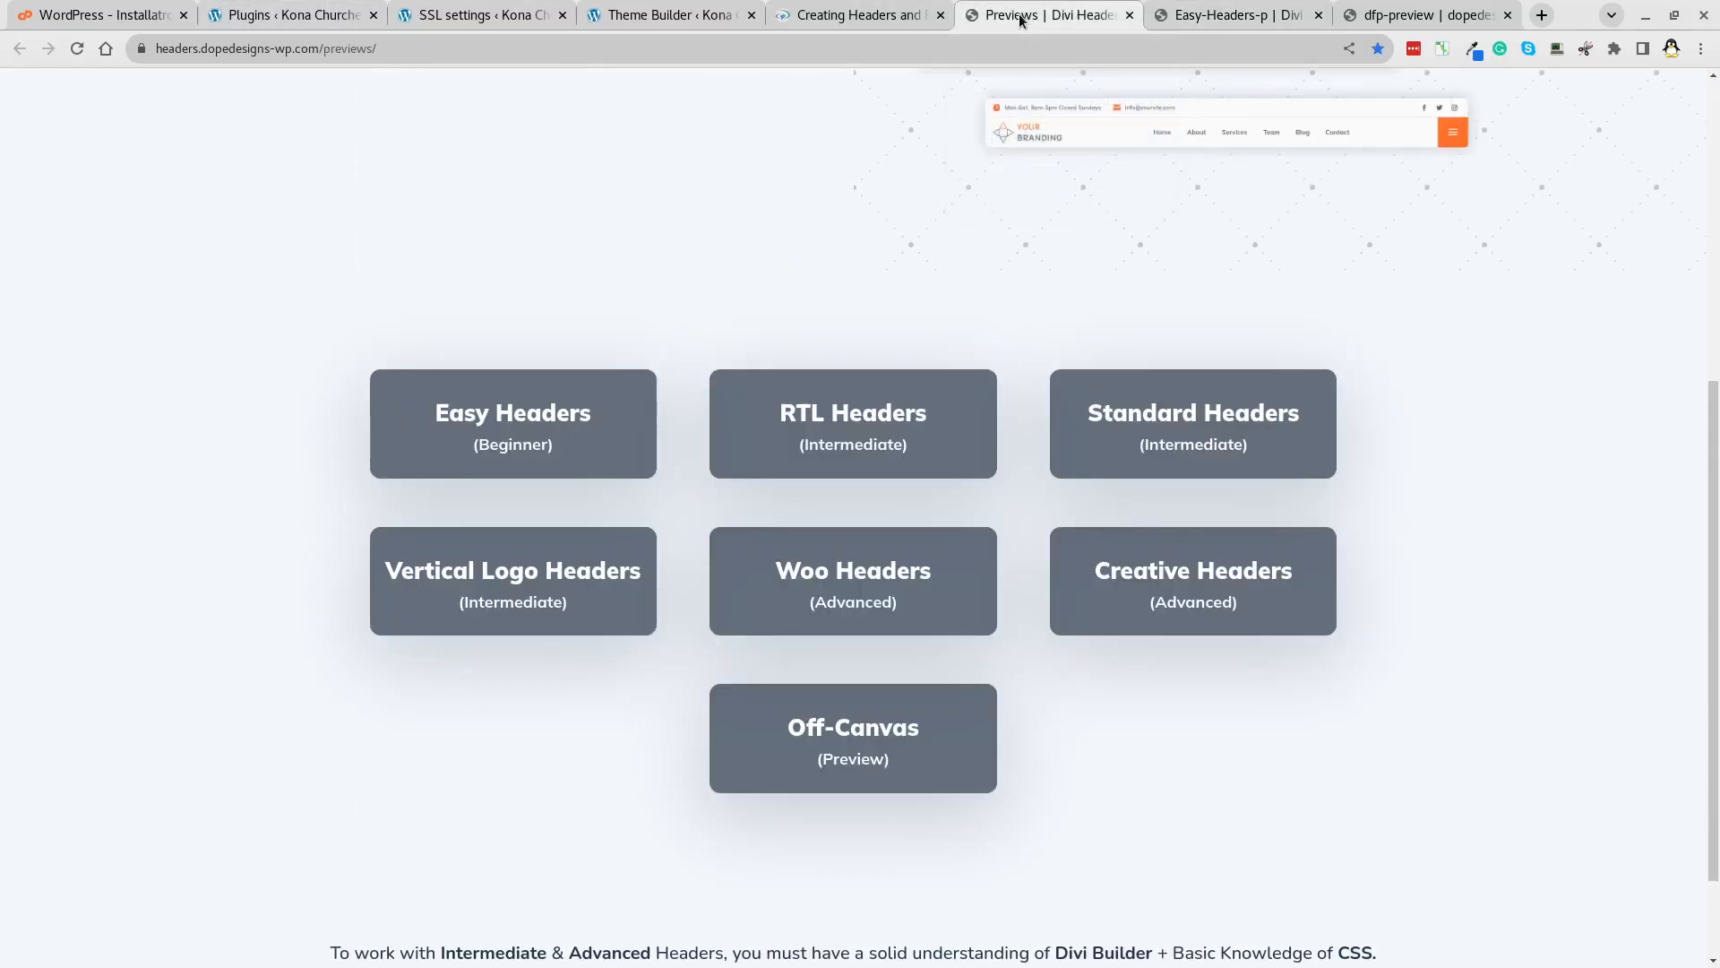
click(864, 407)
scroll(294, 407, down, 7)
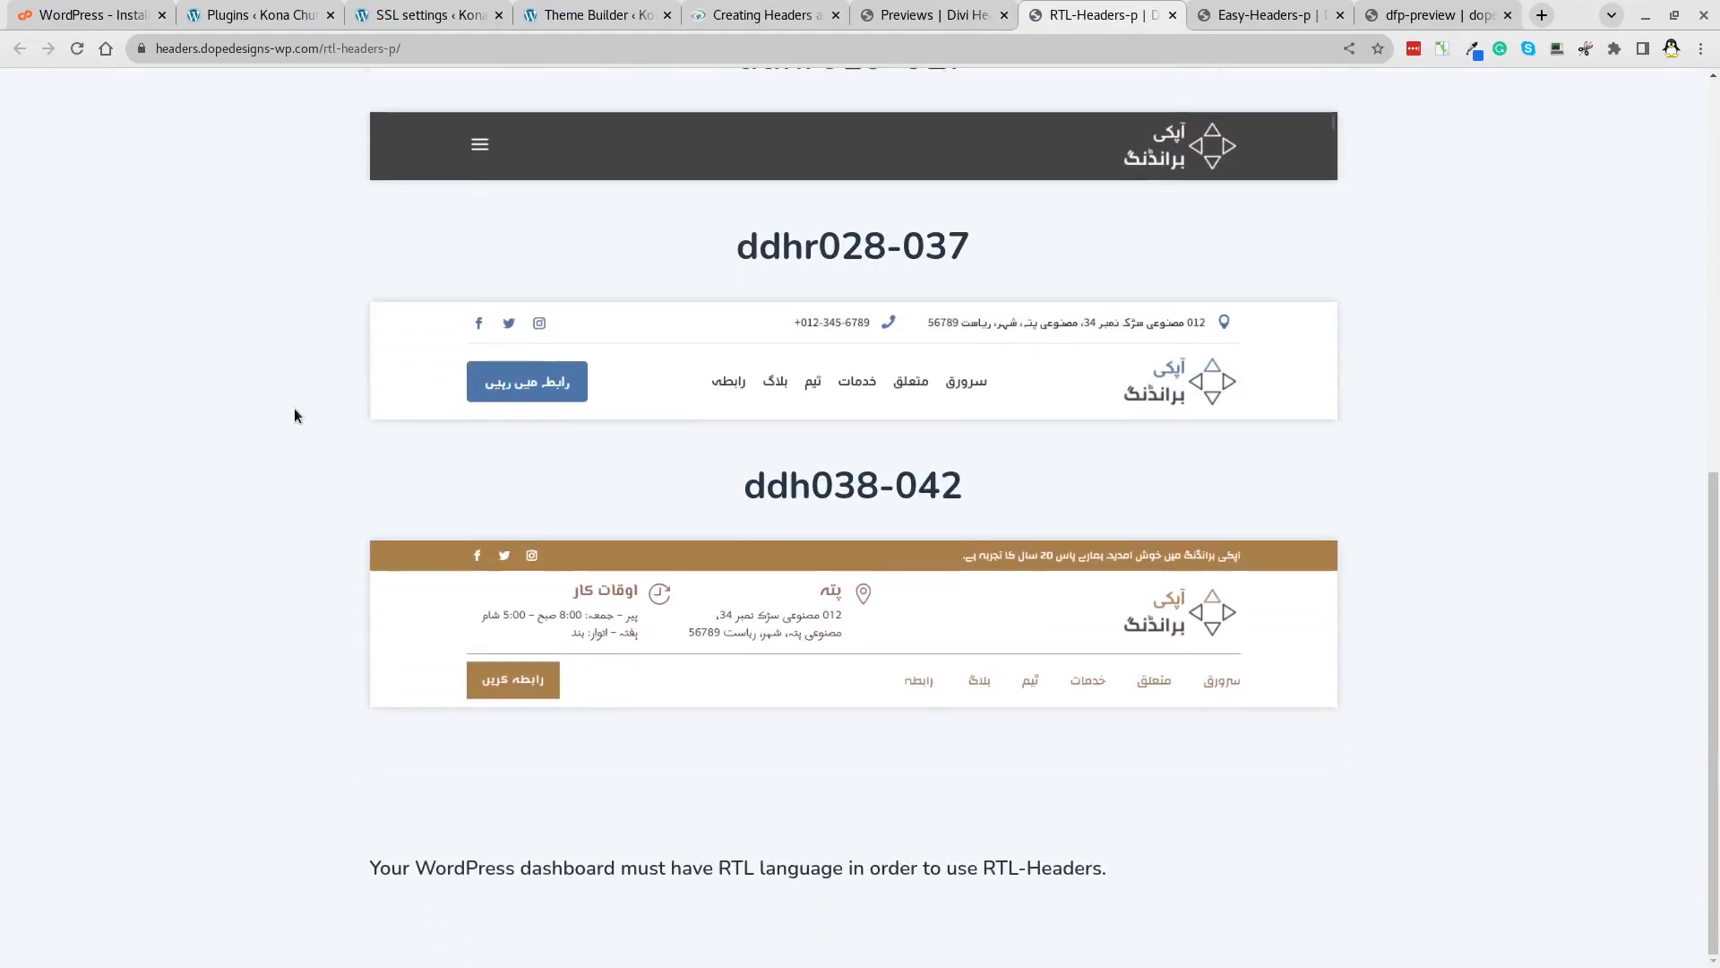
scroll(294, 407, up, 7)
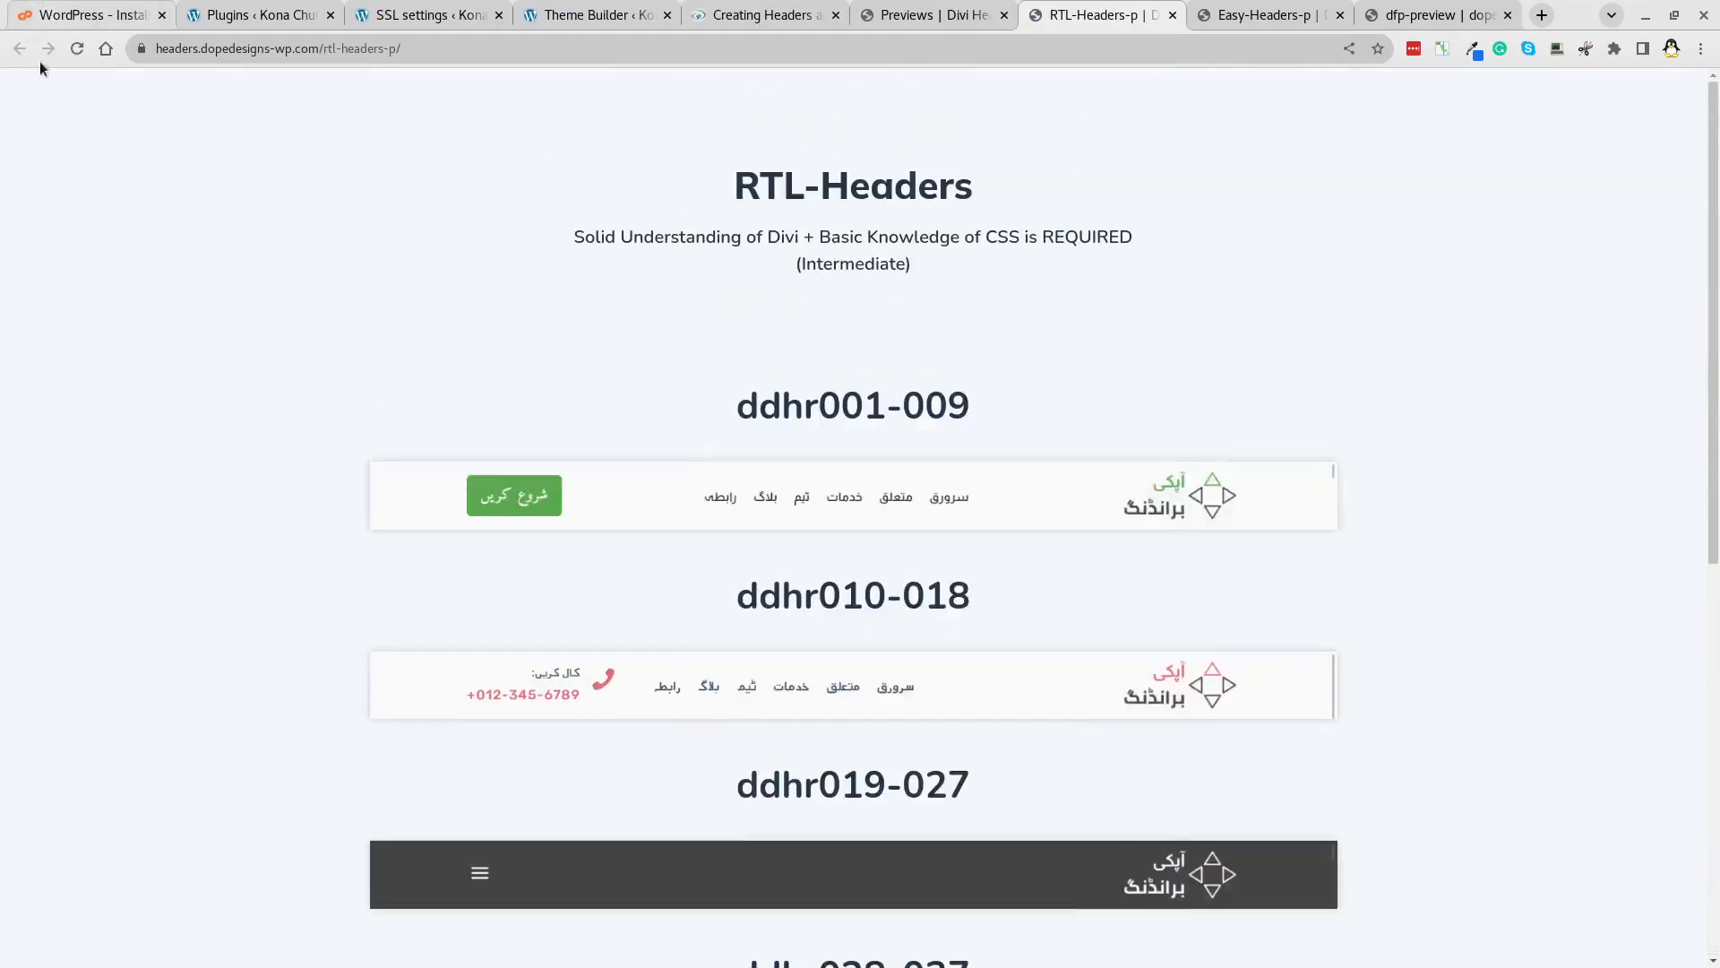
click(1173, 15)
Scan the Standard header designs and go back to the Divi Theme Builder.
click(1201, 389)
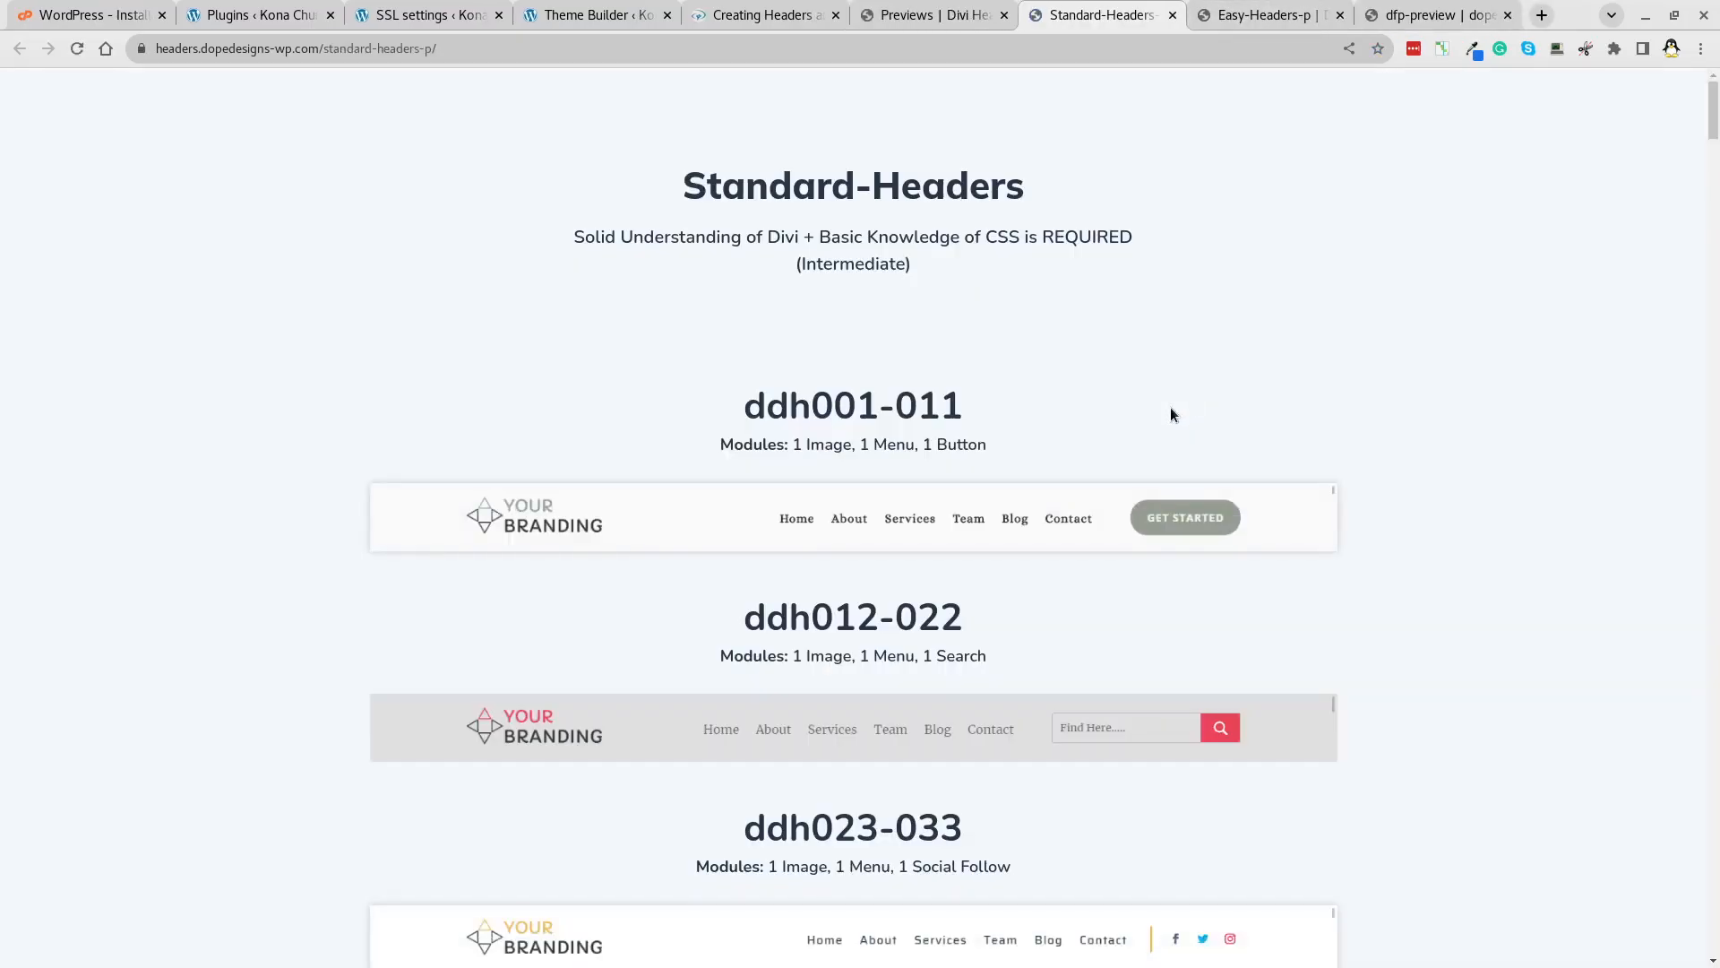
scroll(1691, 484, down, 10)
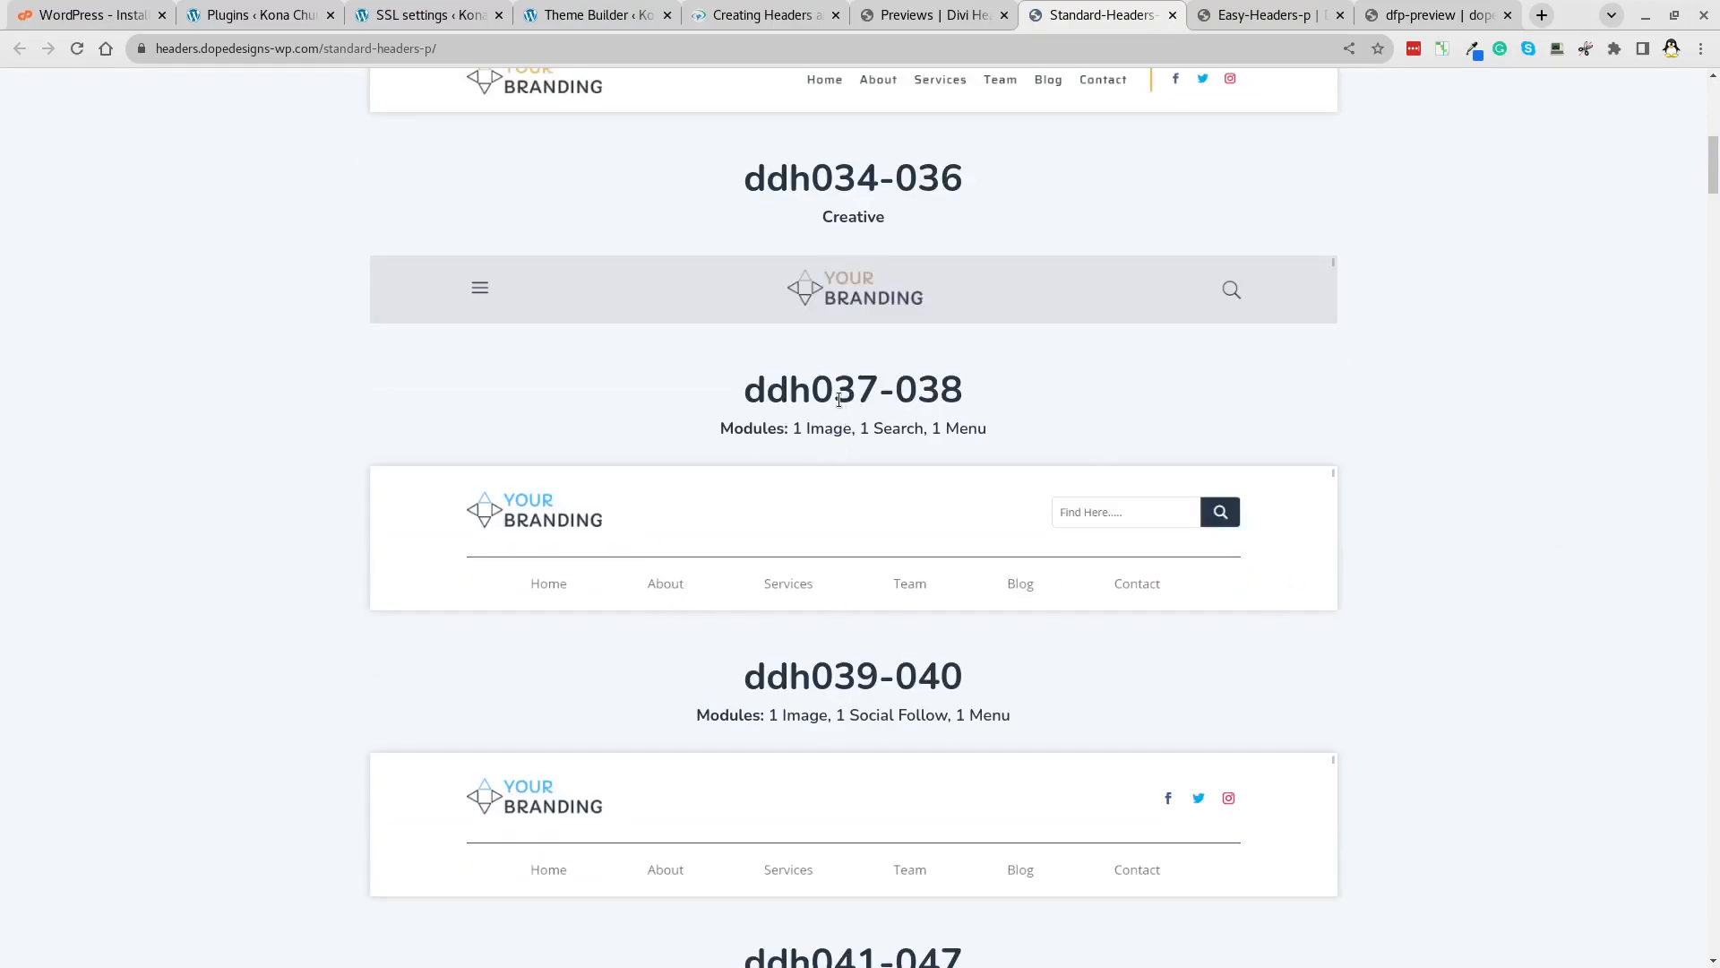
click(574, 16)
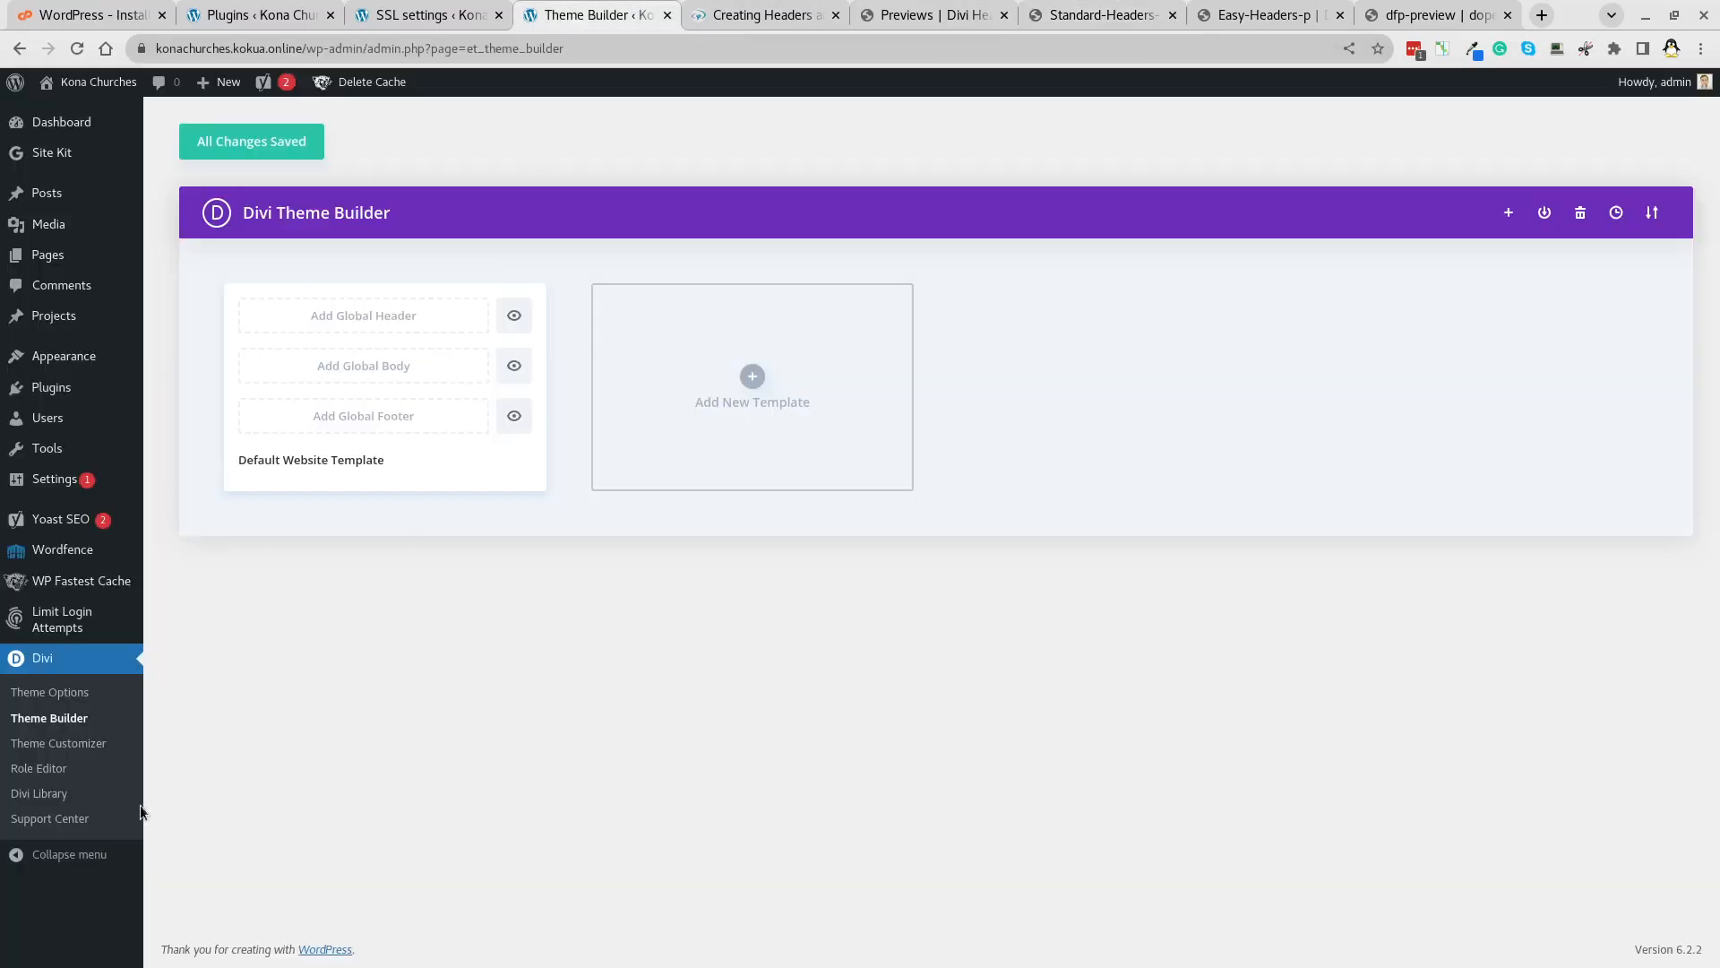
Open the Divi Library in a new tab with Import & Export Layouts on its Import tab.
middle_click(38, 793)
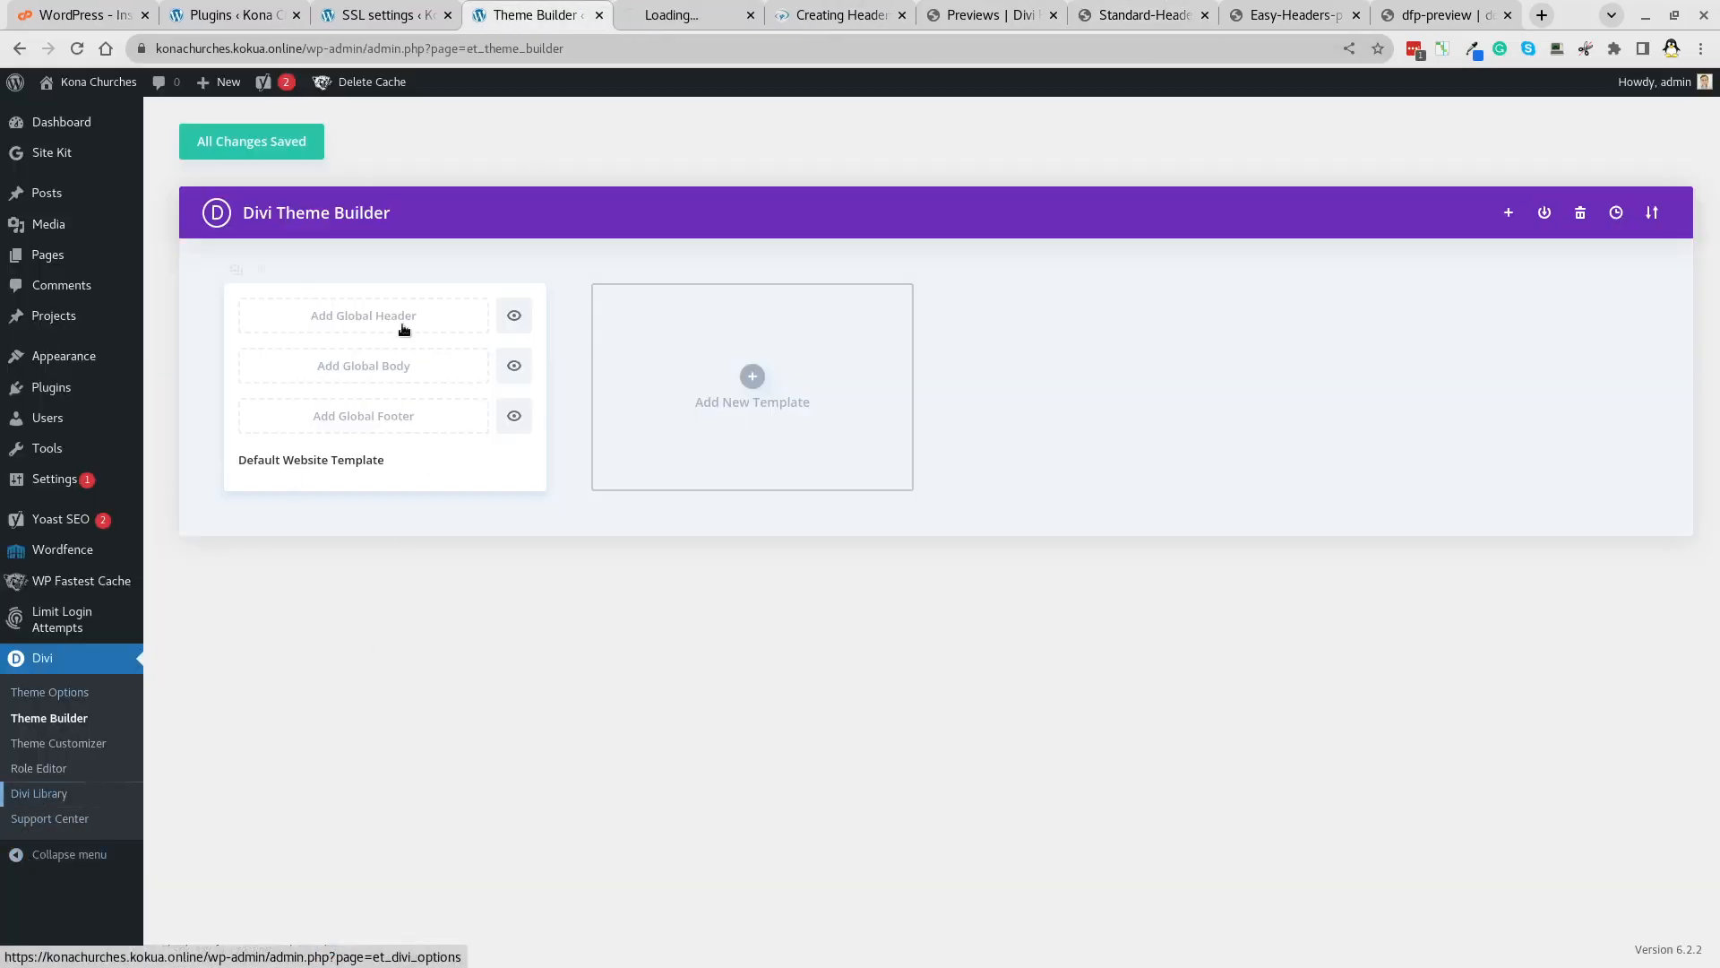
click(675, 16)
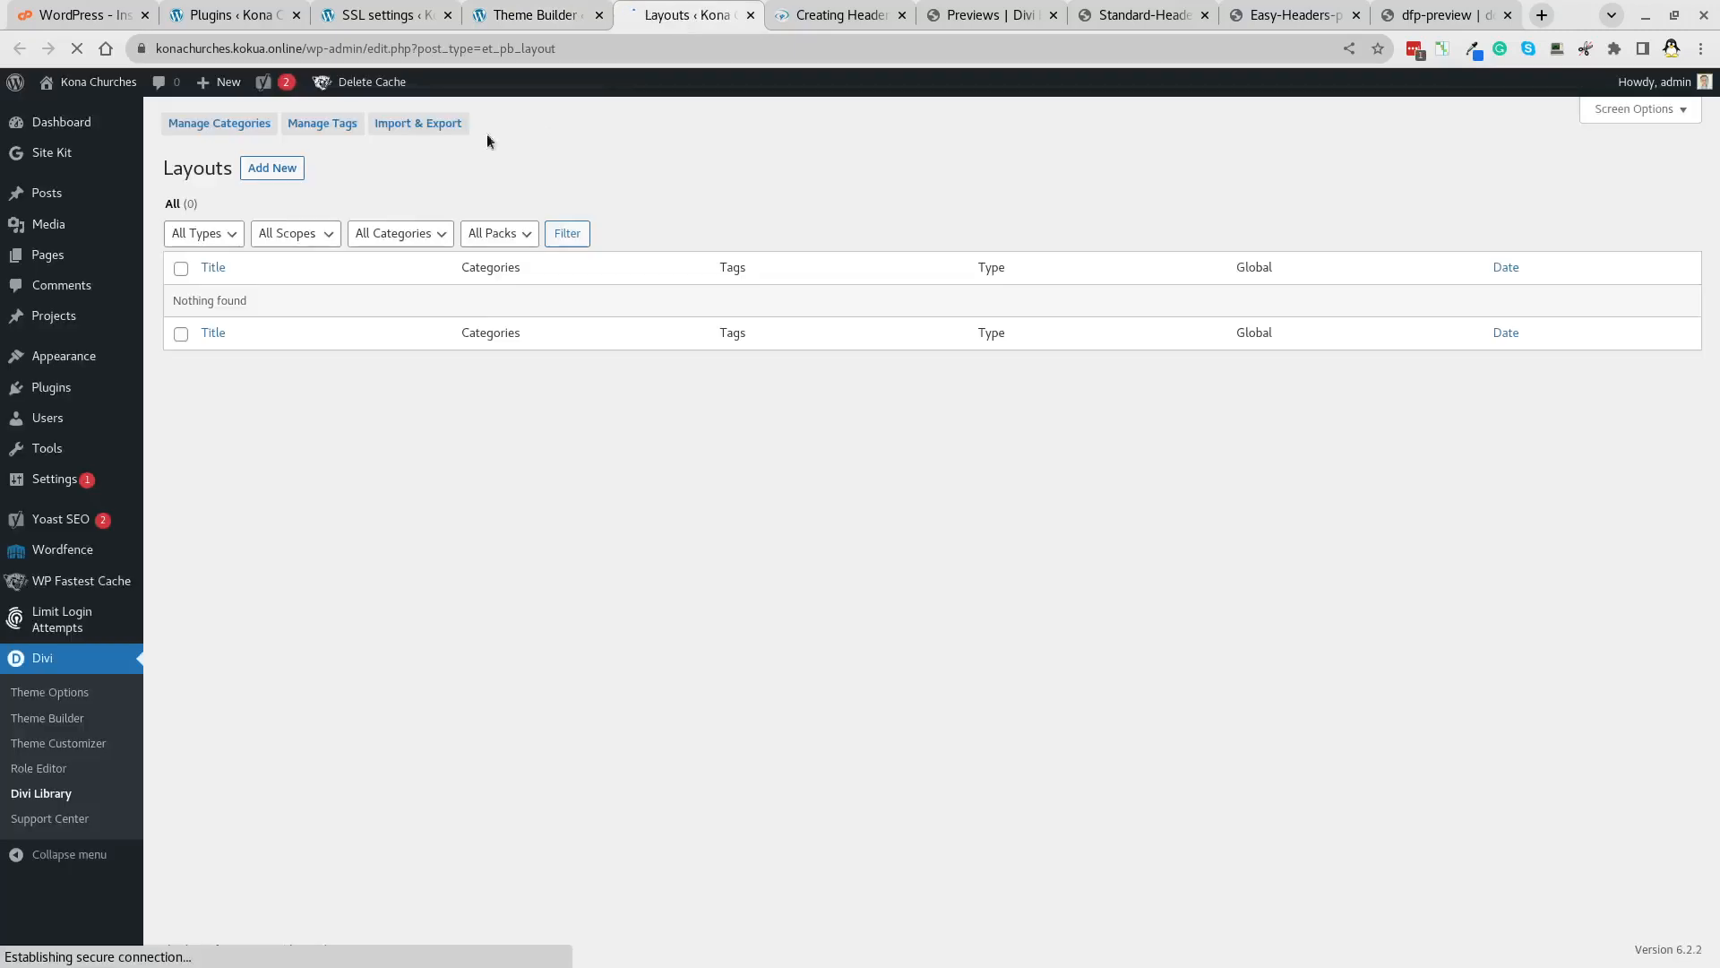
click(419, 126)
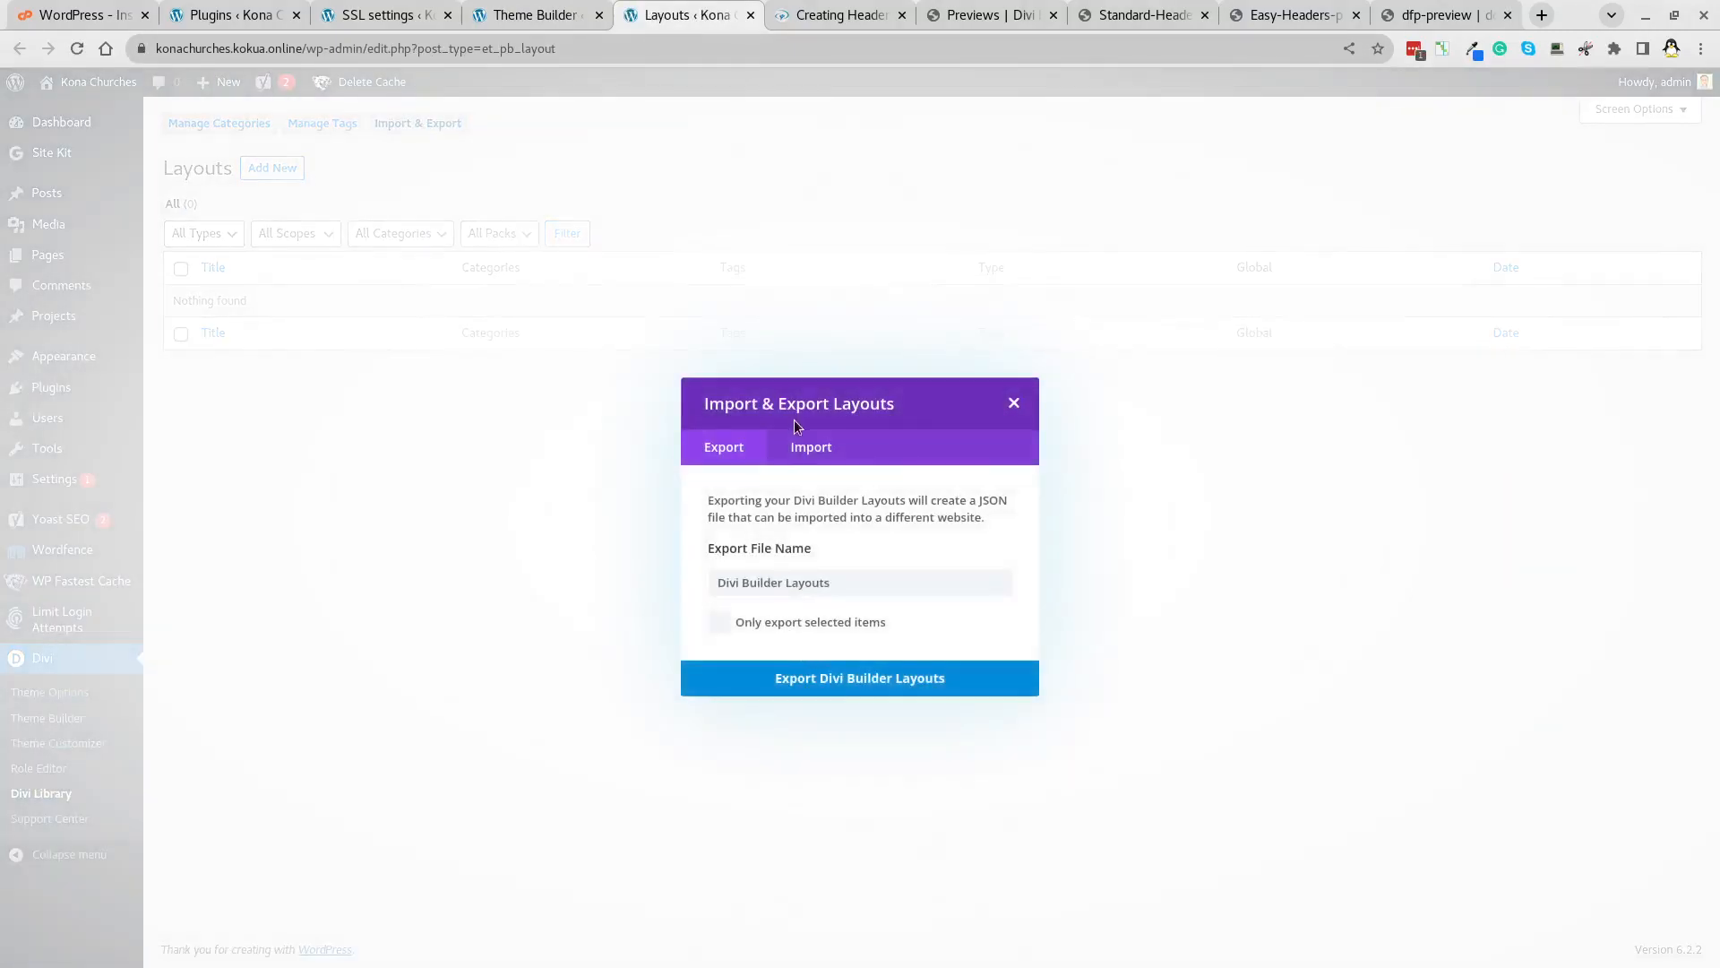
click(806, 448)
Browse the file picker to Downloads/_DIVI/Divi Headers Pack v2.3/Files.
click(905, 598)
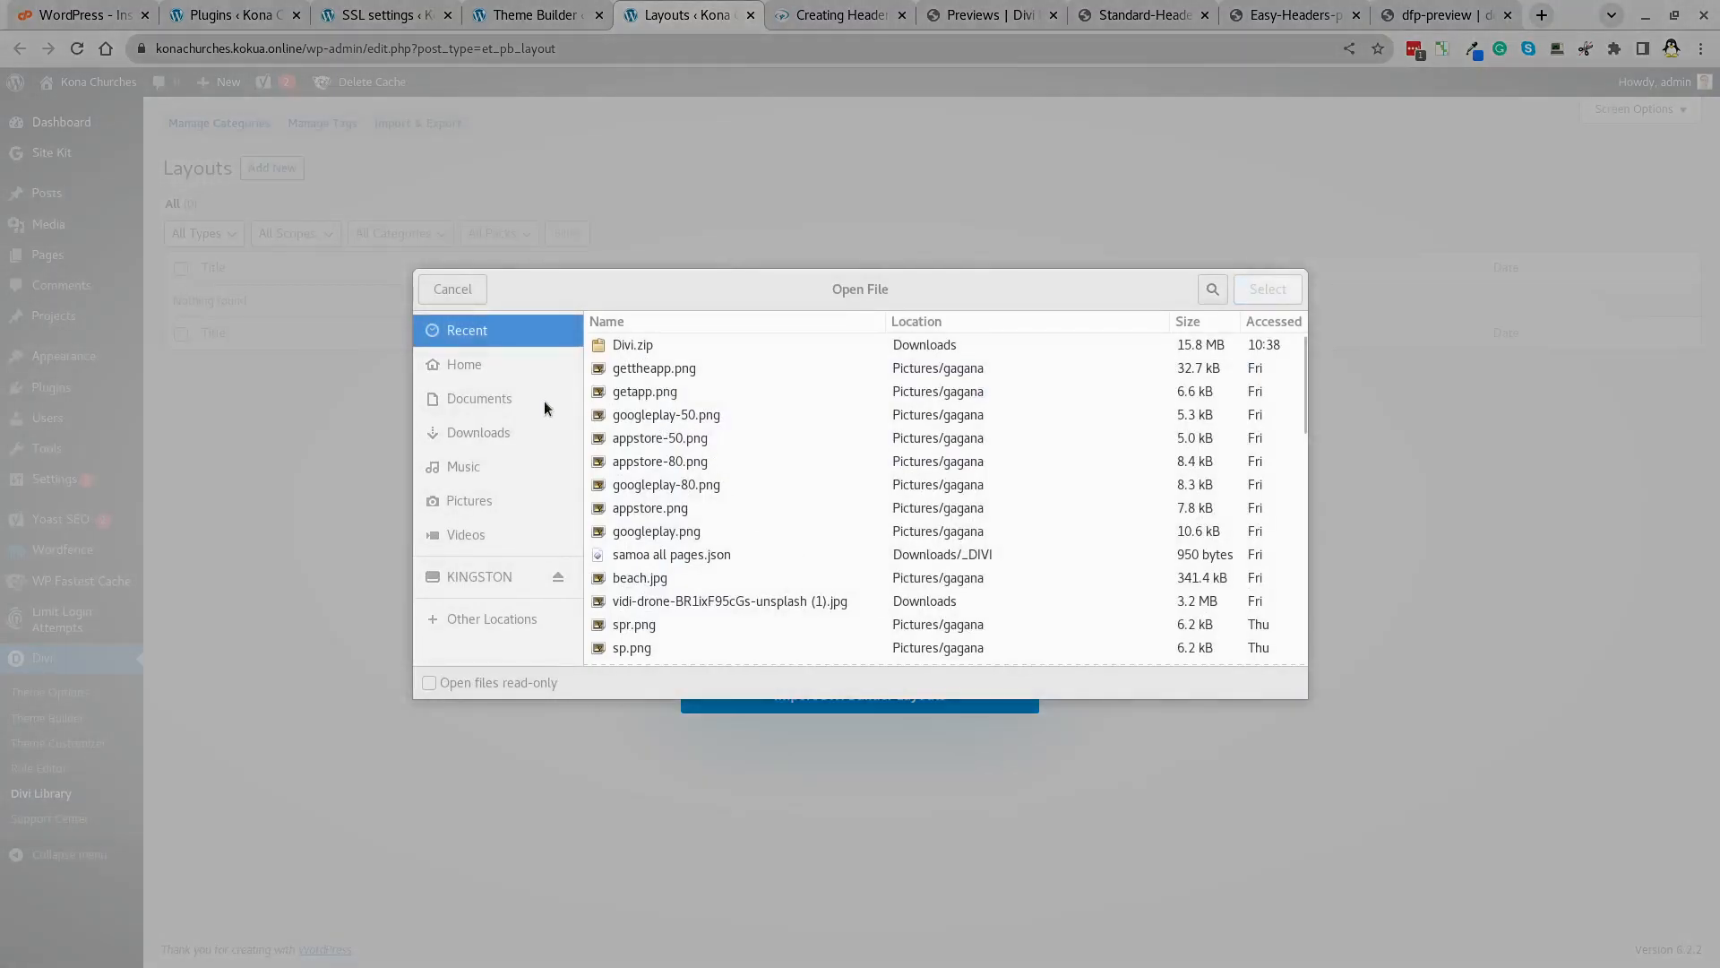
click(492, 429)
scroll(691, 453, down, 5)
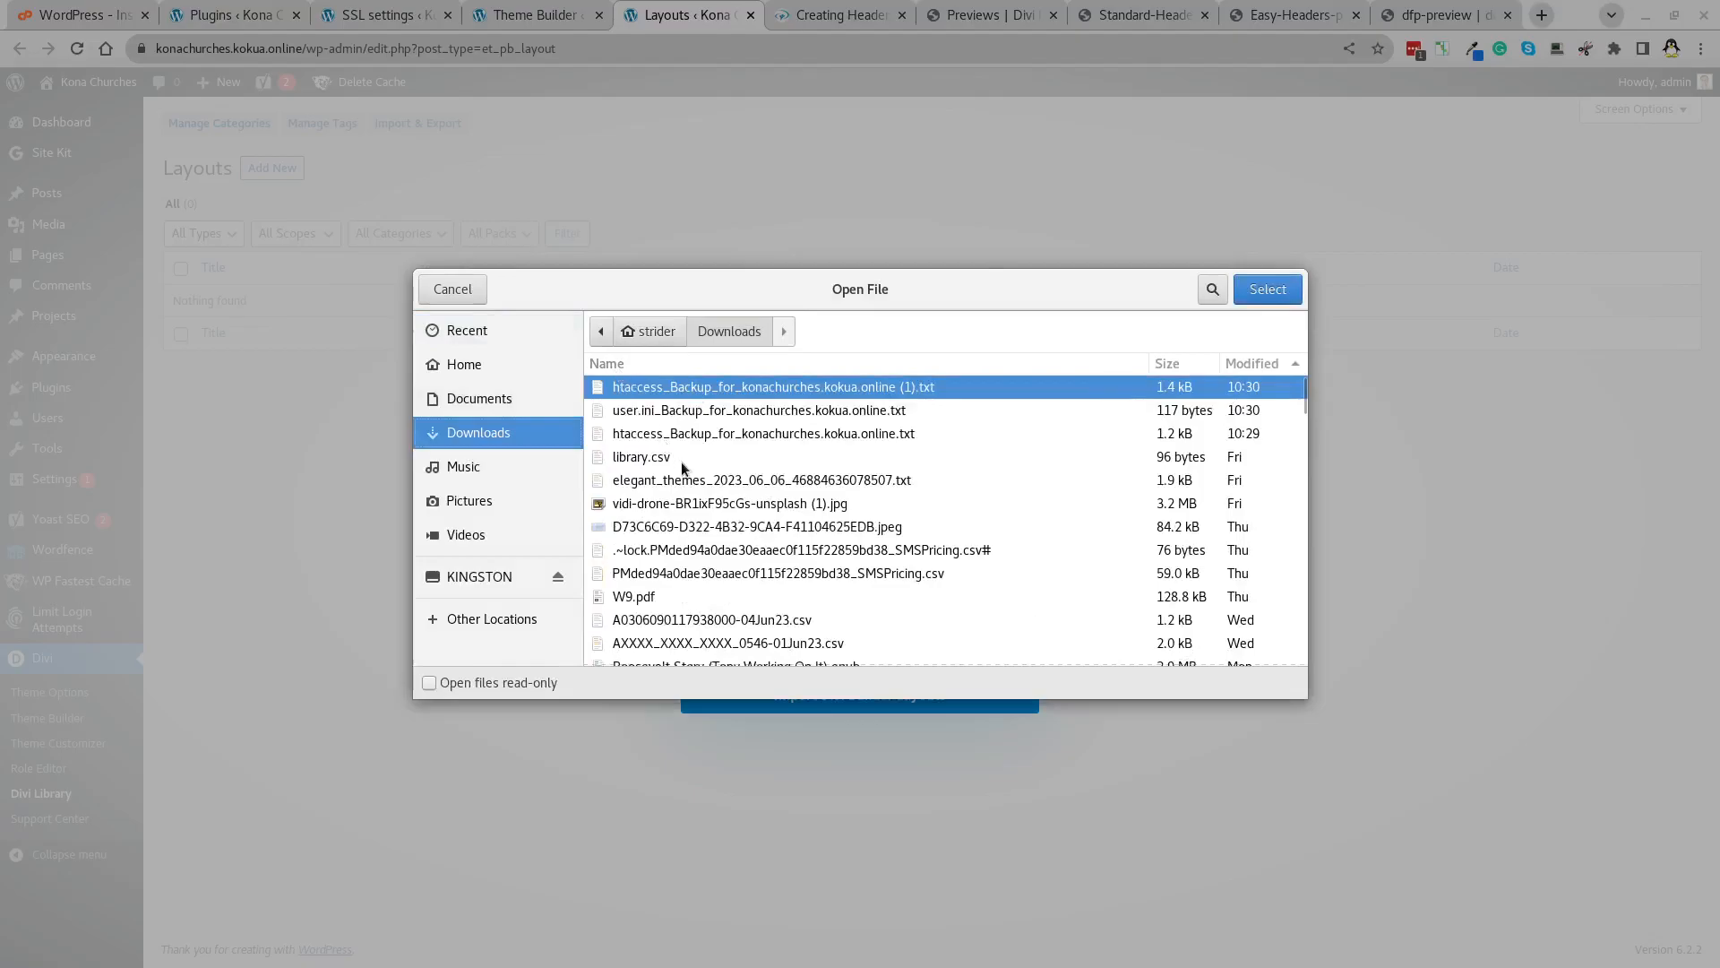
click(681, 460)
text(_d)
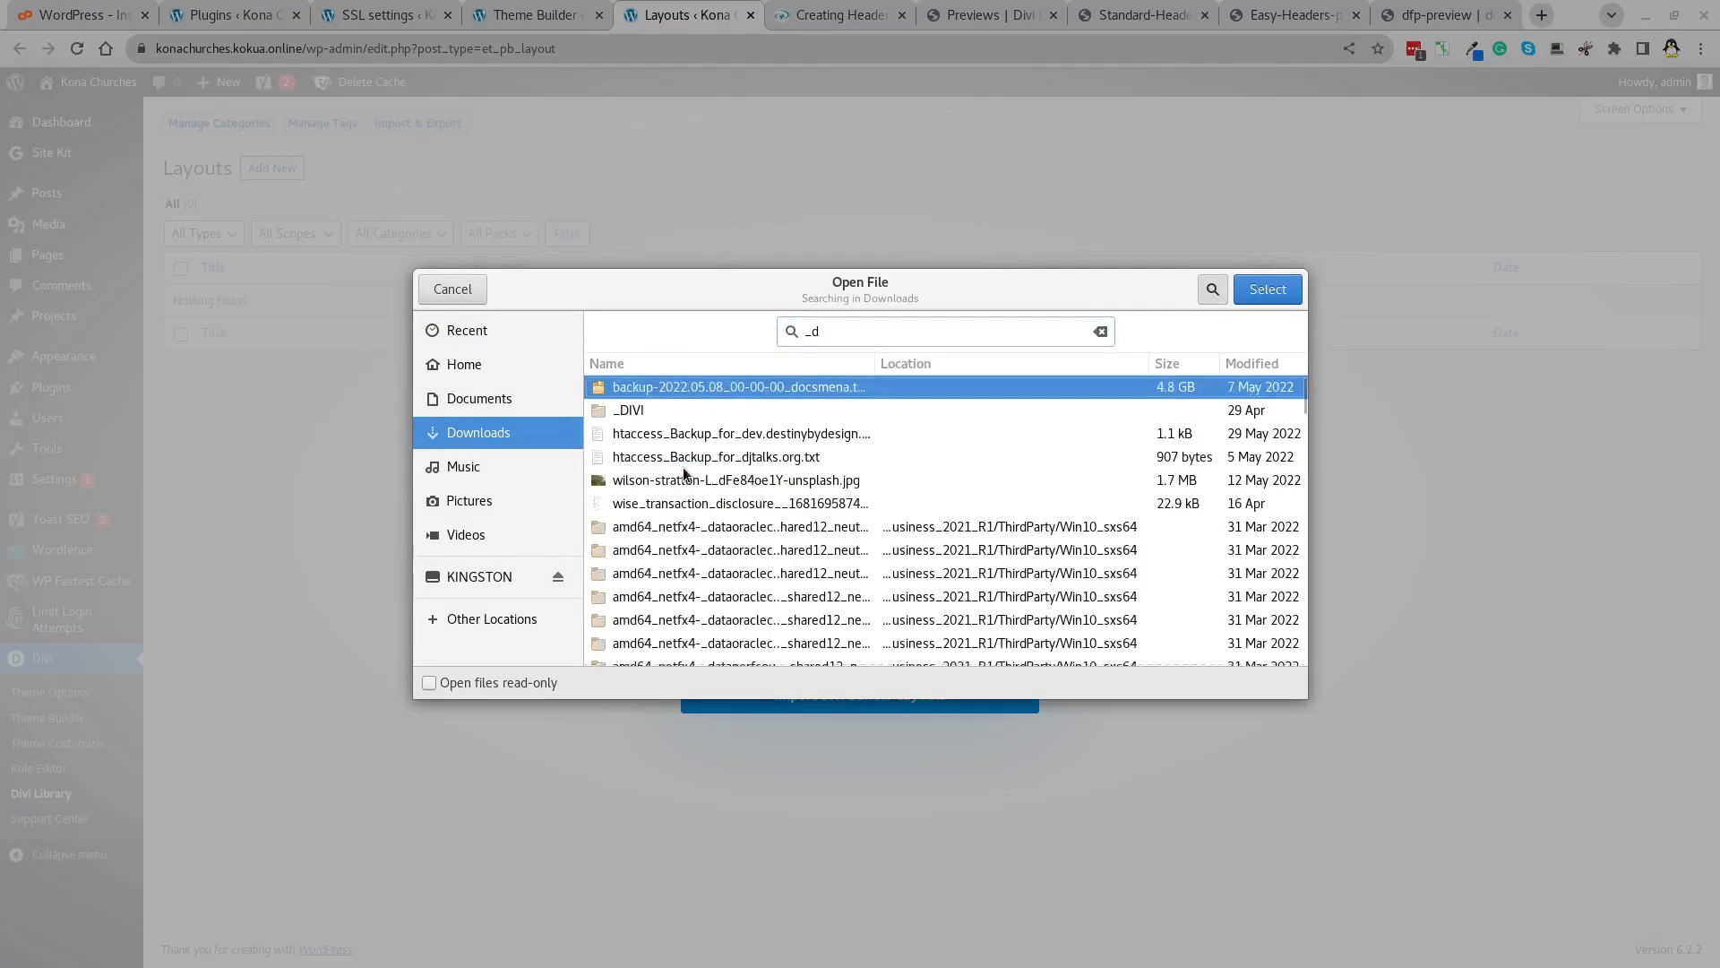
double_click(644, 410)
click(660, 481)
double_click(660, 481)
double_click(642, 416)
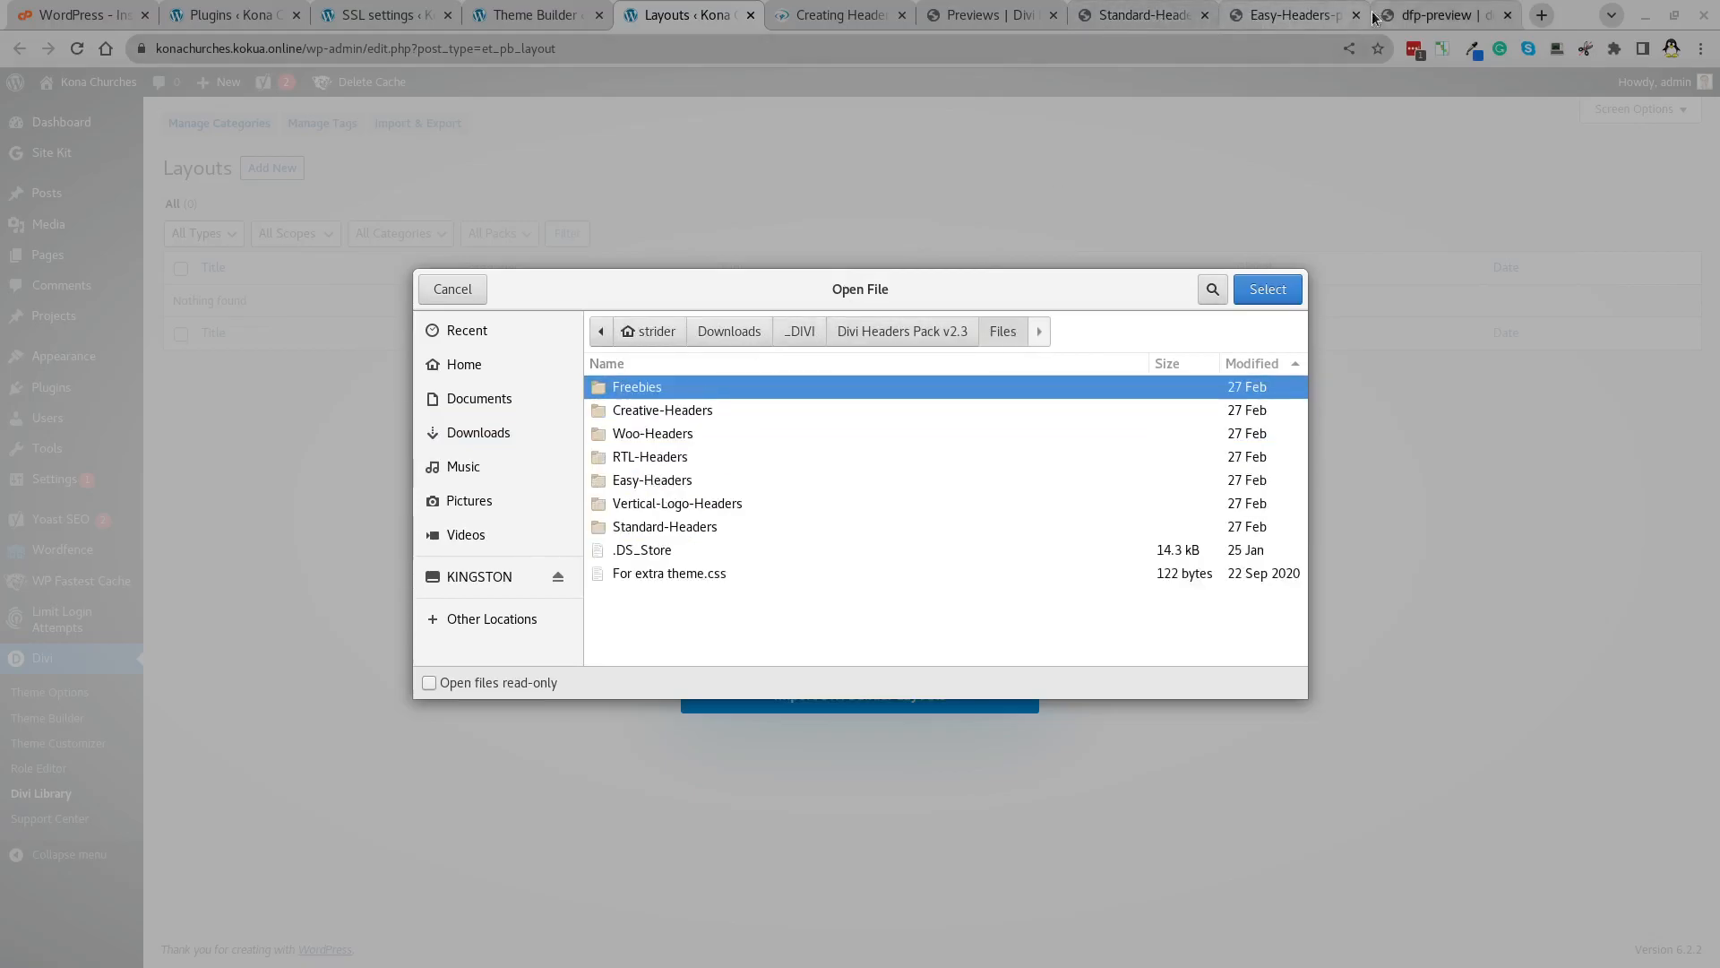
Compare the Easy and Standard header previews, cancel the file picker, and return to the Layouts tab.
click(1299, 18)
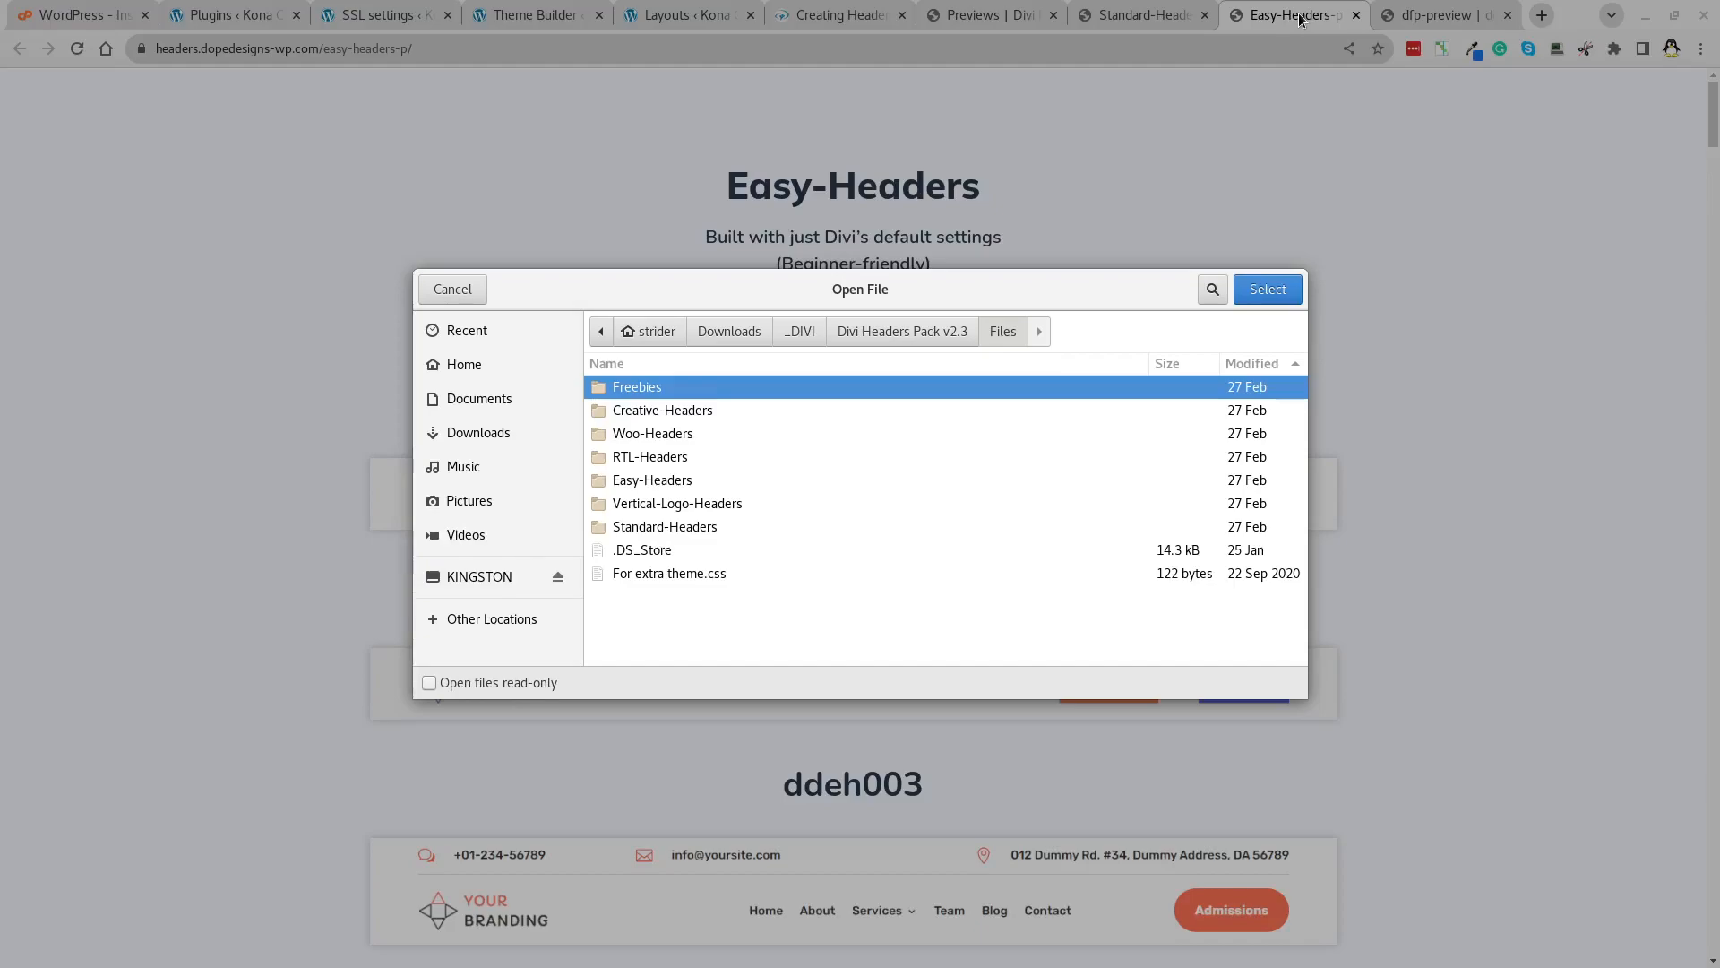
click(1150, 18)
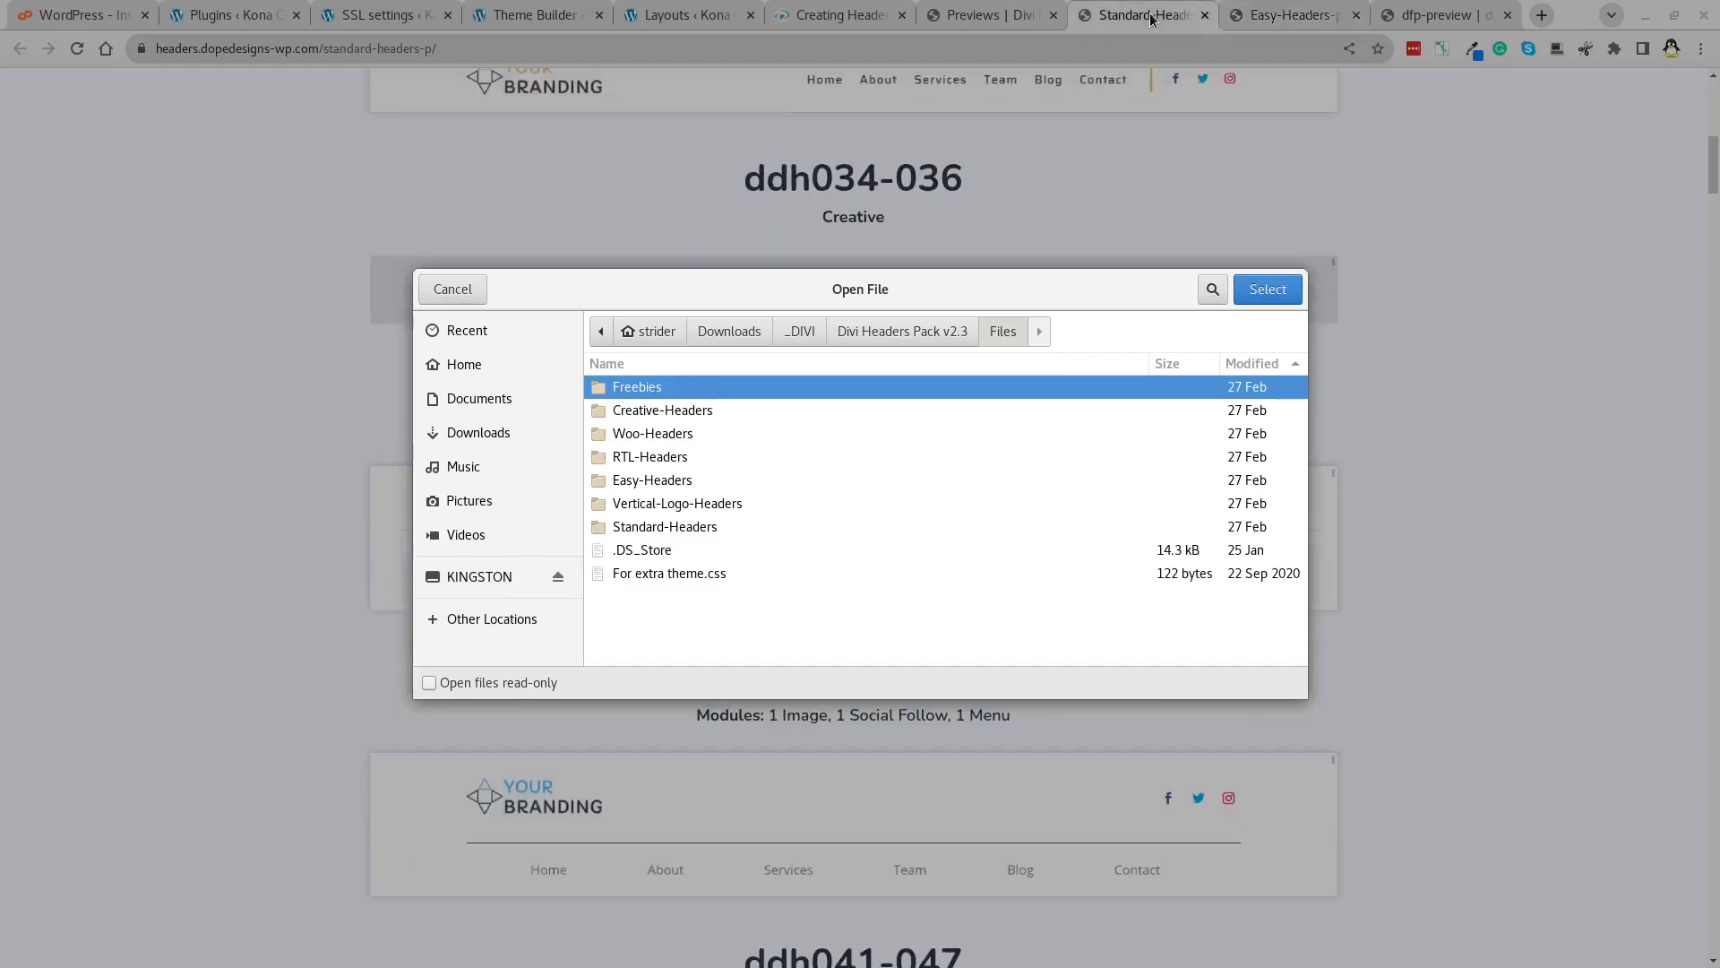
click(1269, 20)
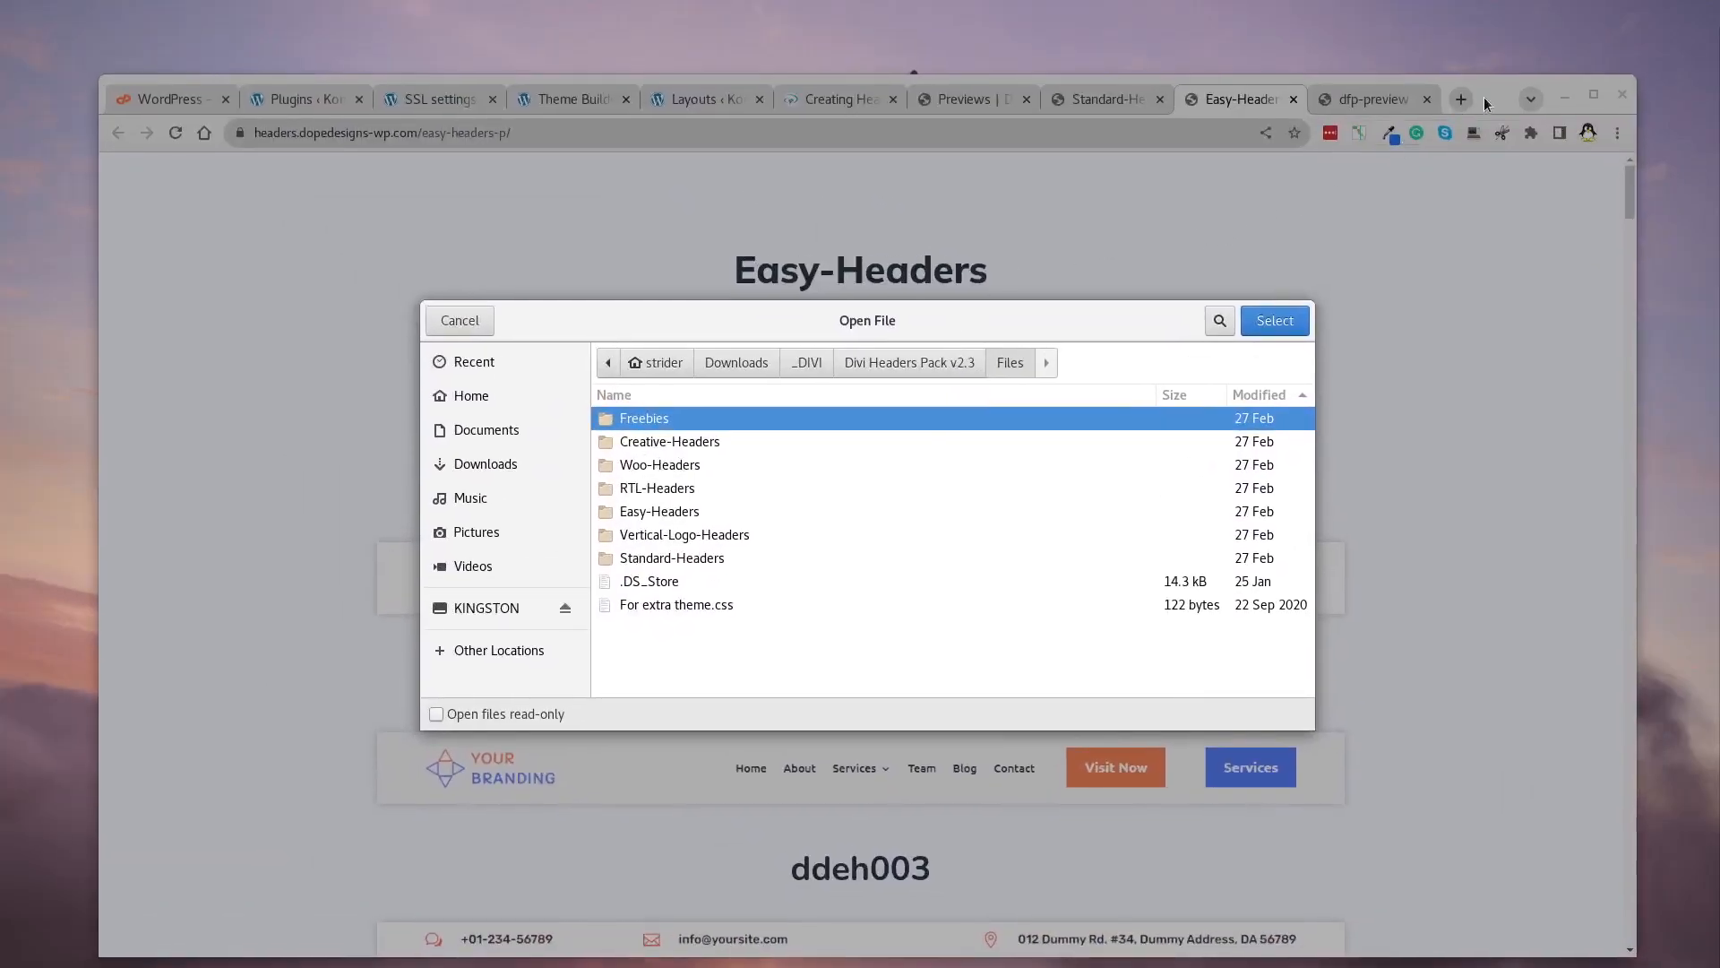
double_click(1497, 89)
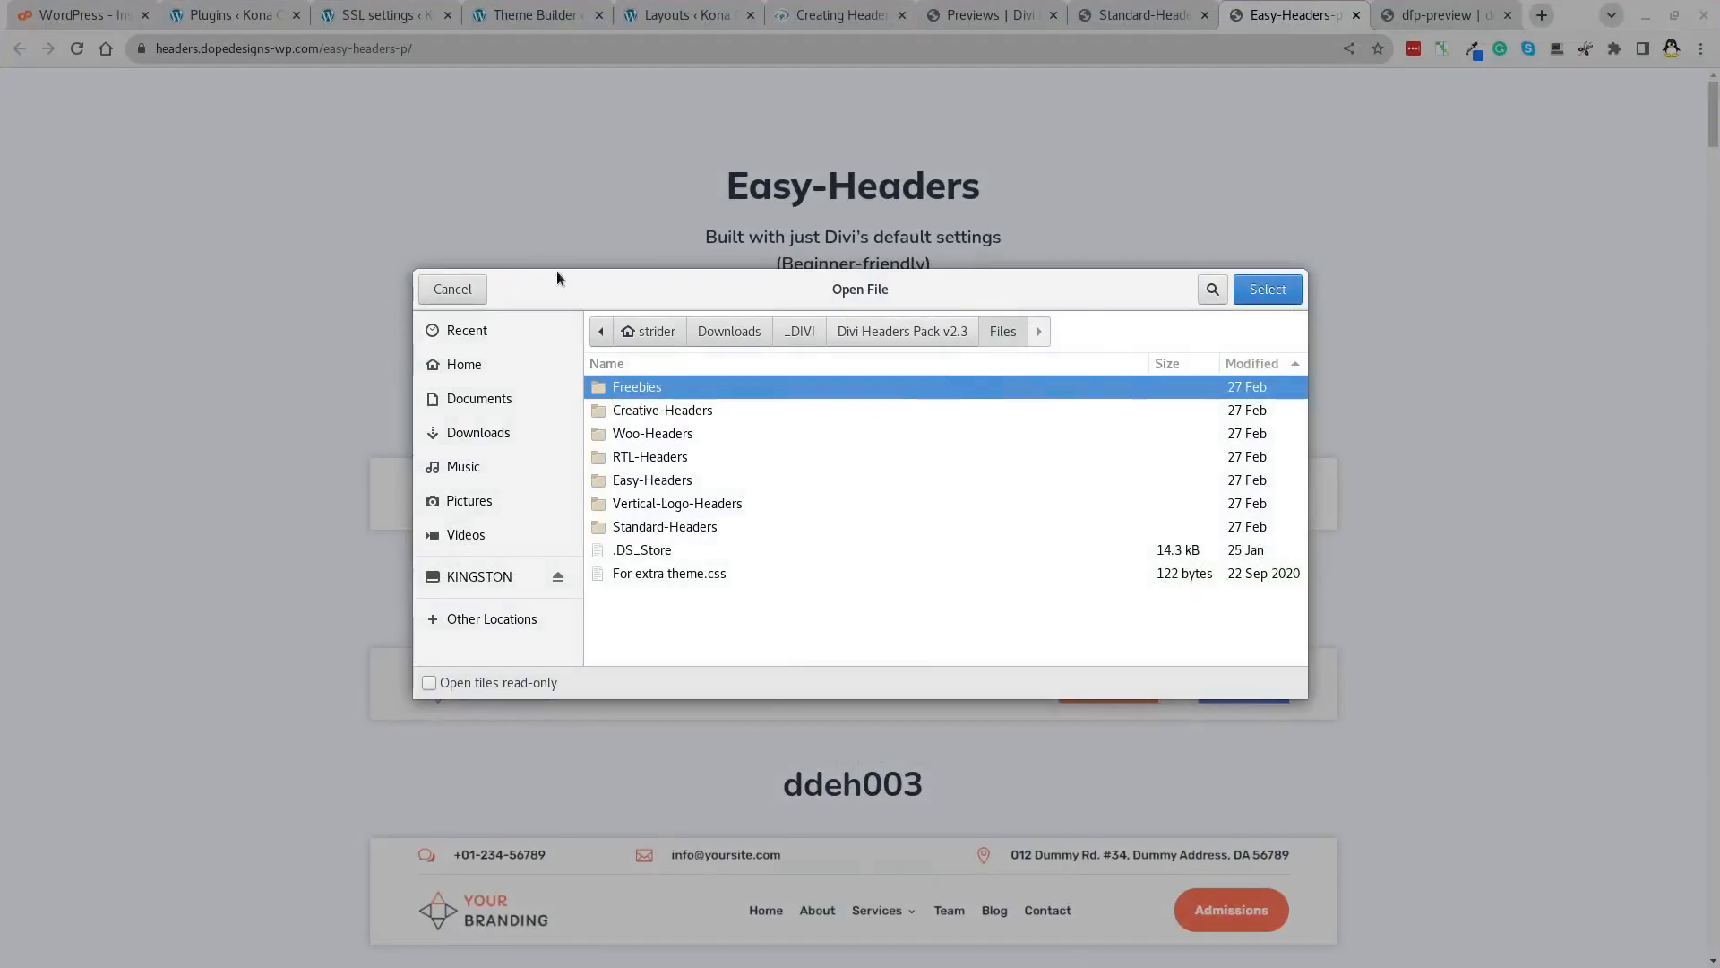
click(451, 290)
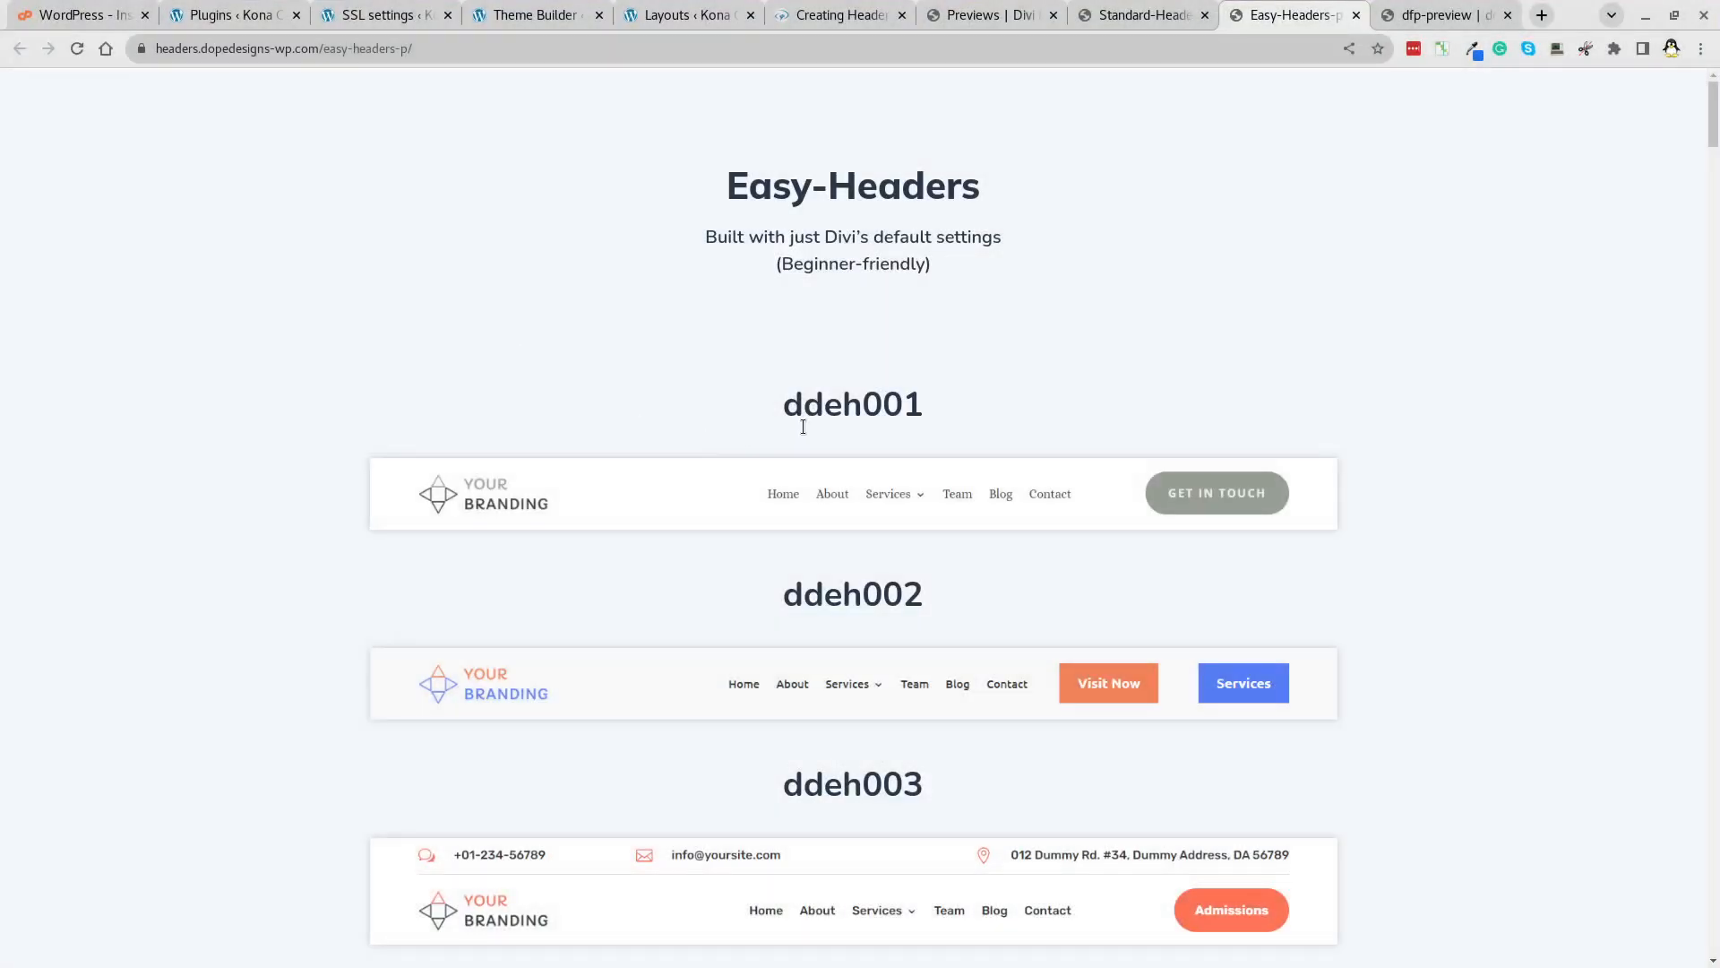
click(1159, 17)
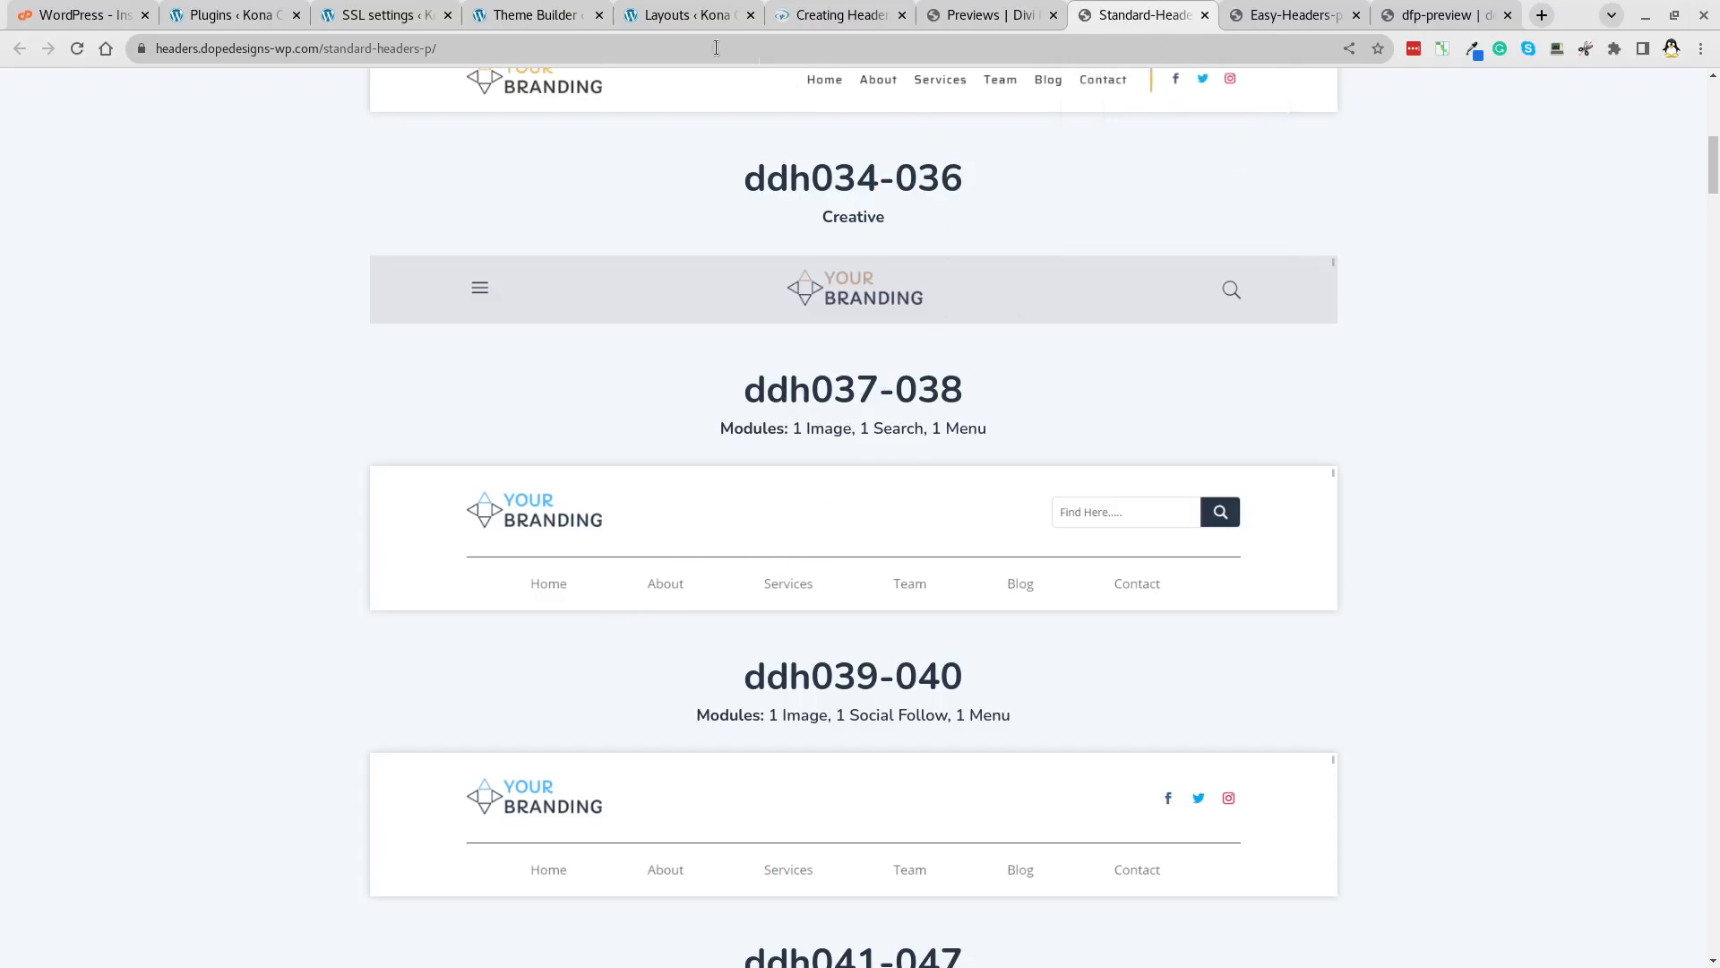
click(664, 17)
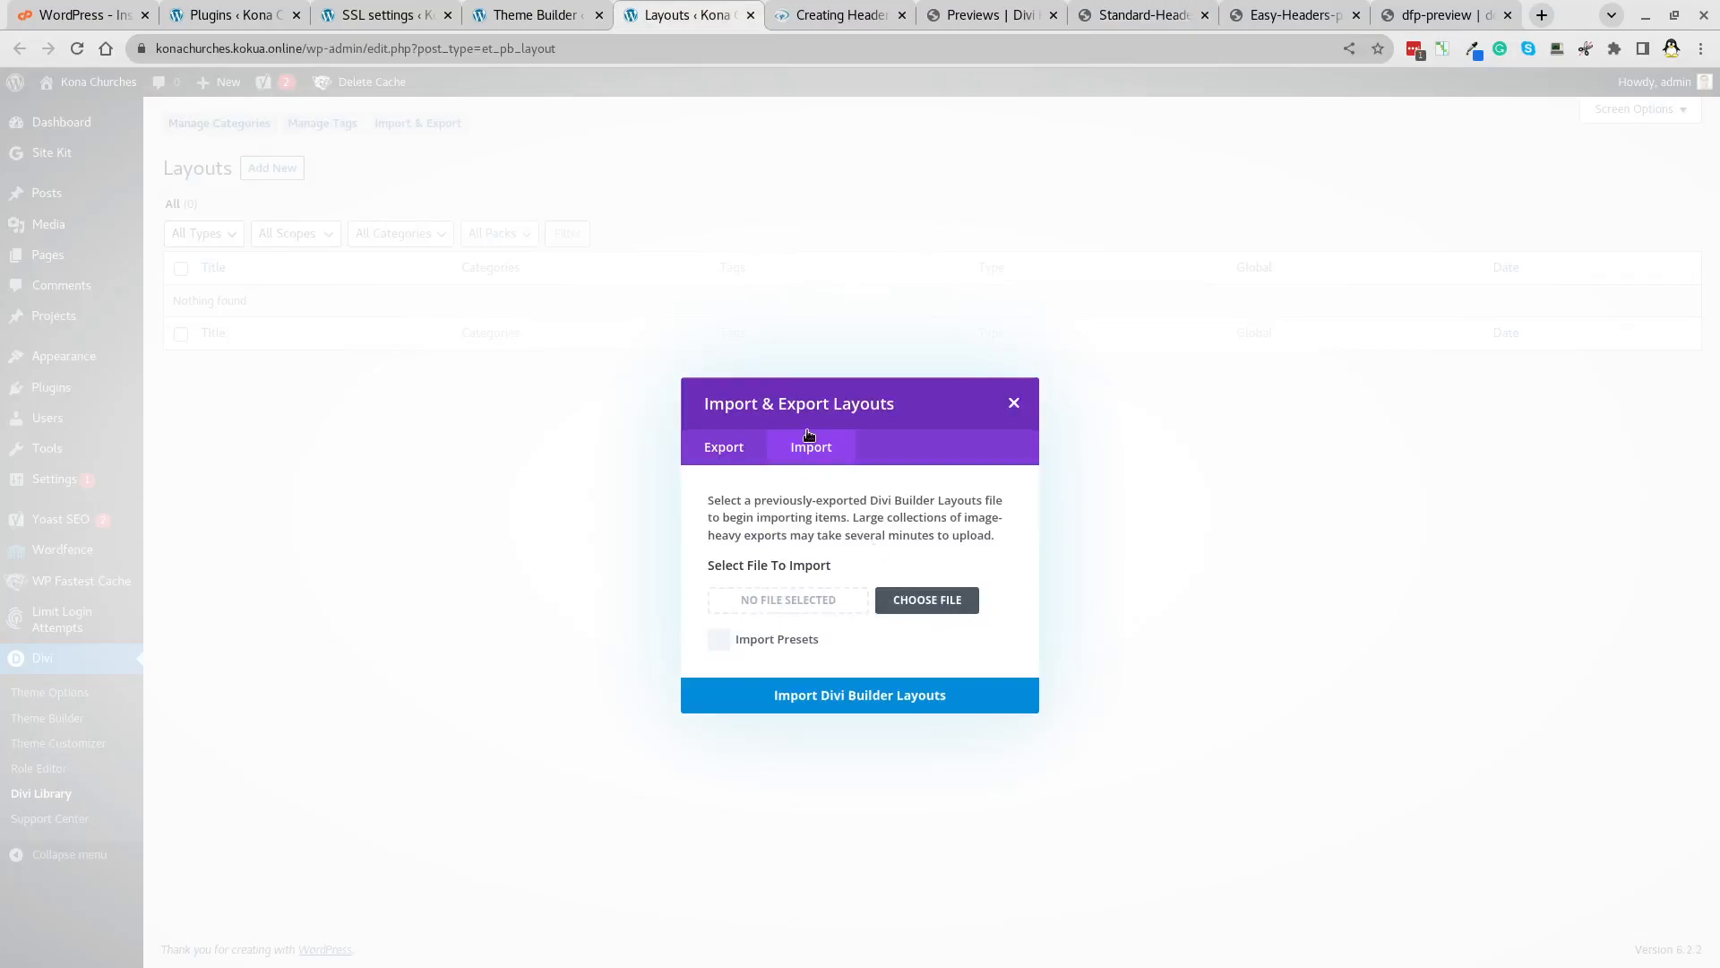
Browse the file picker to Divi Headers Pack v2.3/Files/Standard-Headers.
click(897, 600)
click(643, 481)
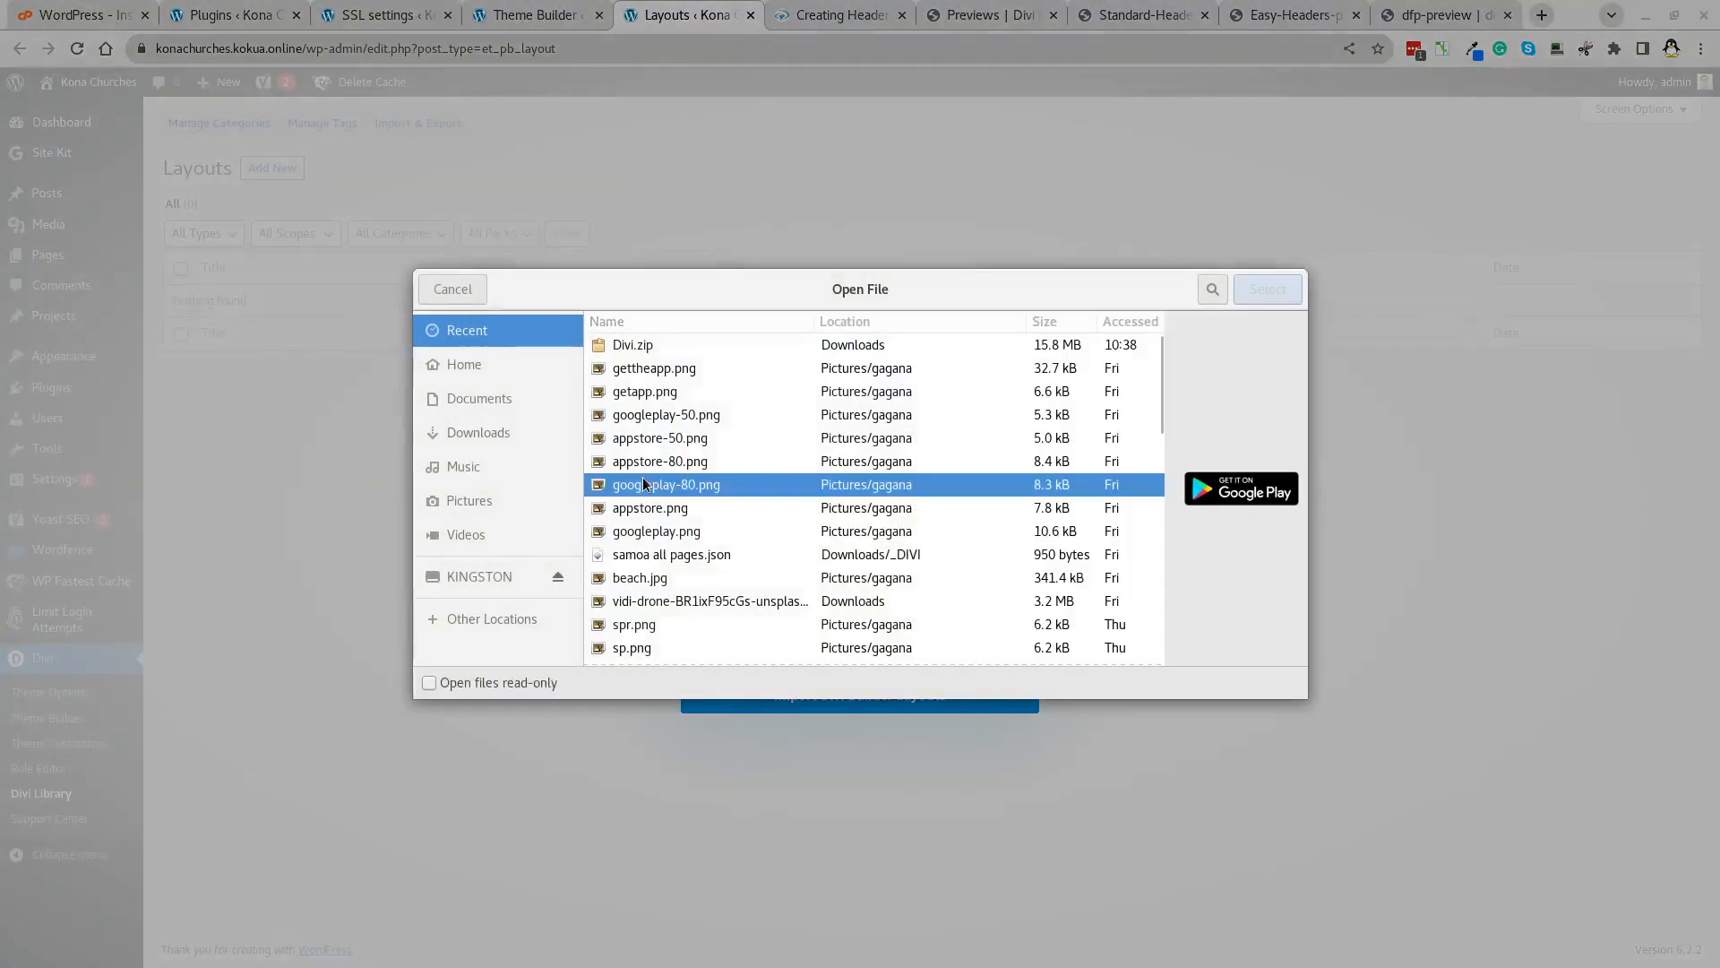
click(462, 430)
click(736, 482)
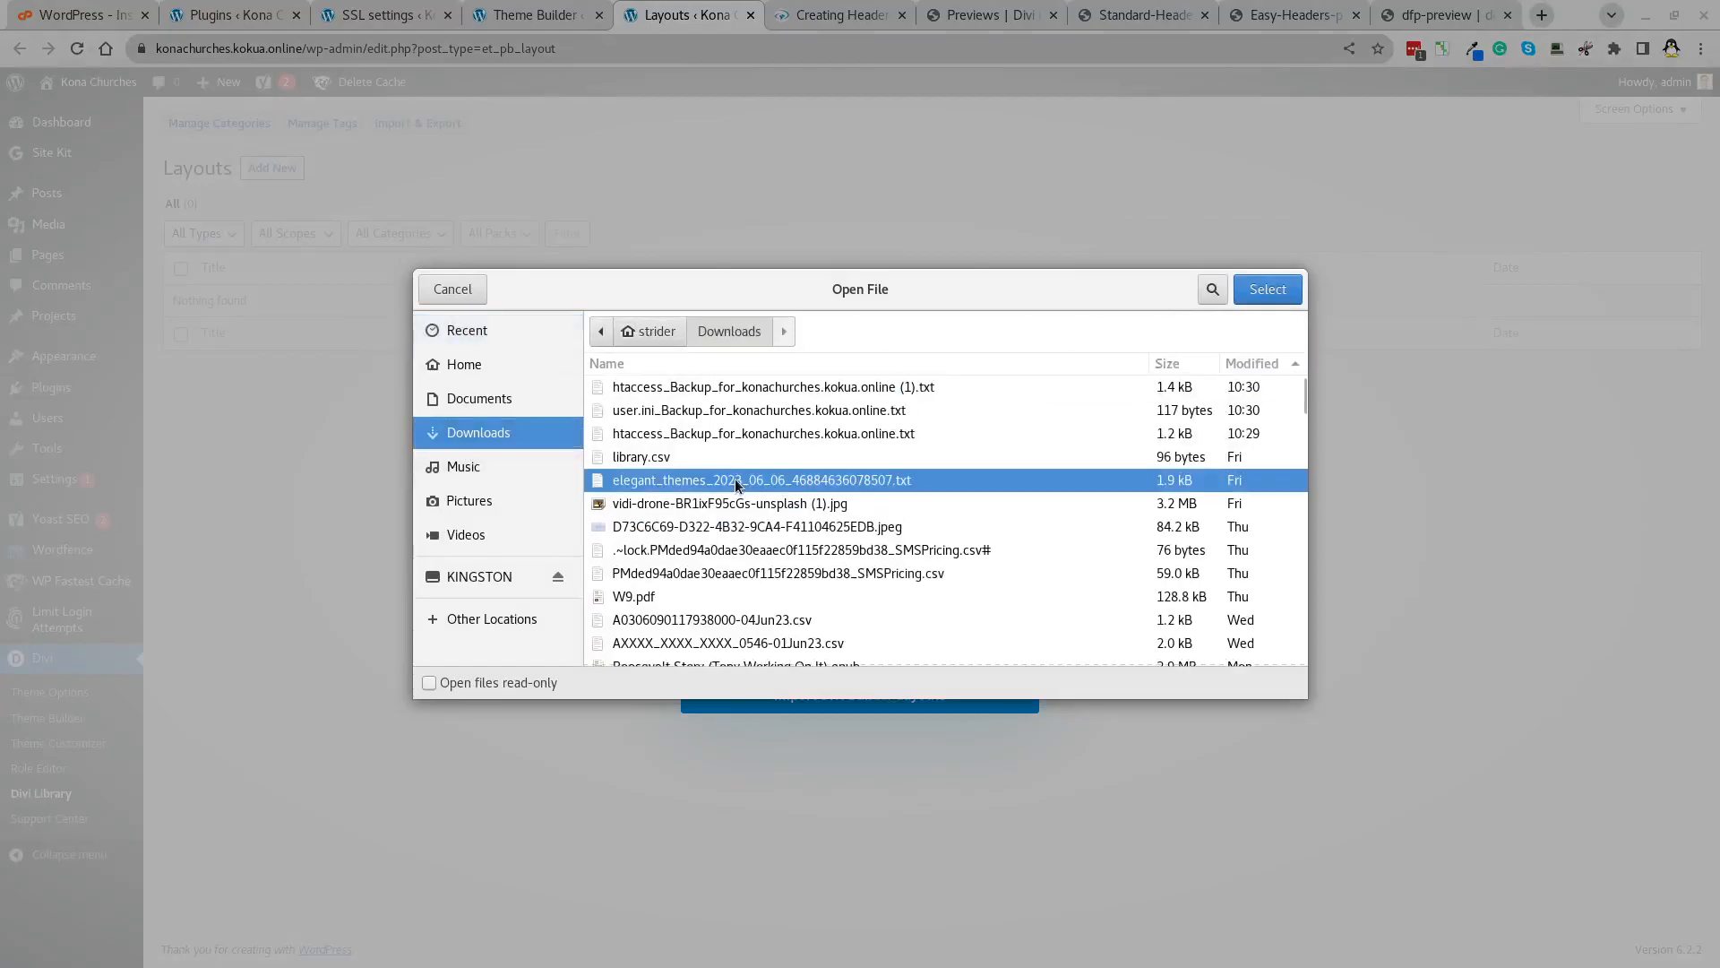
text(.d)
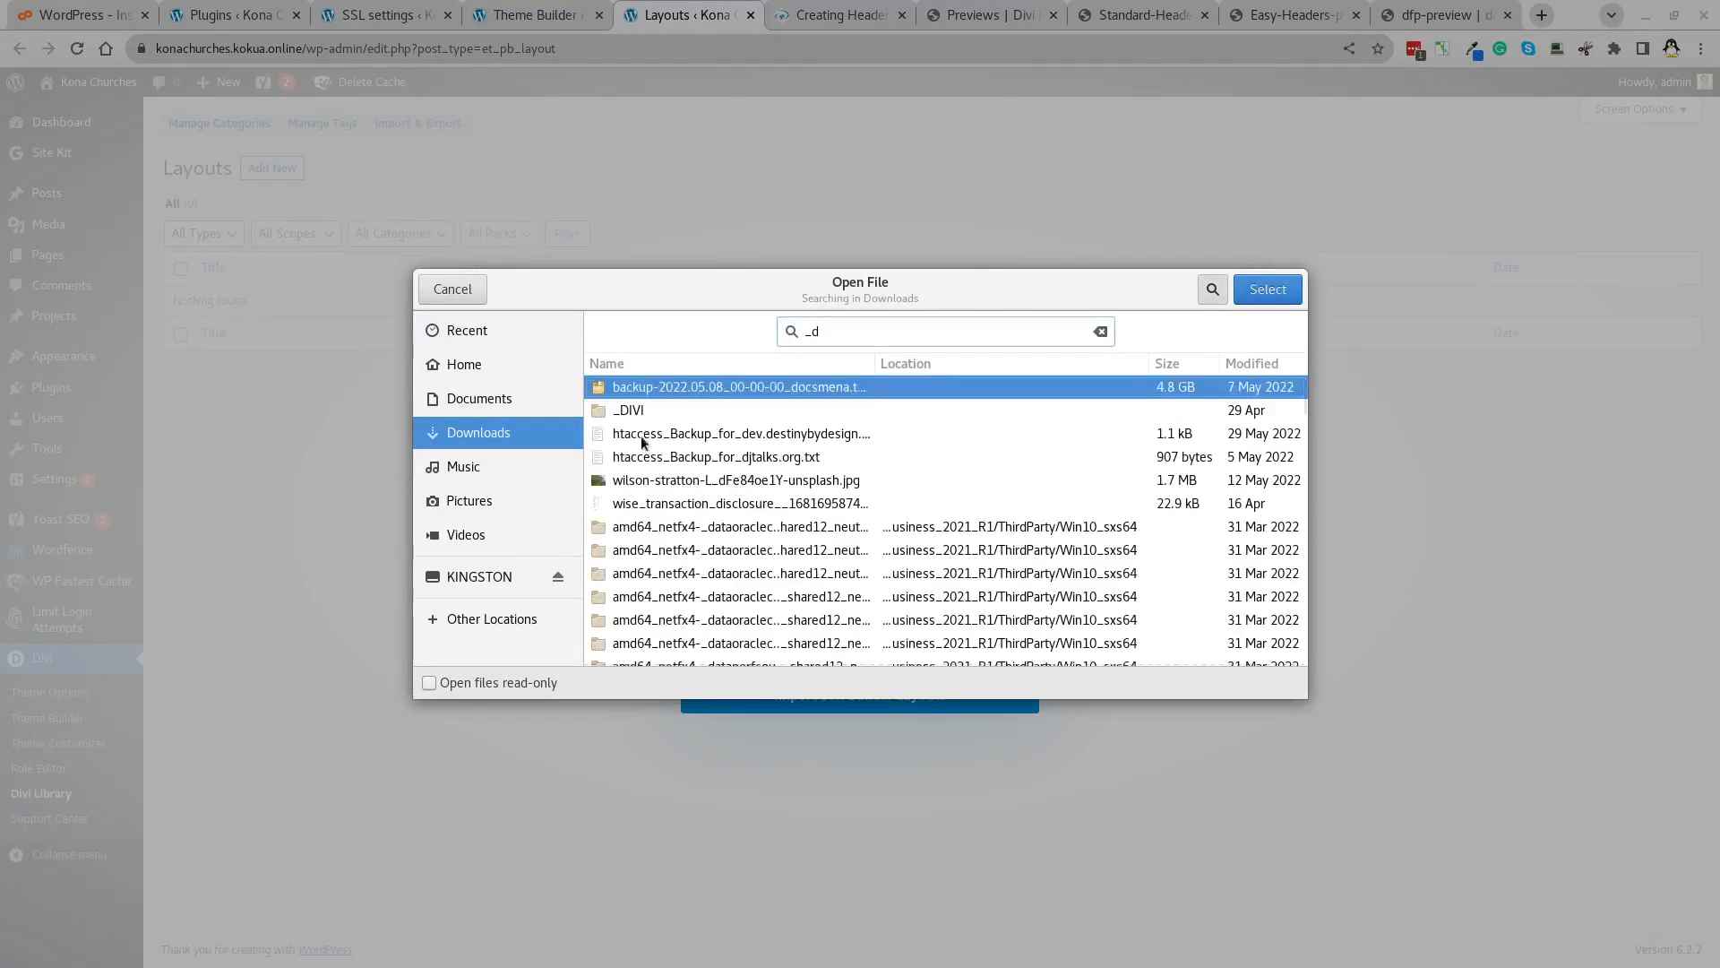
key(BackSpace)
key(BackSpace)
double_click(638, 479)
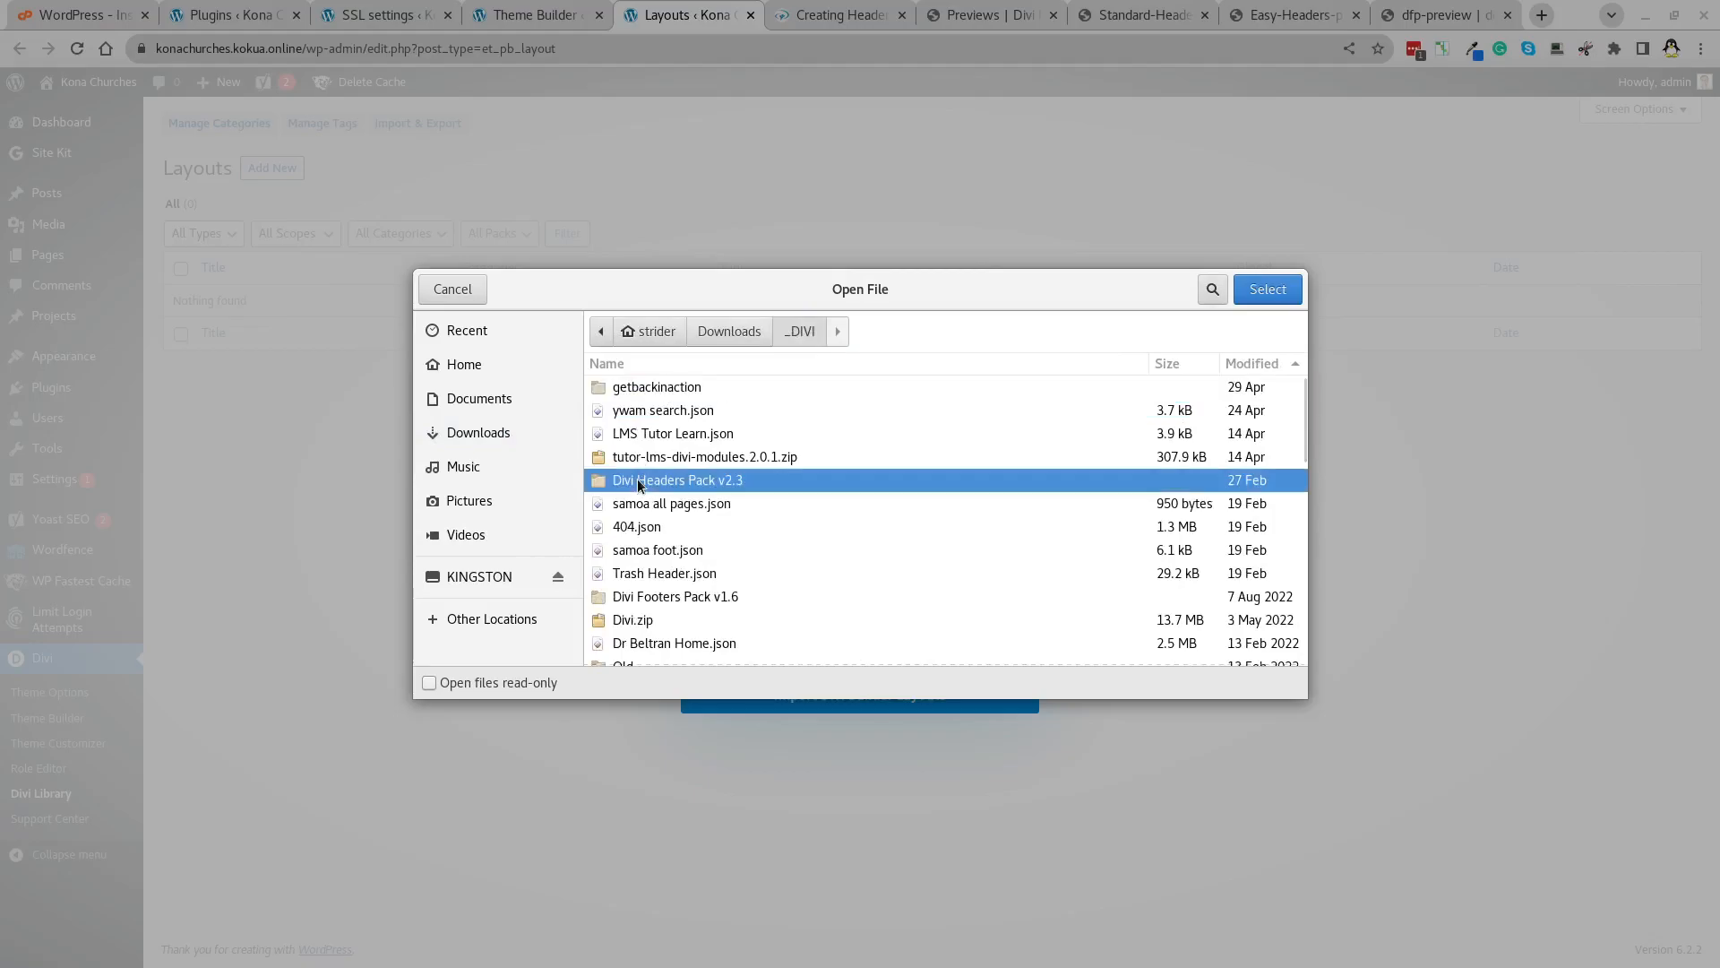
double_click(627, 411)
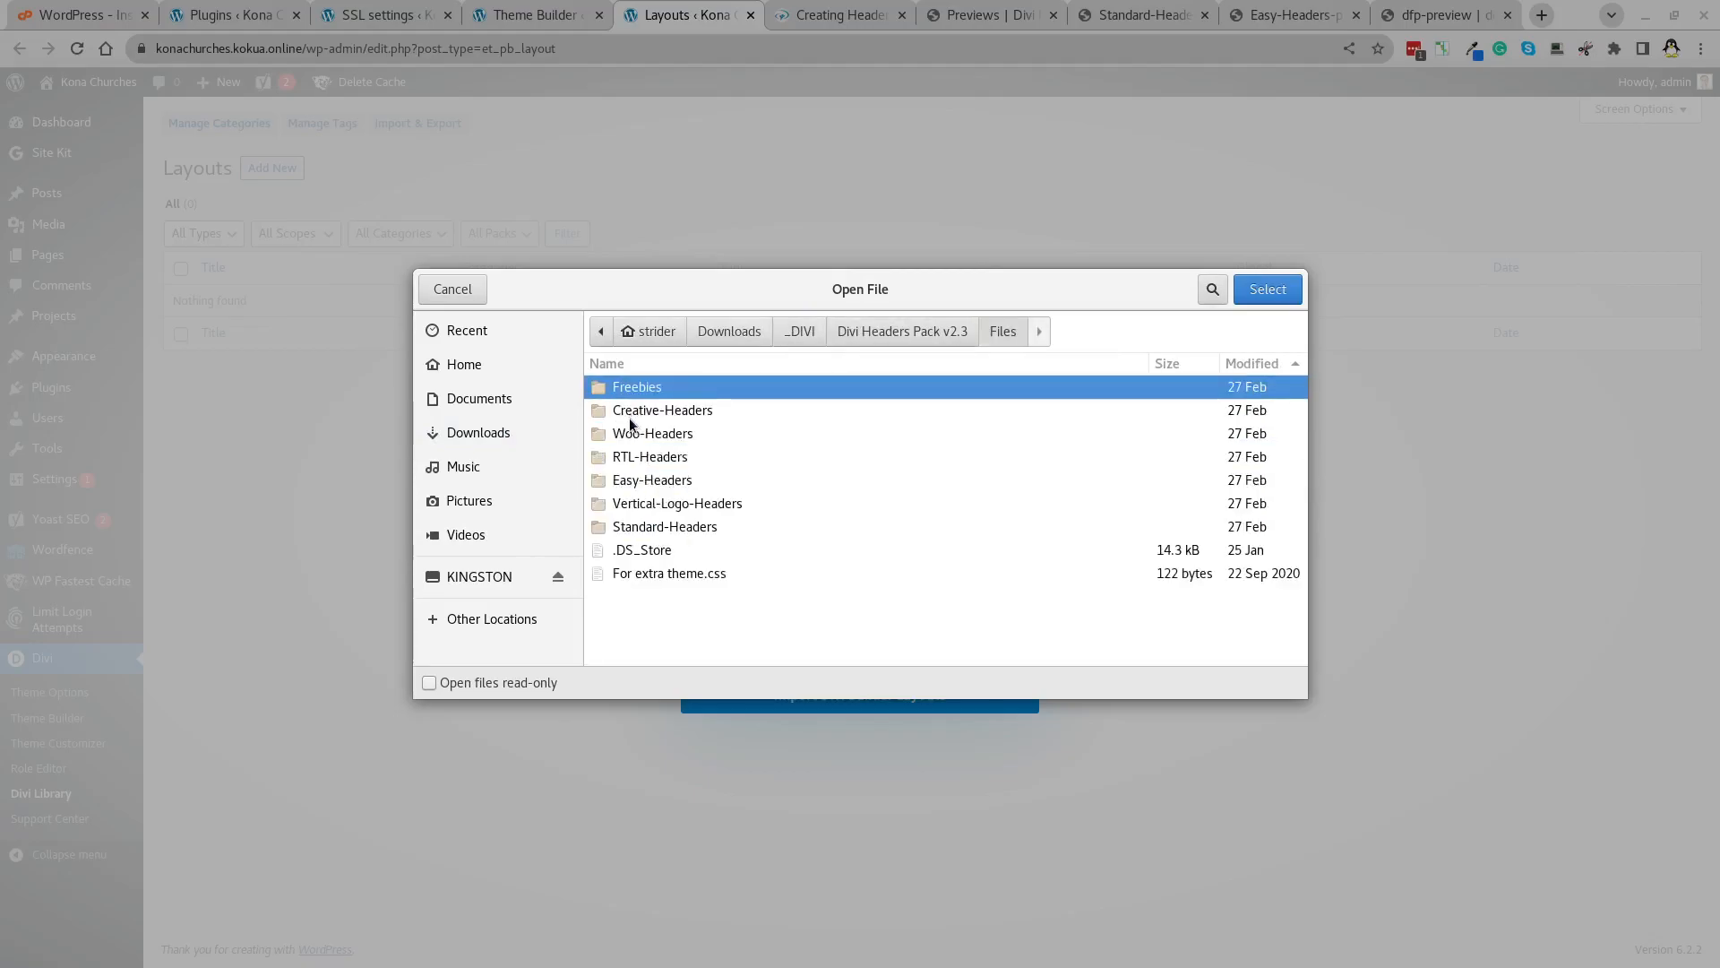
double_click(663, 527)
scroll(660, 520, down, 5)
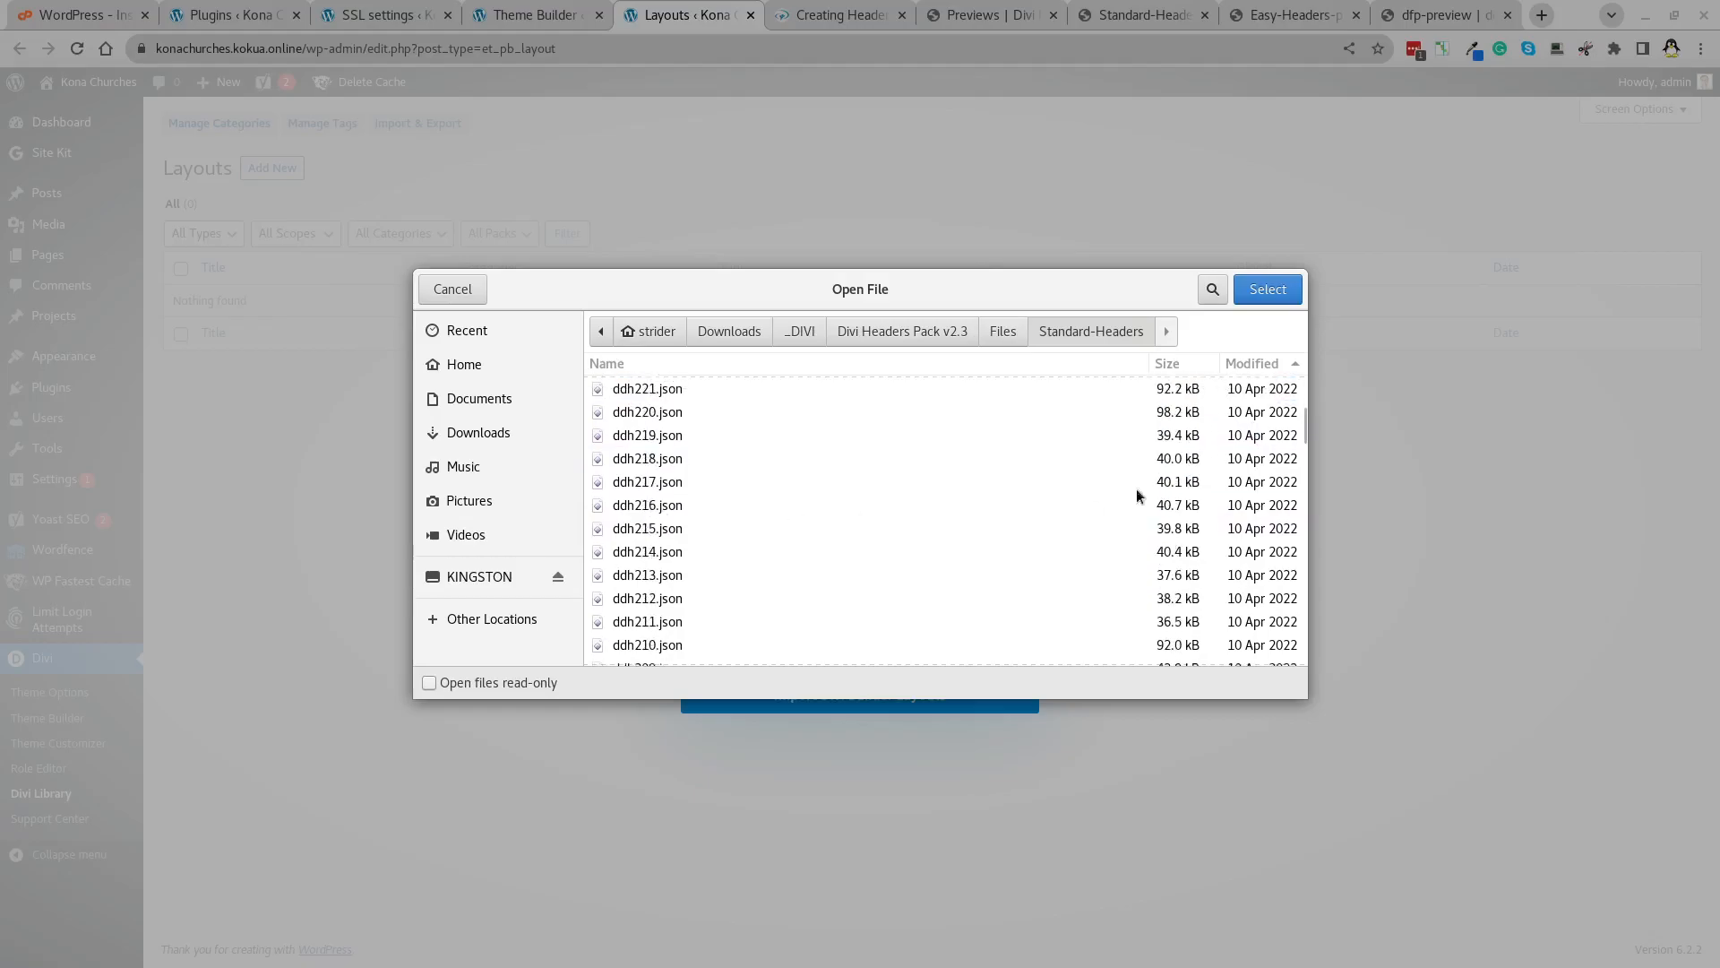
drag(1303, 421, 1298, 609)
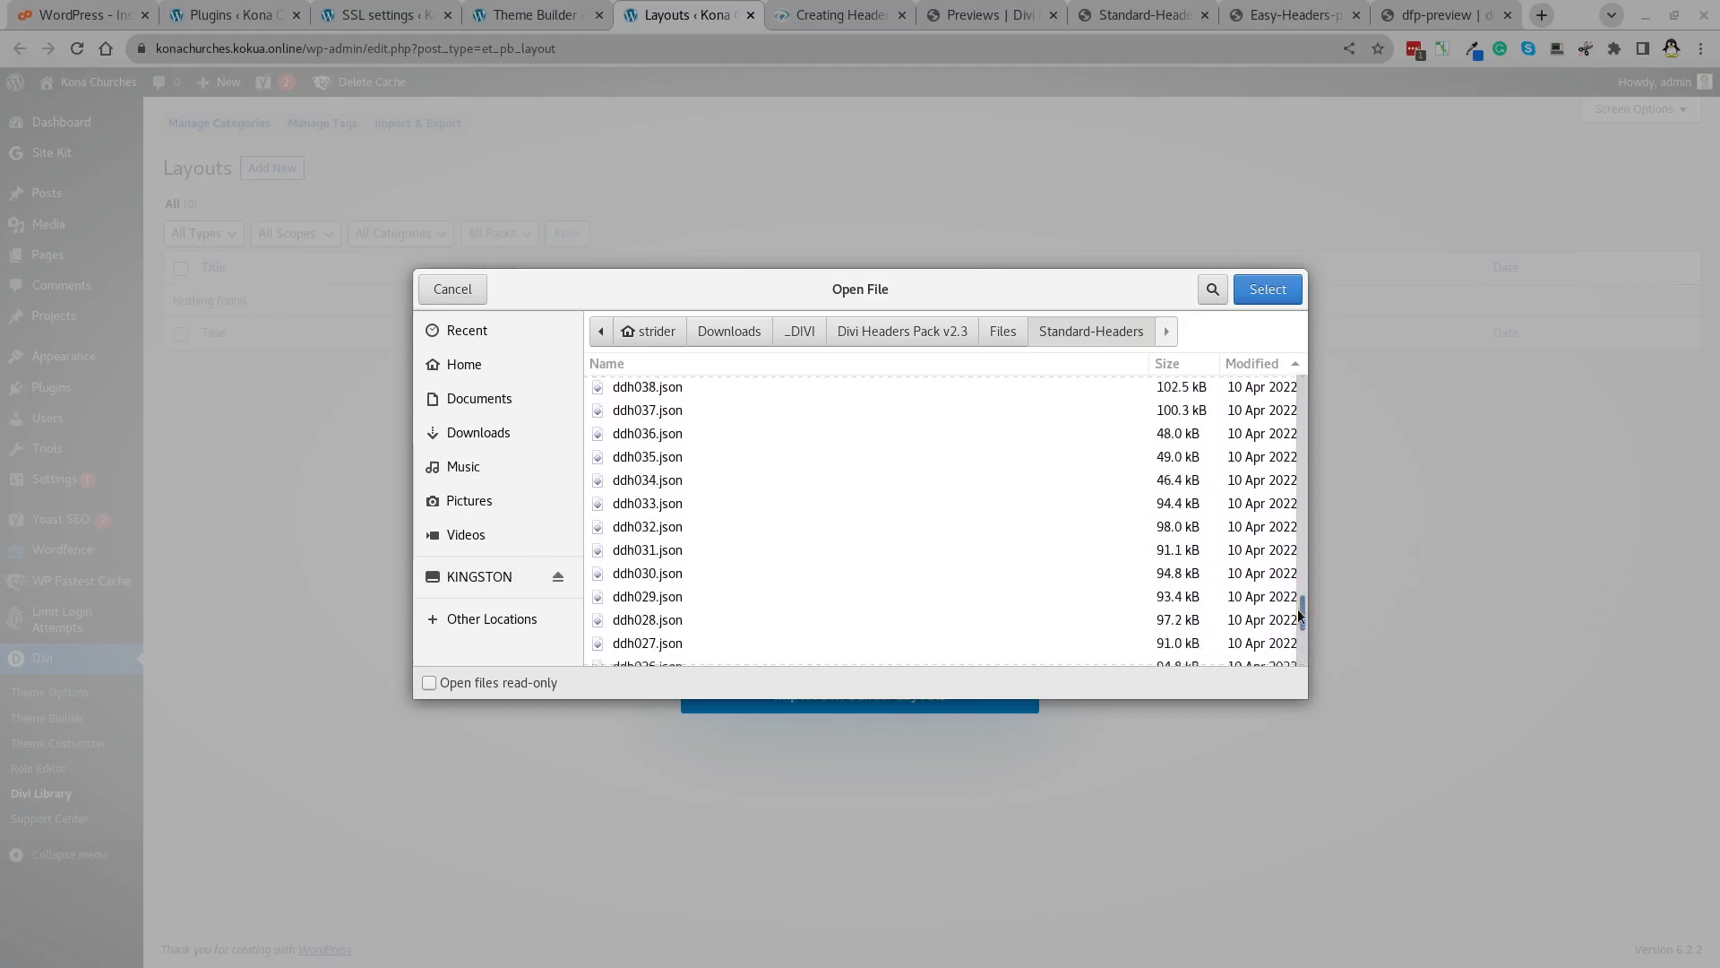
Import ddh037.json with Import Presets ticked into the Divi Library.
click(668, 412)
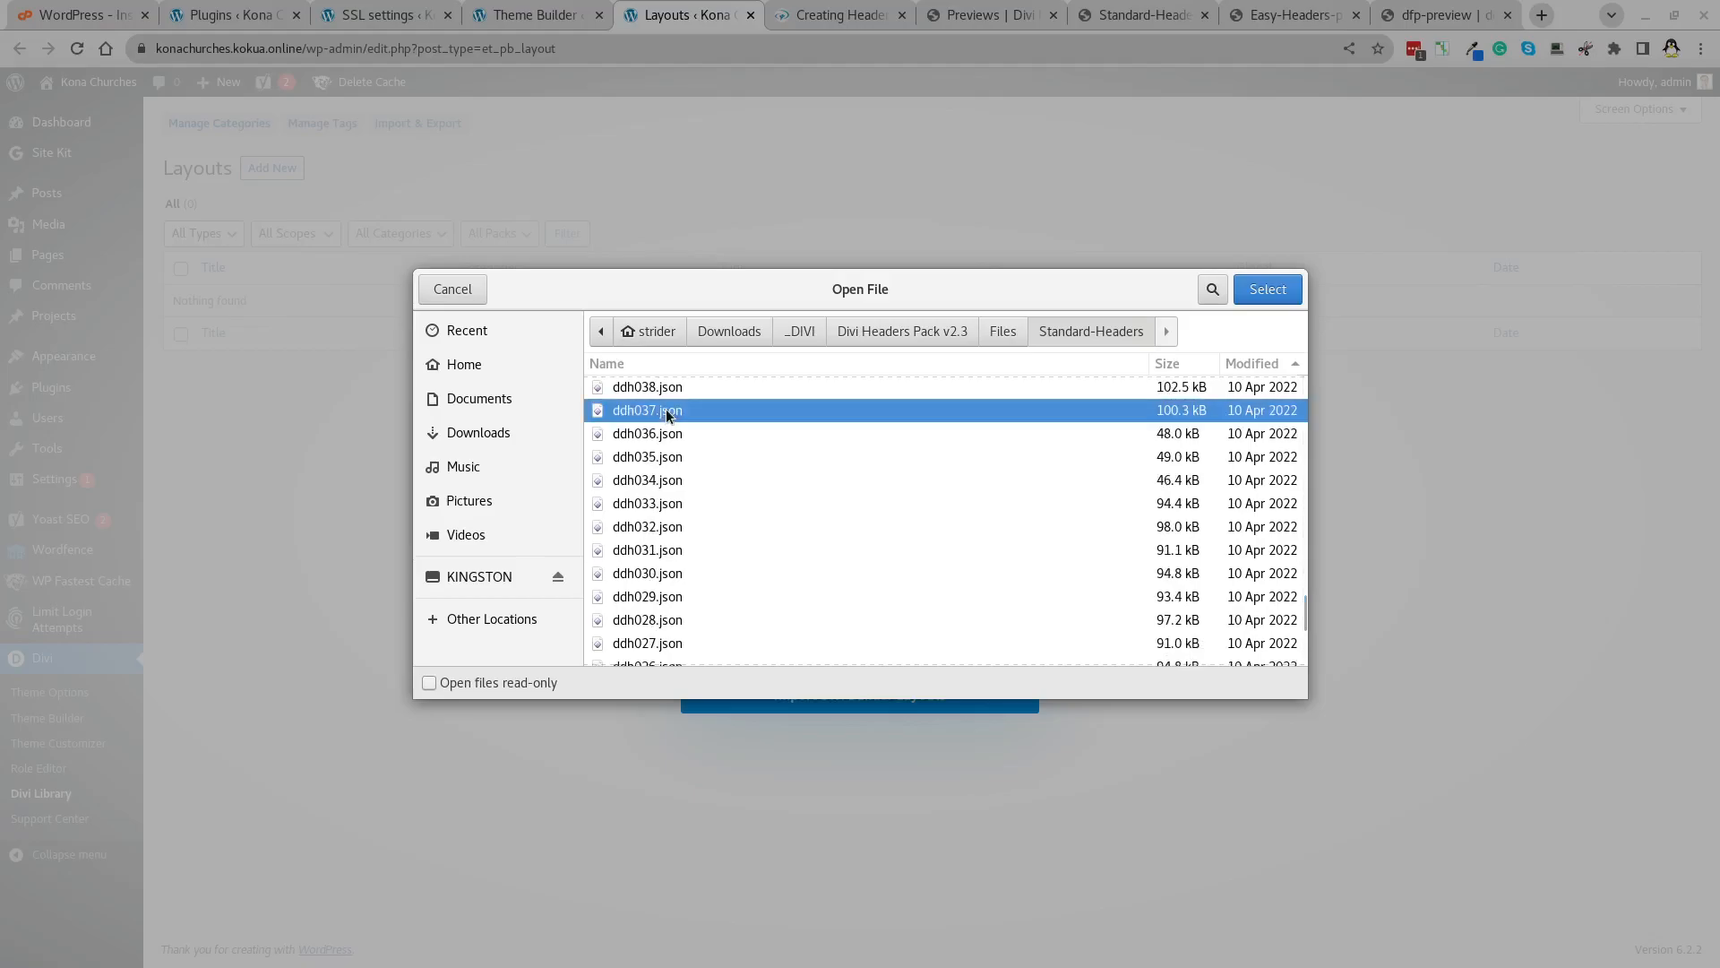
click(1265, 291)
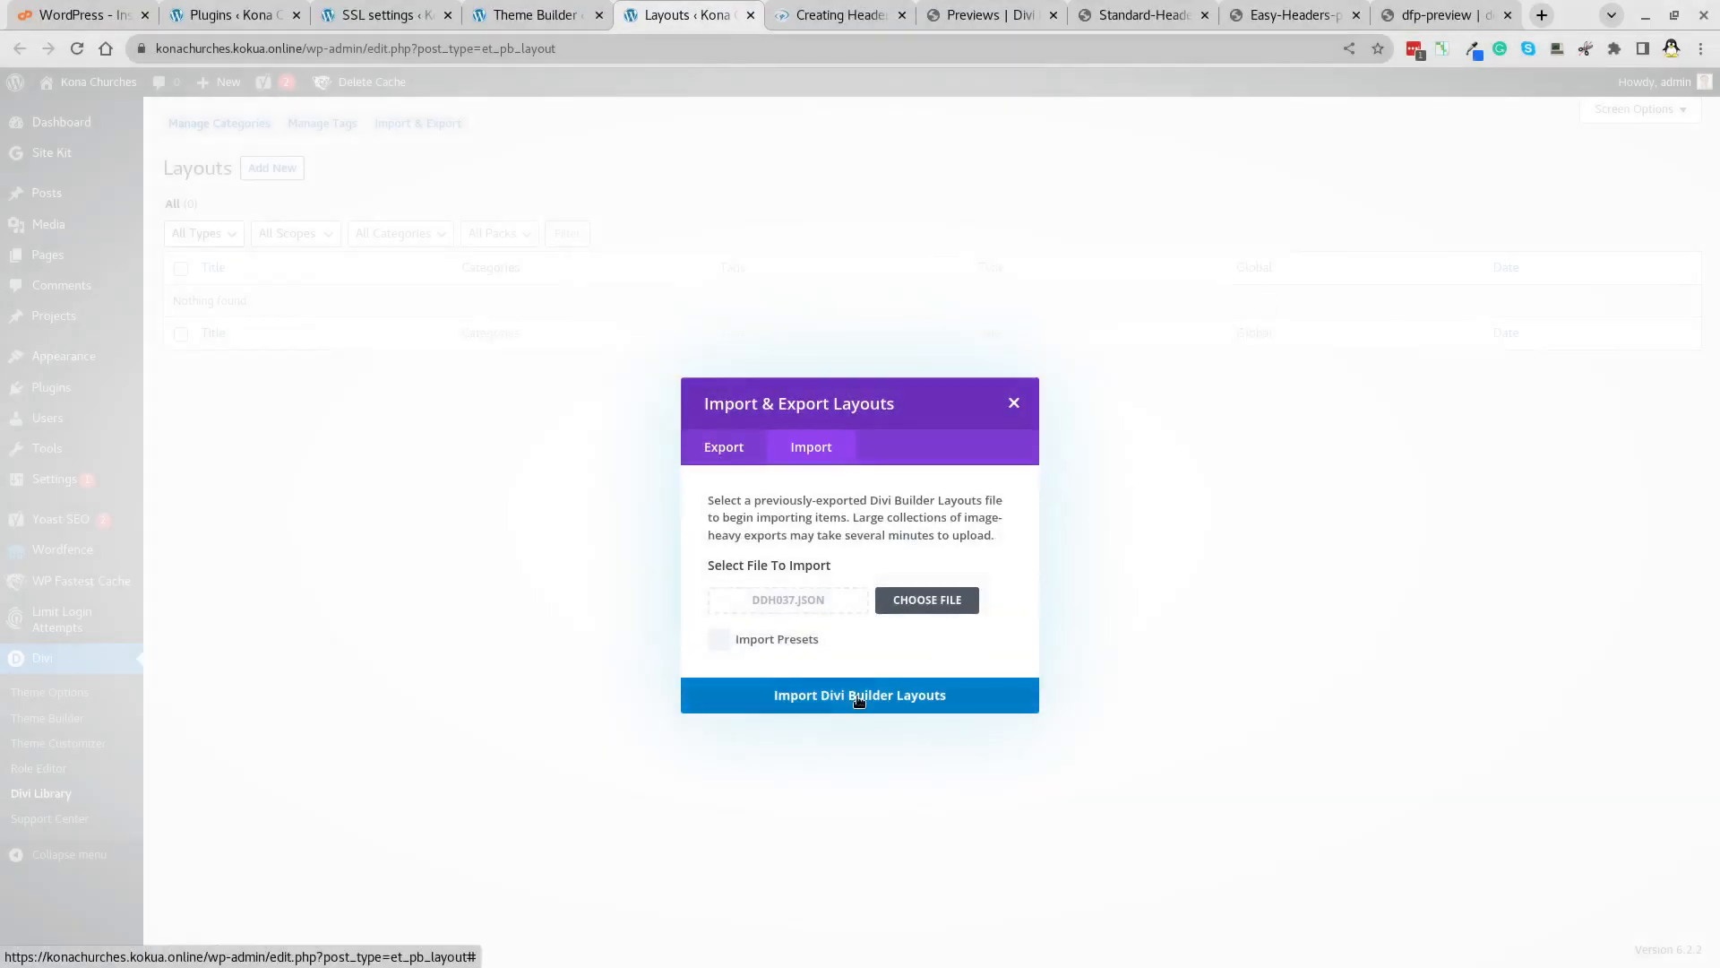
click(718, 639)
click(888, 694)
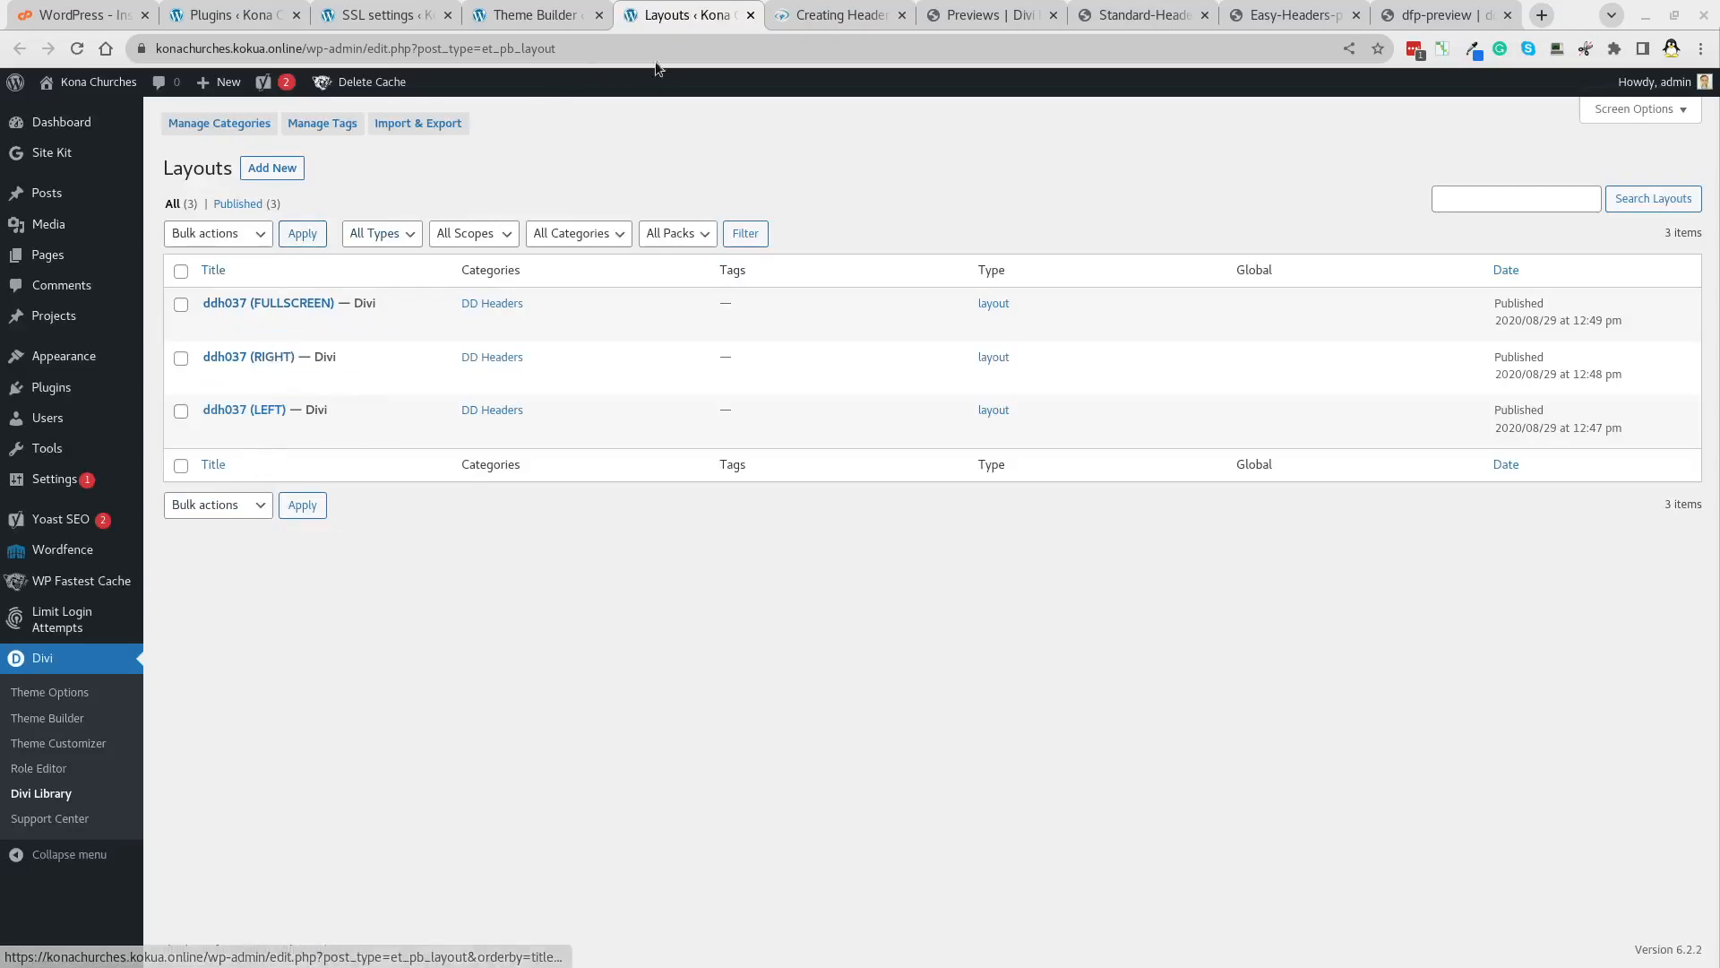
click(517, 16)
Add the global header from Your Saved Layouts using Ddh037 (FULLSCREEN).
mouse_move(351, 319)
click(327, 358)
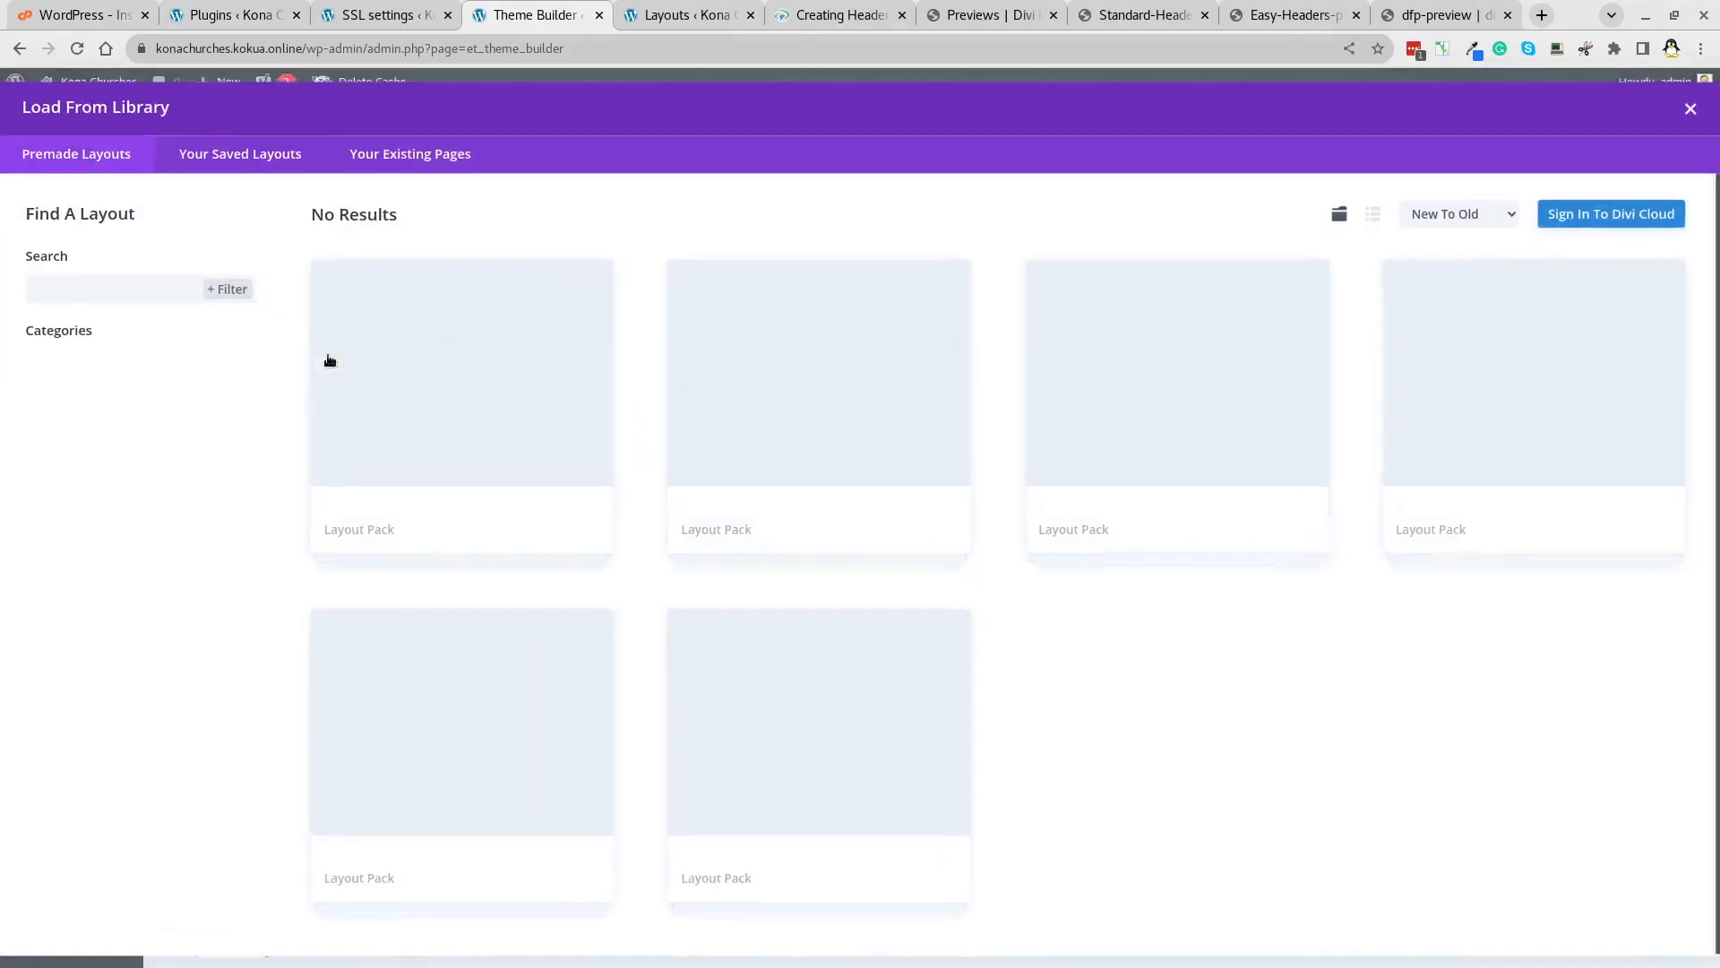
click(257, 167)
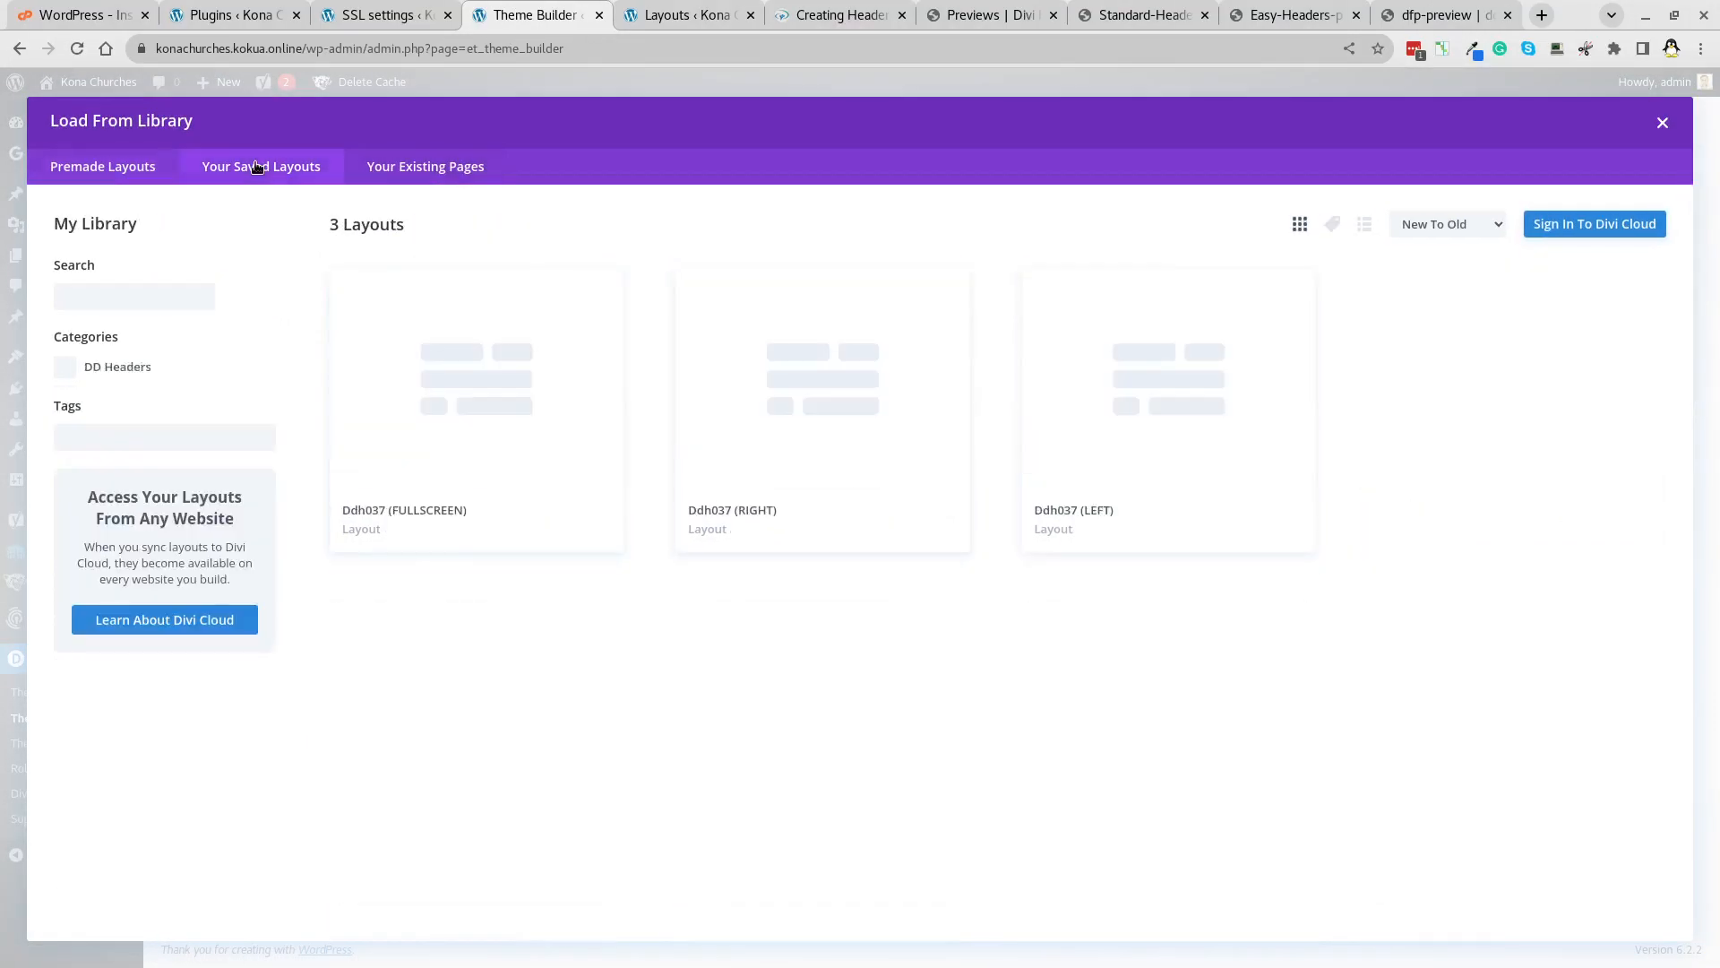
click(490, 422)
click(457, 864)
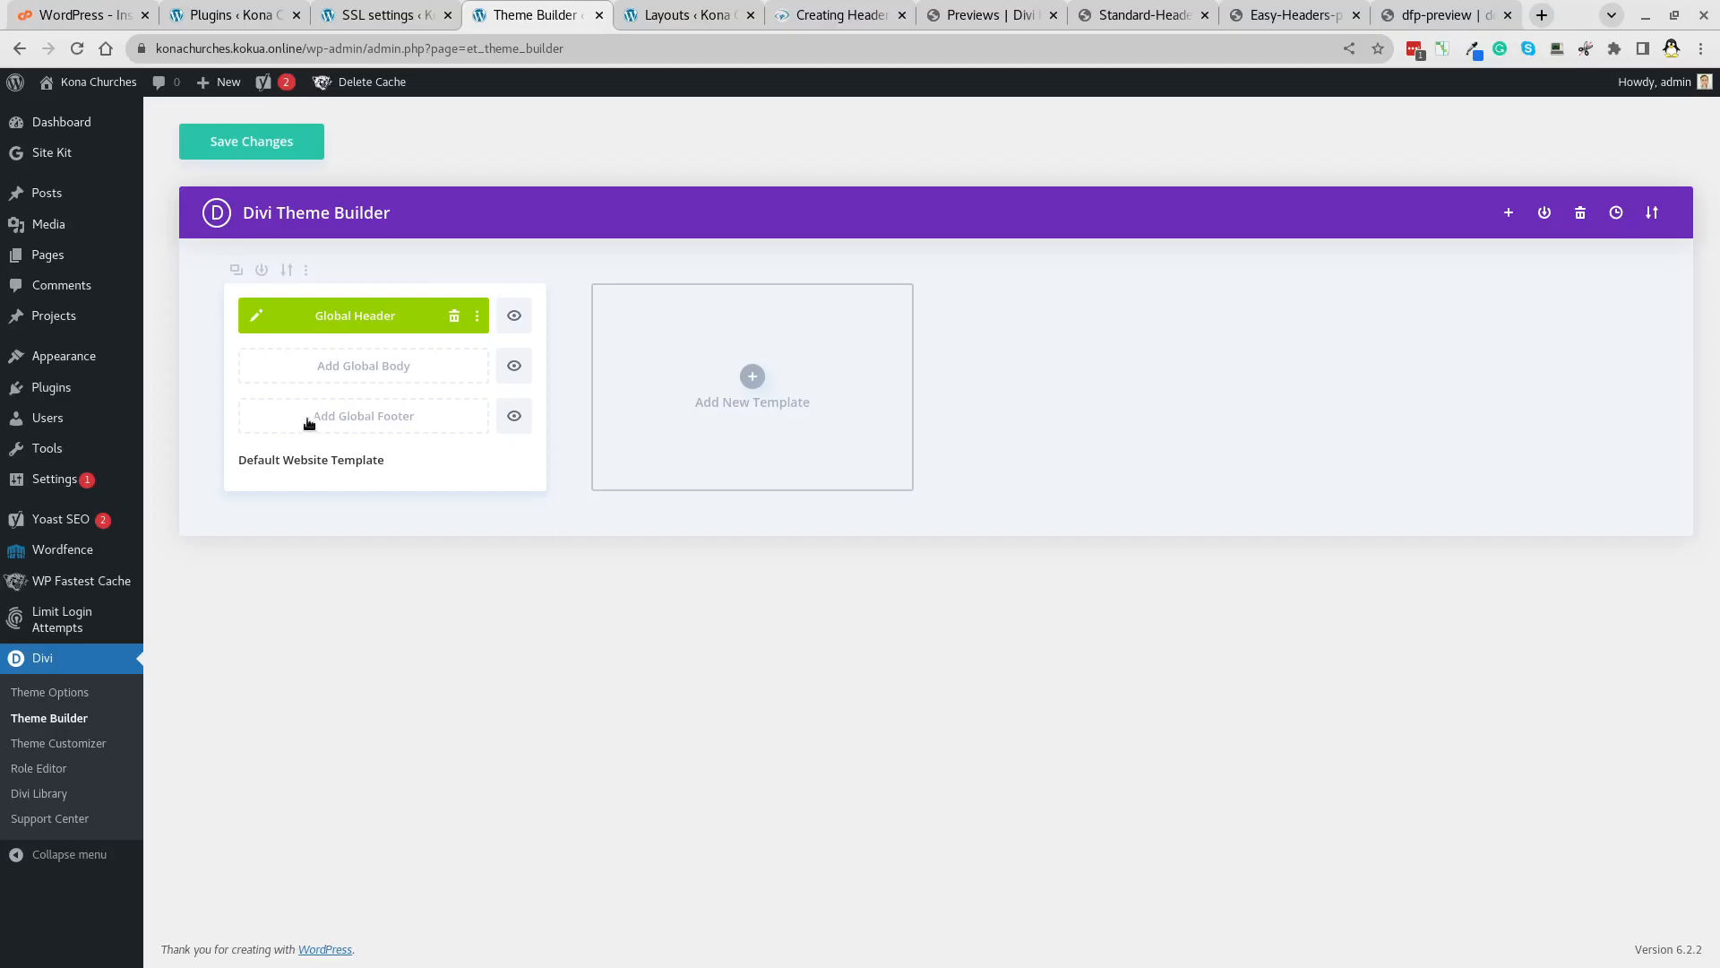
click(1387, 20)
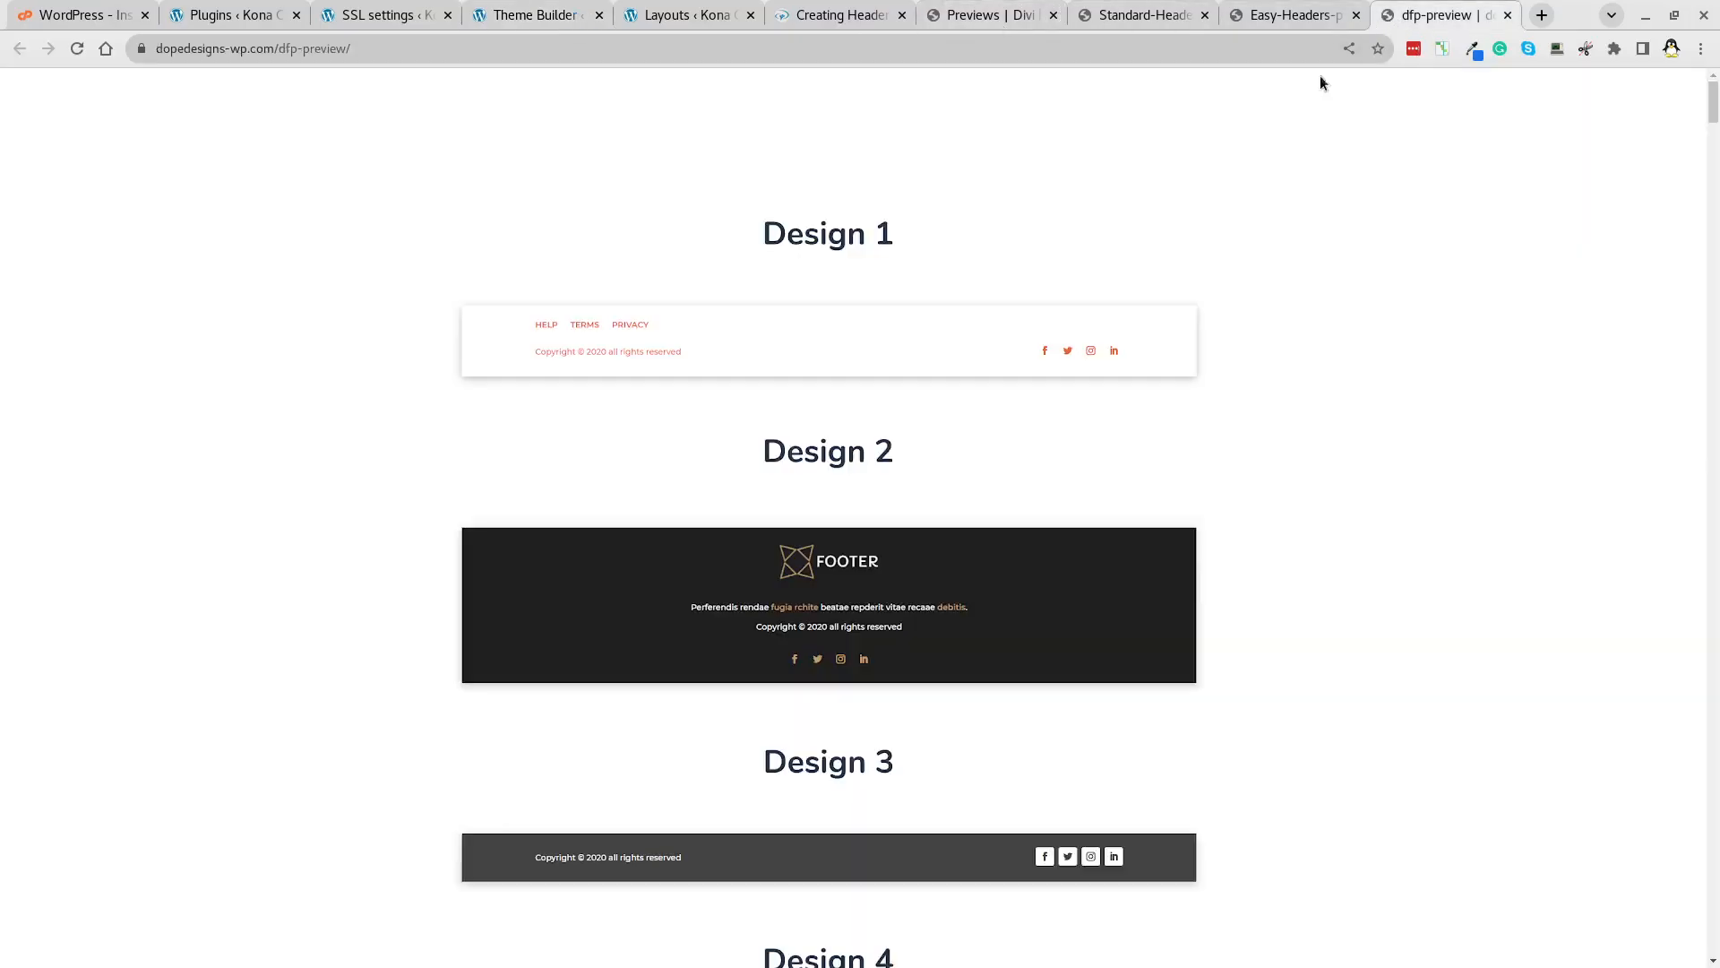
scroll(1021, 439, down, 8)
scroll(1023, 468, down, 2)
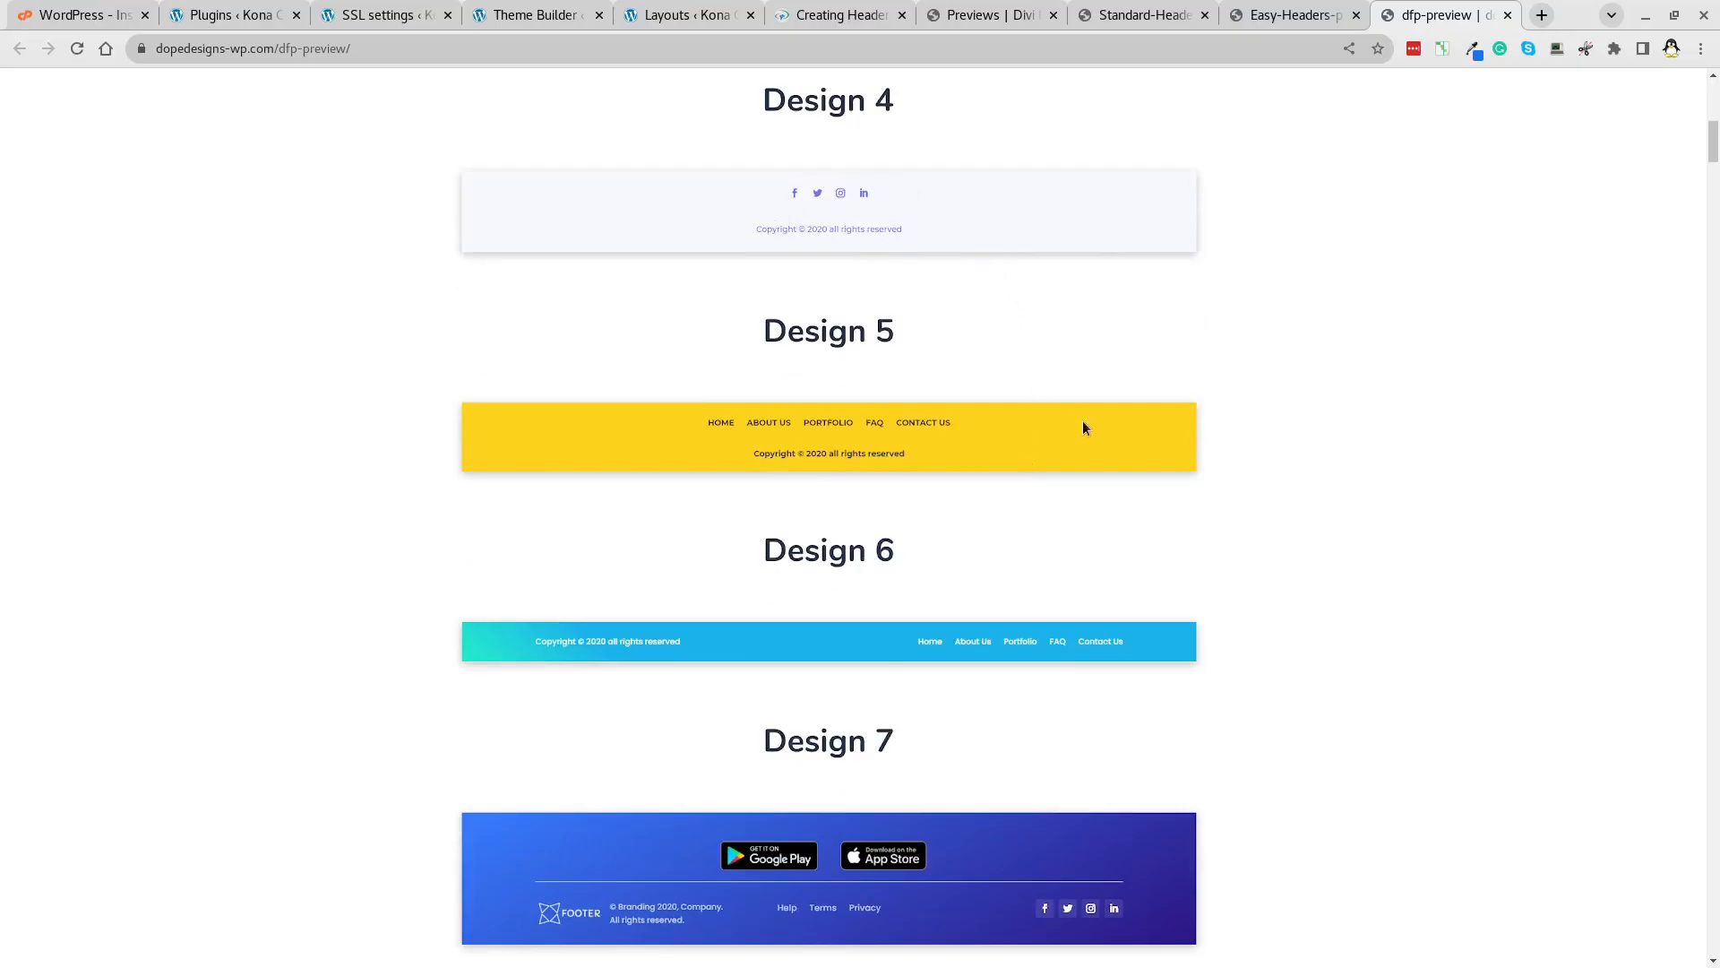
scroll(1080, 422, down, 8)
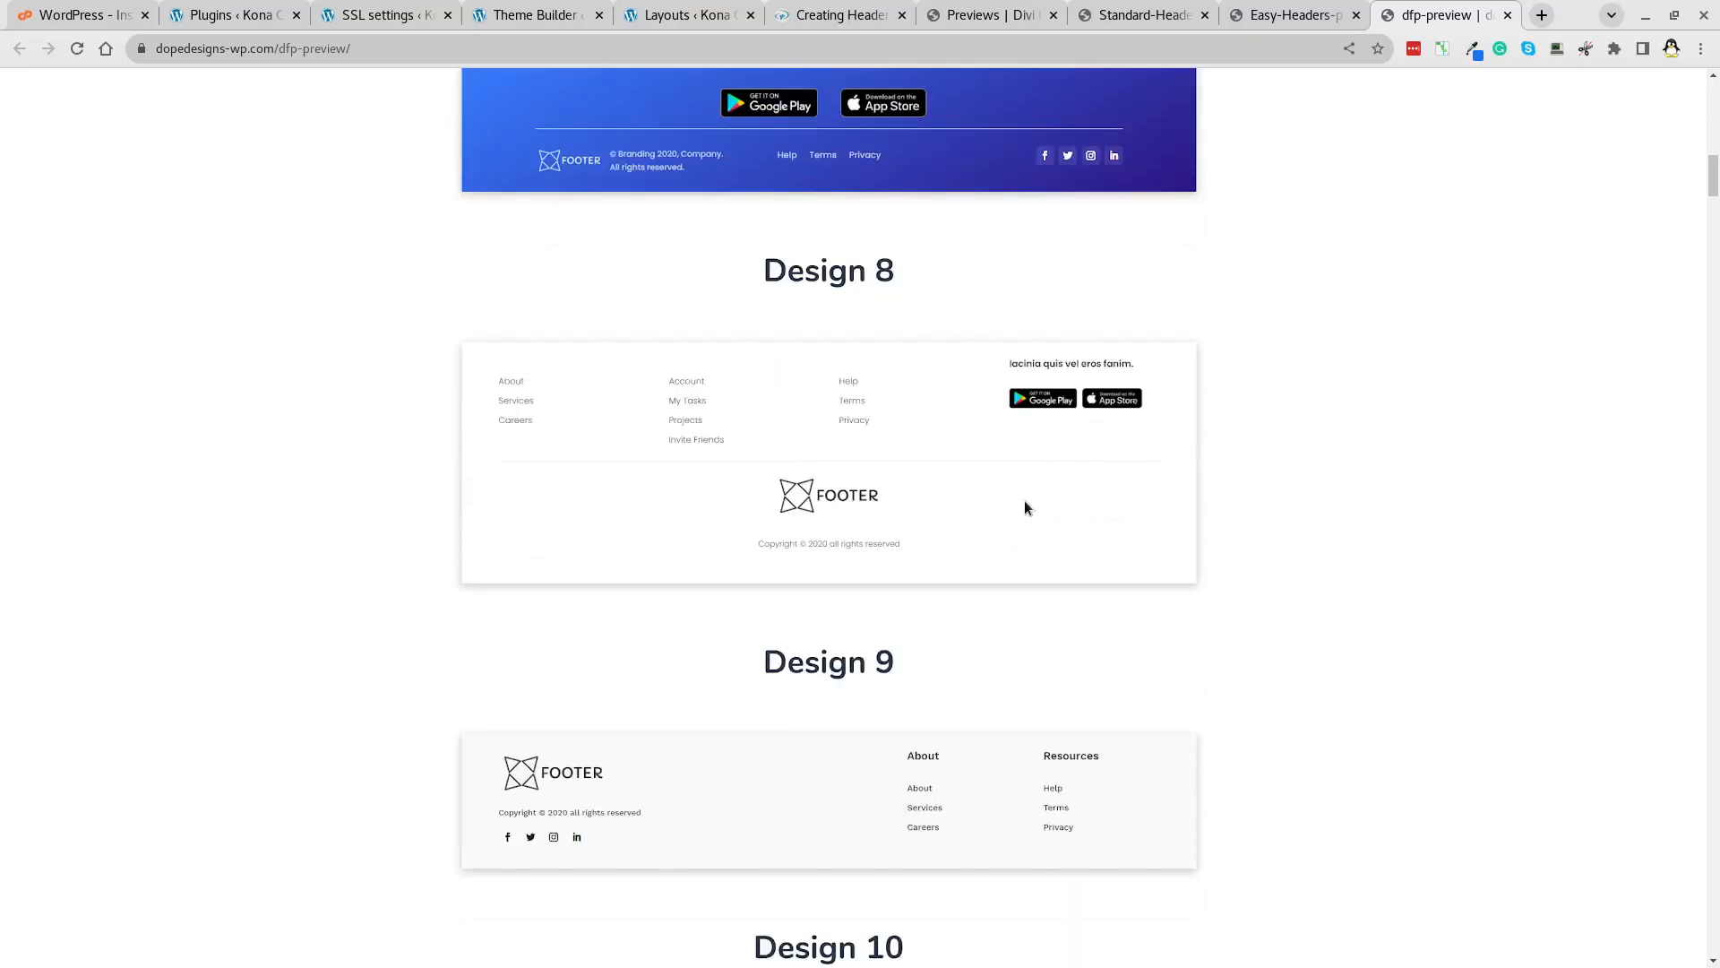
scroll(1024, 509, up, 15)
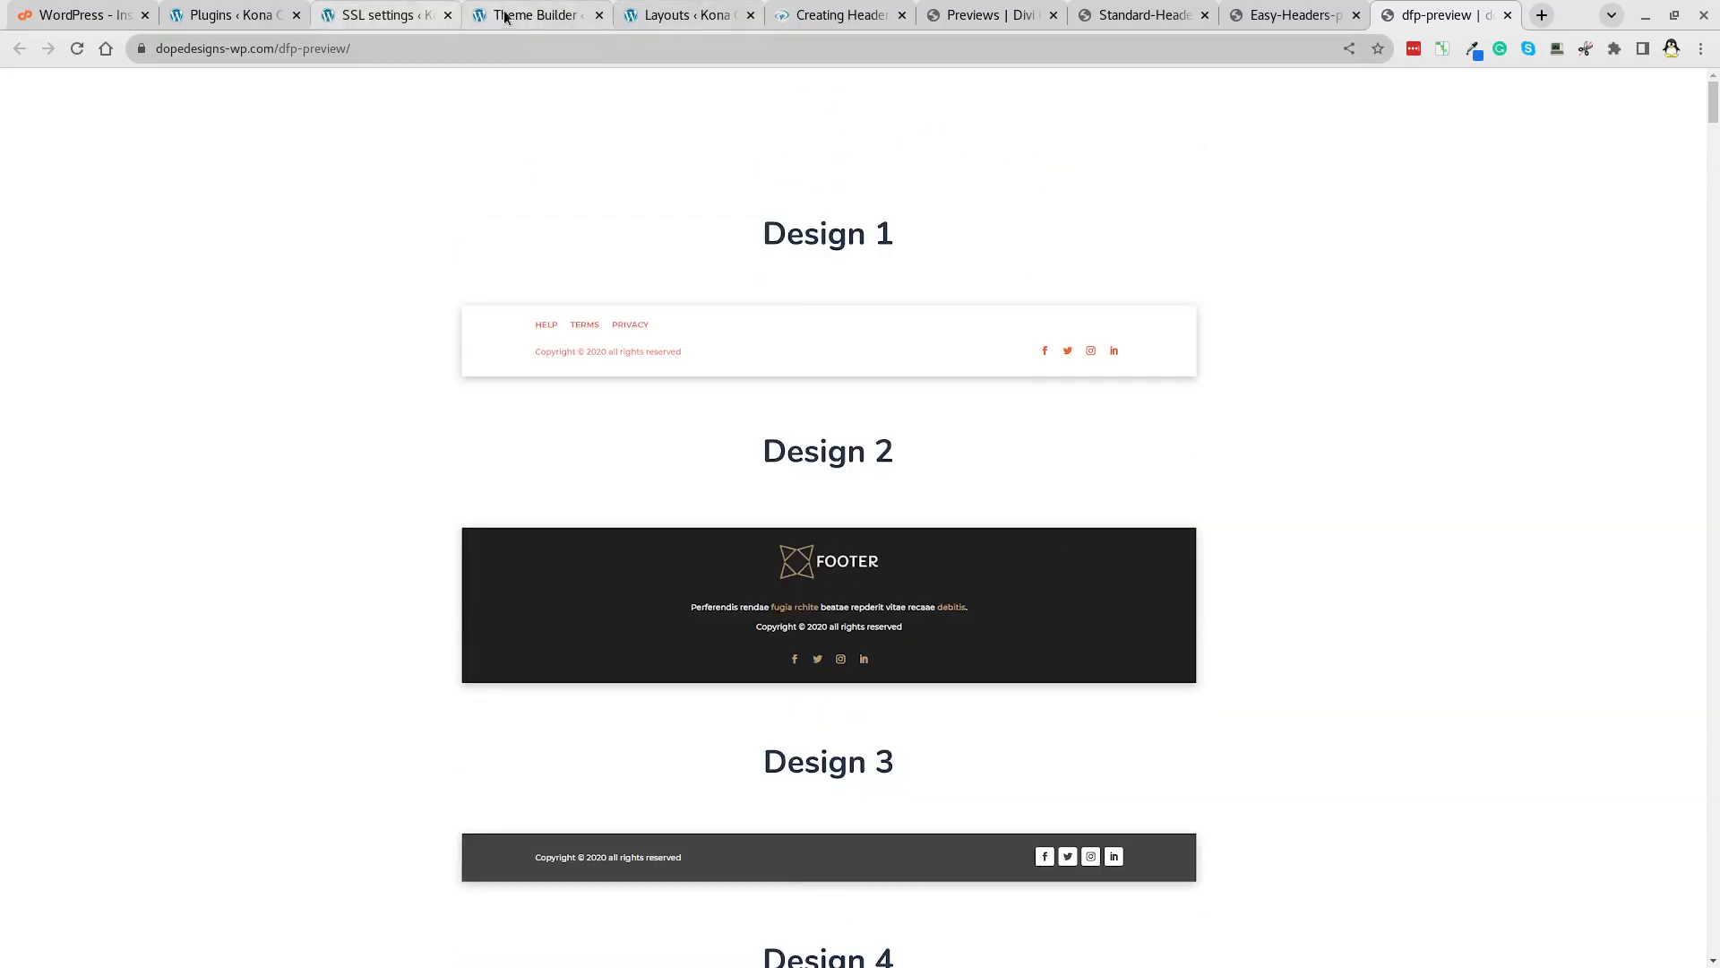
click(595, 26)
Open the Divi Library's Import & Export Layouts window on the Import tab and choose a file.
click(683, 15)
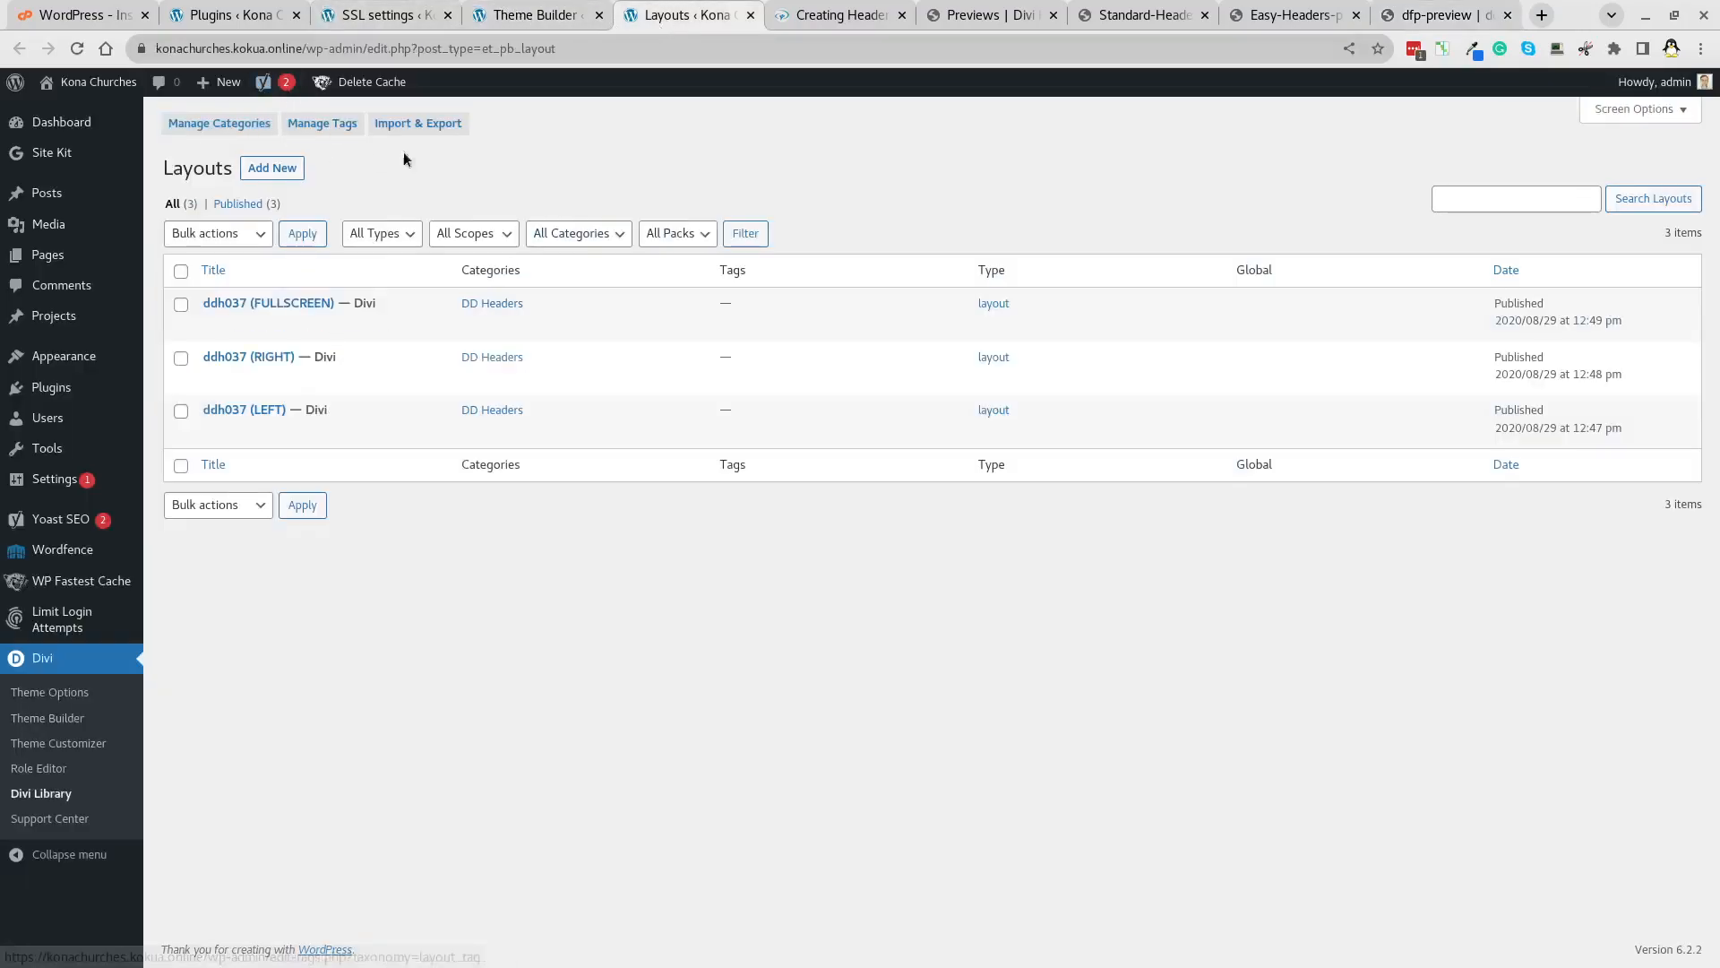
click(441, 125)
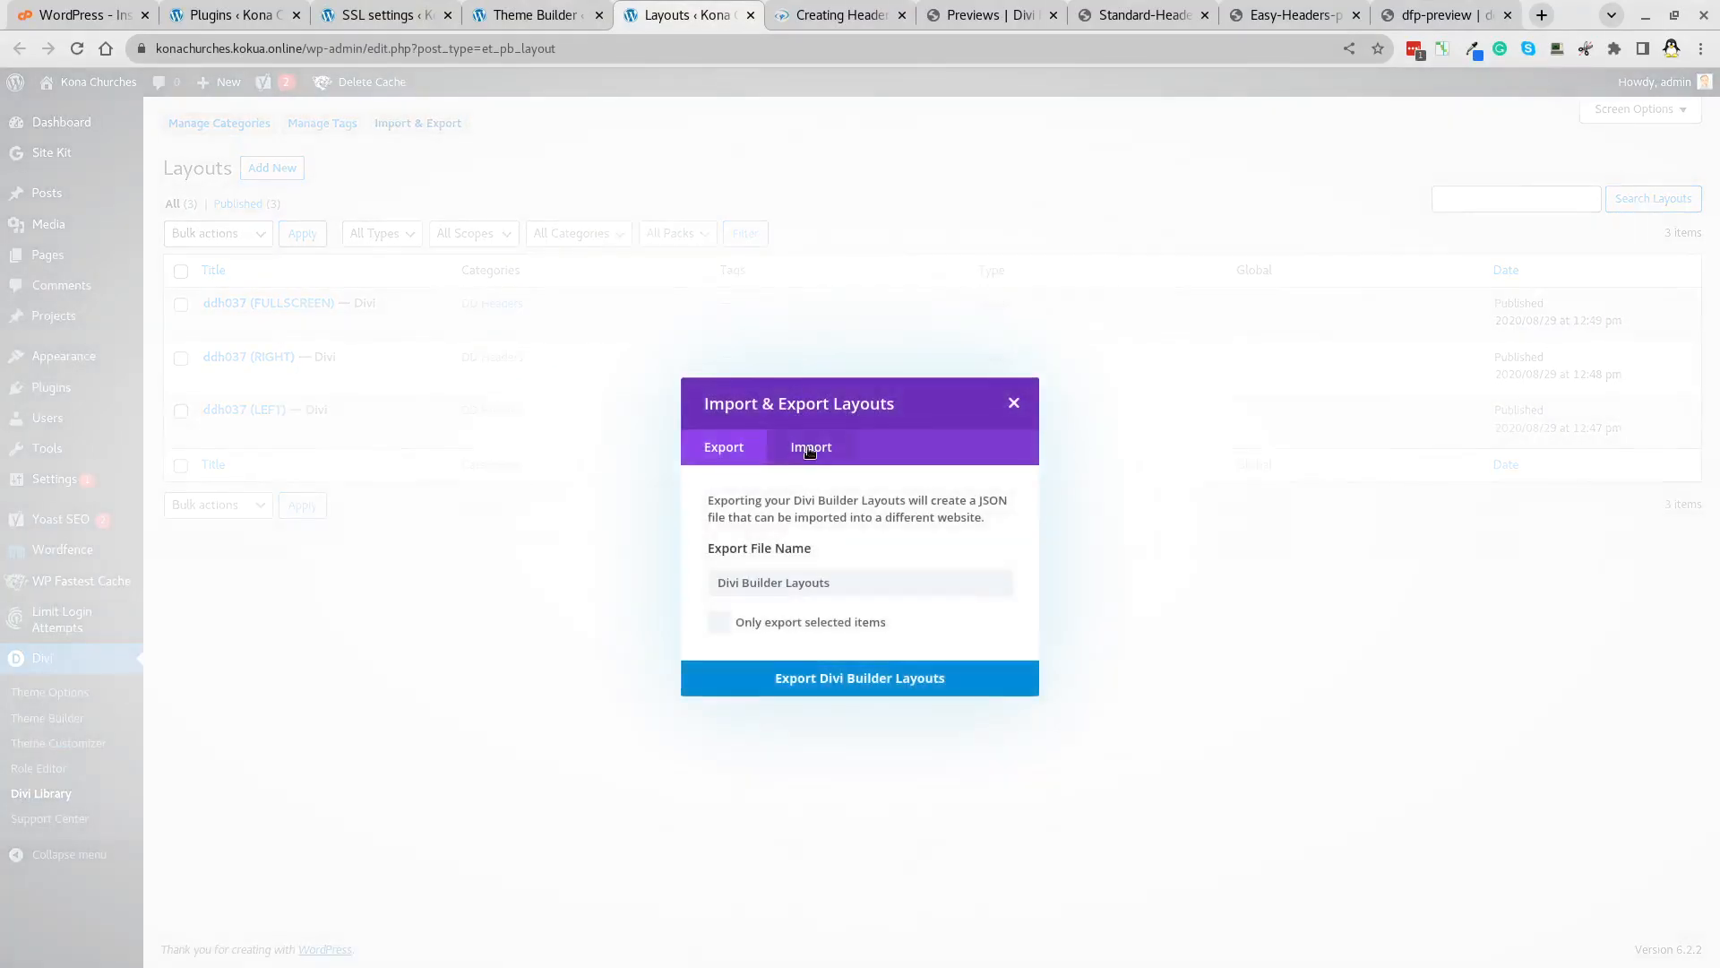
click(808, 447)
click(910, 601)
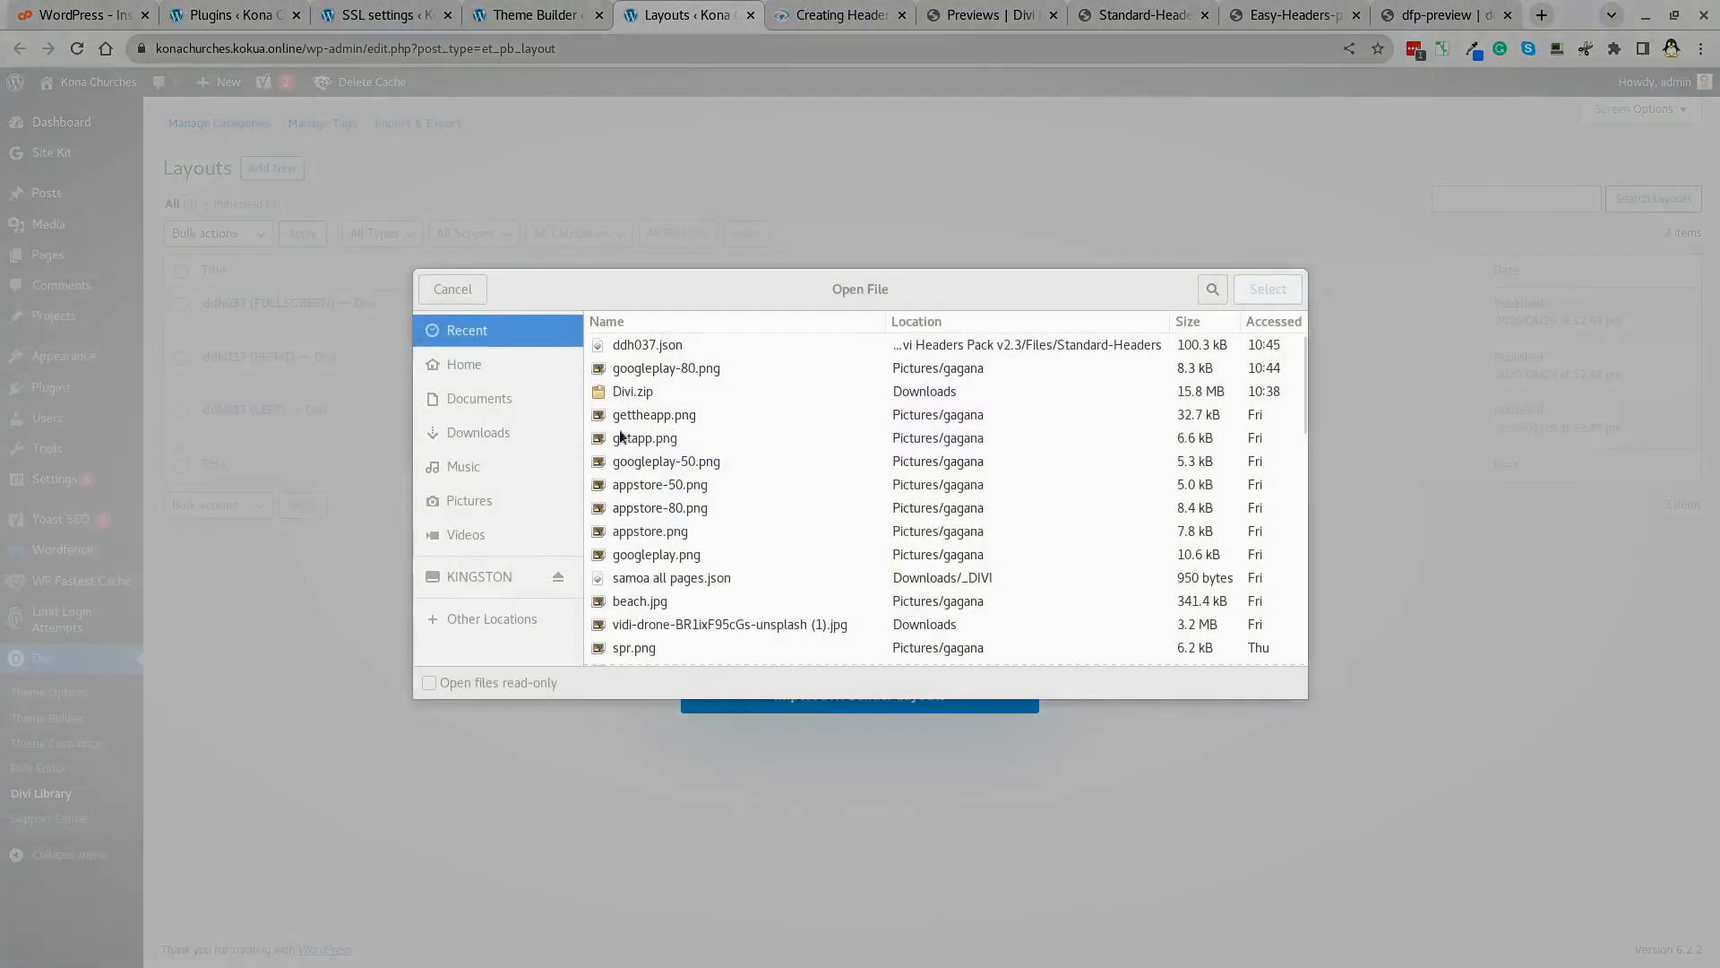
Navigate to Downloads/_DIVI/Divi Footers Pack v1.6 and bring up the footer previews page.
click(468, 362)
click(728, 455)
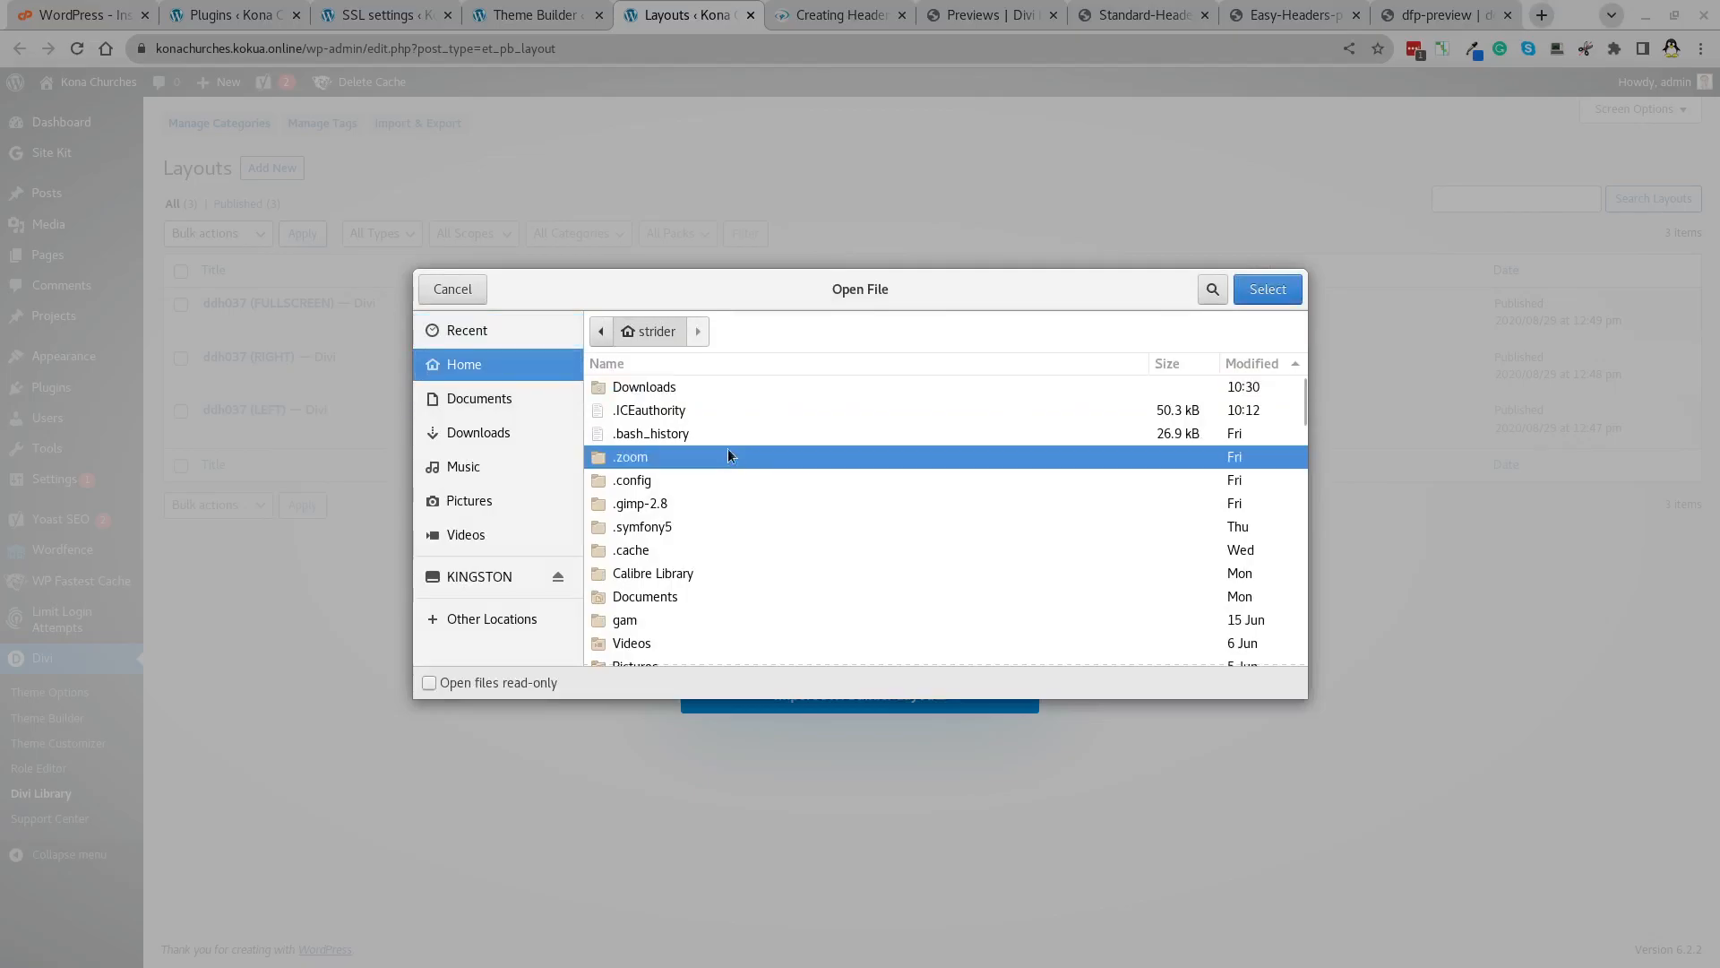
text(_d)
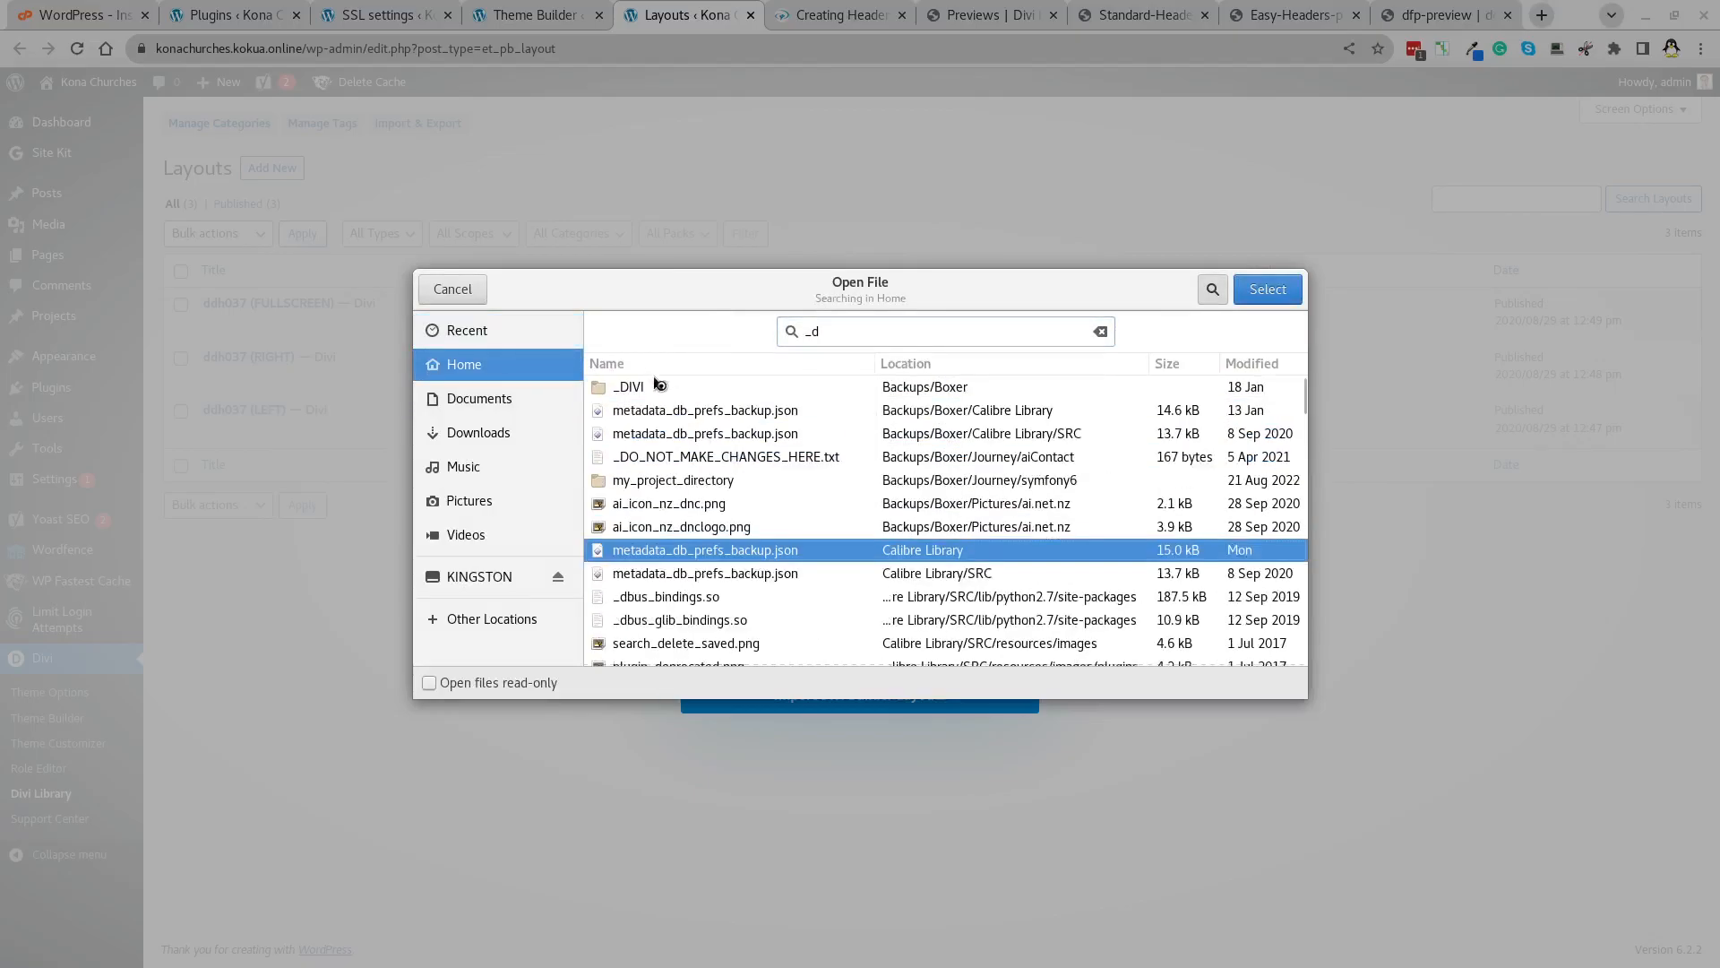
double_click(622, 389)
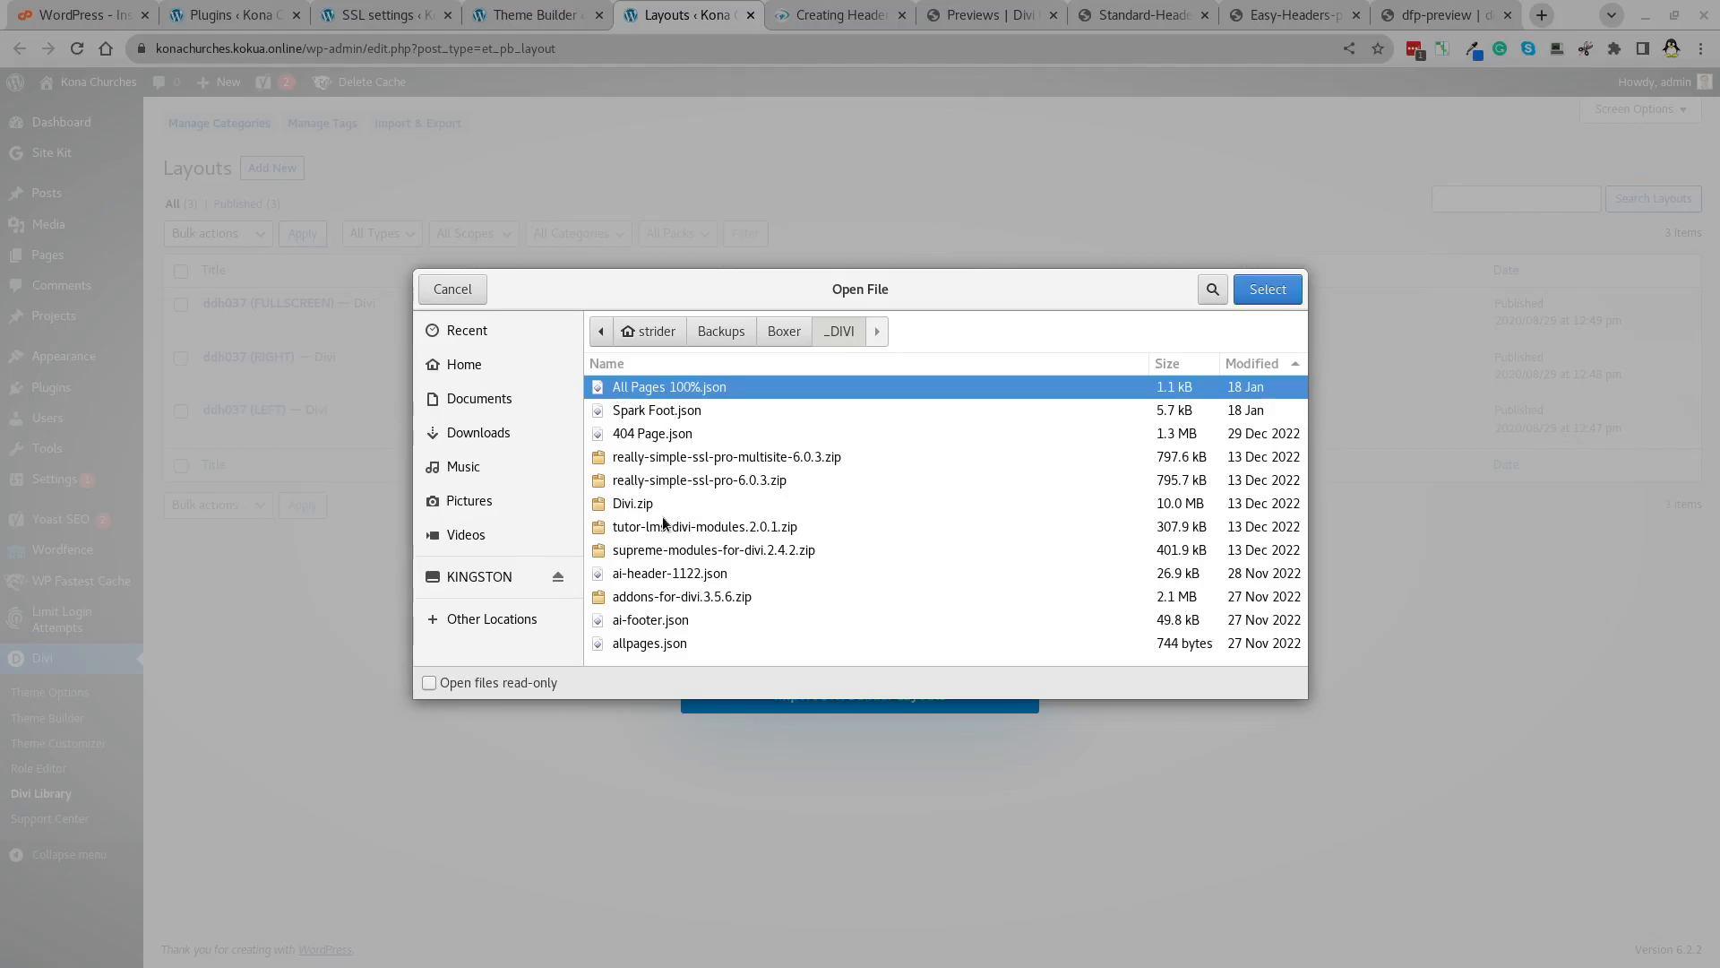
click(655, 332)
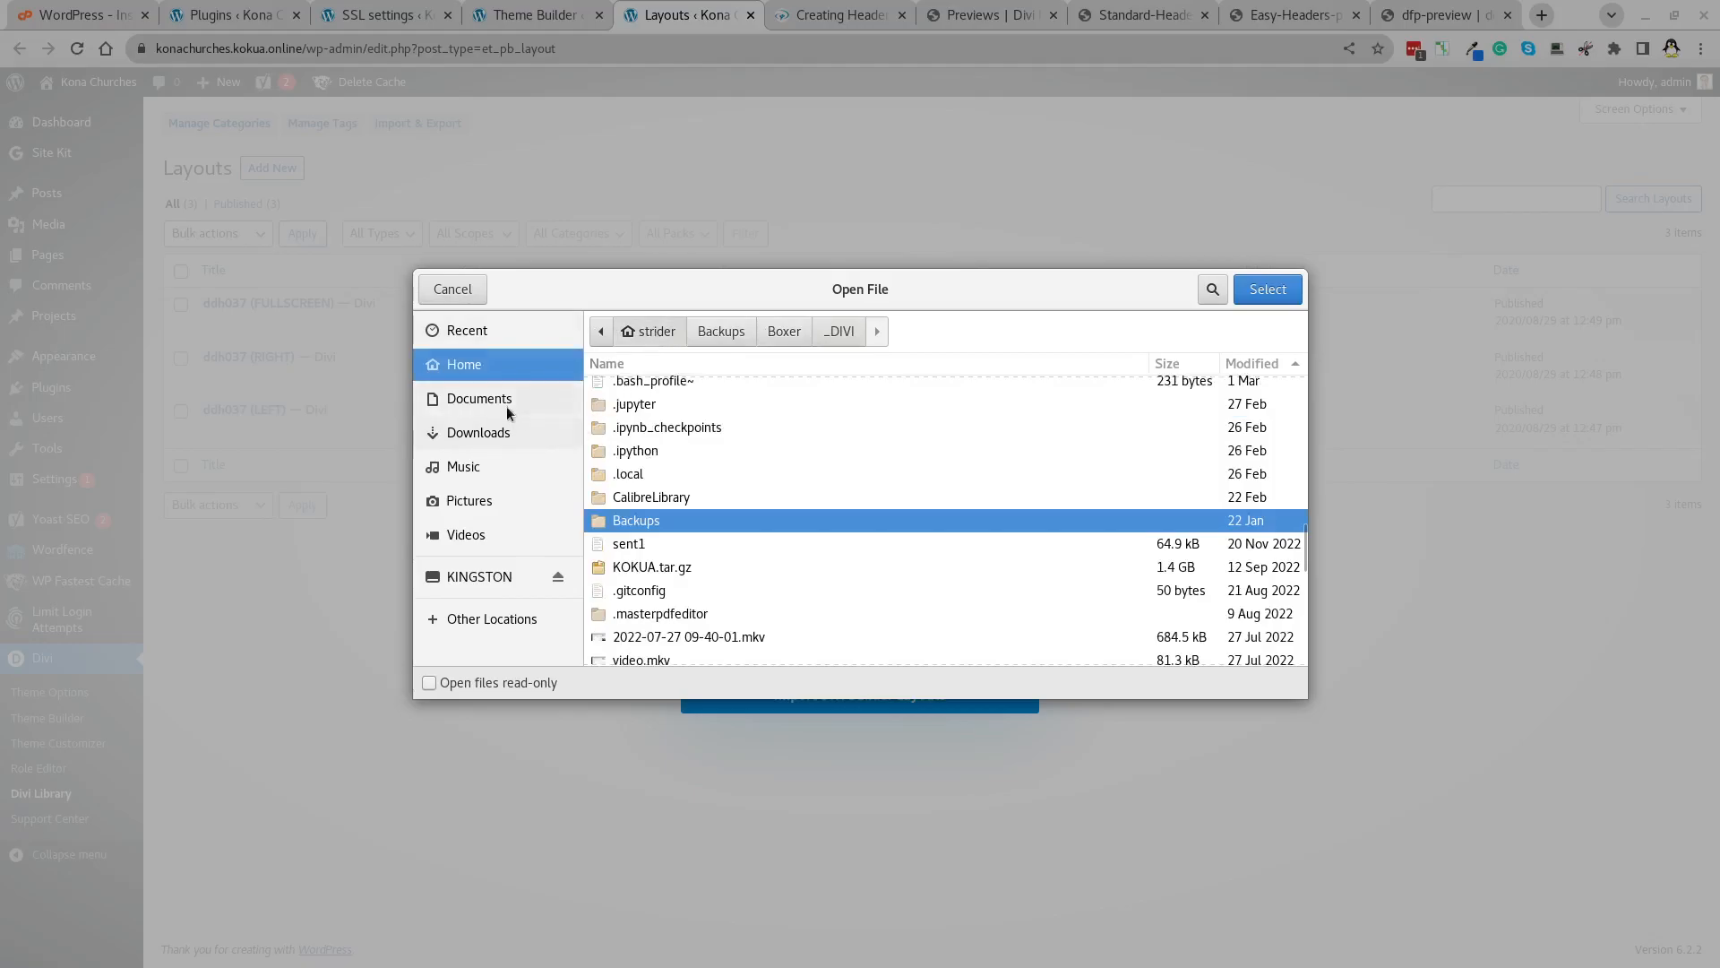
click(488, 364)
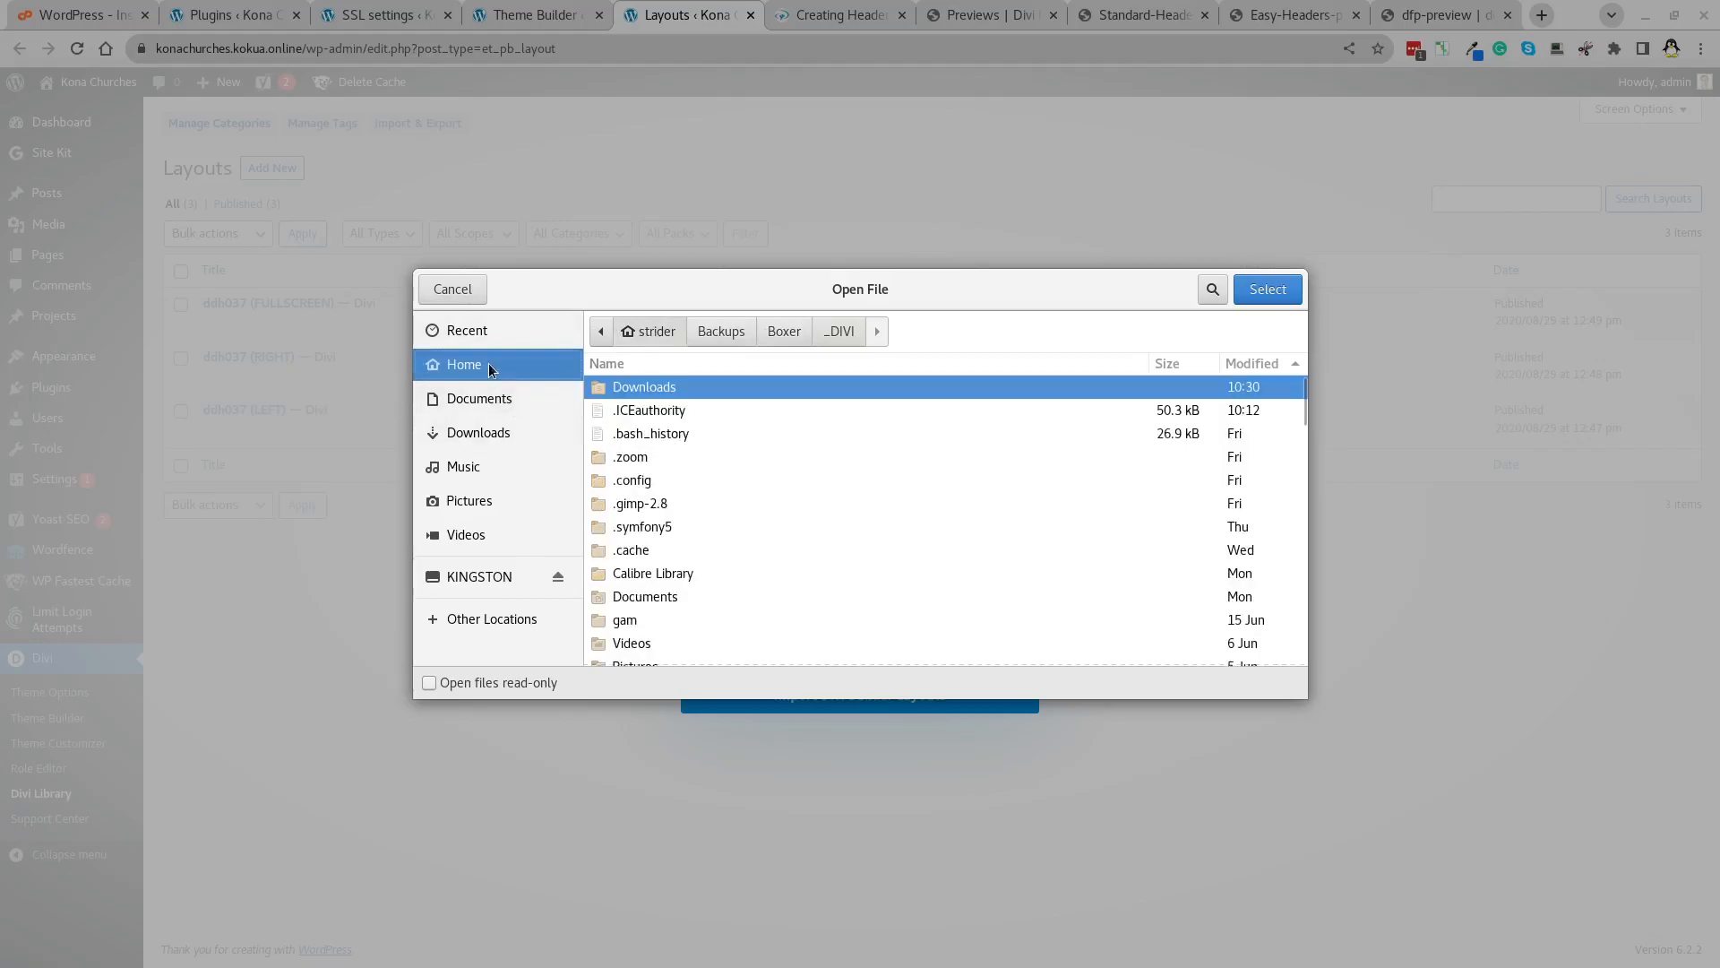
double_click(646, 390)
click(658, 408)
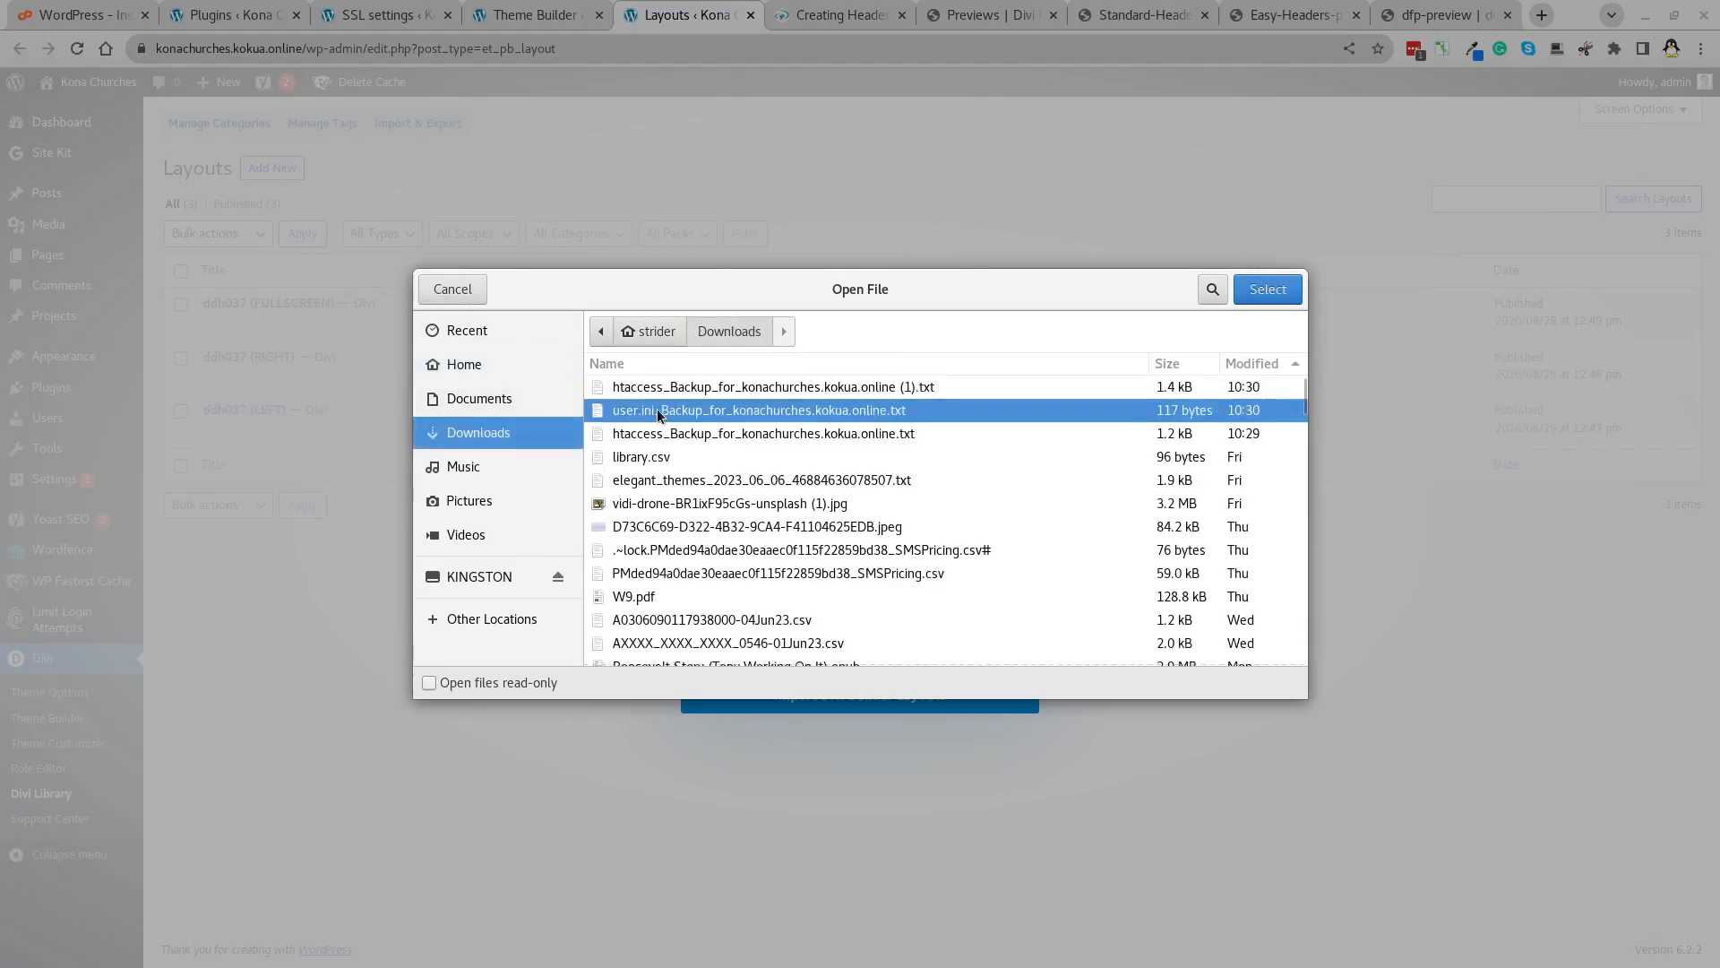
text(_d)
double_click(657, 409)
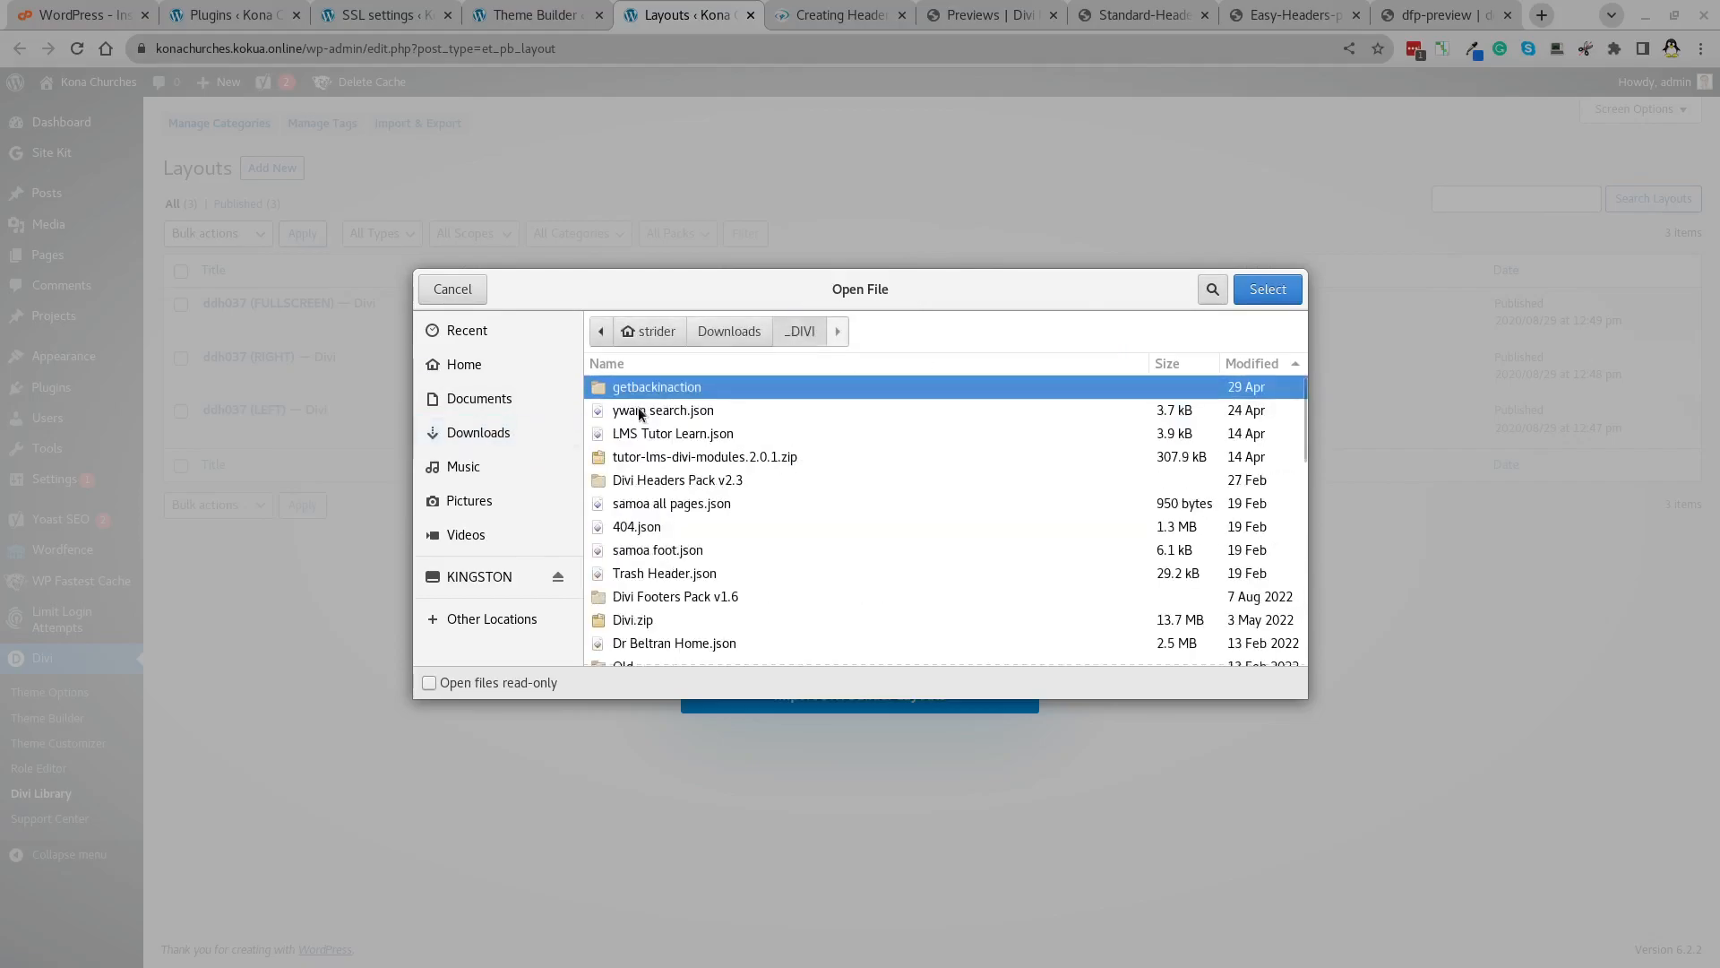
double_click(651, 592)
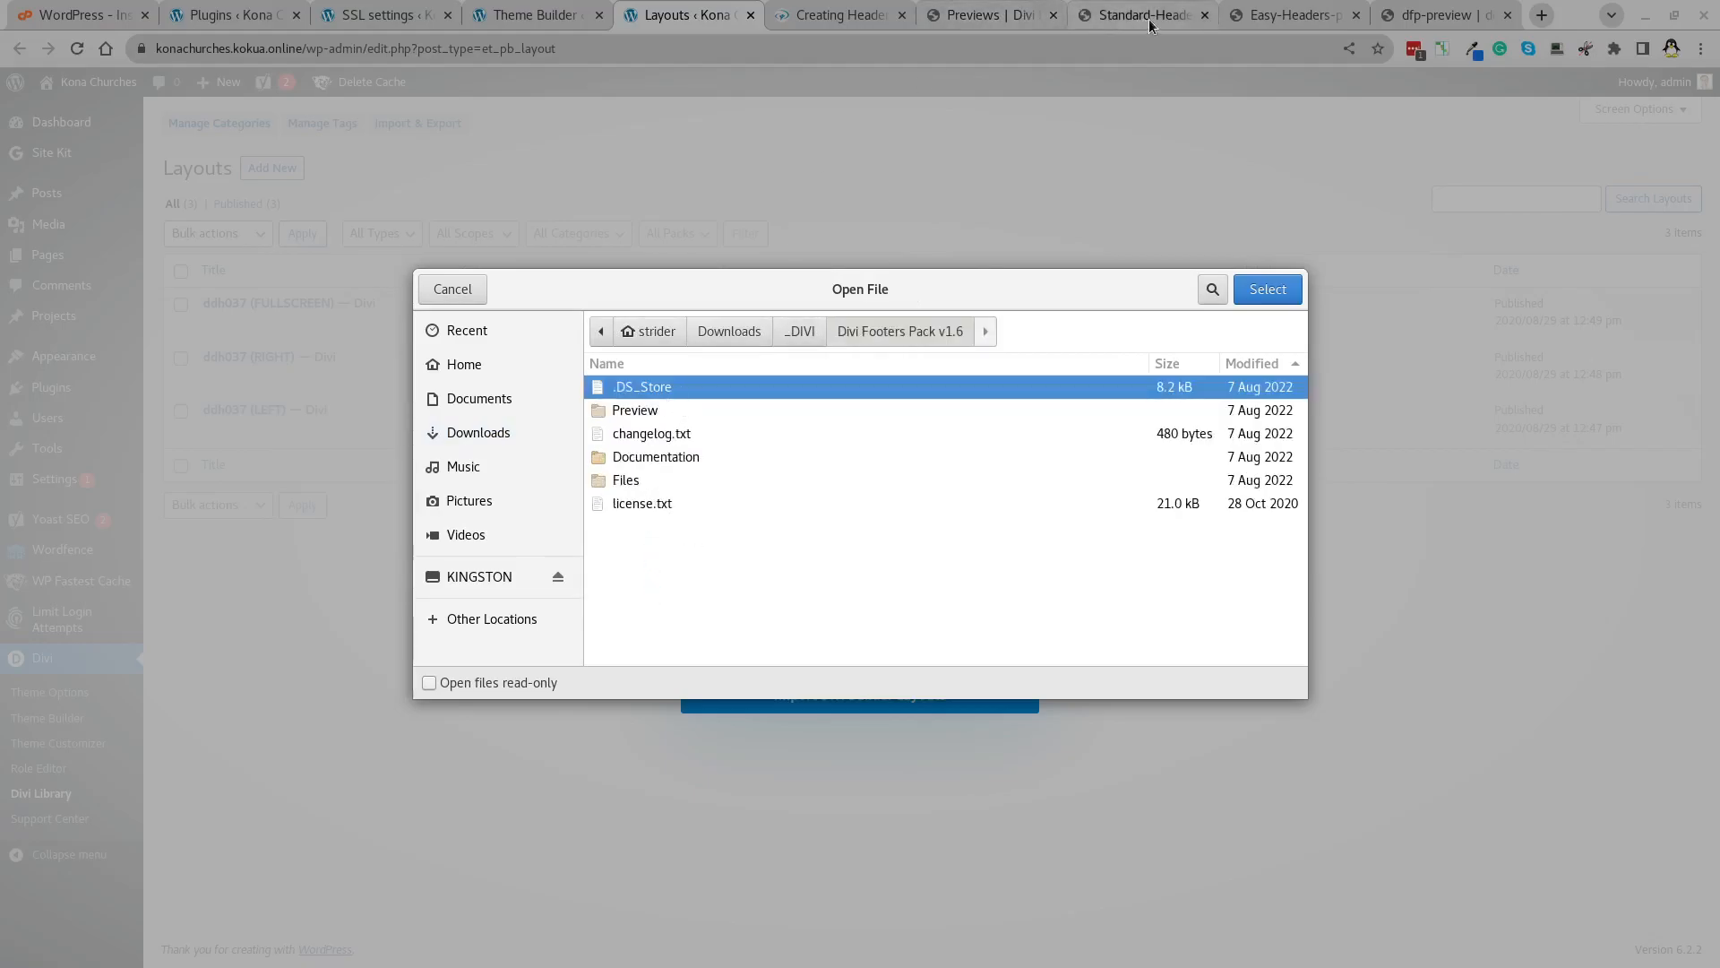
click(1470, 16)
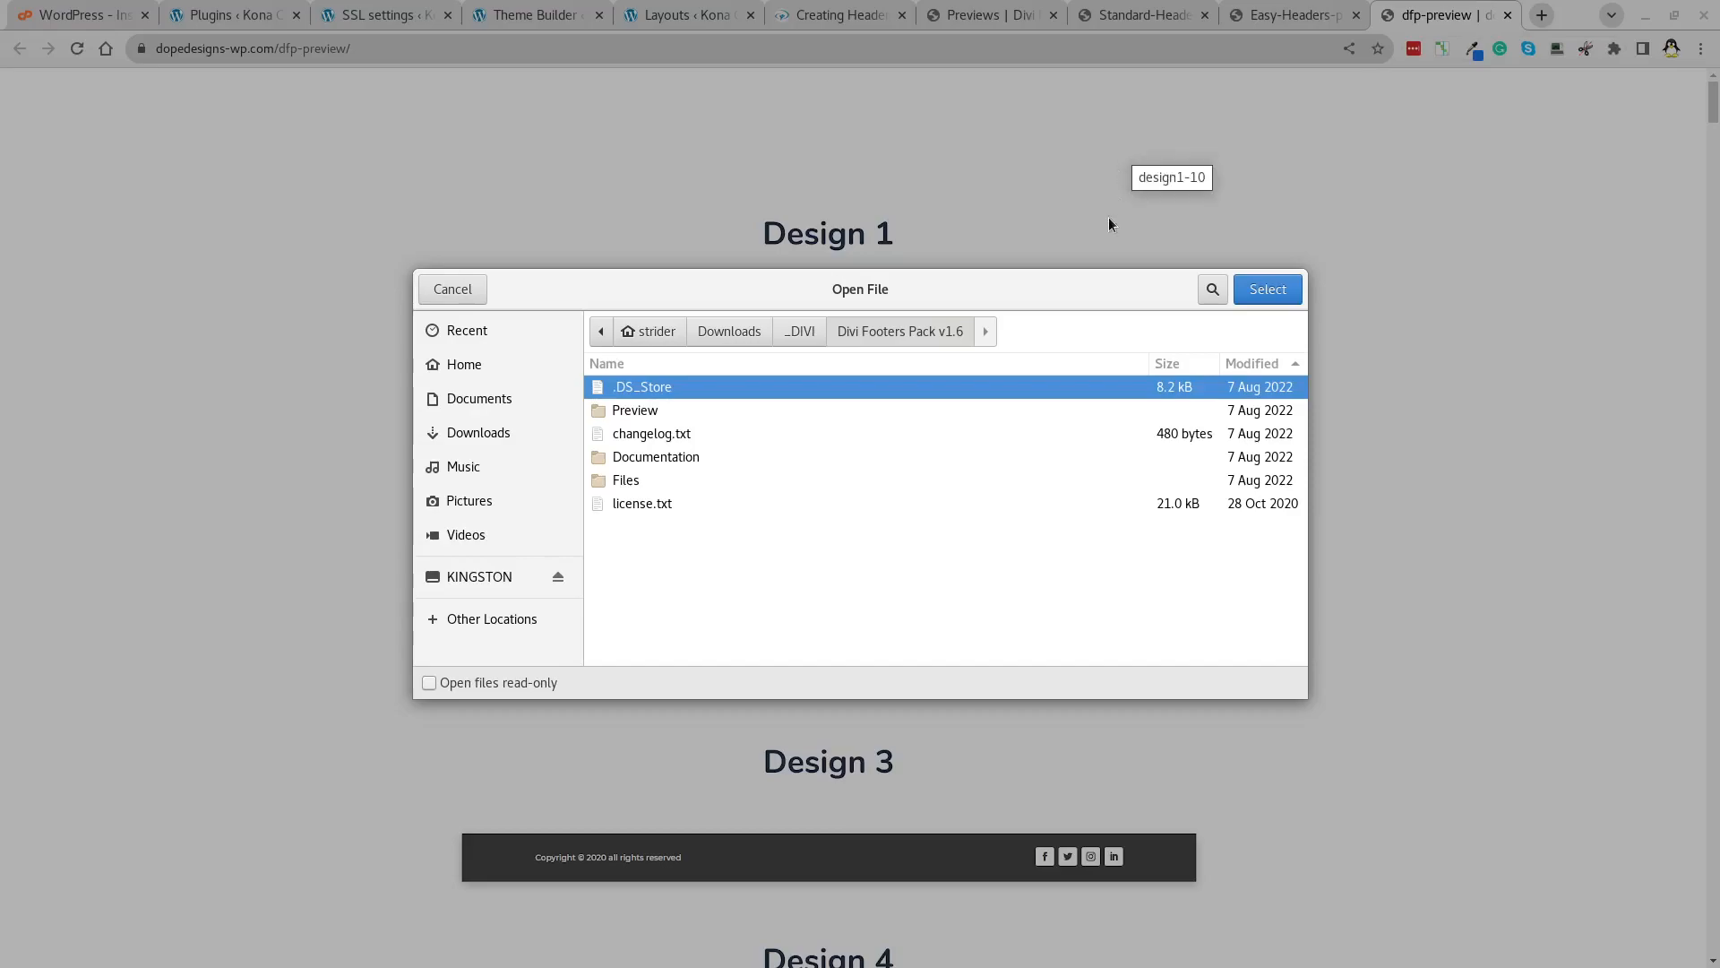
Select ddf008.json from the footer pack's Files folder as the import file.
click(627, 484)
double_click(626, 480)
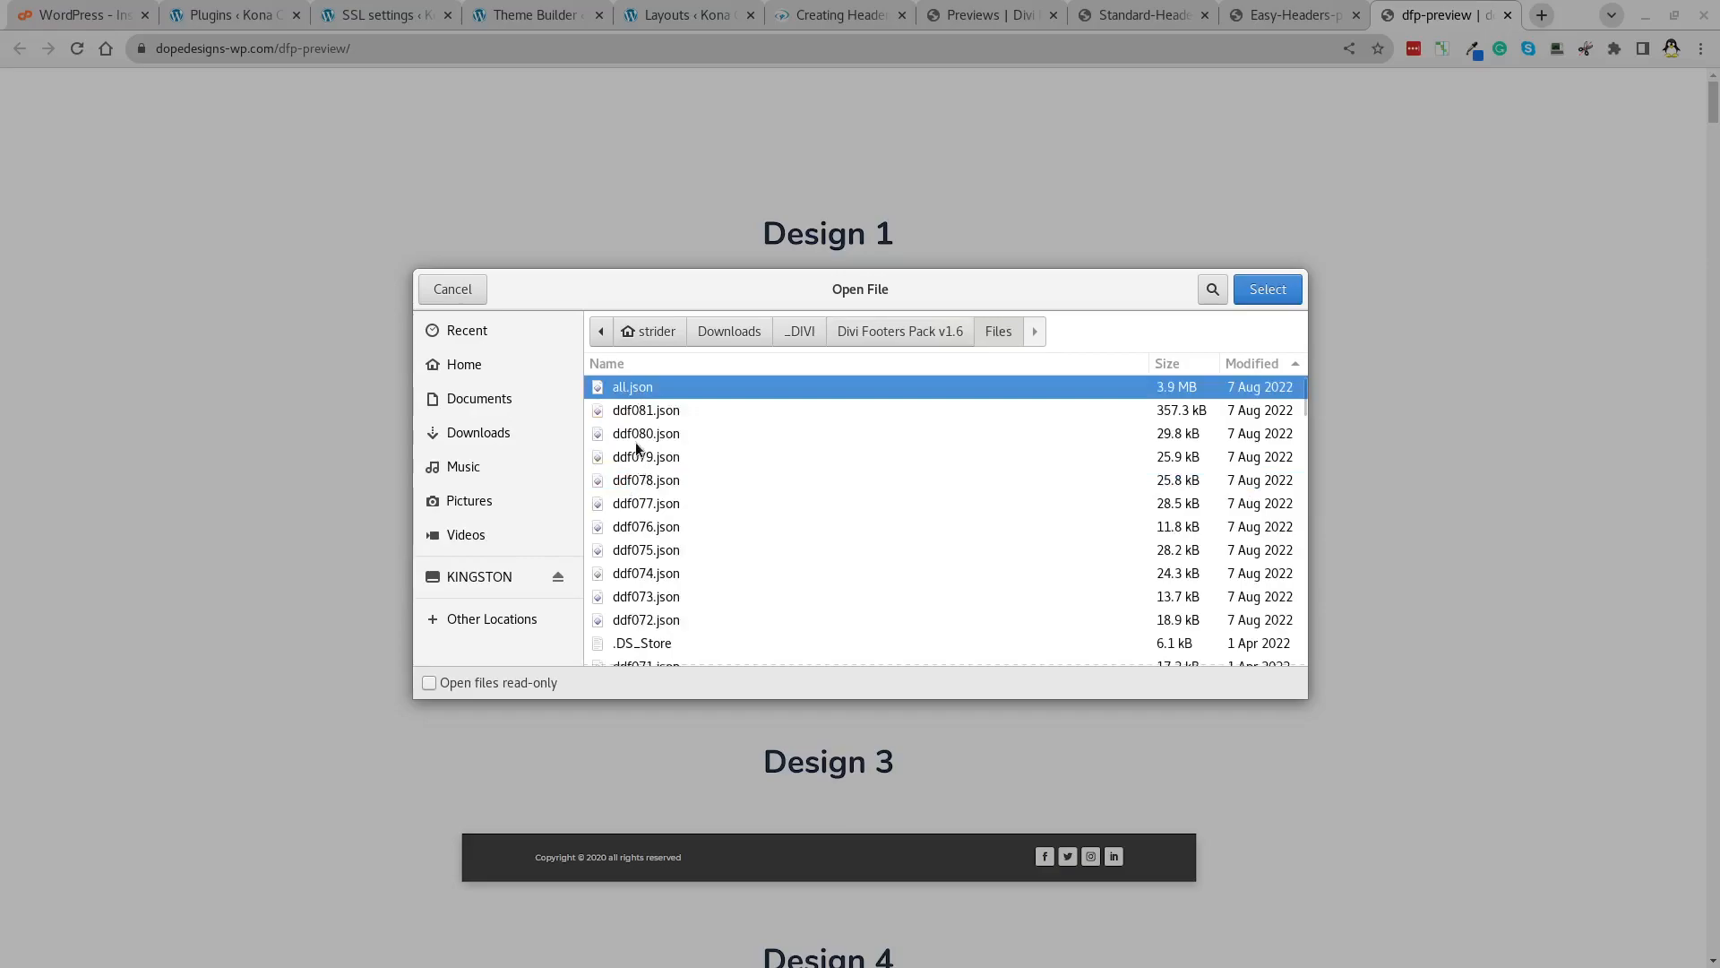
scroll(627, 466, down, 5)
scroll(629, 457, down, 10)
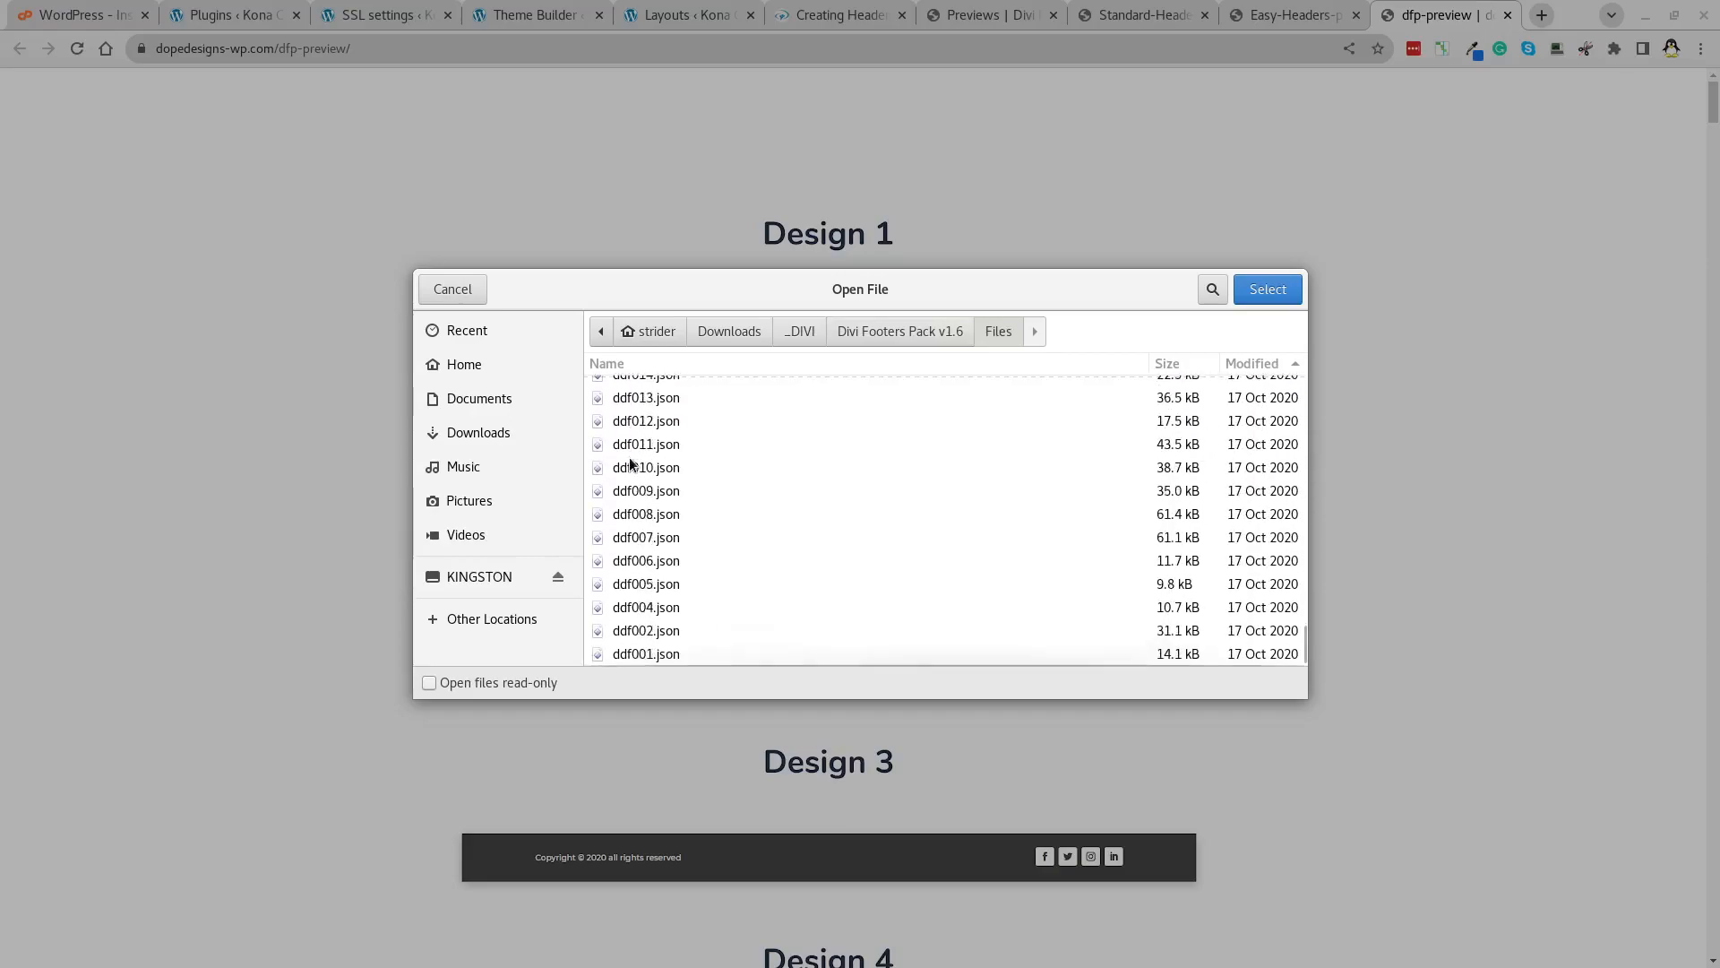
click(668, 518)
click(1252, 299)
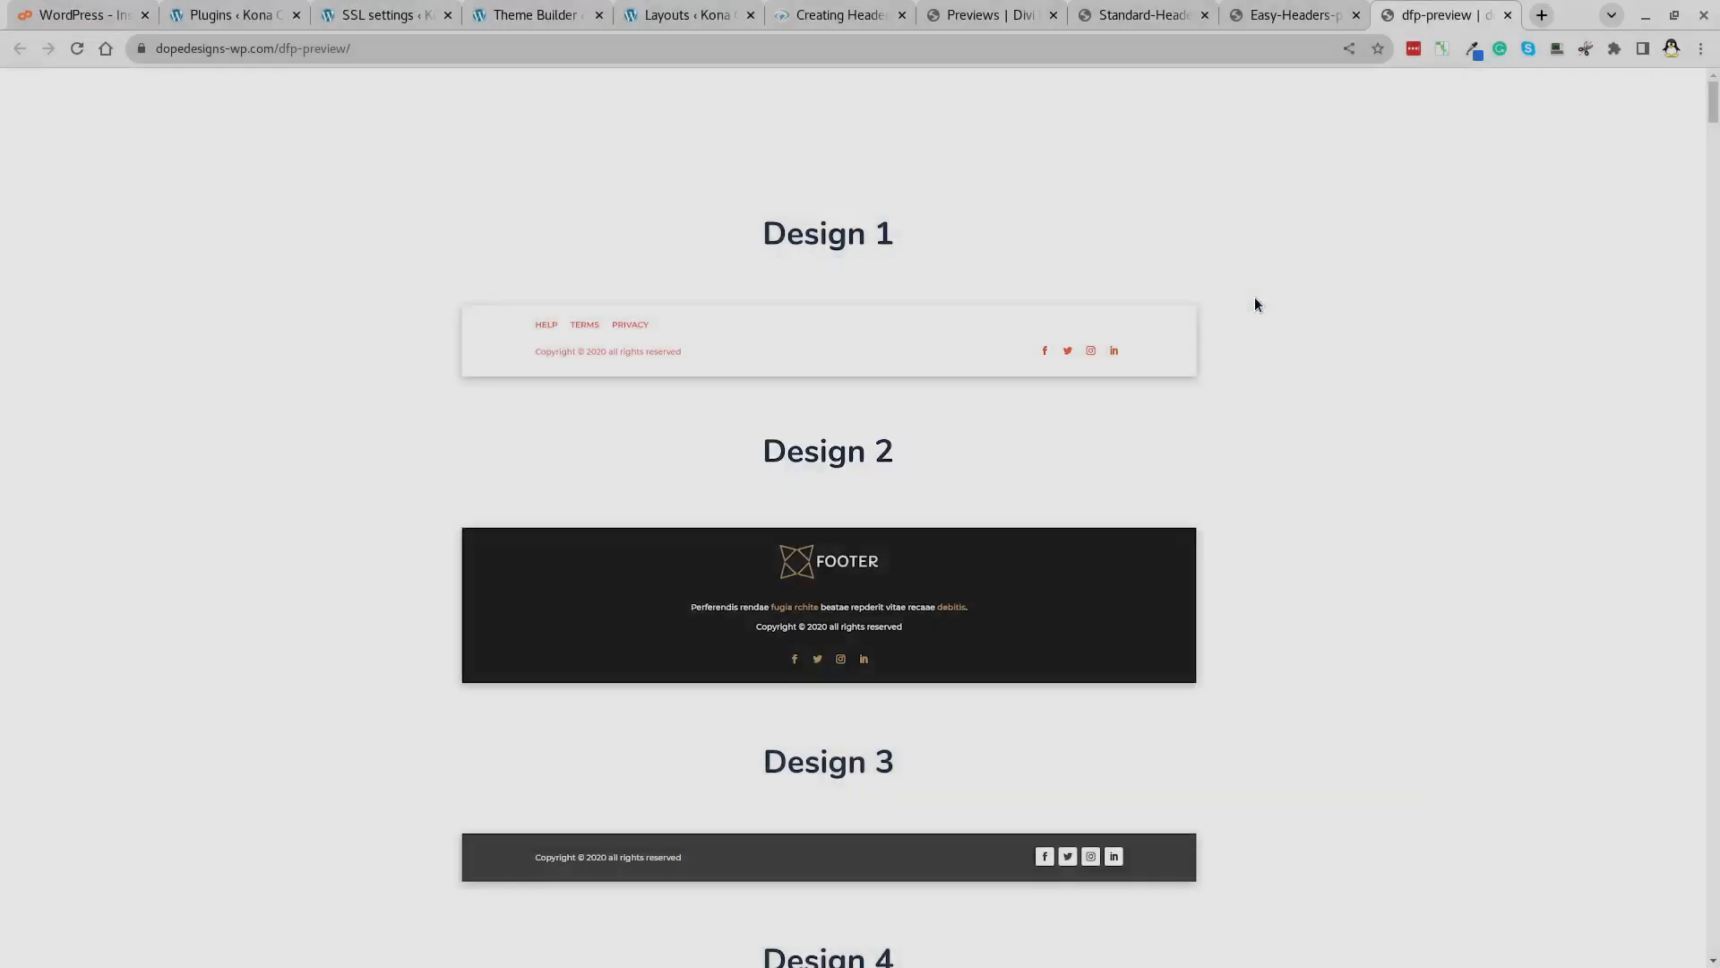
scroll(1276, 375, down, 10)
scroll(1277, 382, down, 6)
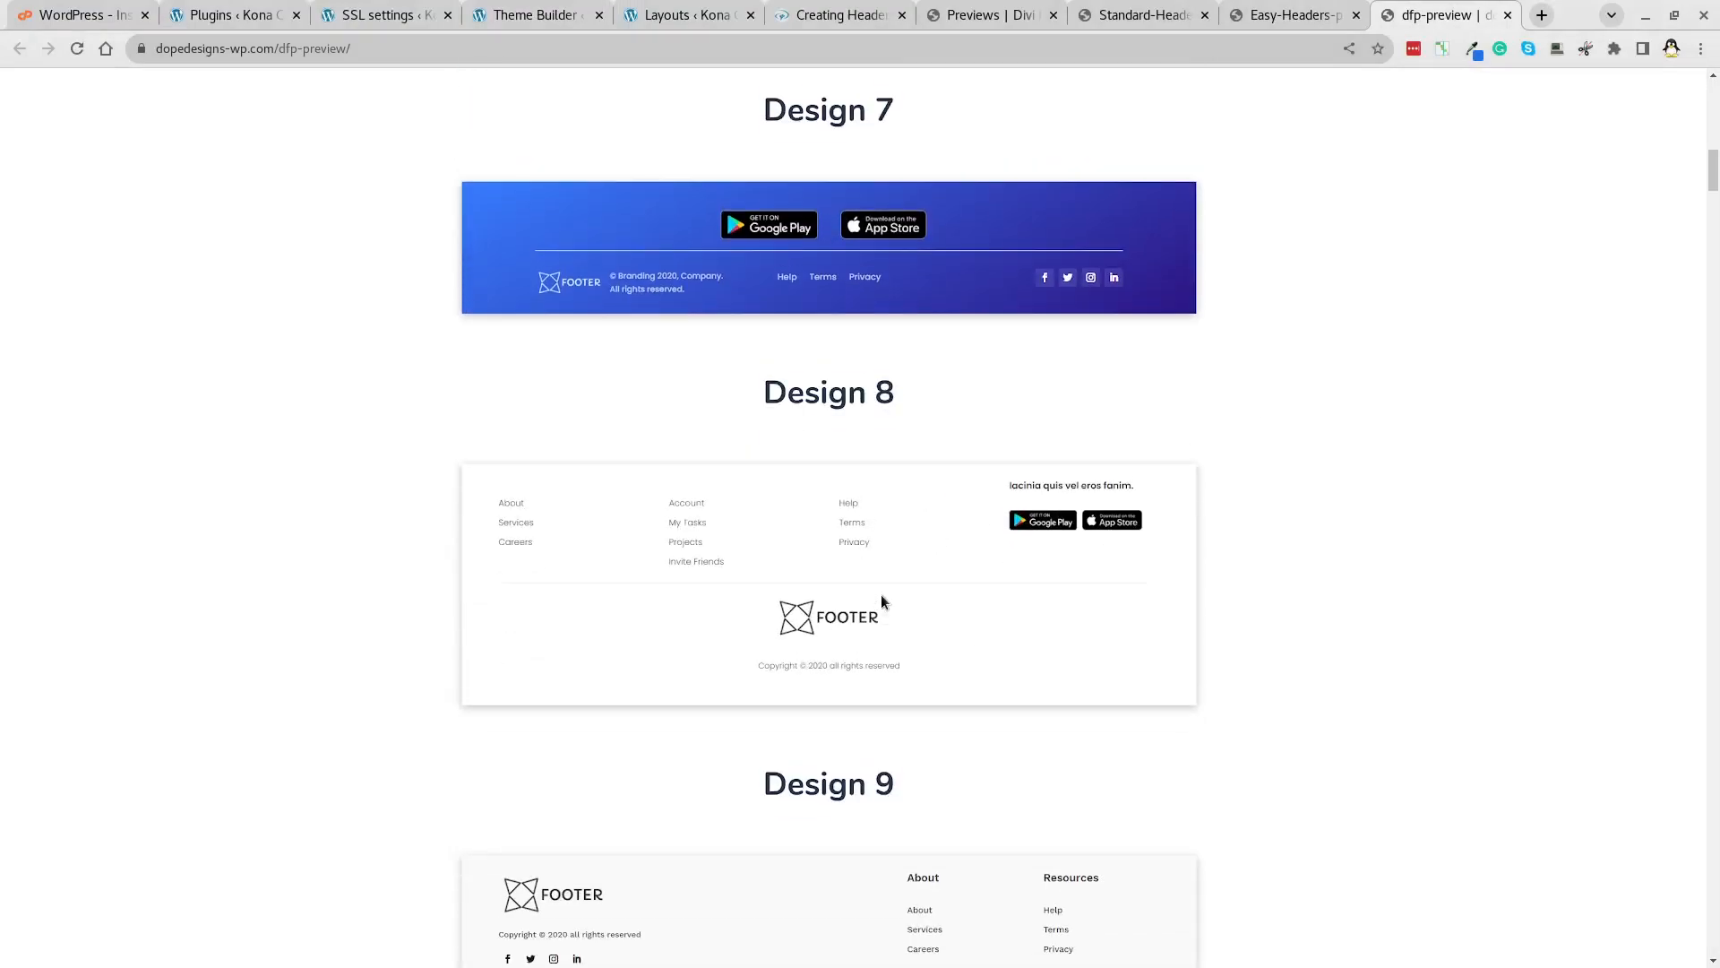
scroll(880, 601, up, 20)
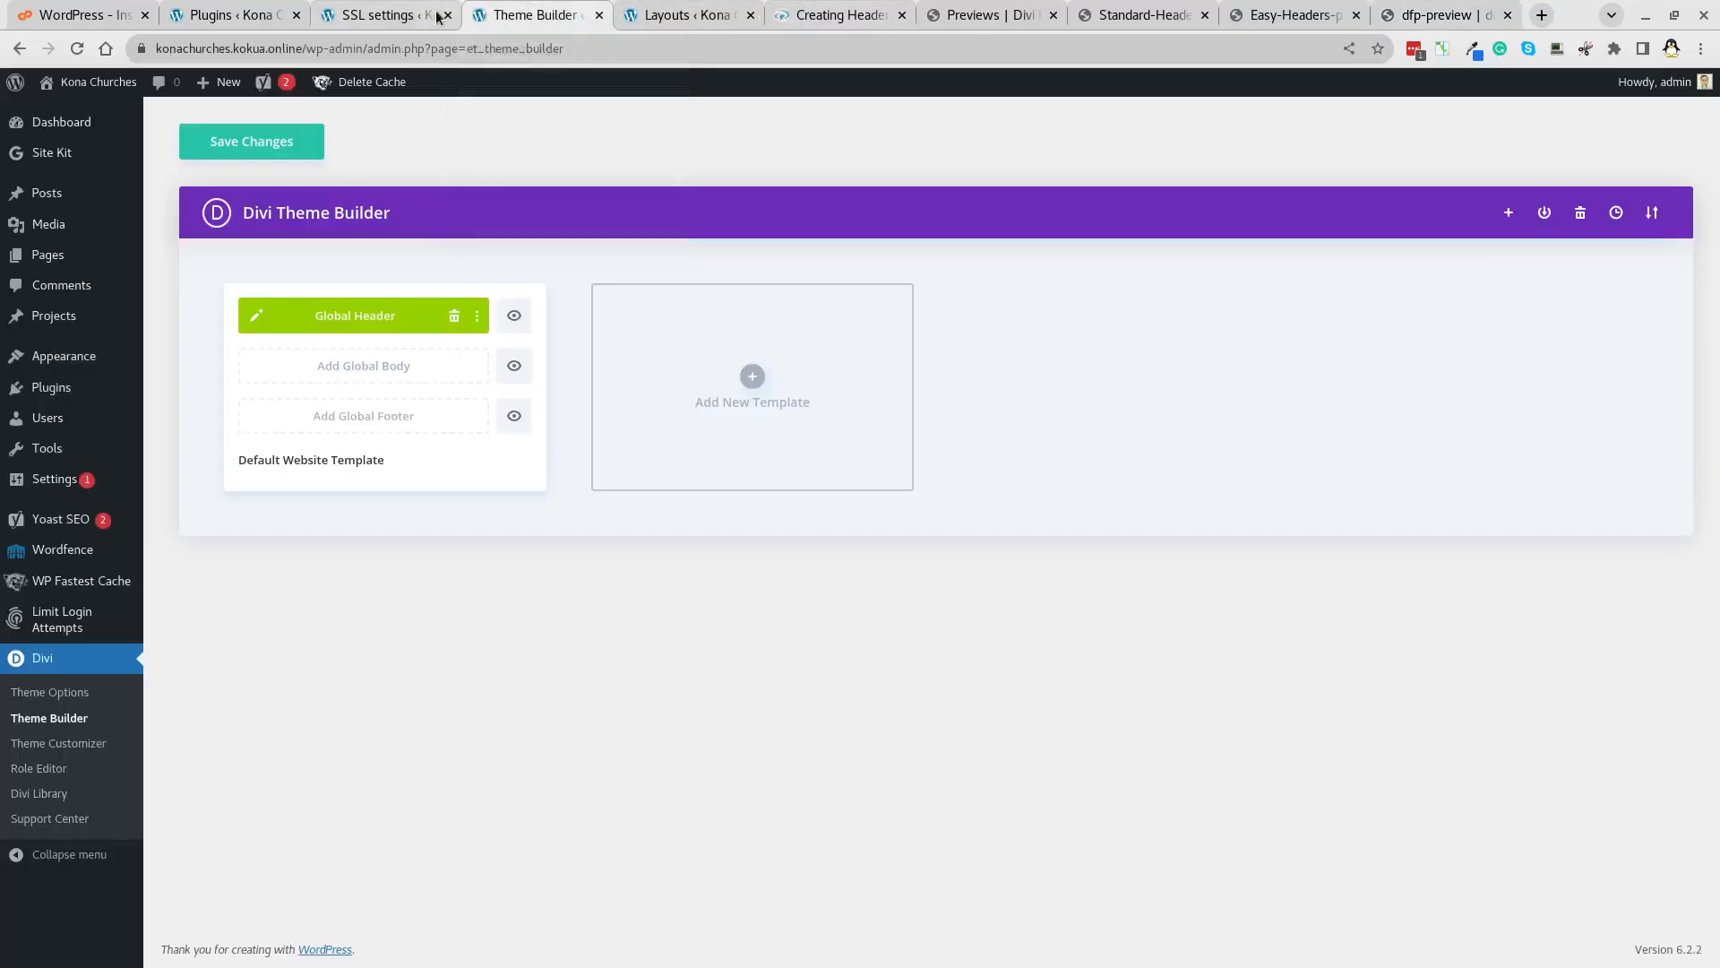
Dismiss the SSL migration notice, close the SSL settings page, and return to the import dialog.
click(381, 15)
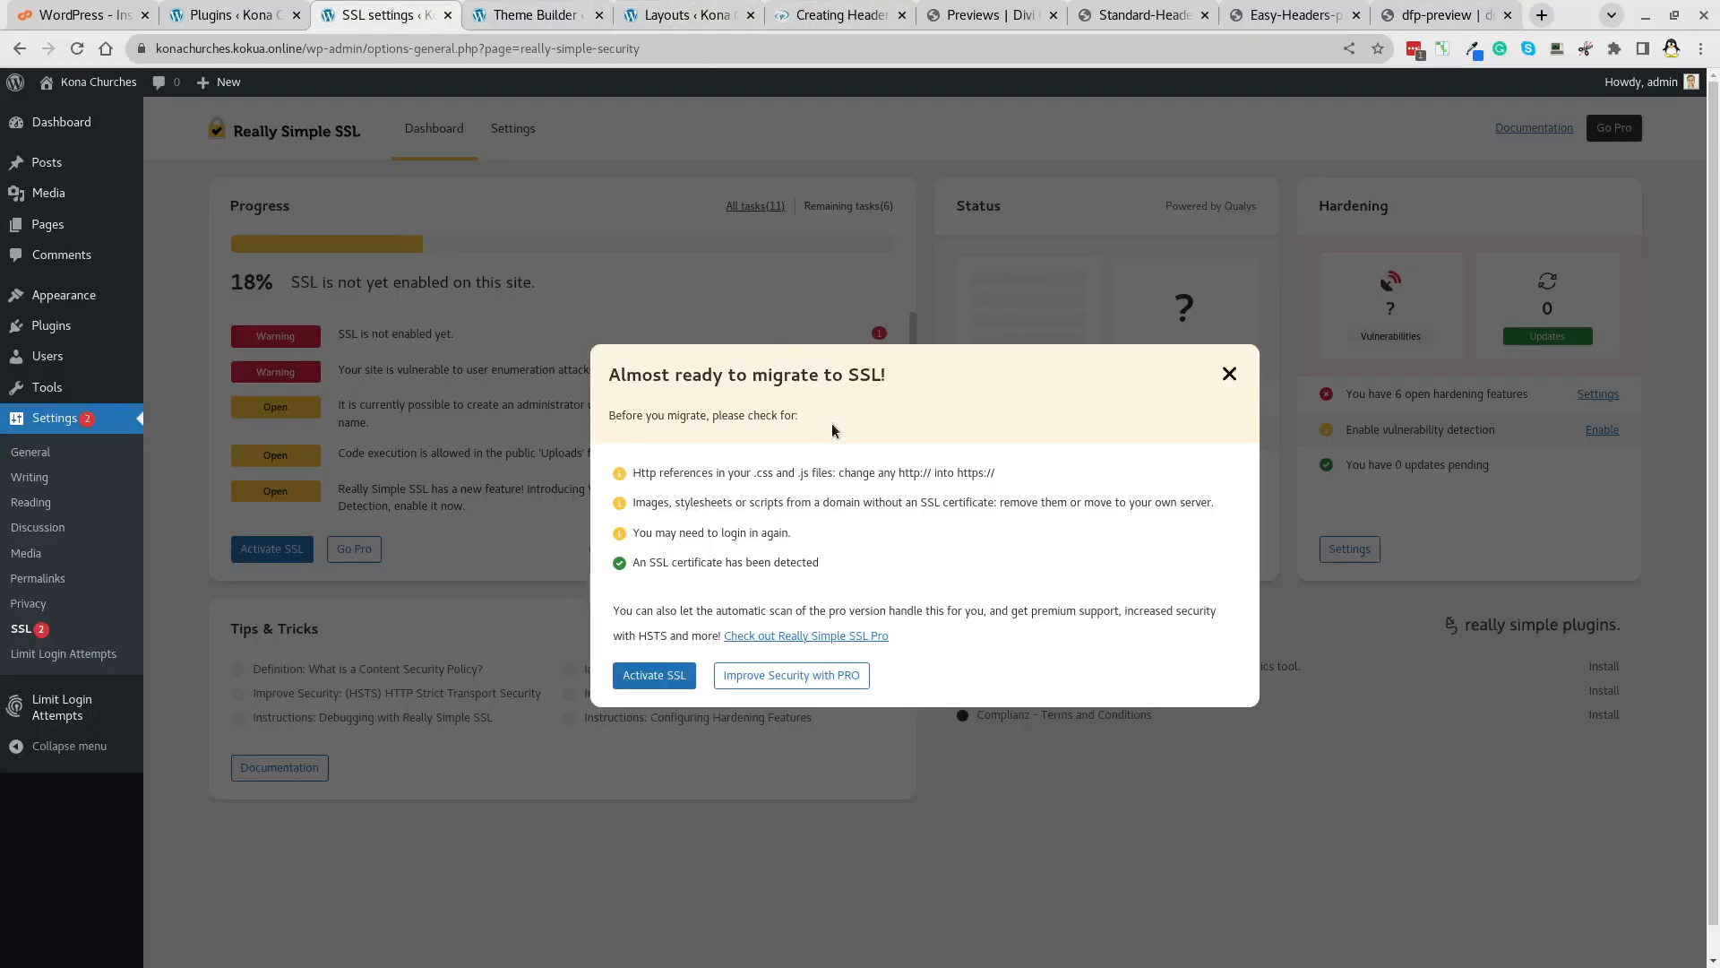
click(1230, 373)
click(447, 15)
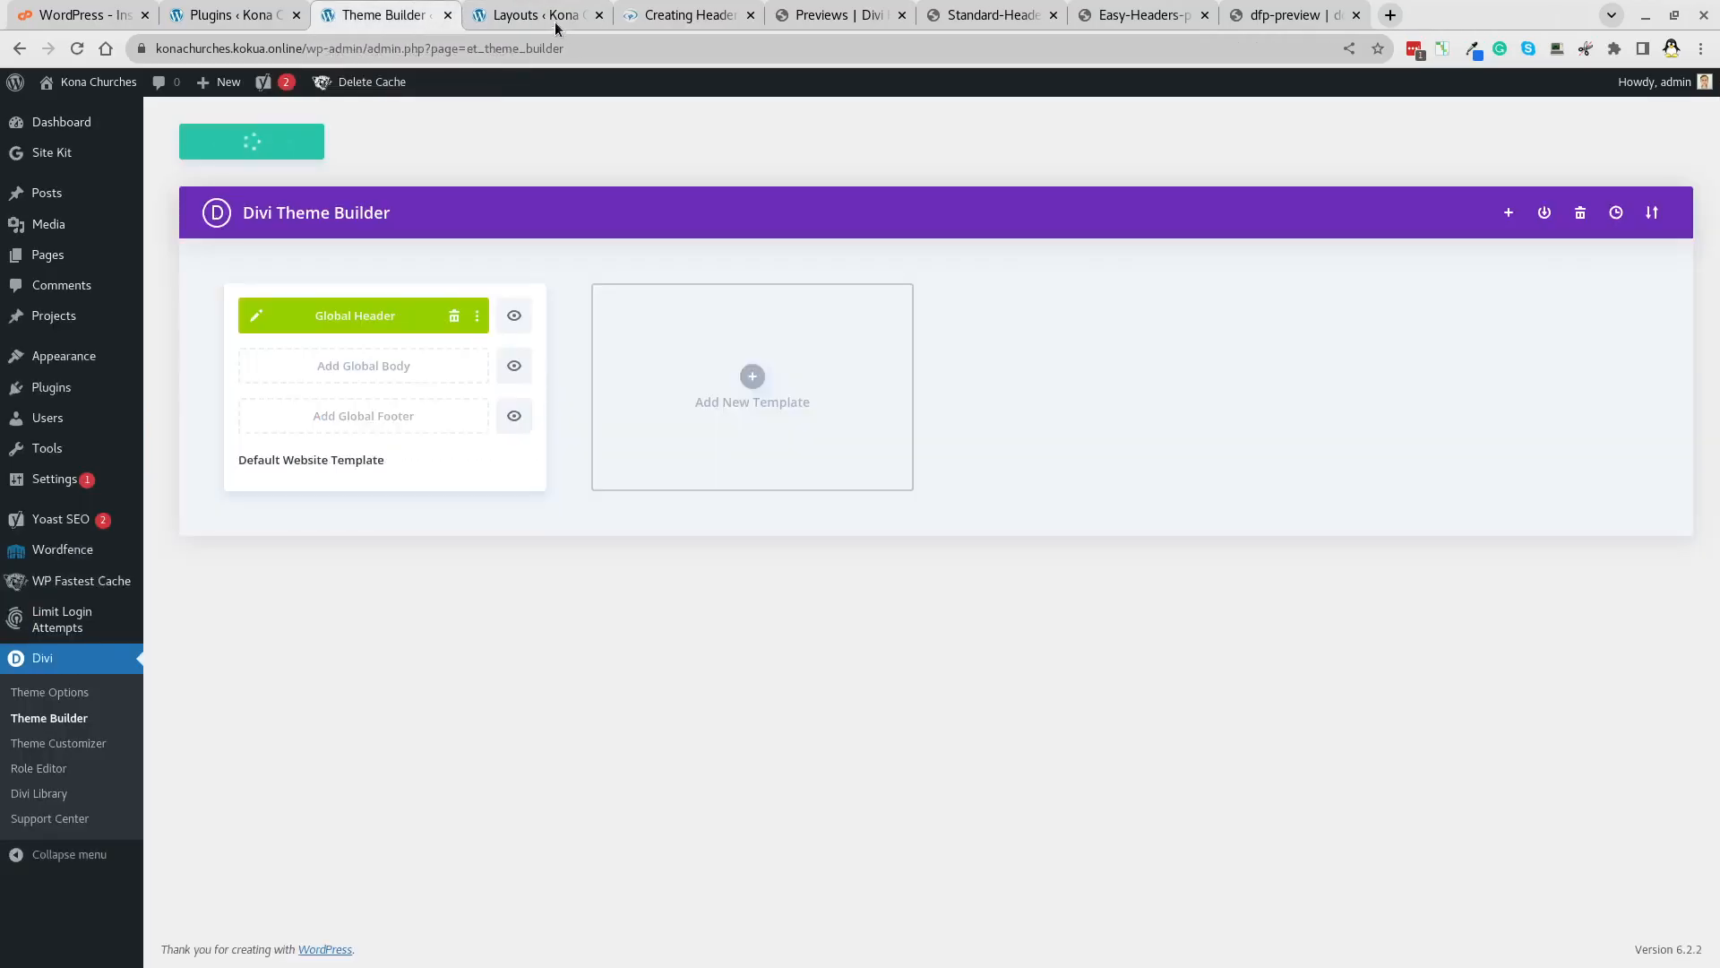
click(553, 18)
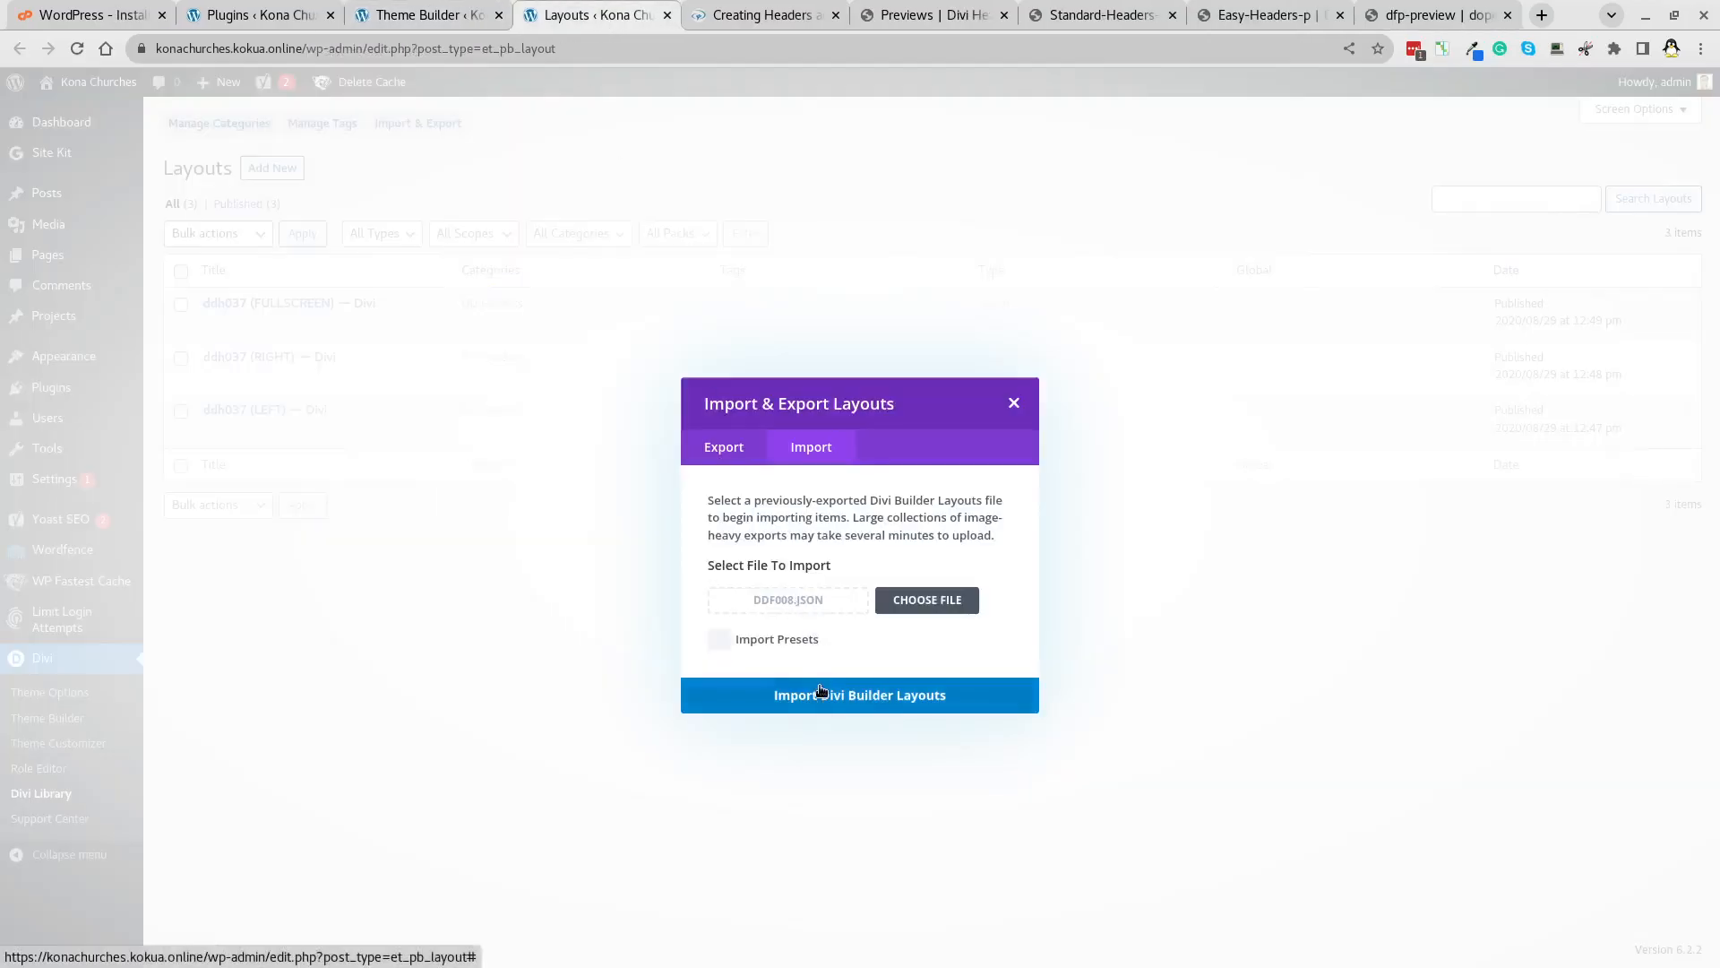
Import the ddf008 footer layouts, then start building a new global footer in Theme Builder.
click(904, 697)
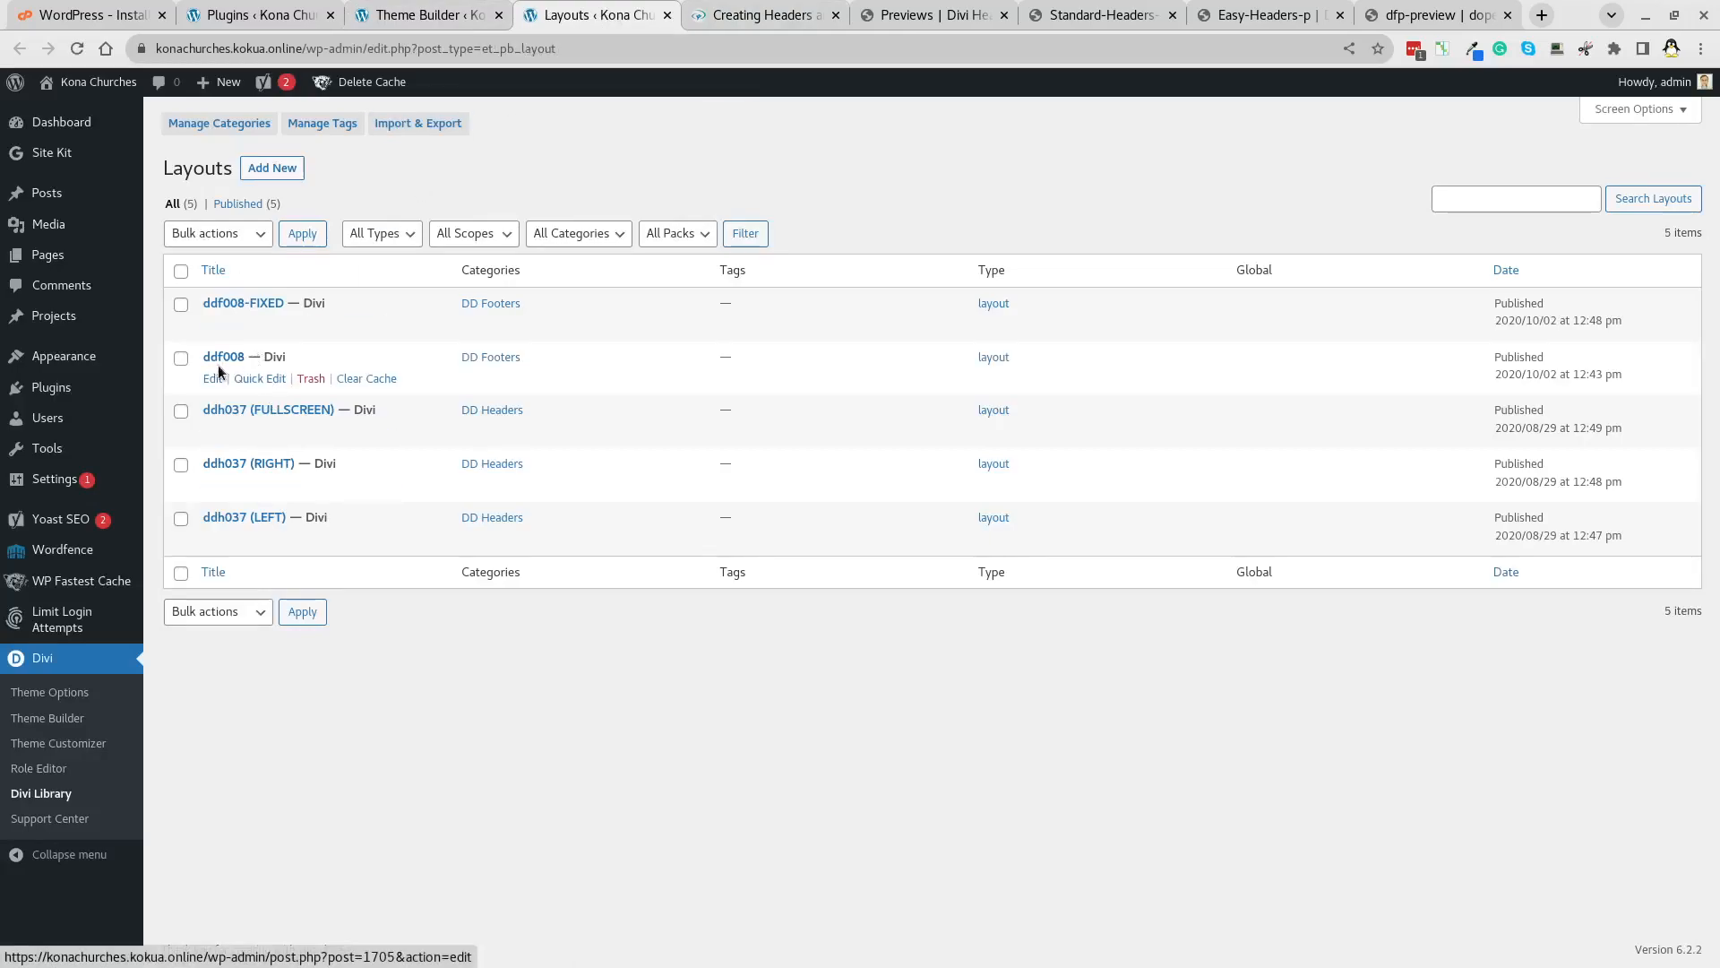
click(454, 19)
click(399, 418)
click(330, 428)
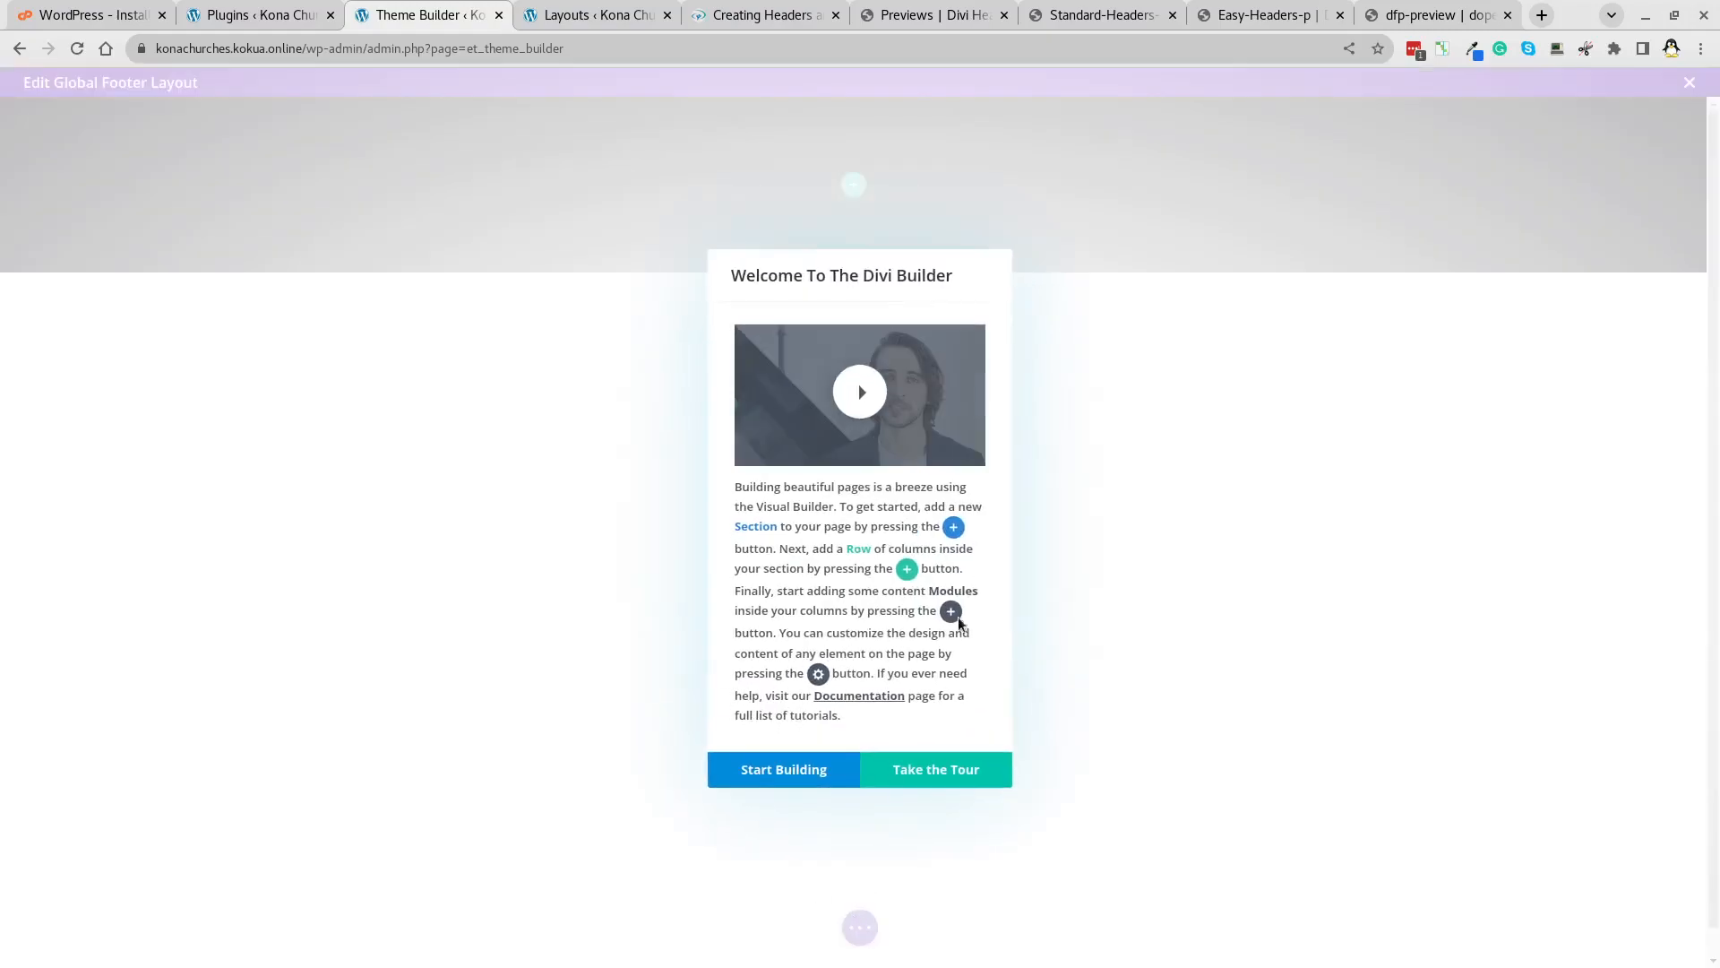
Exit the empty footer builder and choose Save & Exit.
click(822, 773)
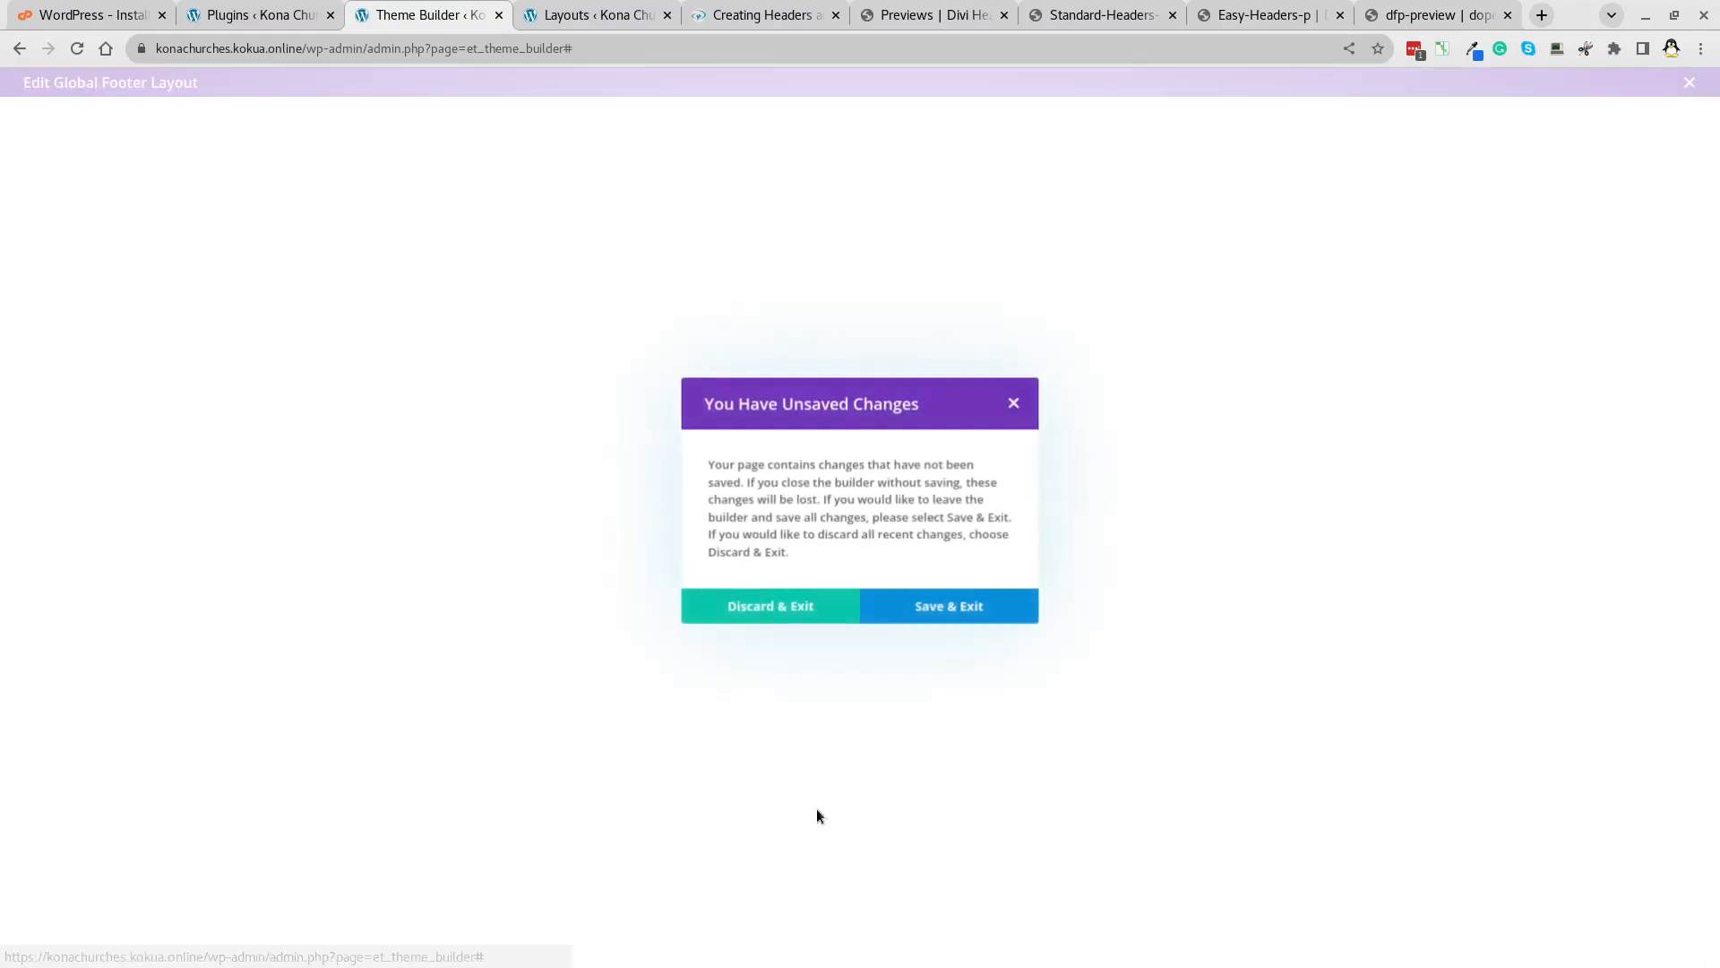
click(954, 609)
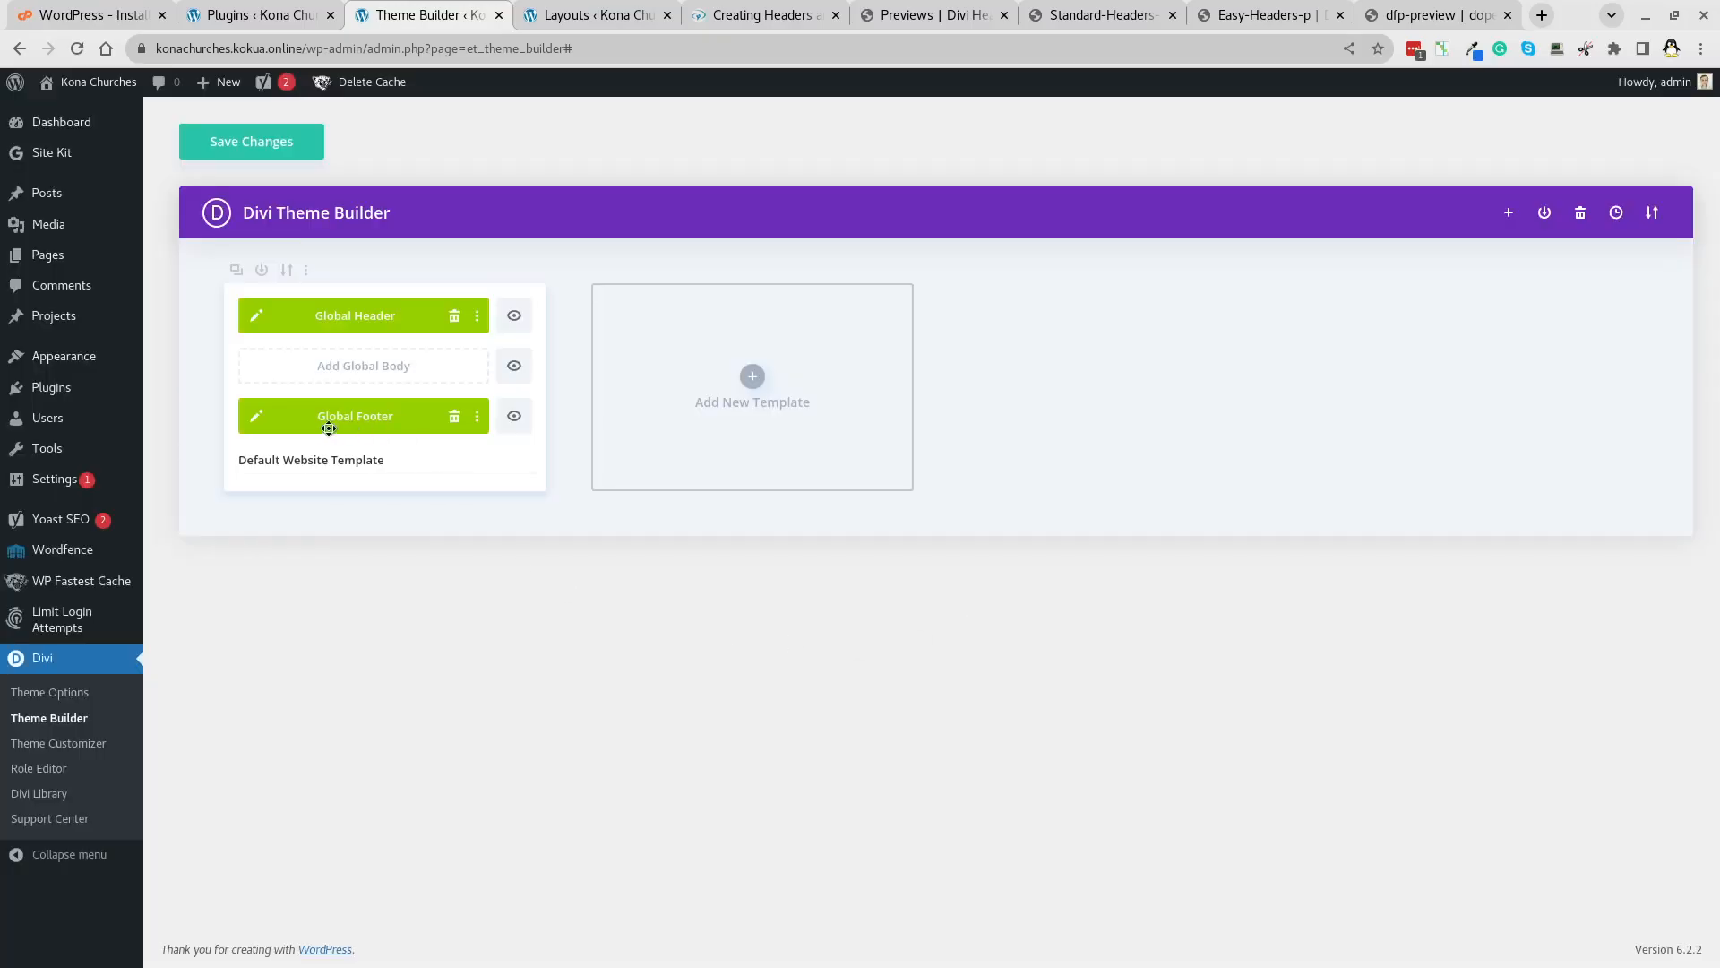
Load the saved Ddf008 layout into the global footer via Import and Your Saved Layouts.
click(255, 416)
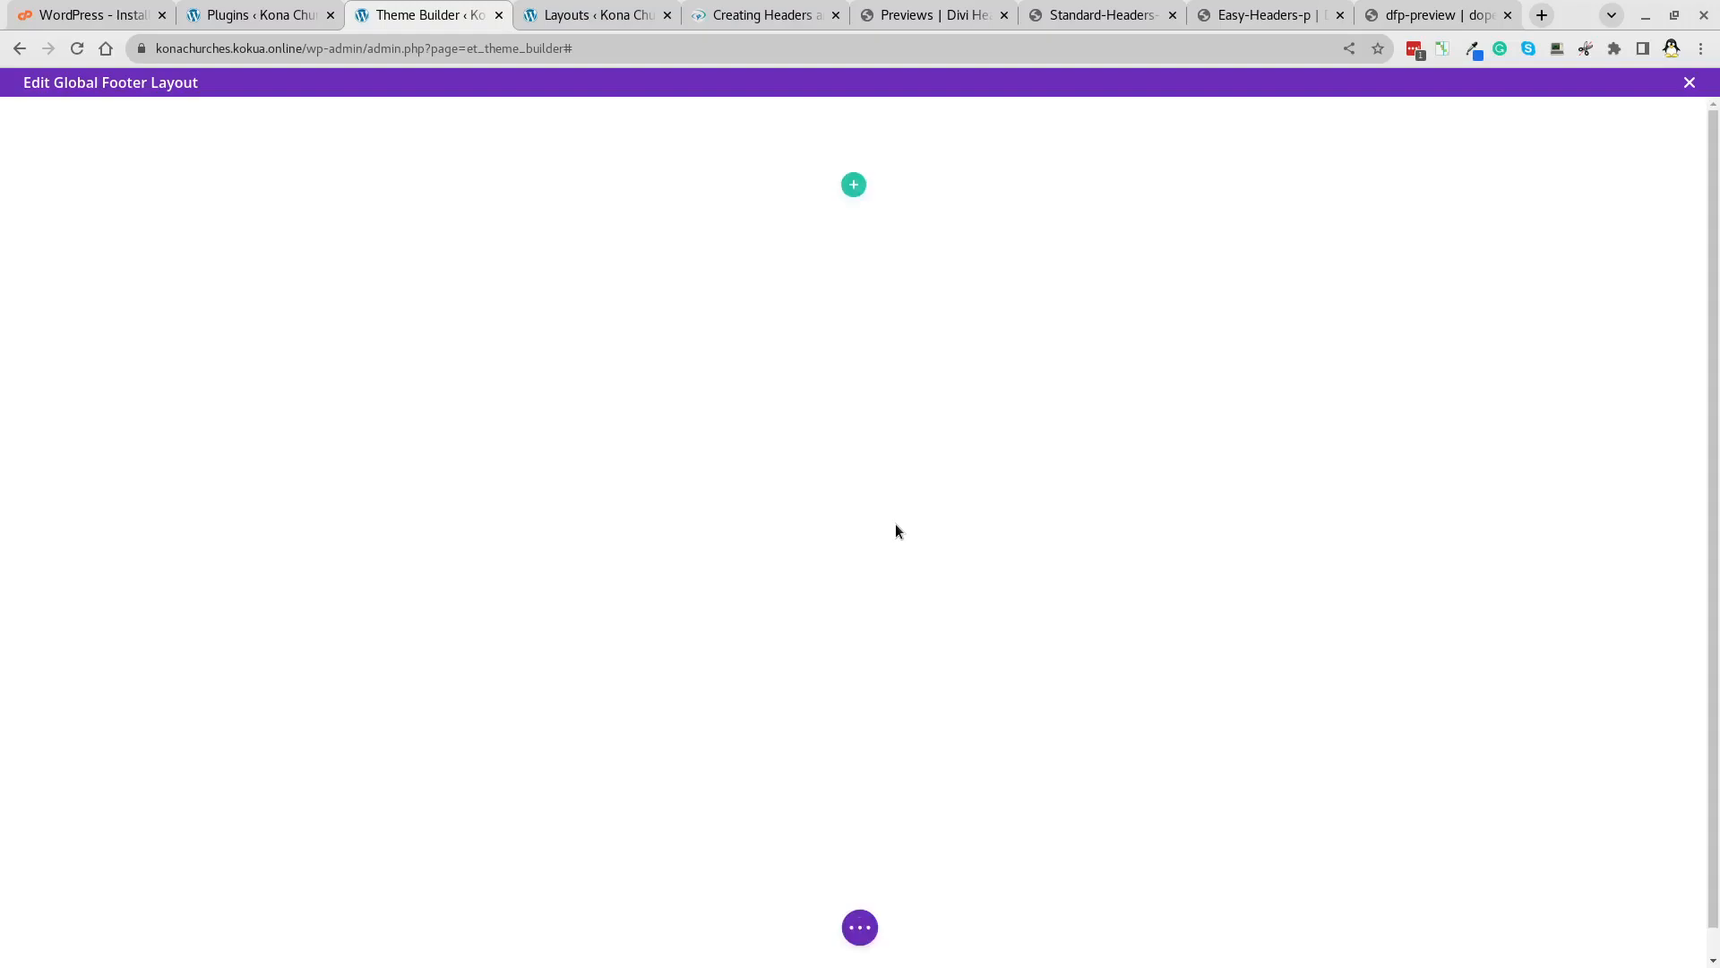
click(861, 927)
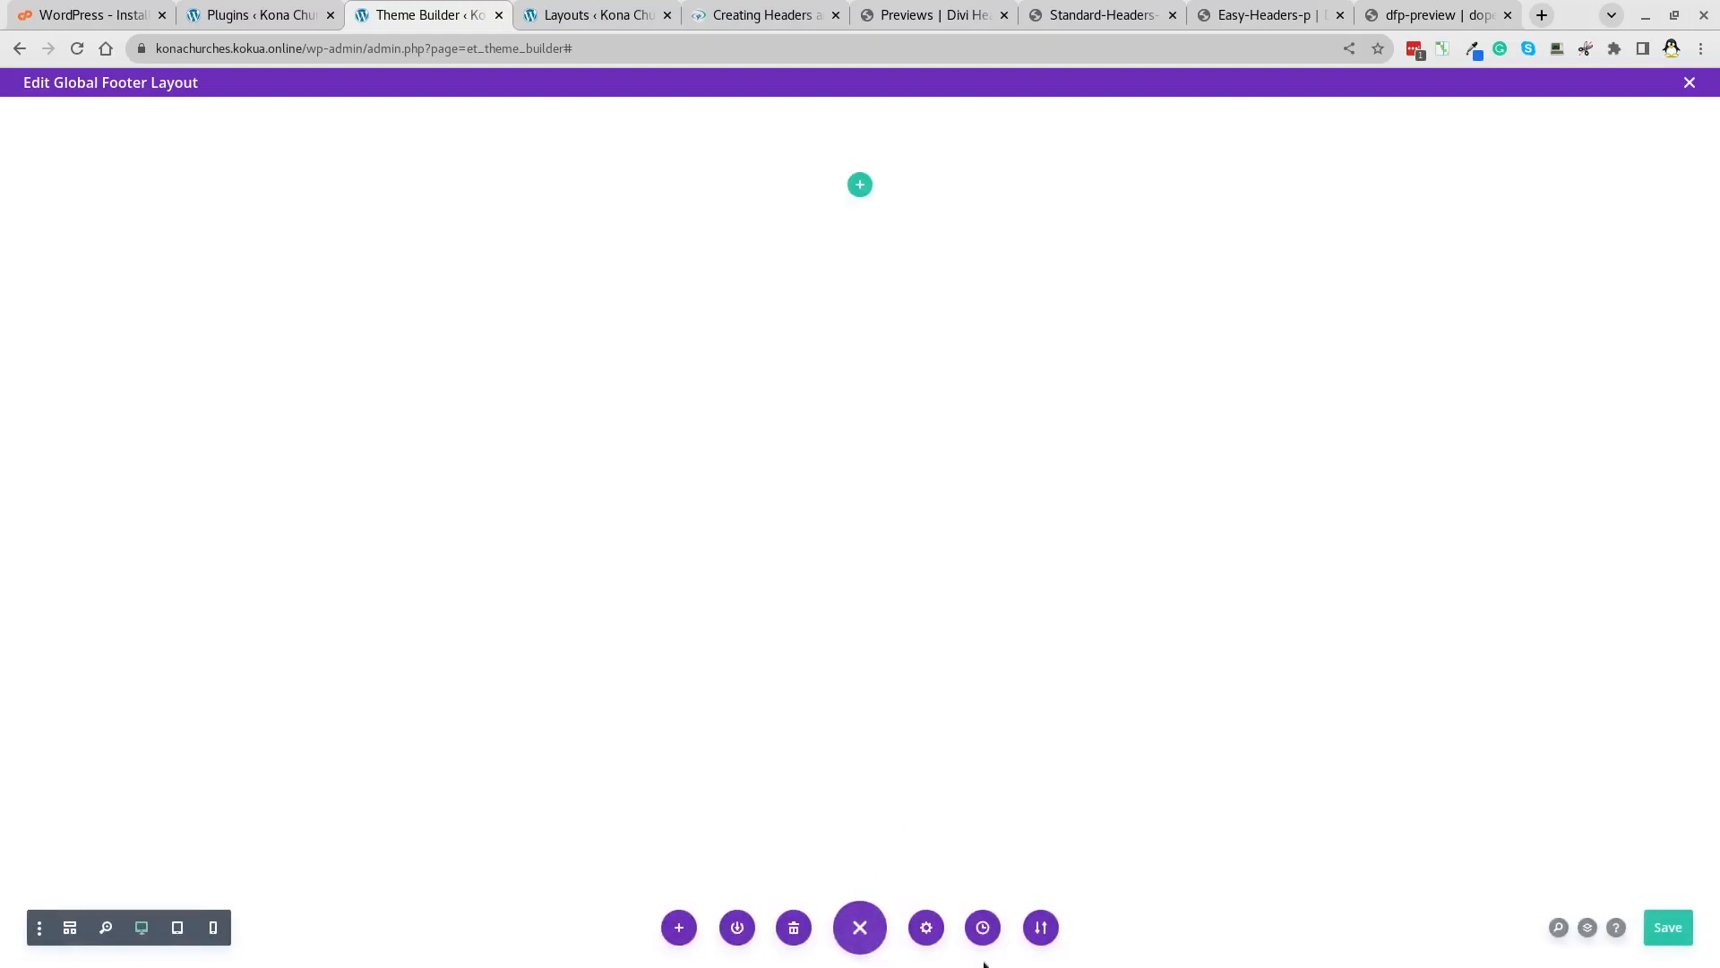
click(1041, 929)
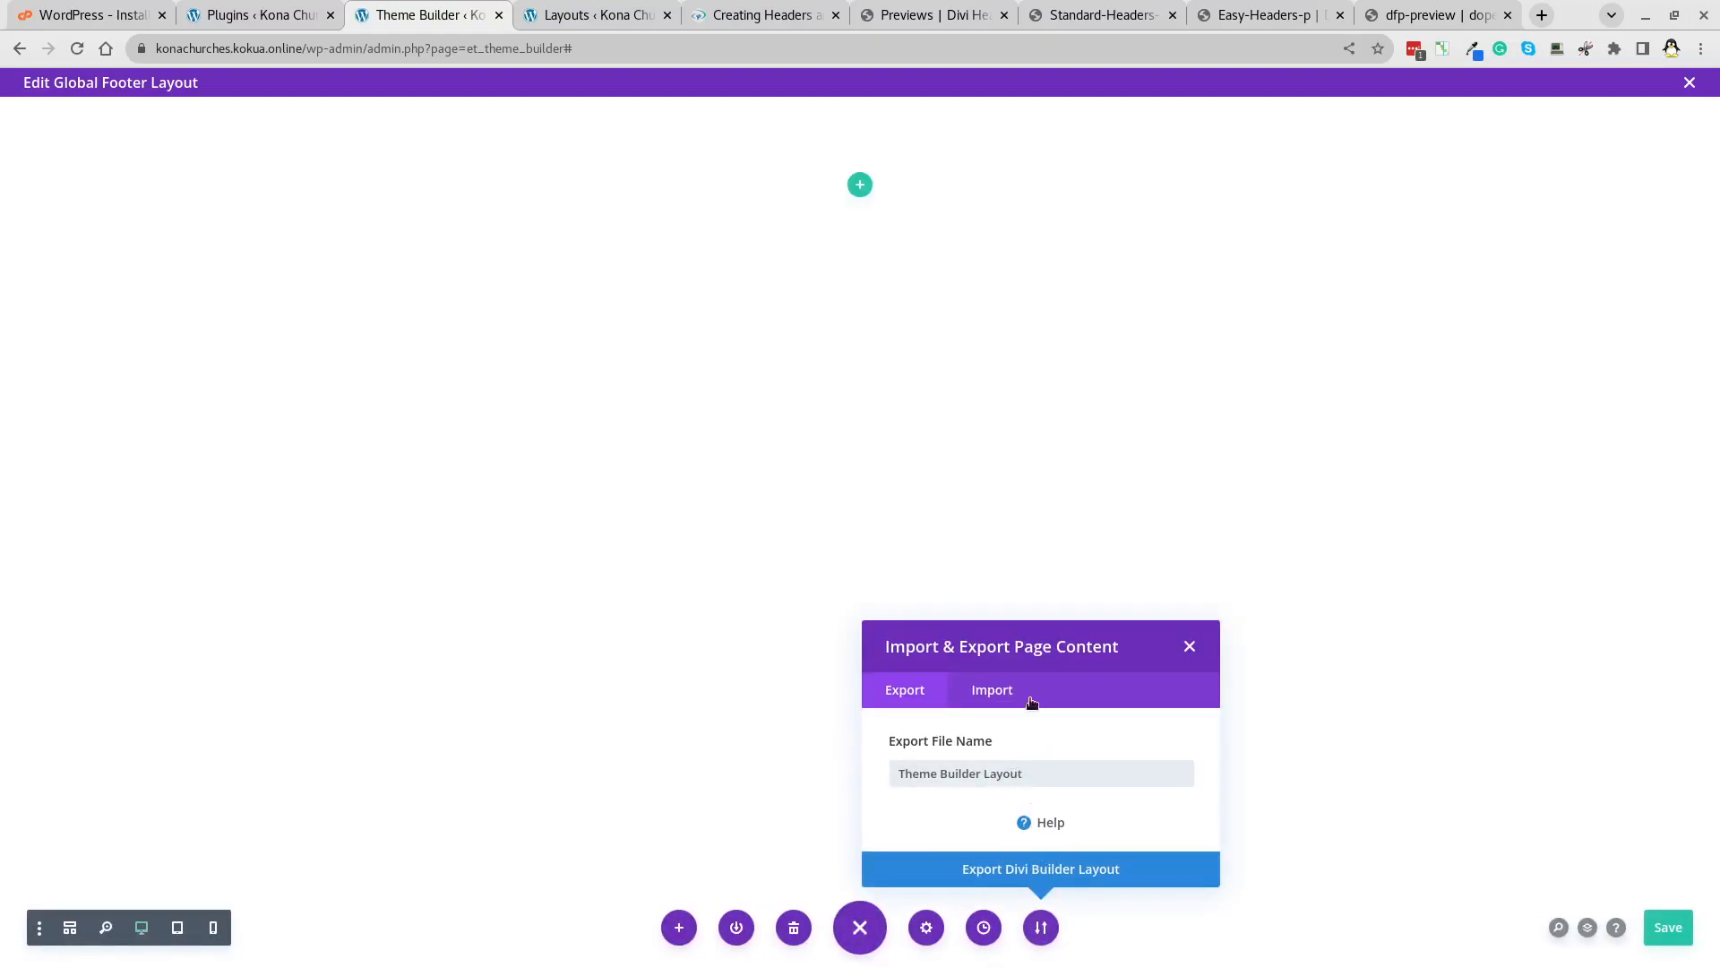
click(990, 688)
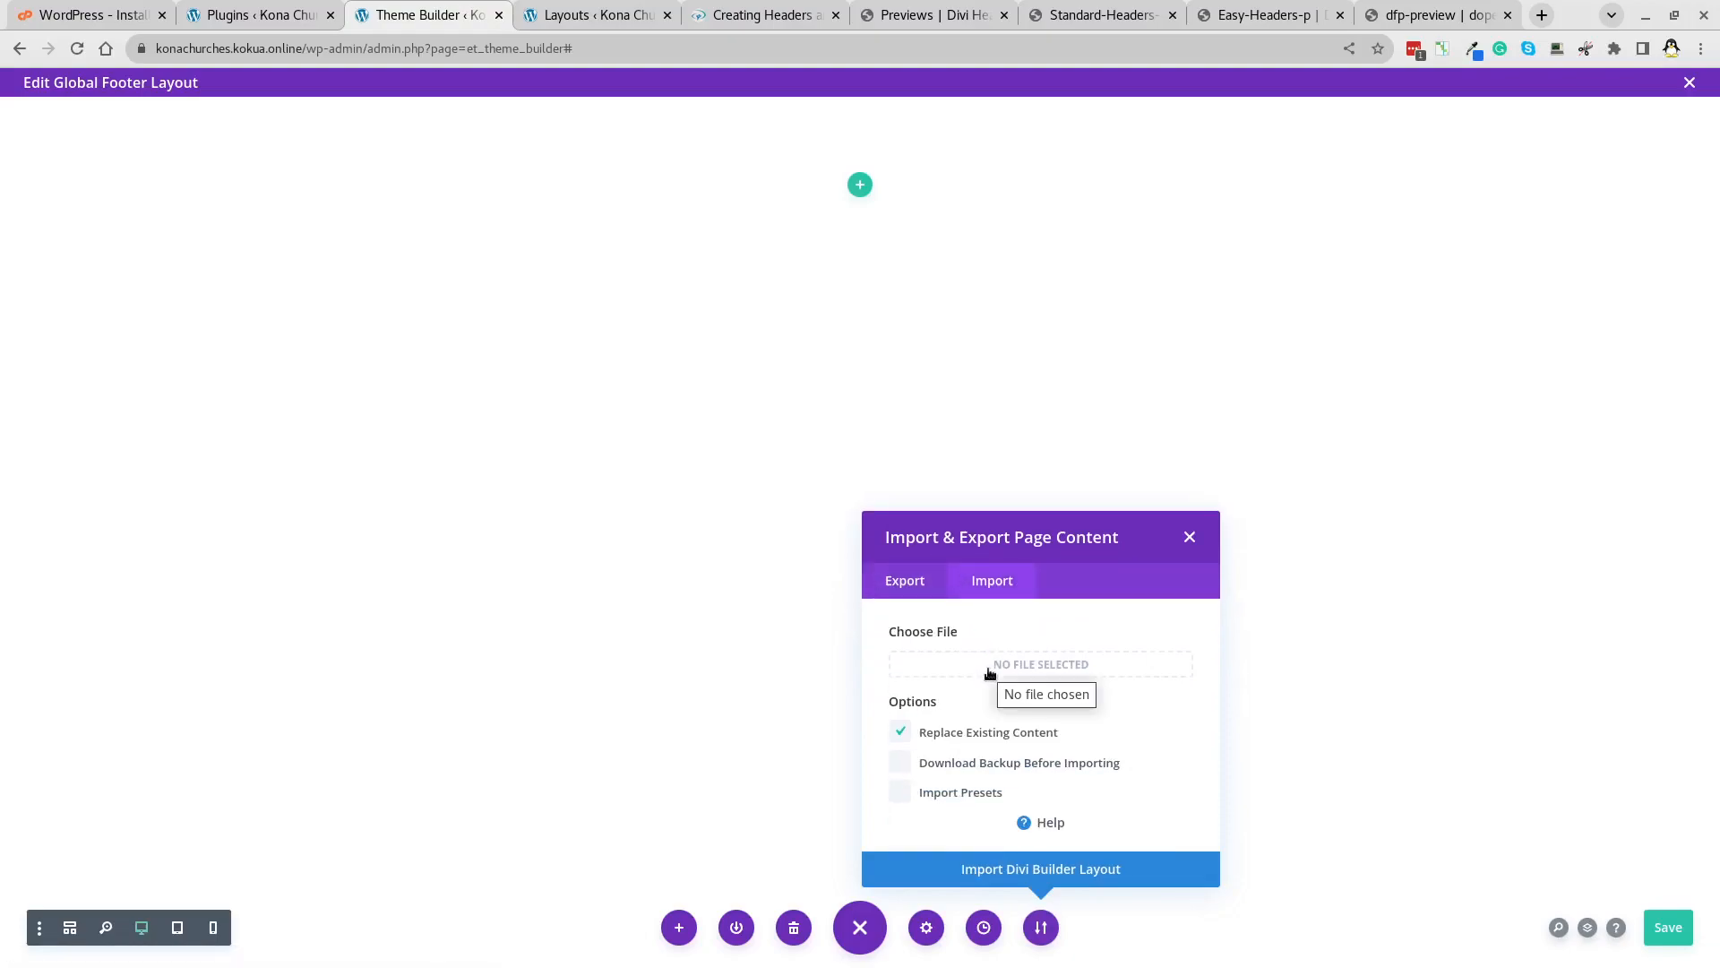
click(679, 928)
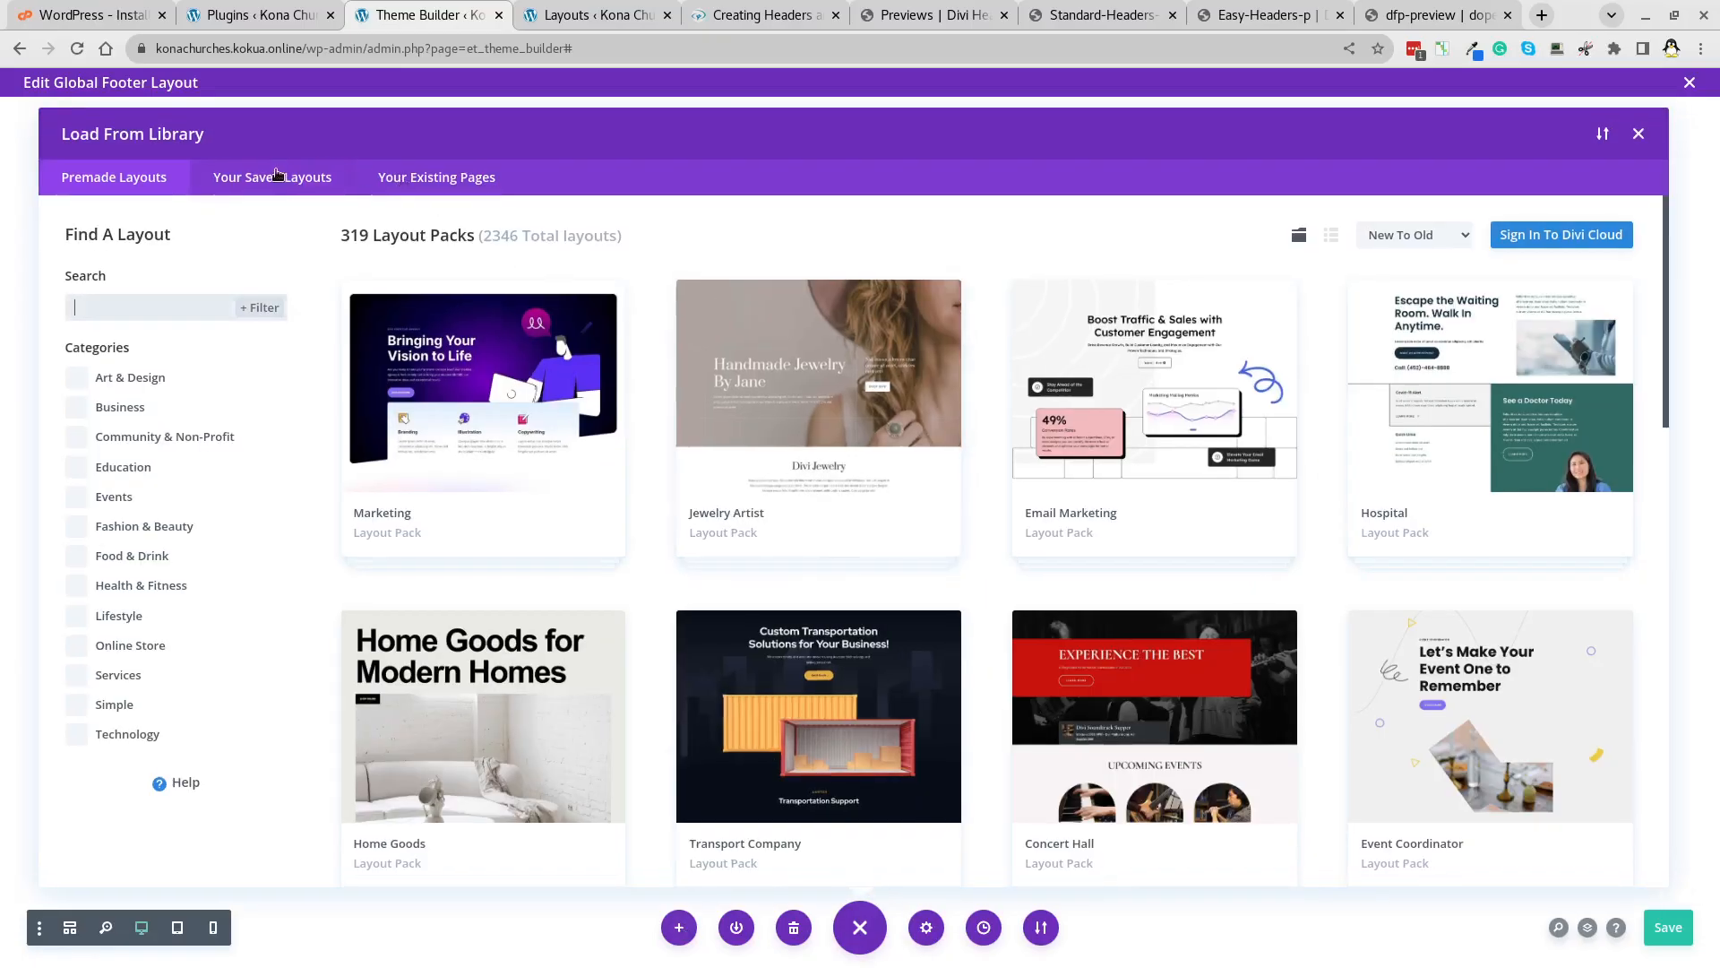
click(276, 177)
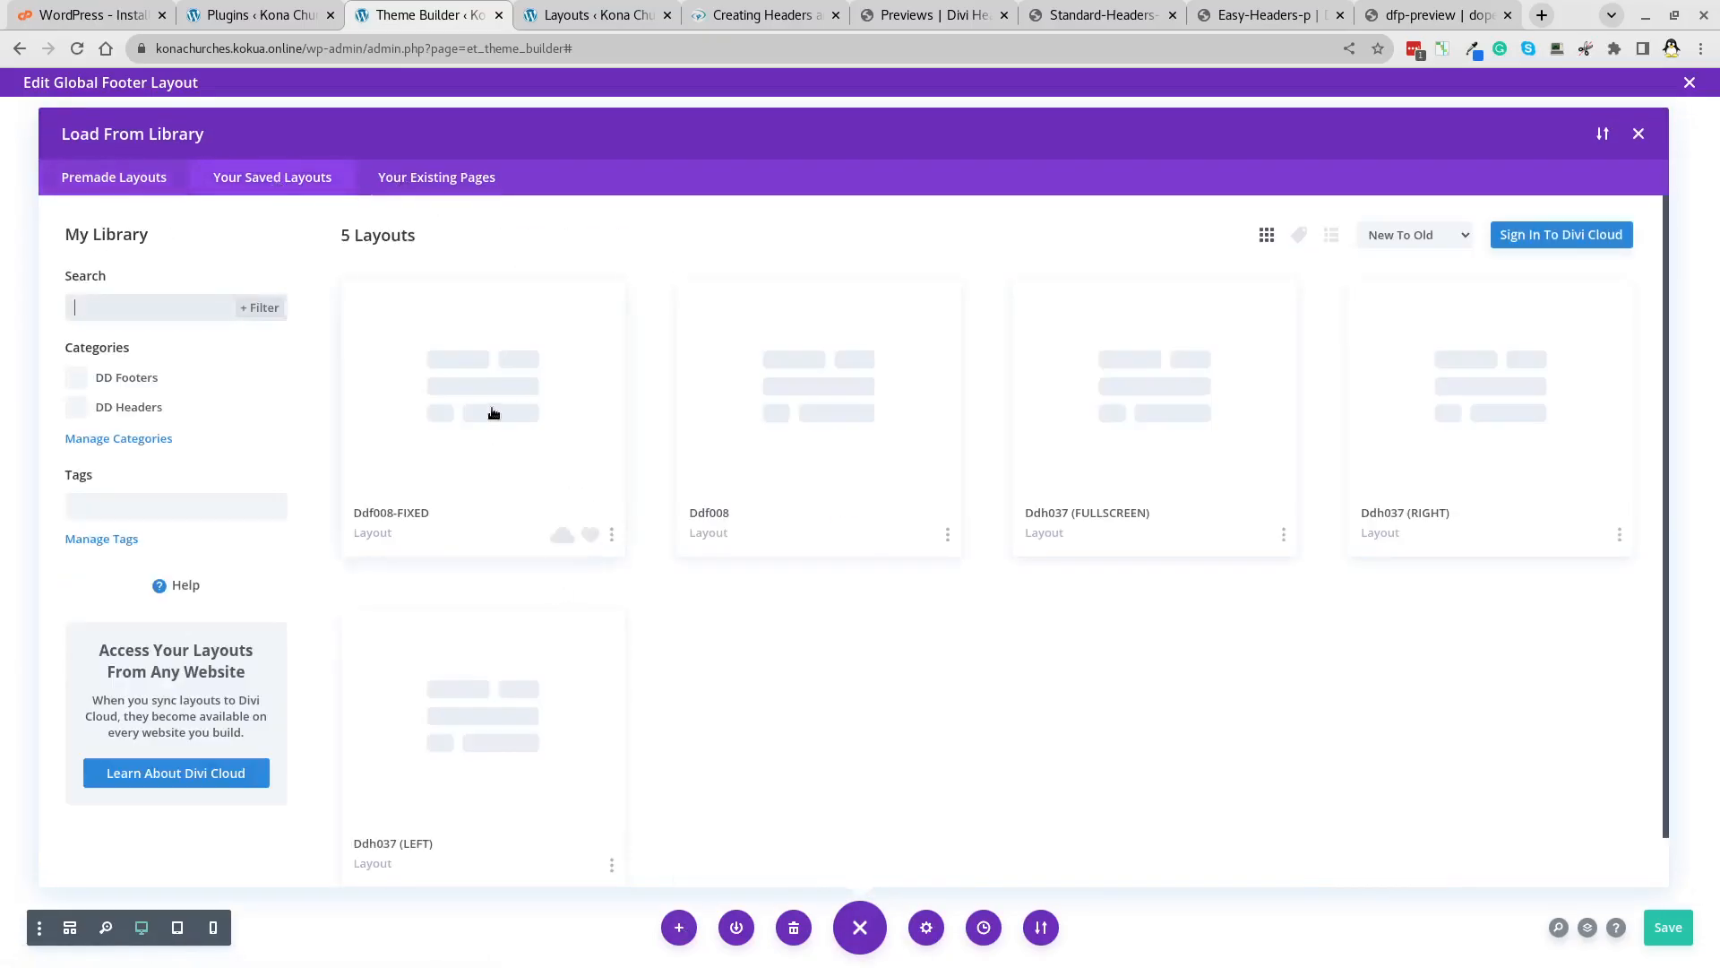
click(829, 412)
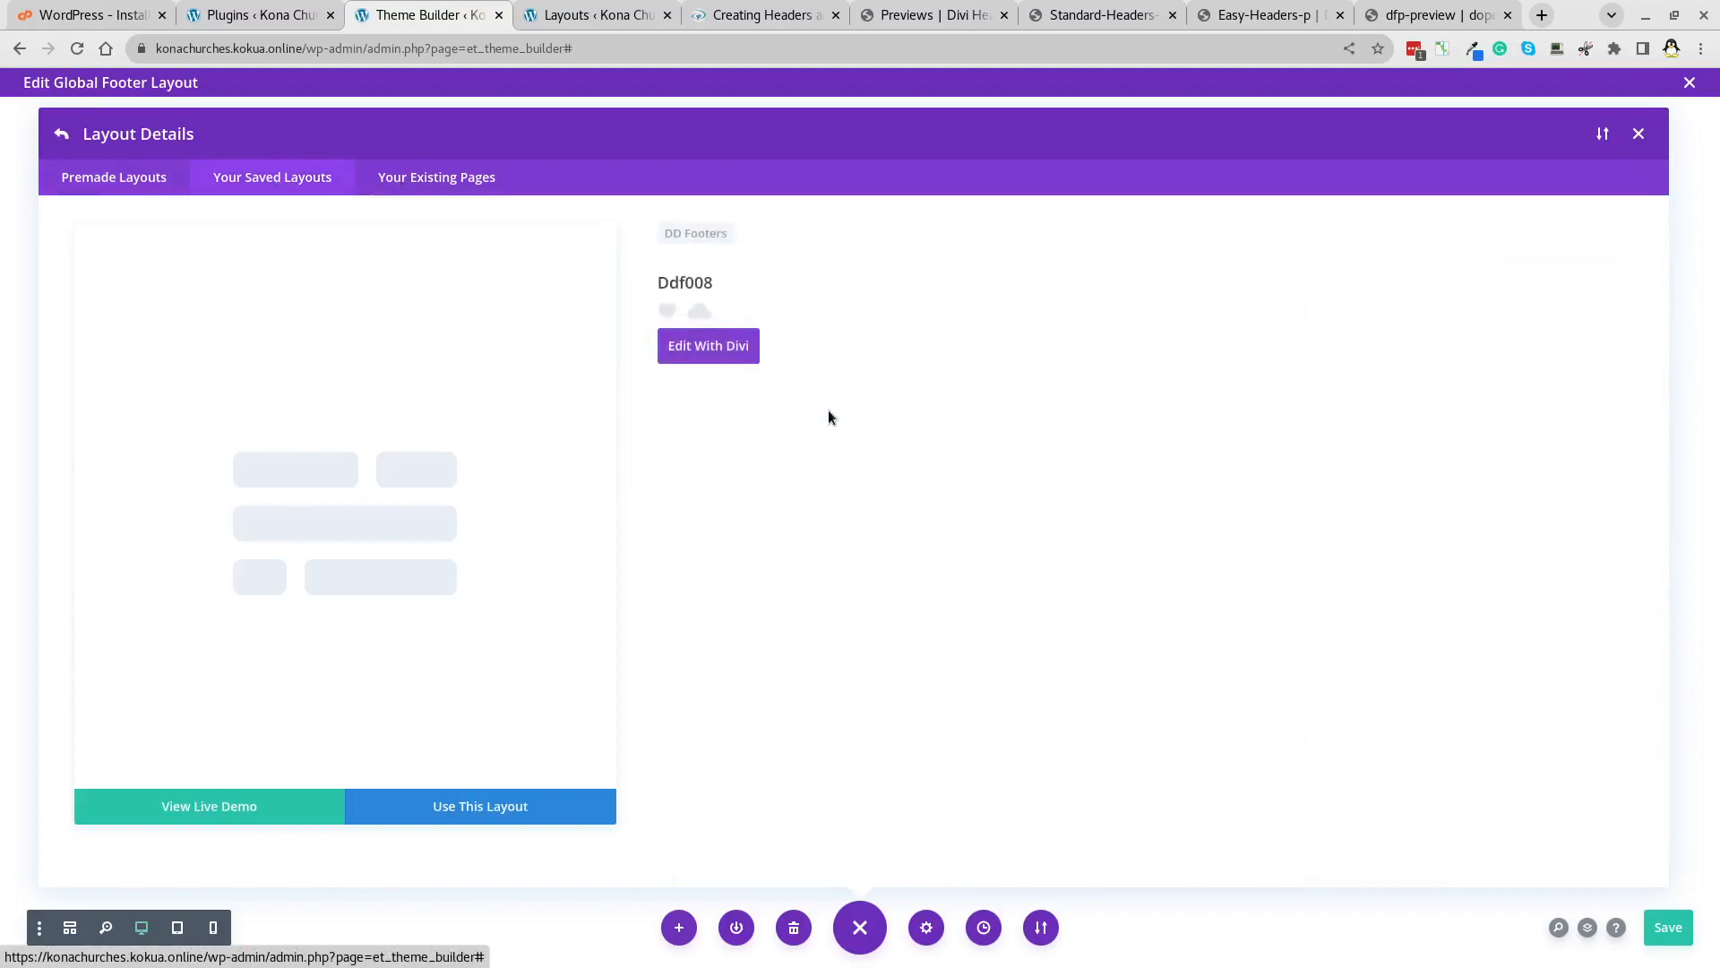
click(453, 808)
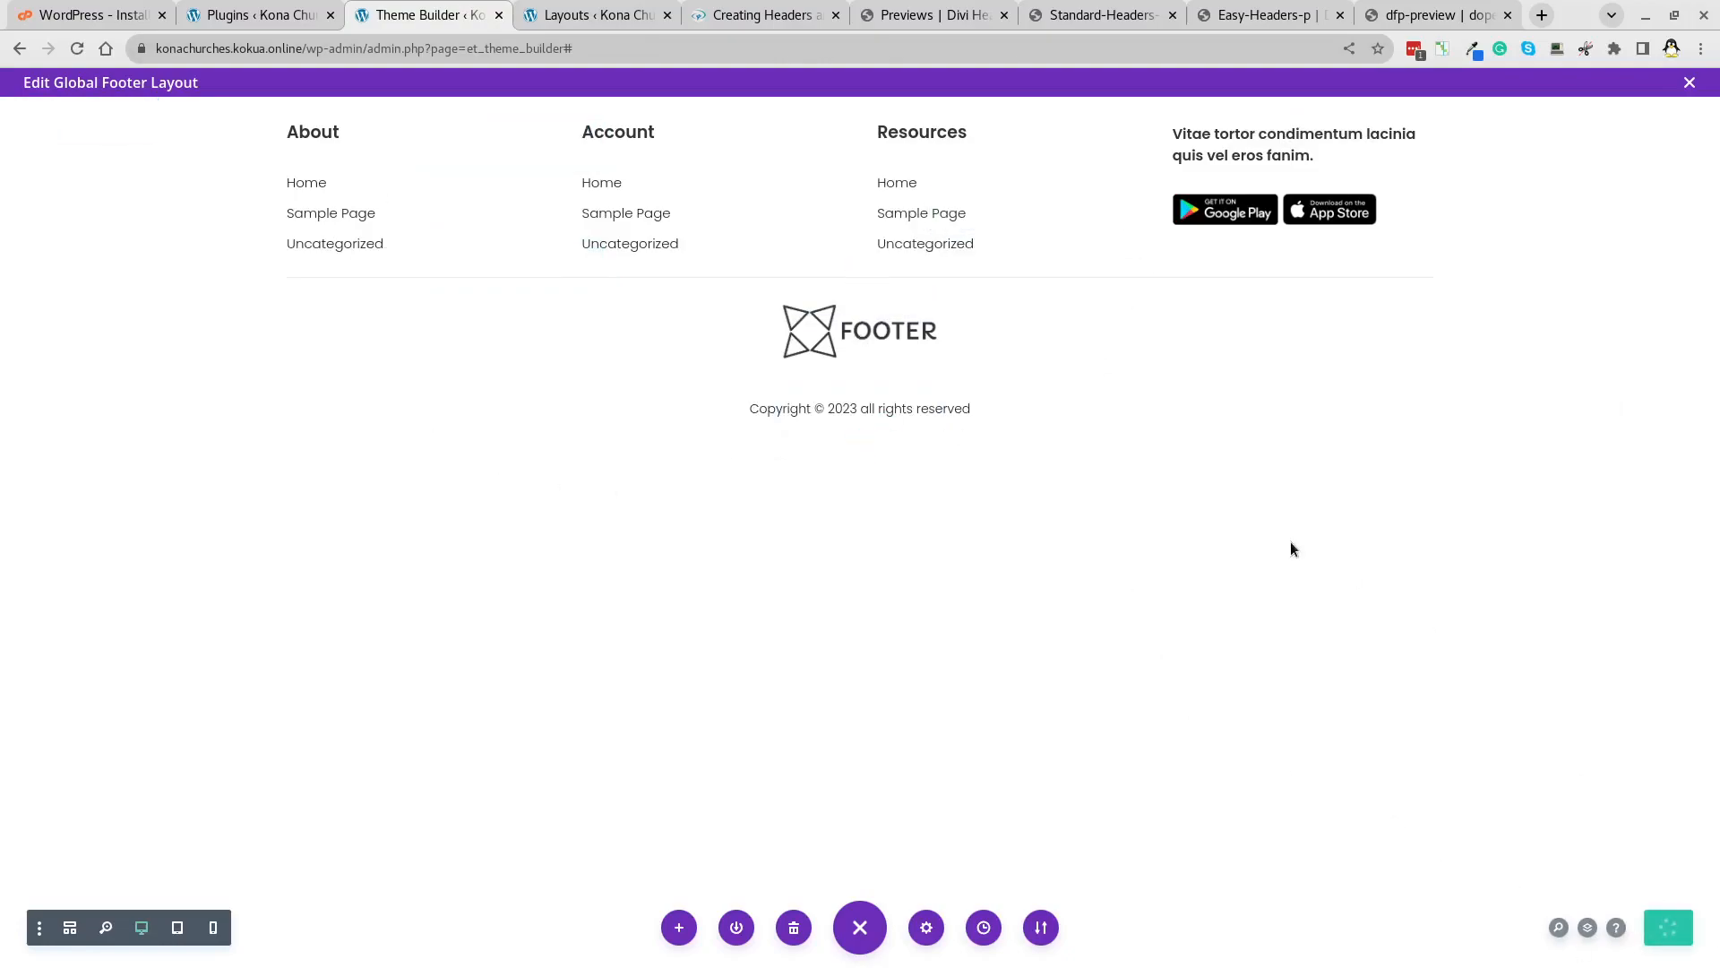
click(947, 27)
Copy the site address and load the live Kona Churches homepage in another tab.
click(549, 27)
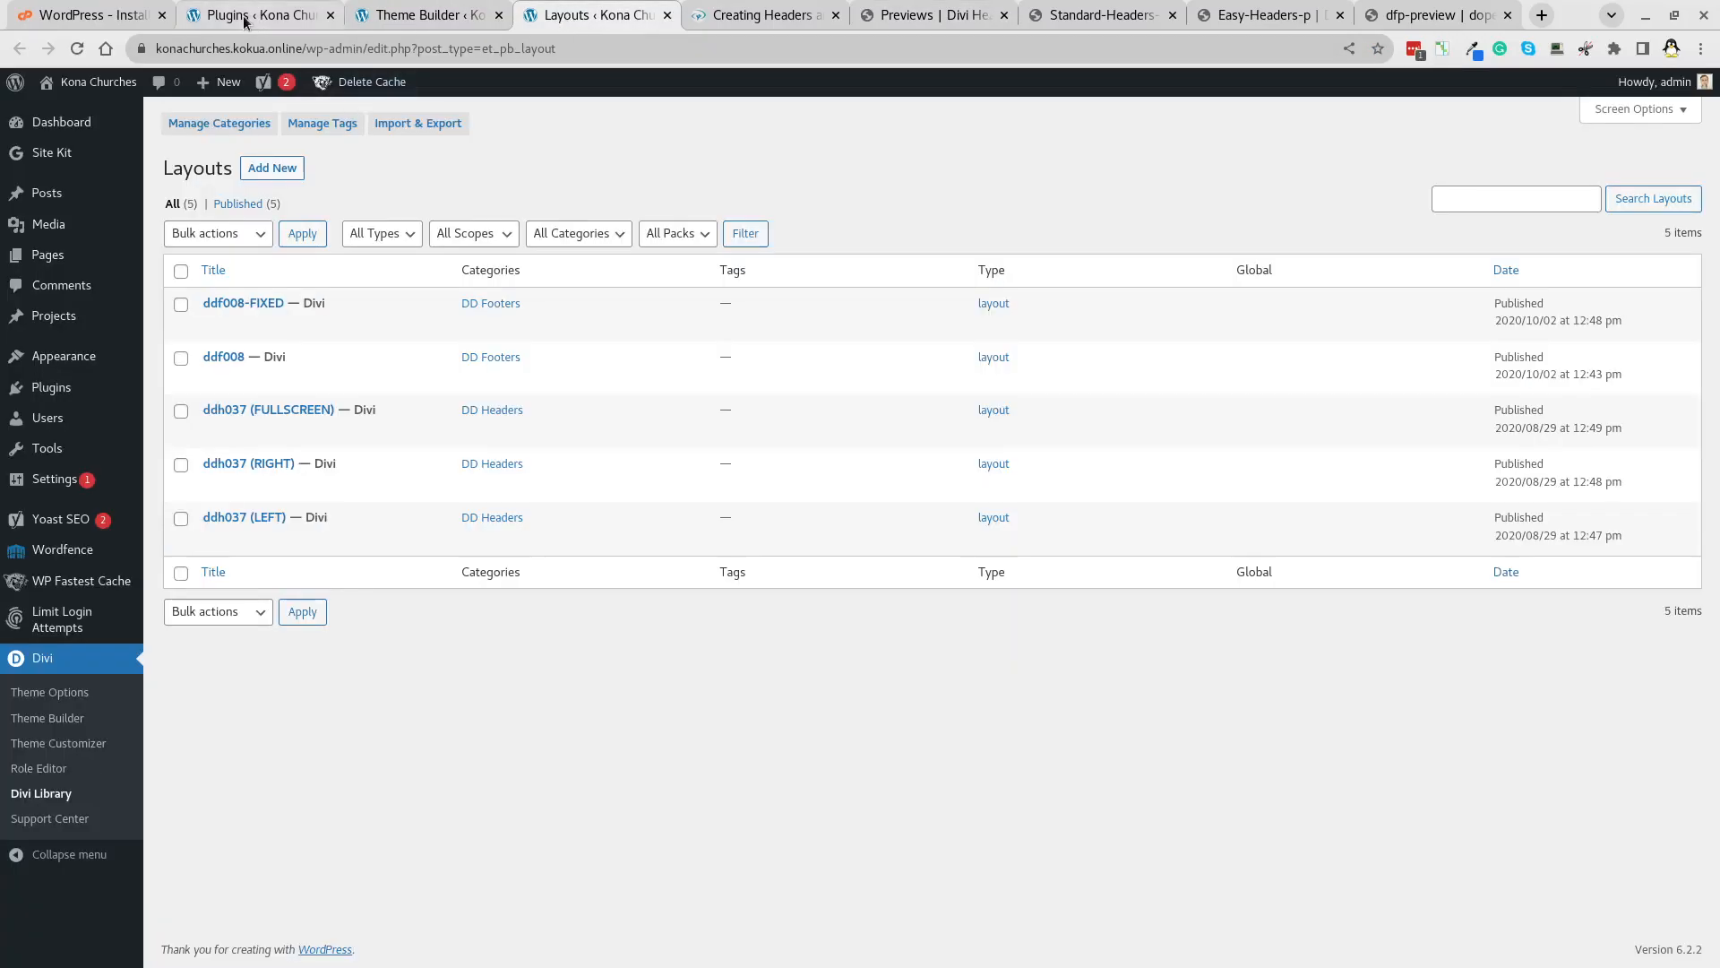
drag(300, 46, 2, 22)
key(ctrl+c)
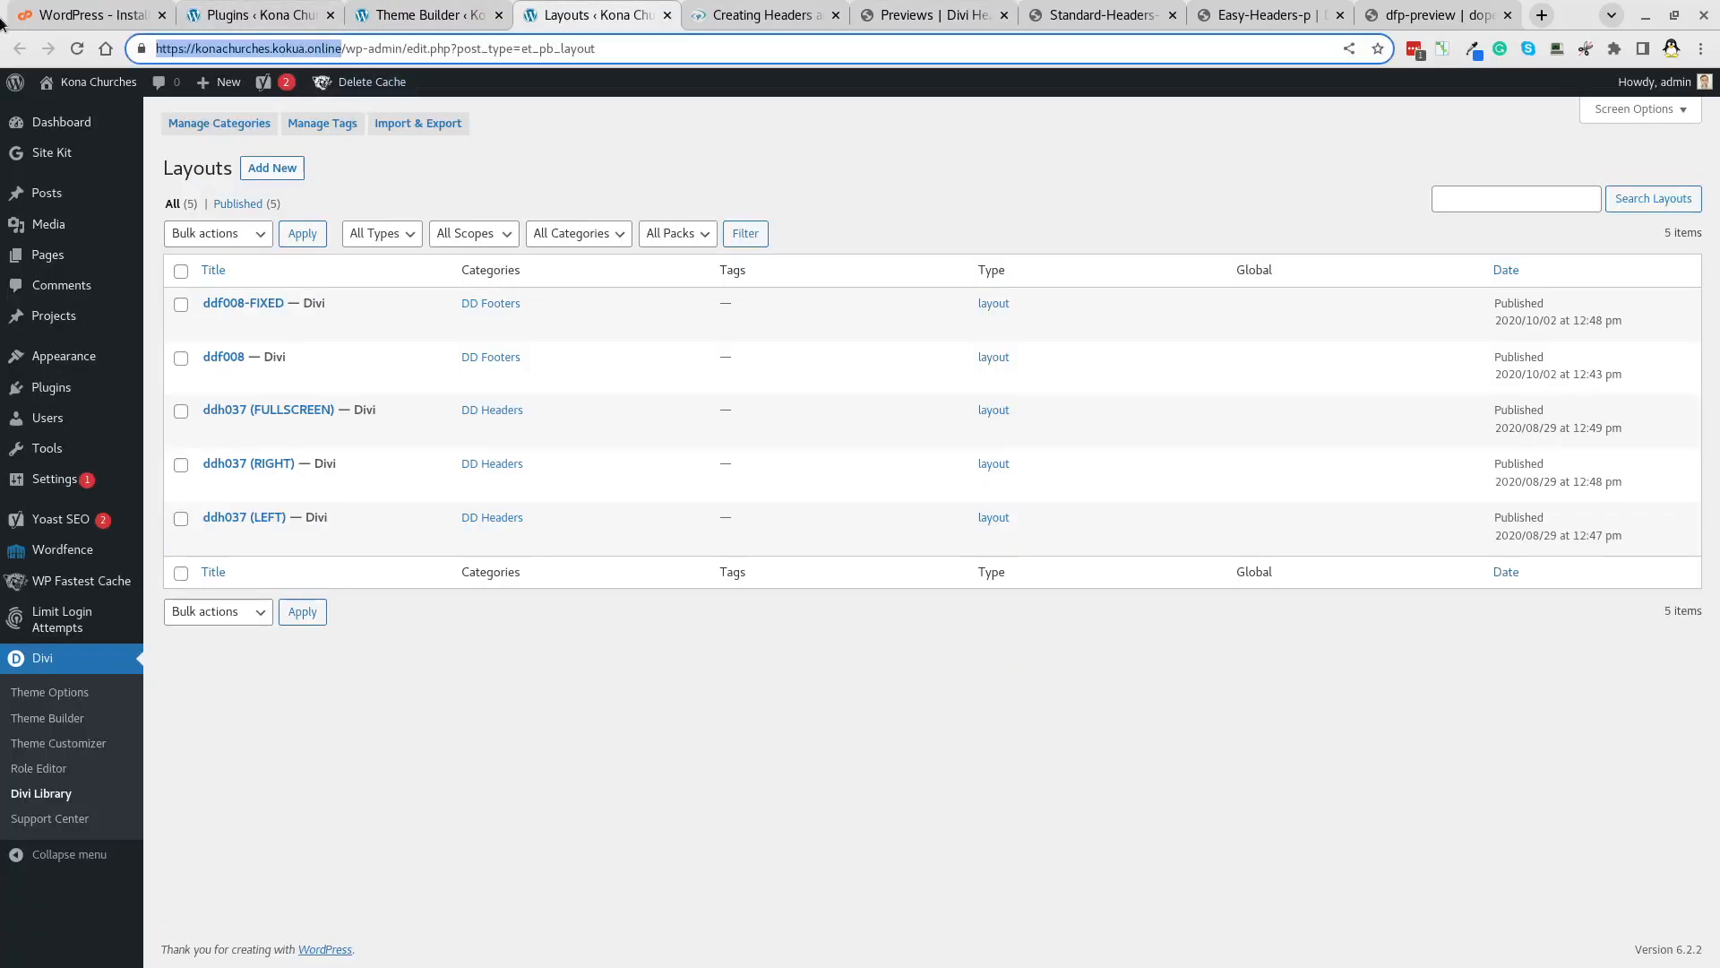
click(932, 17)
click(936, 55)
key(ctrl+v)
key(Return)
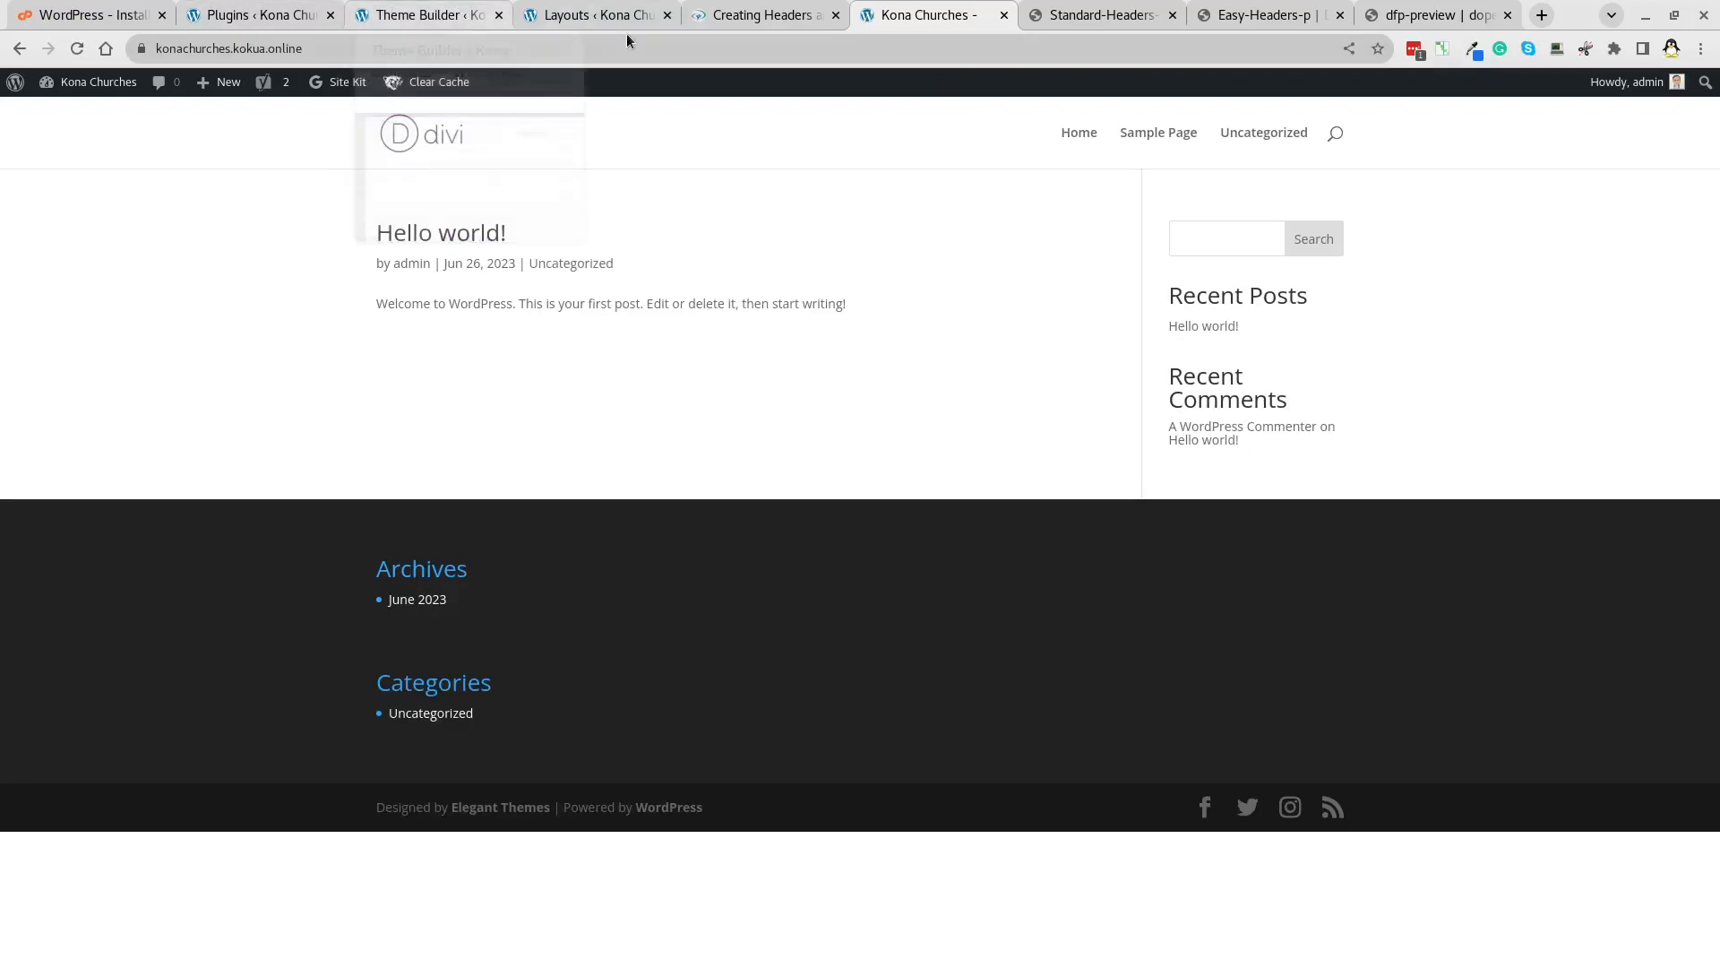
Back in the Theme Builder, build a new template applied to All Pages and All Posts.
click(580, 19)
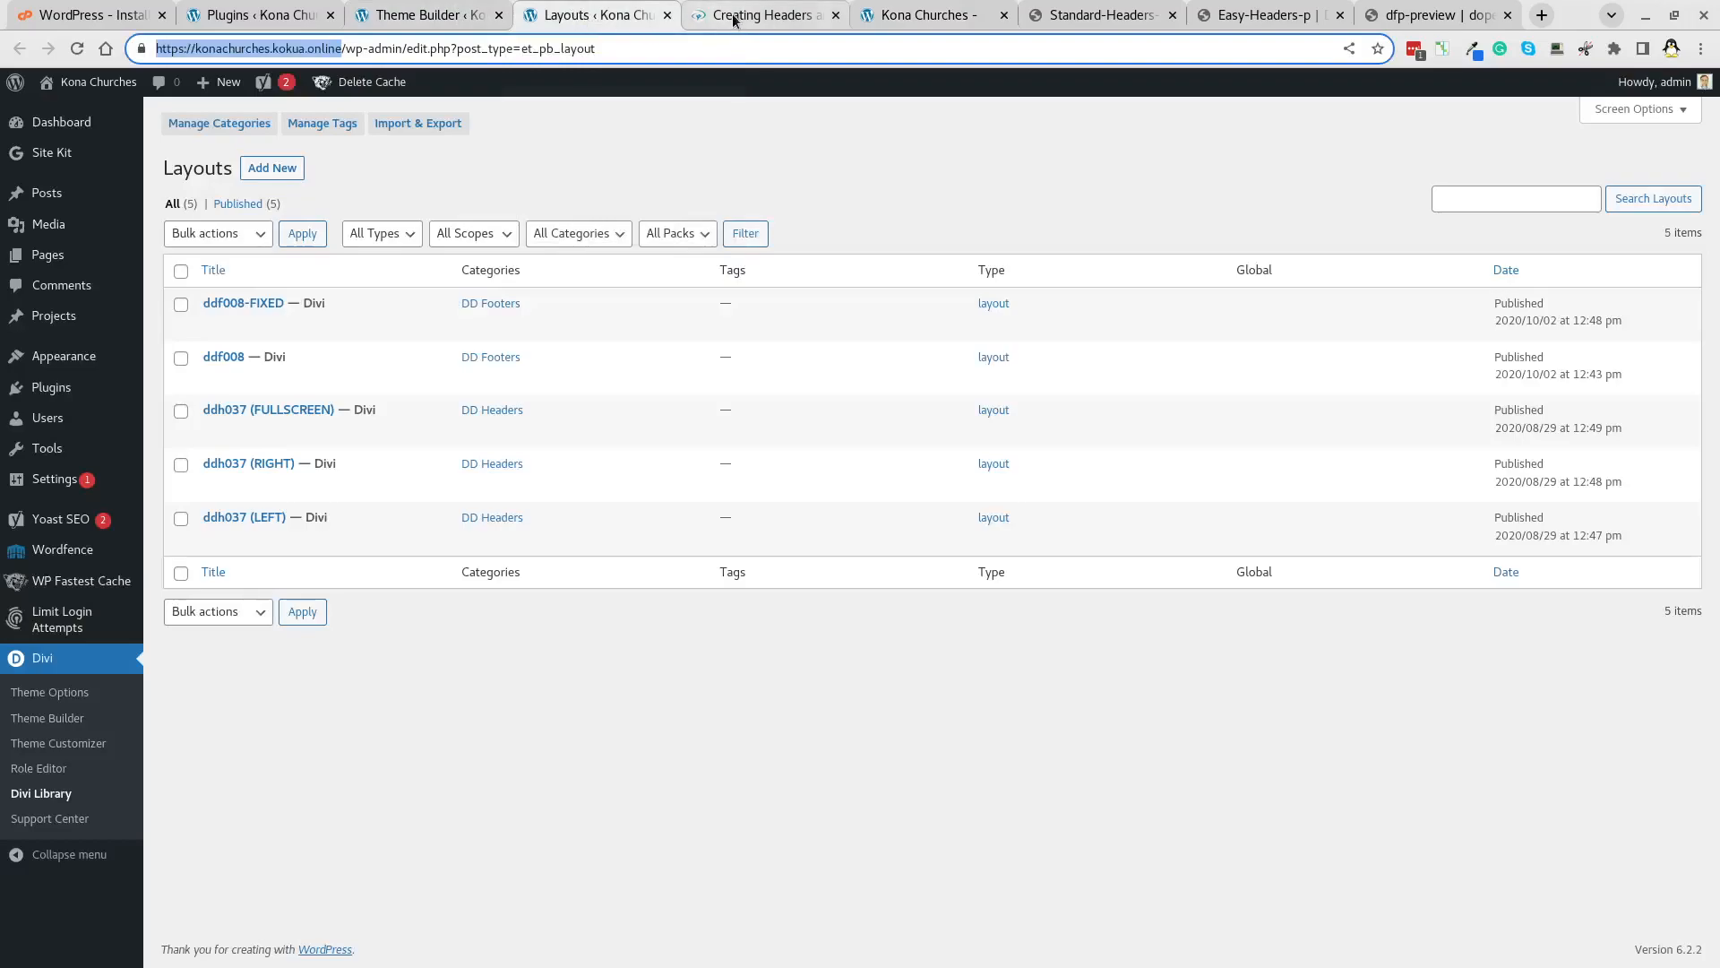
click(445, 16)
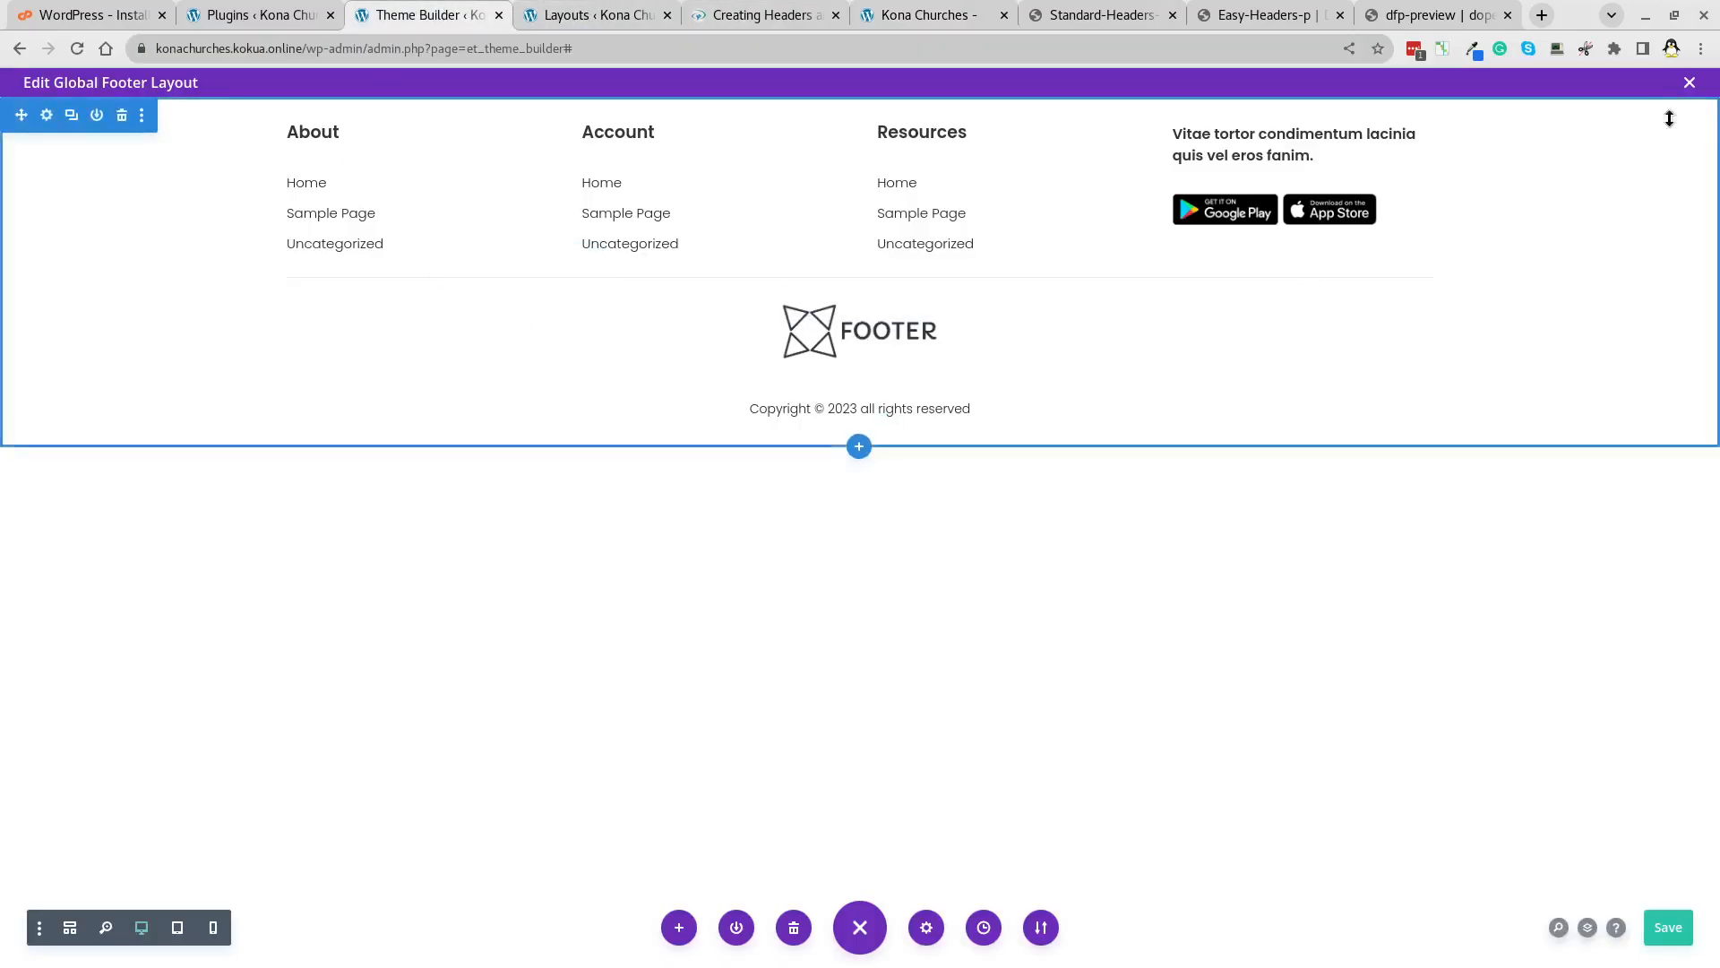
click(1689, 83)
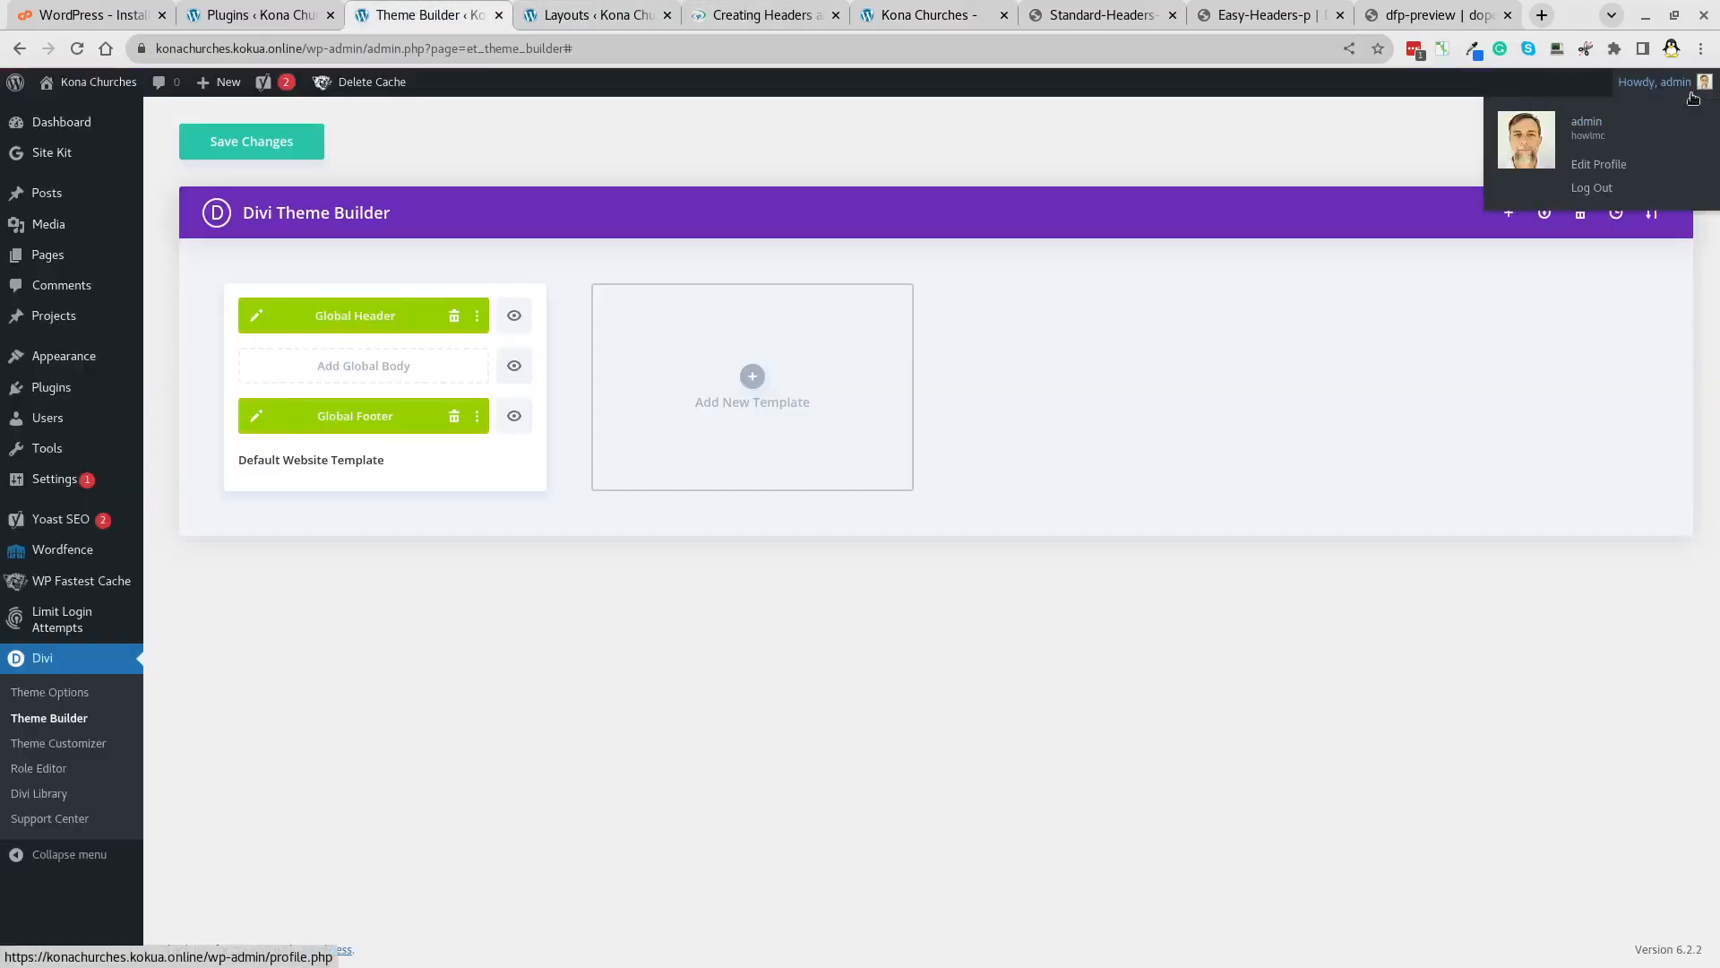
click(686, 381)
click(687, 370)
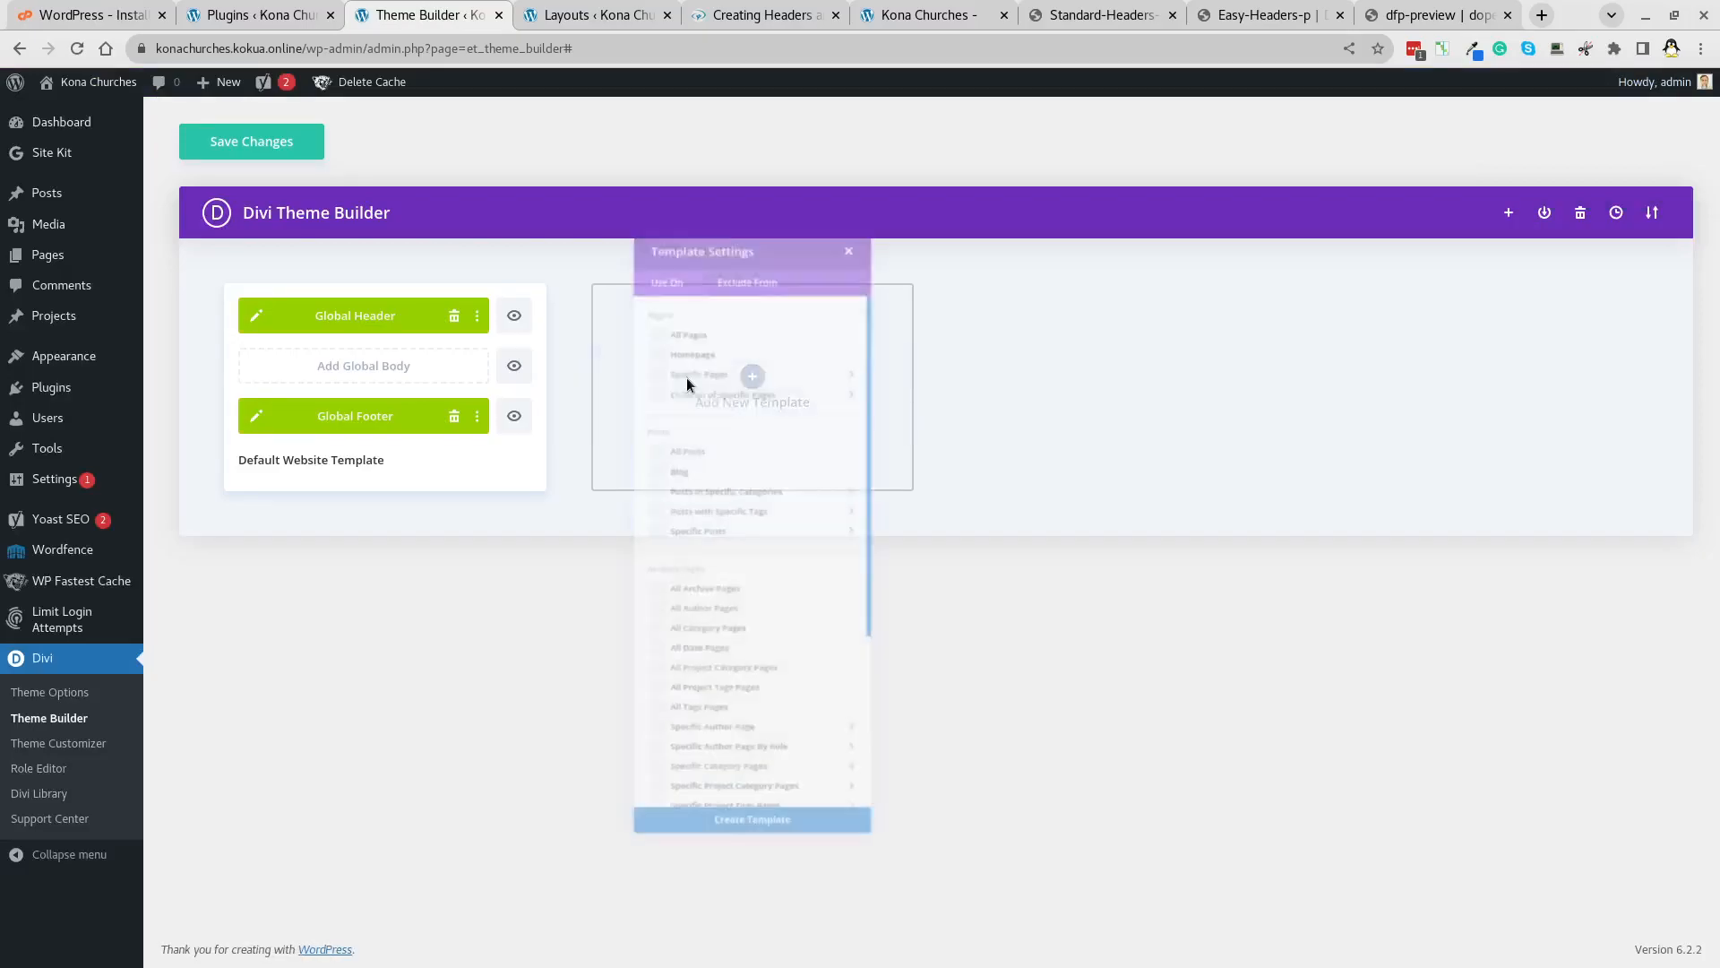
click(661, 263)
click(625, 422)
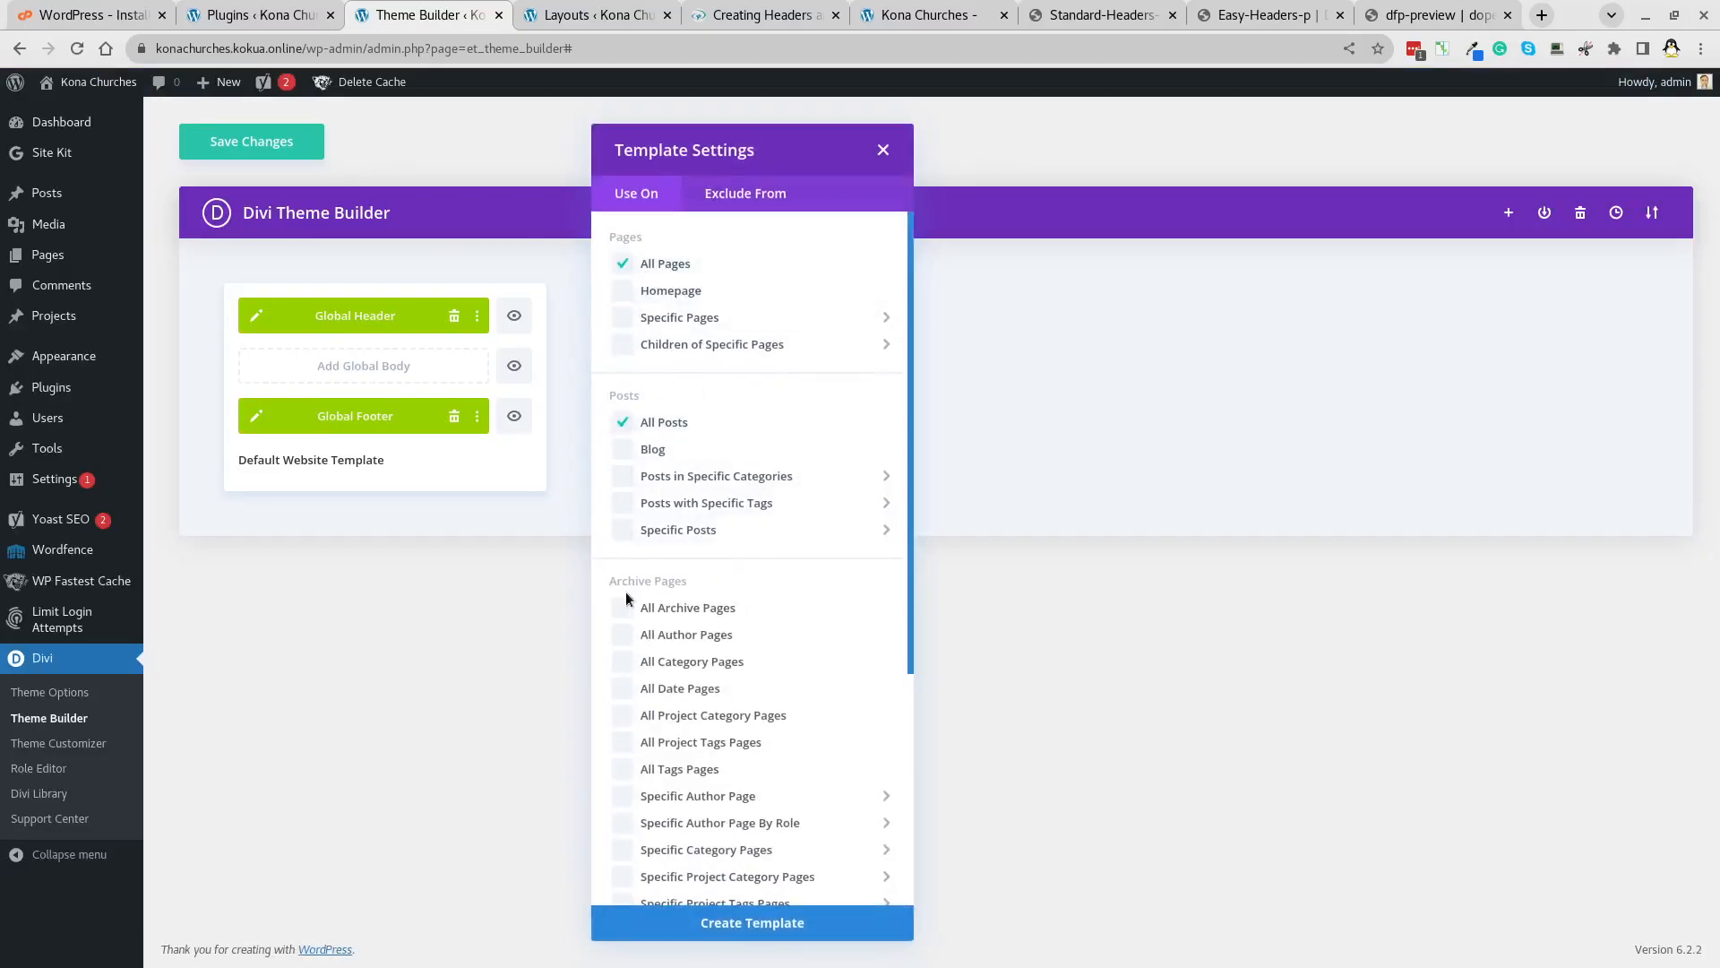
Create the All Pages/All Posts template and start building its custom body.
click(788, 932)
click(752, 370)
click(733, 377)
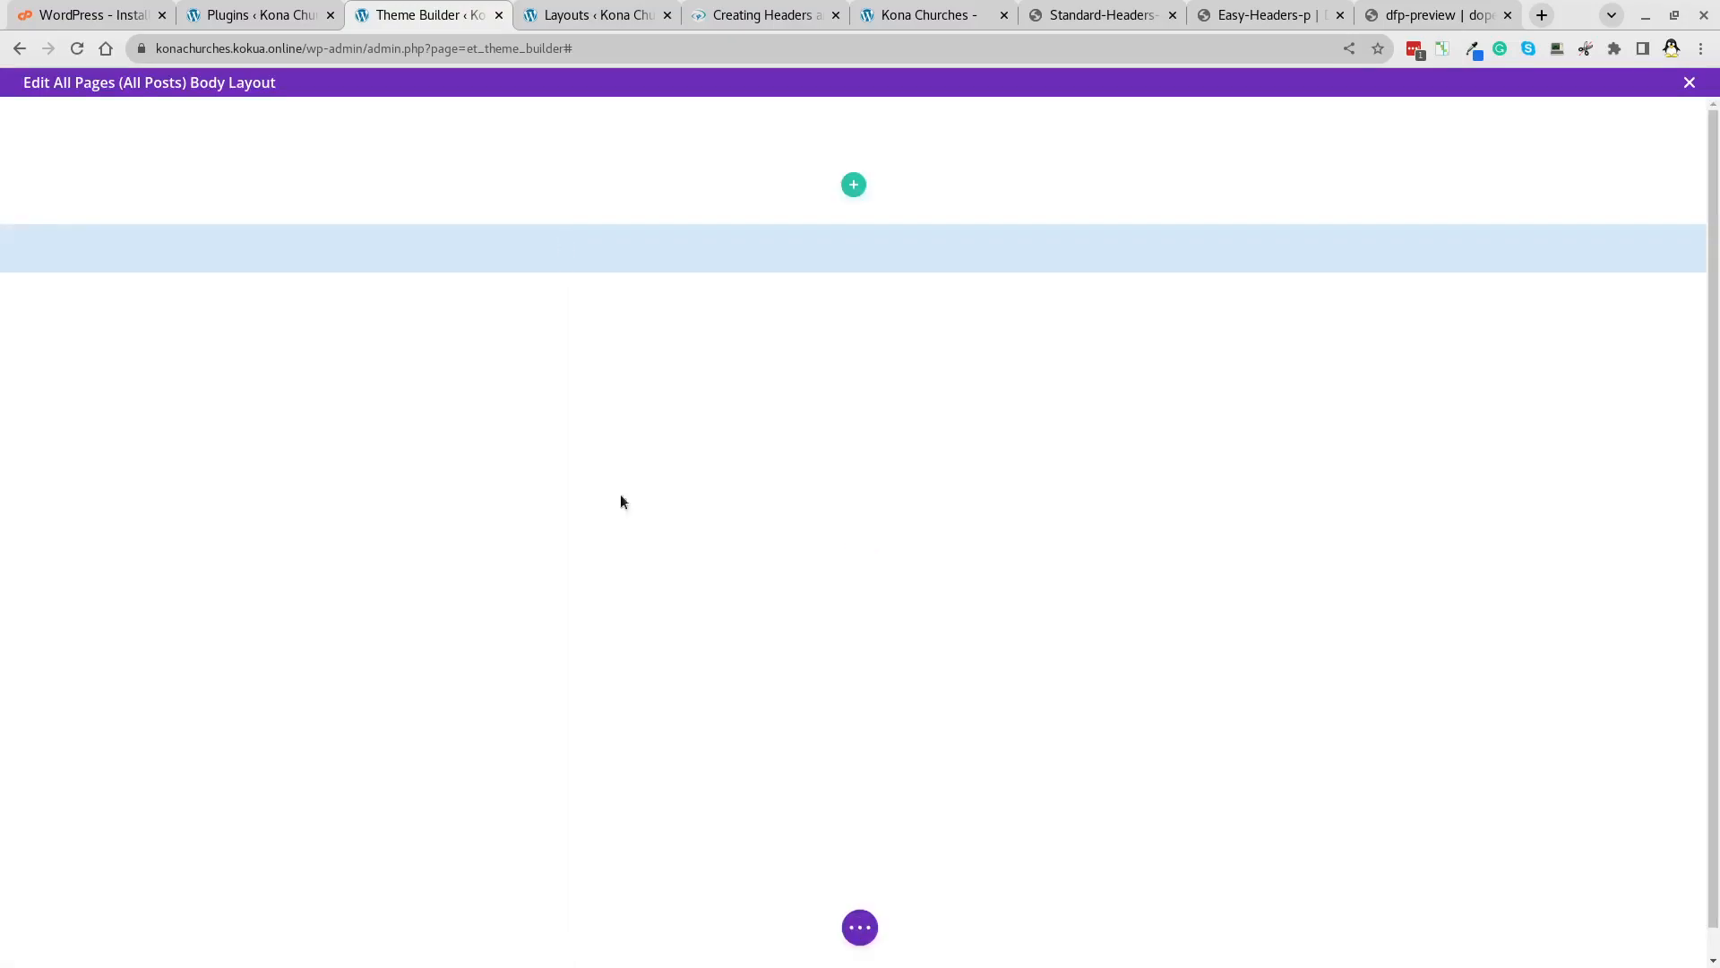
Import samoa all pages.json from Downloads/_DIVI into the body and save it.
click(861, 927)
click(1040, 925)
click(993, 693)
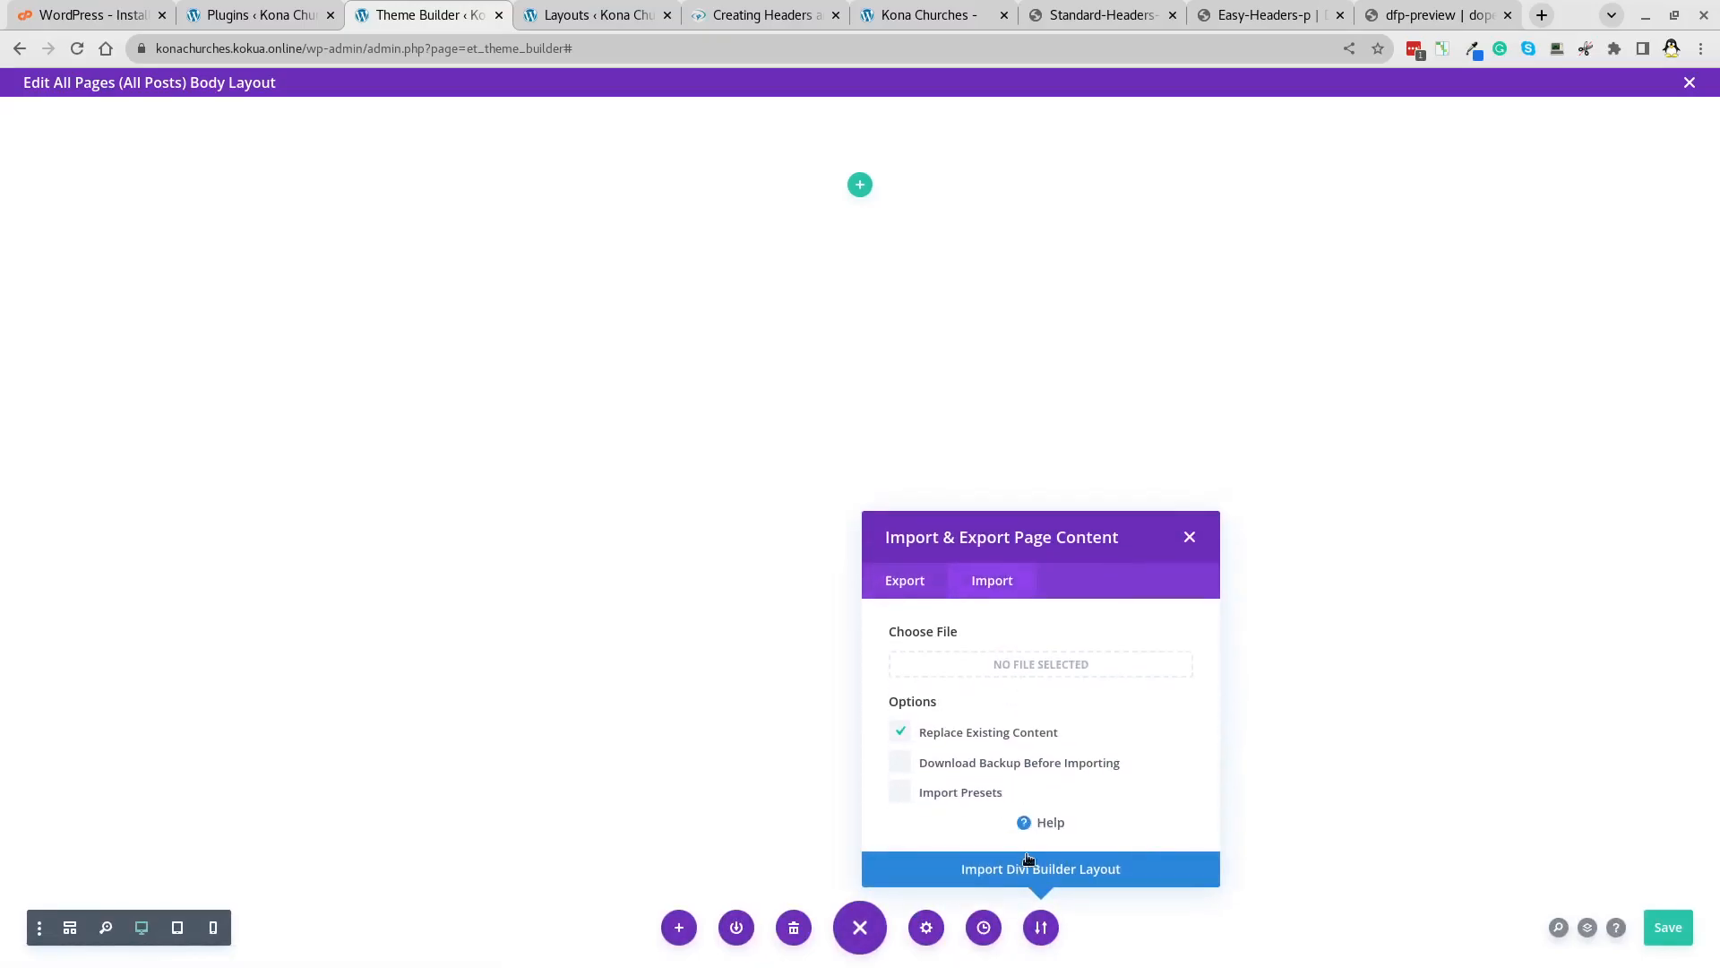
click(1031, 664)
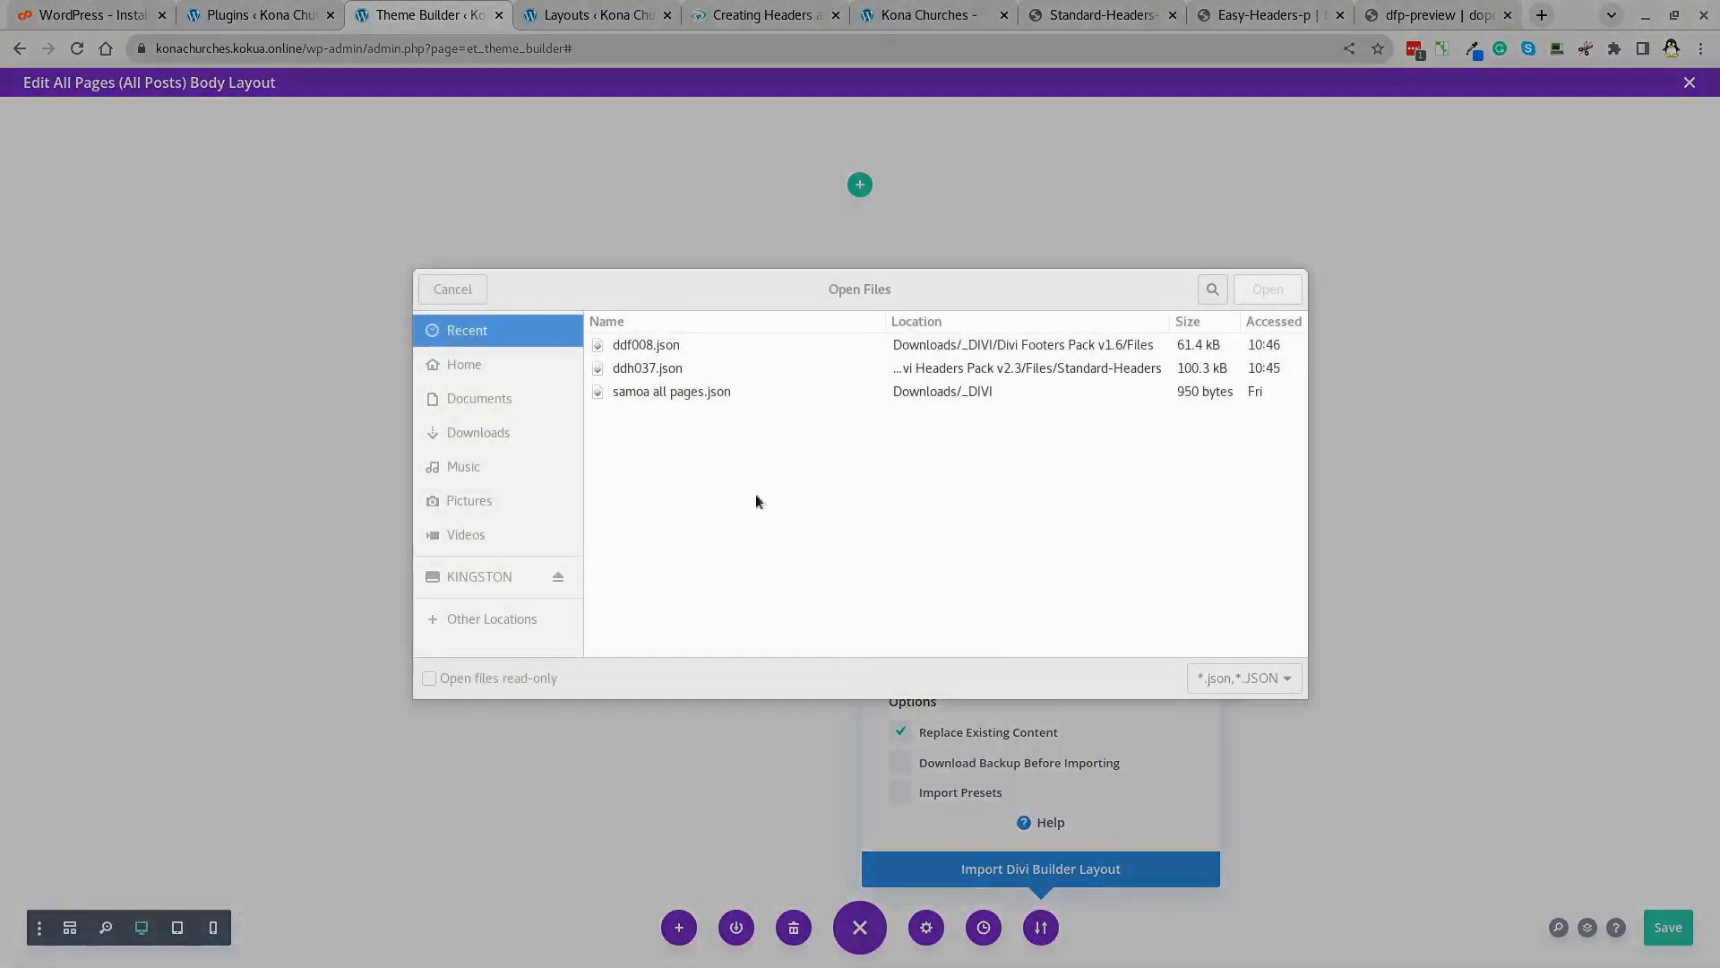
click(465, 434)
click(643, 408)
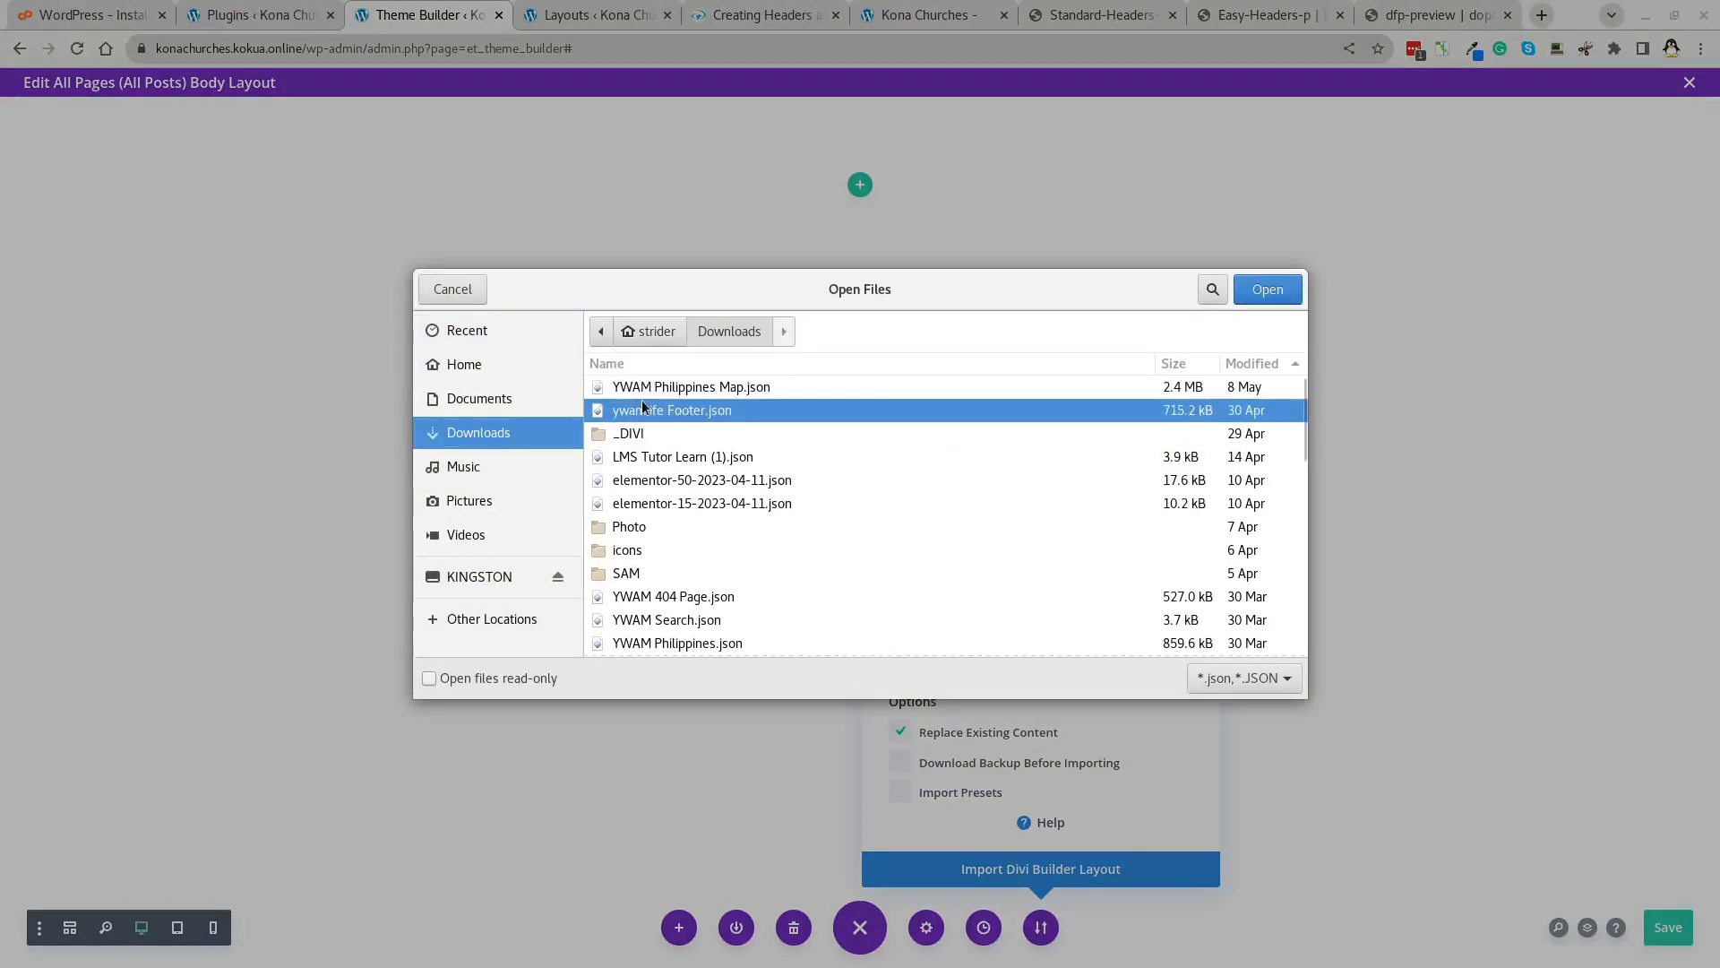
text(_d)
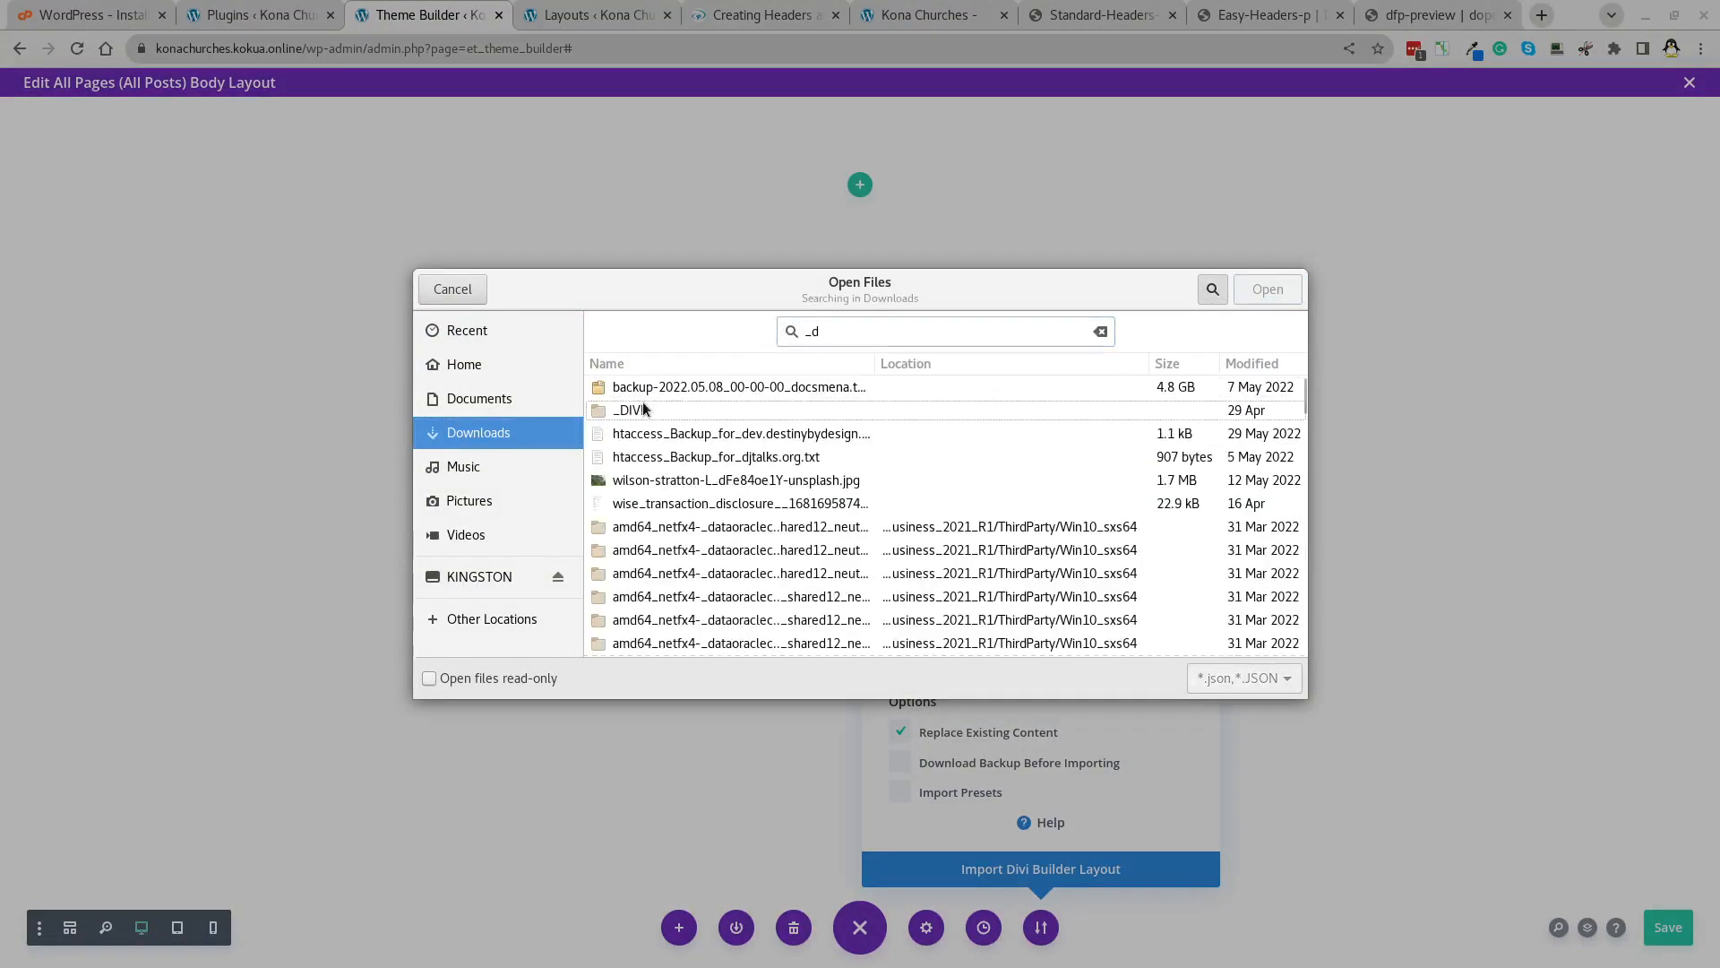
double_click(644, 409)
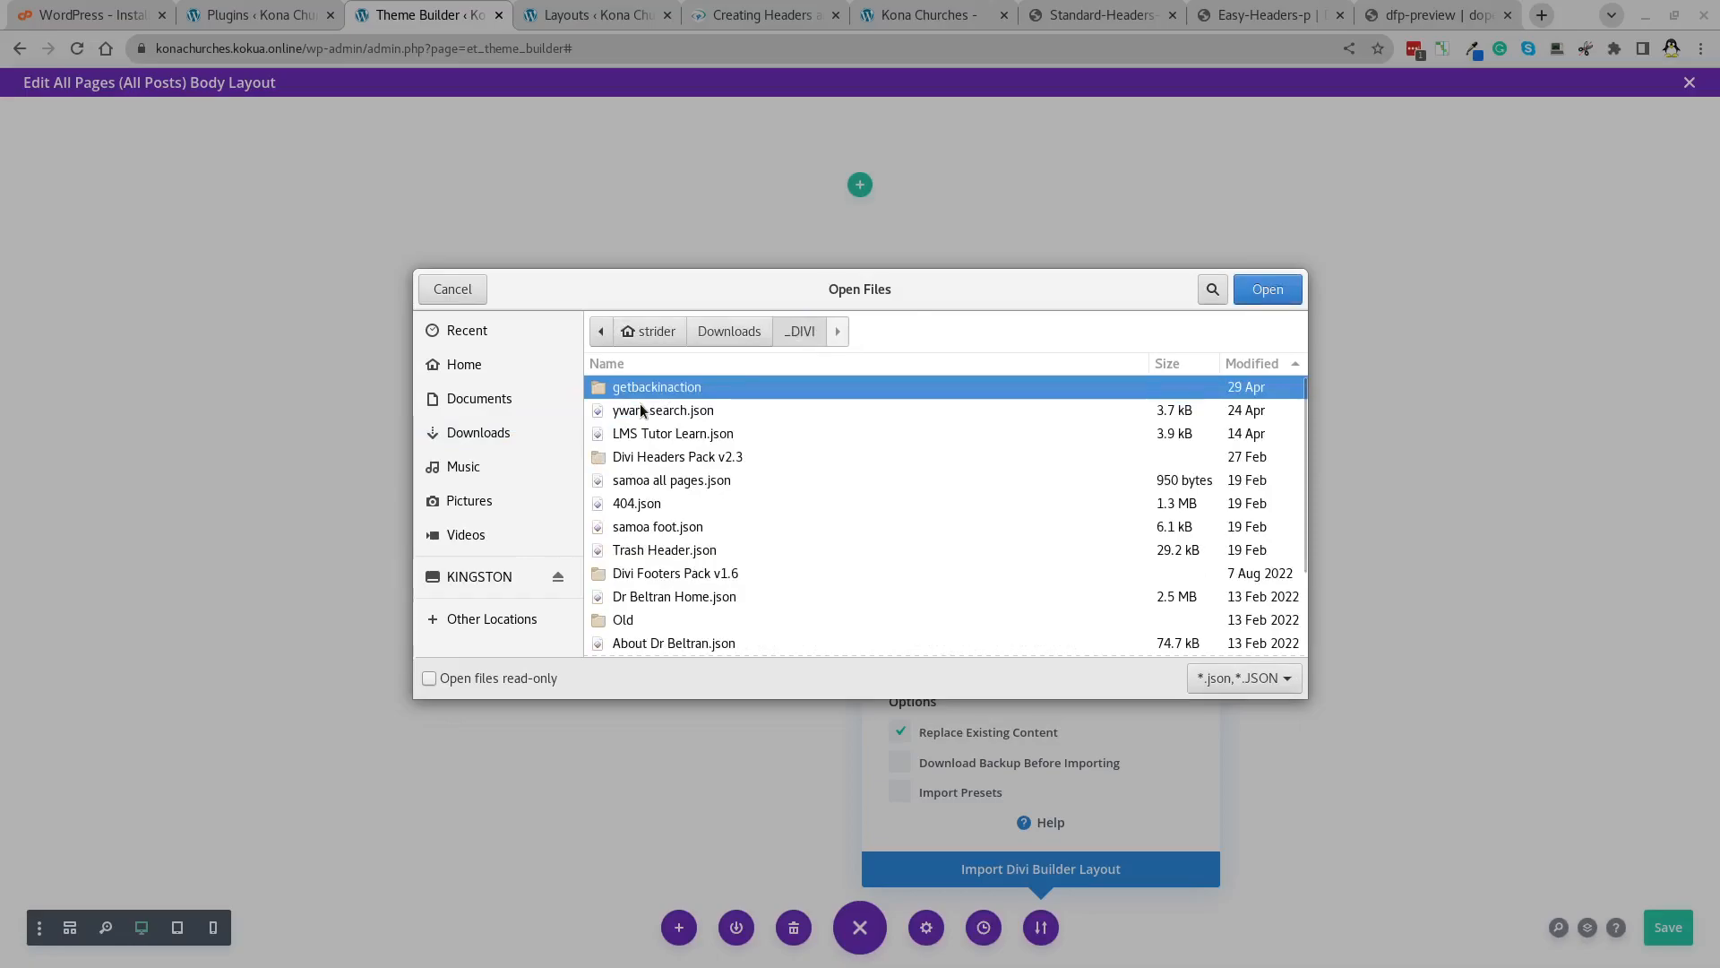
click(683, 482)
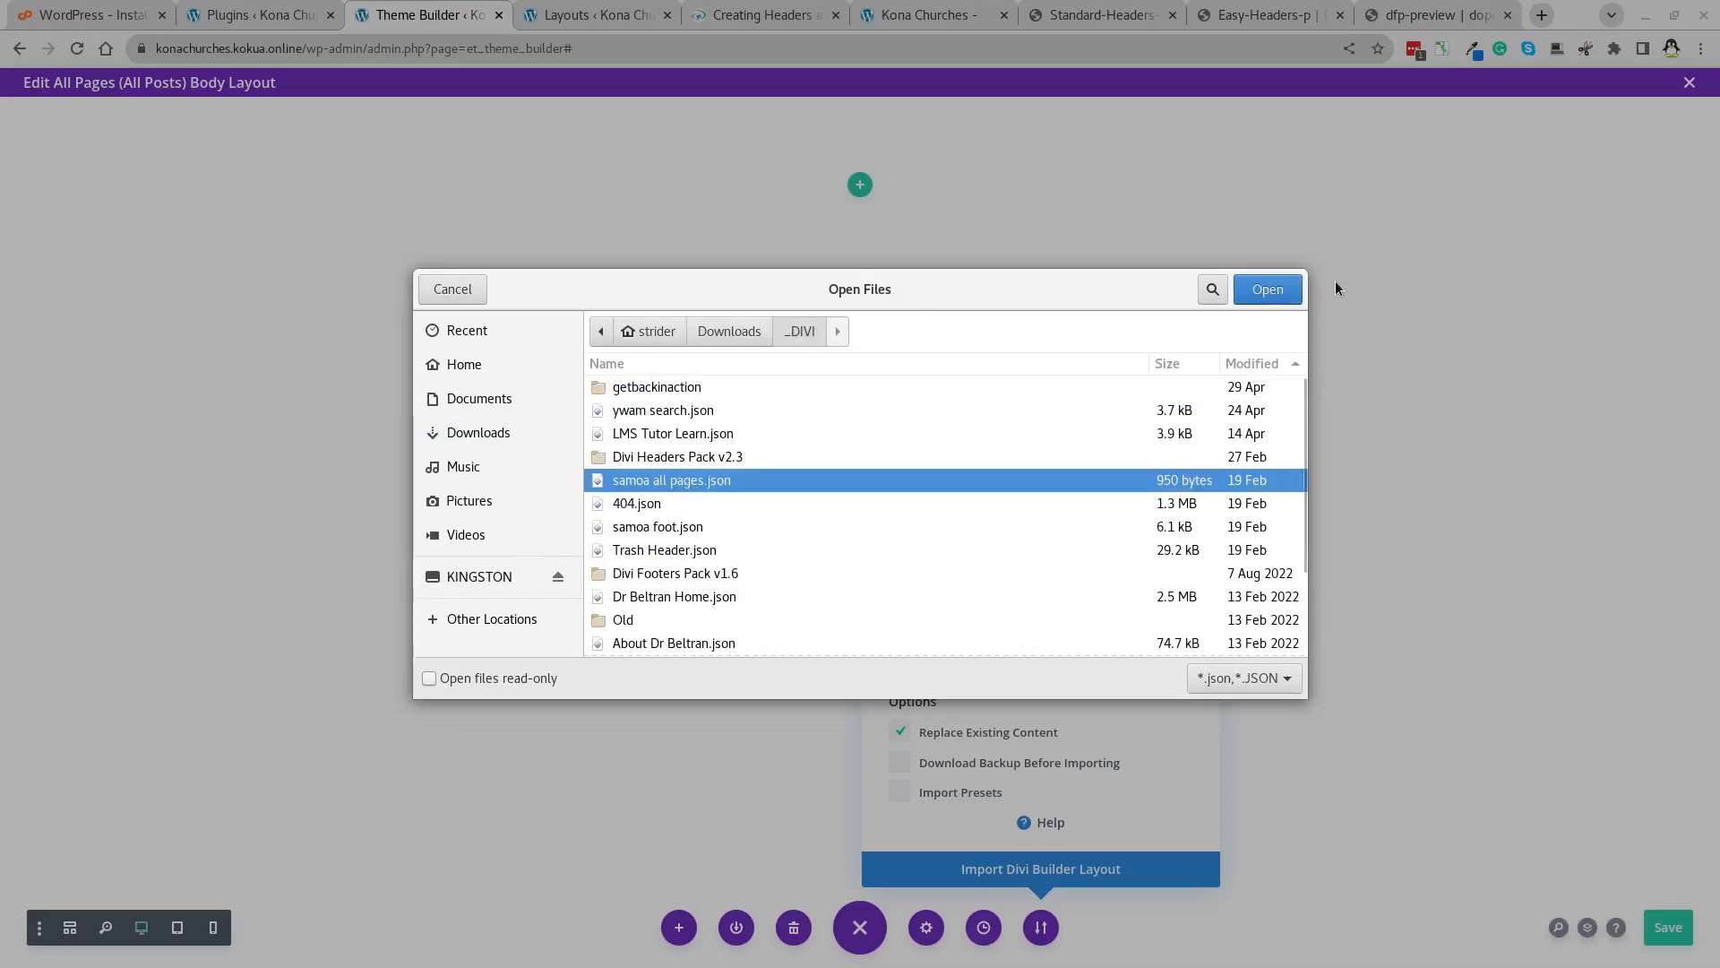
click(1267, 290)
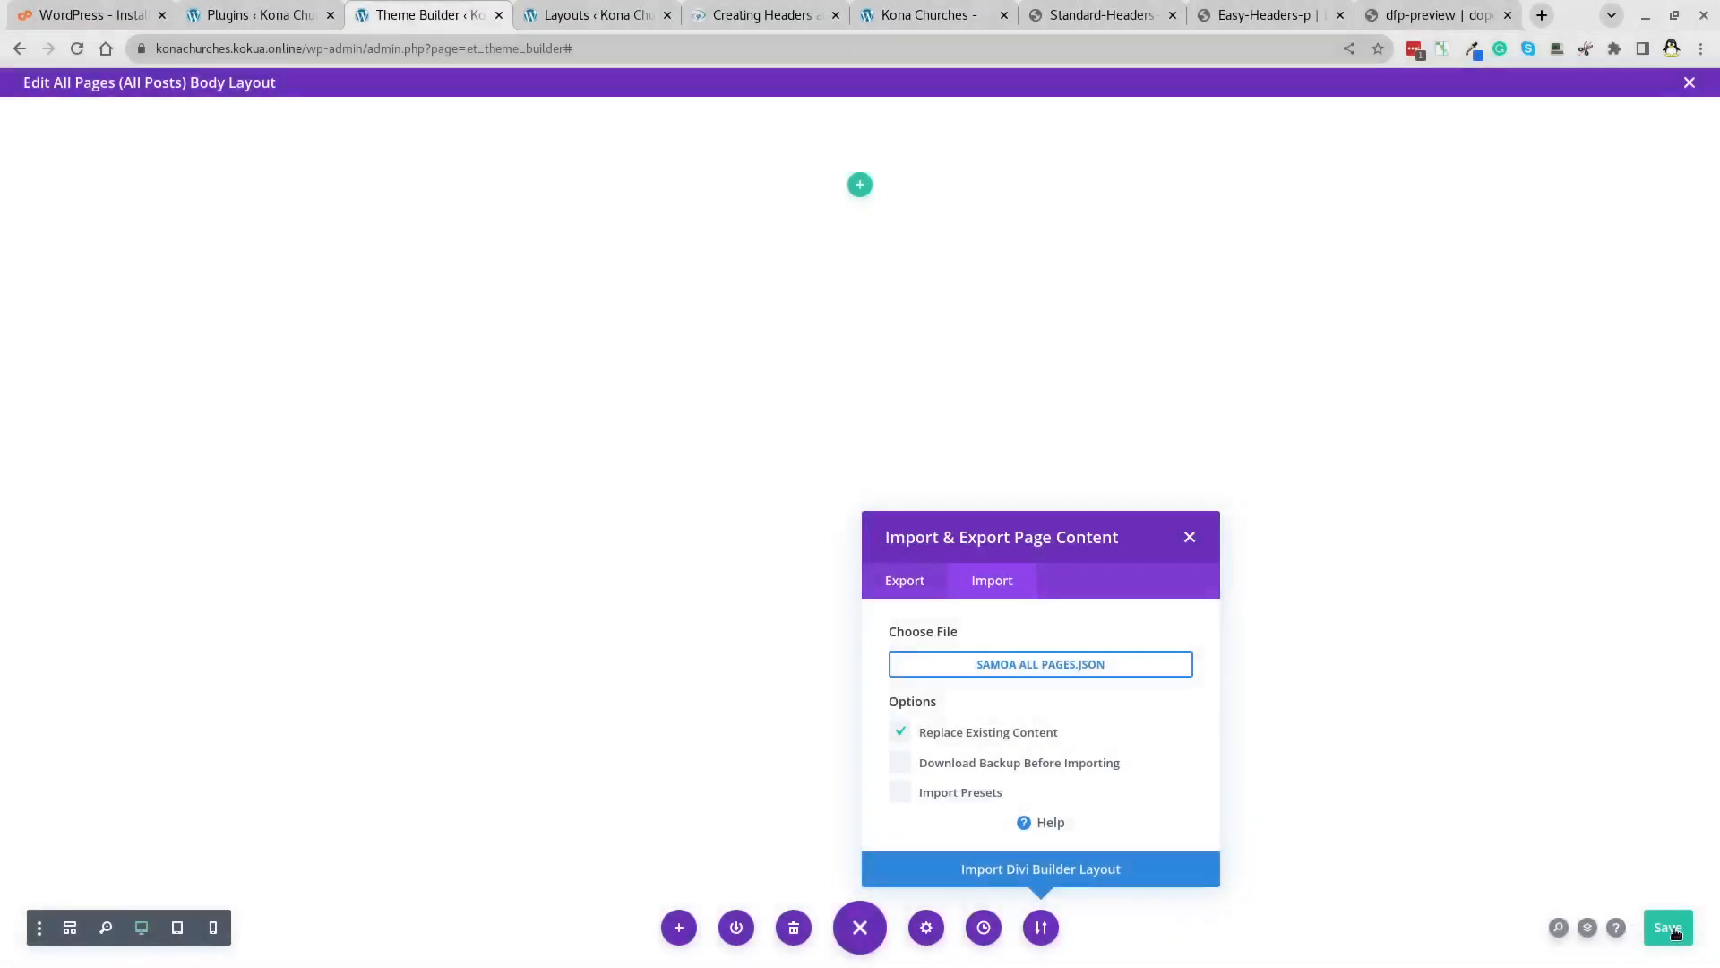
click(1037, 875)
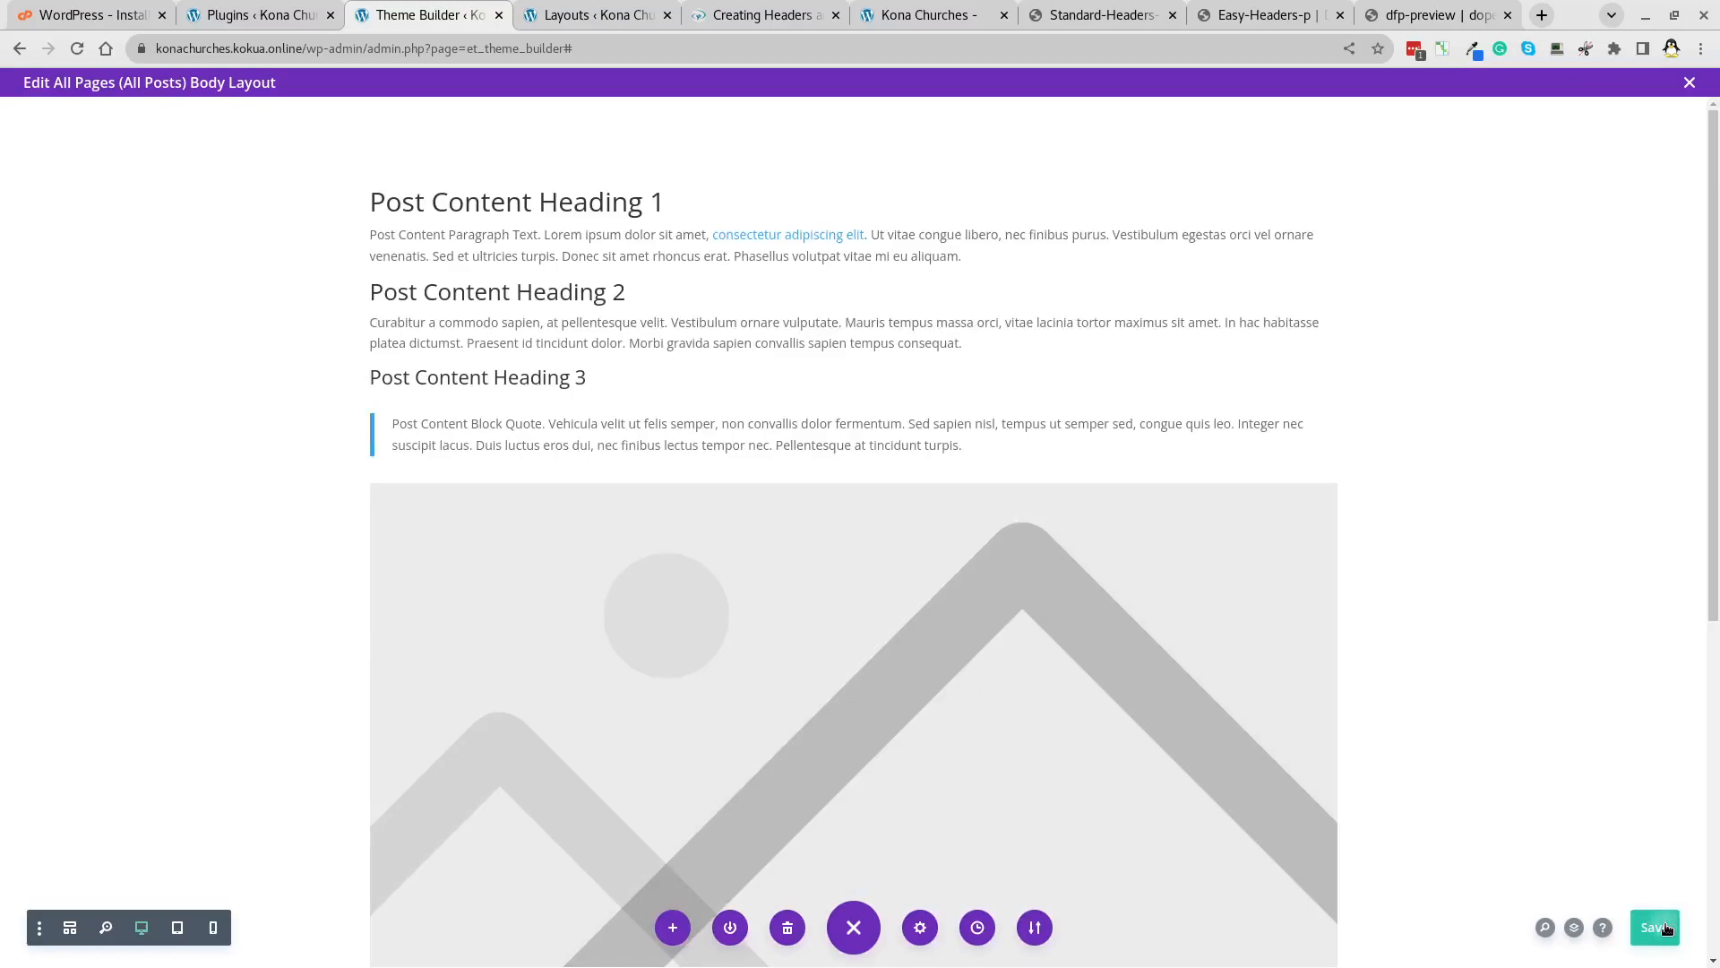
click(1667, 928)
Create a new template for the 404 Page and start building its custom body.
click(1690, 83)
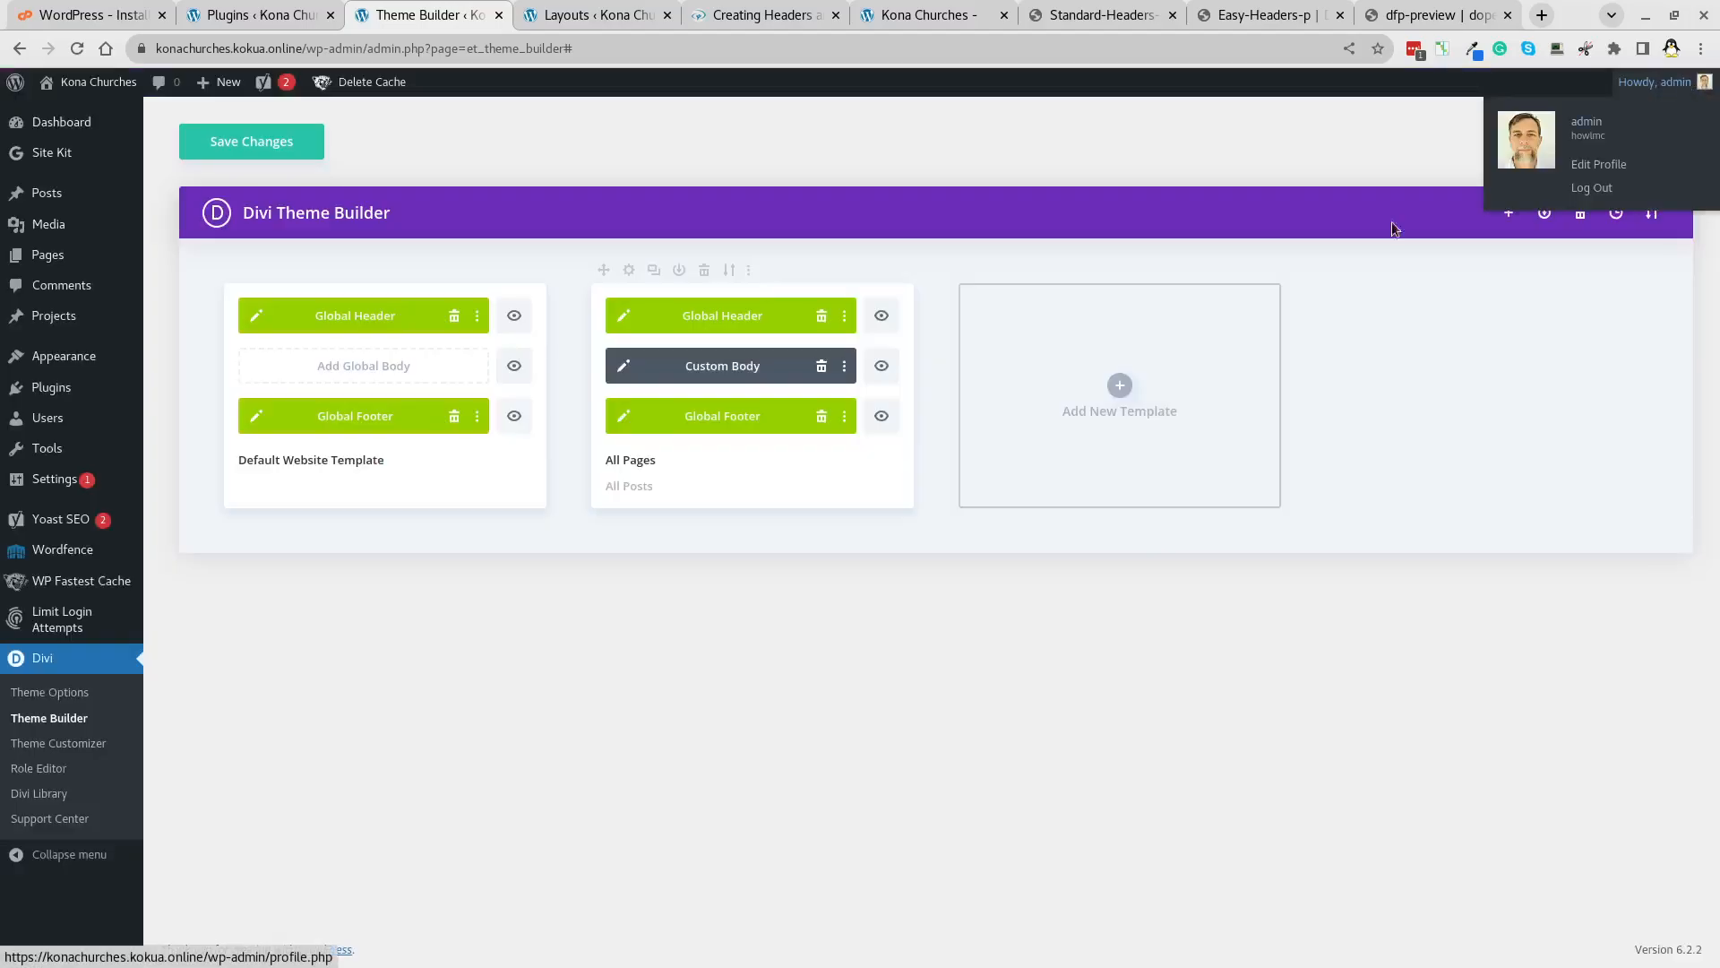
click(1120, 384)
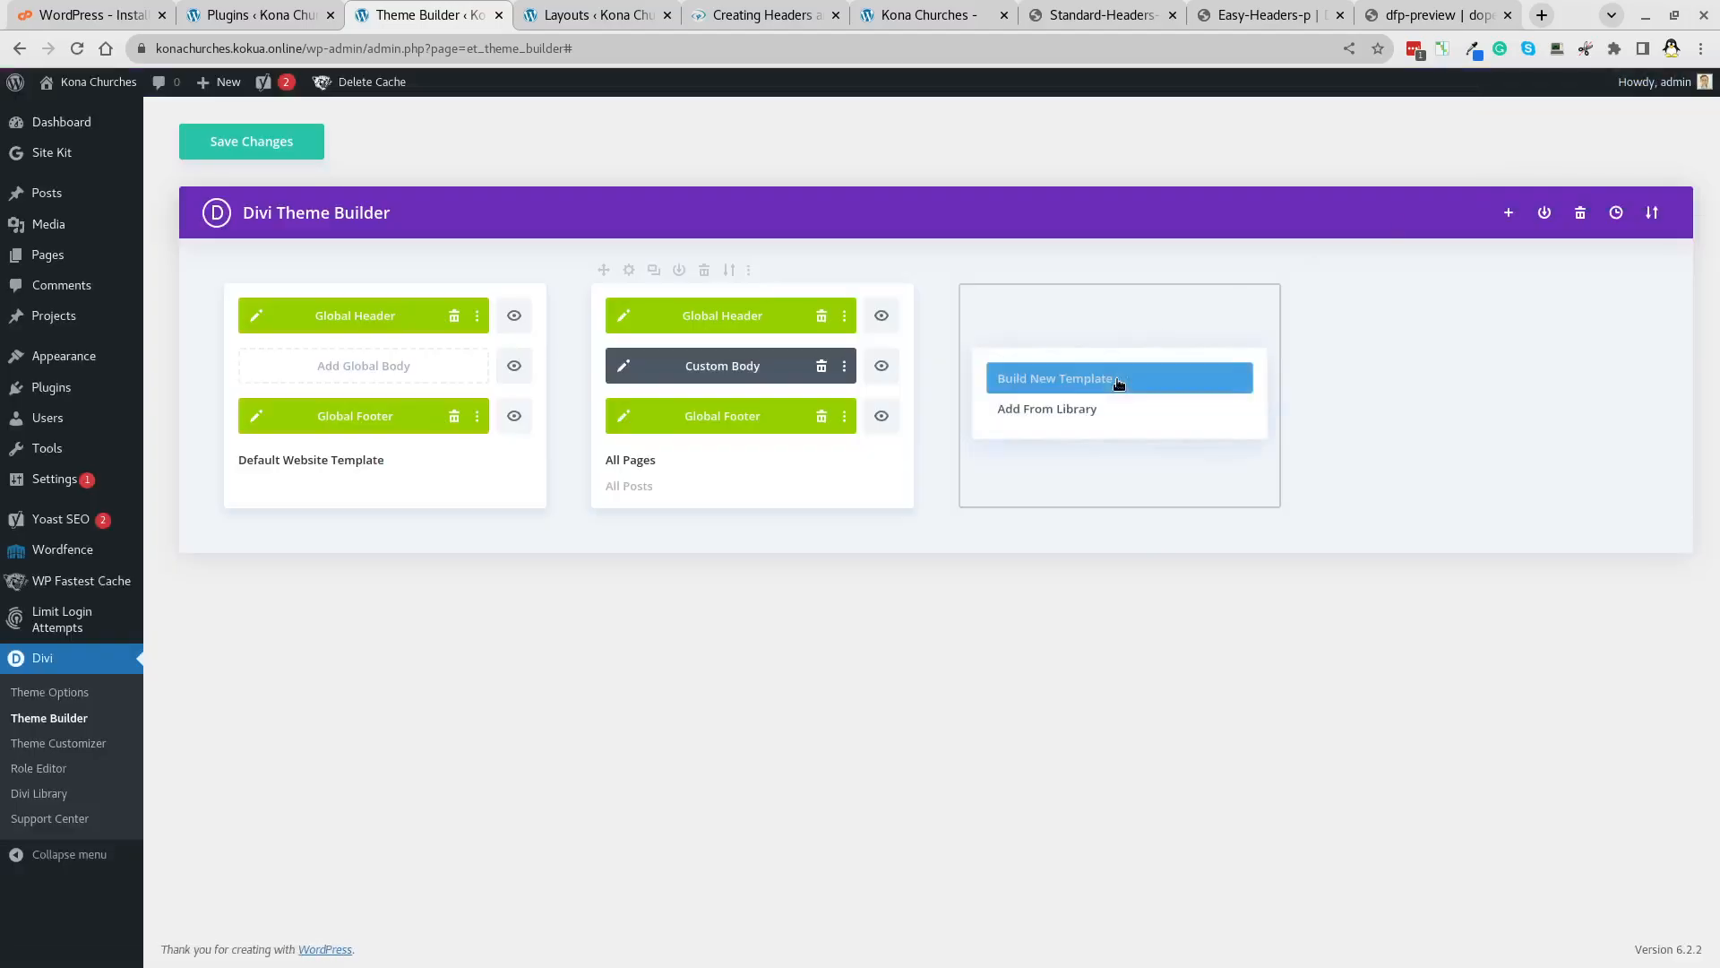
click(1058, 377)
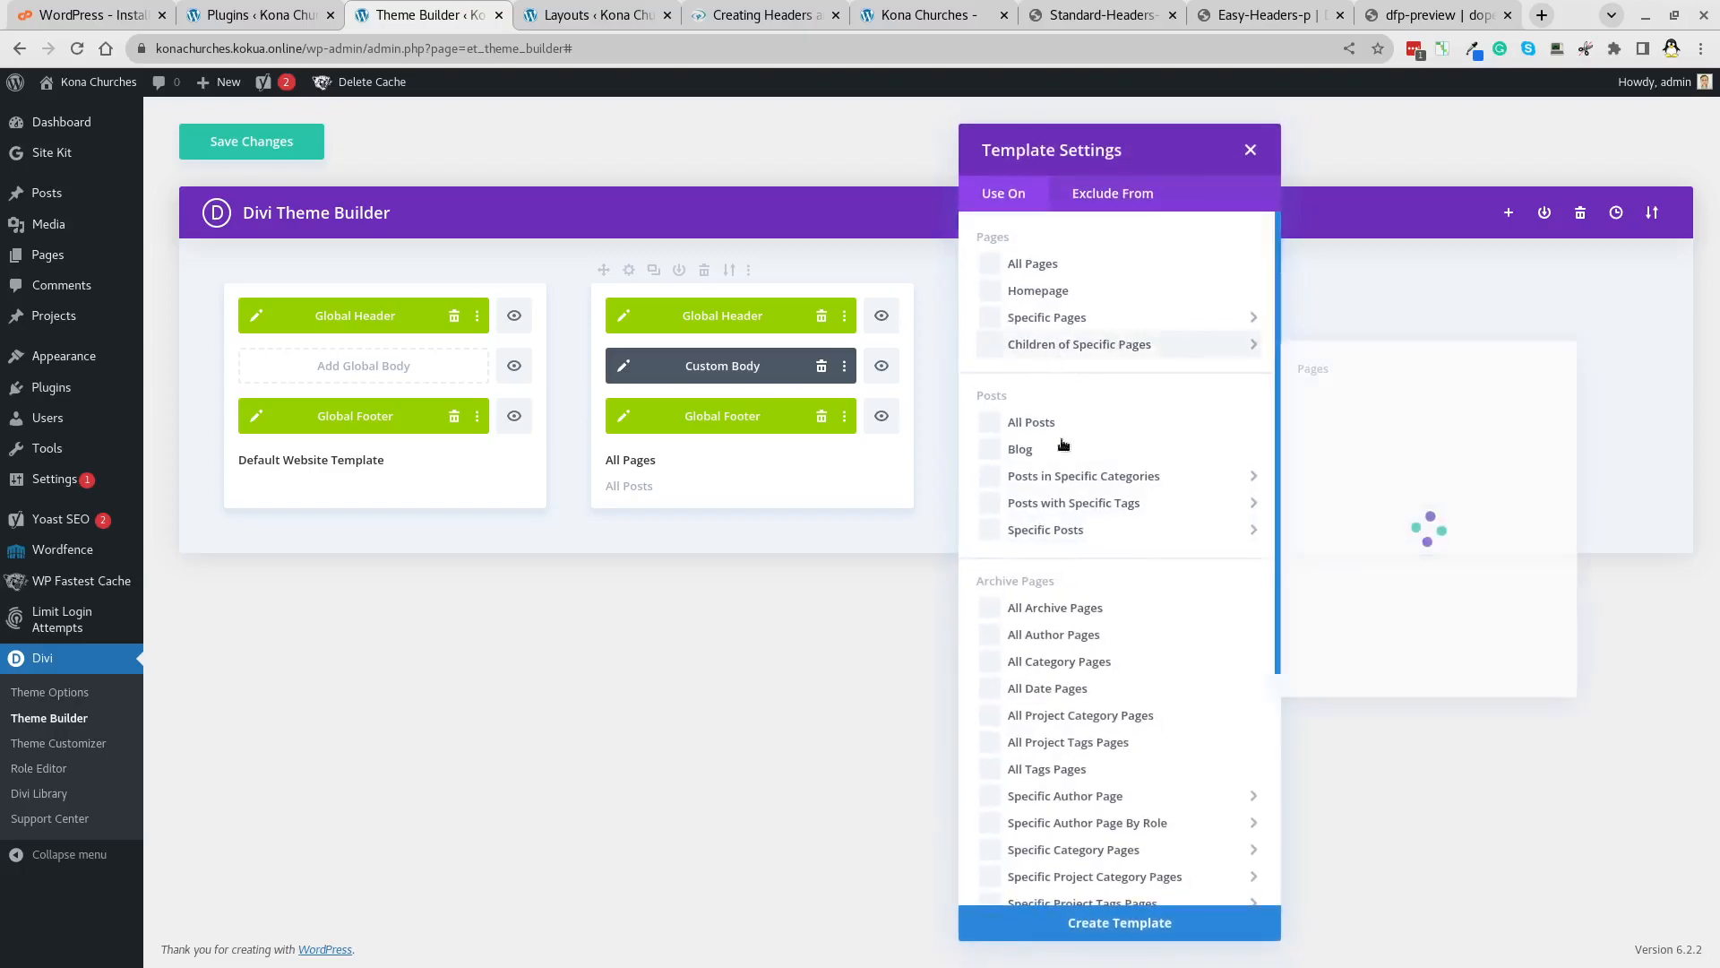
scroll(1062, 548, down, 4)
click(1031, 874)
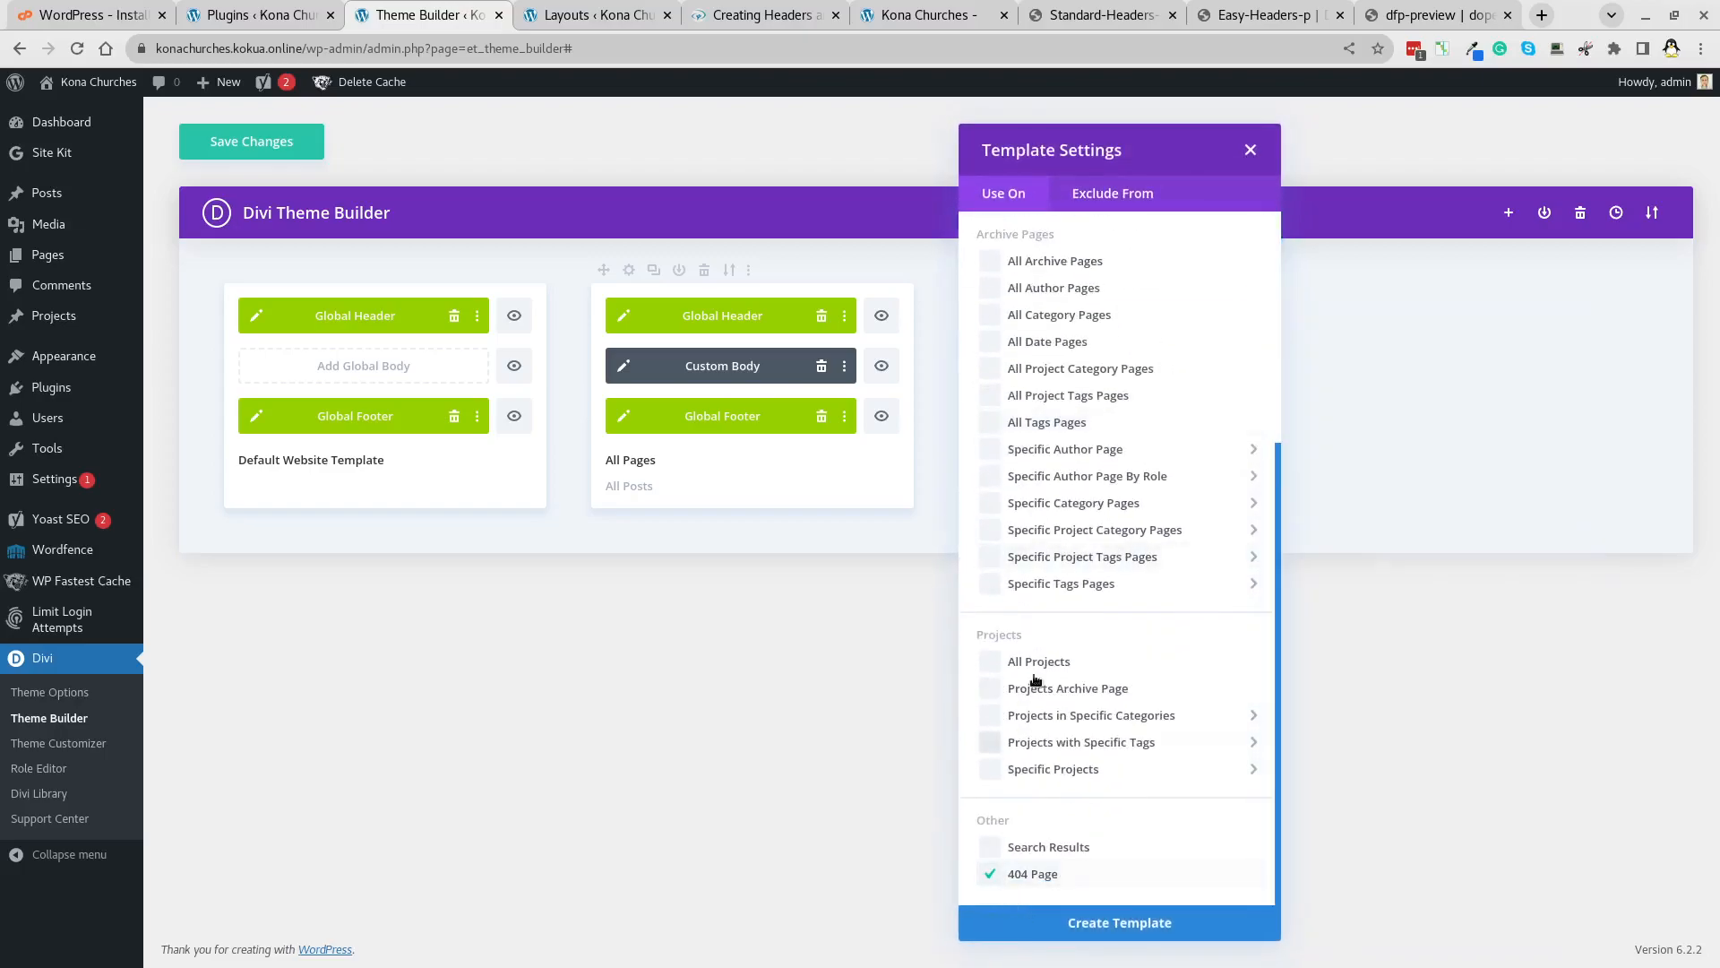
click(1138, 924)
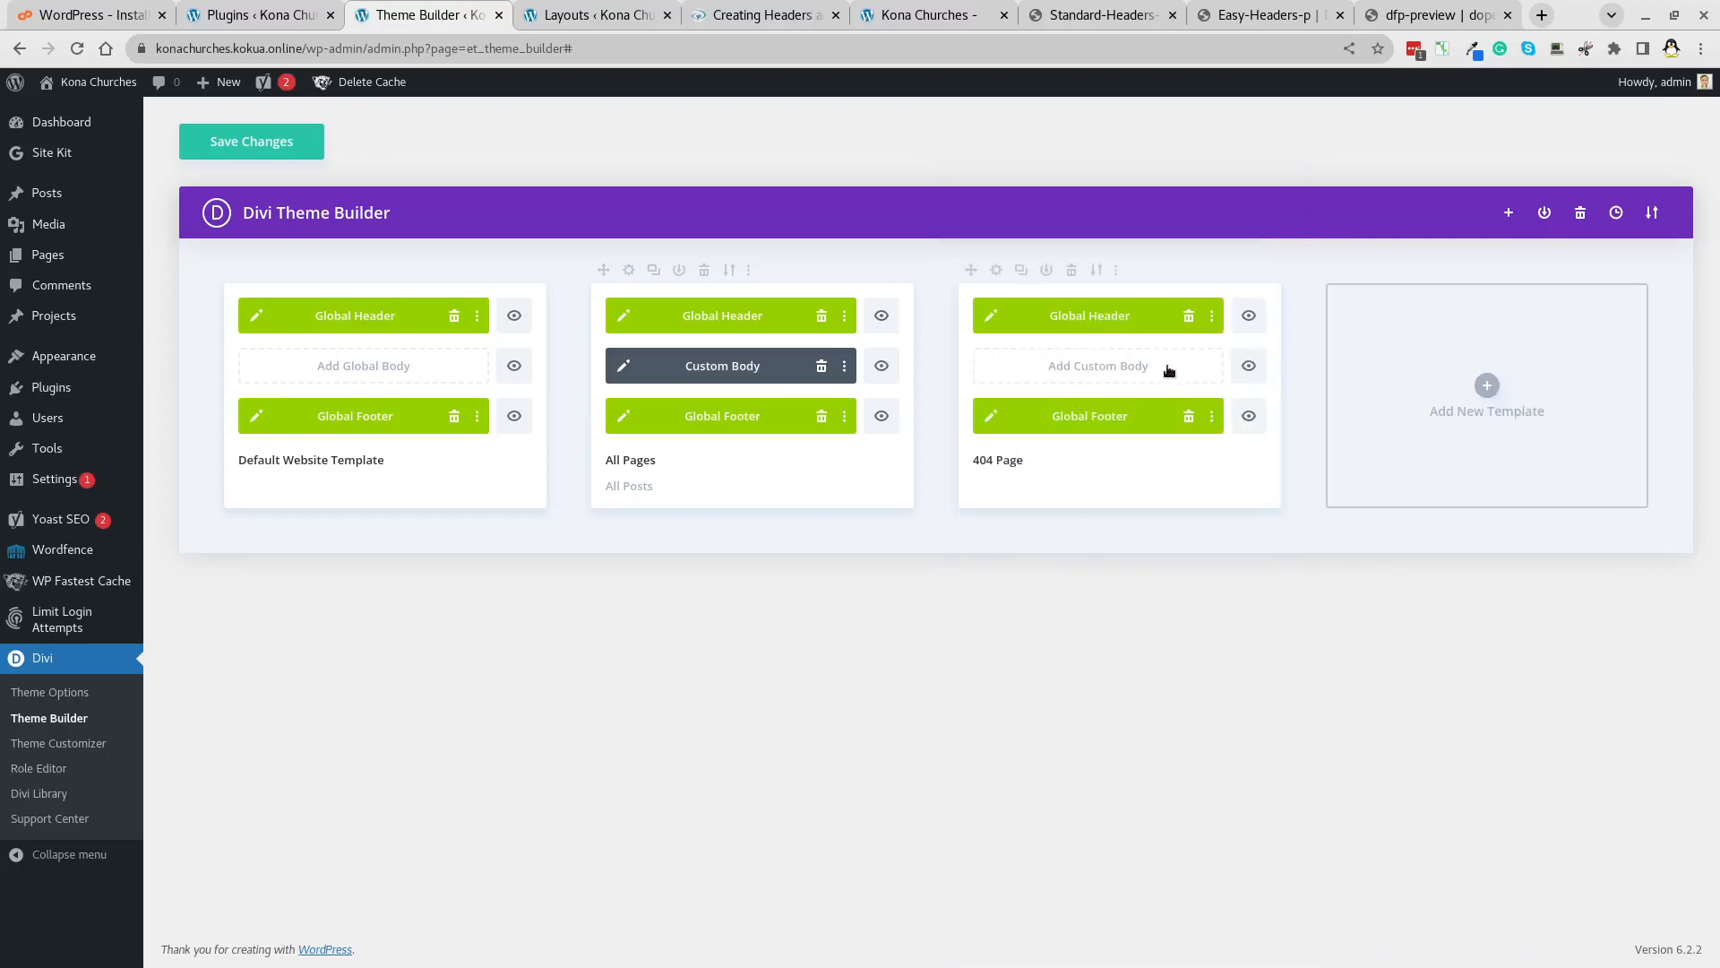
click(1169, 370)
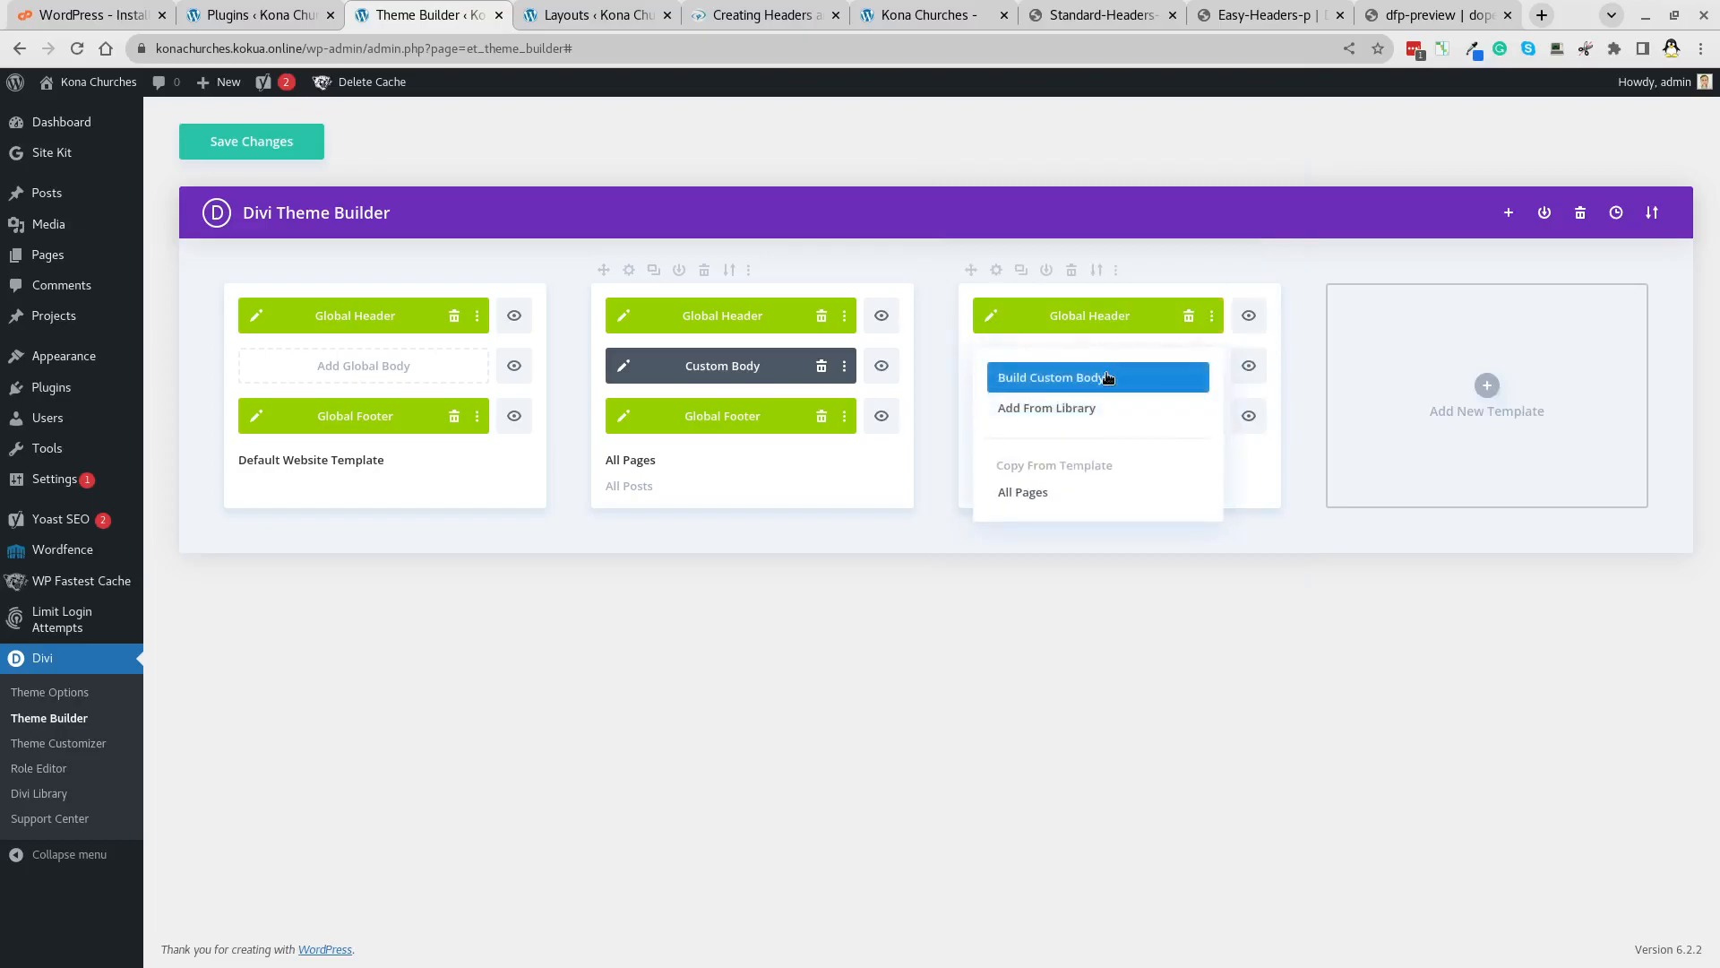
click(1107, 377)
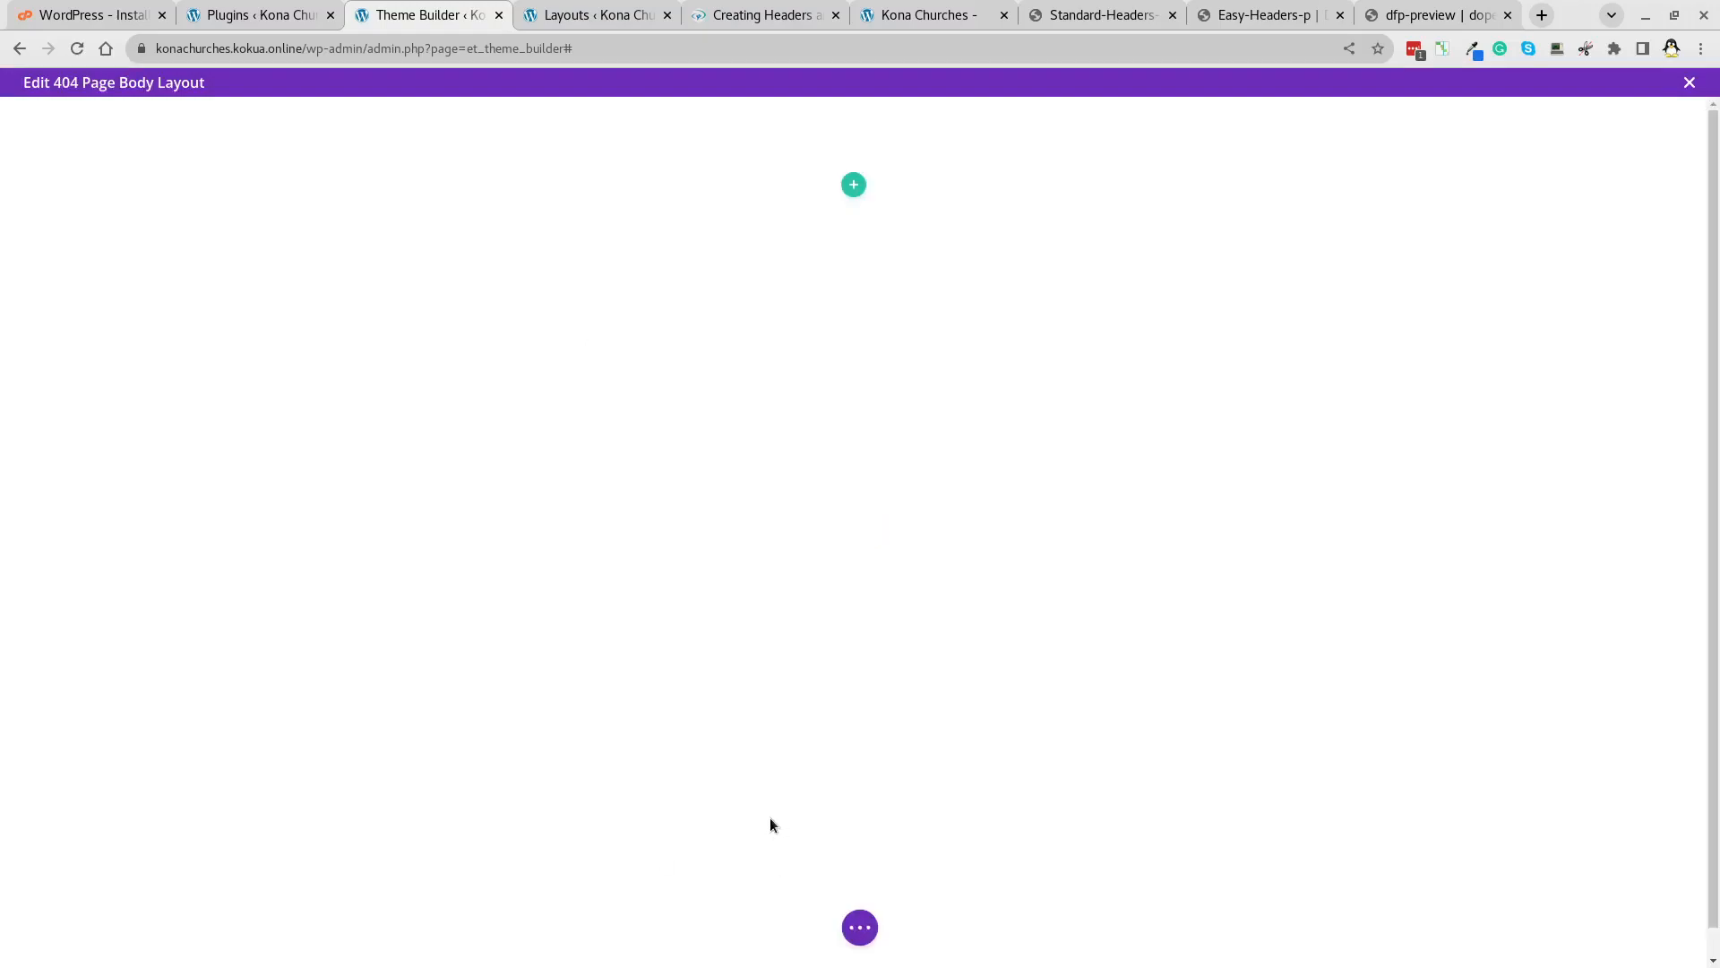
Import 404.json from the Downloads/_DIVI folder into the body and save it.
click(874, 928)
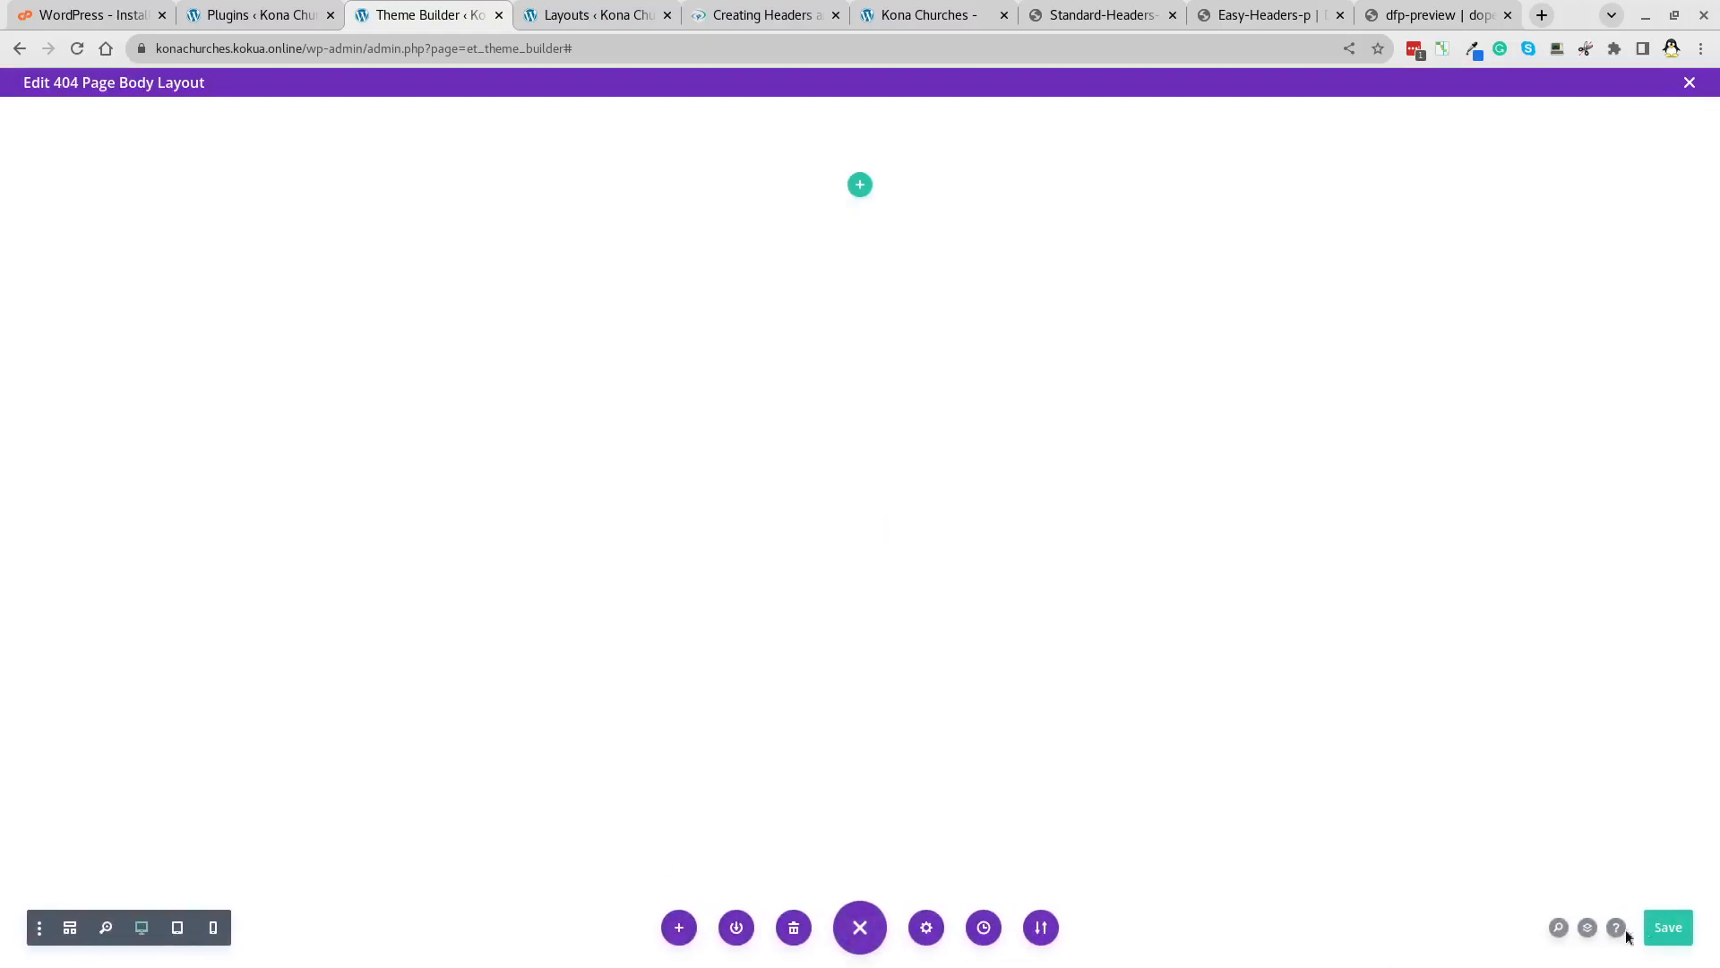
click(679, 928)
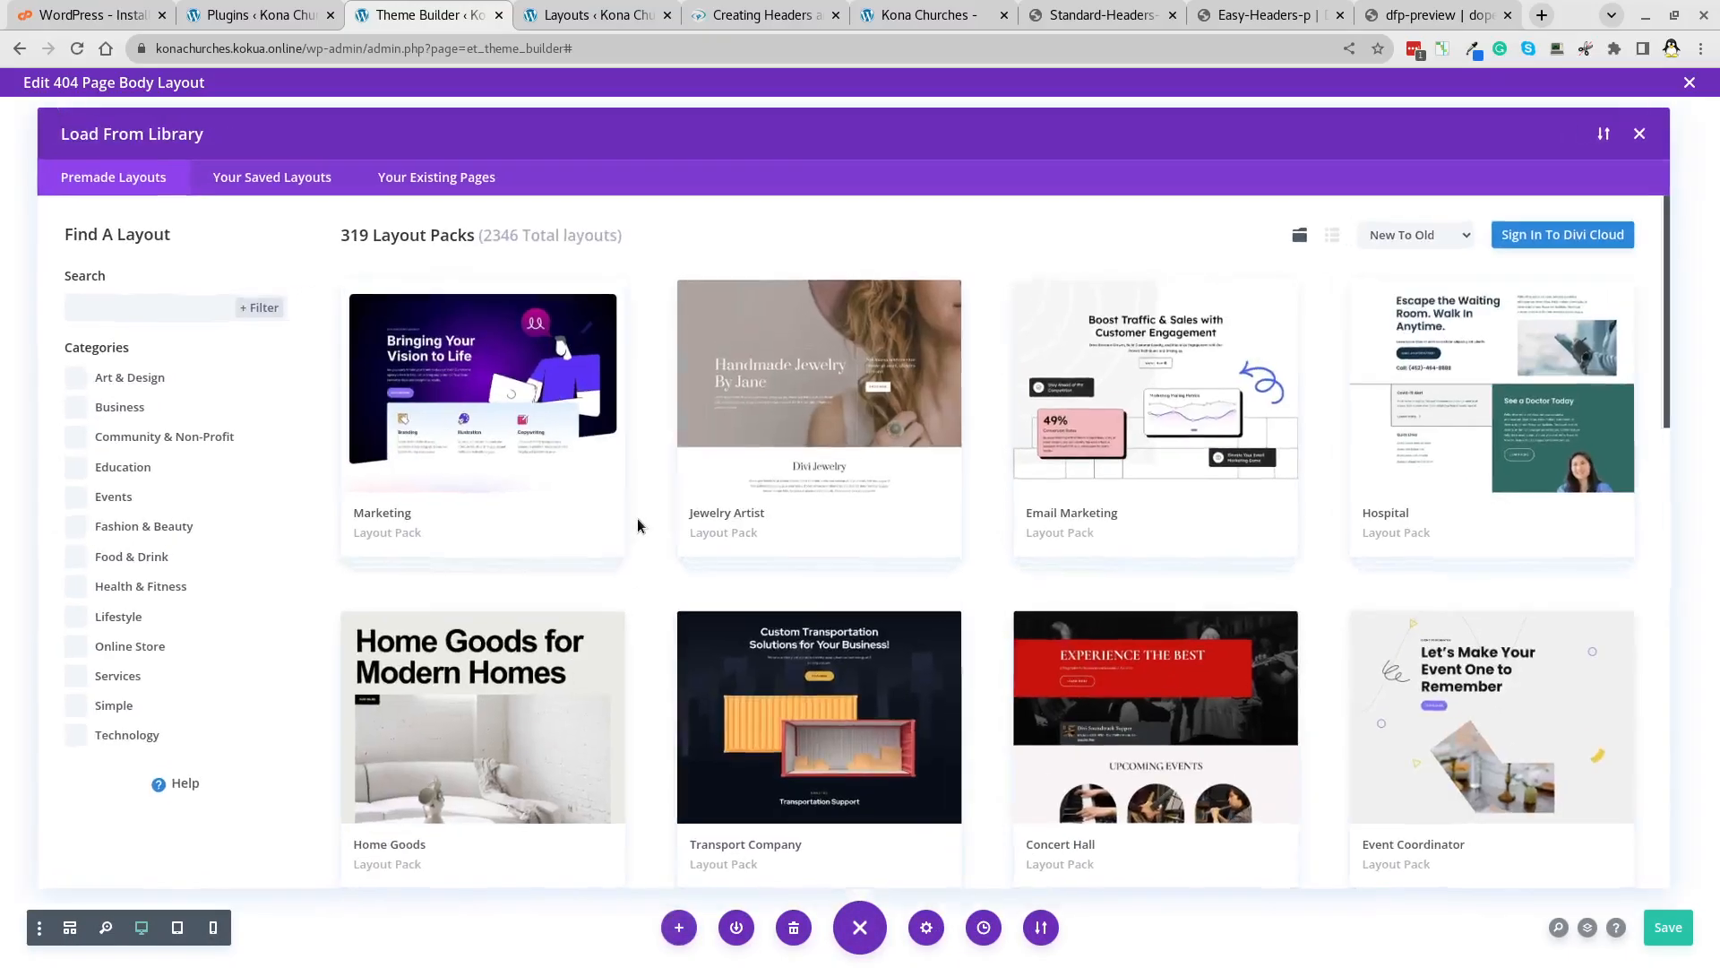
click(1041, 928)
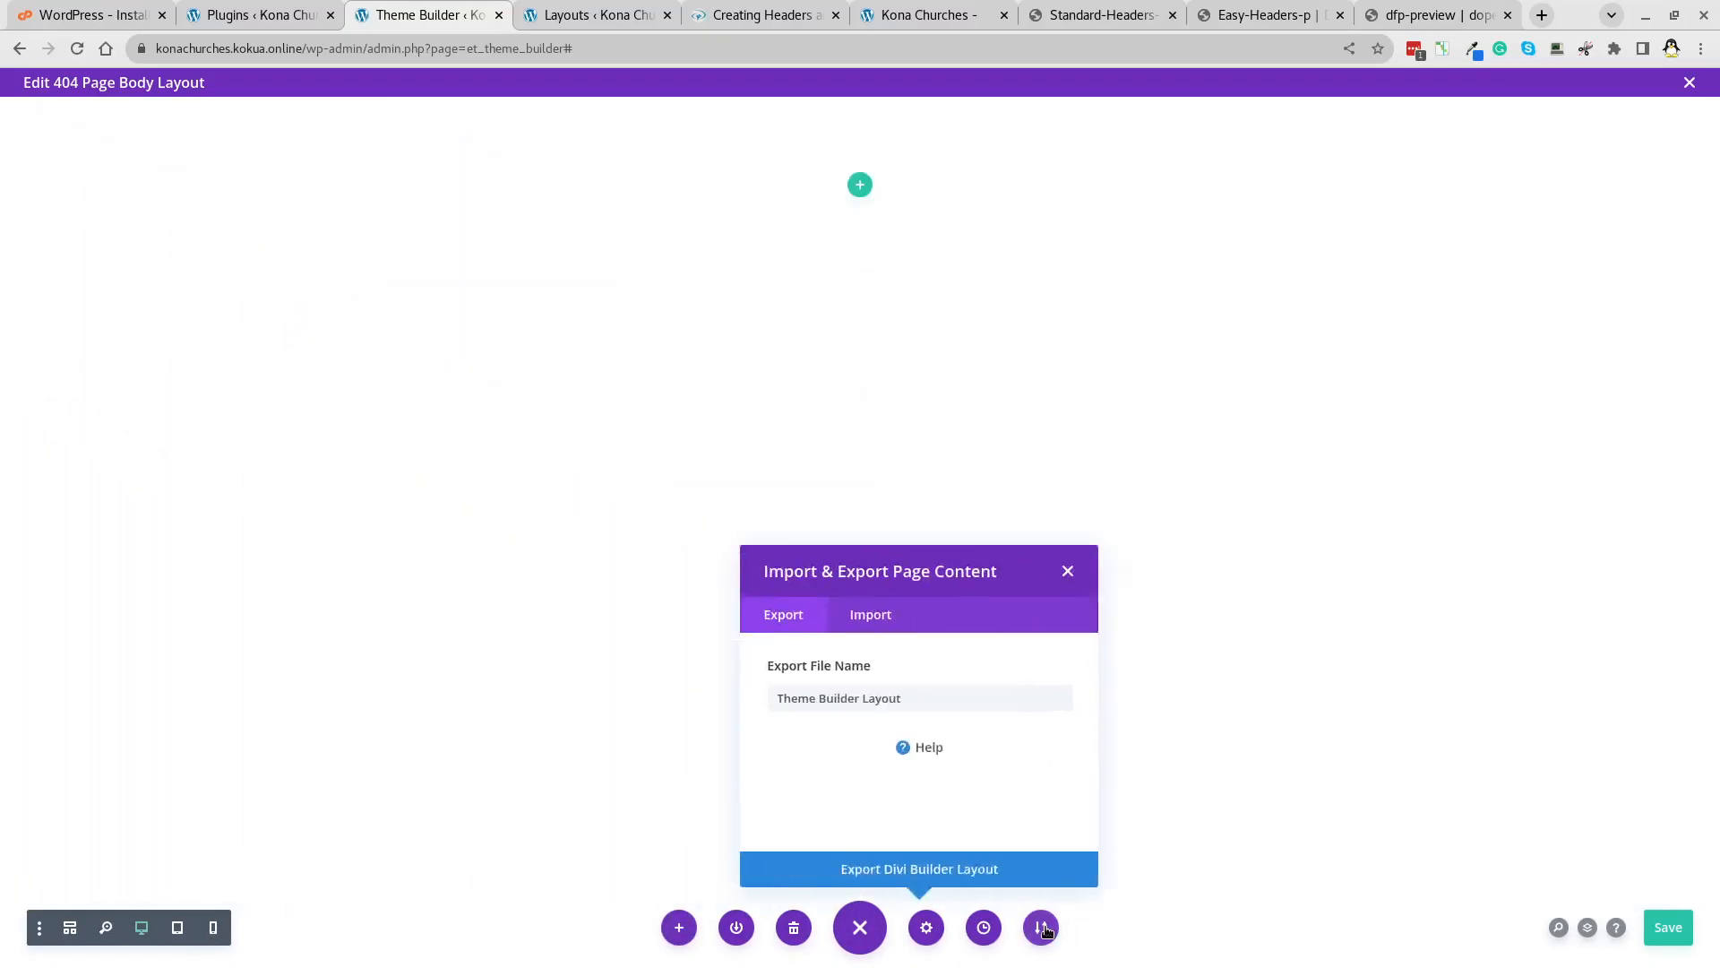
click(991, 686)
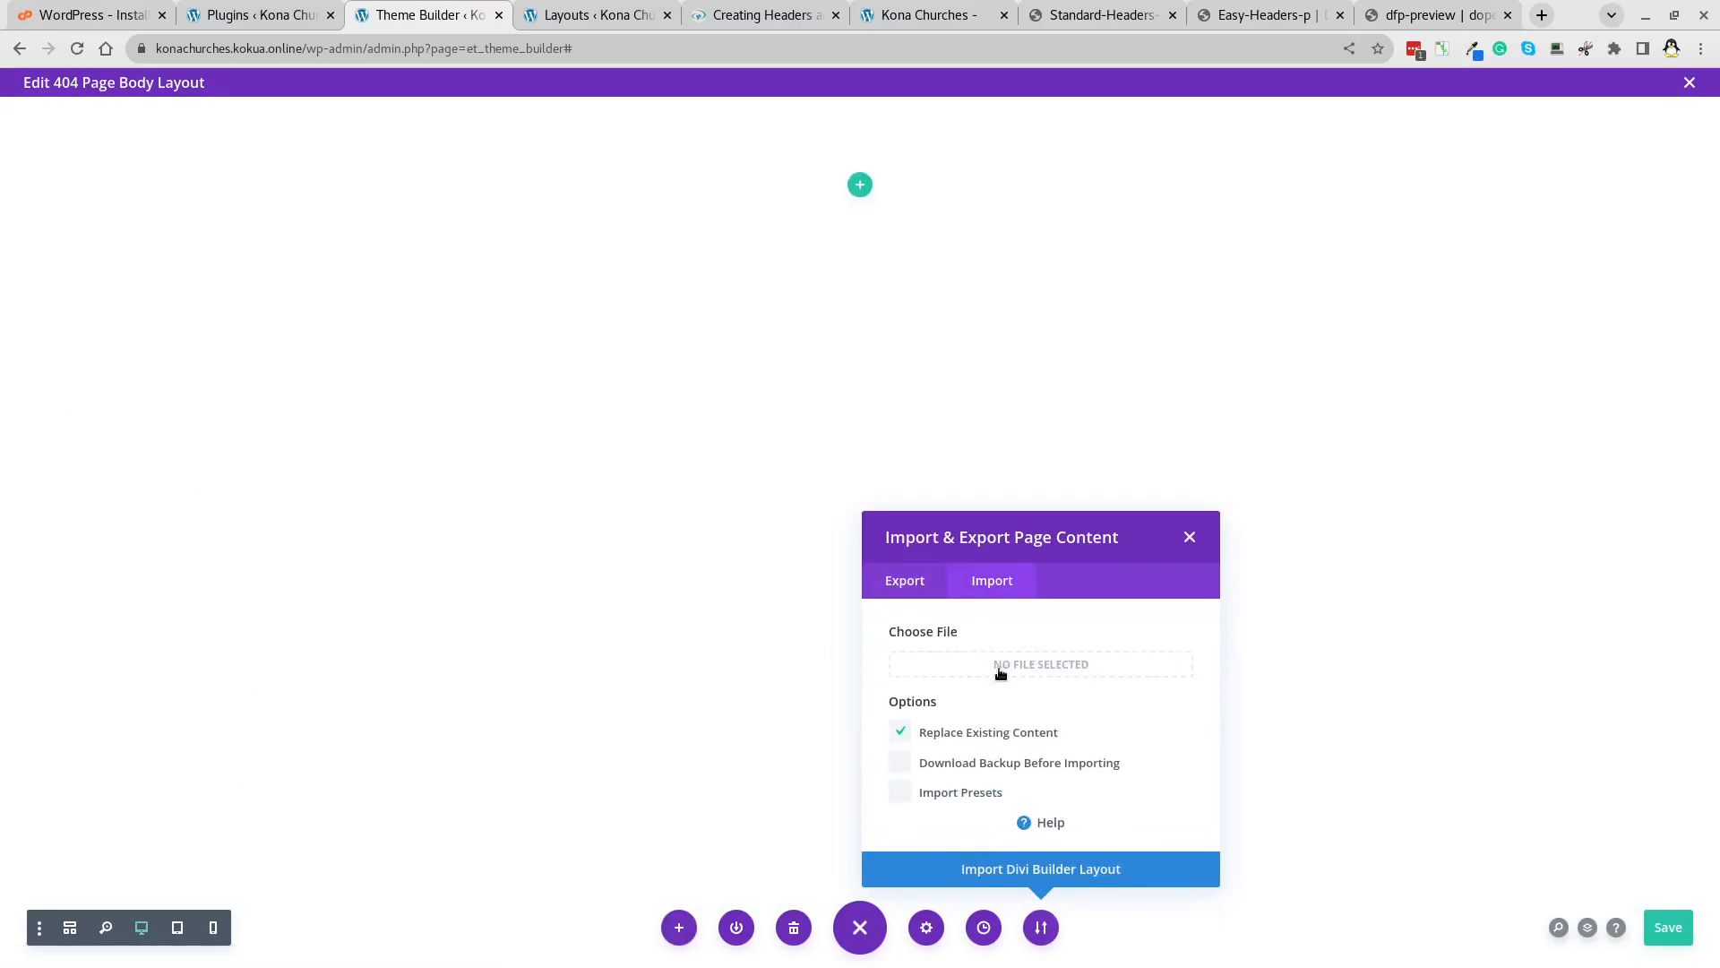
click(998, 668)
click(477, 430)
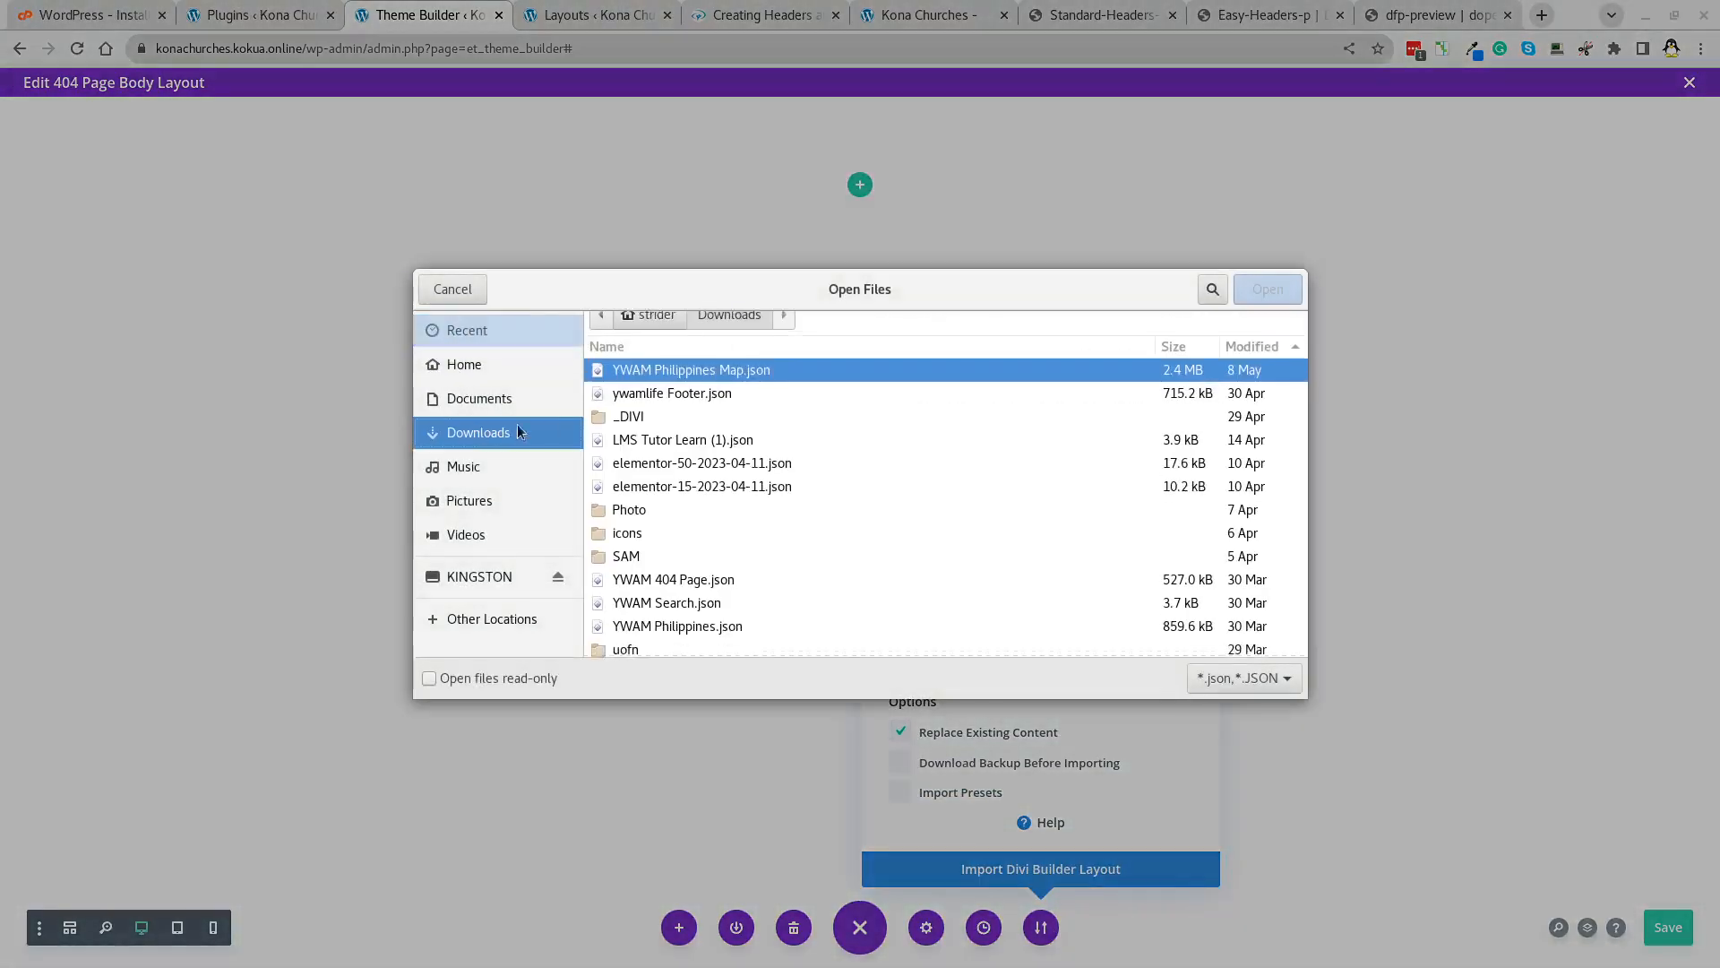
double_click(629, 434)
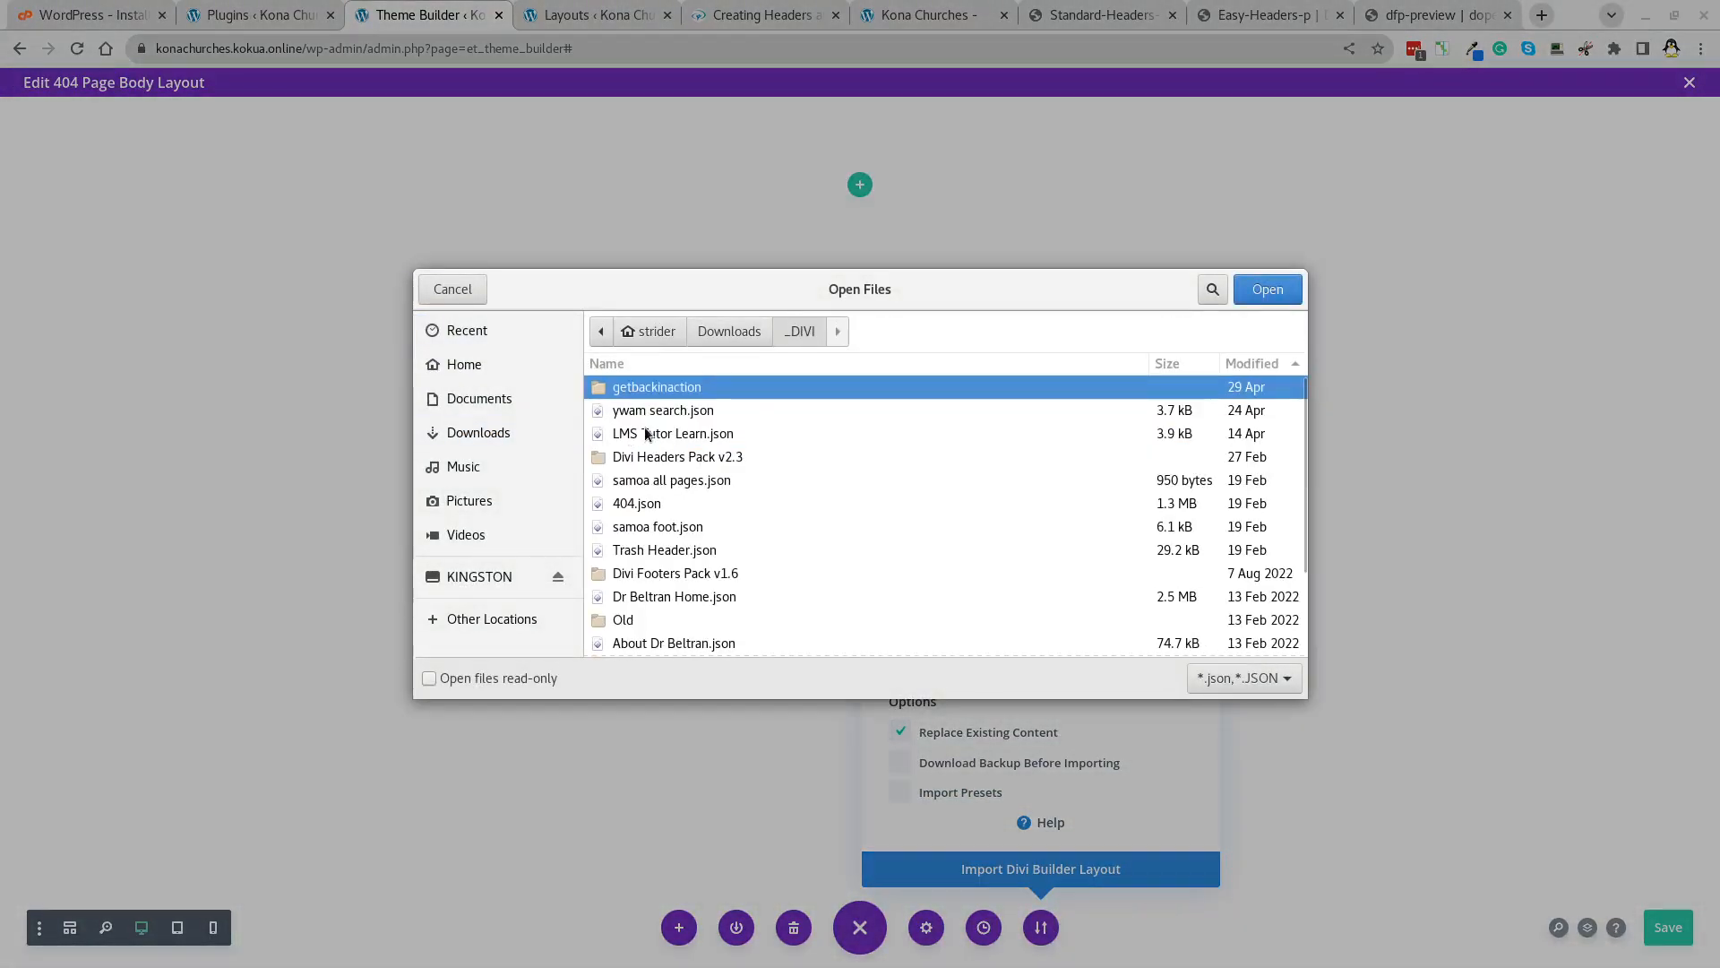
click(636, 504)
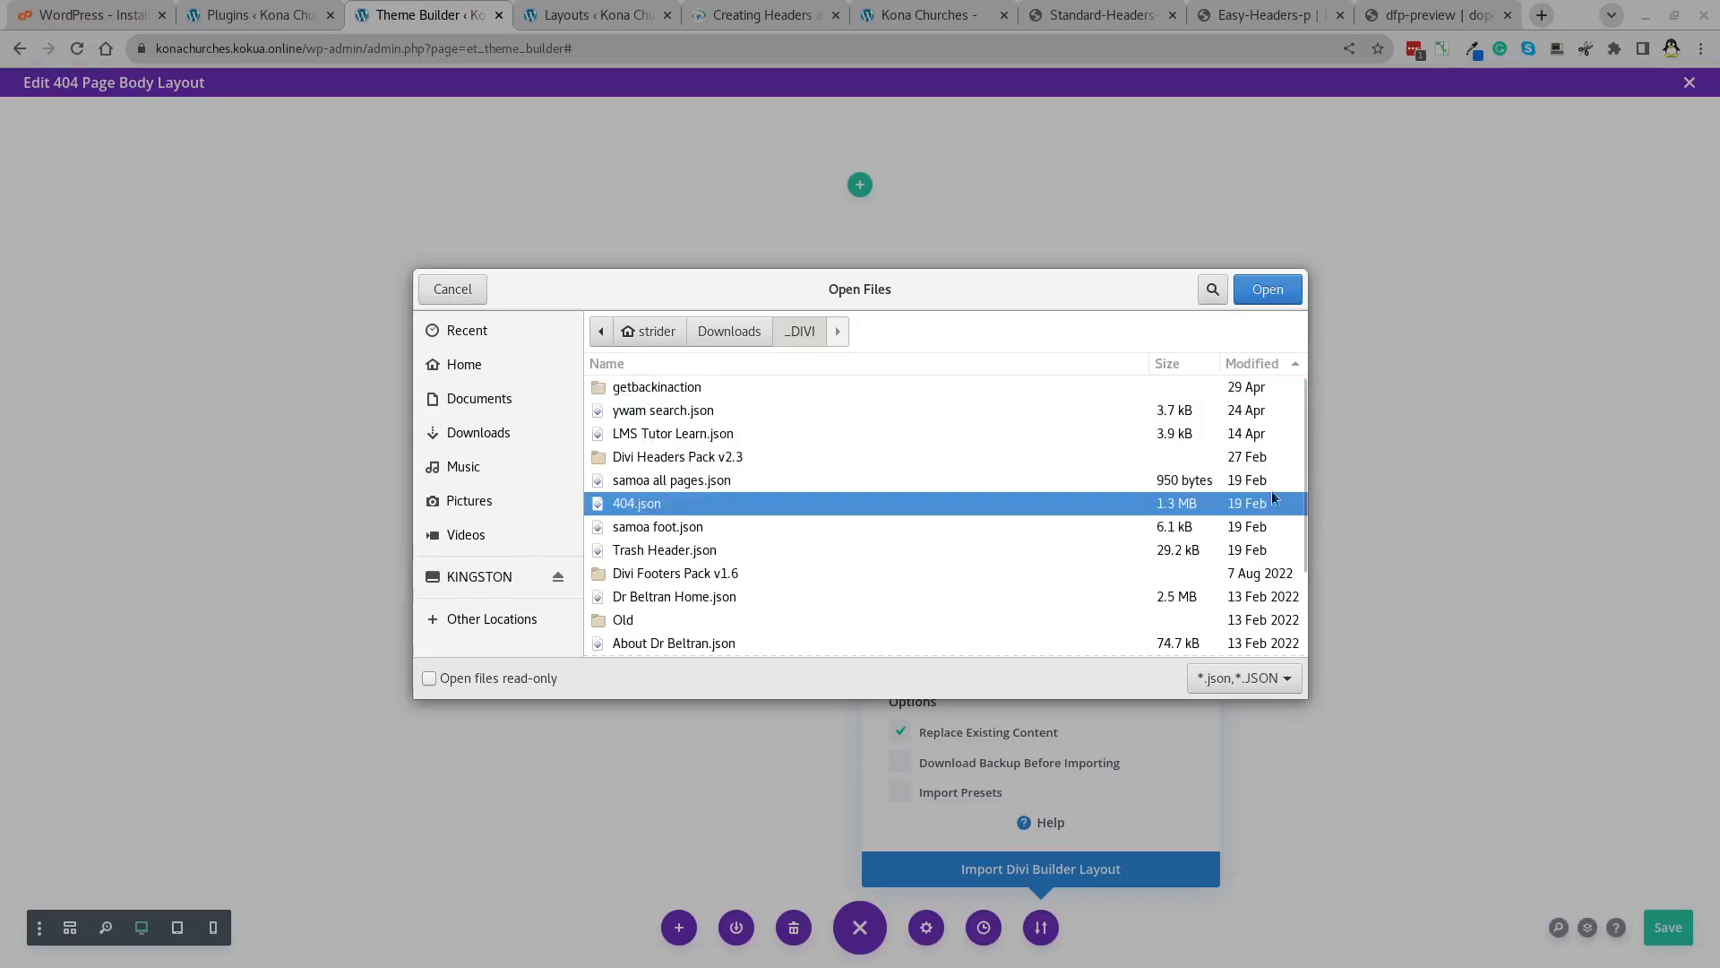
click(1277, 296)
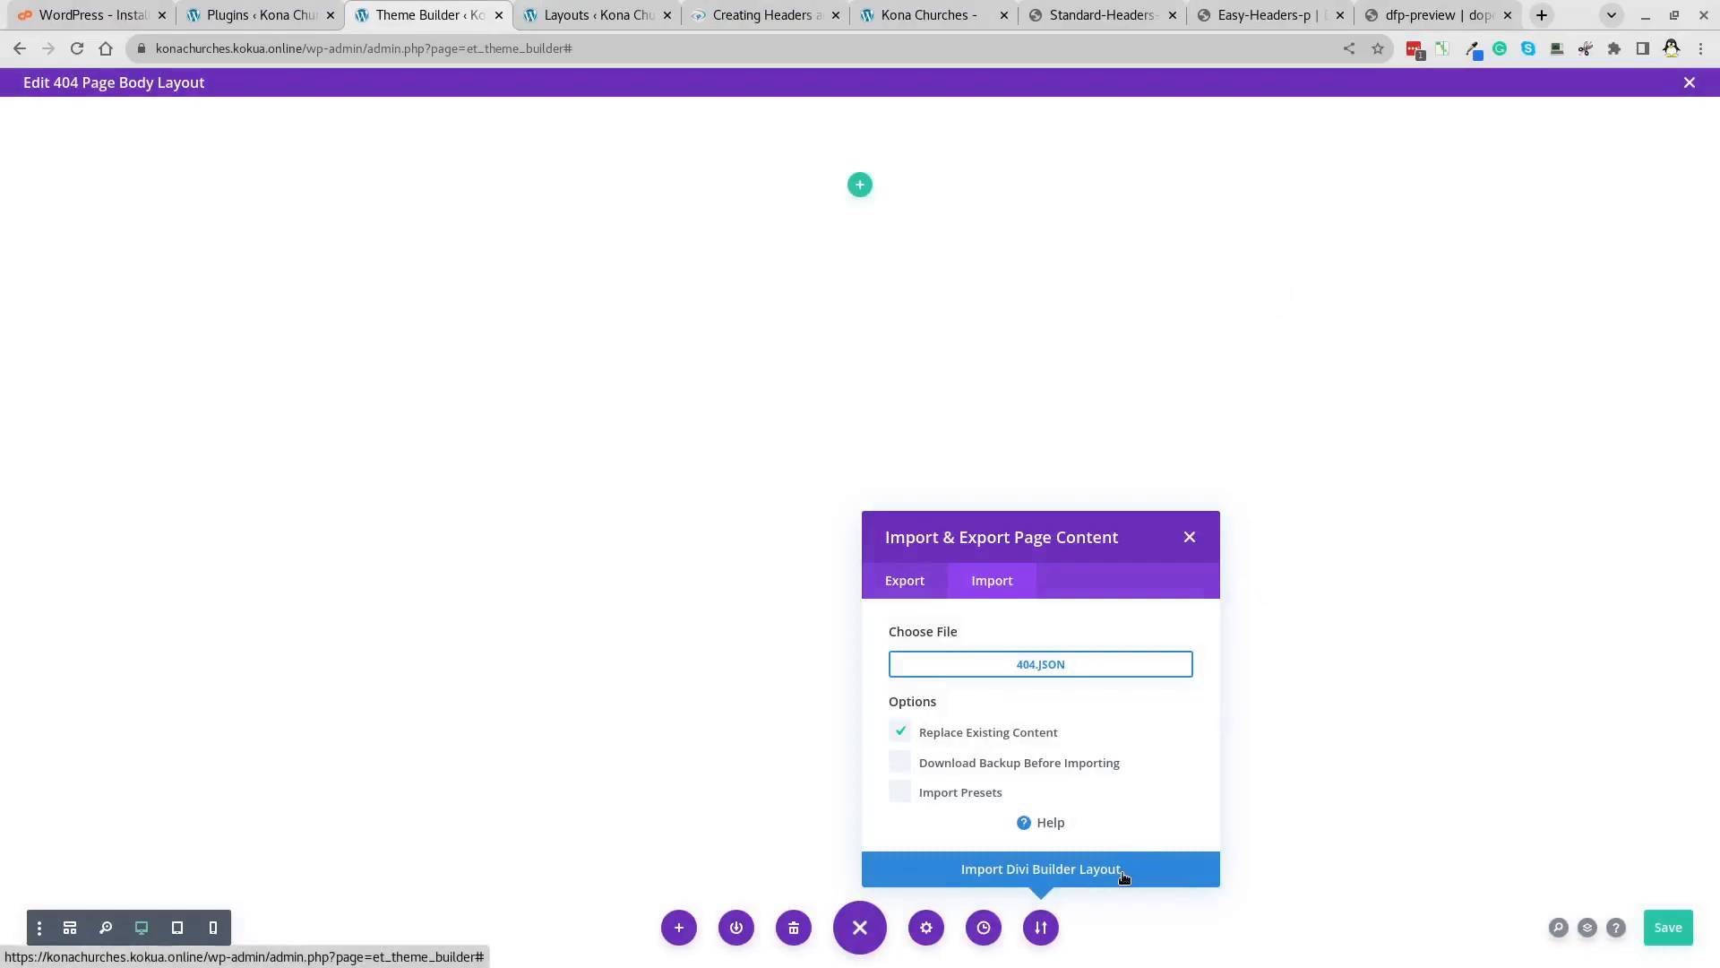
click(1127, 864)
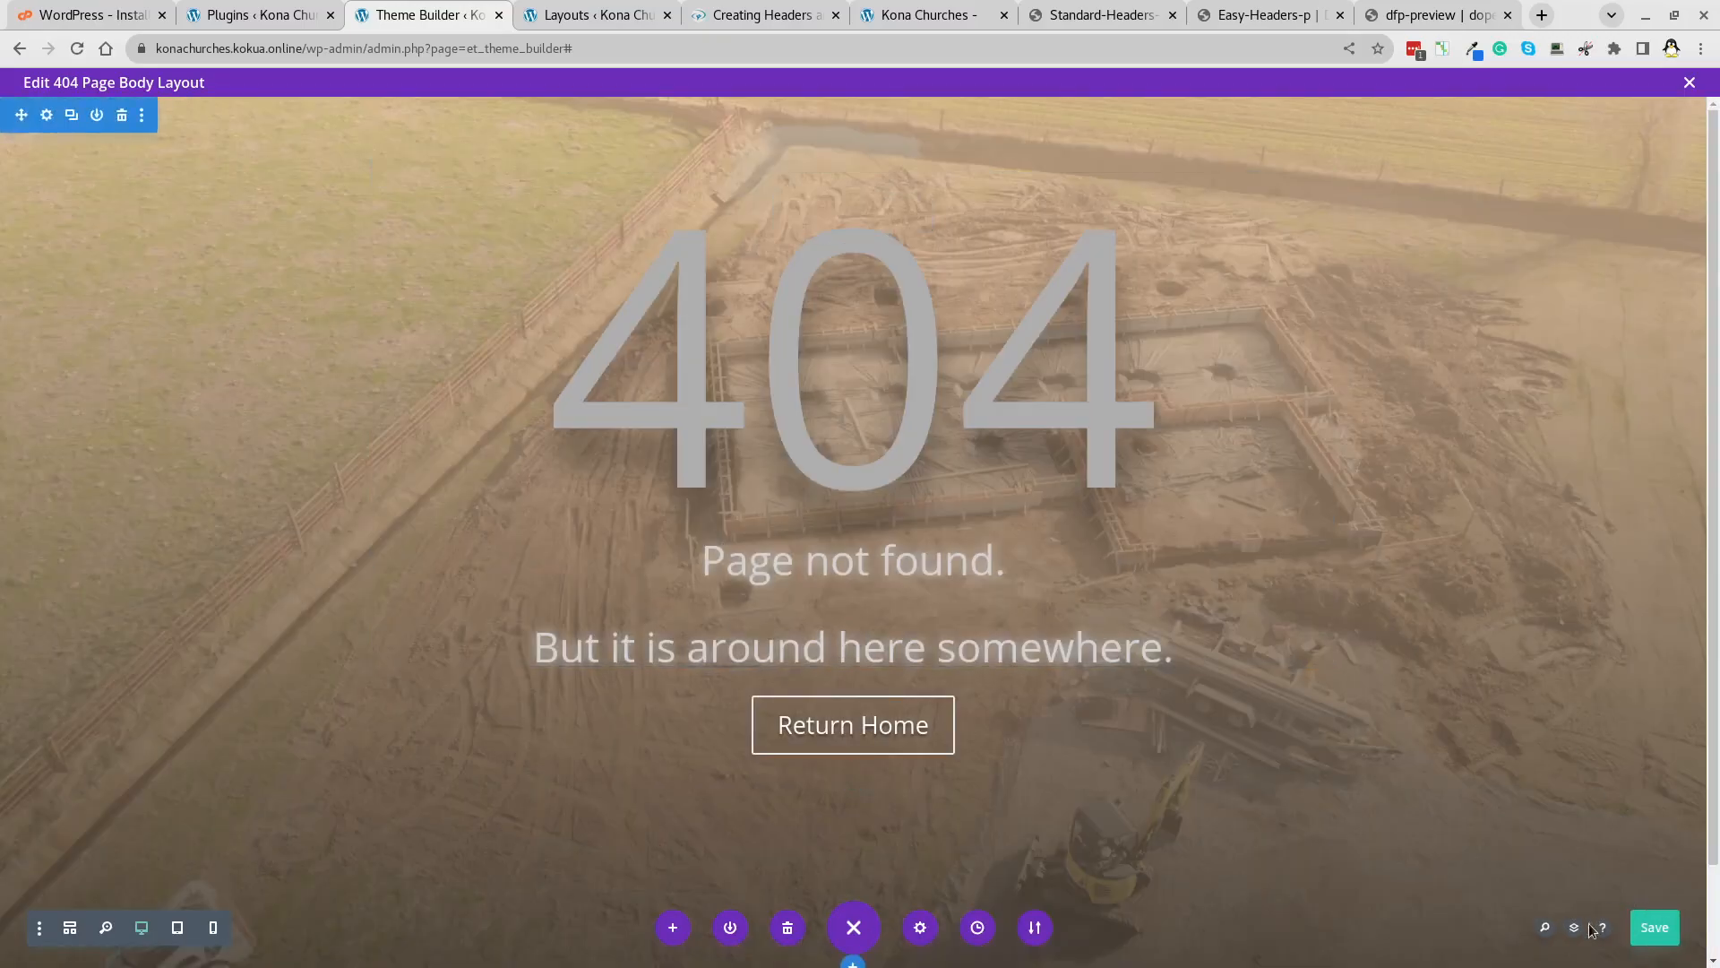
click(1655, 933)
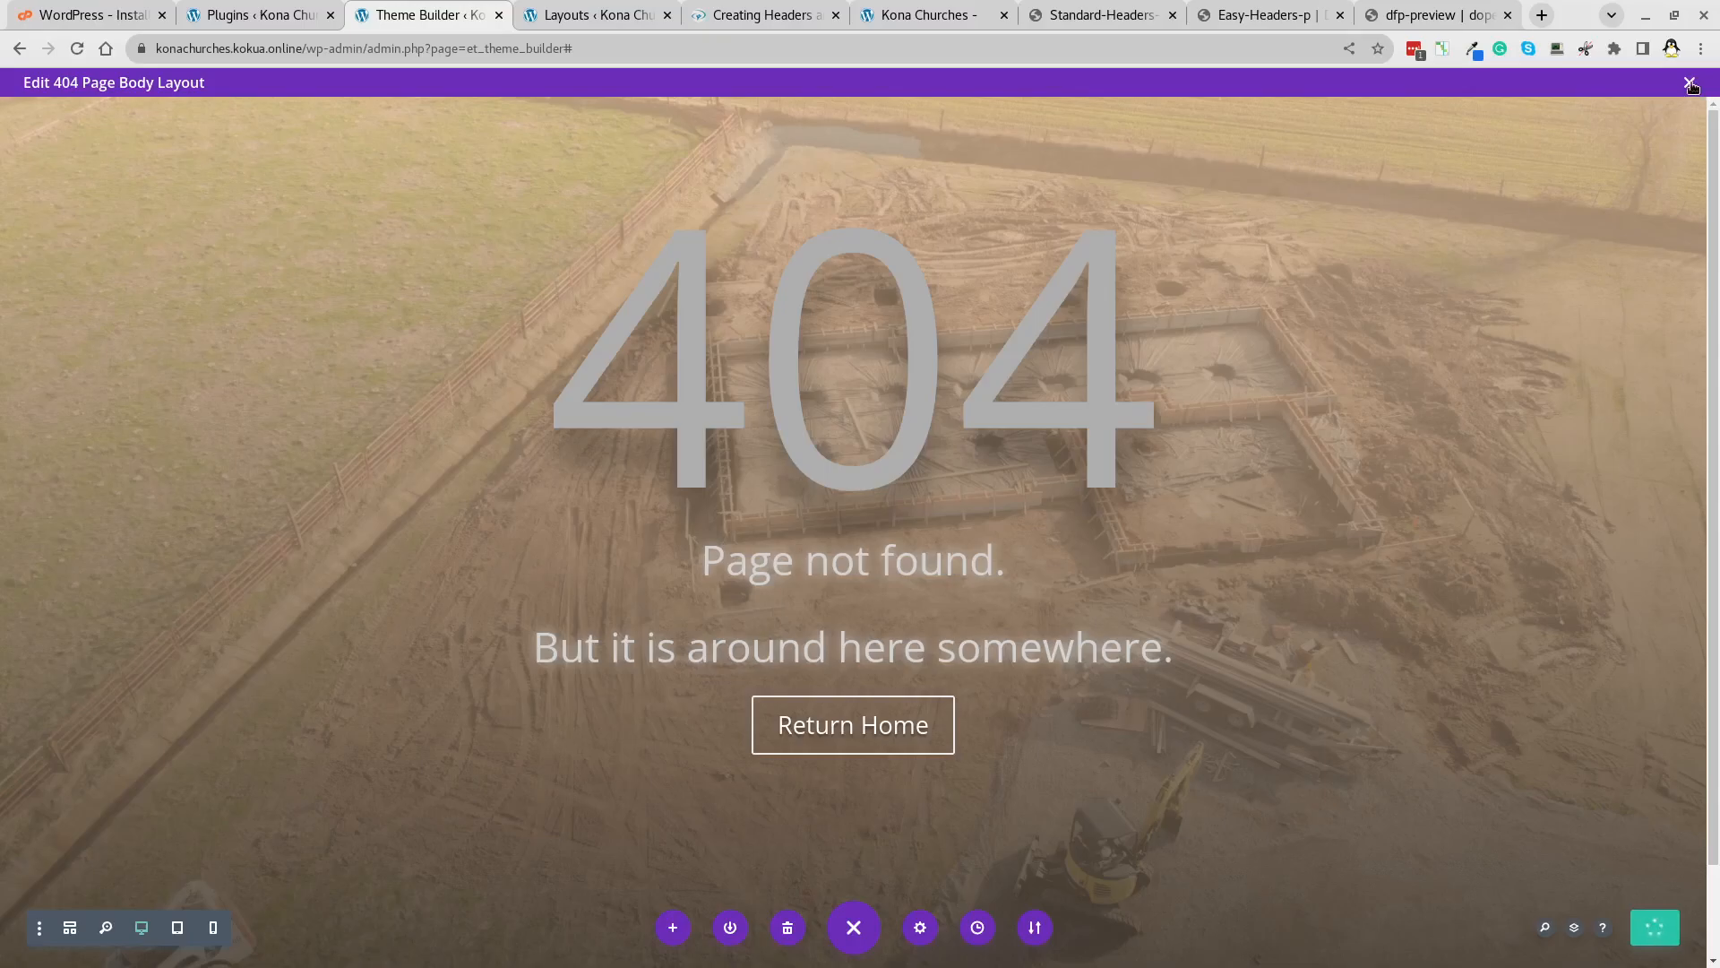
Create a Search Results template and start building its custom body.
click(1690, 83)
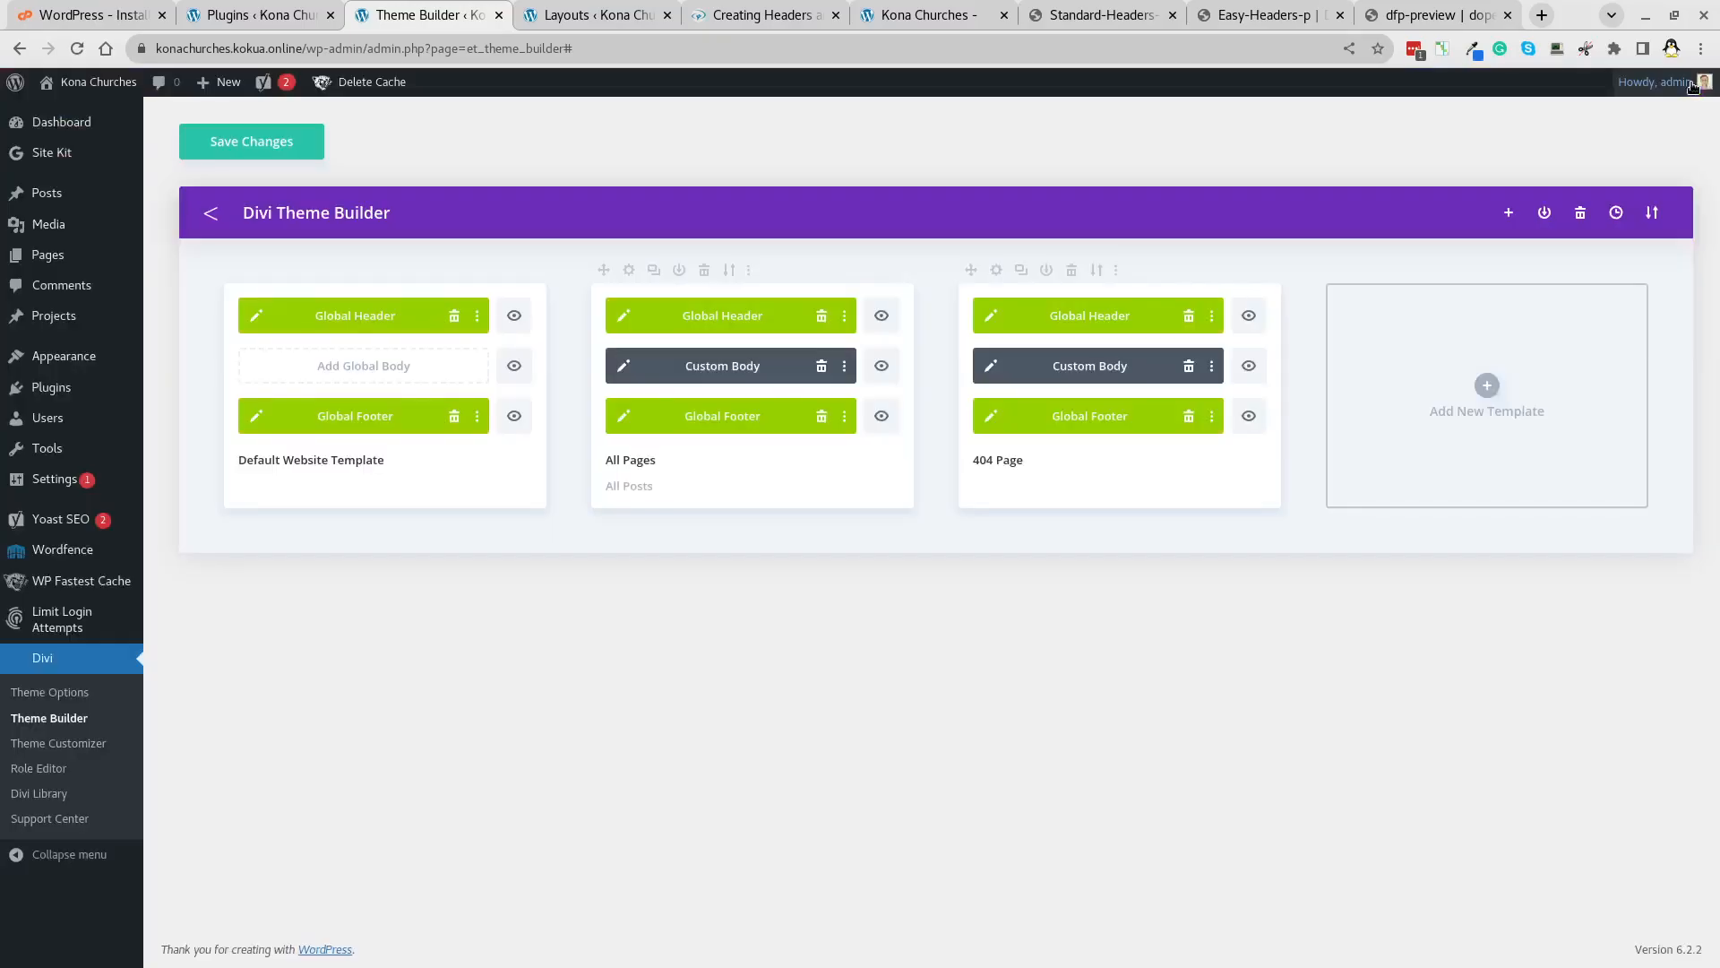
click(1490, 385)
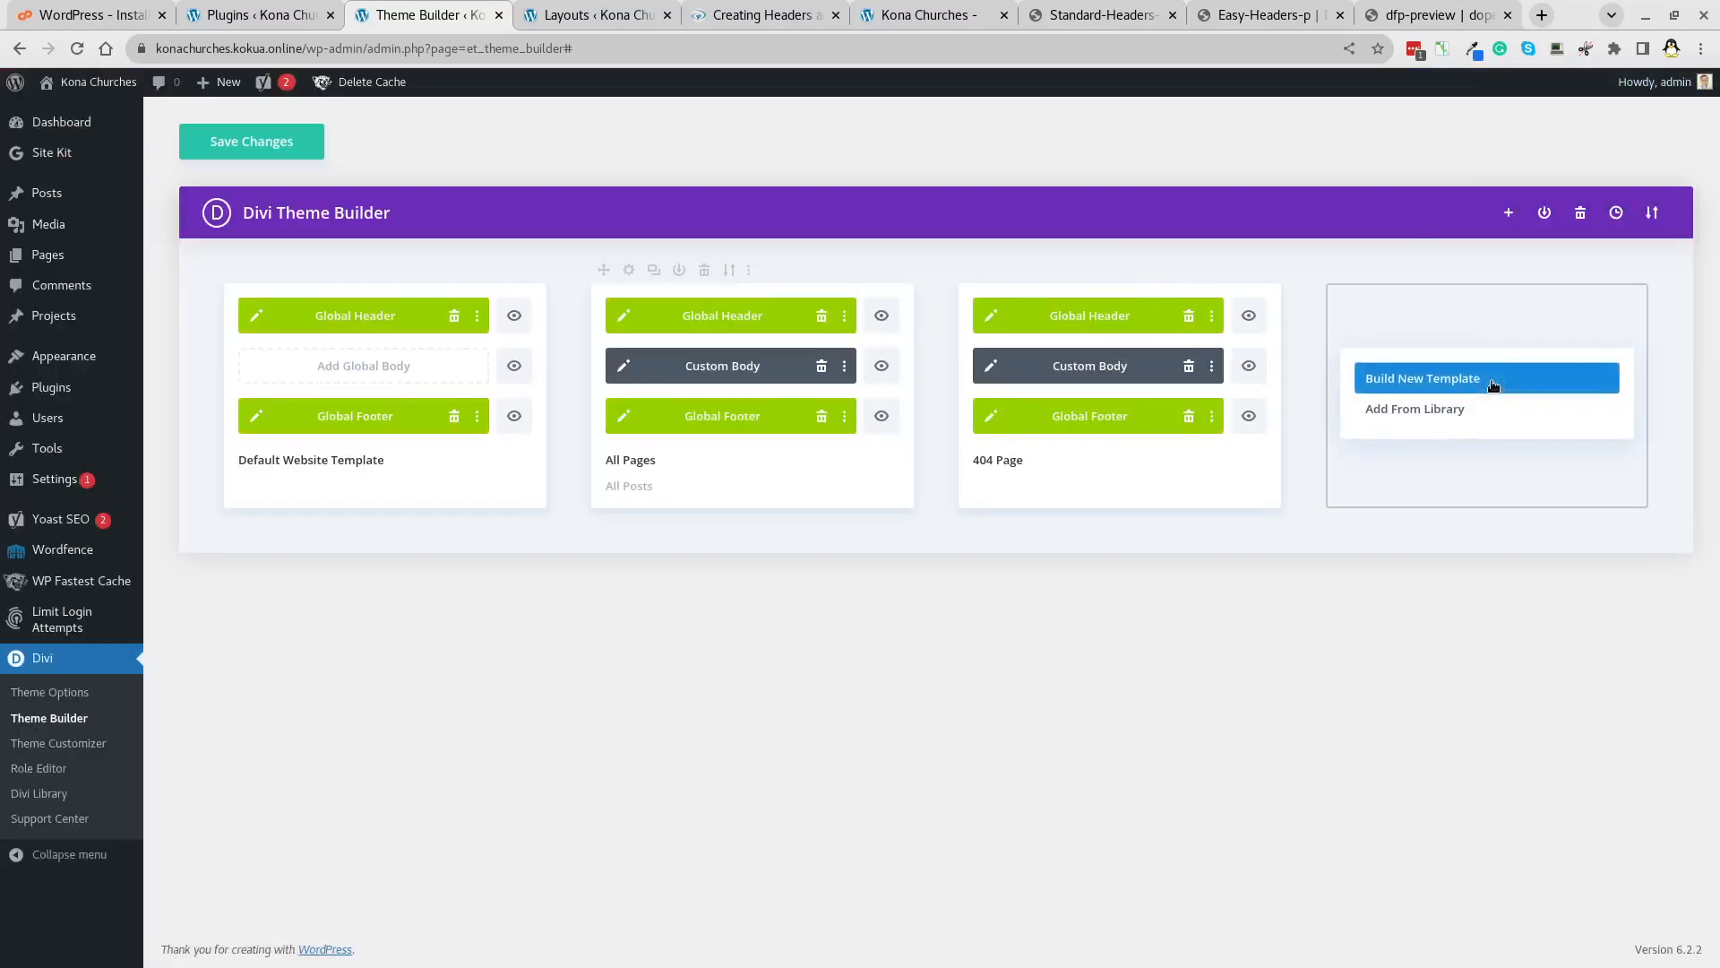
click(1492, 380)
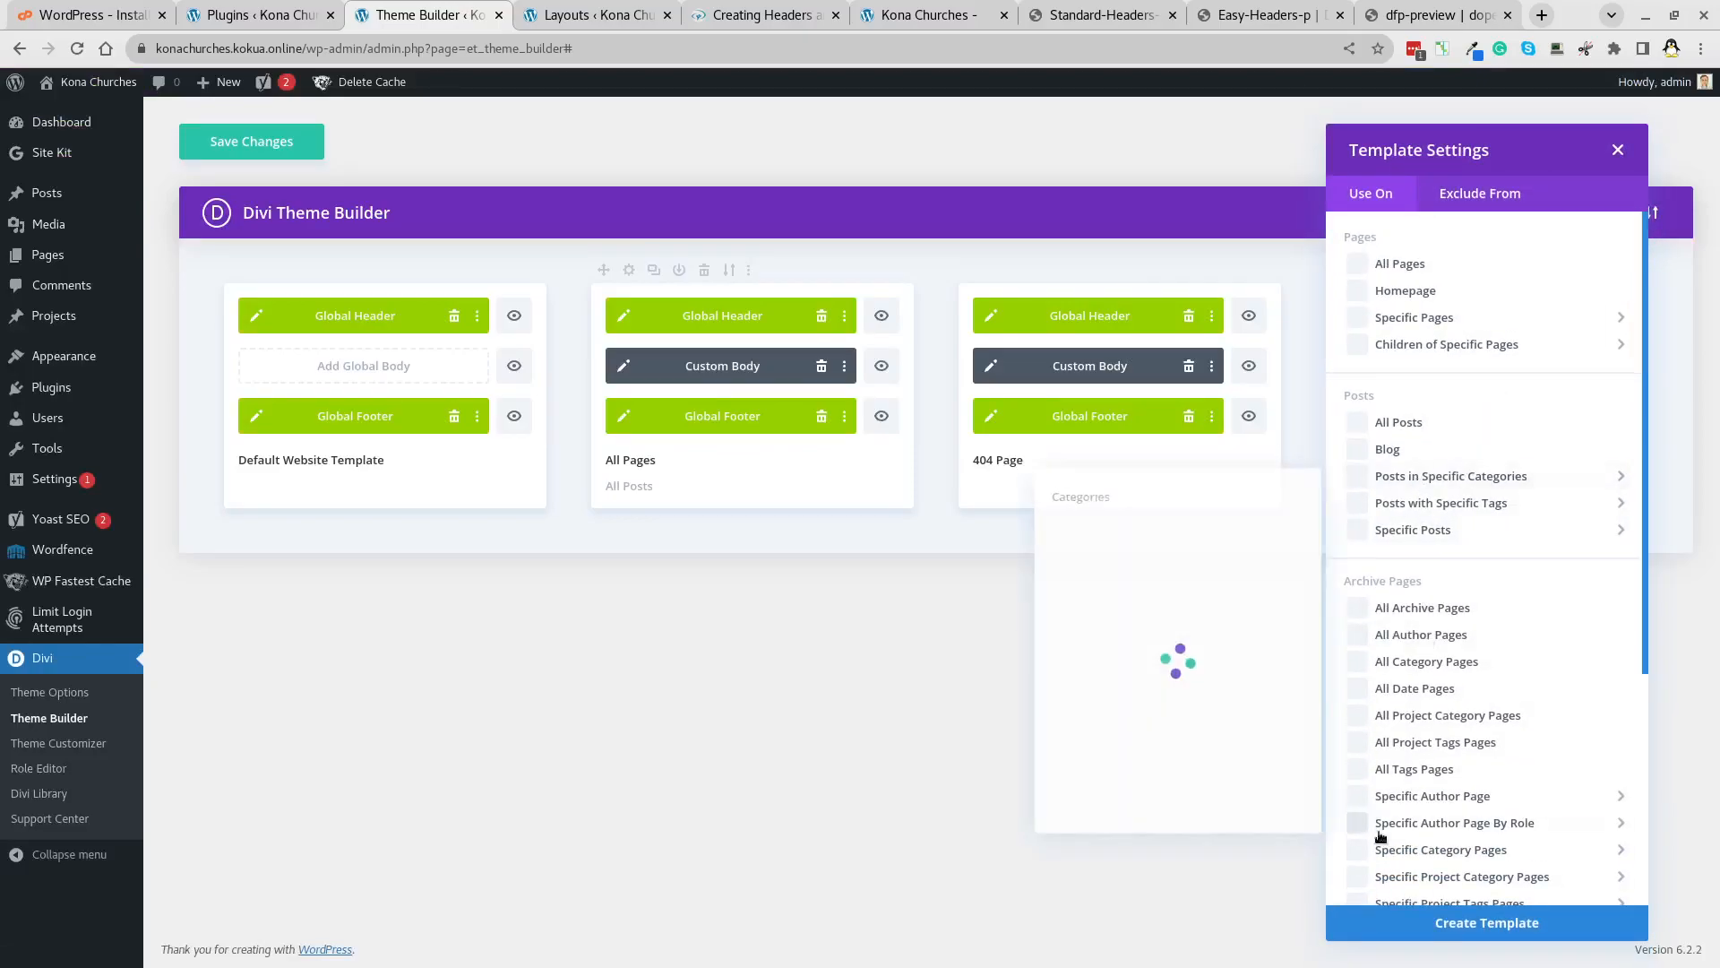
scroll(1383, 761, down, 4)
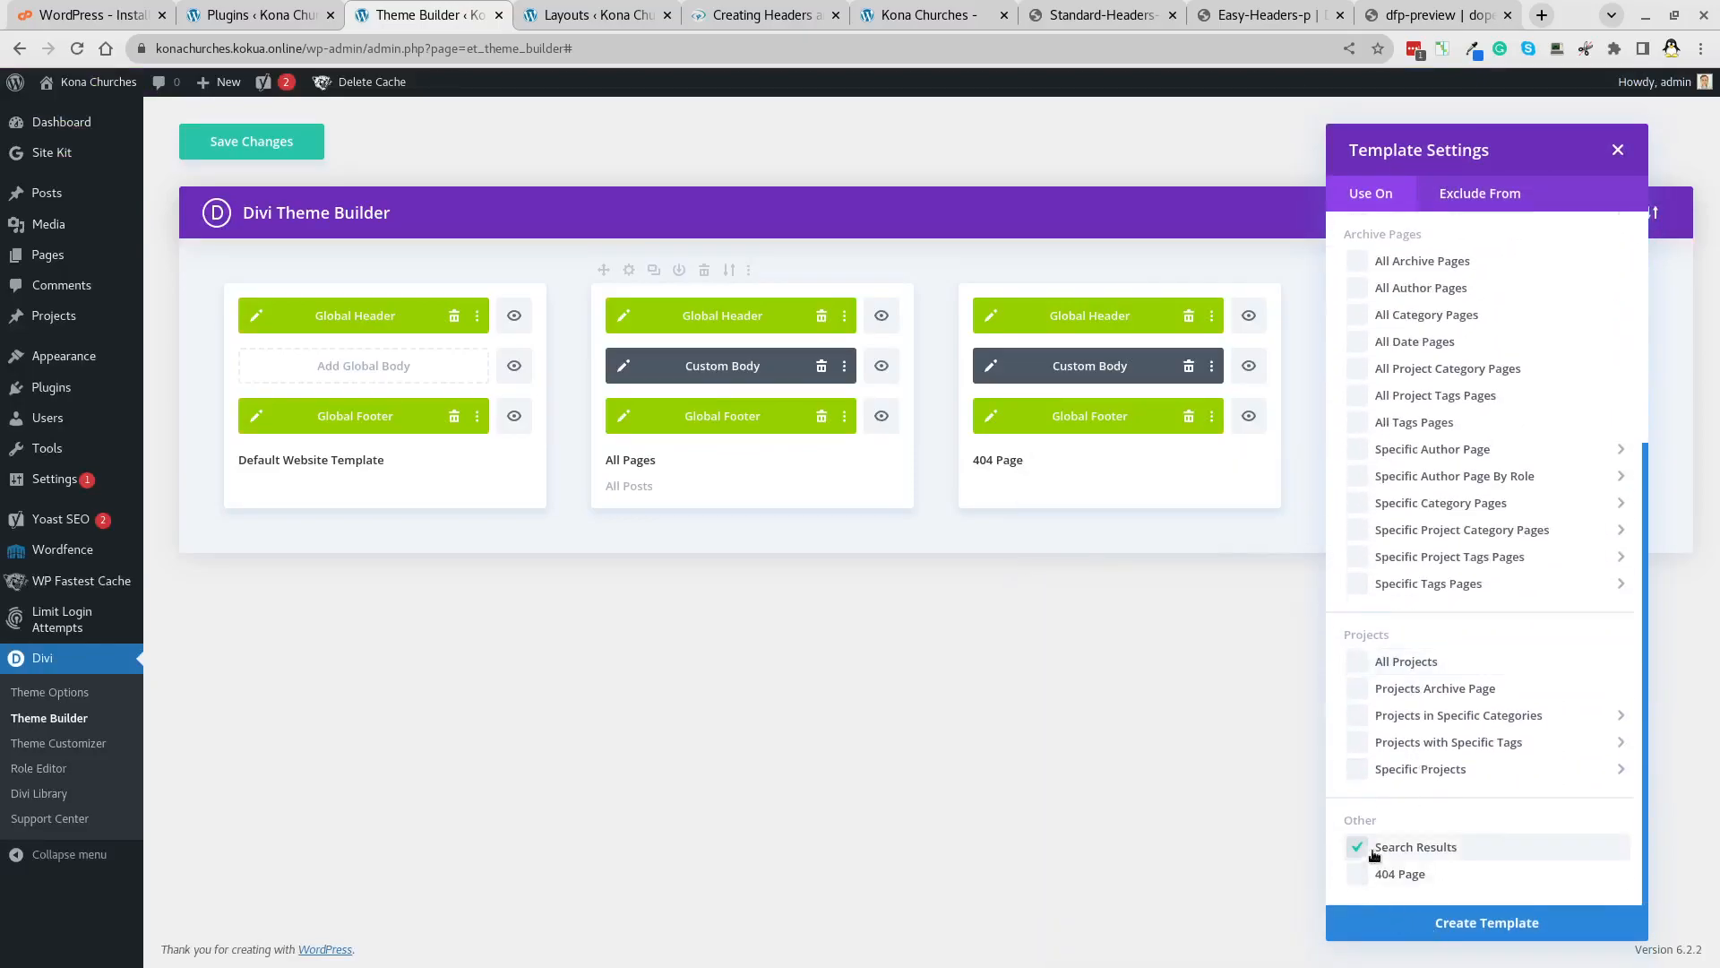
click(1488, 934)
click(1425, 376)
click(1422, 380)
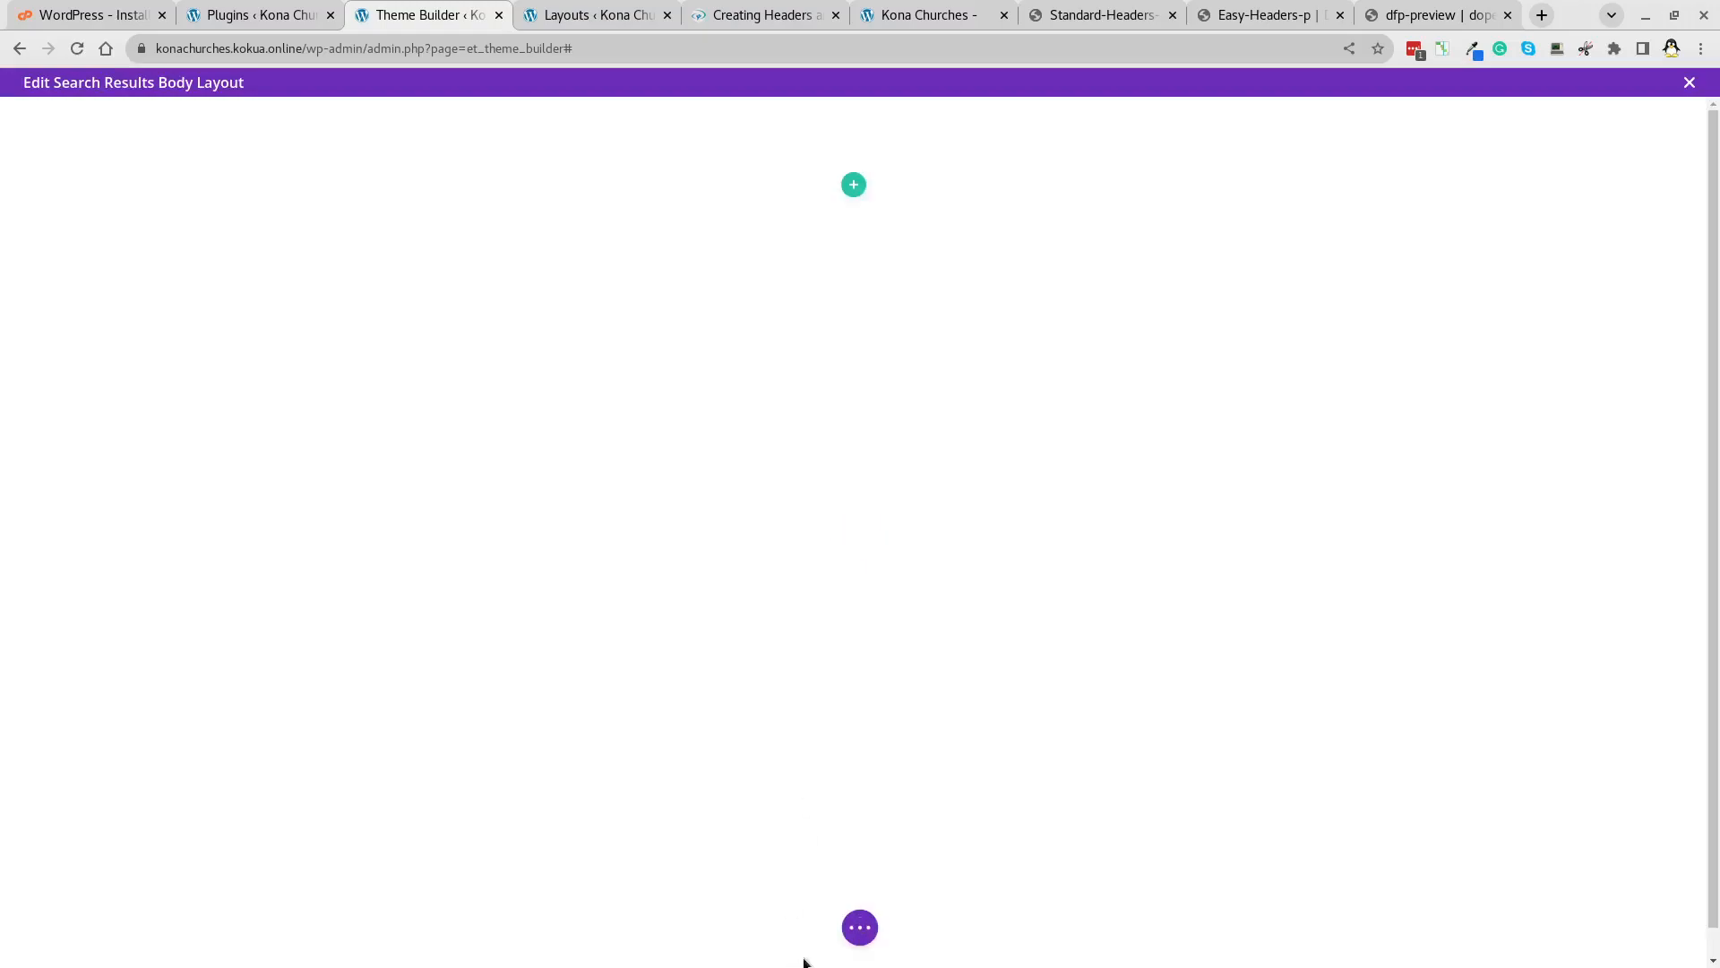
Import ywam search.json from the _DIVI folder into the body and save it.
click(859, 928)
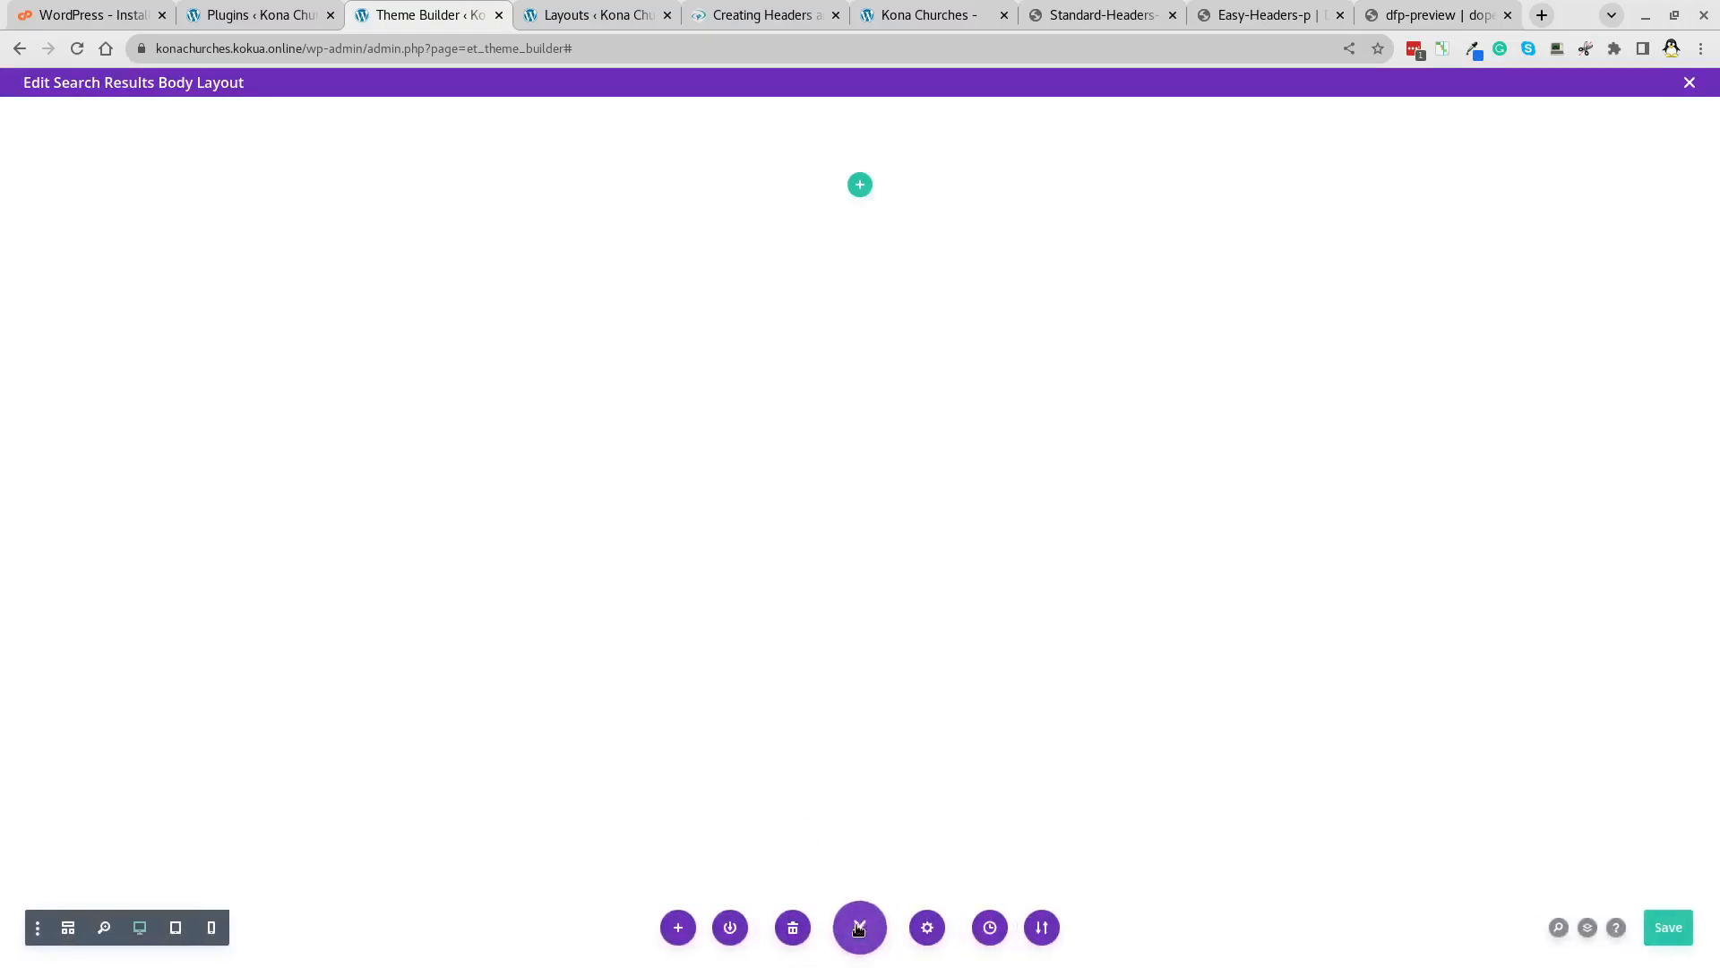
click(1040, 928)
click(996, 681)
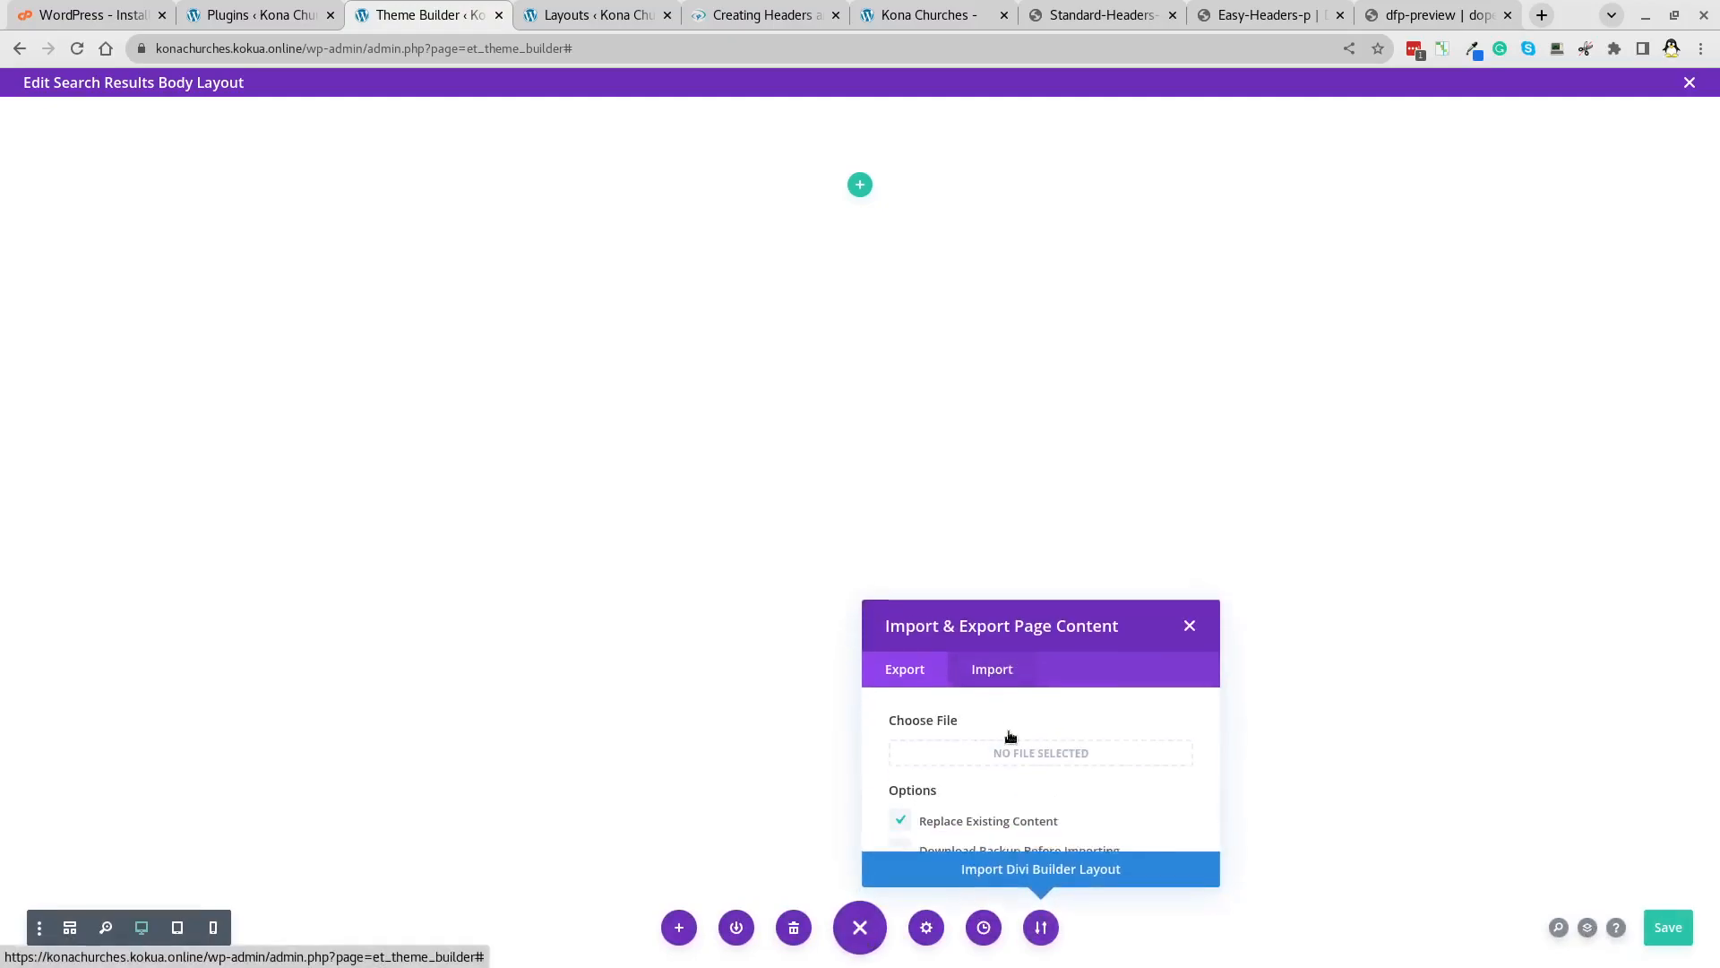
click(1022, 668)
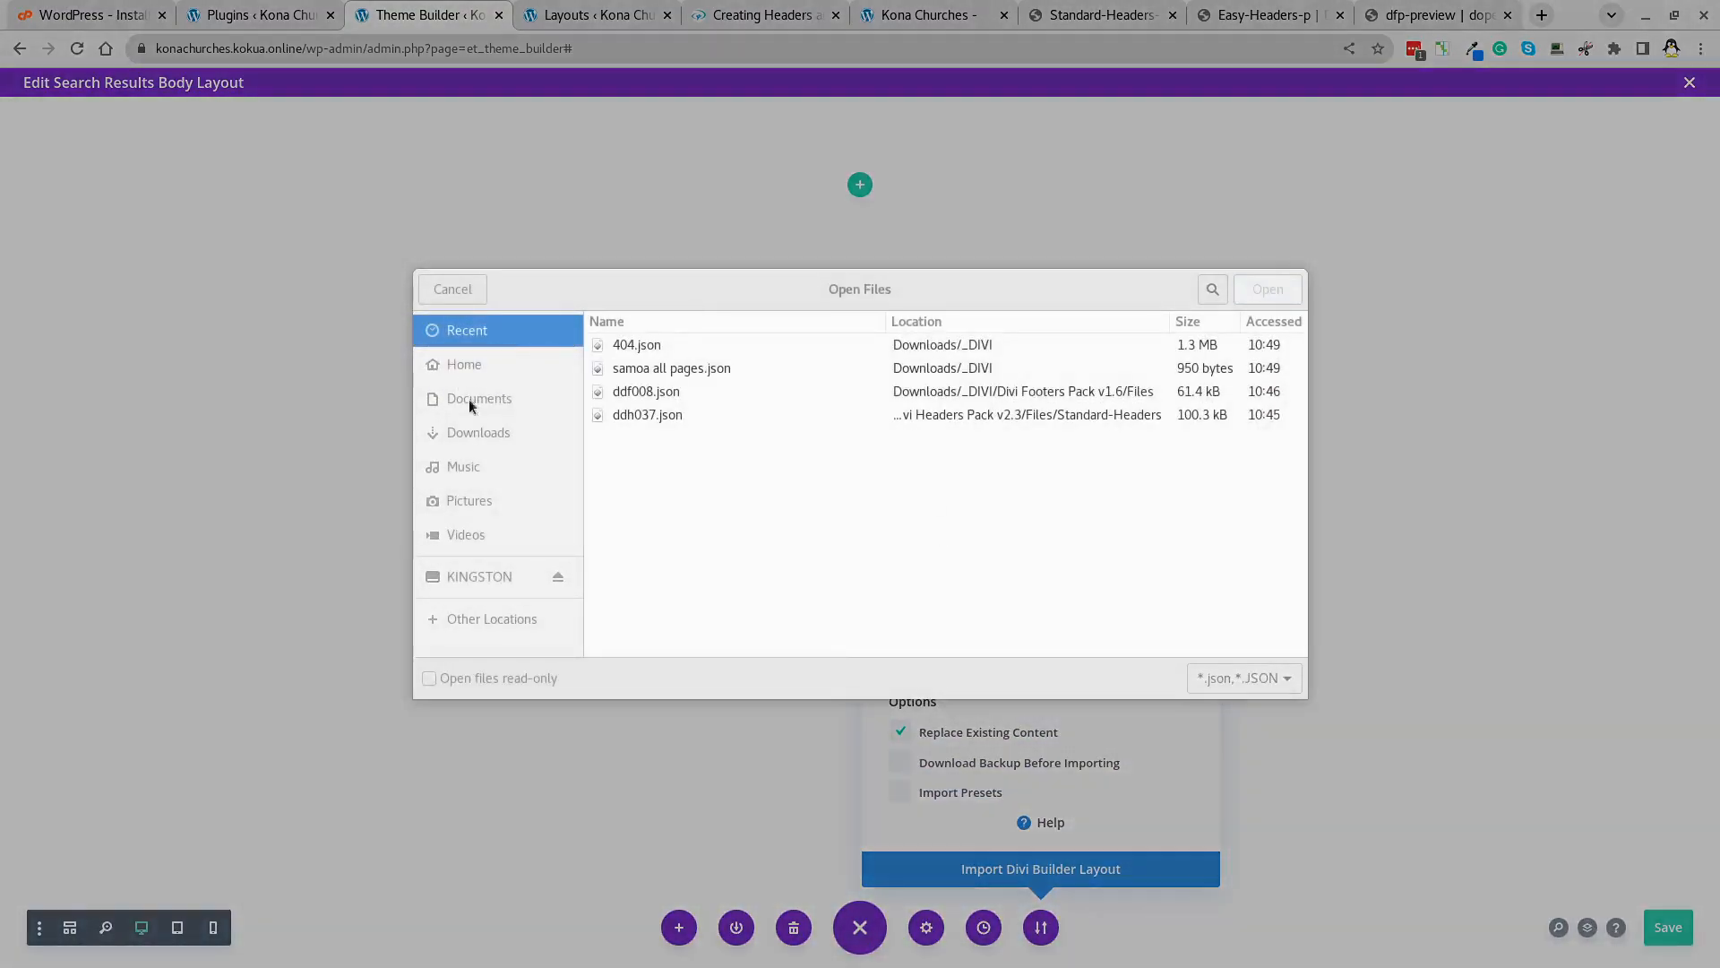
click(468, 435)
double_click(639, 434)
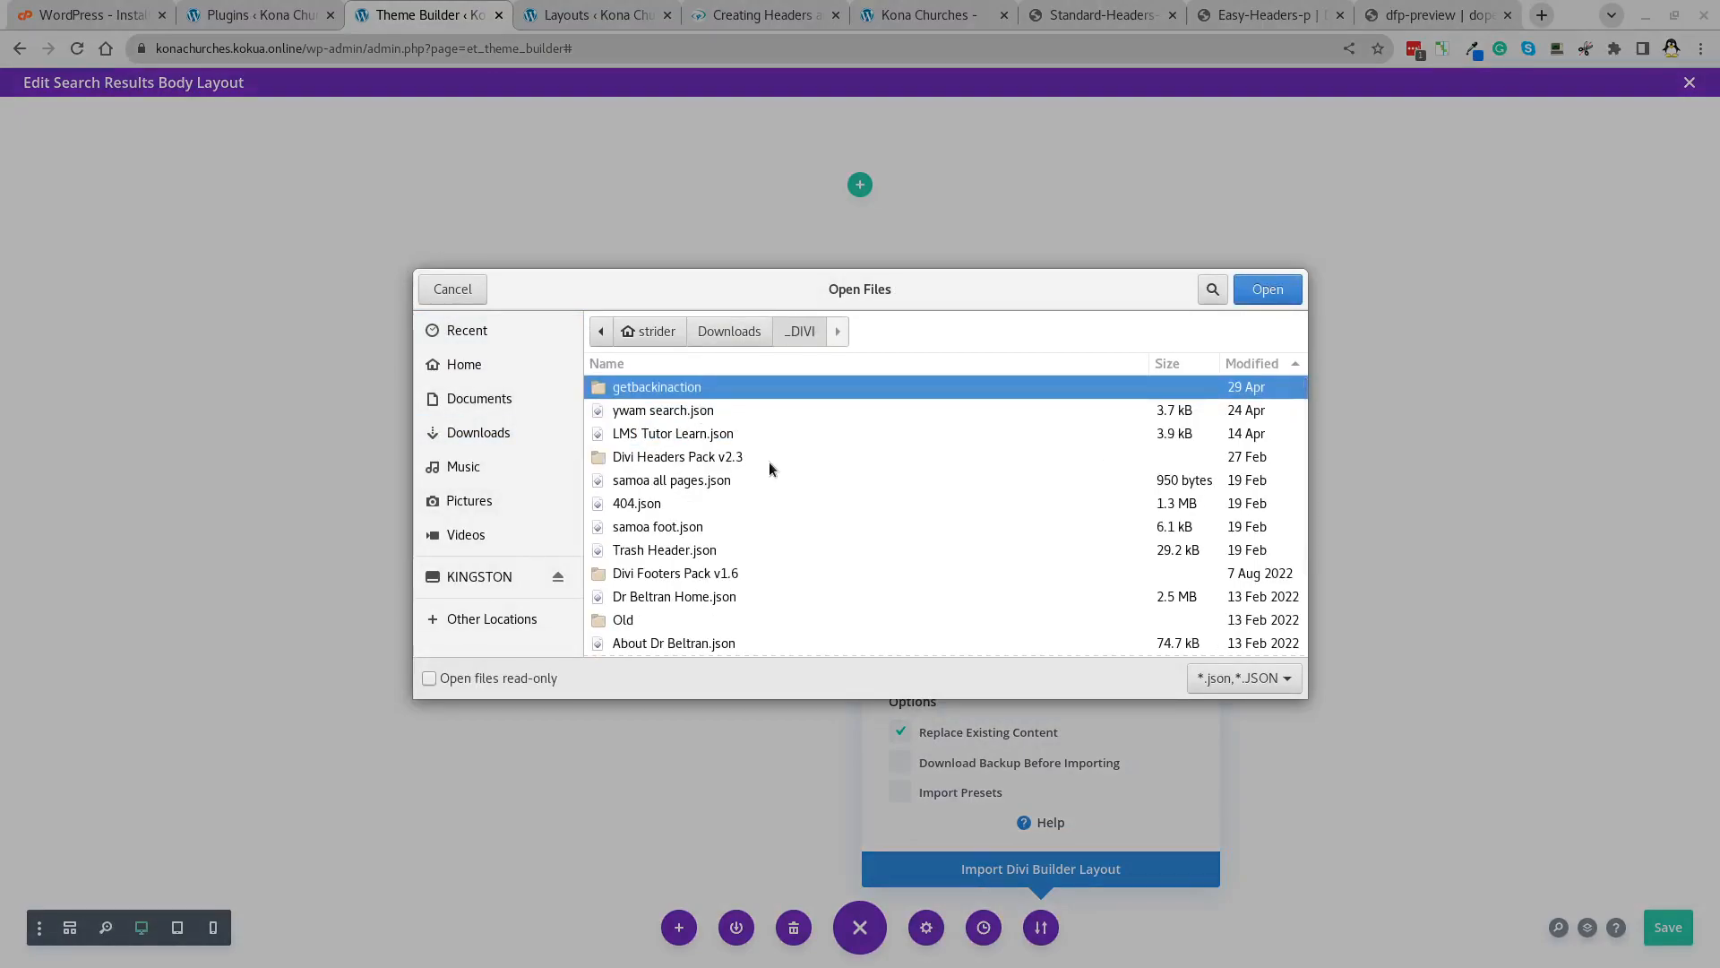
scroll(769, 463, down, 3)
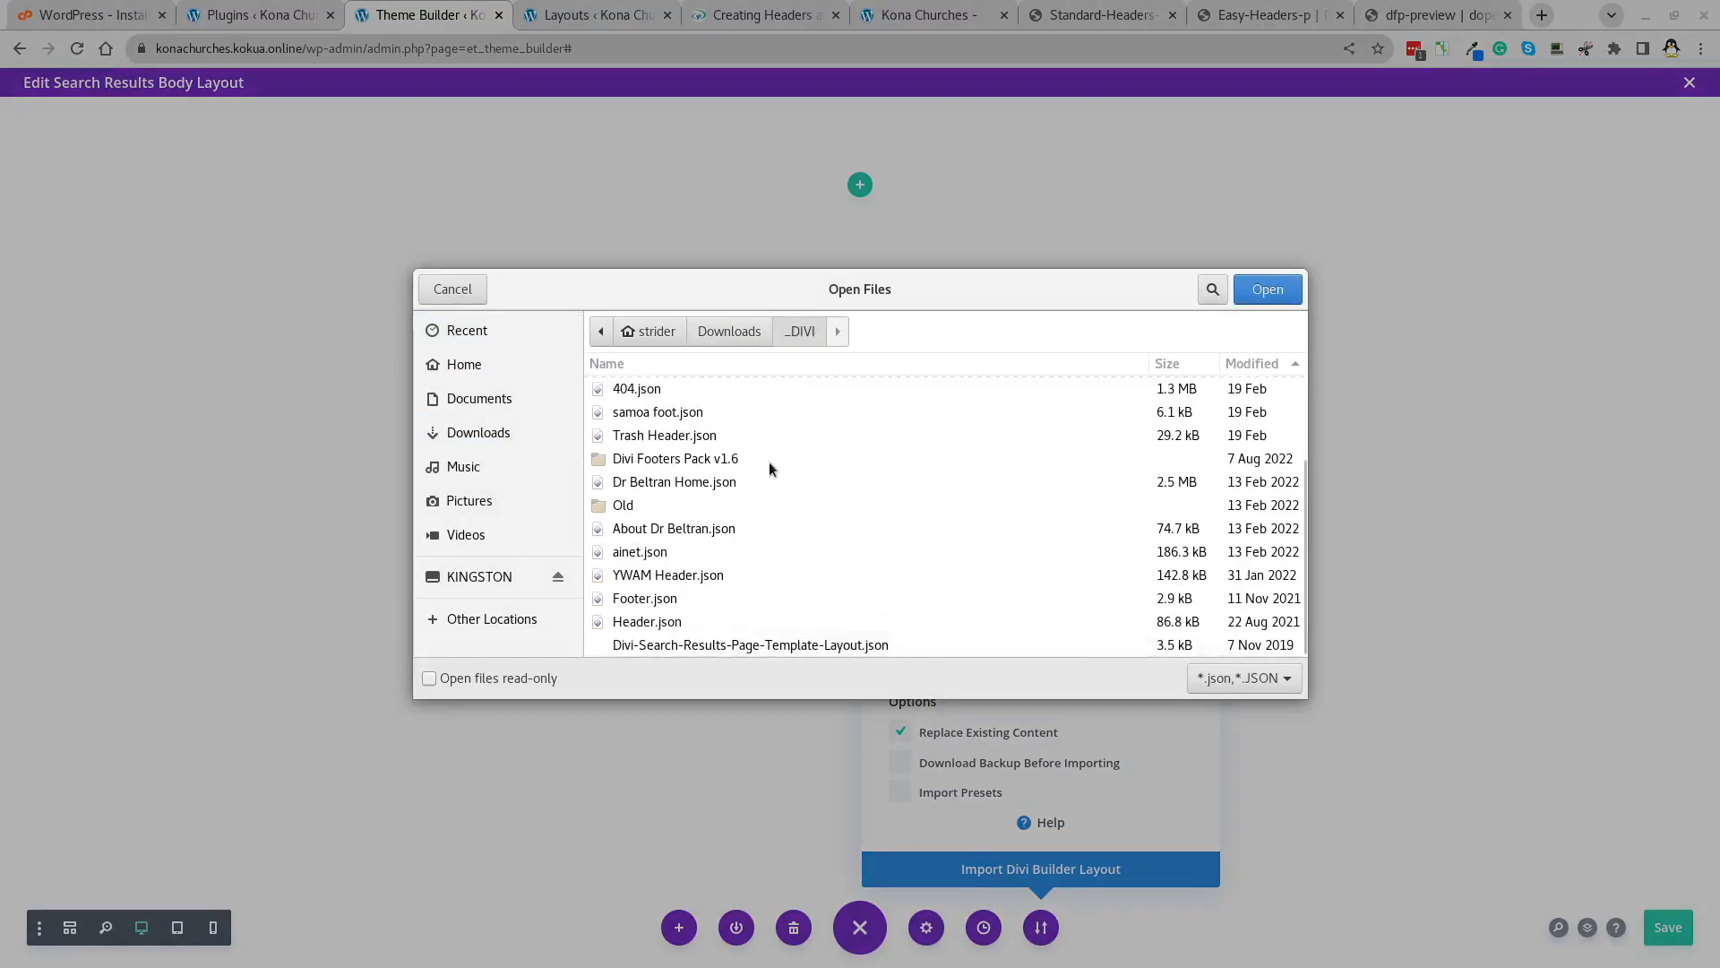
scroll(769, 461, up, 2)
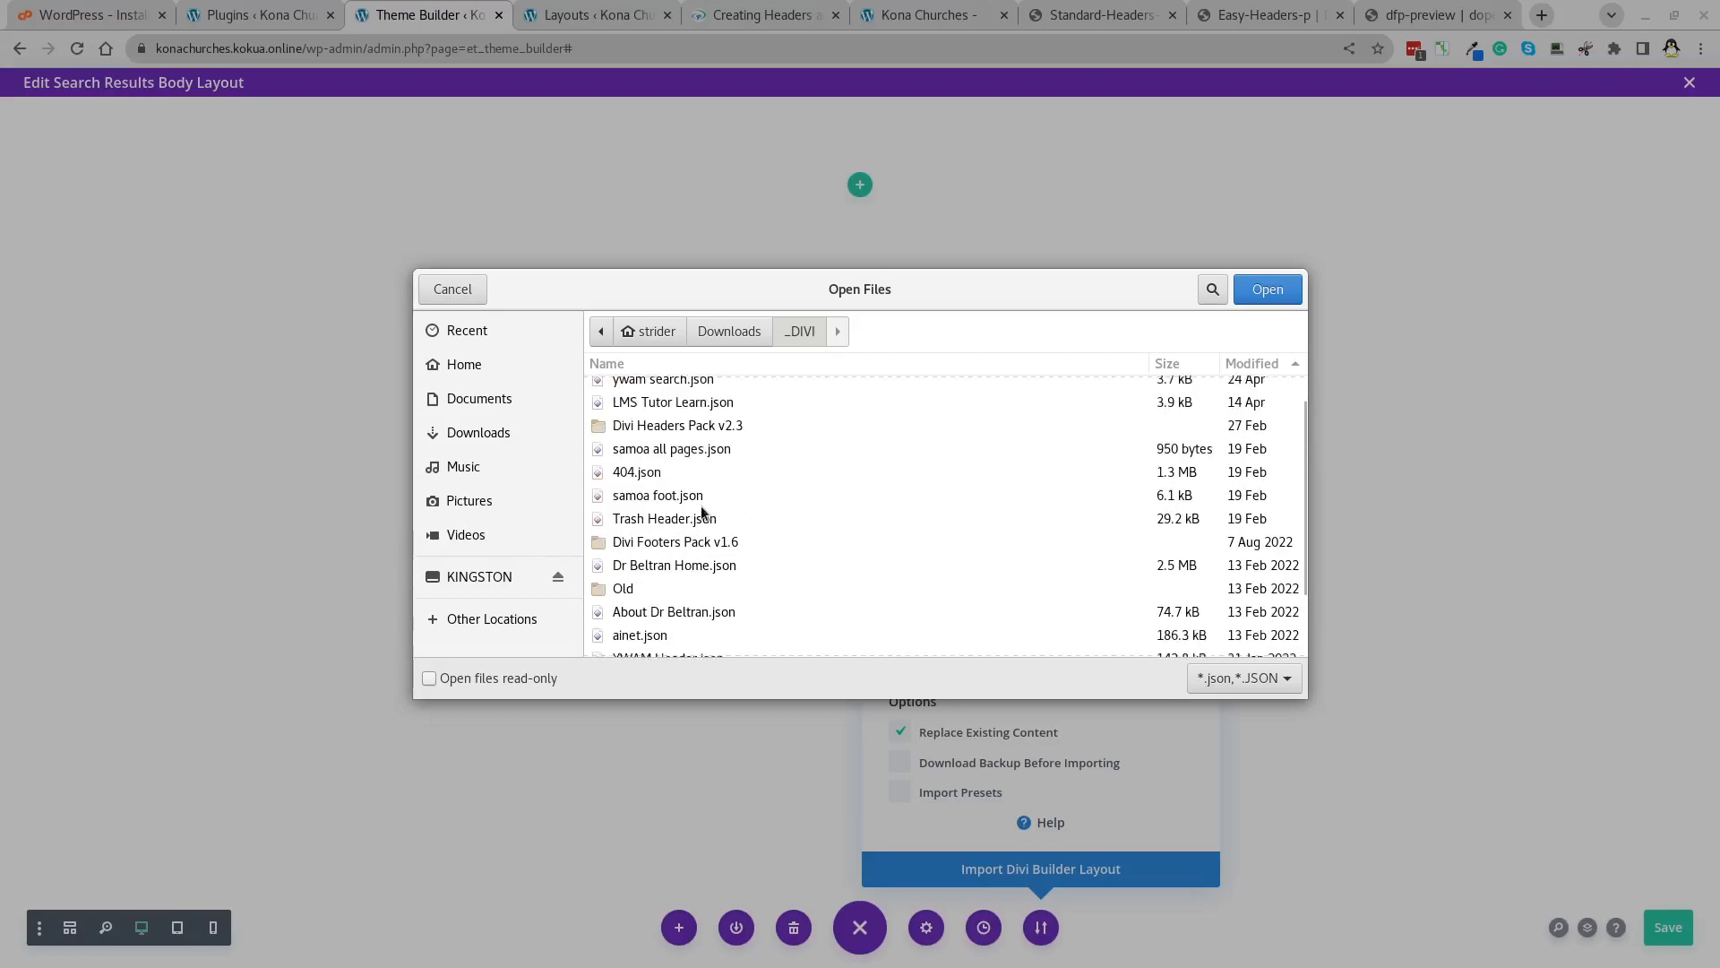
scroll(653, 499, up, 1)
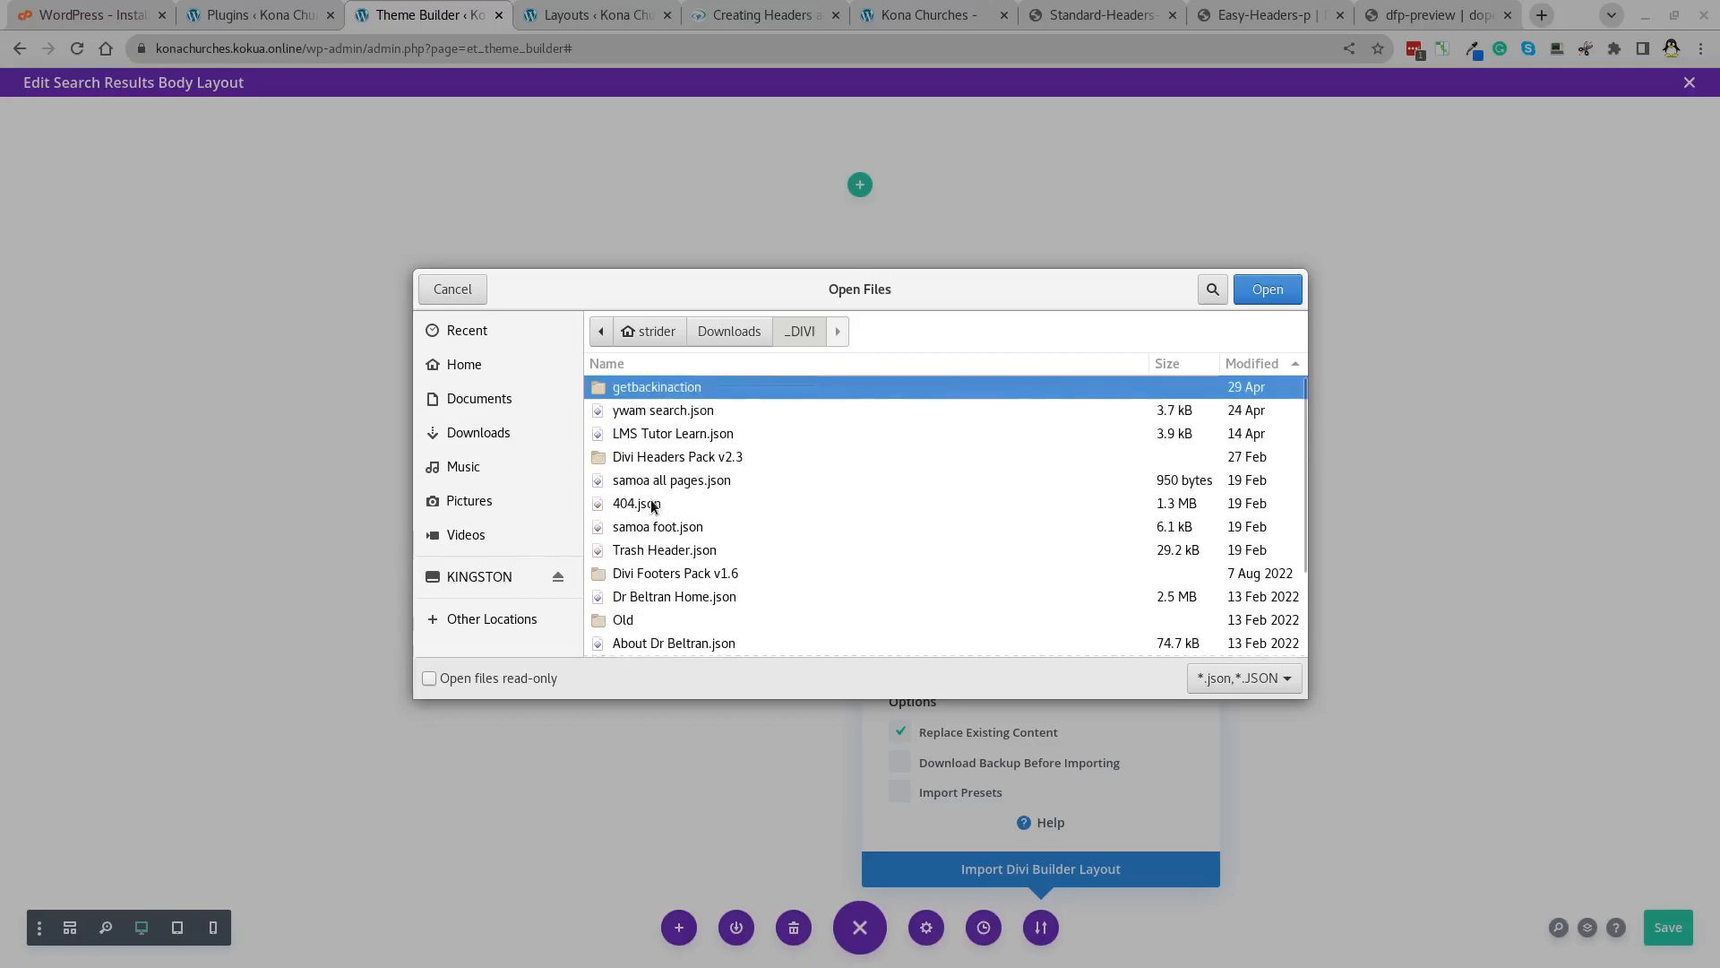
click(660, 412)
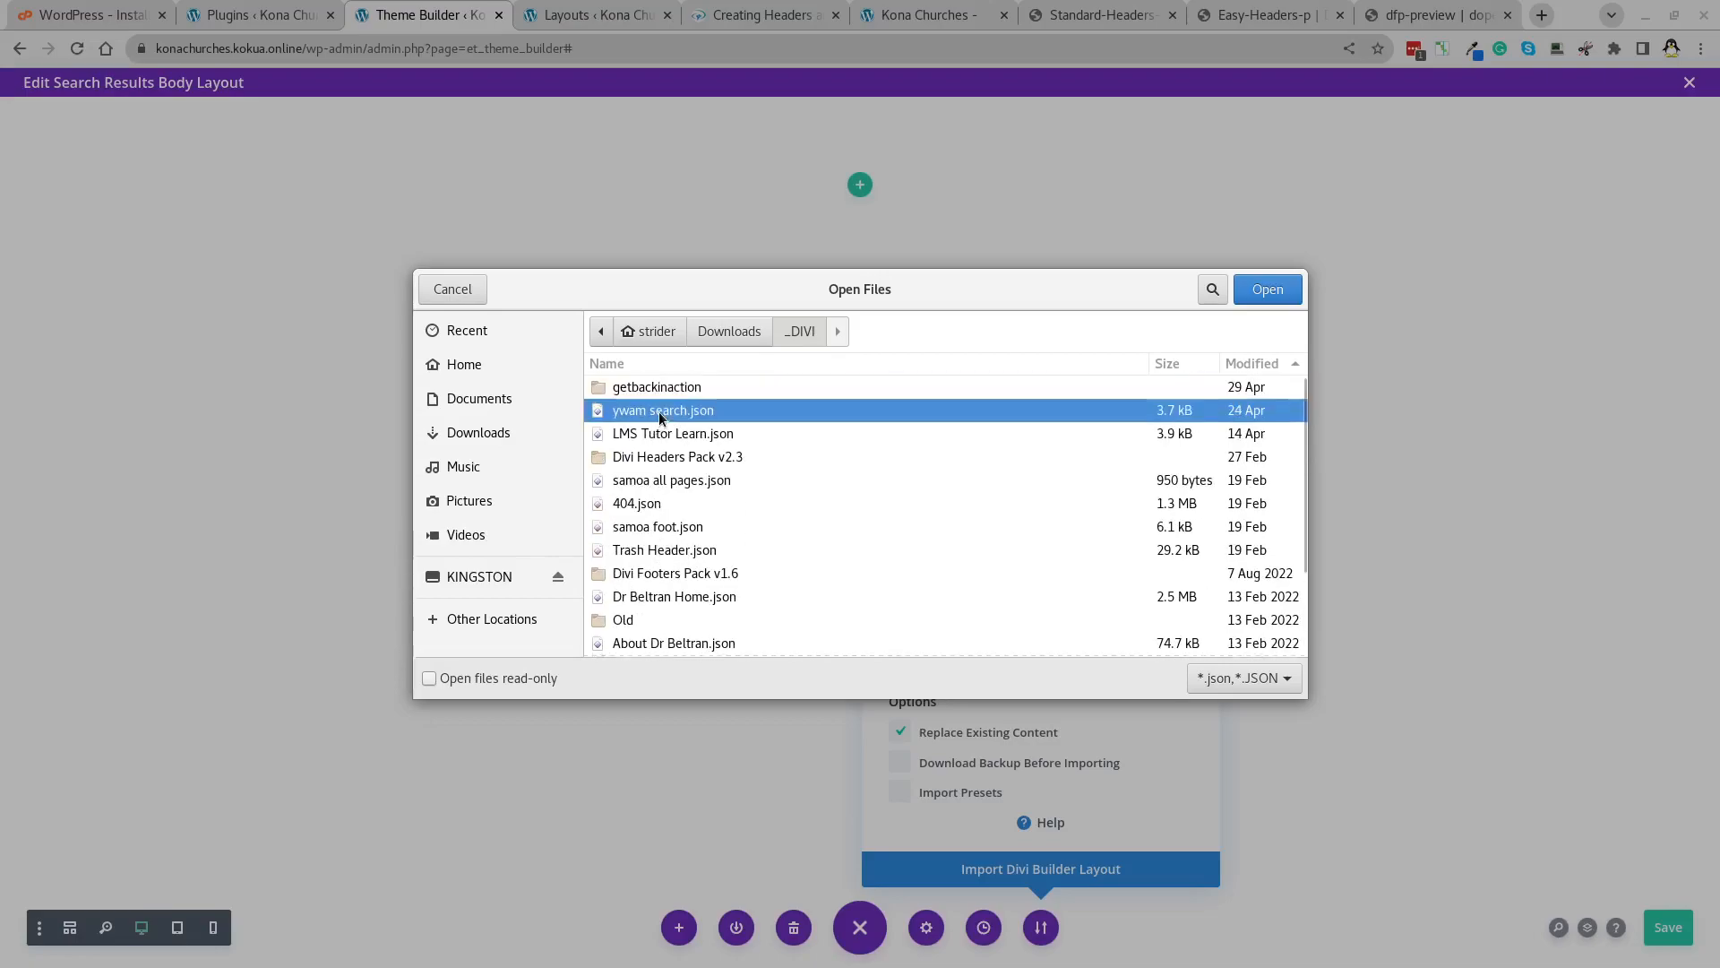
click(1267, 290)
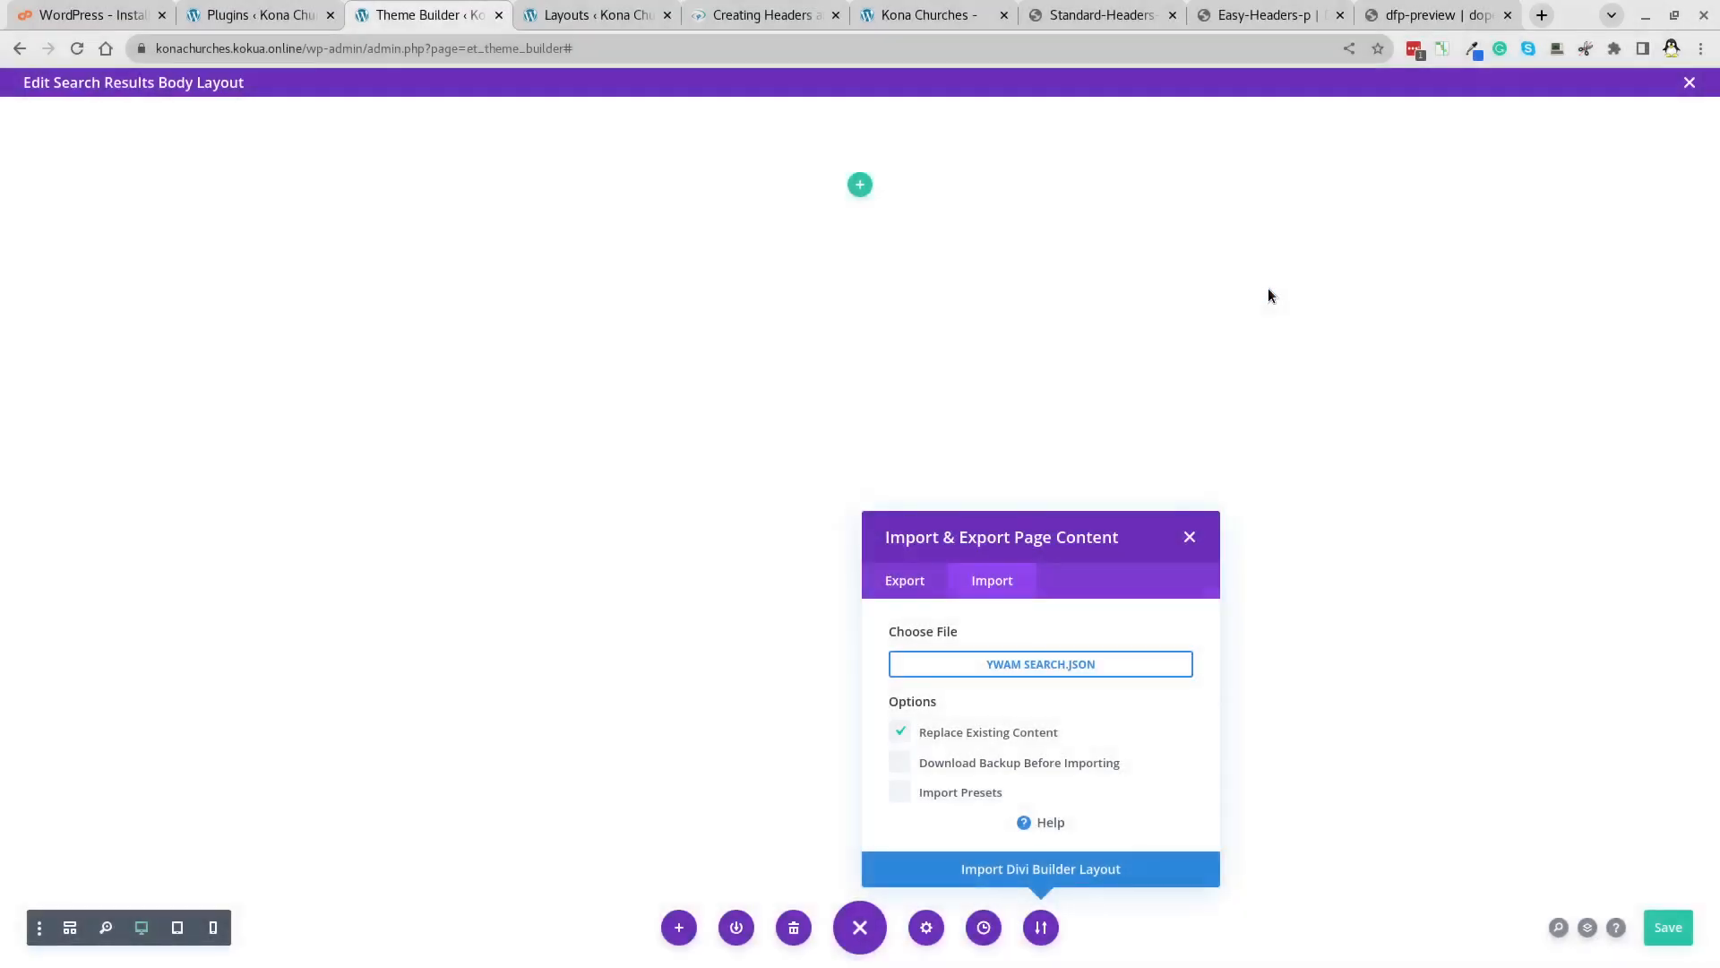
click(1056, 865)
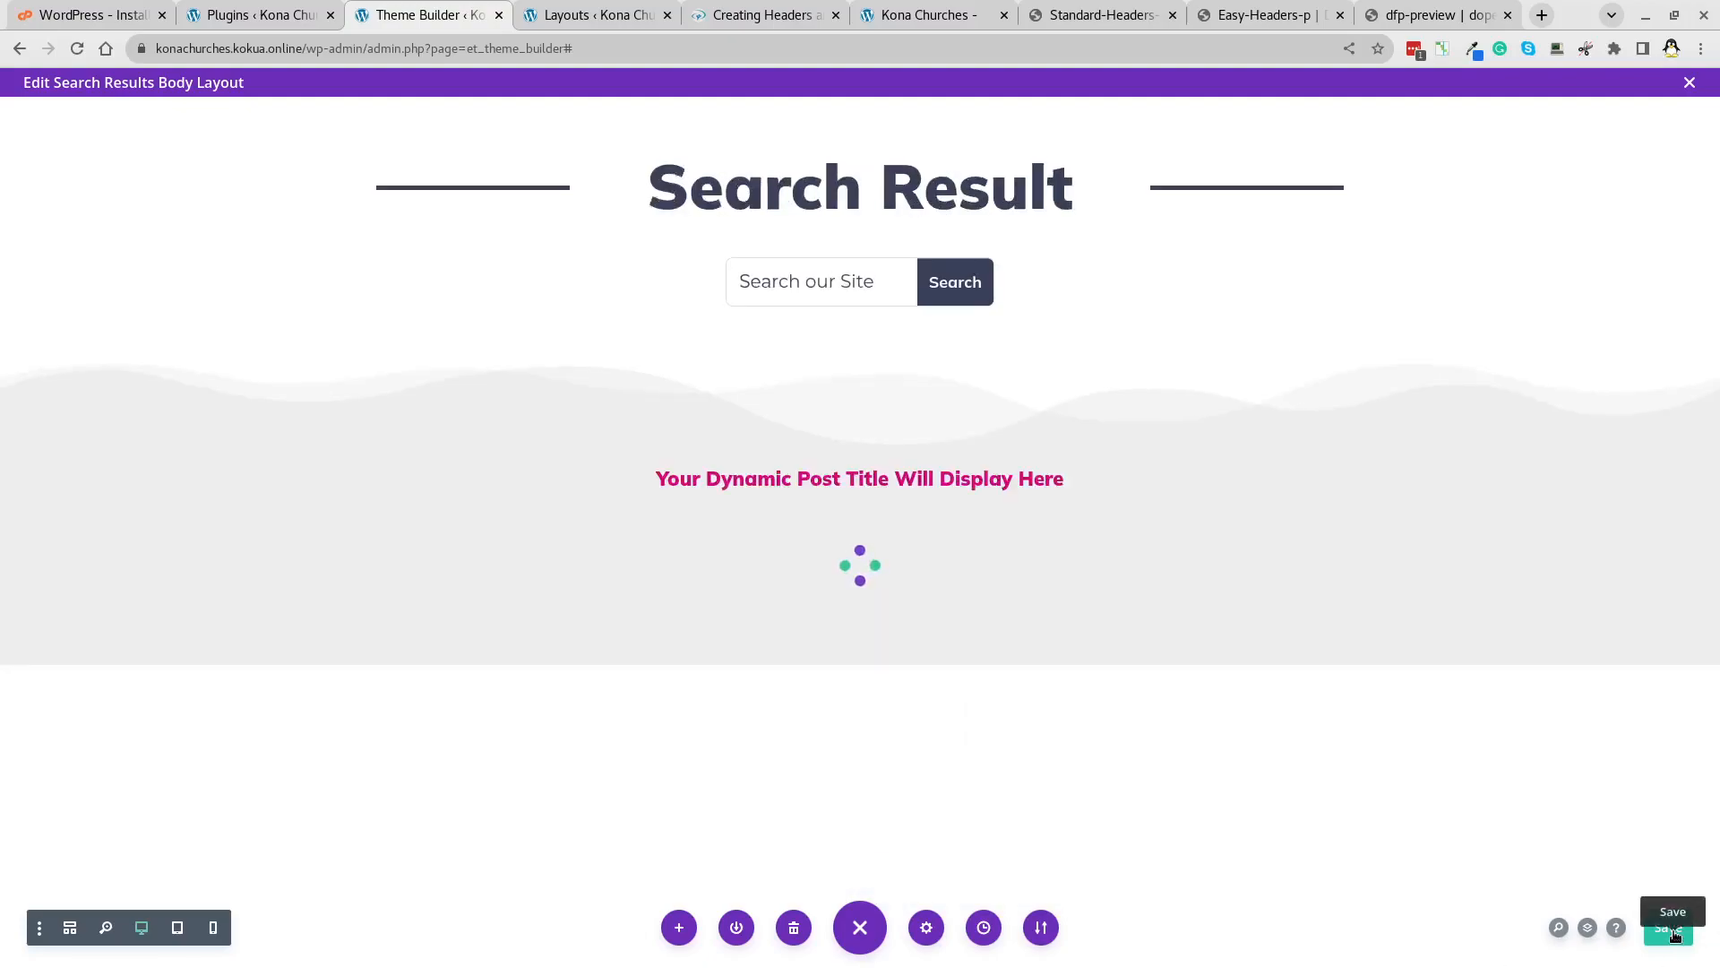
click(1672, 931)
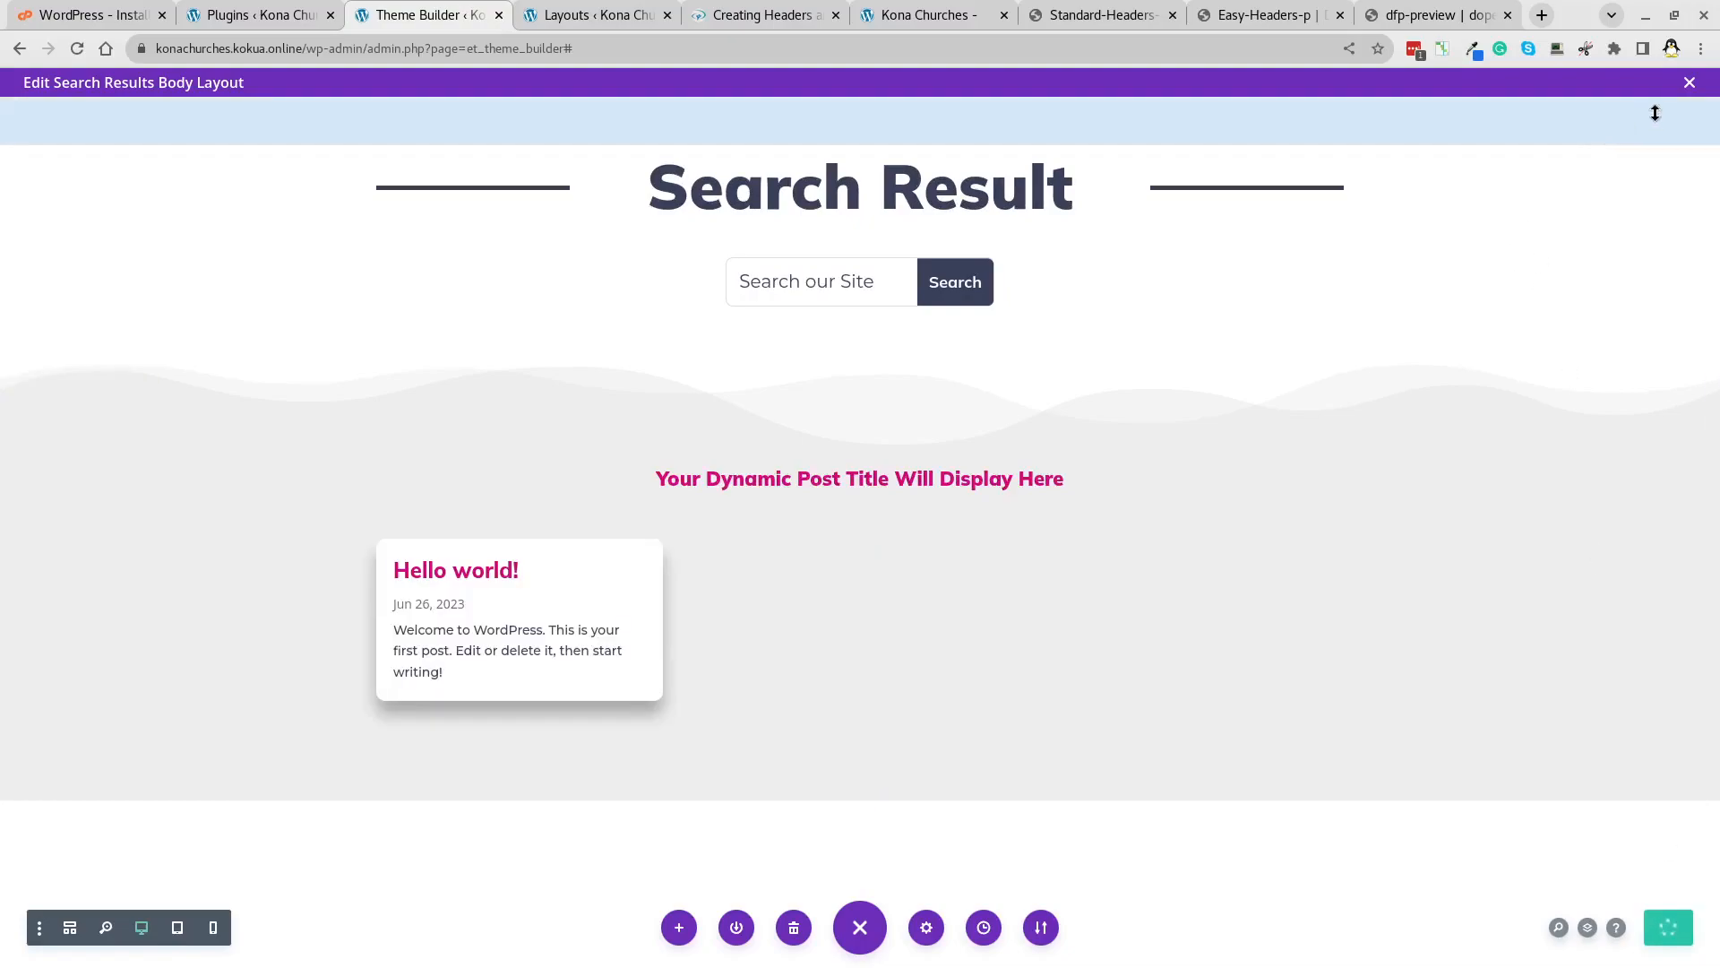
Close the body builder and move over to the Creating Headers tab.
click(1690, 84)
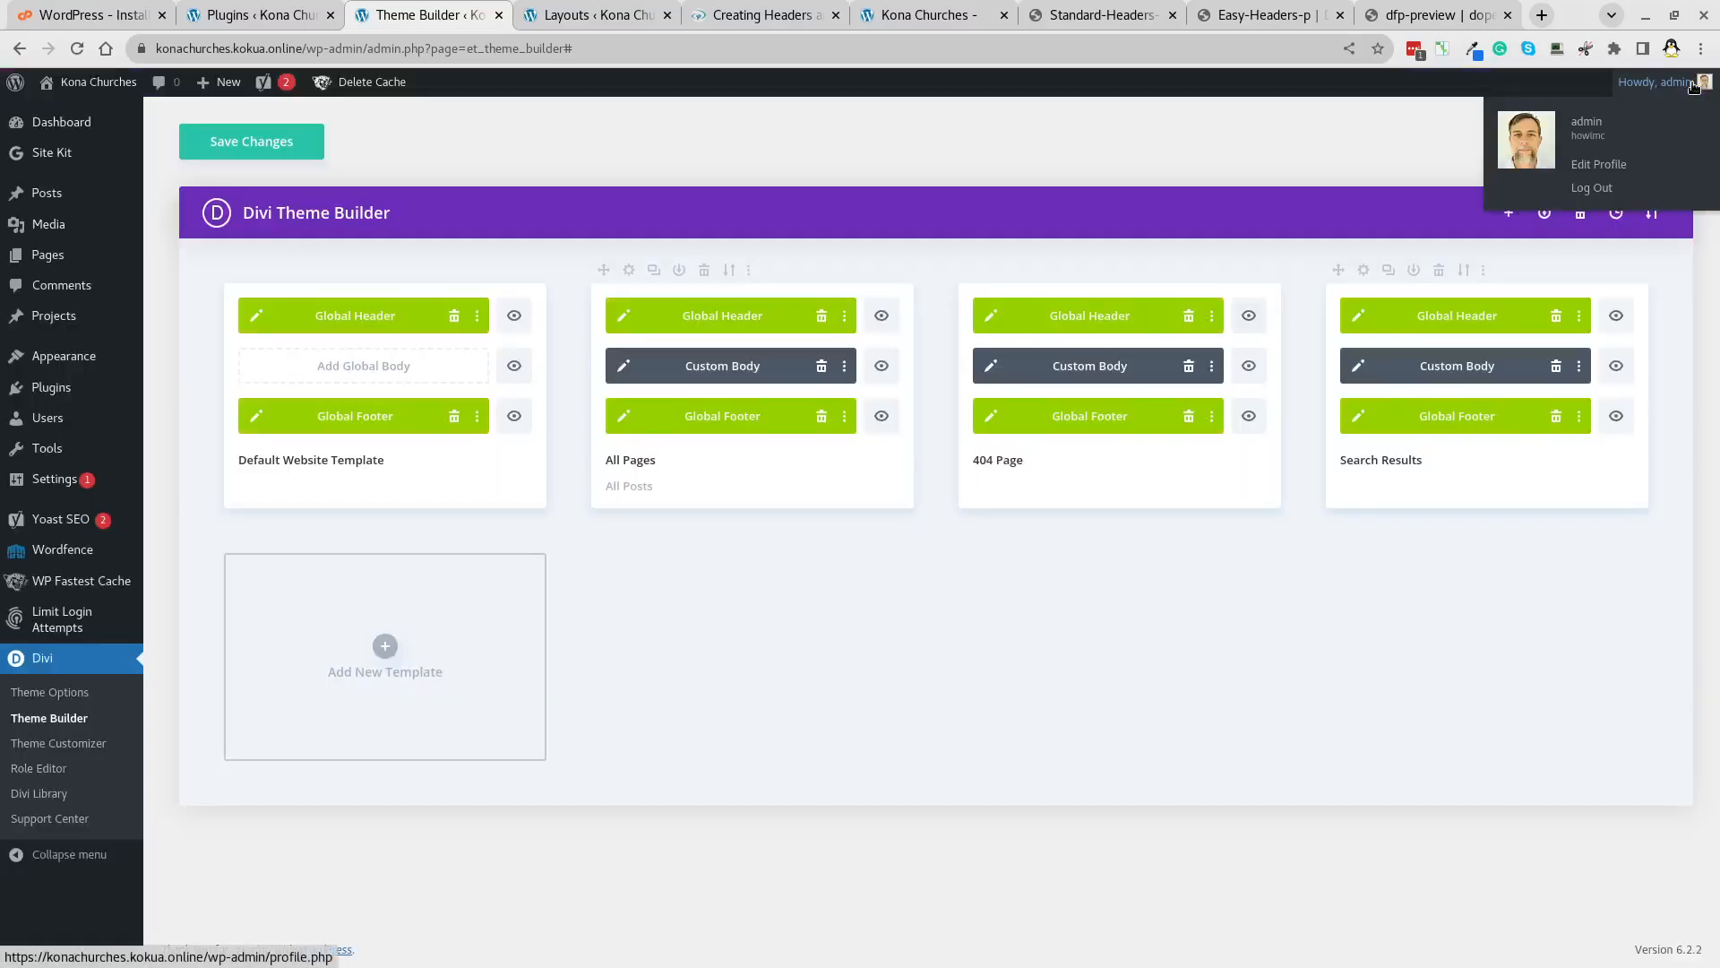
click(609, 16)
click(739, 16)
Reload the live Kona Churches site, then start a new page via Pages > Add New.
click(901, 18)
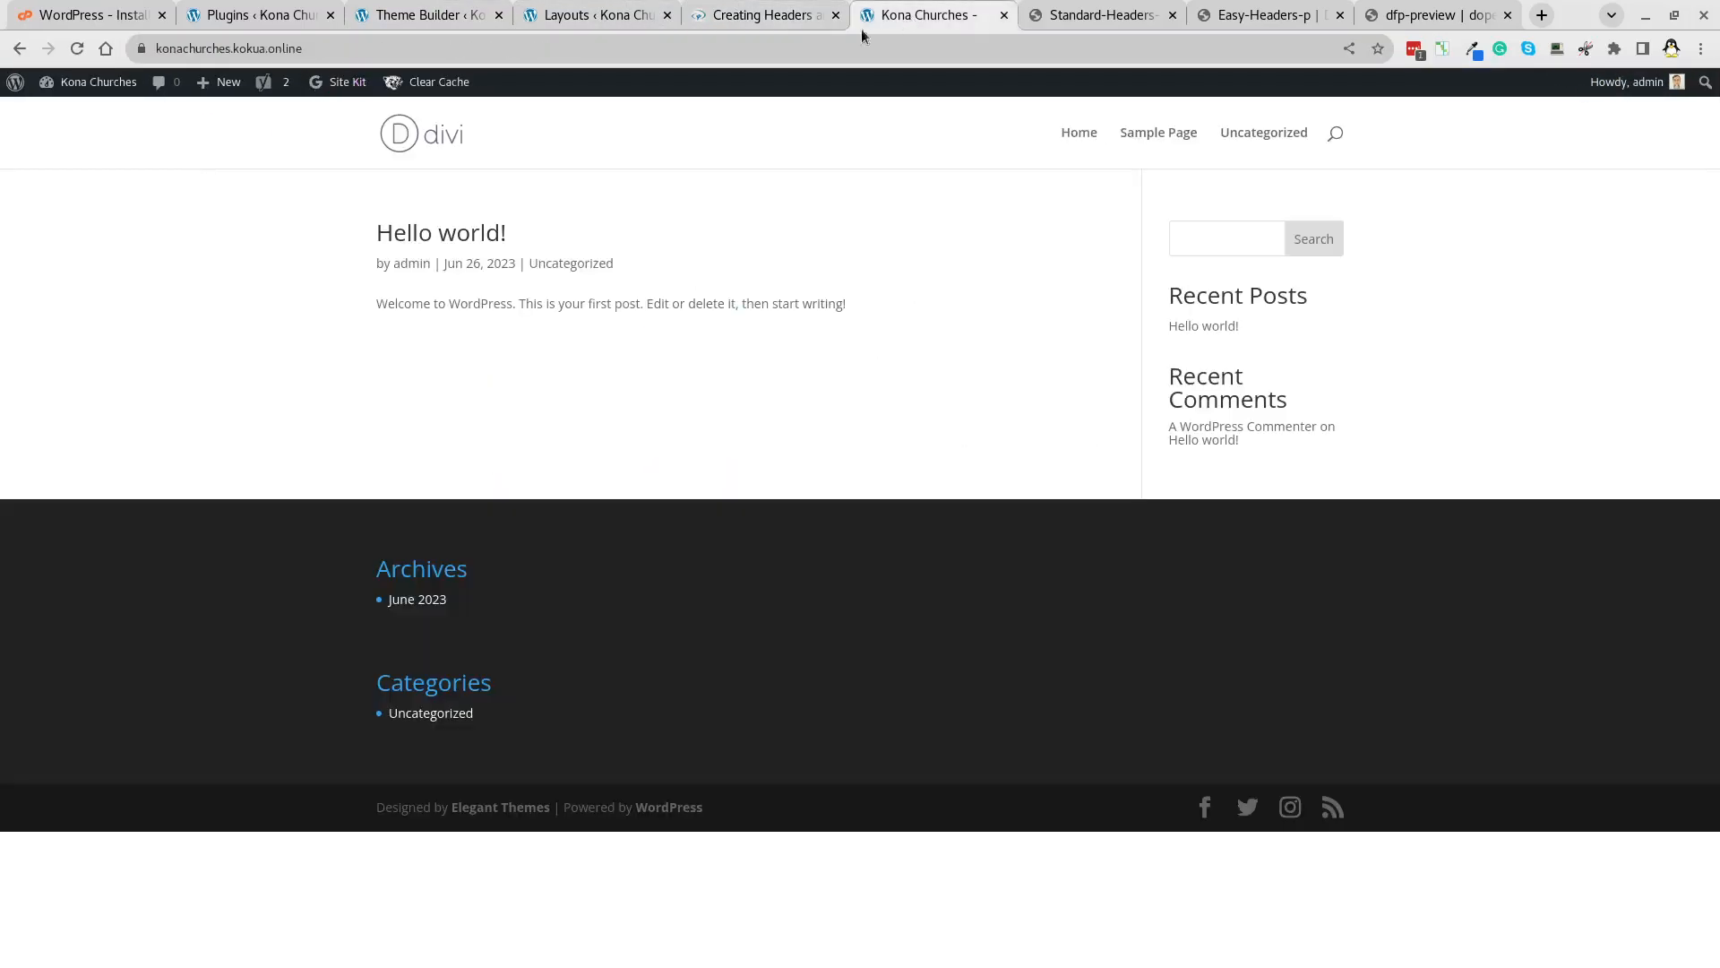
key(F5)
key(ctrl+2)
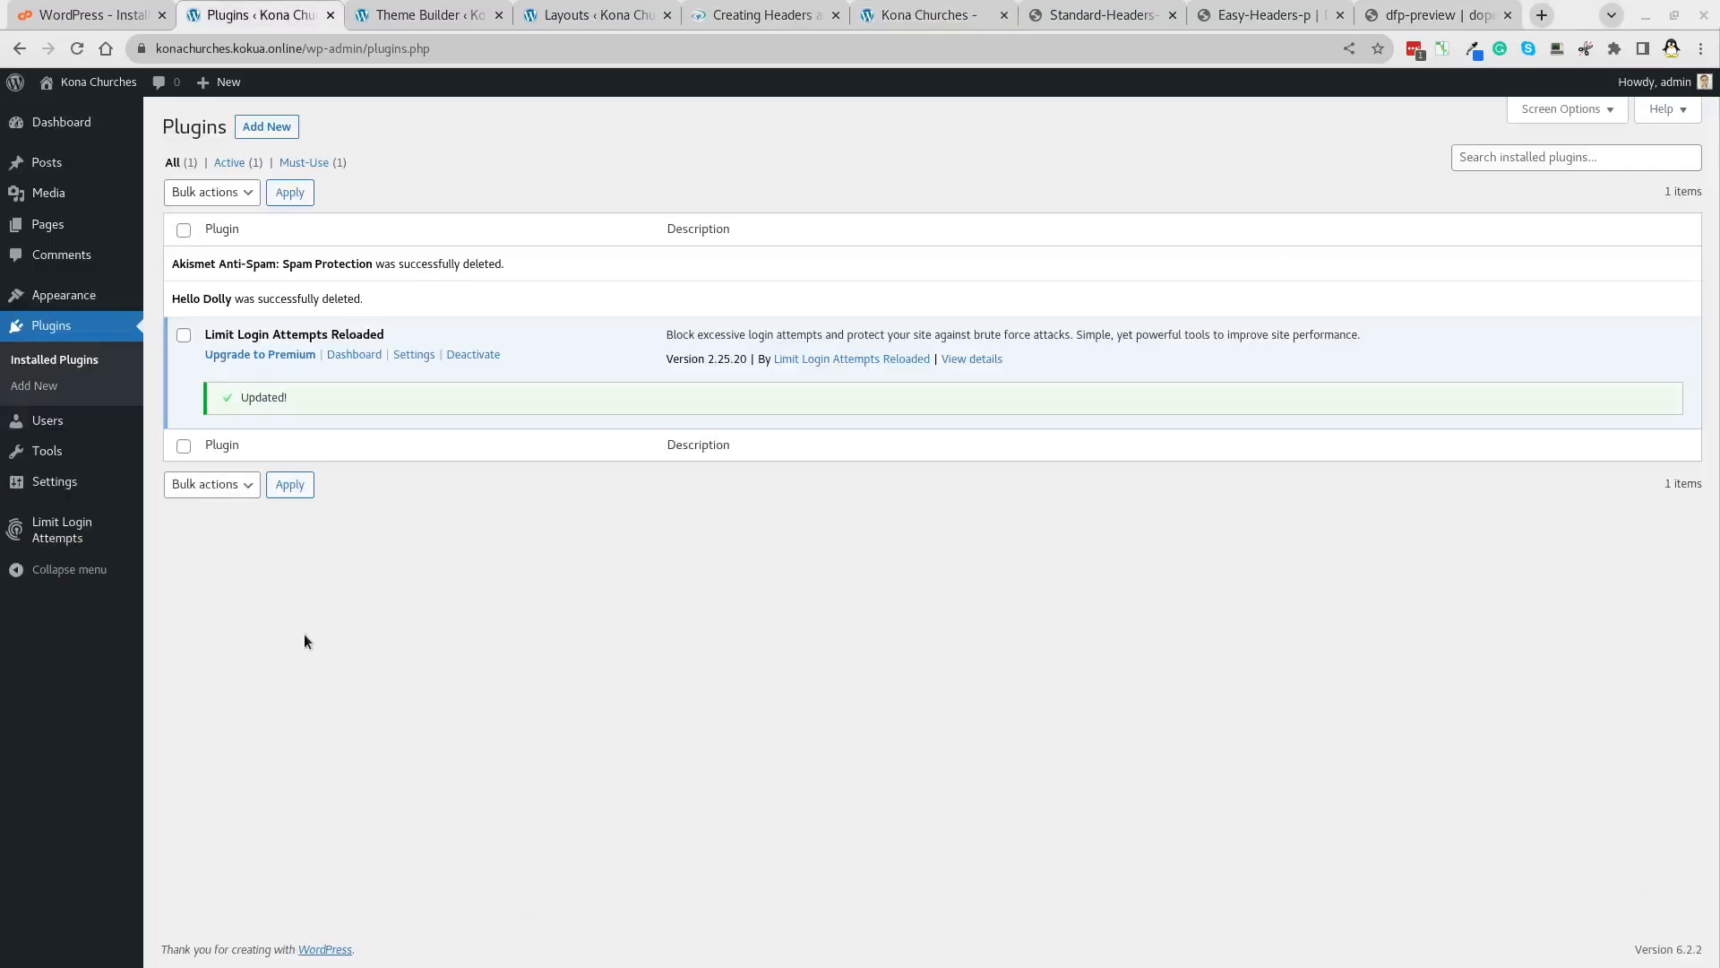
mouse_move(54, 225)
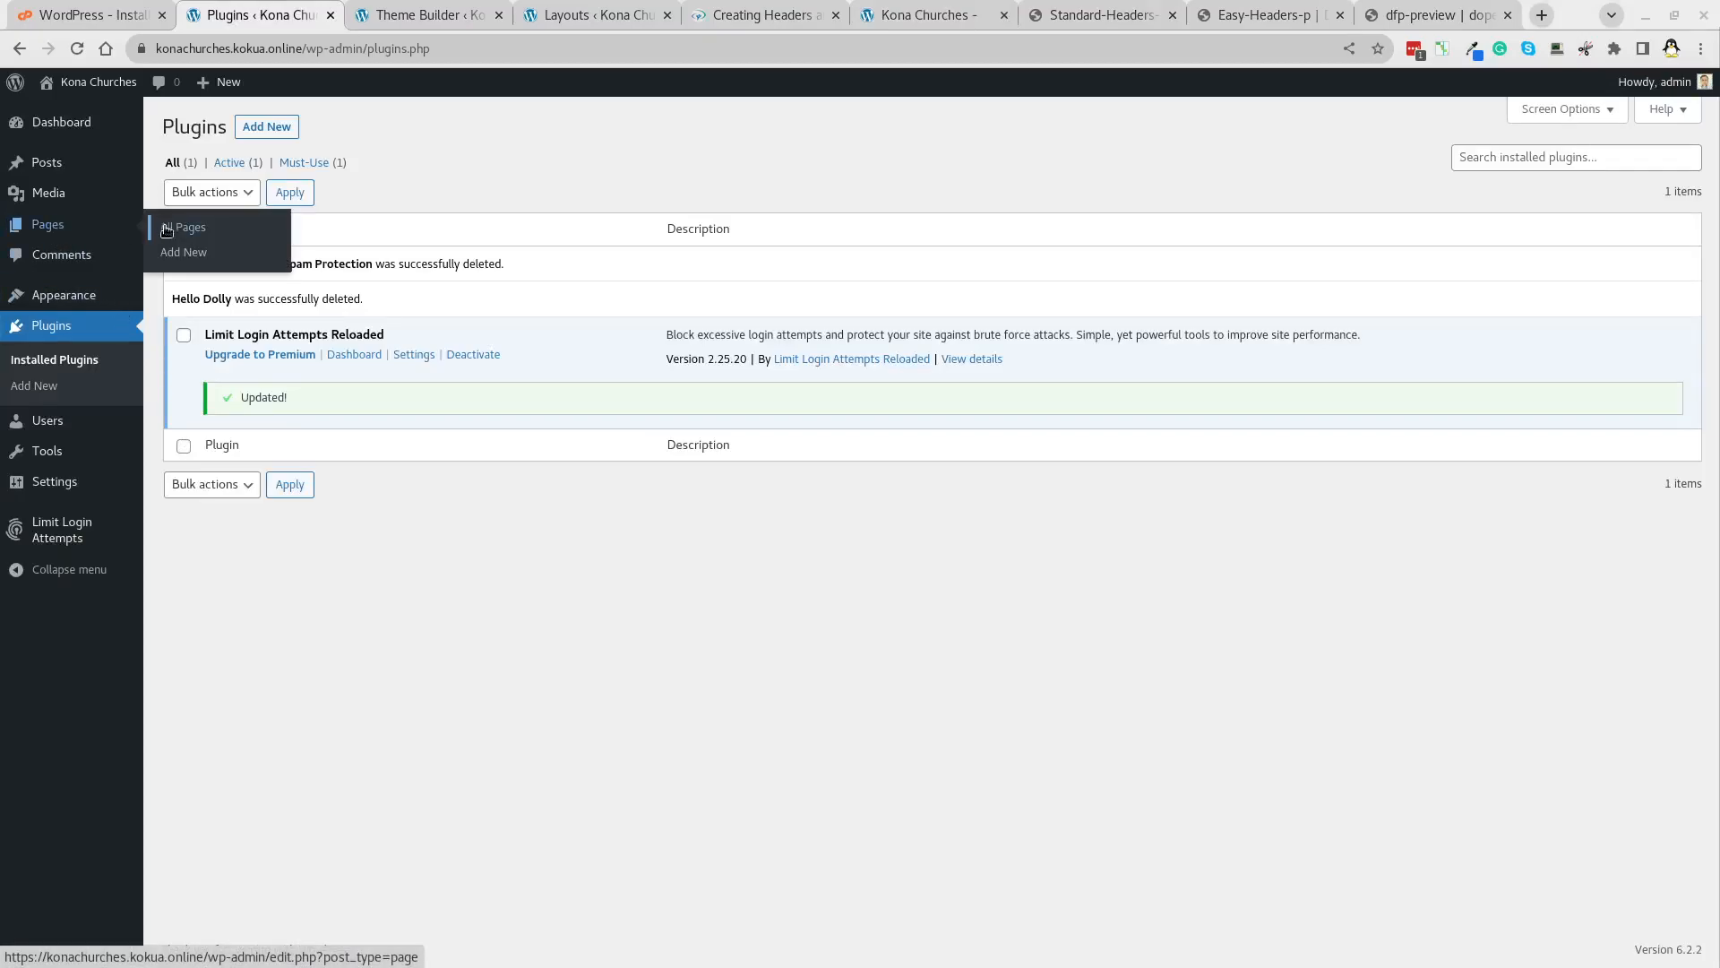
click(180, 254)
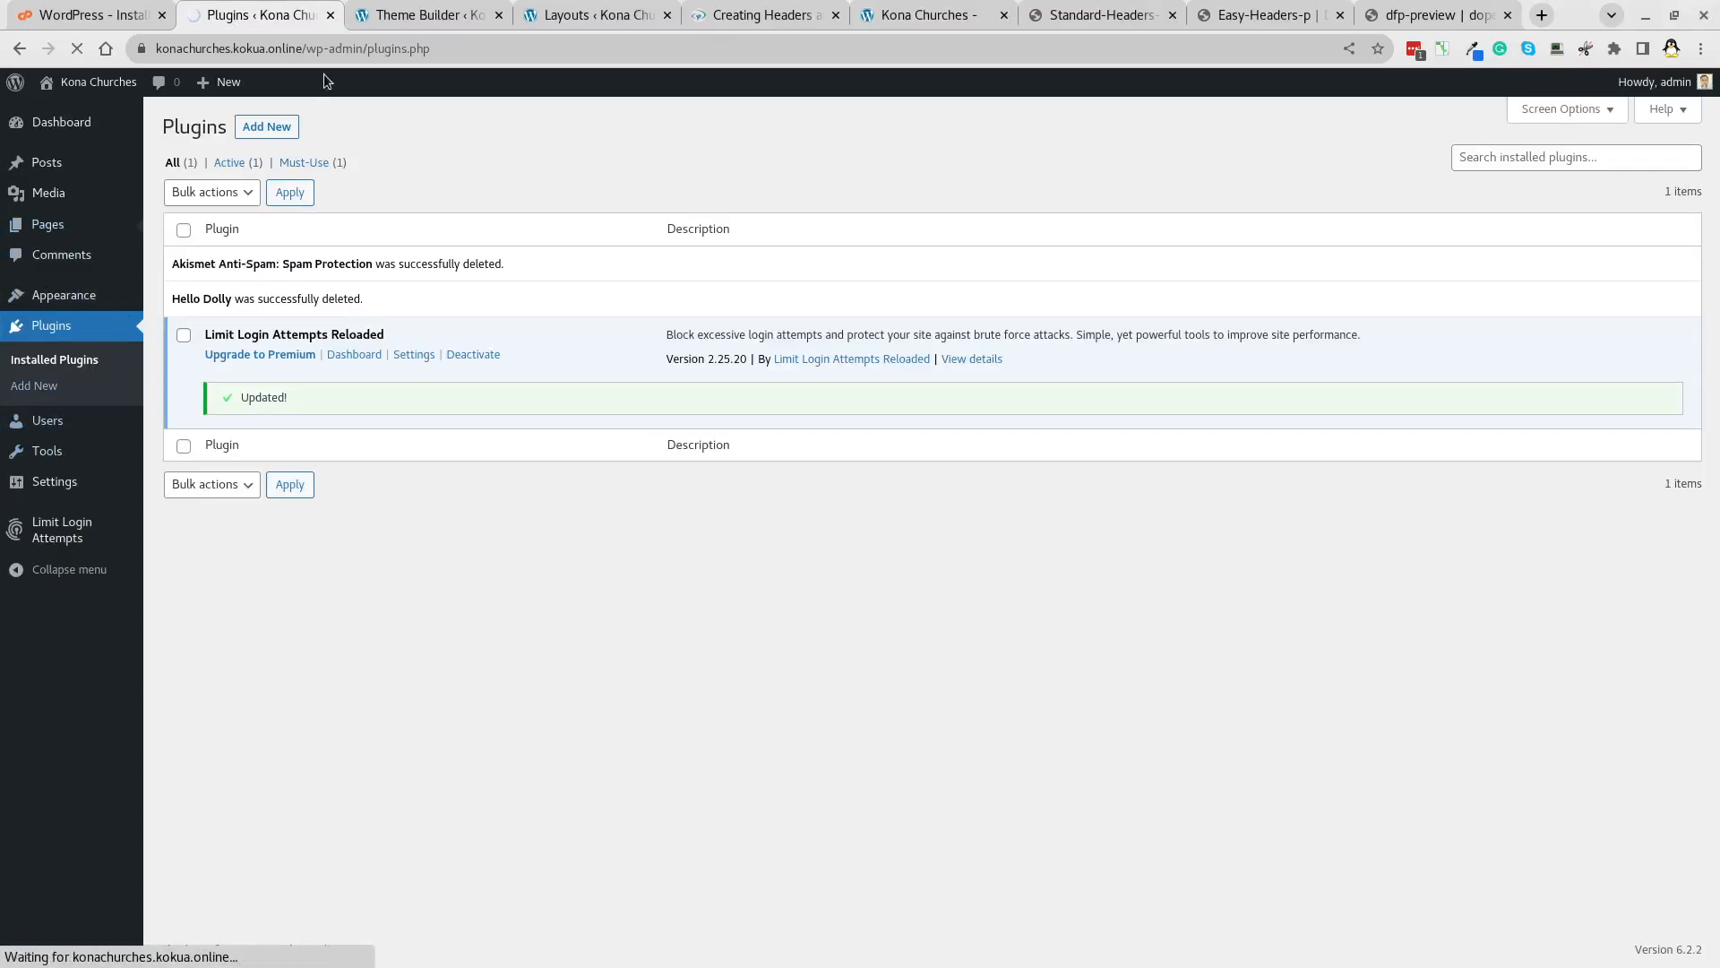
In the Theme Builder, stay on the page and save the template changes.
click(421, 17)
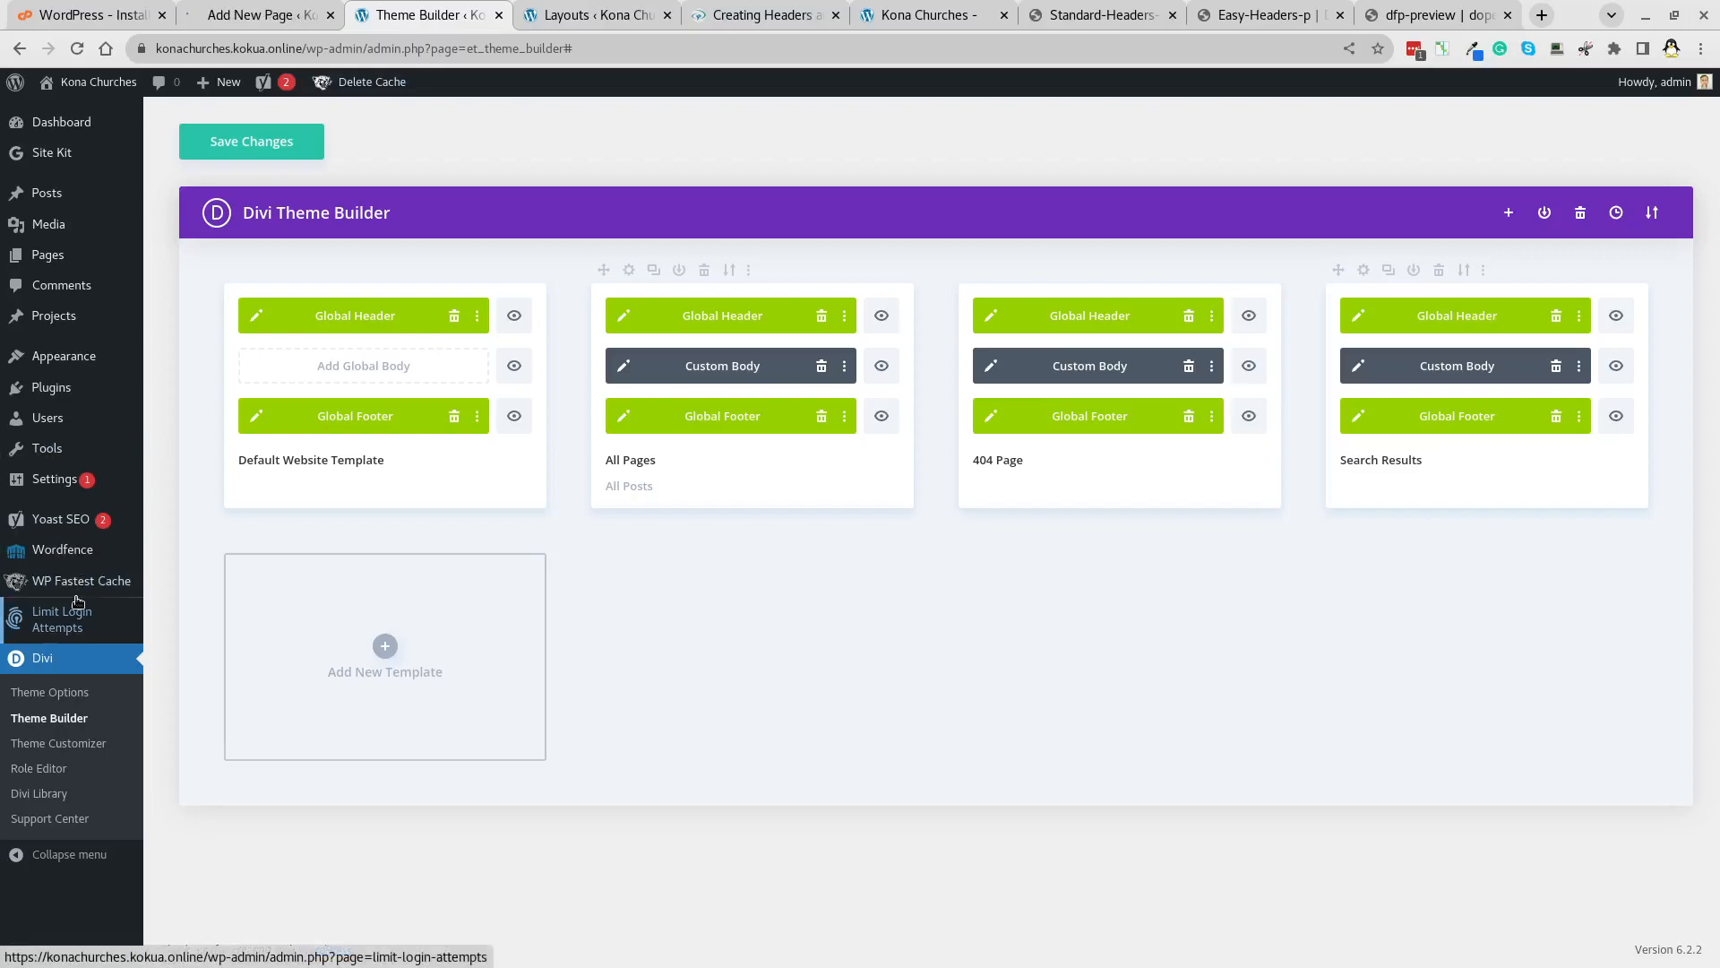
mouse_move(57, 485)
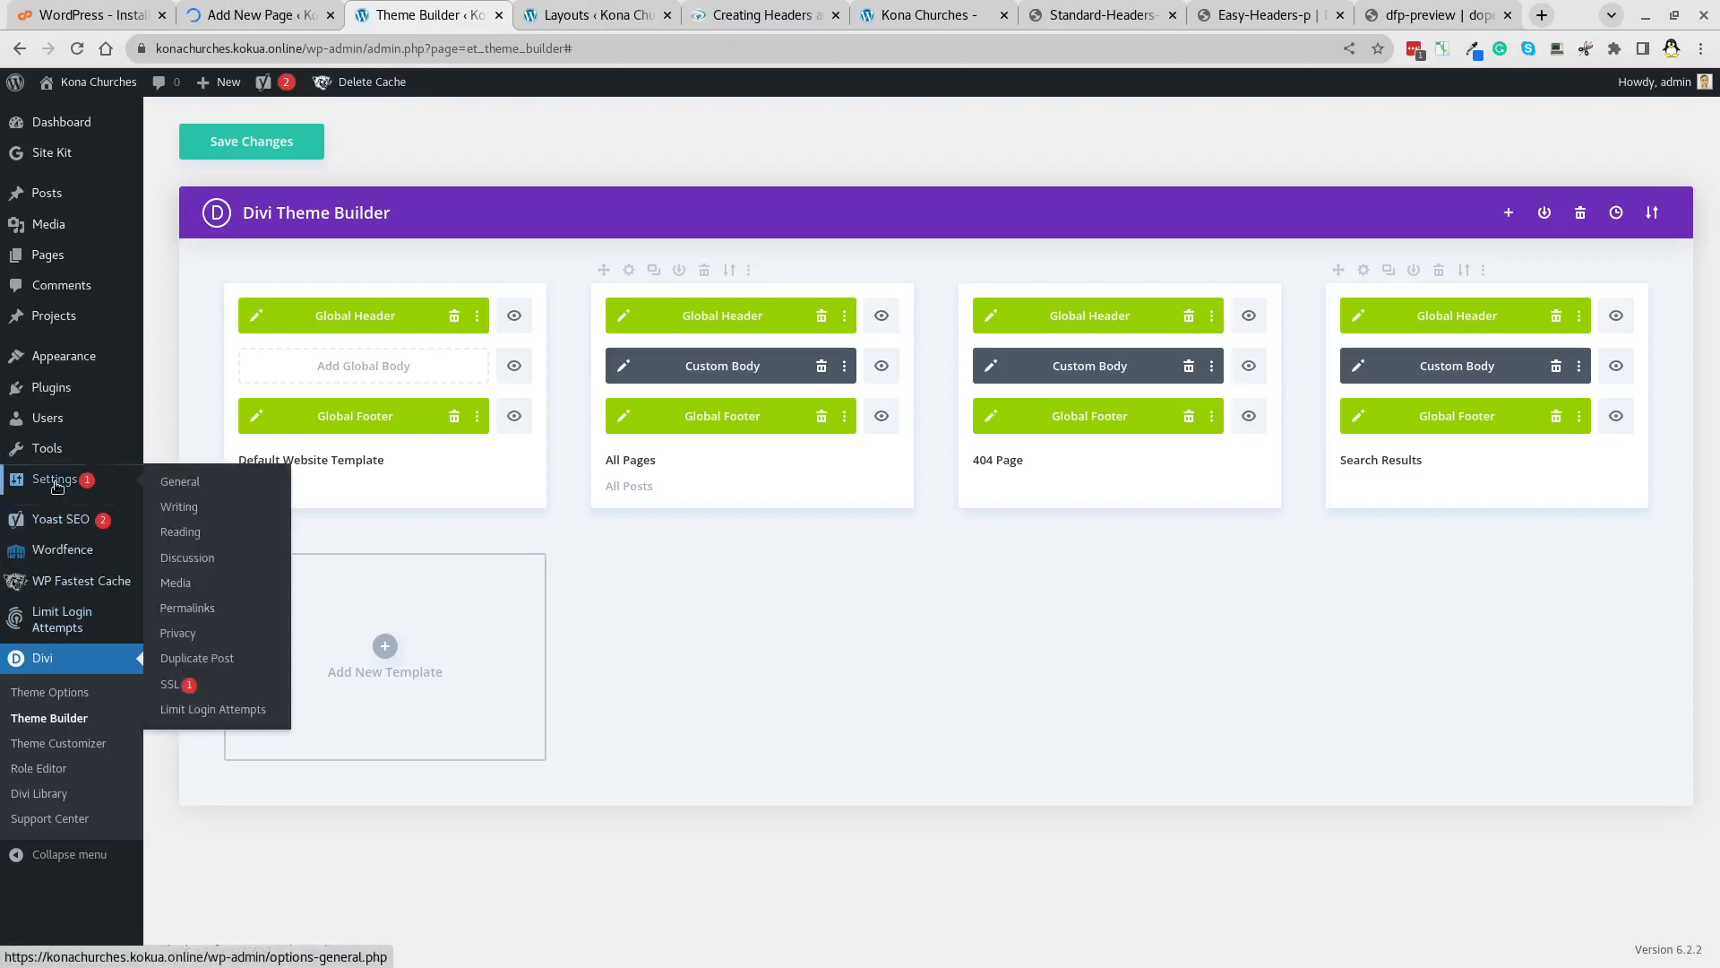
click(173, 488)
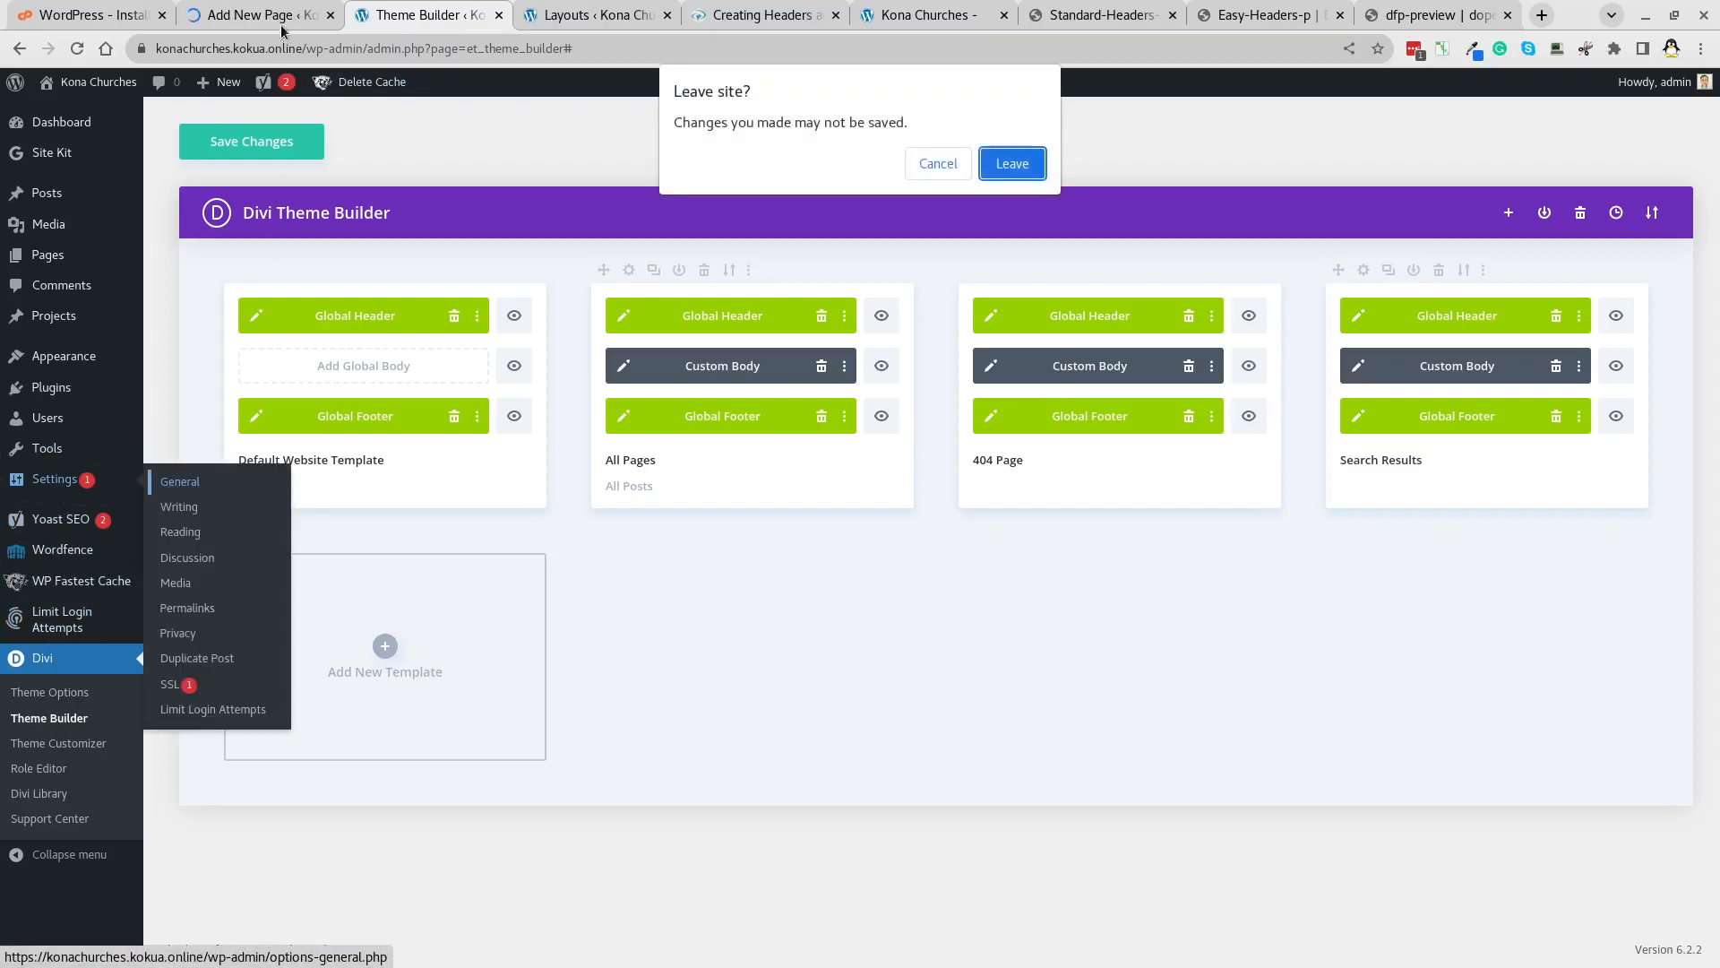
click(932, 170)
click(254, 142)
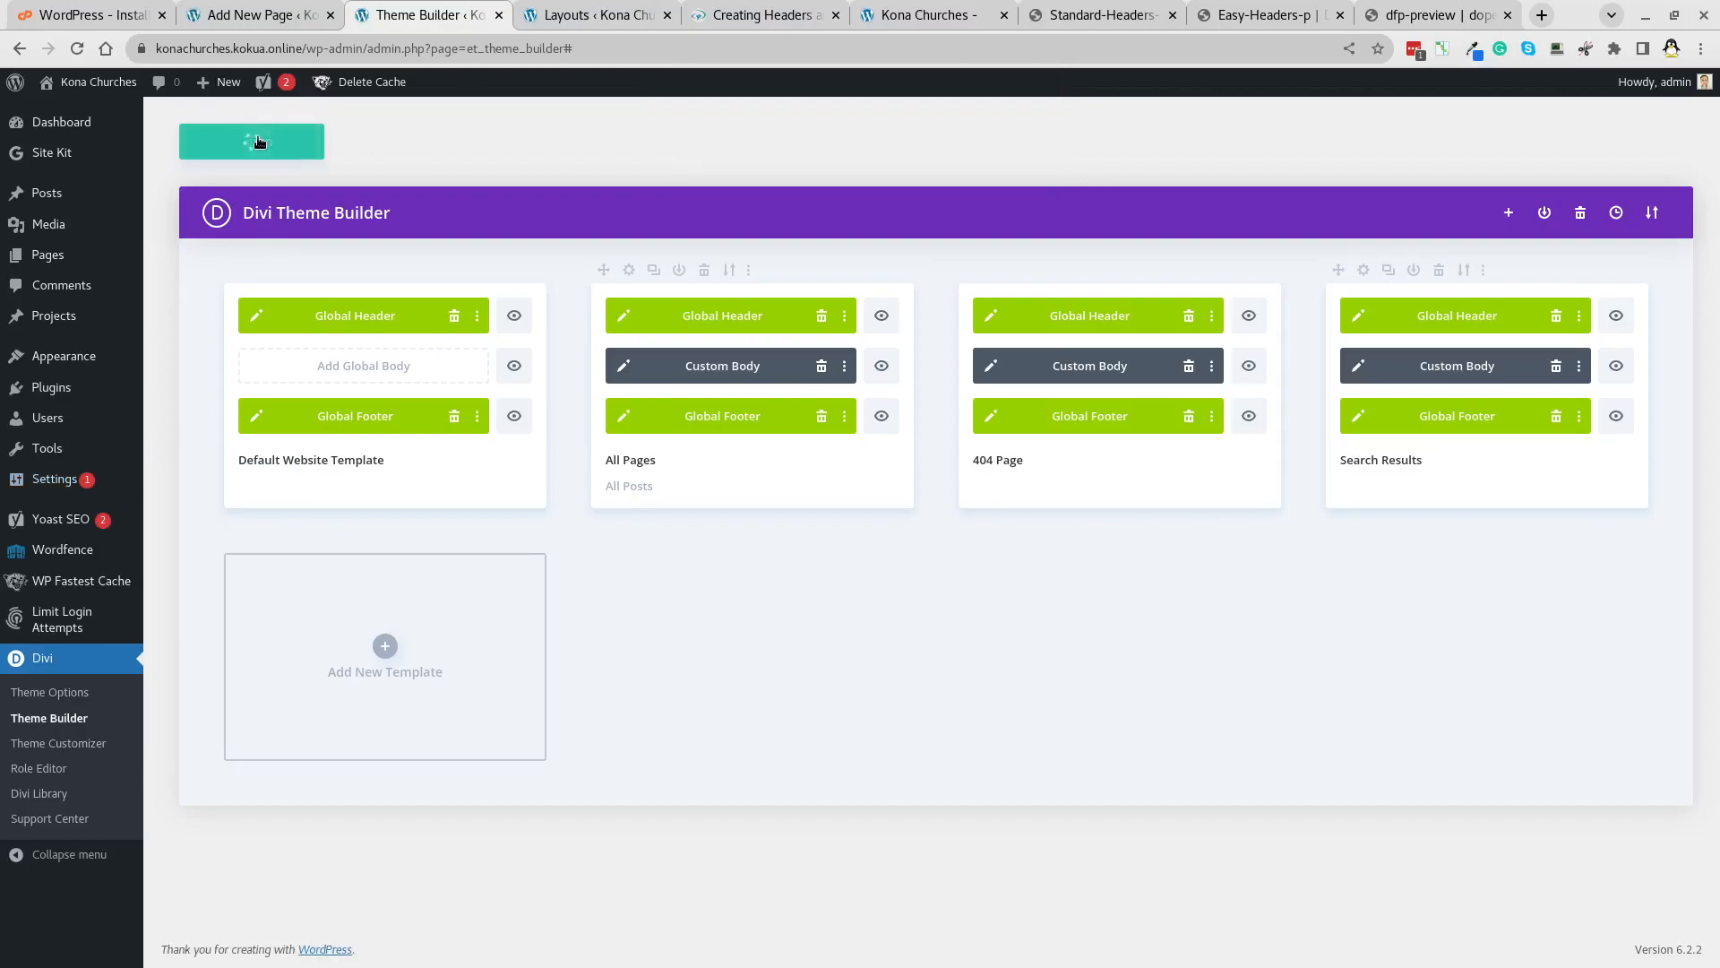
click(251, 15)
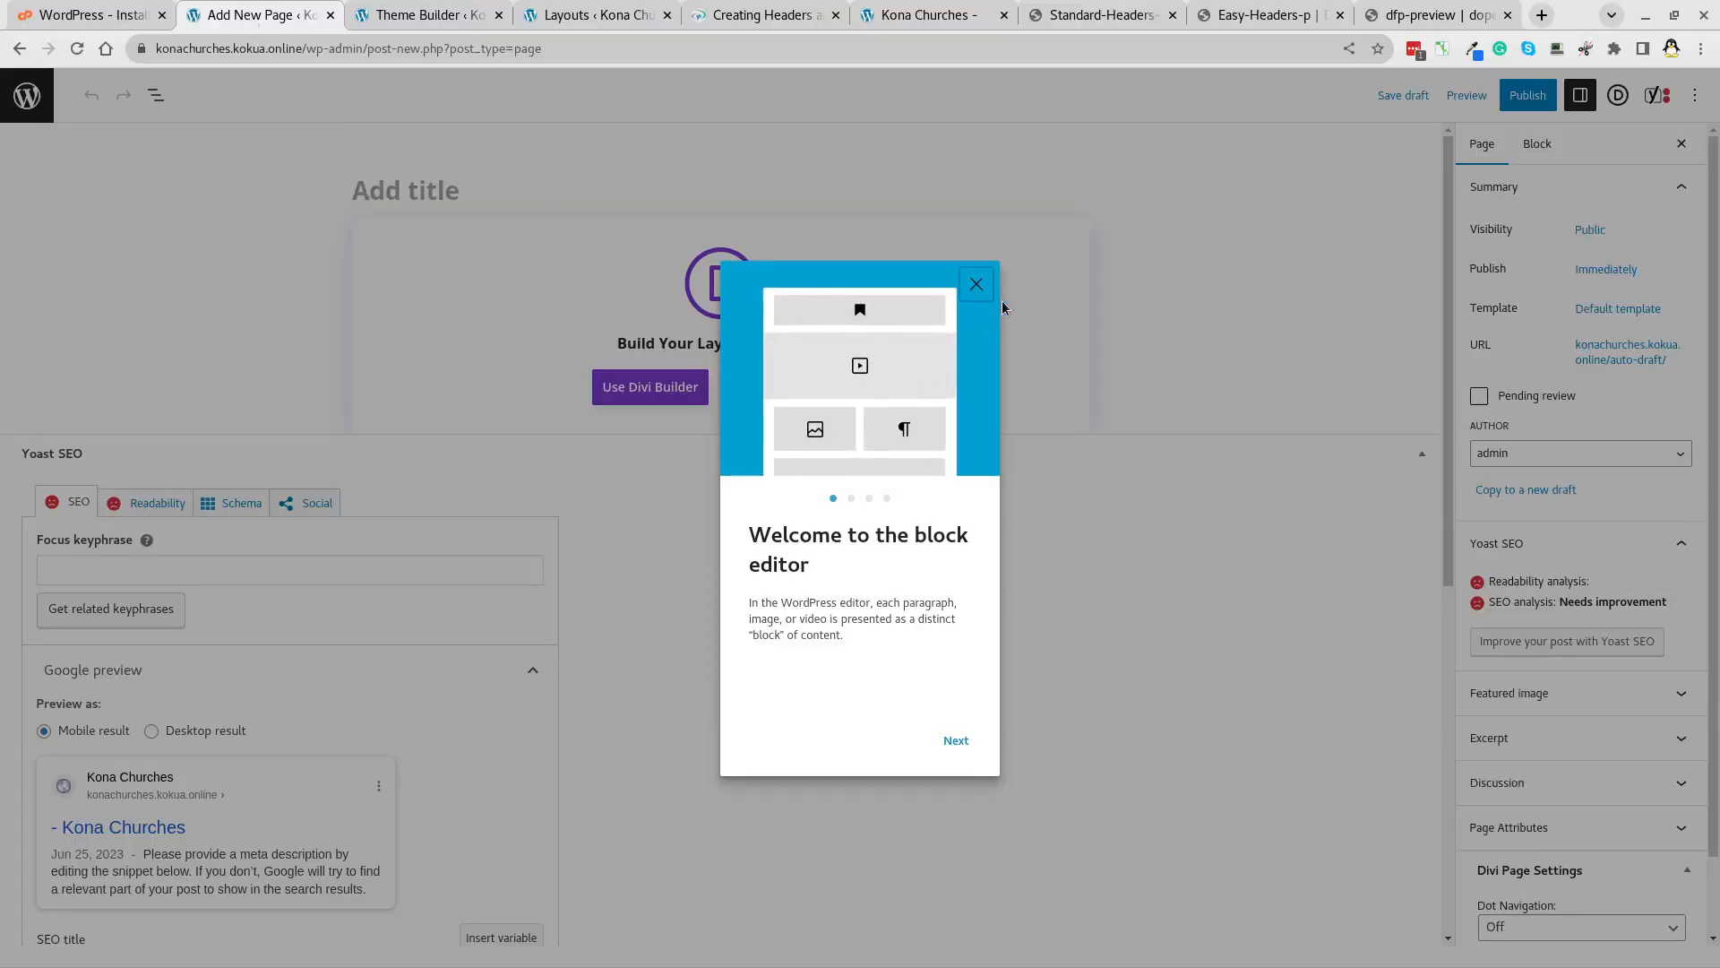
Title the new page 'Welcome', publish it, and switch to the Divi Builder.
key(Escape)
text(Welconme)
key(BackSpace)
key(BackSpace)
key(BackSpace)
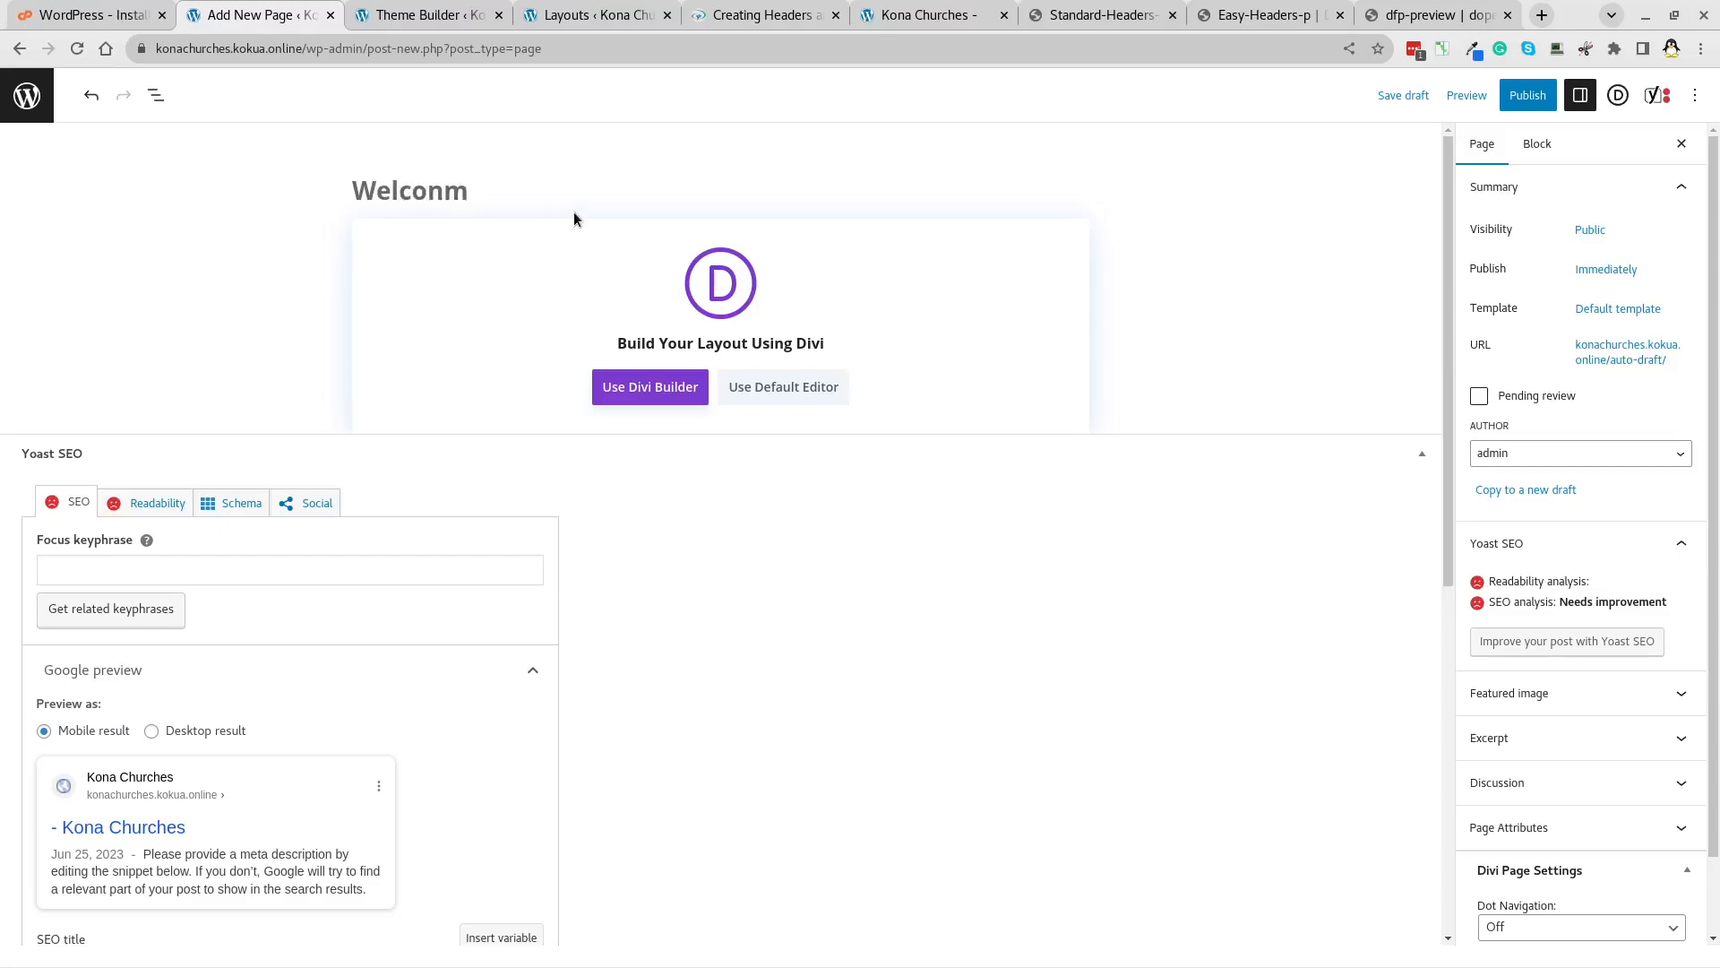
text(me)
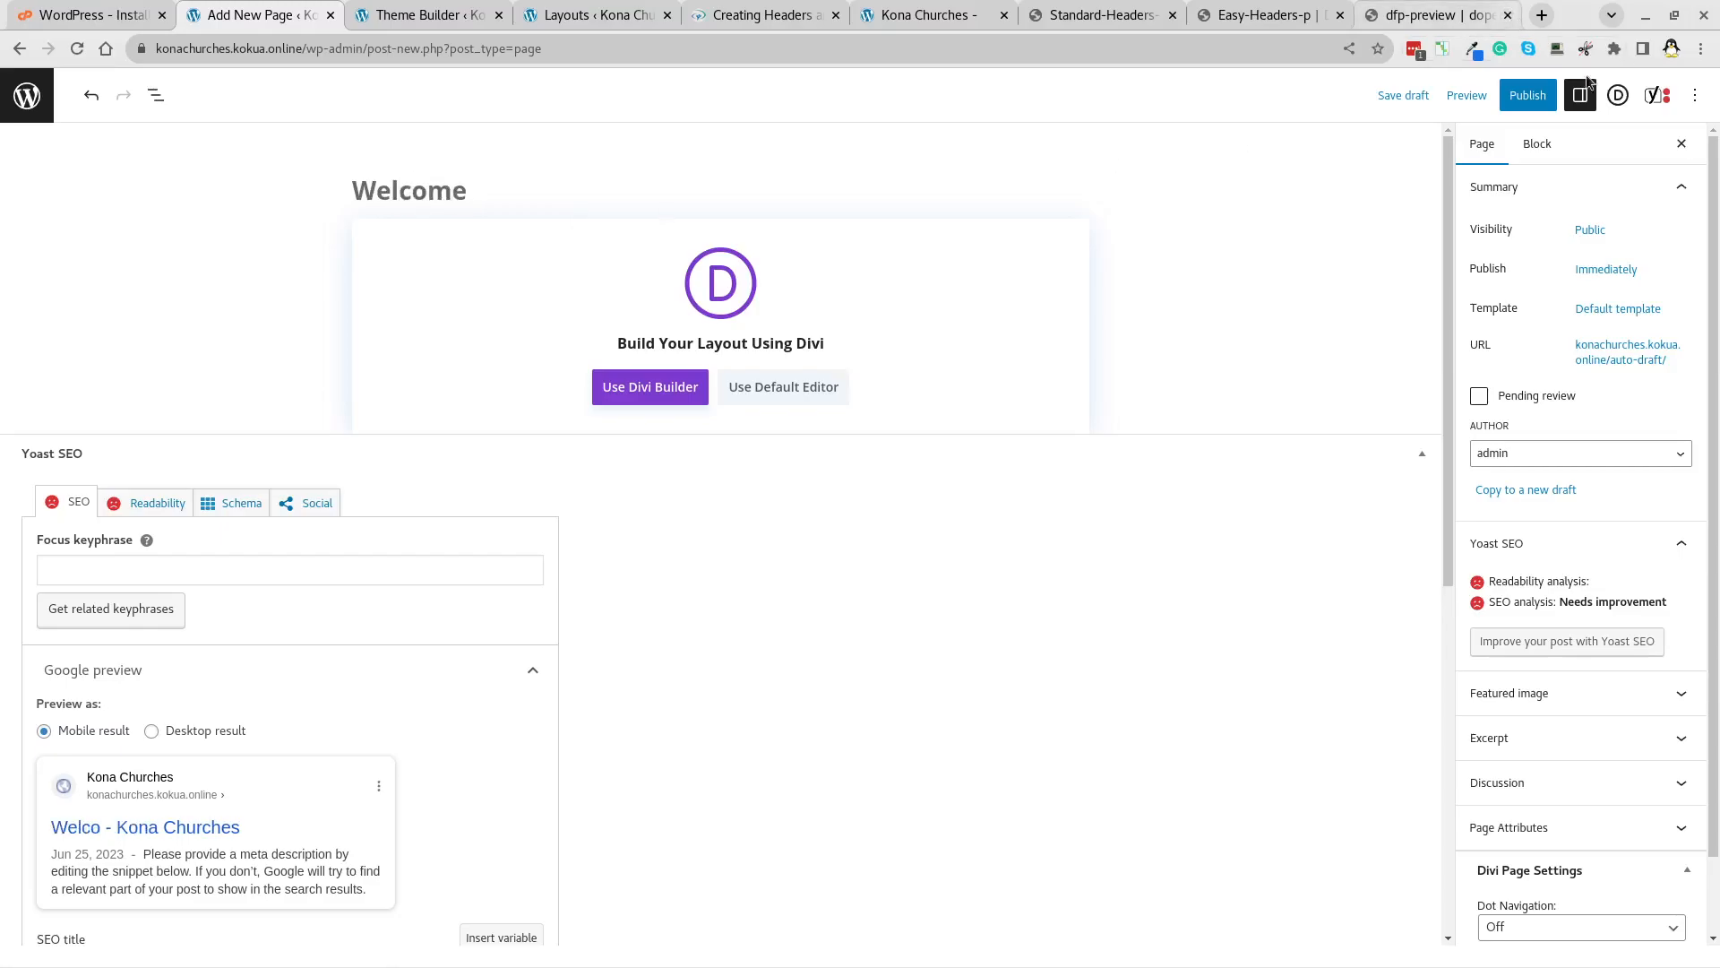
click(1529, 95)
click(1534, 95)
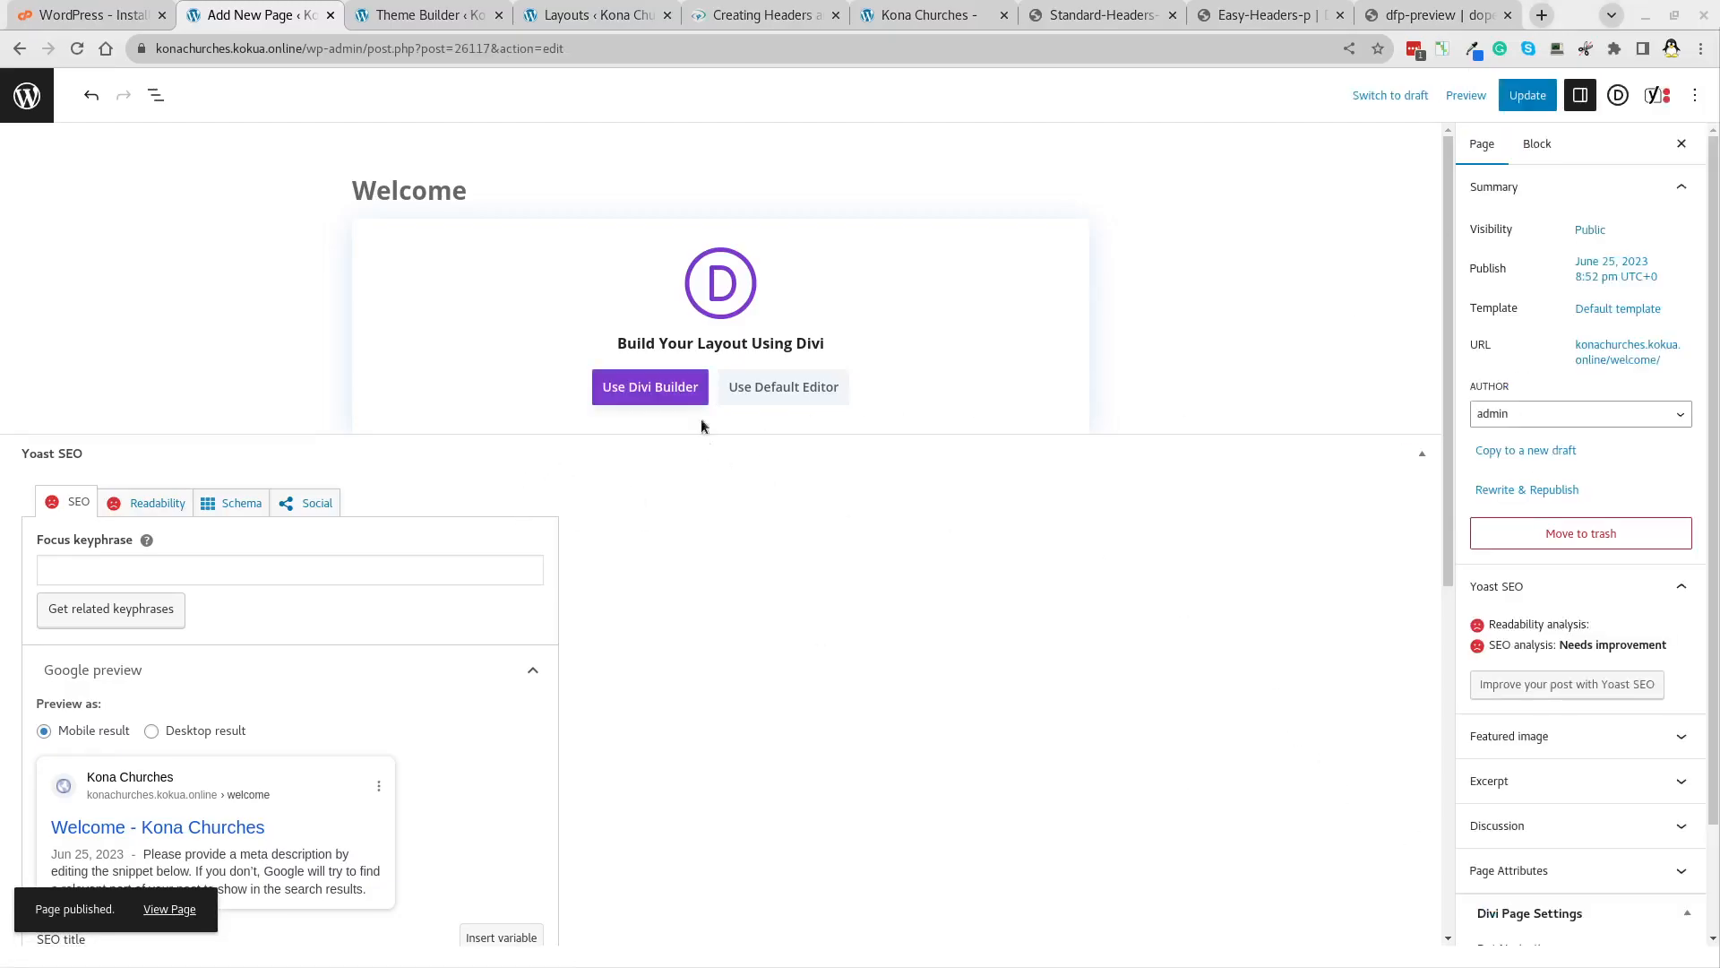
click(653, 385)
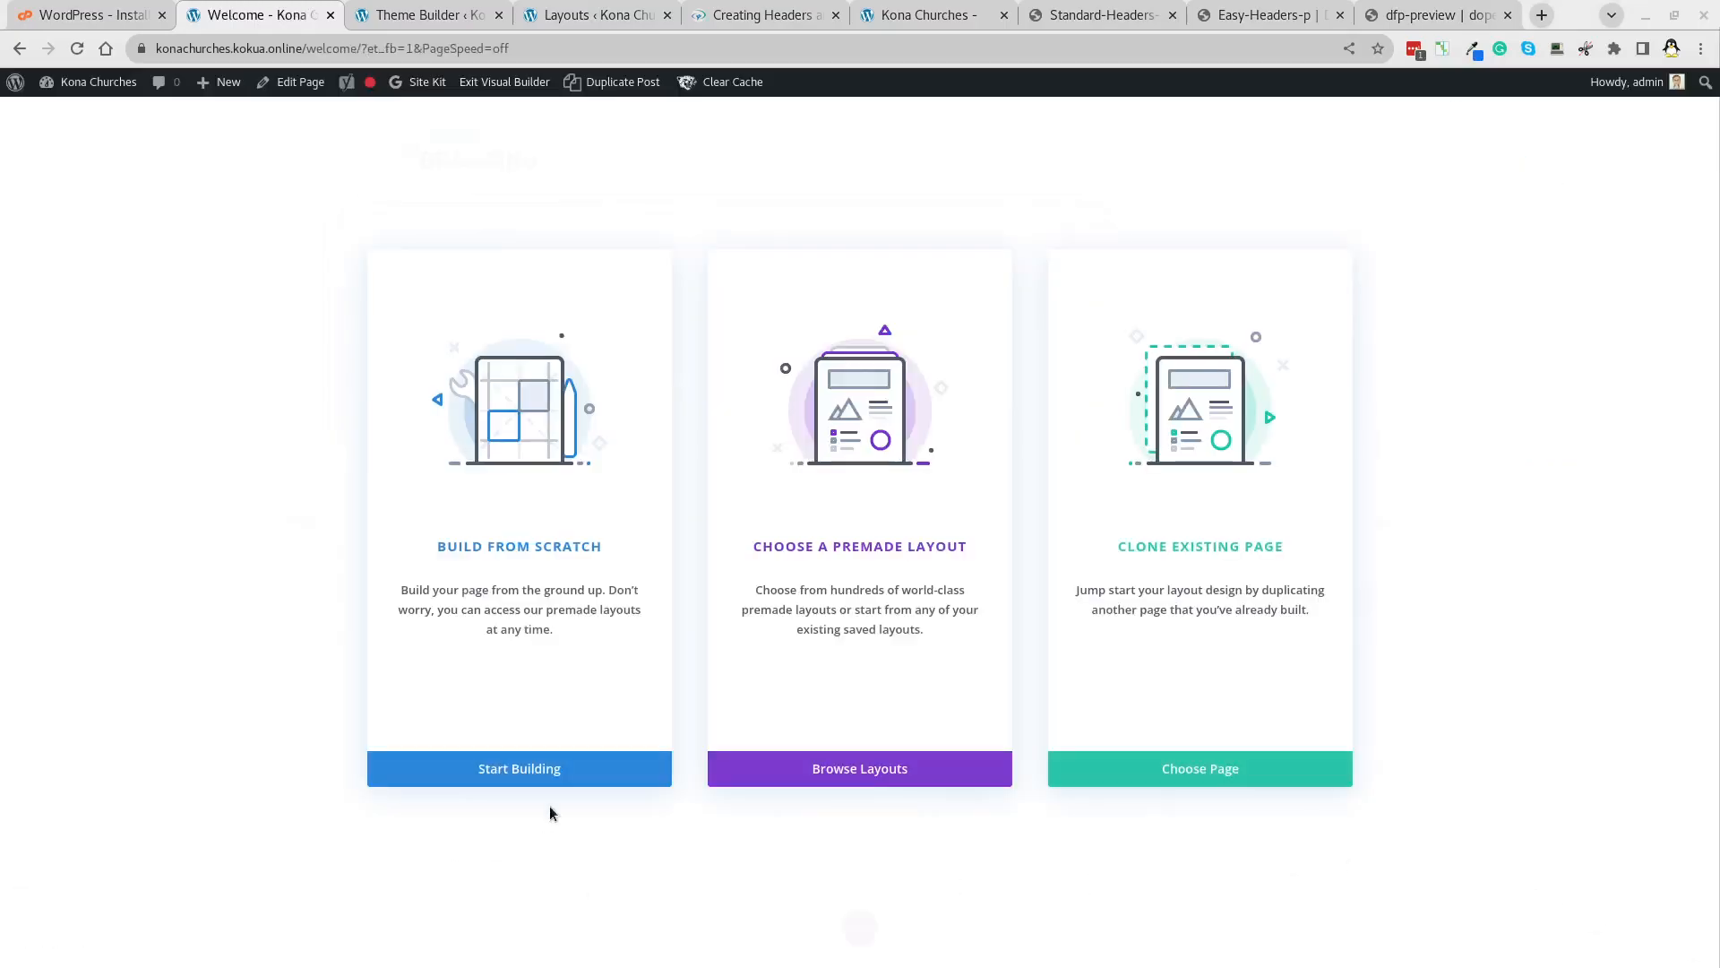
Browse Divi's premade layouts and open the Church layout pack details.
click(860, 768)
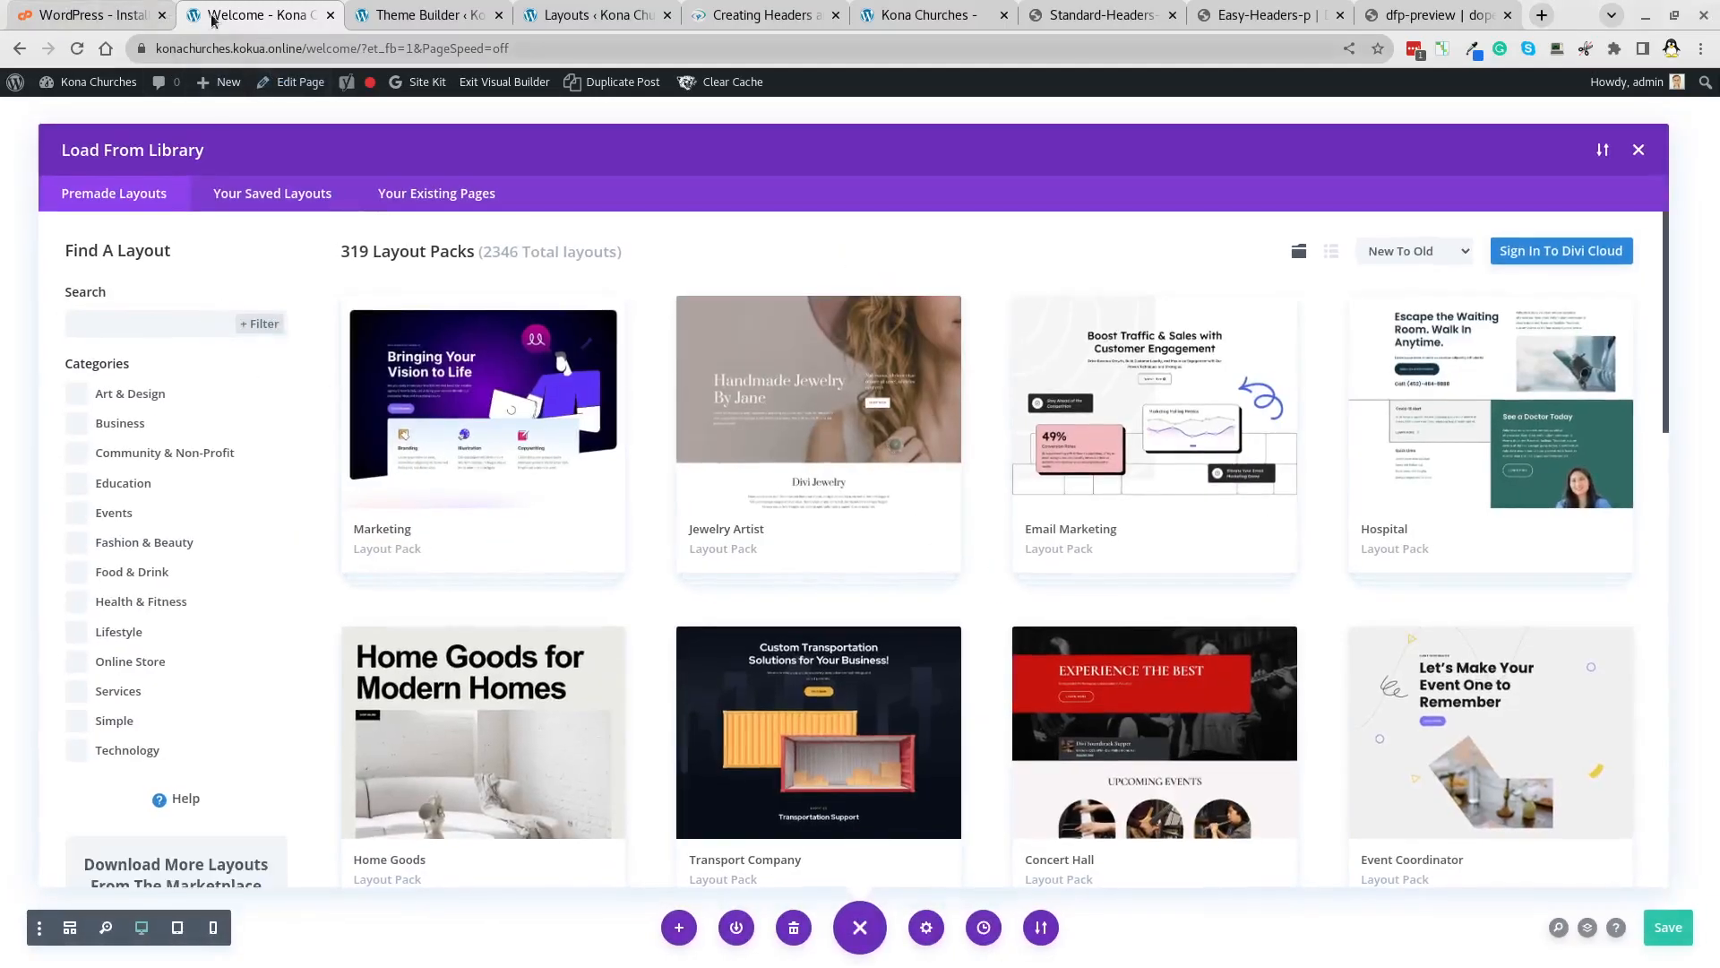
click(136, 326)
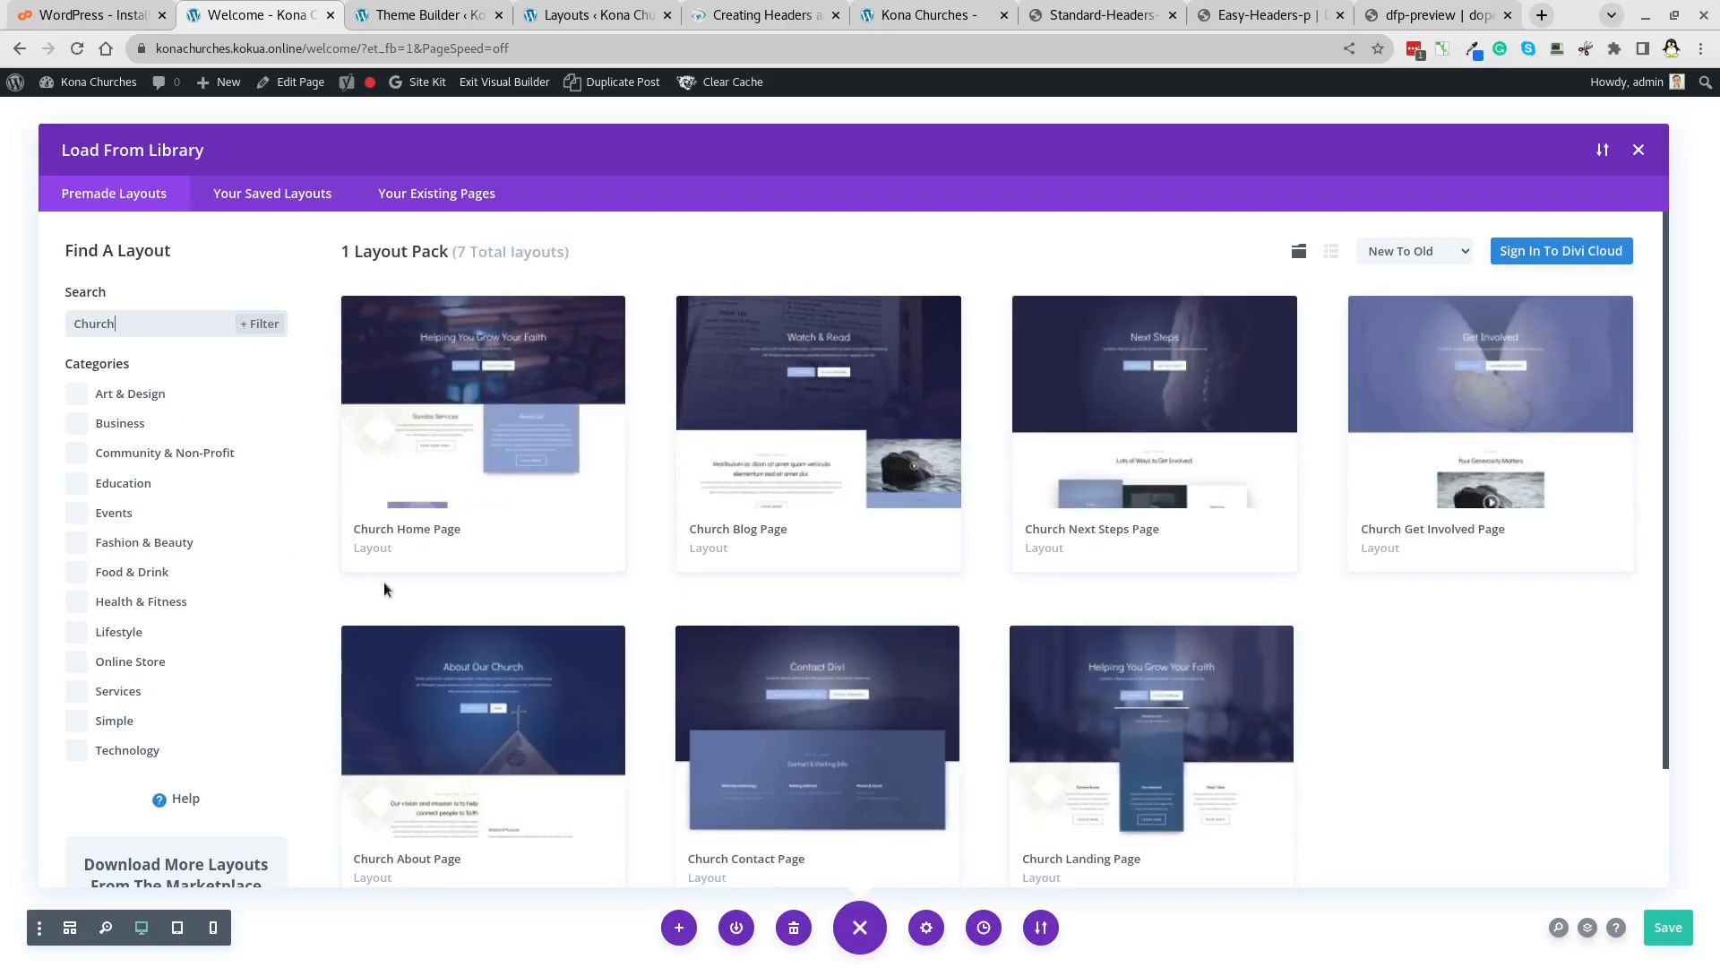
click(587, 523)
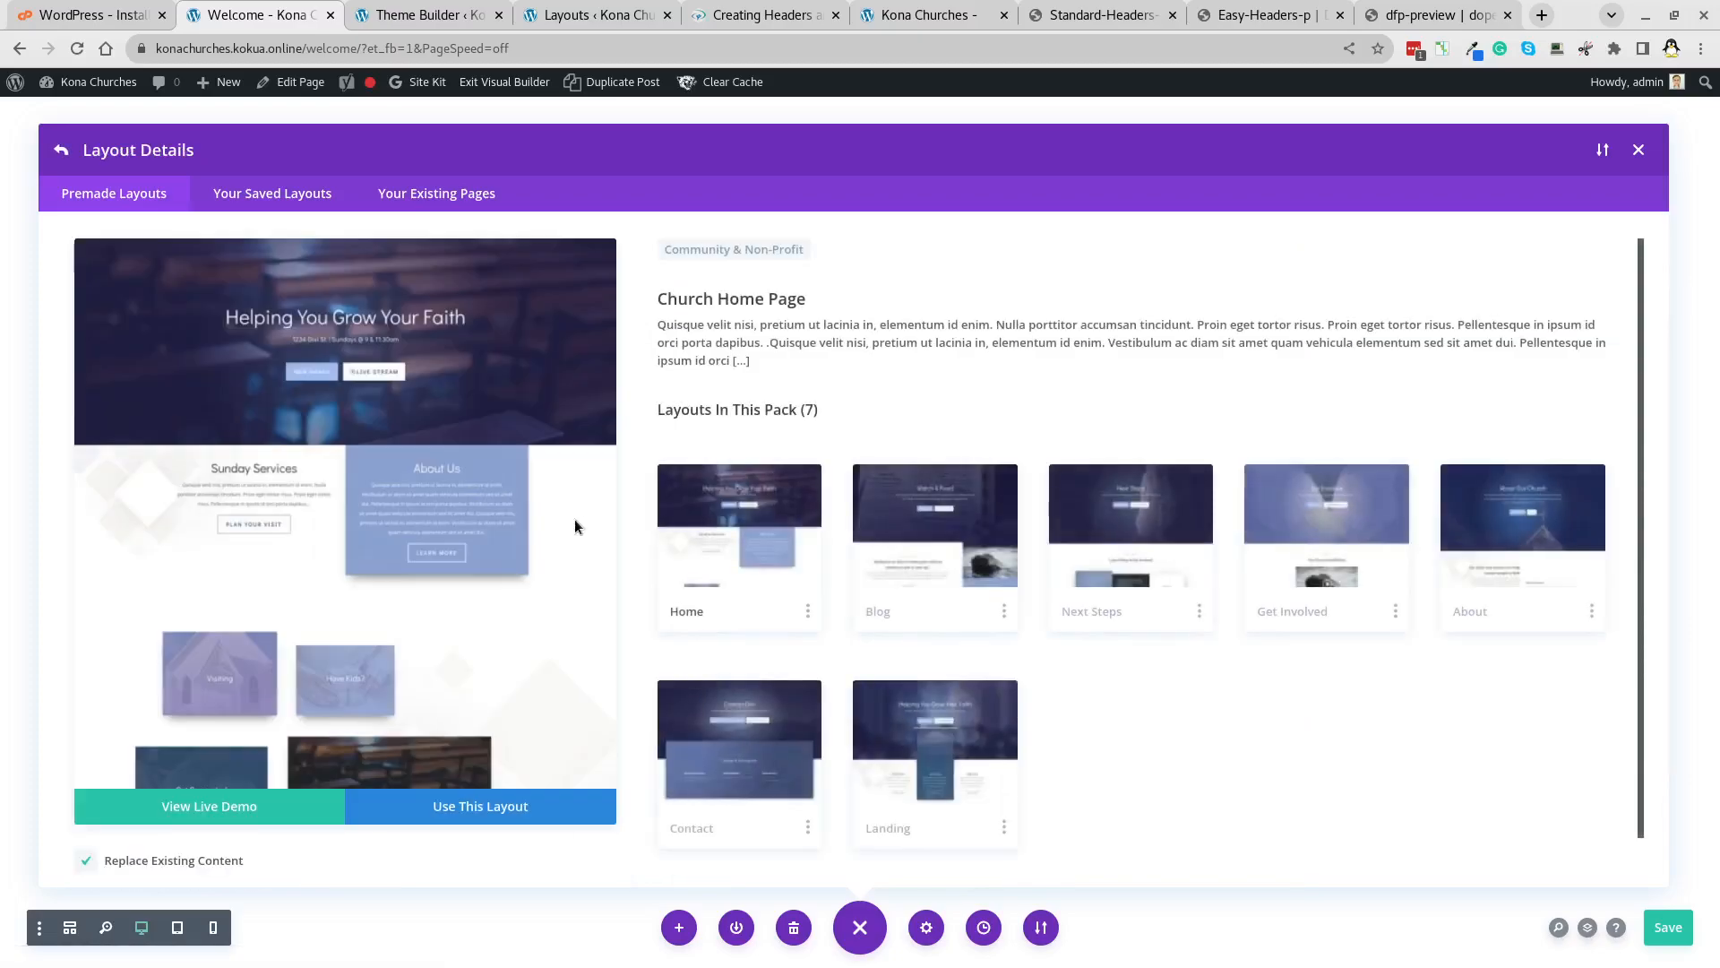
scroll(426, 508, down, 10)
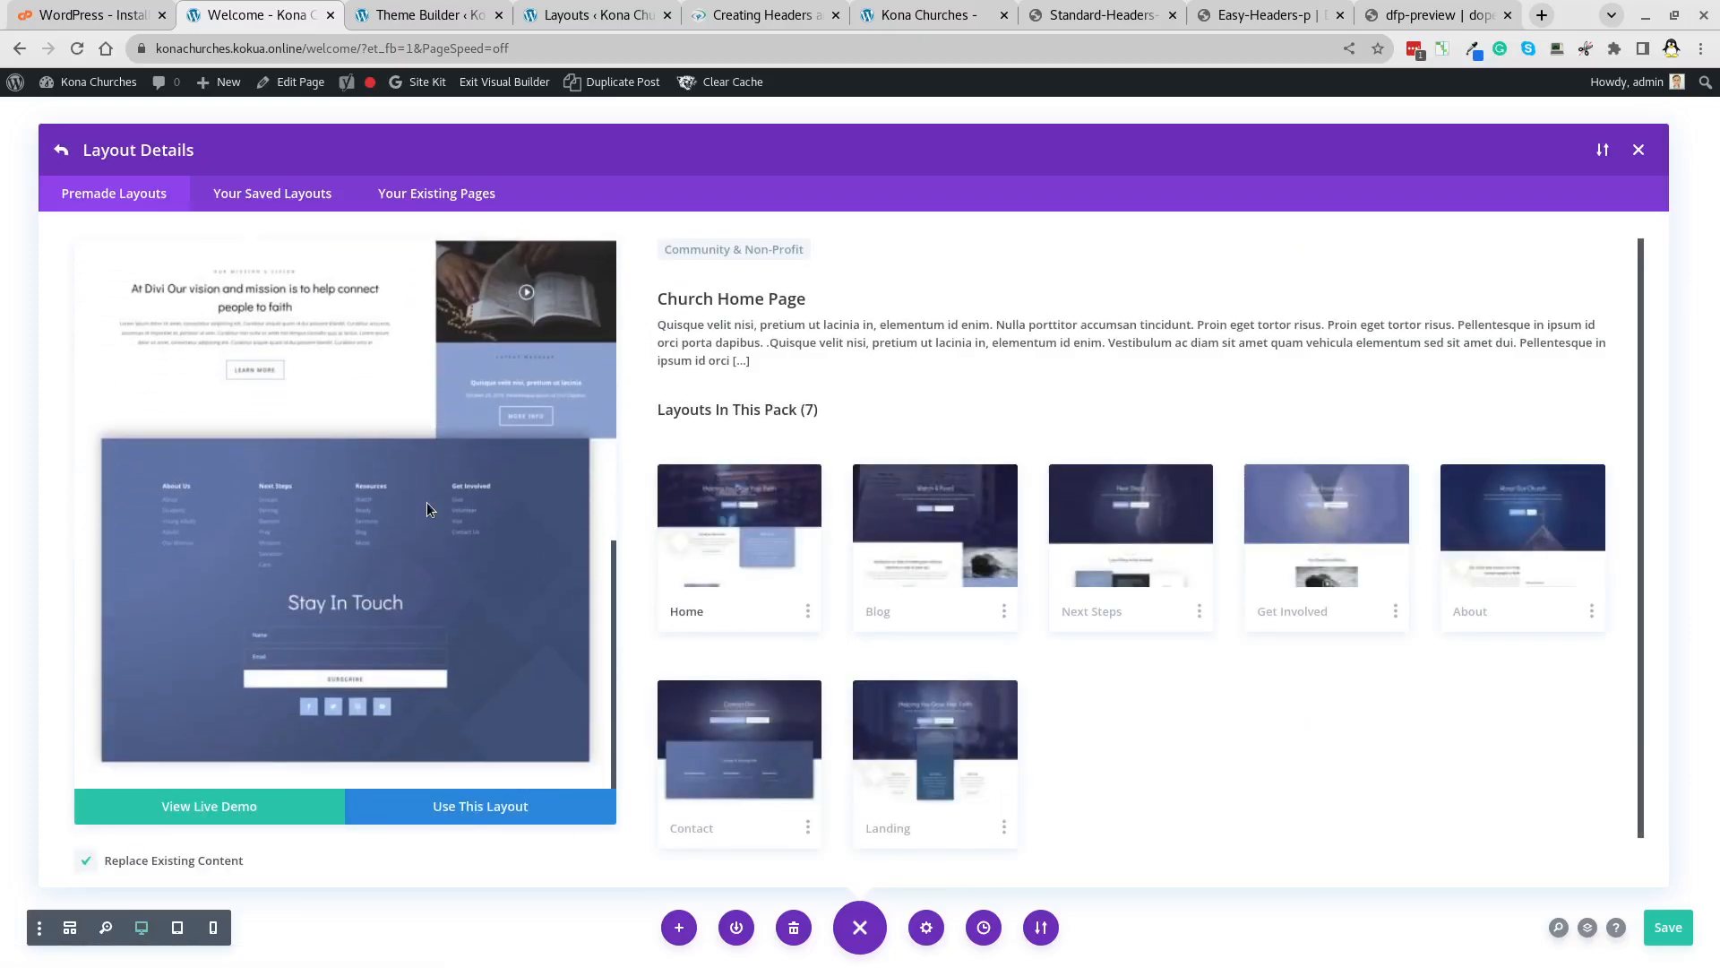
scroll(427, 507, up, 10)
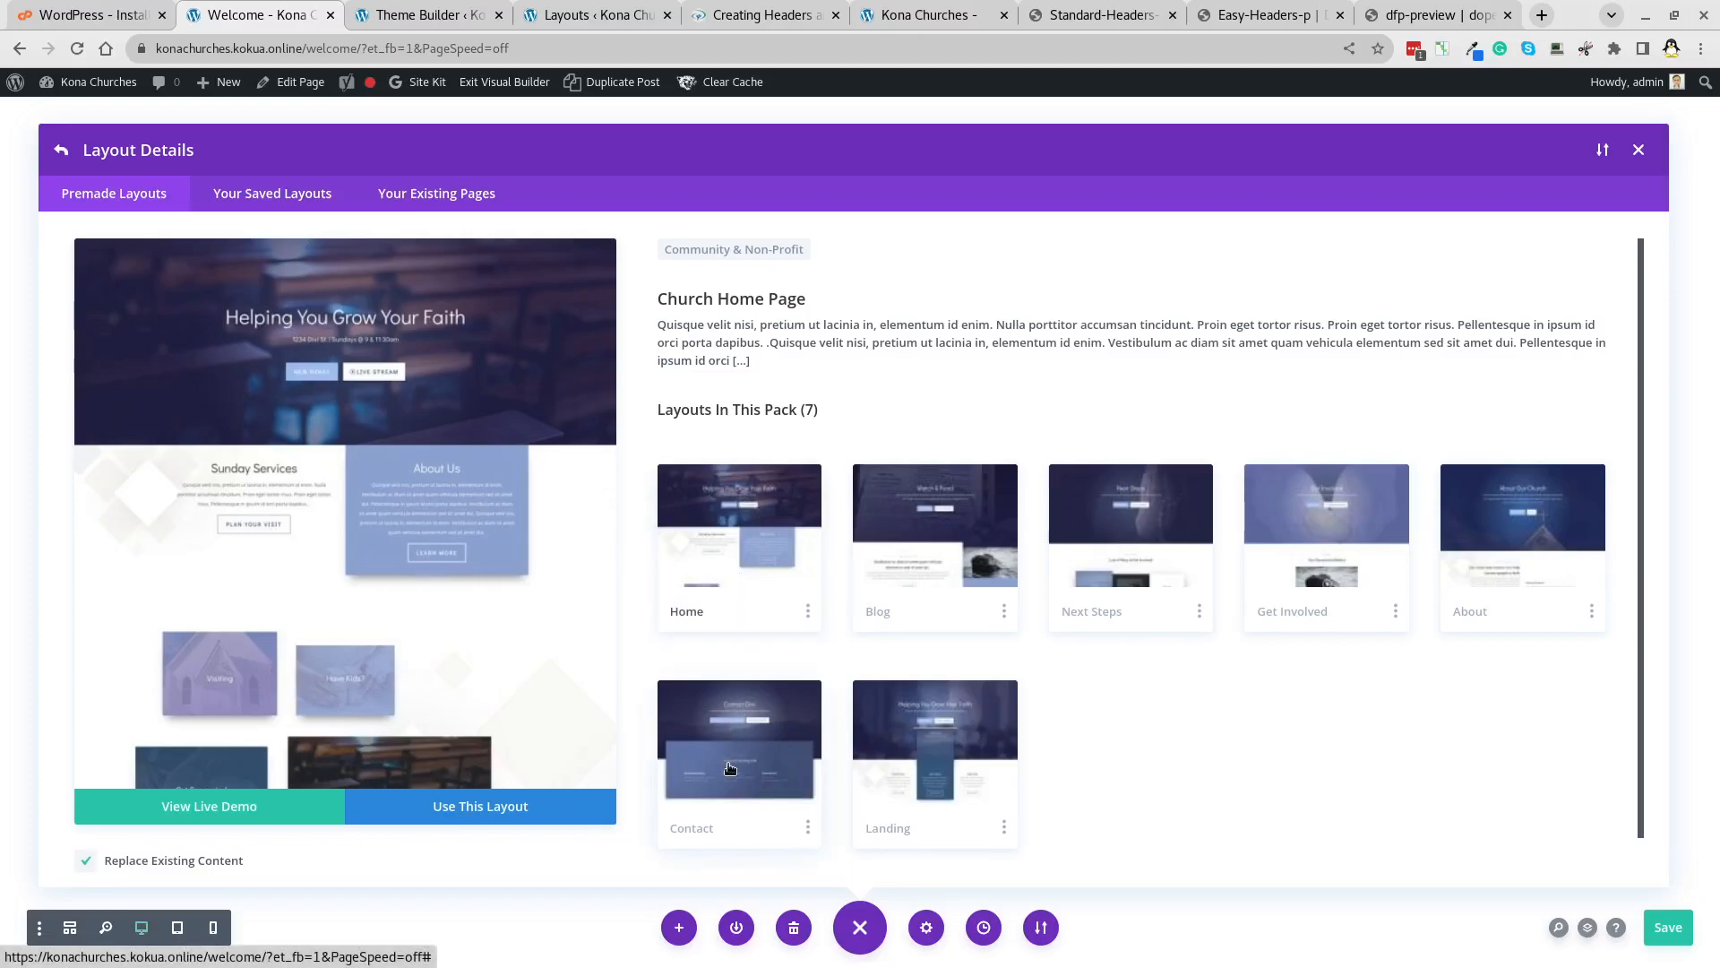
Preview the Church pack's Landing, Contact, Home, Blog and other layouts, then apply Landing.
click(908, 714)
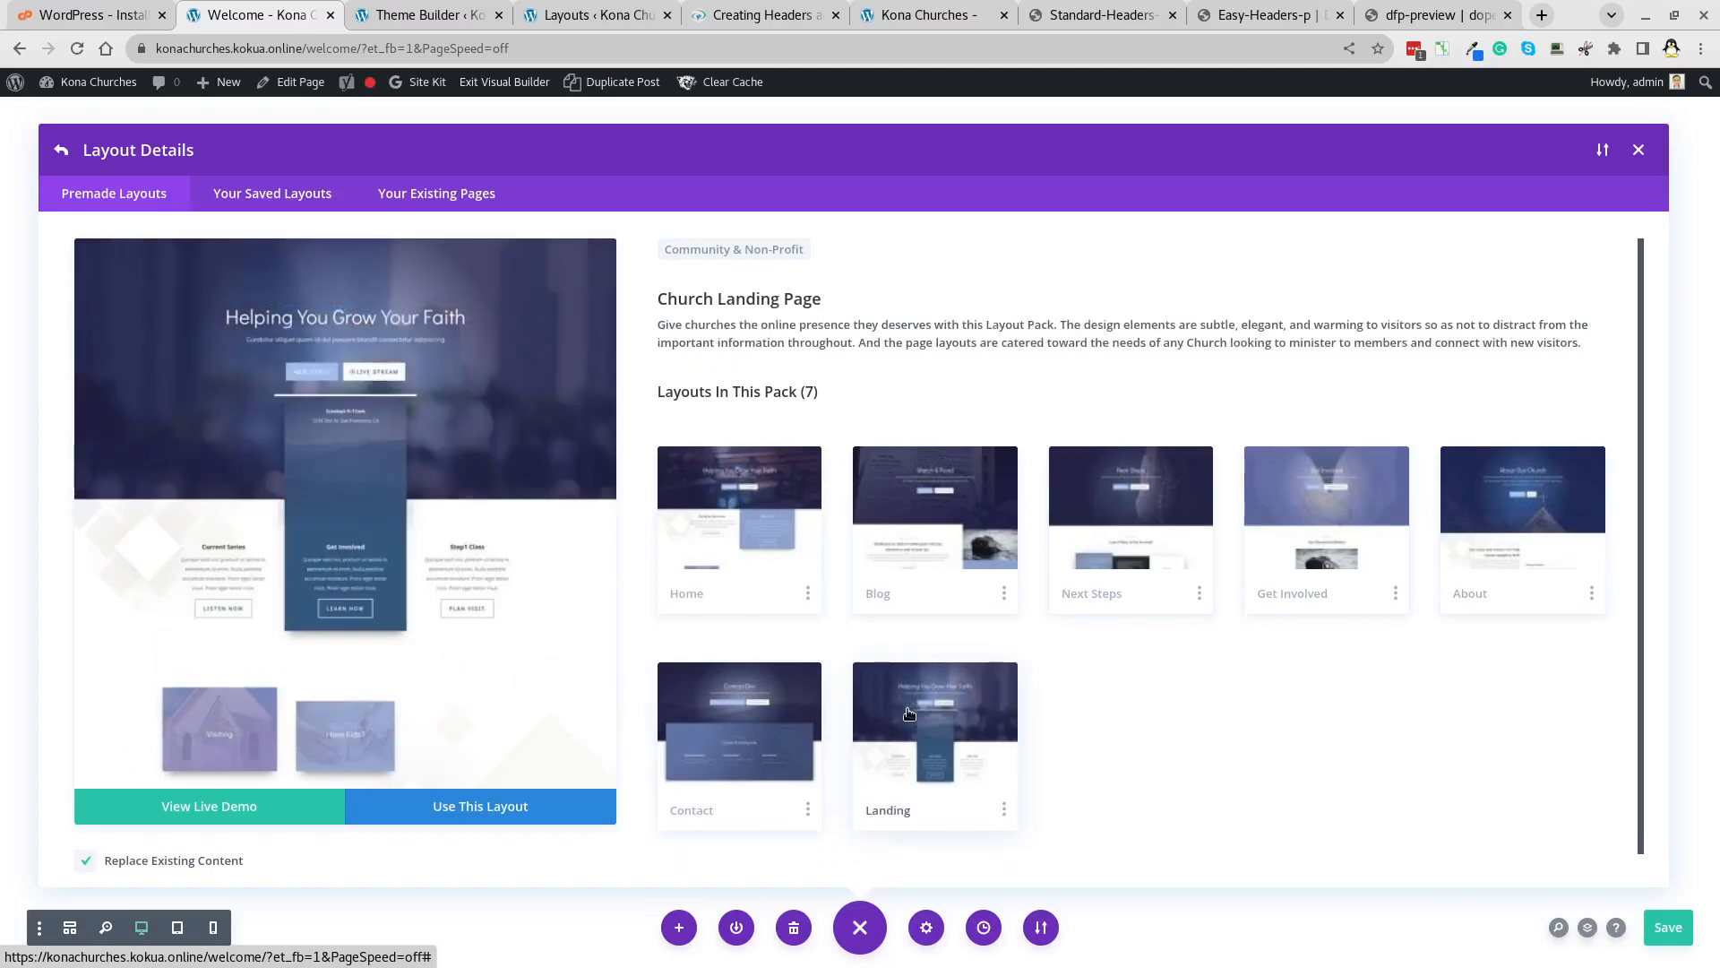
click(758, 706)
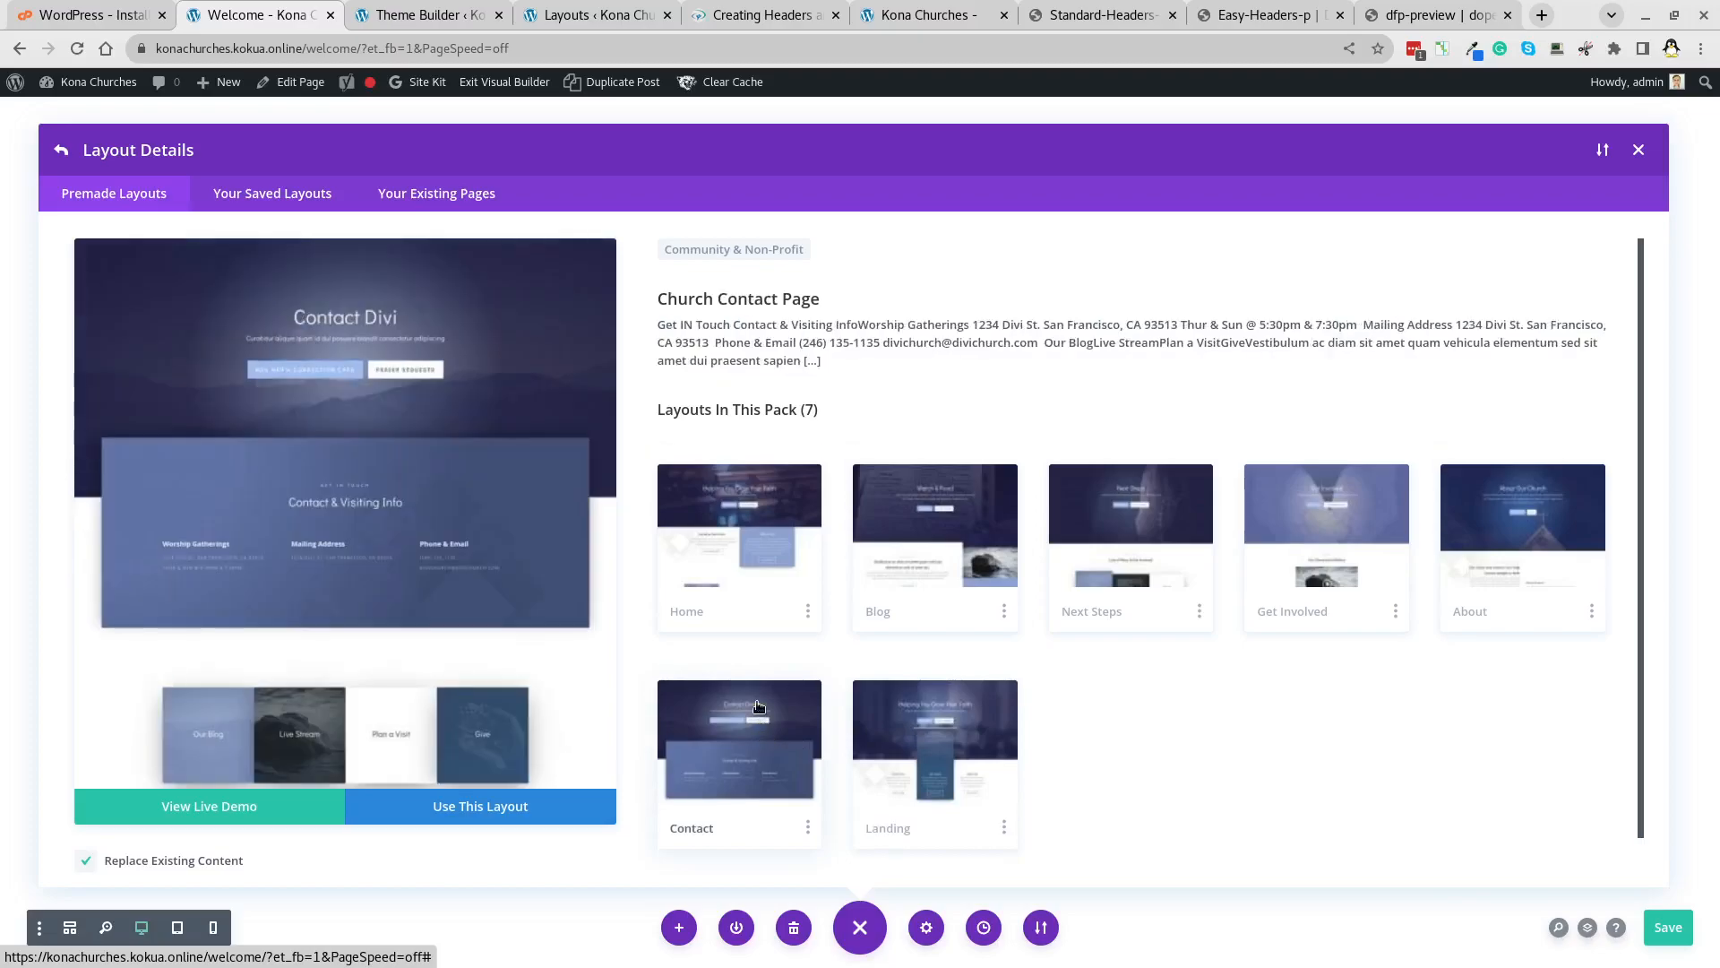
click(744, 485)
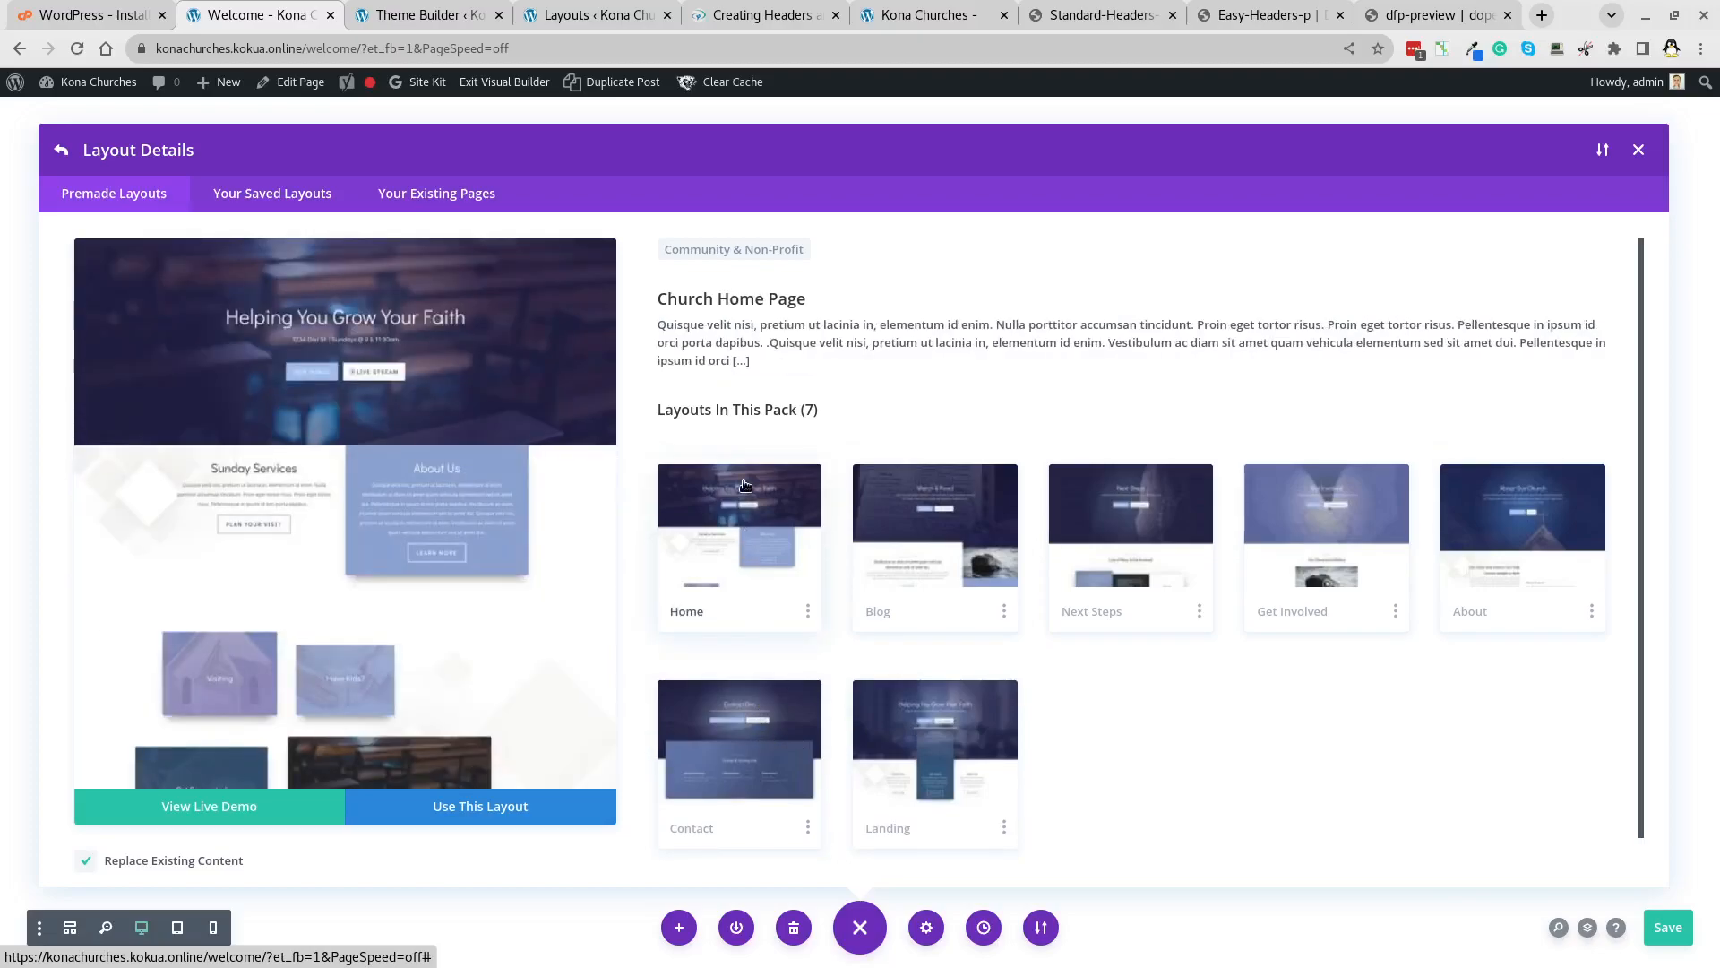
click(938, 494)
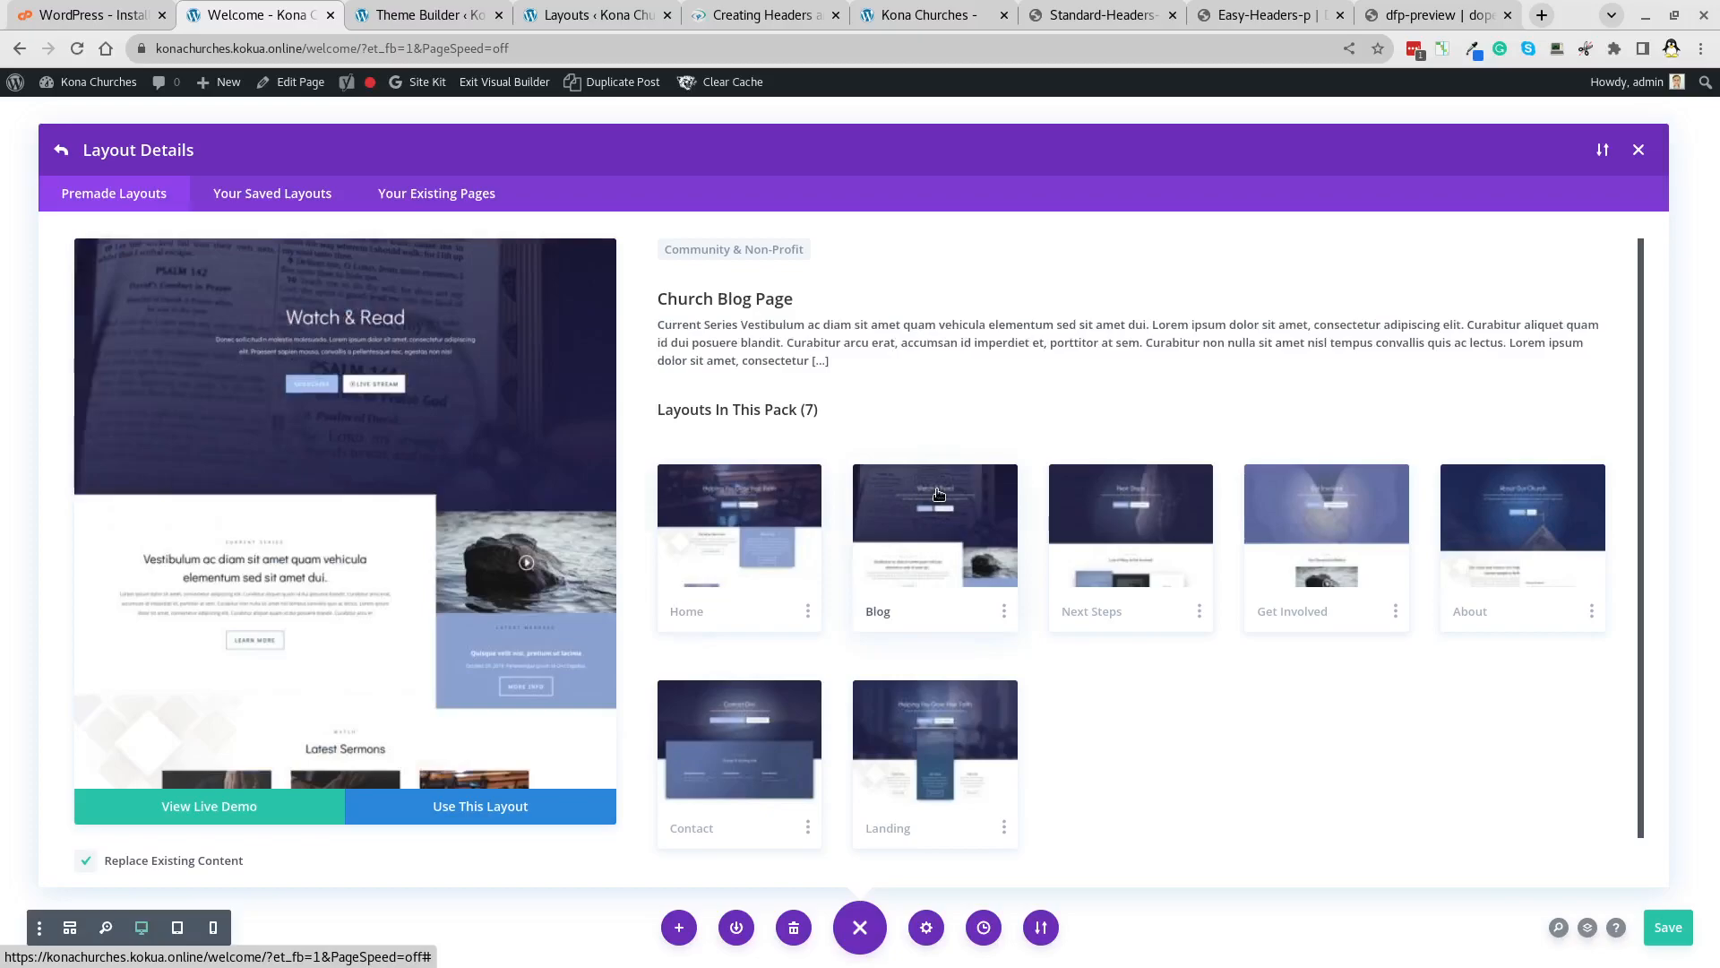
click(1156, 488)
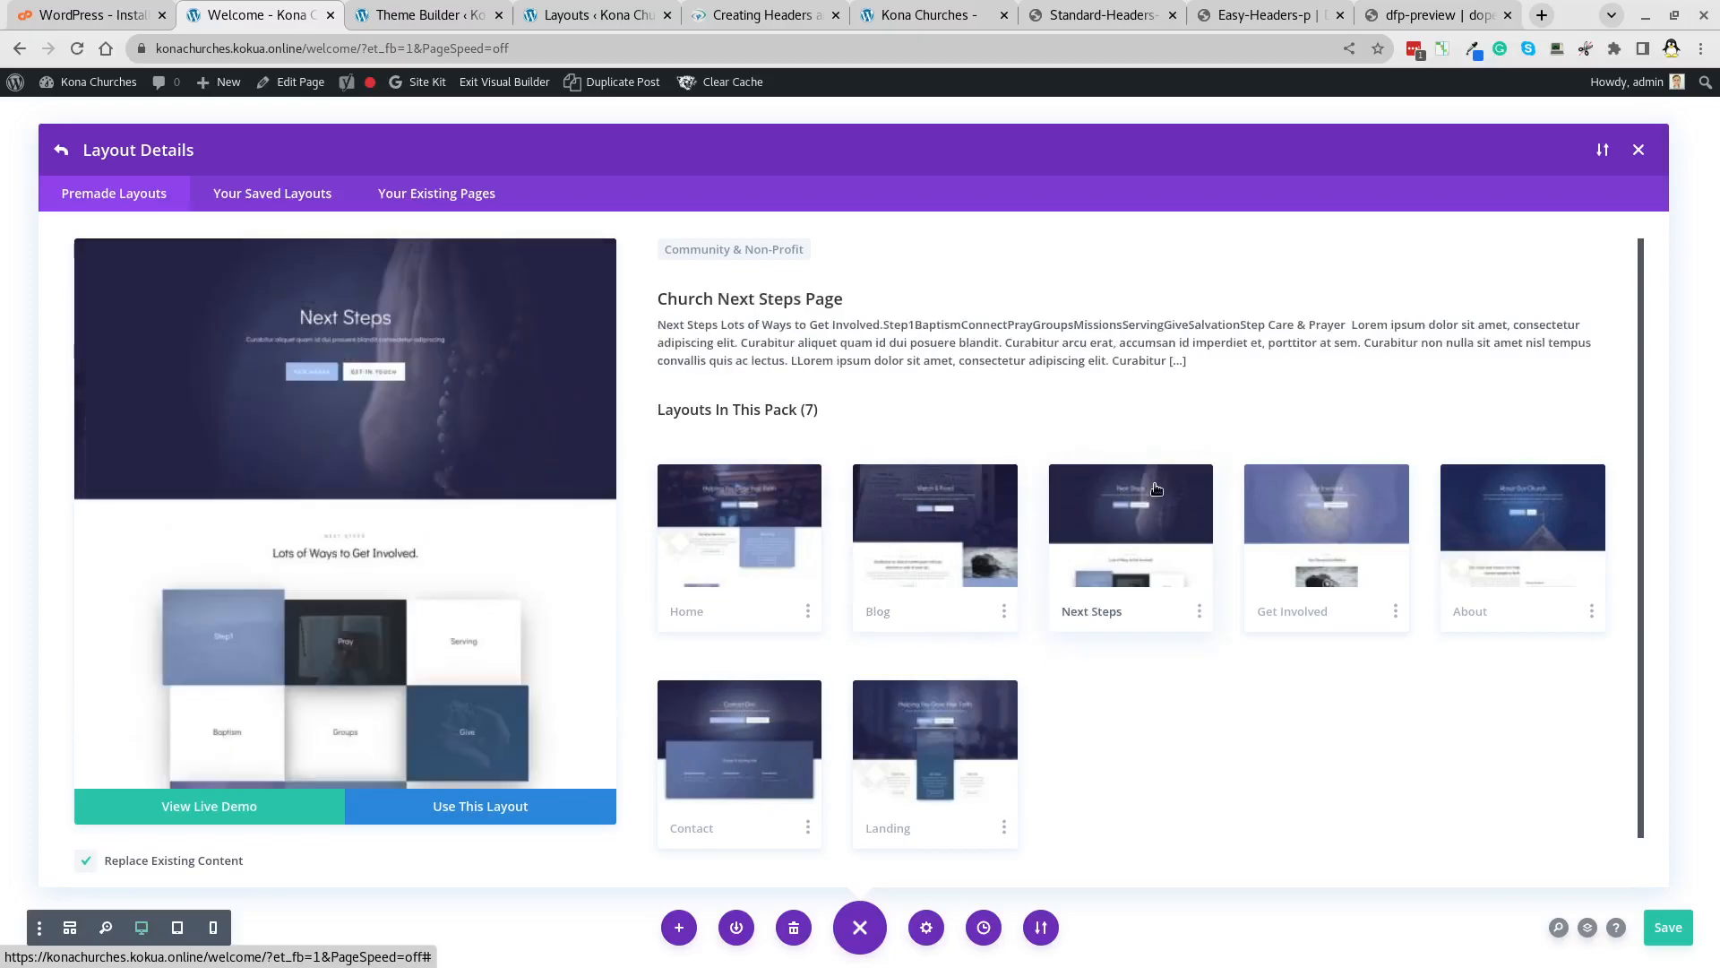
click(1266, 500)
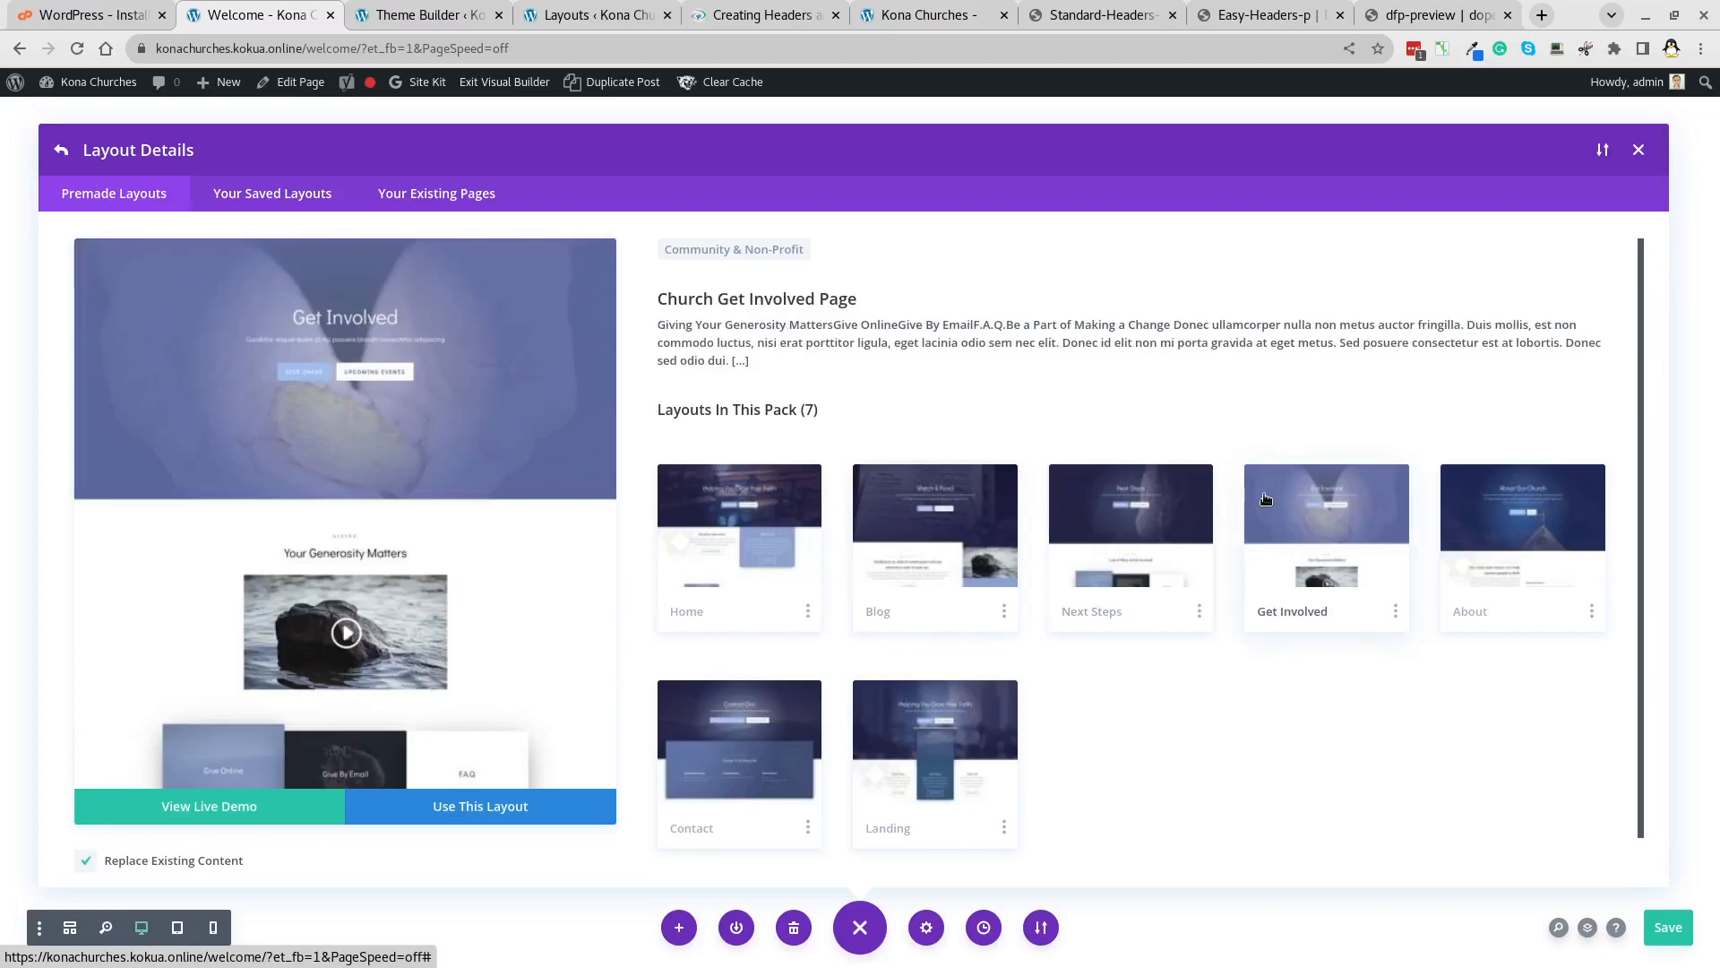
click(1595, 502)
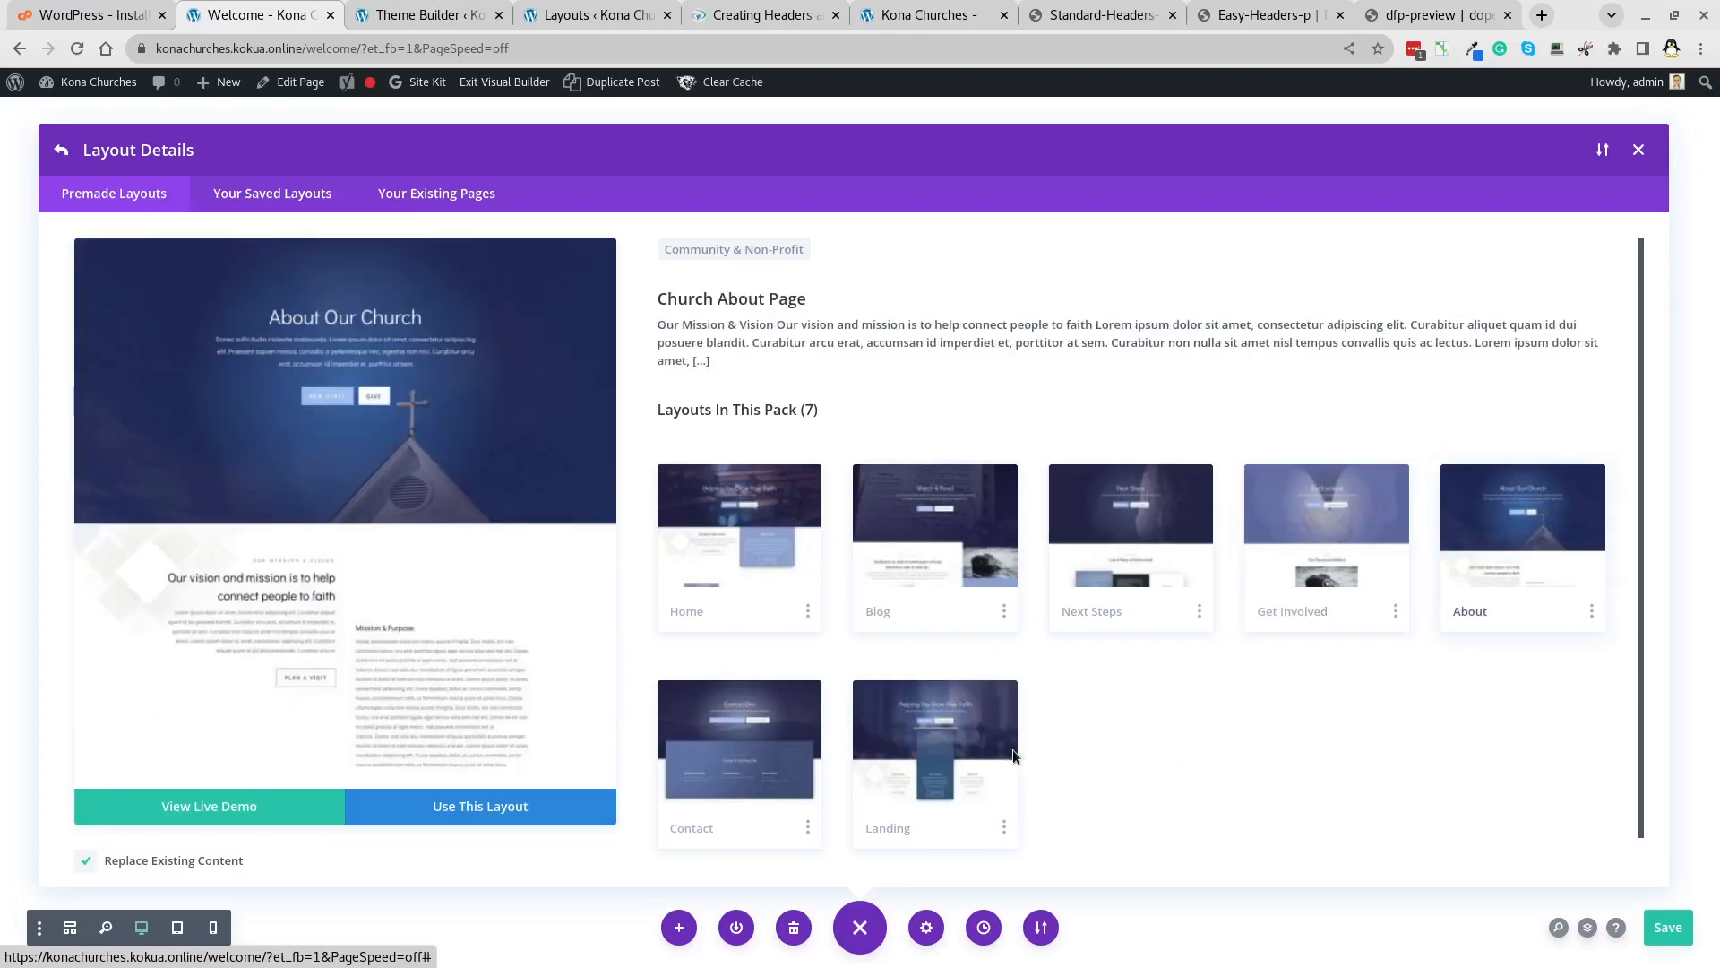
click(975, 721)
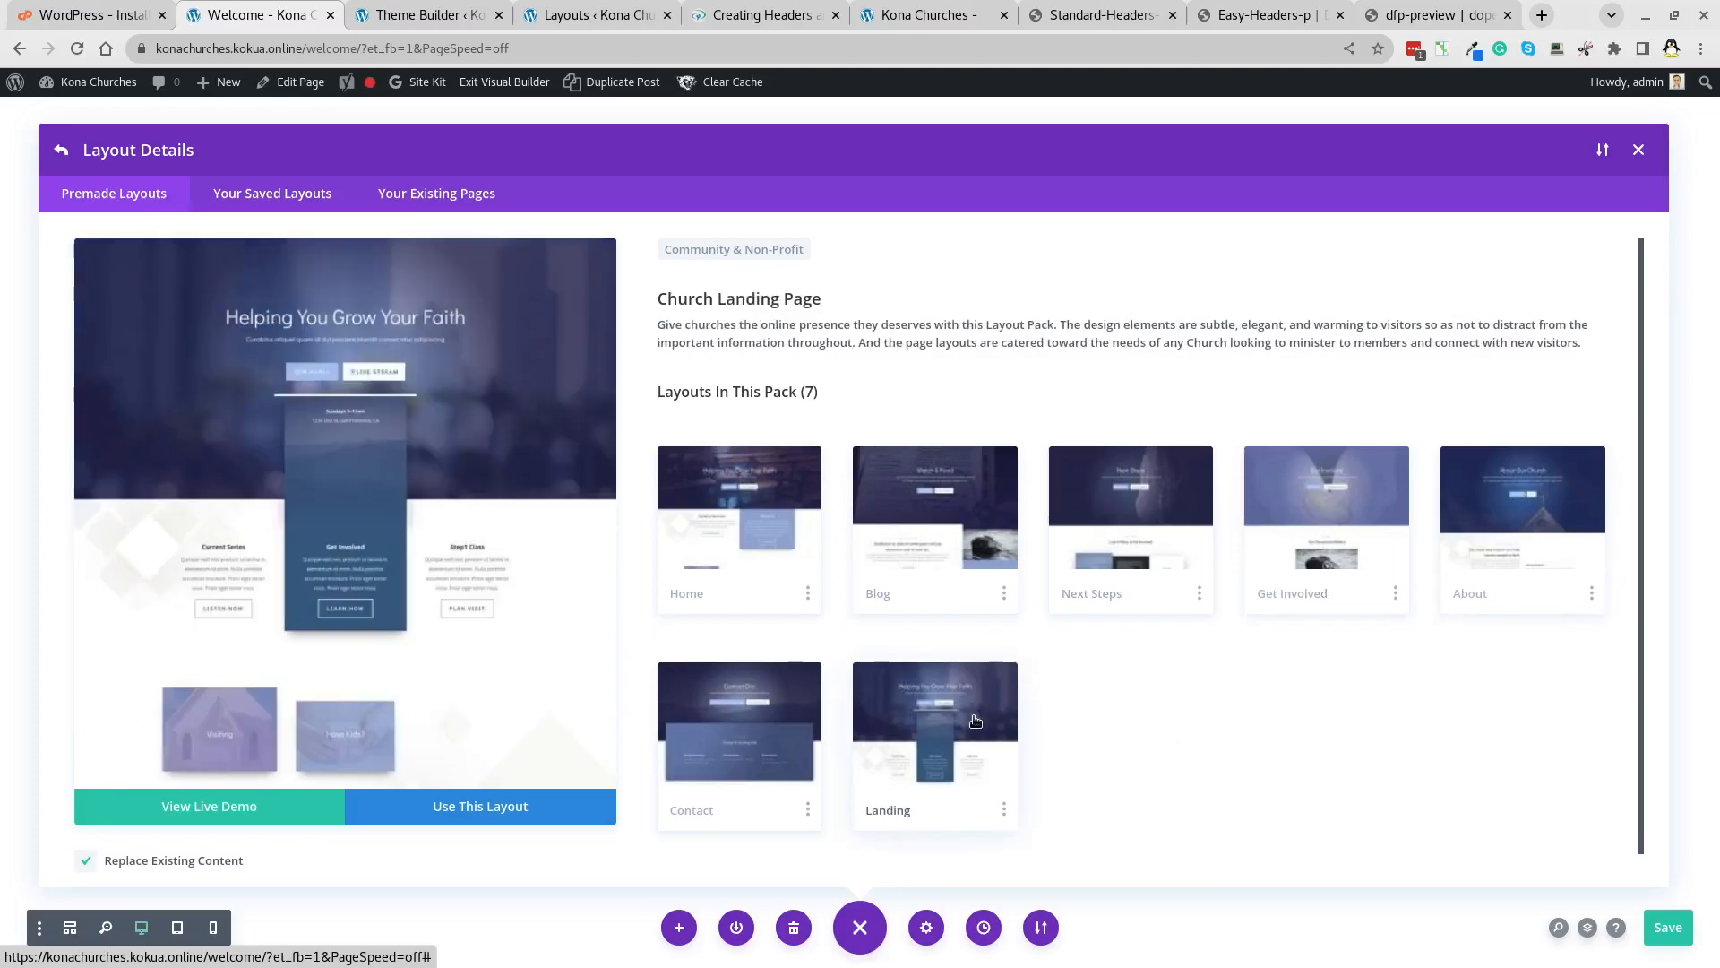
click(453, 806)
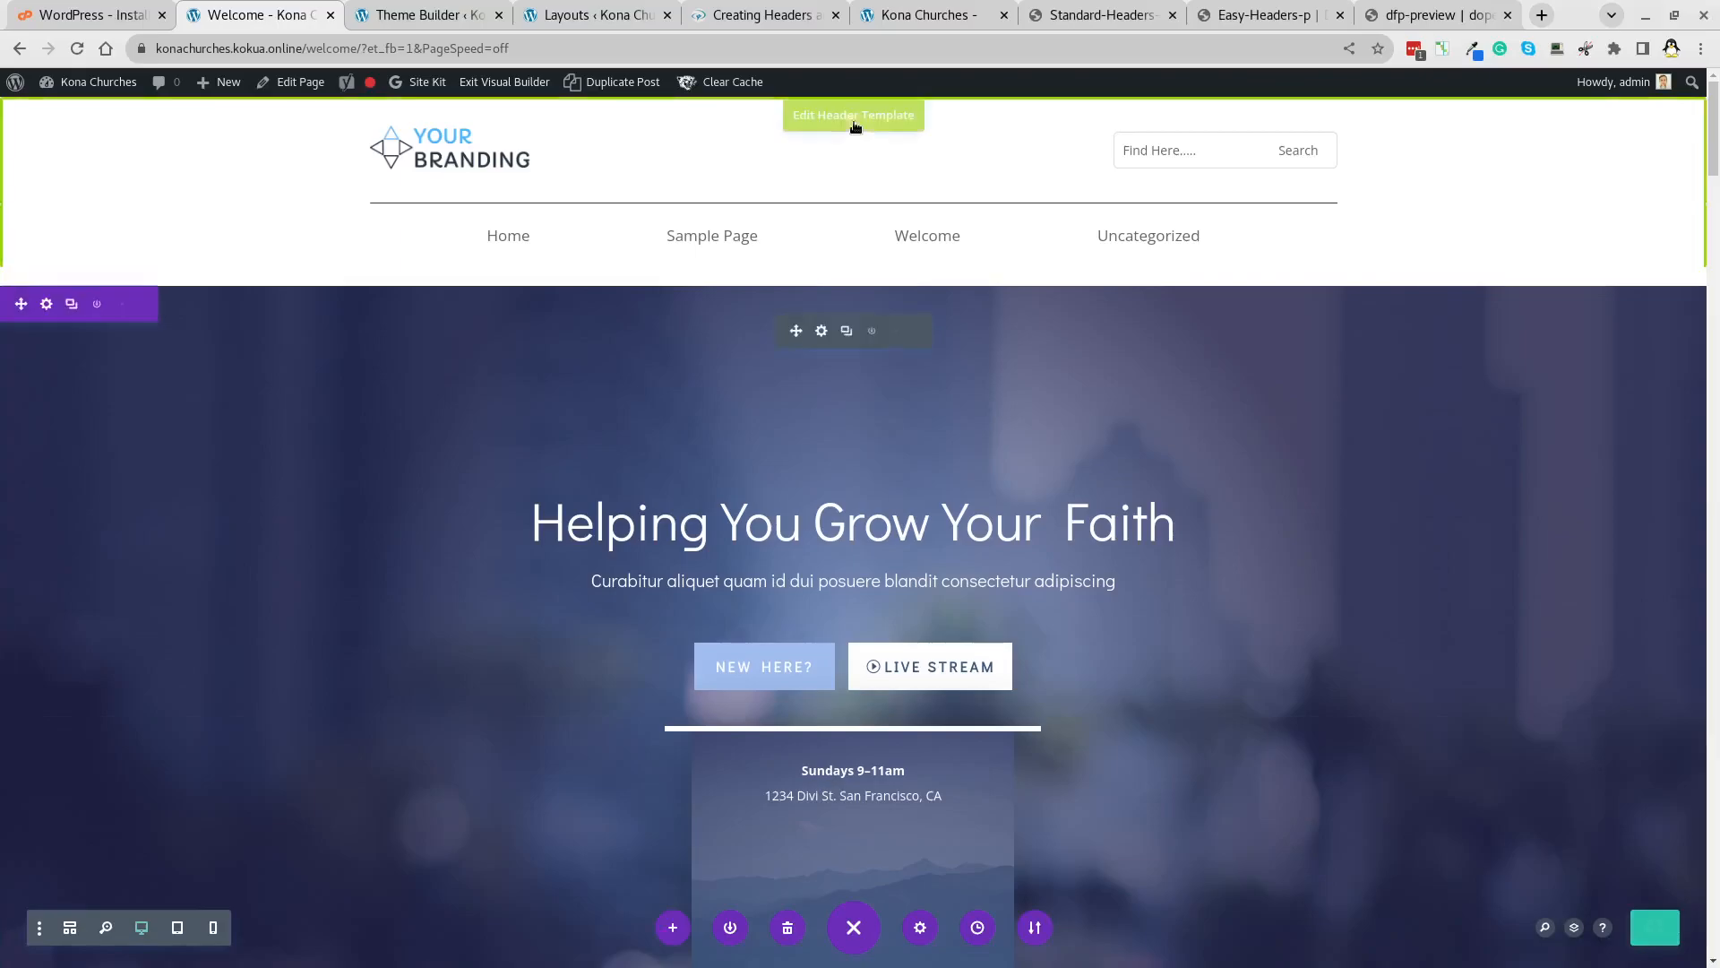
Reload the live Kona Churches site to check the new global header and footer.
click(888, 18)
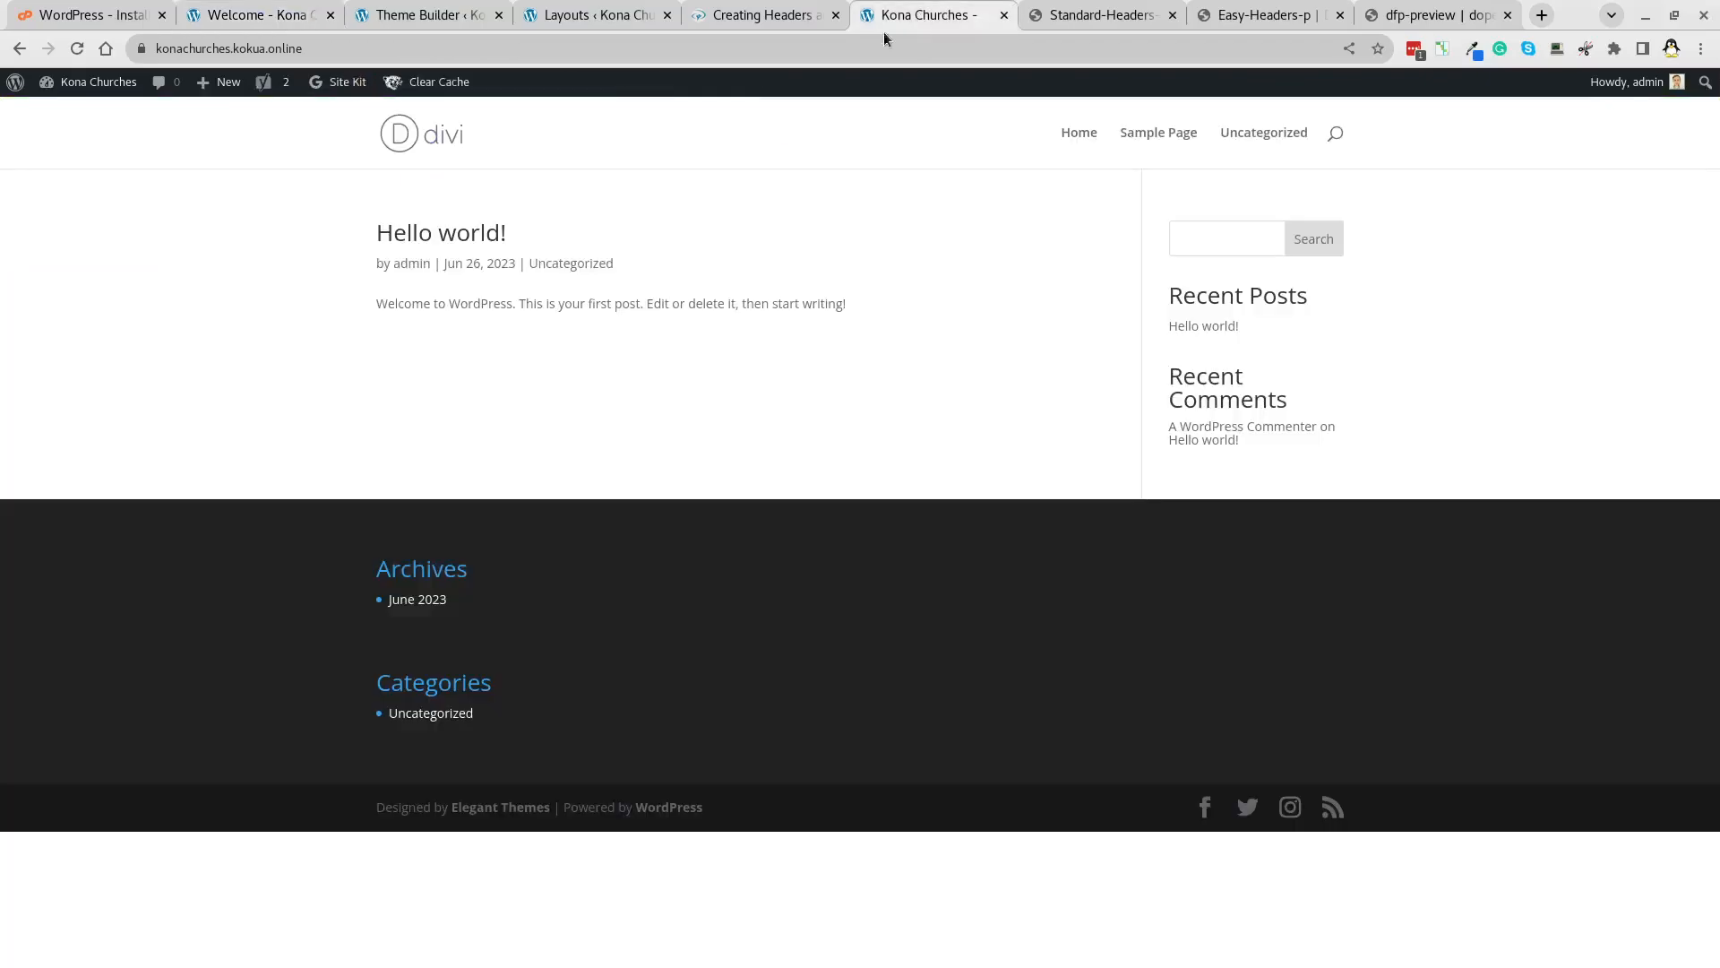
click(77, 50)
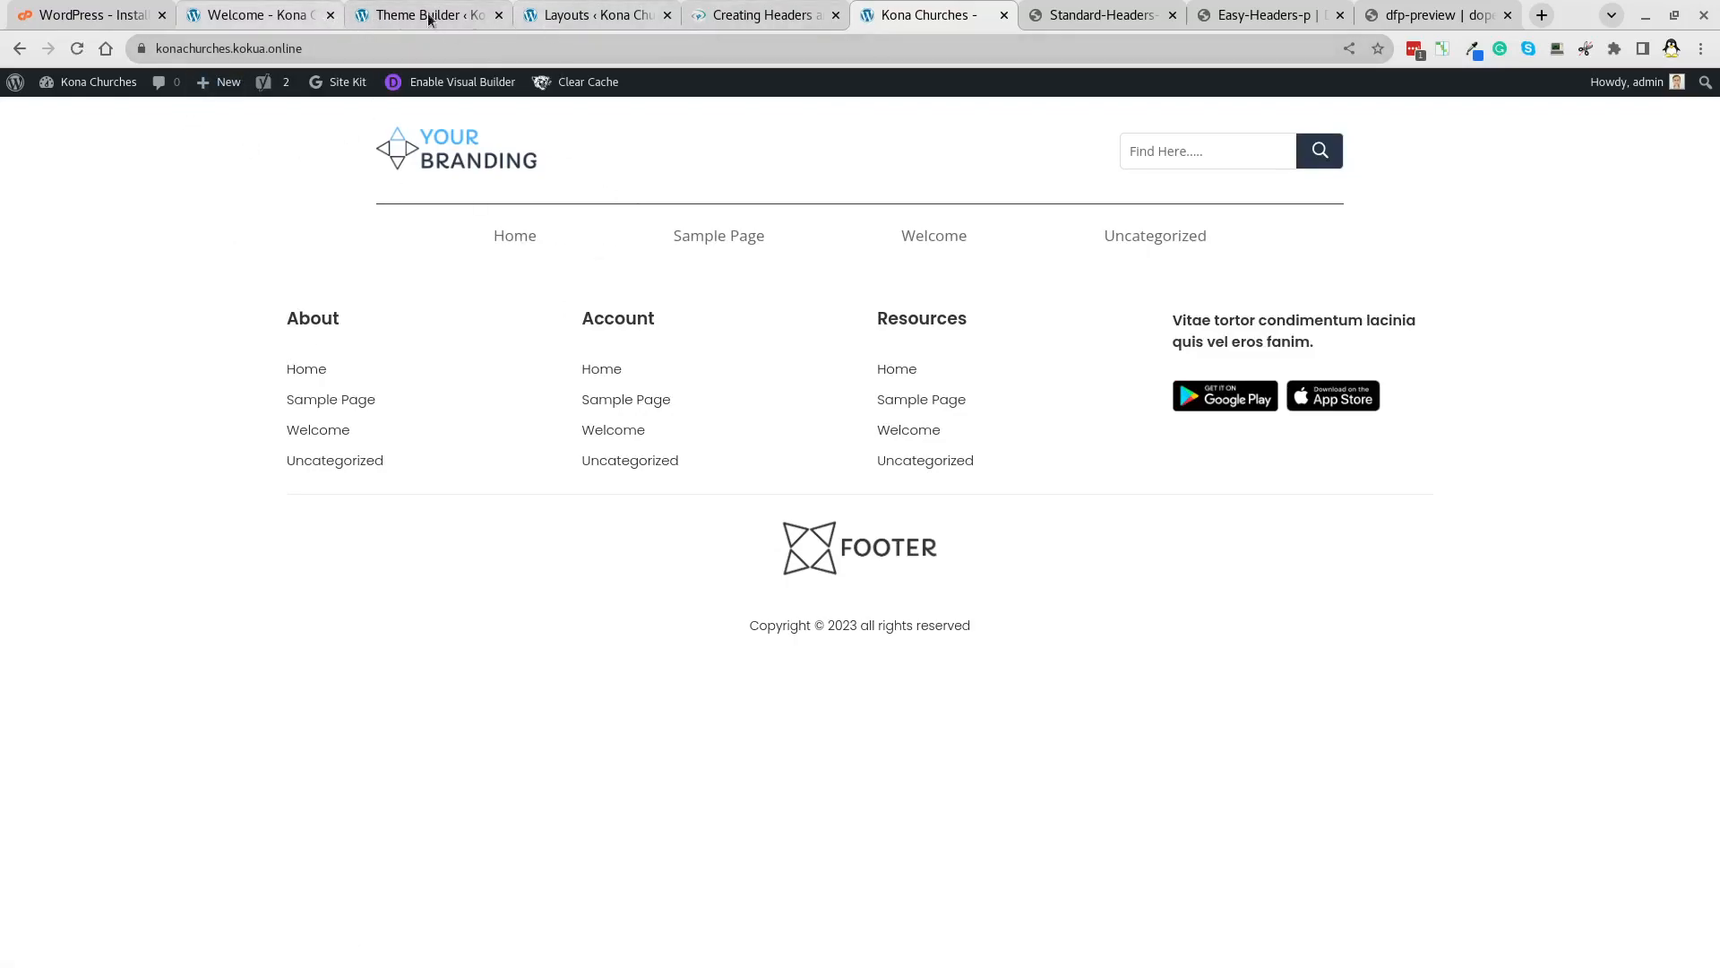
click(253, 15)
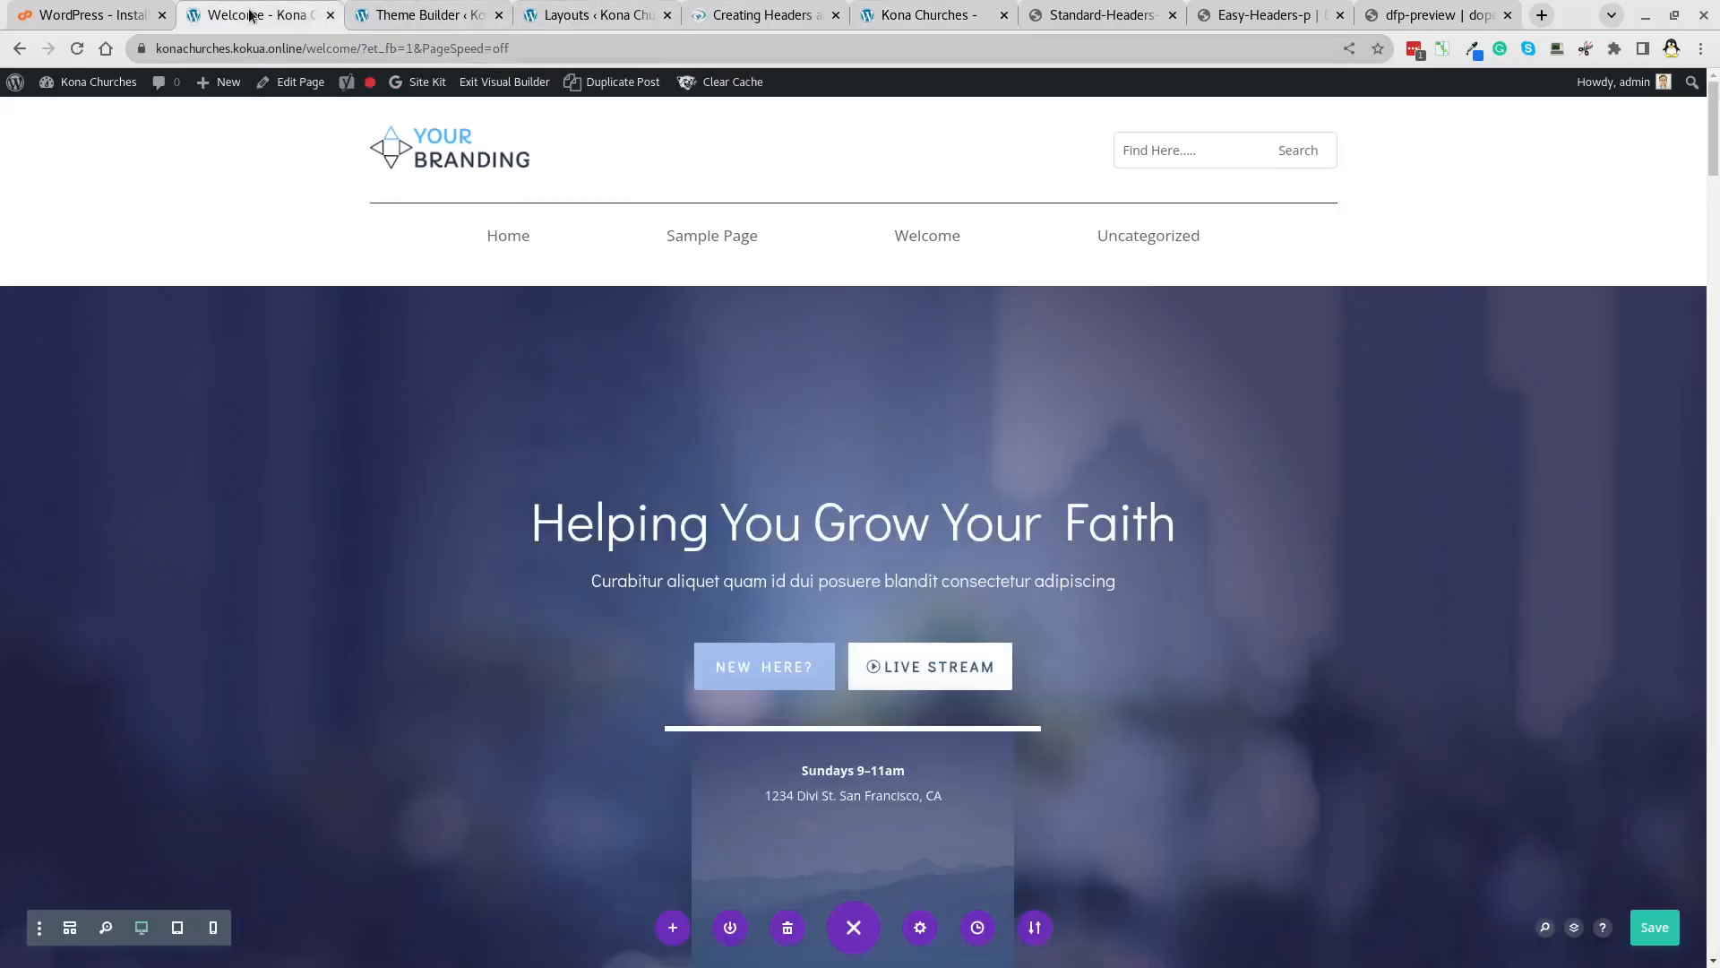
From the Divi Library tab, open Settings > General in the admin sidebar.
click(400, 16)
click(565, 16)
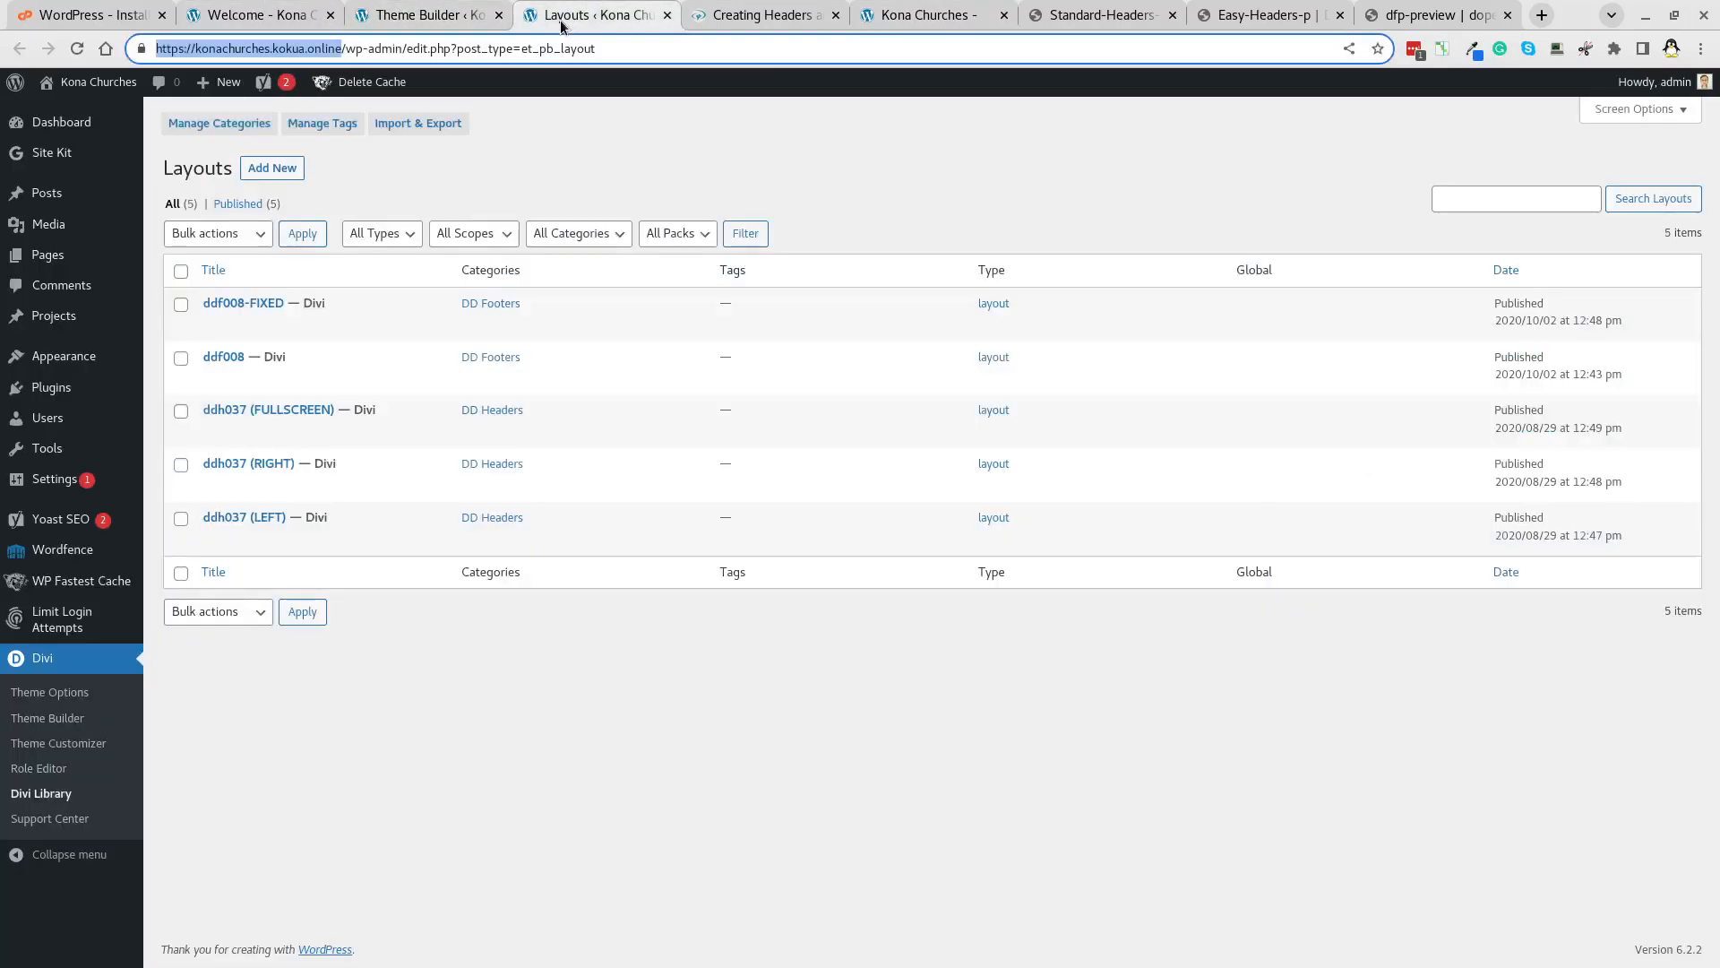
mouse_move(135, 480)
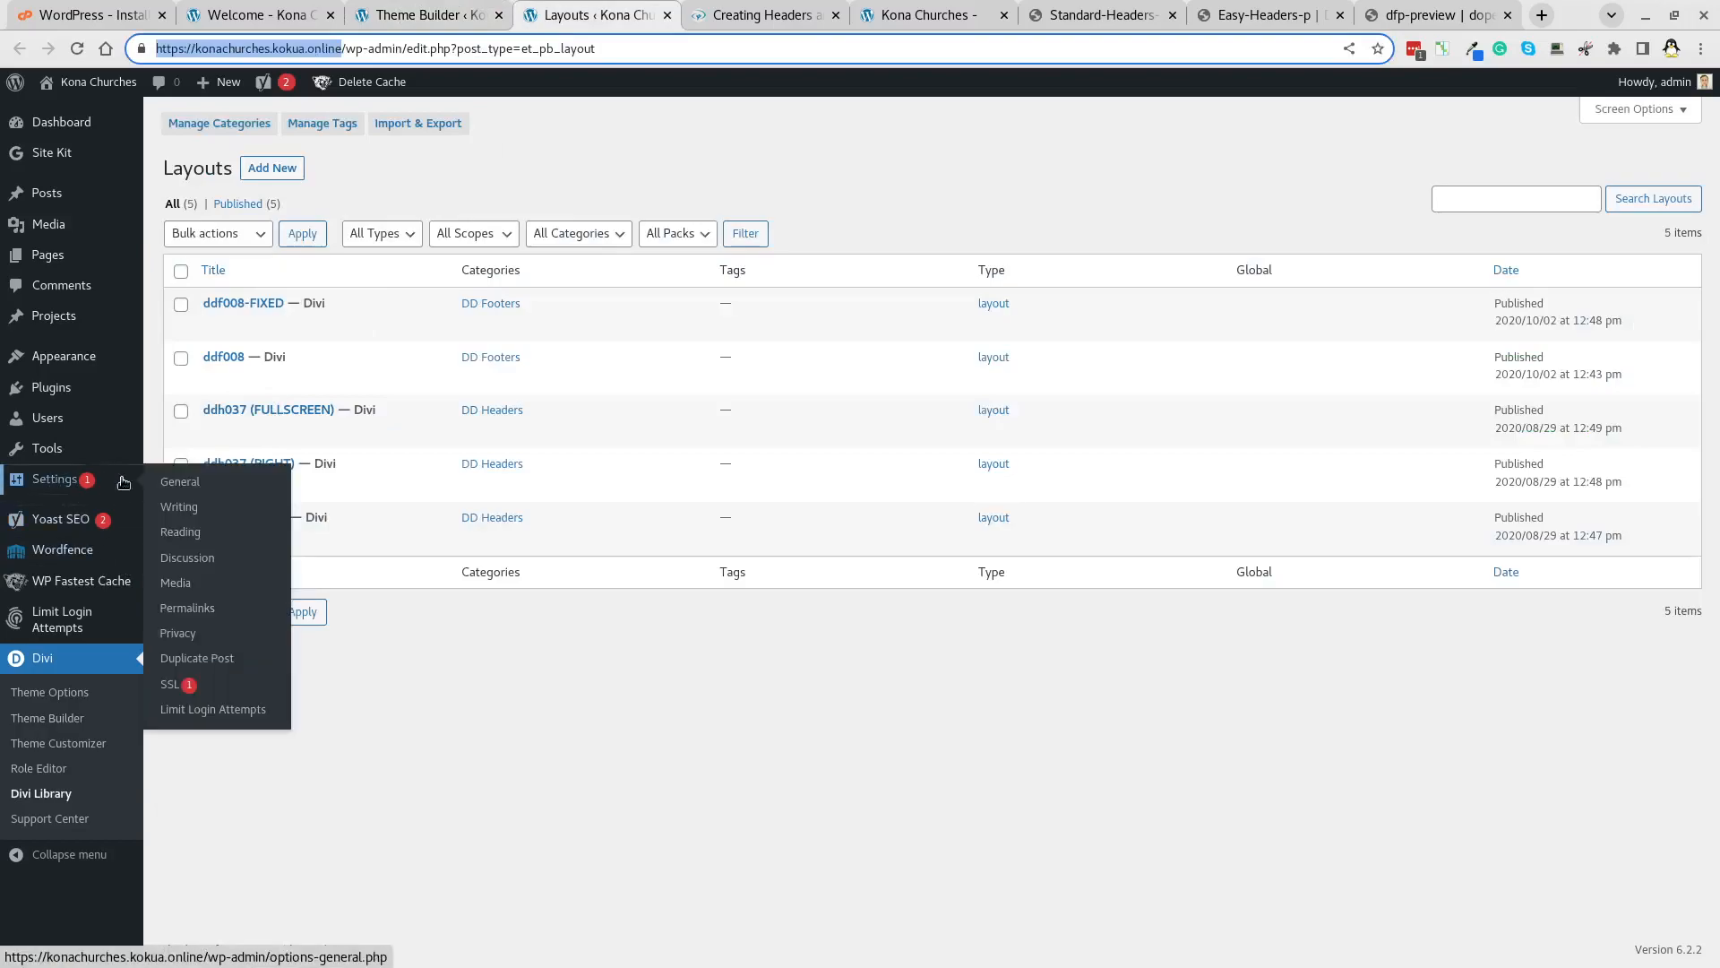
click(182, 485)
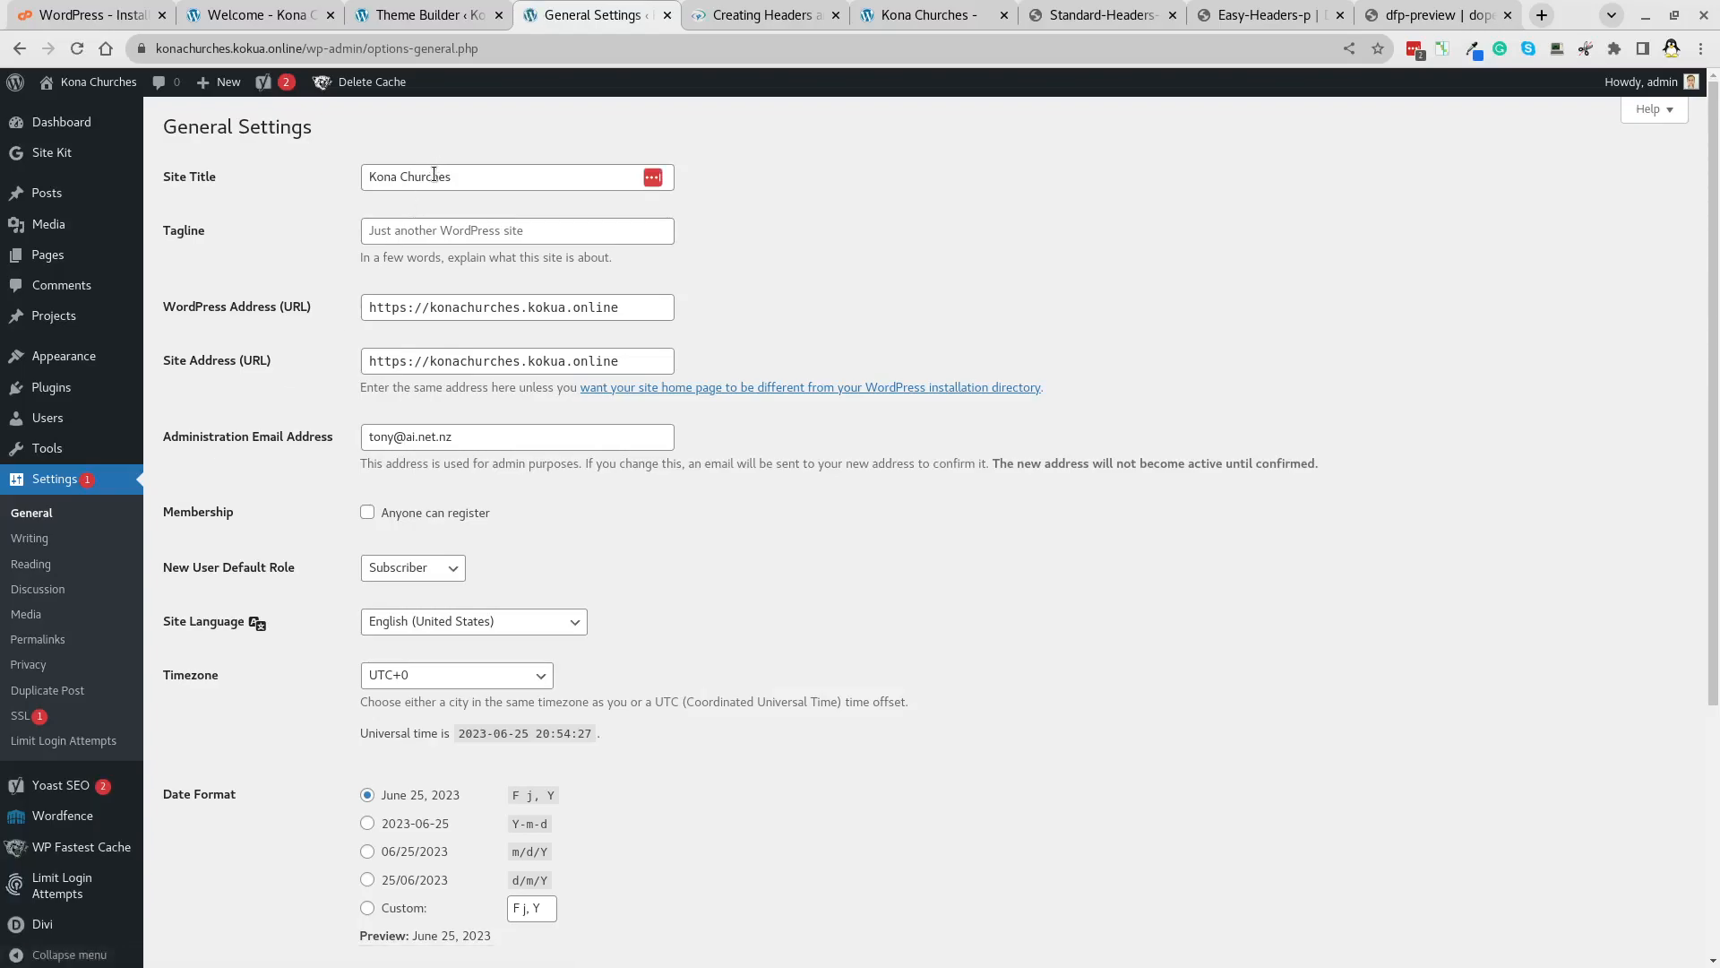
In Reading settings, set a static homepage of Welcome and save.
click(44, 568)
click(367, 204)
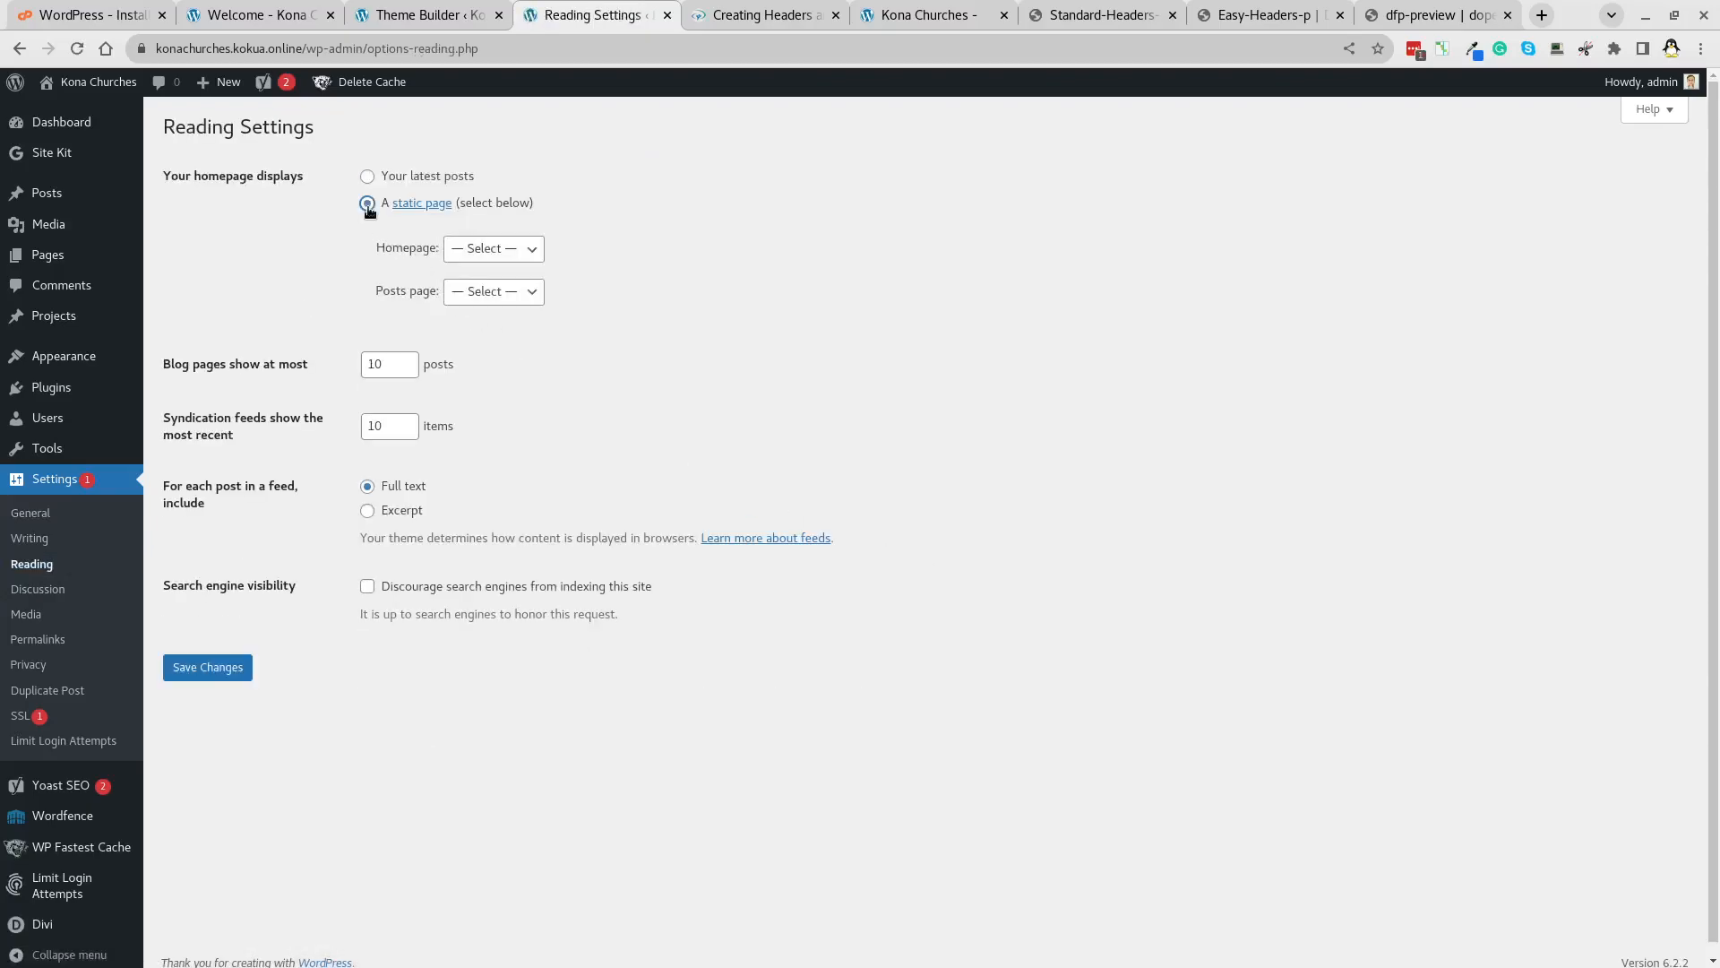
click(476, 256)
click(496, 303)
click(197, 671)
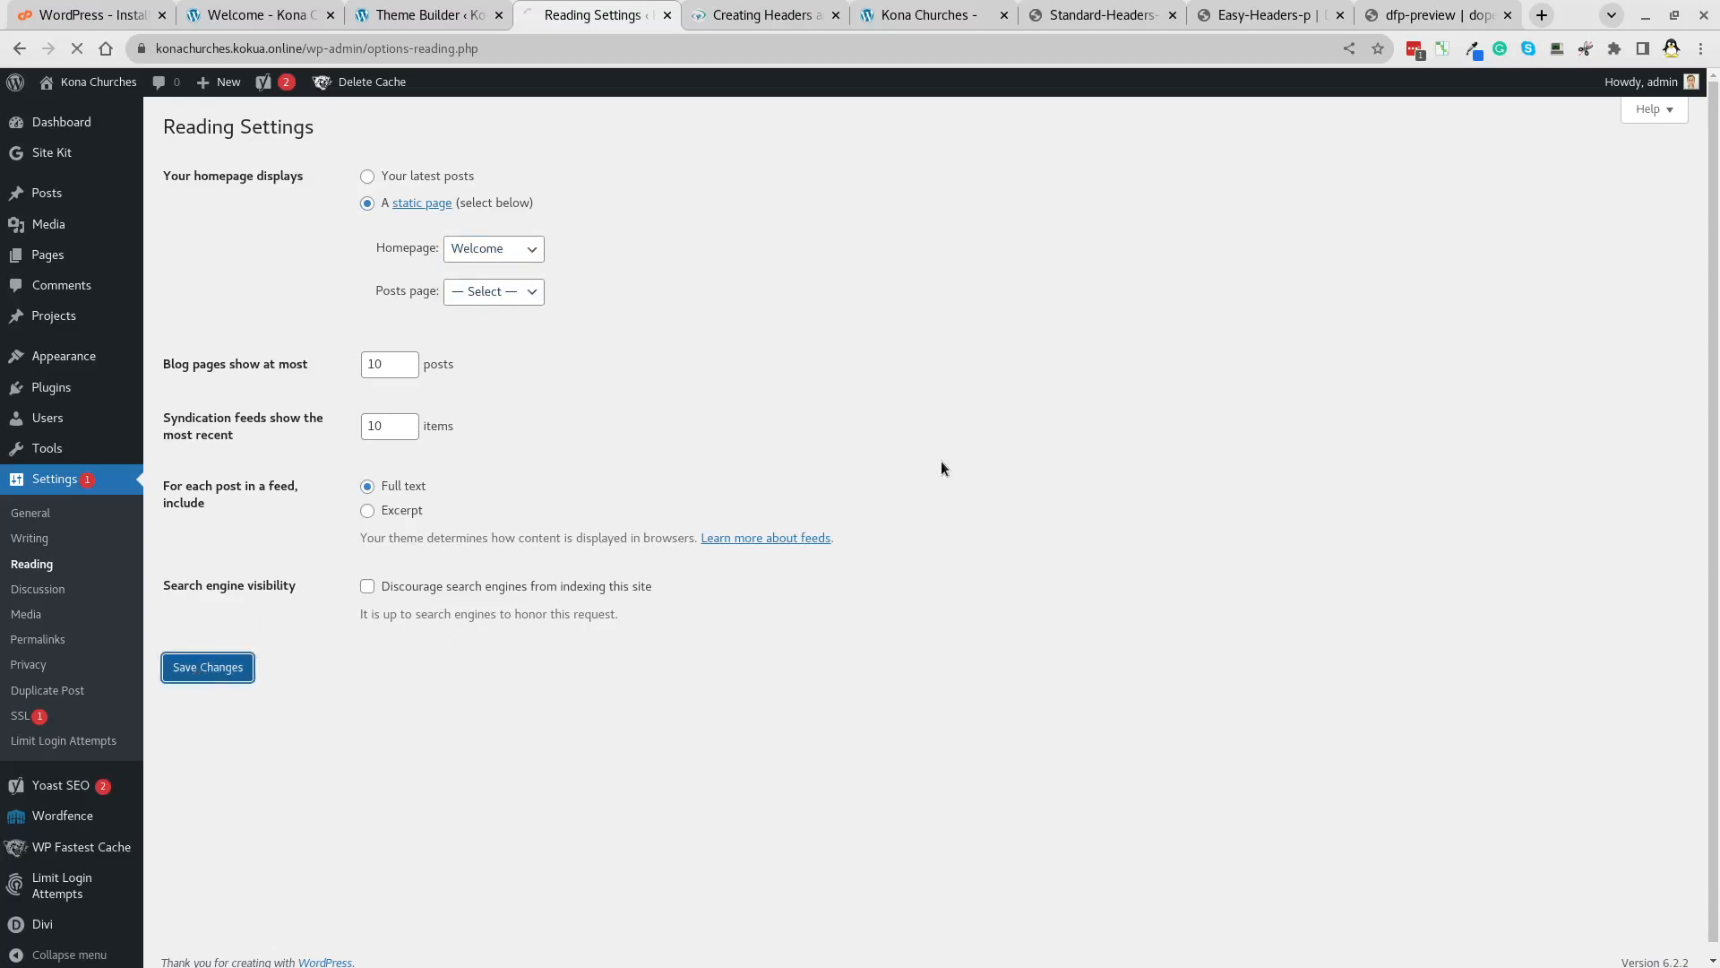
Reload the live site and scroll through the new Welcome homepage.
click(899, 15)
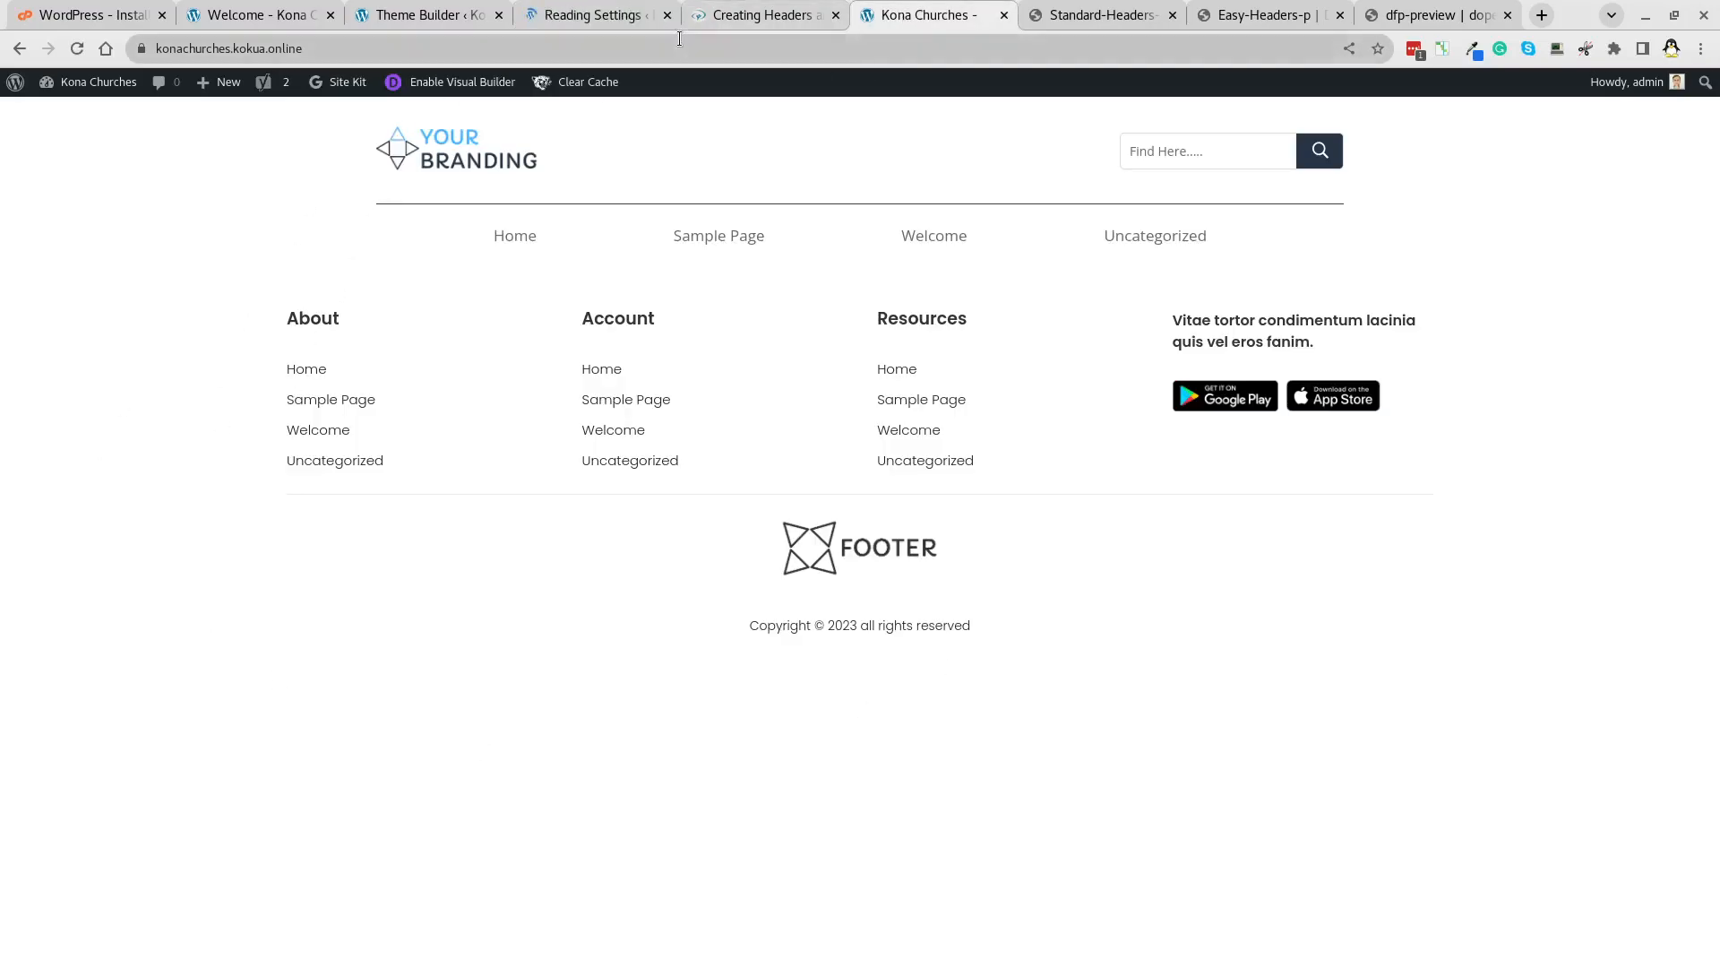
click(610, 17)
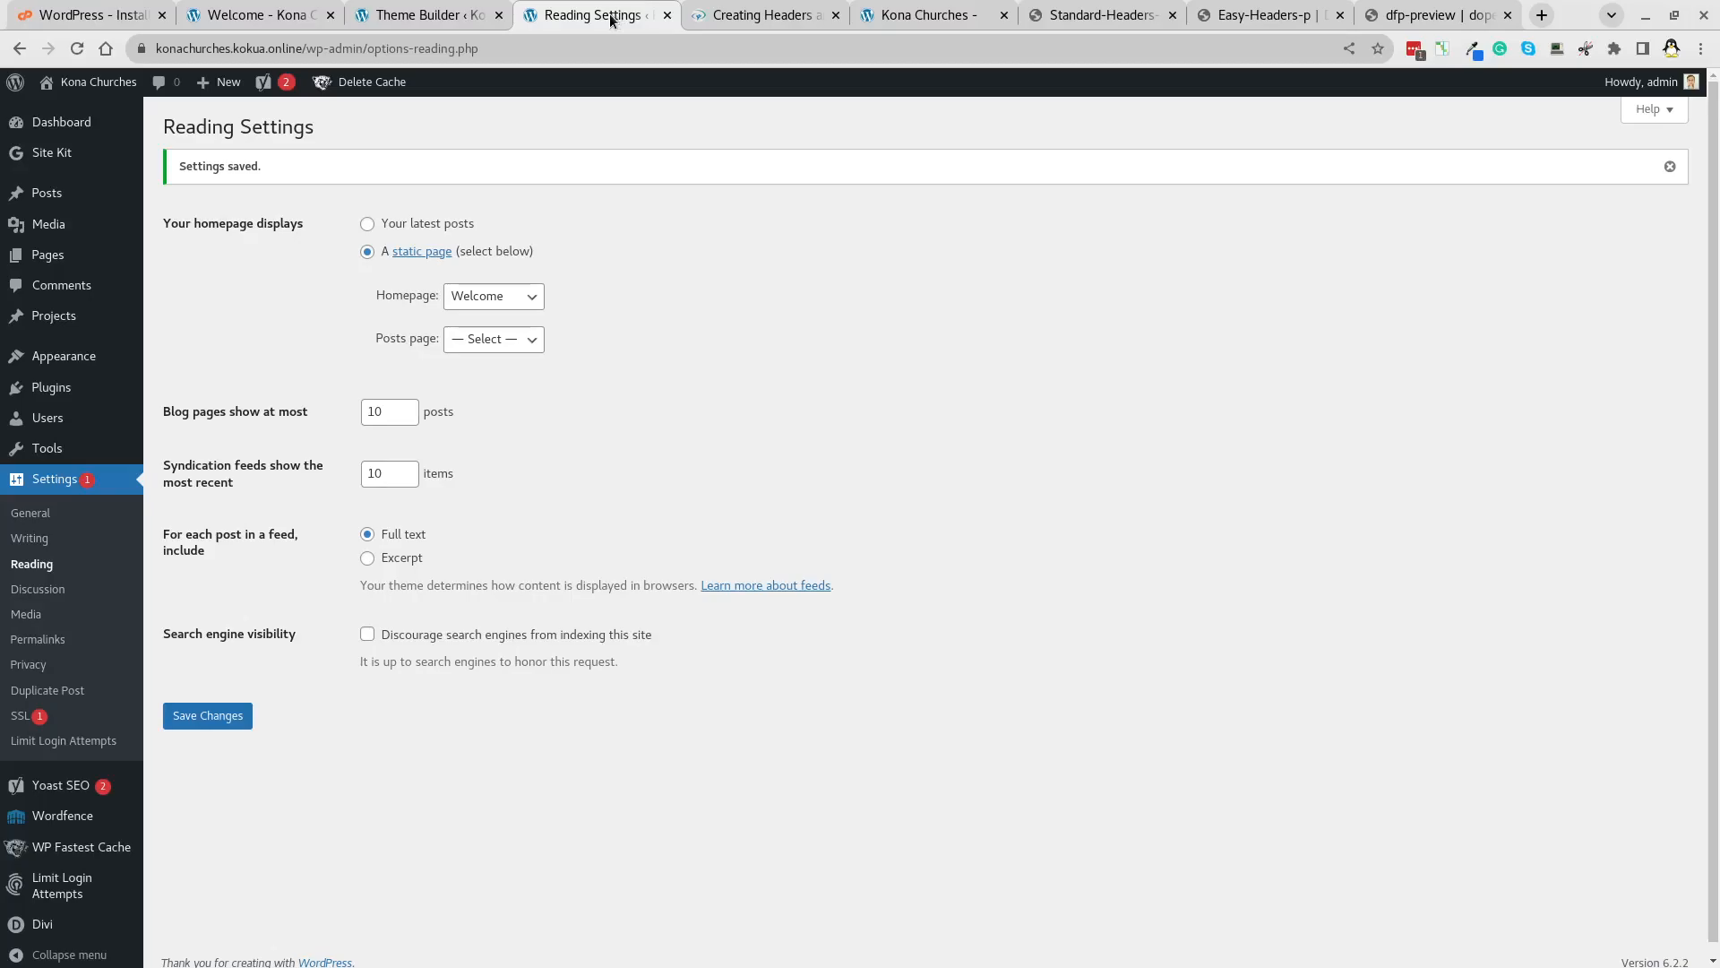
click(923, 15)
click(77, 48)
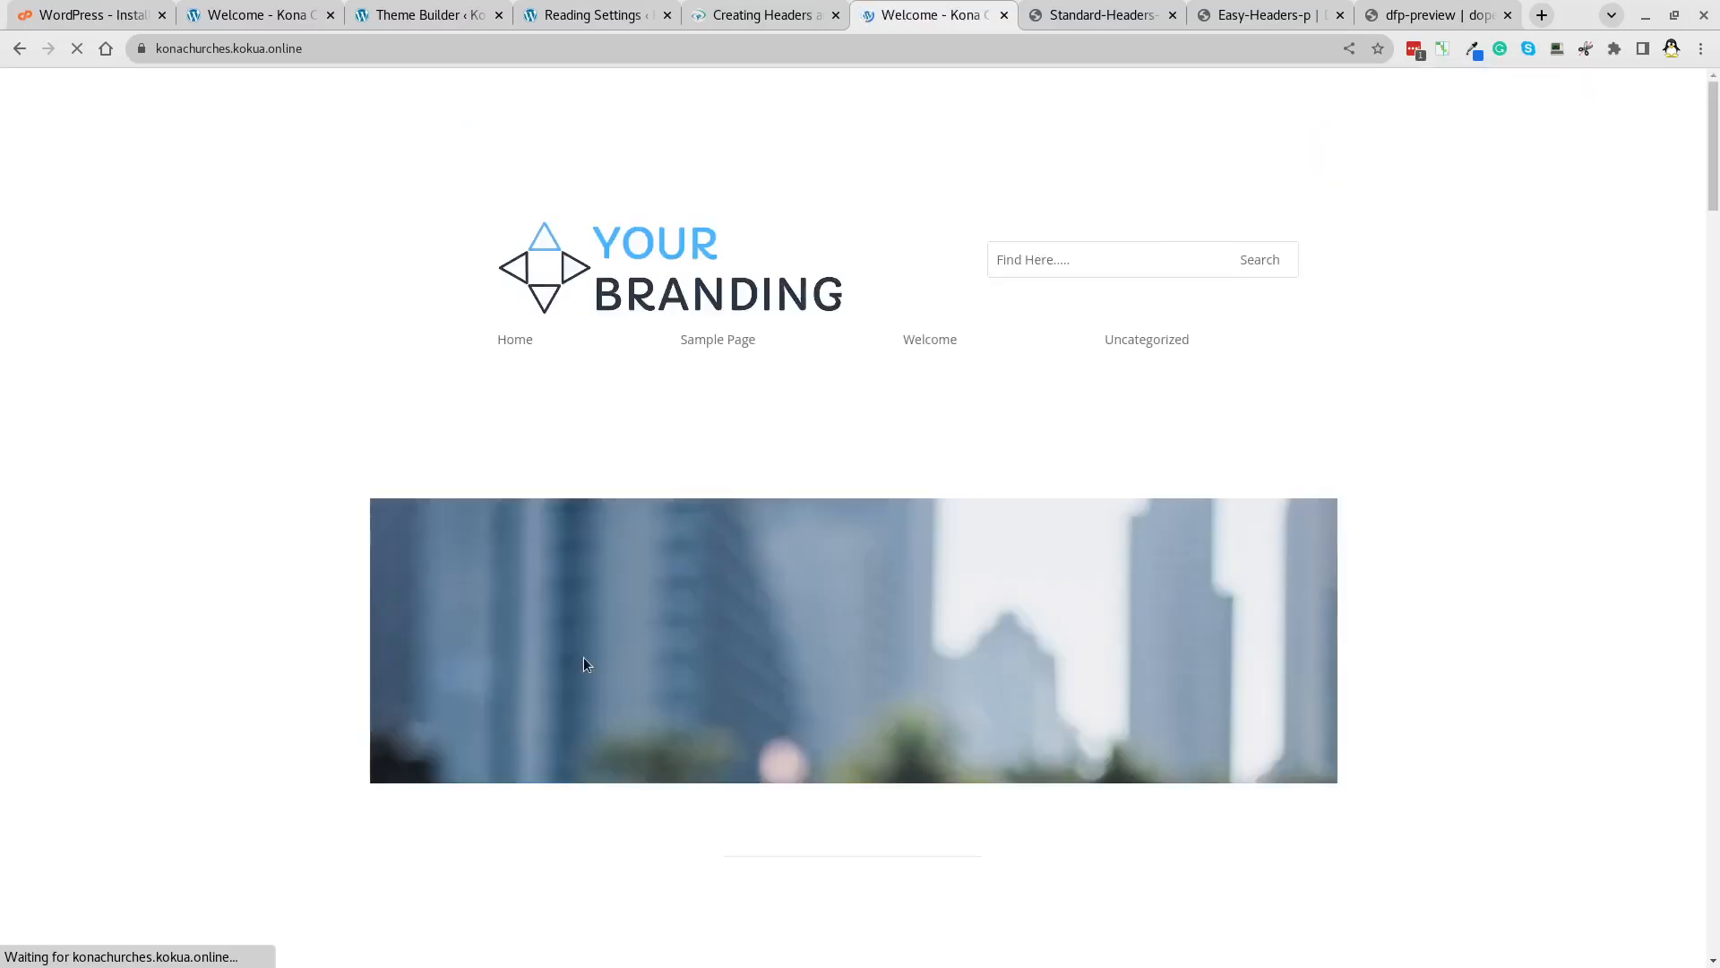
scroll(1380, 399, down, 15)
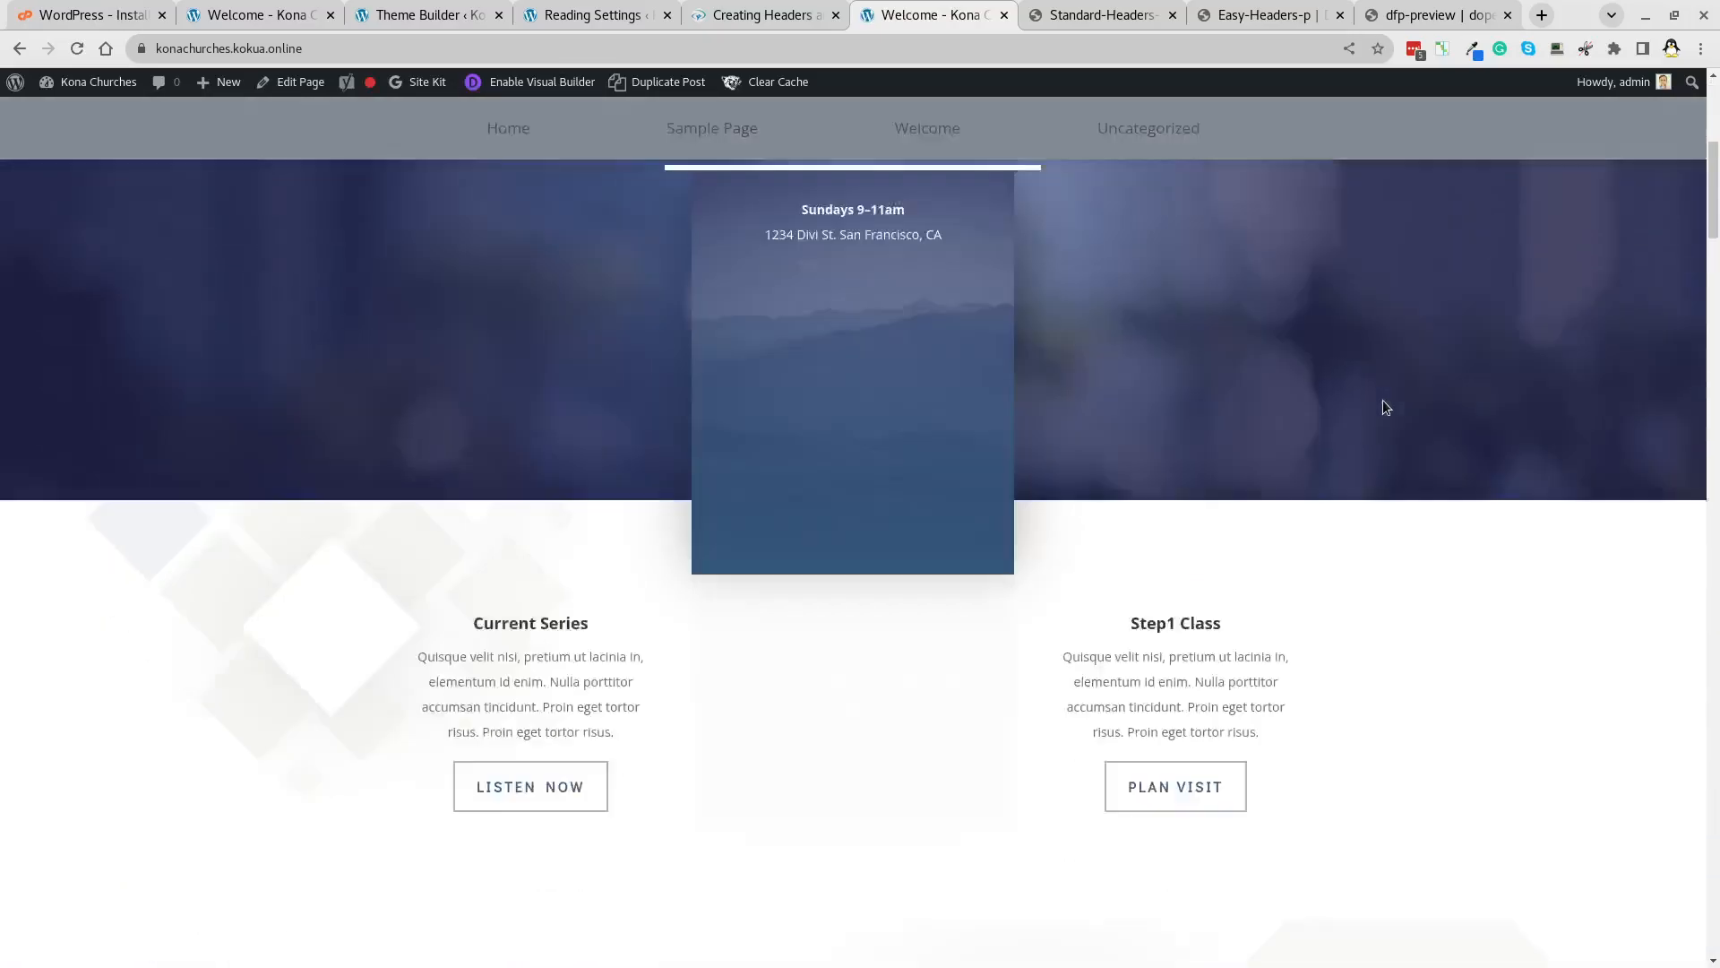
scroll(1381, 414, down, 3)
scroll(1380, 414, up, 20)
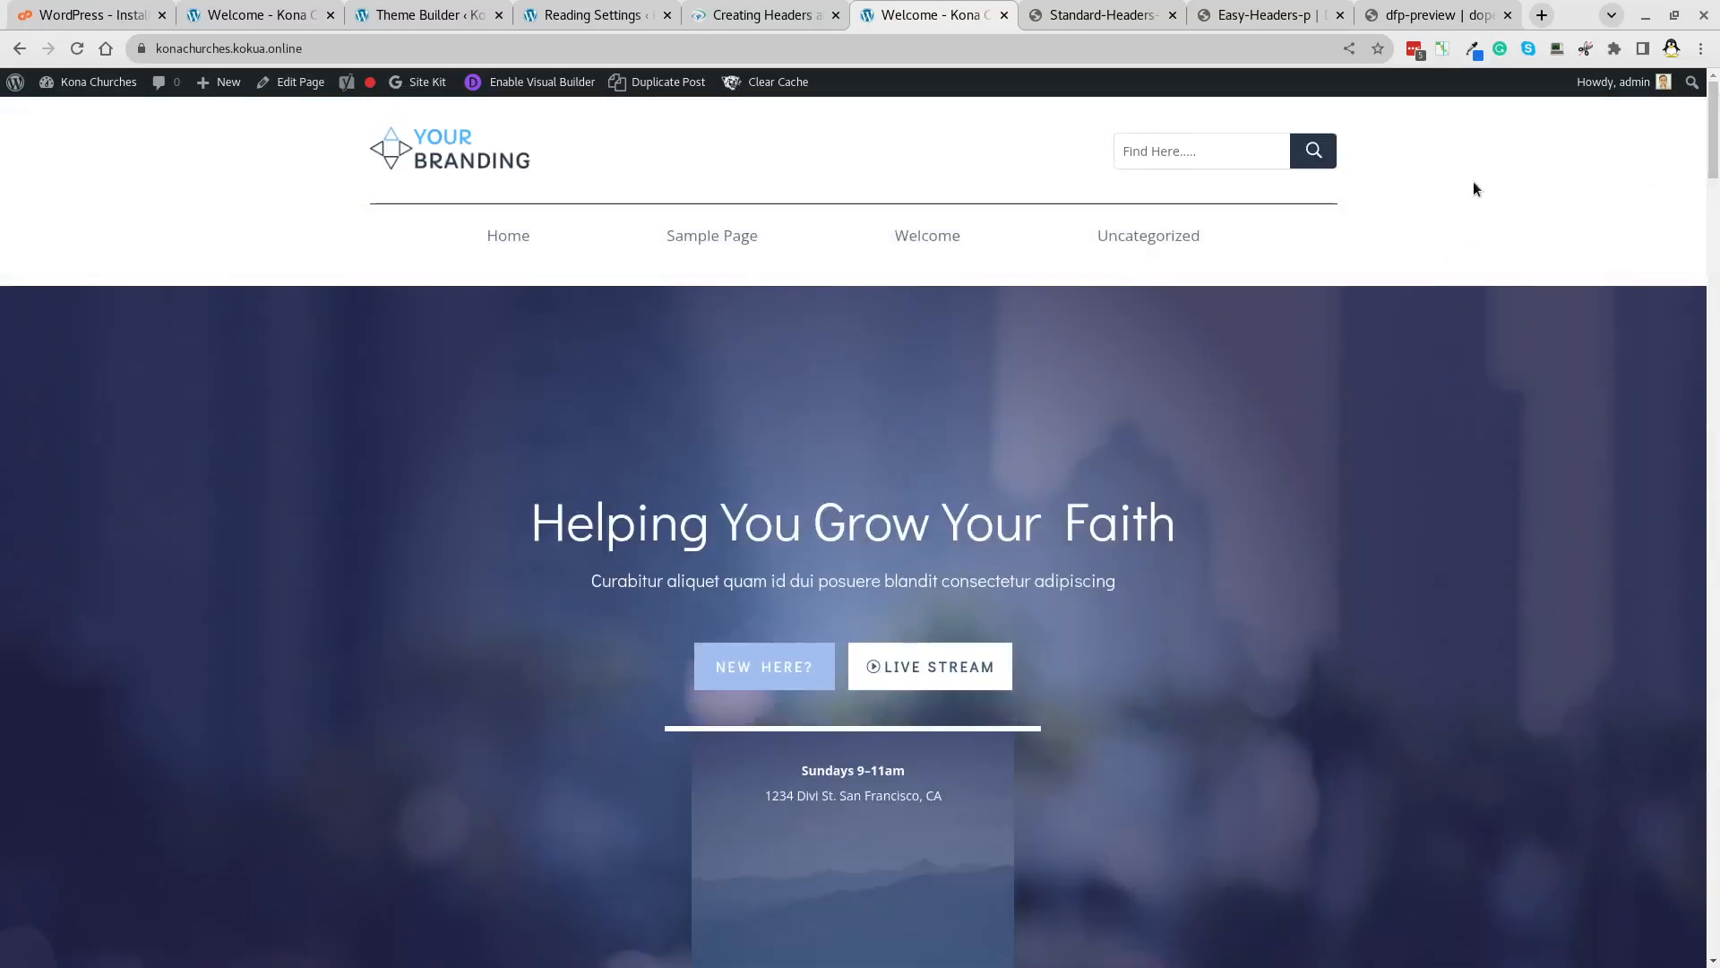
scroll(1475, 187, down, 2)
scroll(1473, 183, up, 3)
scroll(1473, 184, down, 6)
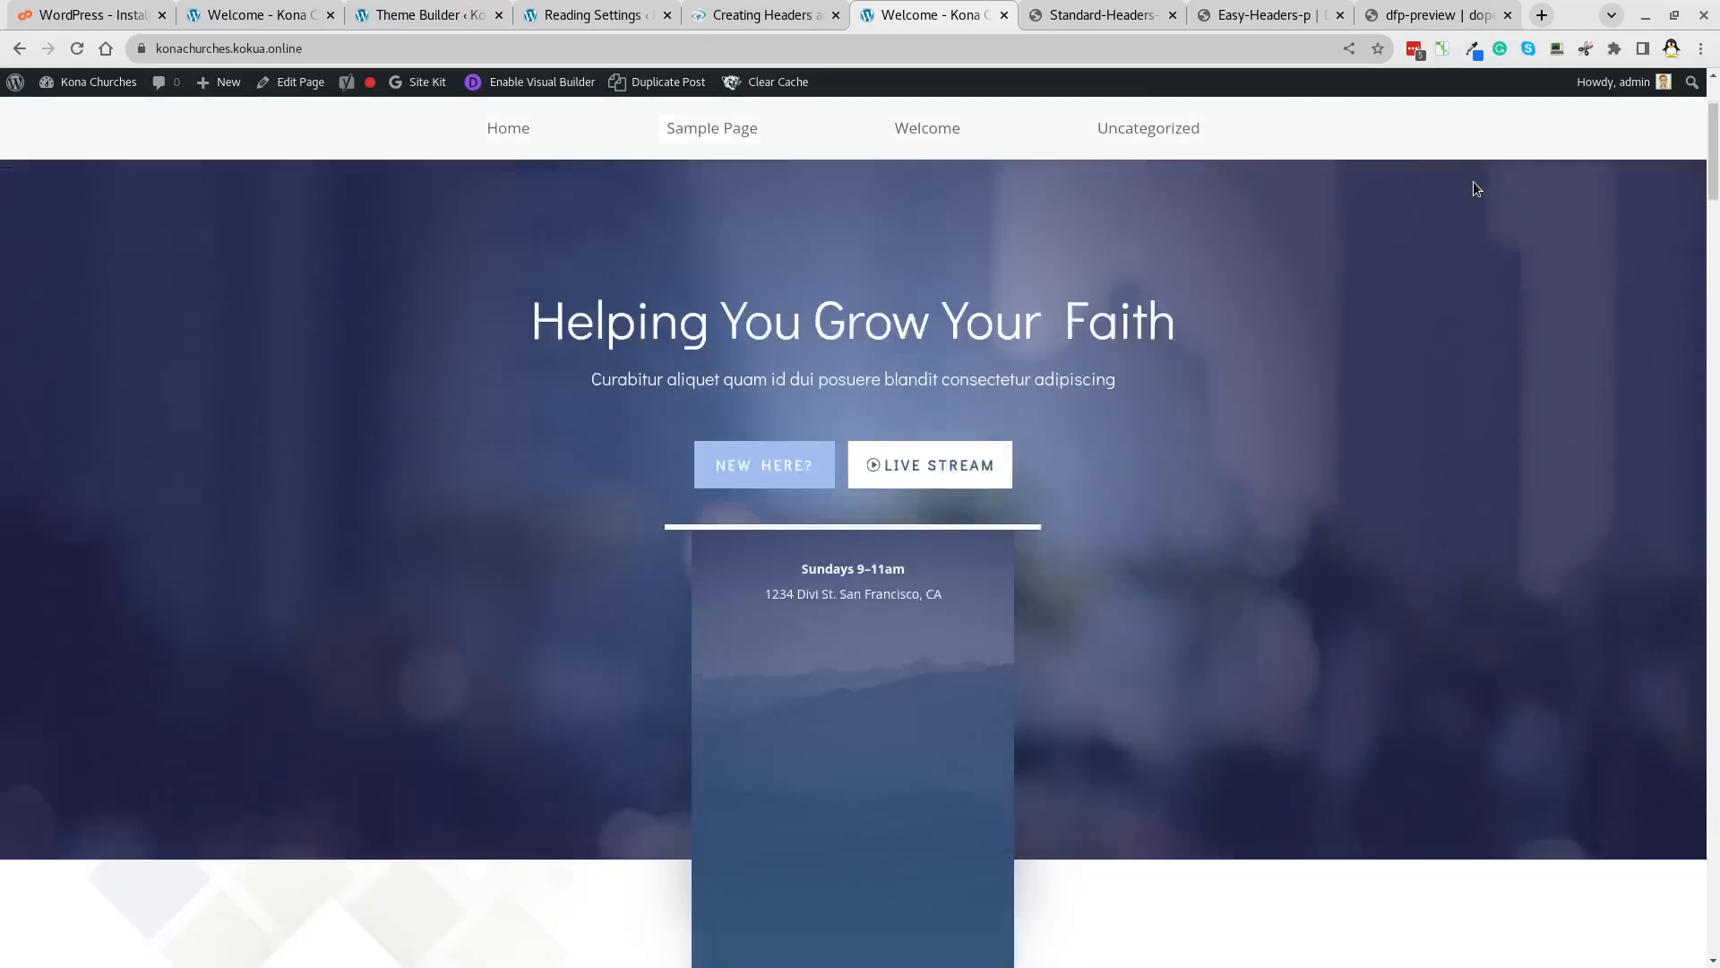
scroll(1544, 317, up, 6)
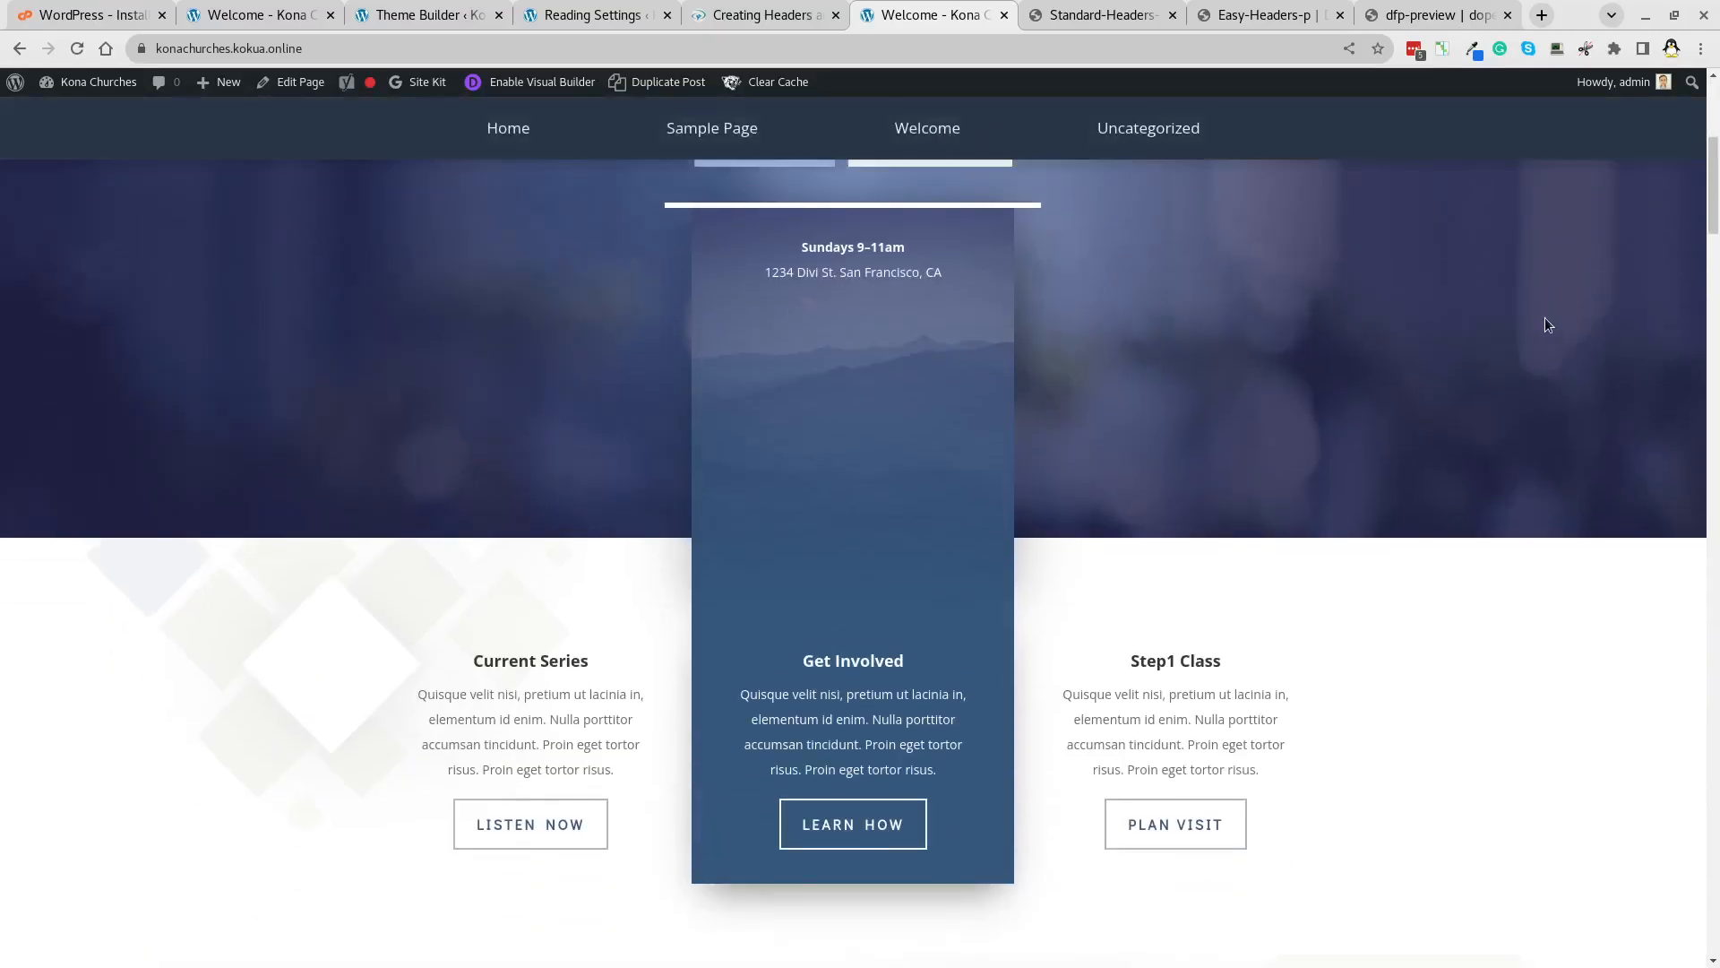